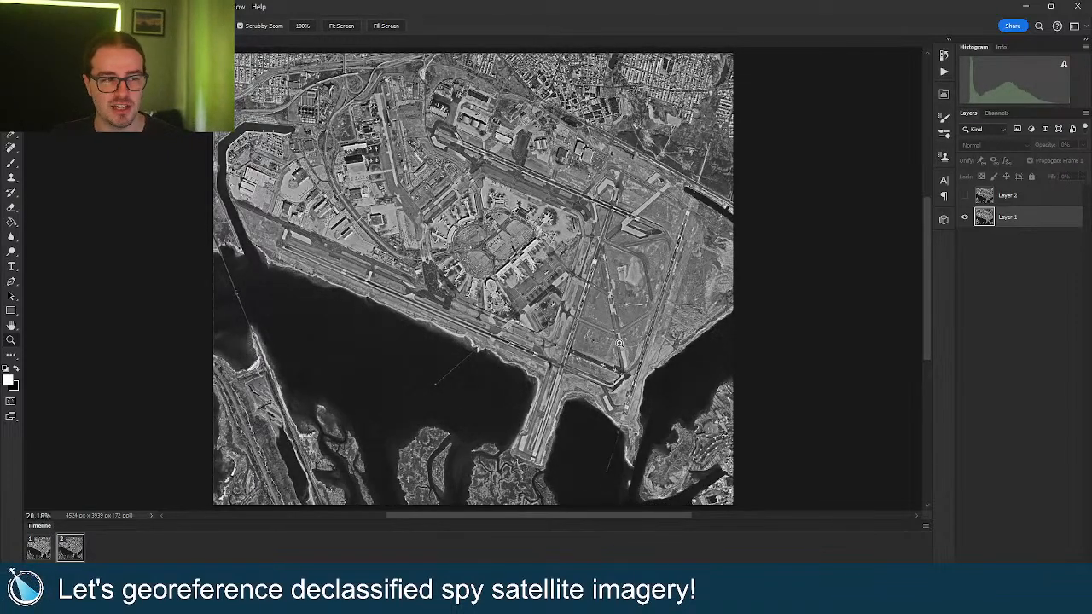
# Scrubby-zoom in and out on the spy image, ending near 193% on the terminal buildings.
pyautogui.moveTo(626, 366); pyautogui.dragTo(668, 374)
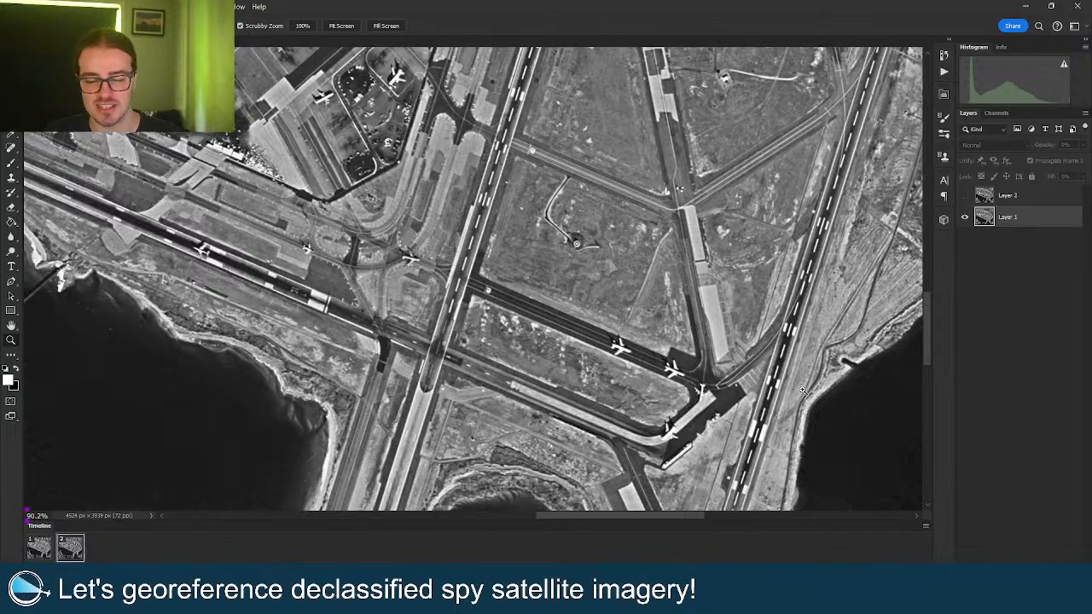
pyautogui.moveTo(781, 377); pyautogui.dragTo(733, 370)
pyautogui.scroll(3, 735, 371)
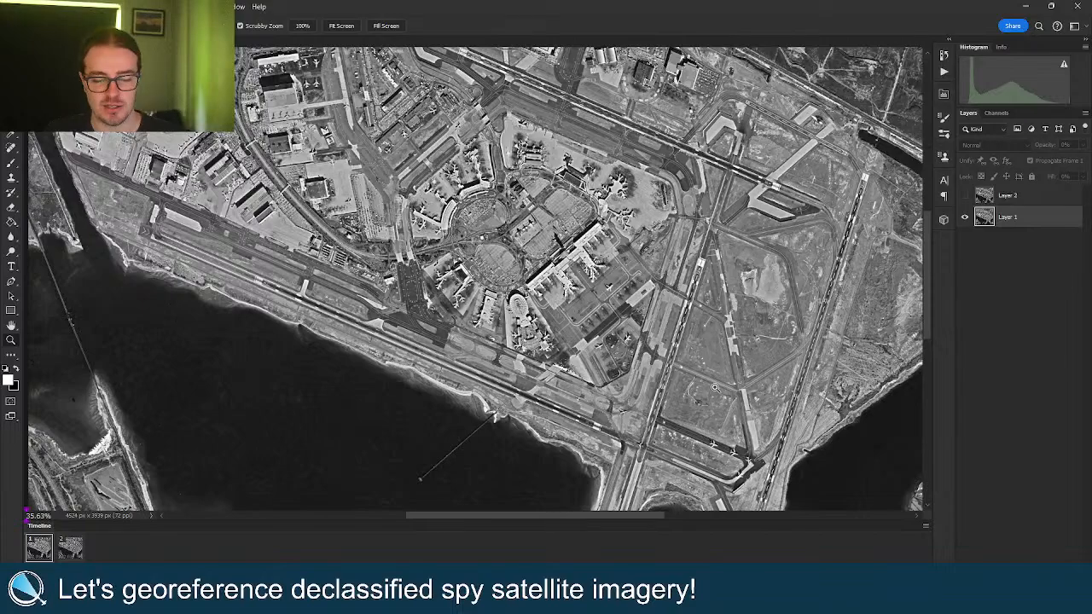
pyautogui.scroll(2, 569, 176)
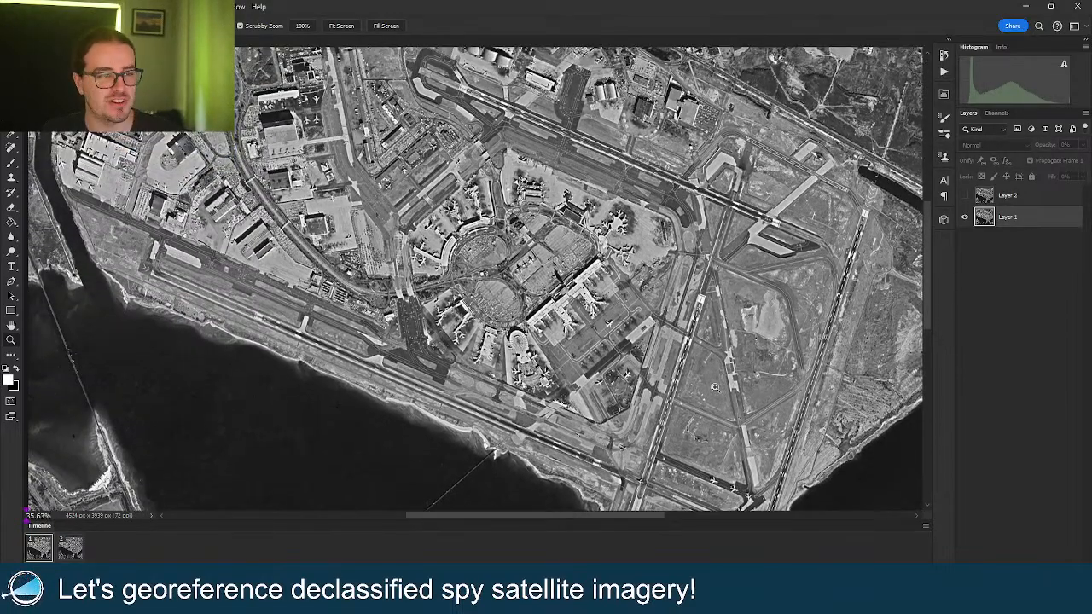
pyautogui.scroll(3, 568, 176)
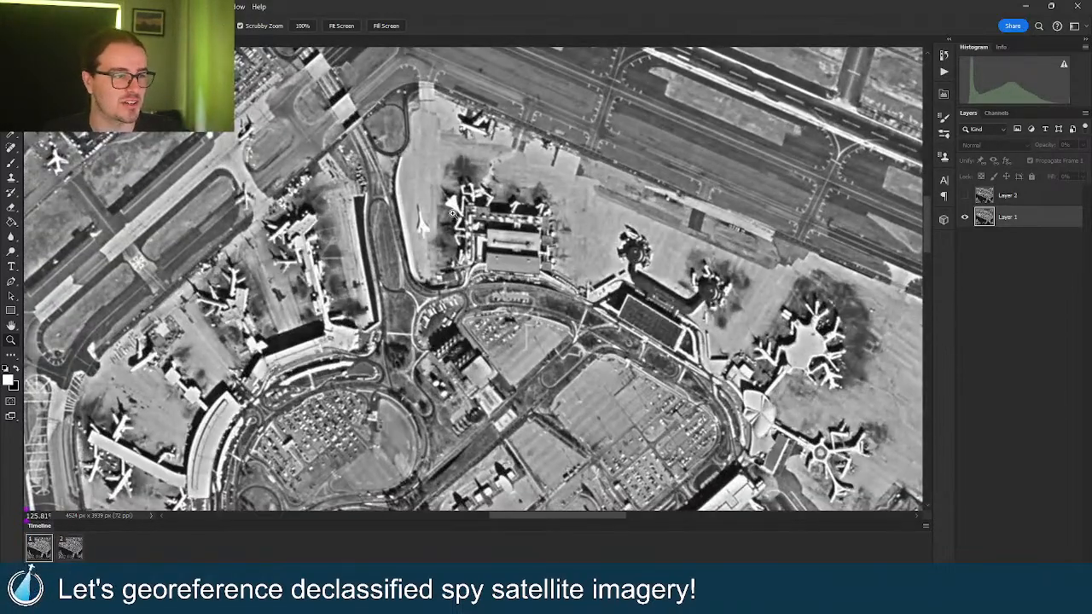
pyautogui.scroll(3, 473, 217)
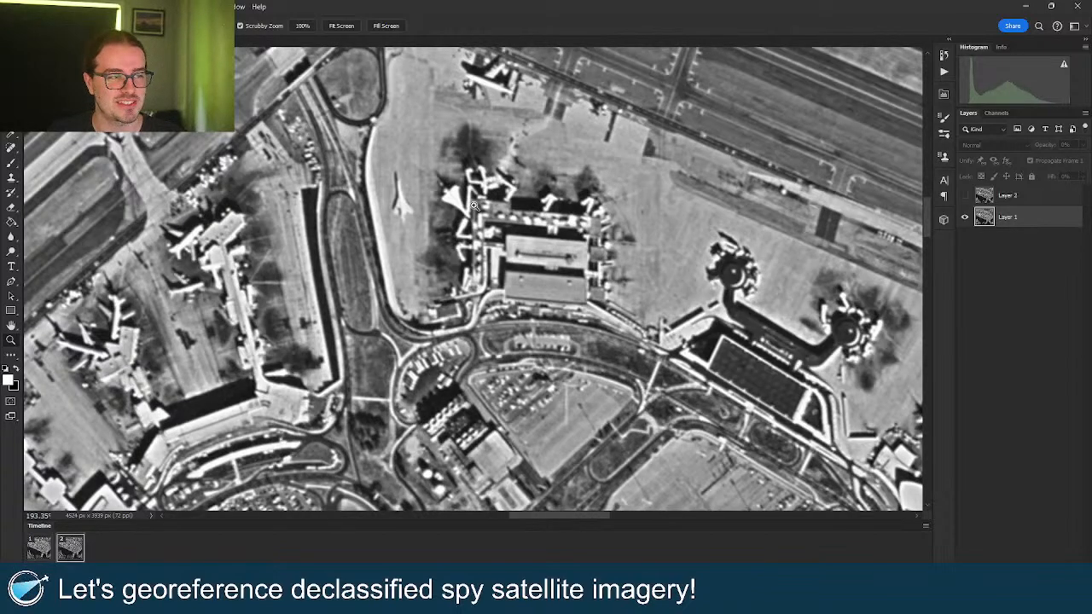
pyautogui.rightClick(481, 214)
pyautogui.click(482, 213)
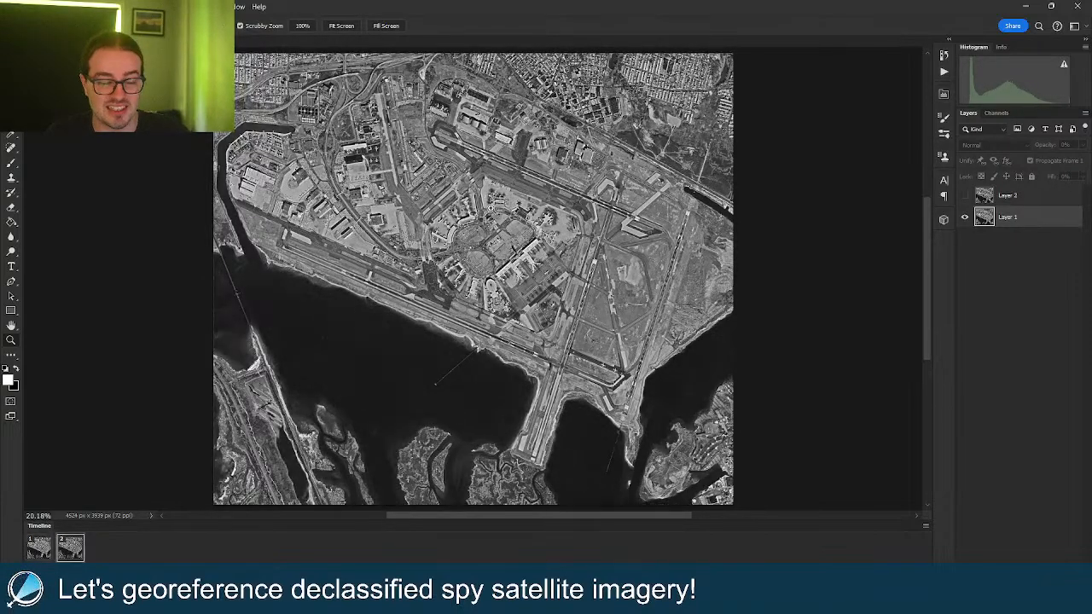
pyautogui.moveTo(628, 378); pyautogui.dragTo(716, 383)
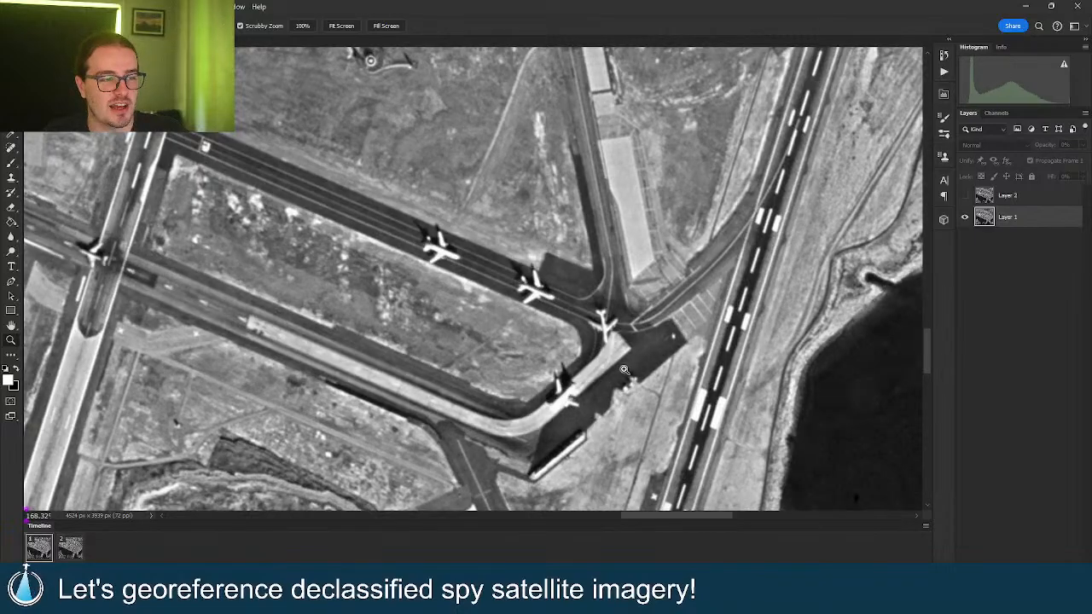
pyautogui.moveTo(641, 360); pyautogui.dragTo(556, 359)
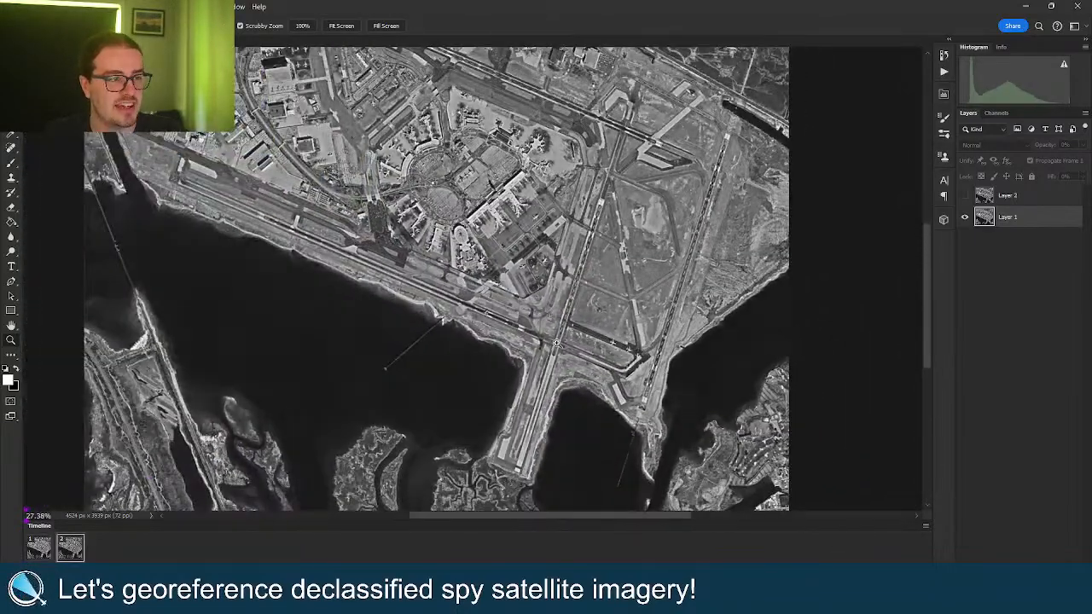
pyautogui.scroll(5, 512, 265)
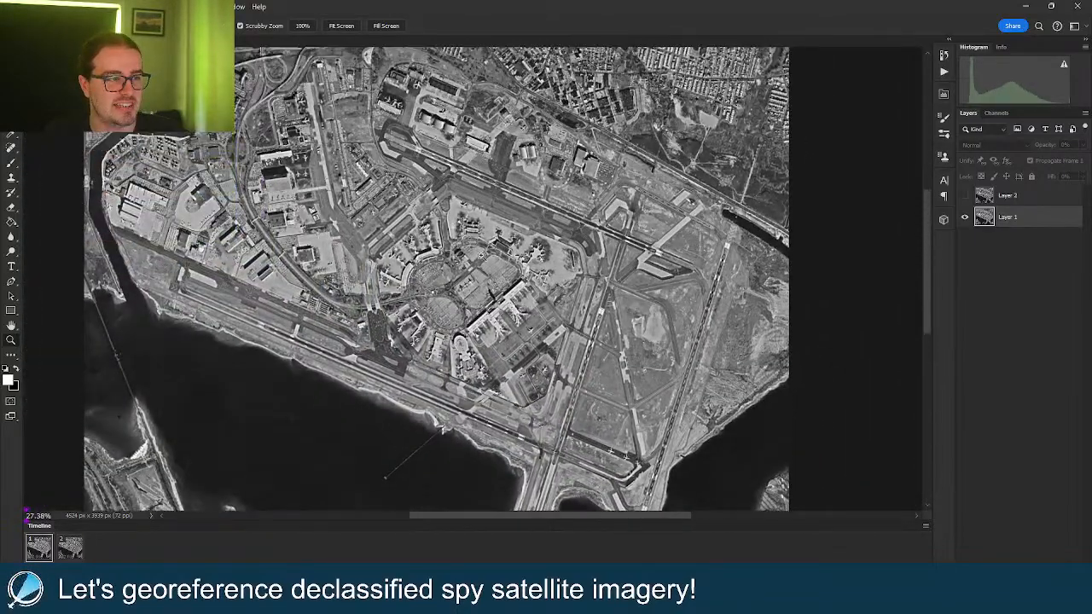
pyautogui.moveTo(424, 230); pyautogui.dragTo(539, 223)
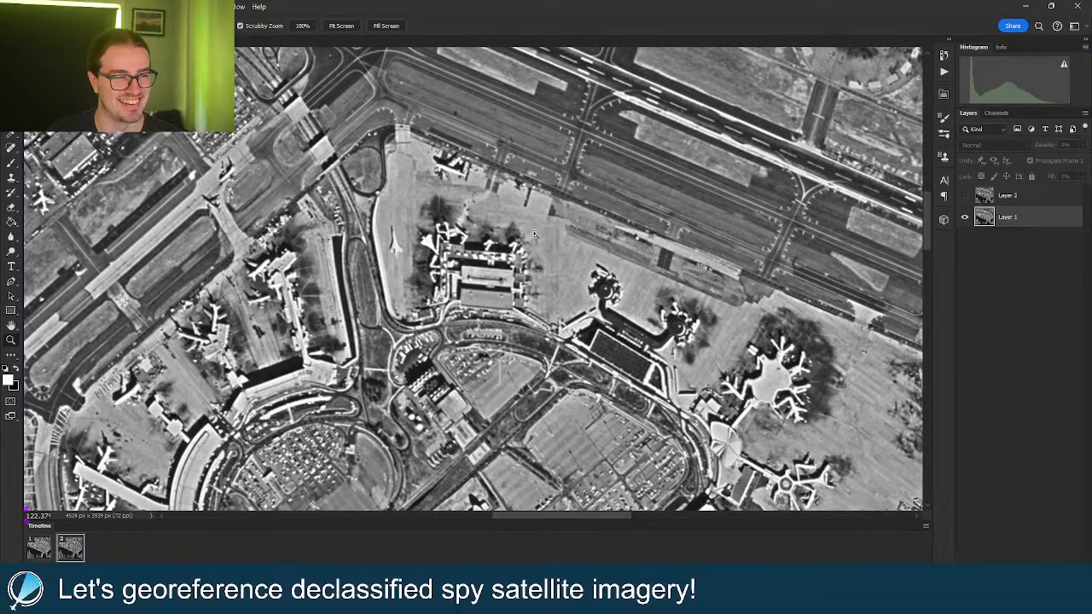
# Fit the whole JFK image on screen in Photoshop, then switch to the QGIS window.
pyautogui.rightClick(535, 239)
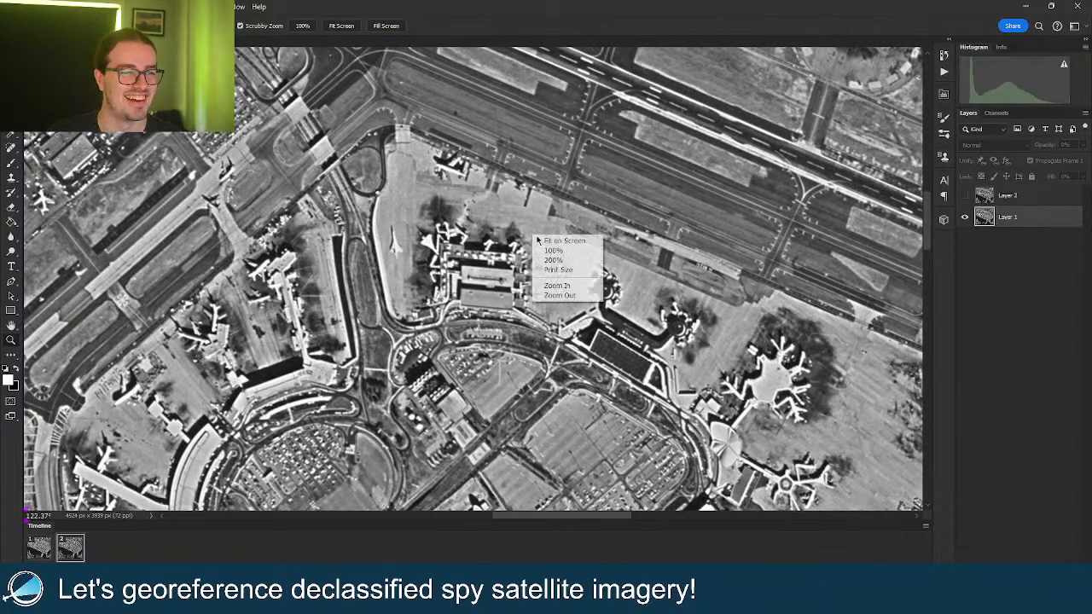
pyautogui.click(546, 241)
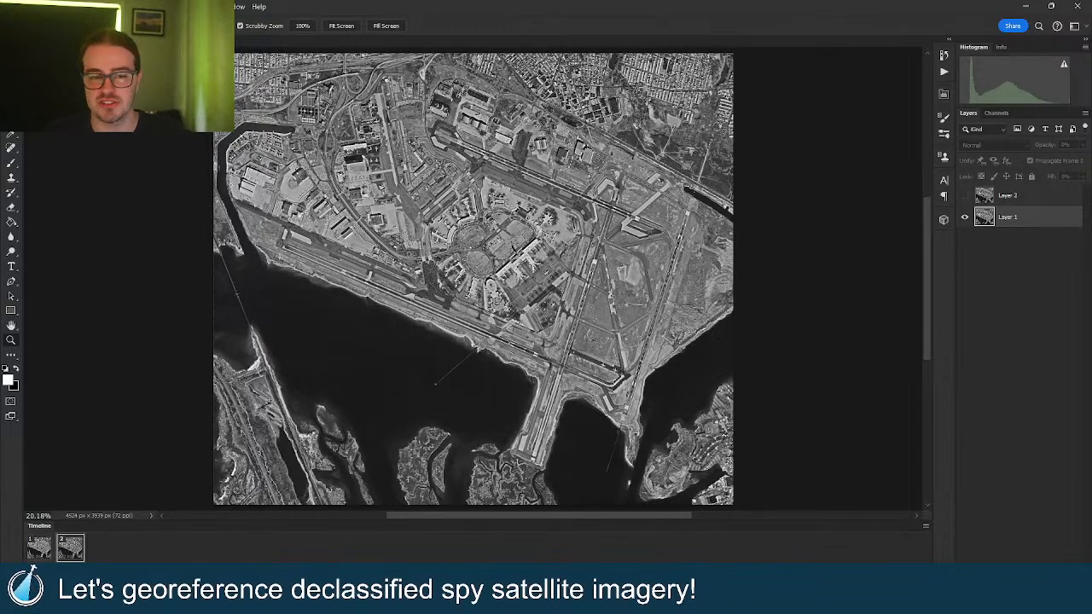
pyautogui.moveTo(497, 601)
pyautogui.click(502, 555)
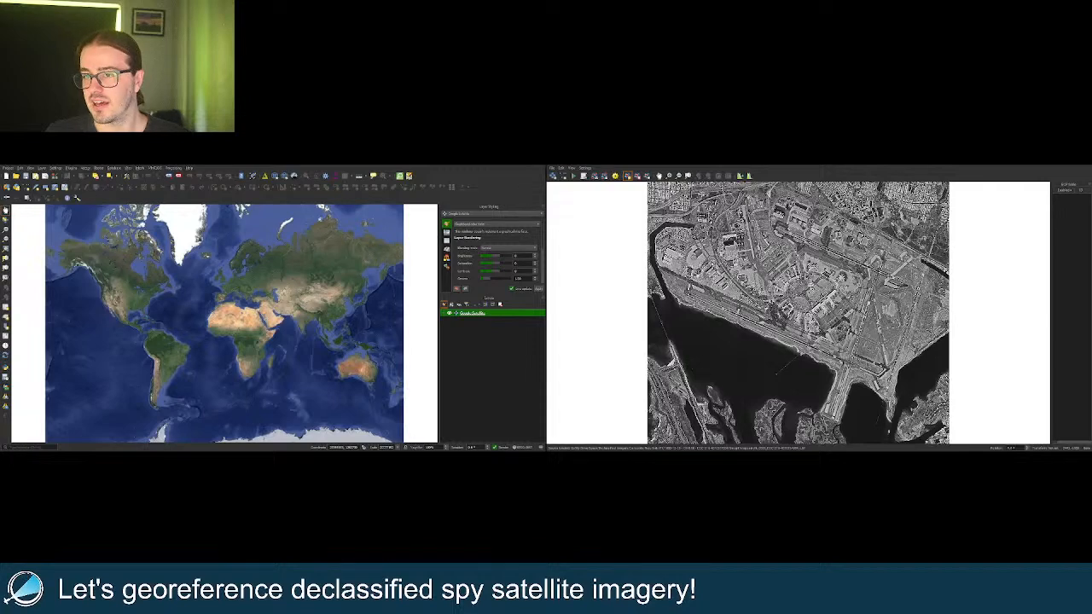
# Zoom the Google Satellite basemap from the world view in to JFK Airport.
pyautogui.scroll(5, 175, 304)
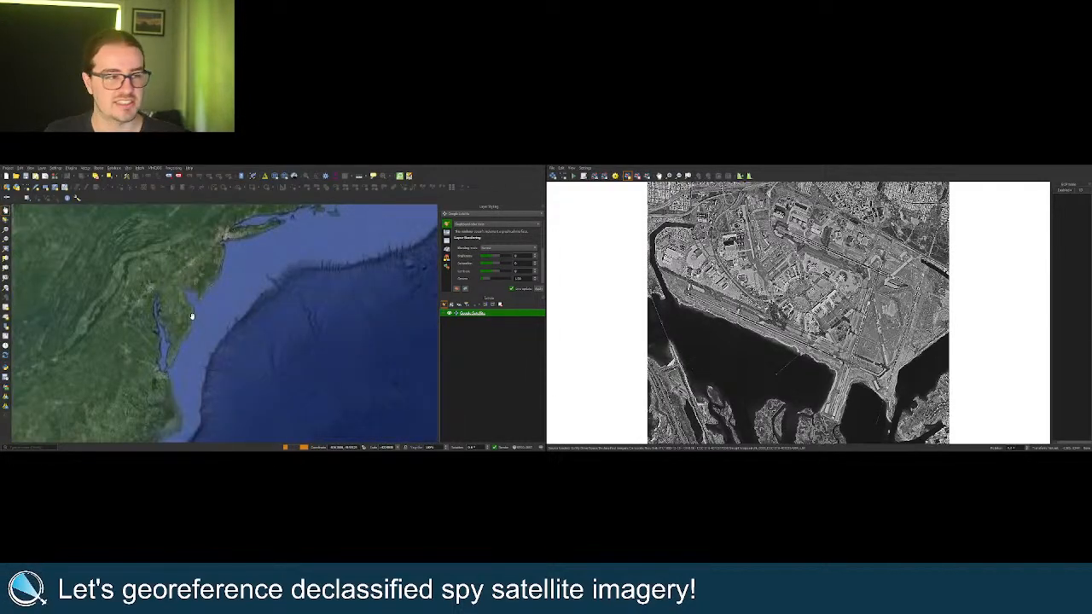
pyautogui.scroll(5, 222, 264)
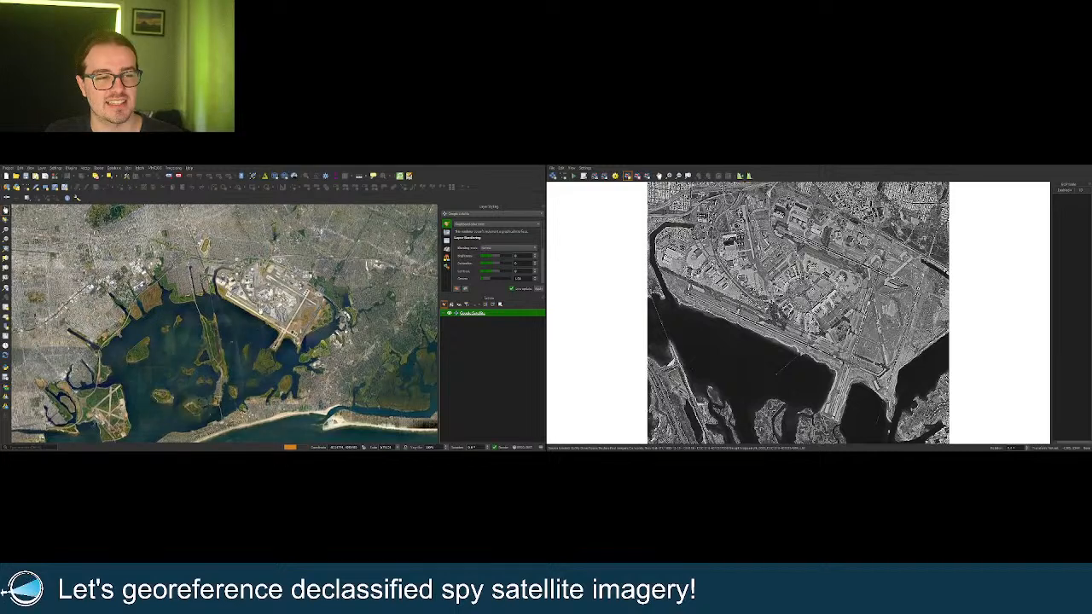
pyautogui.scroll(3, 275, 307)
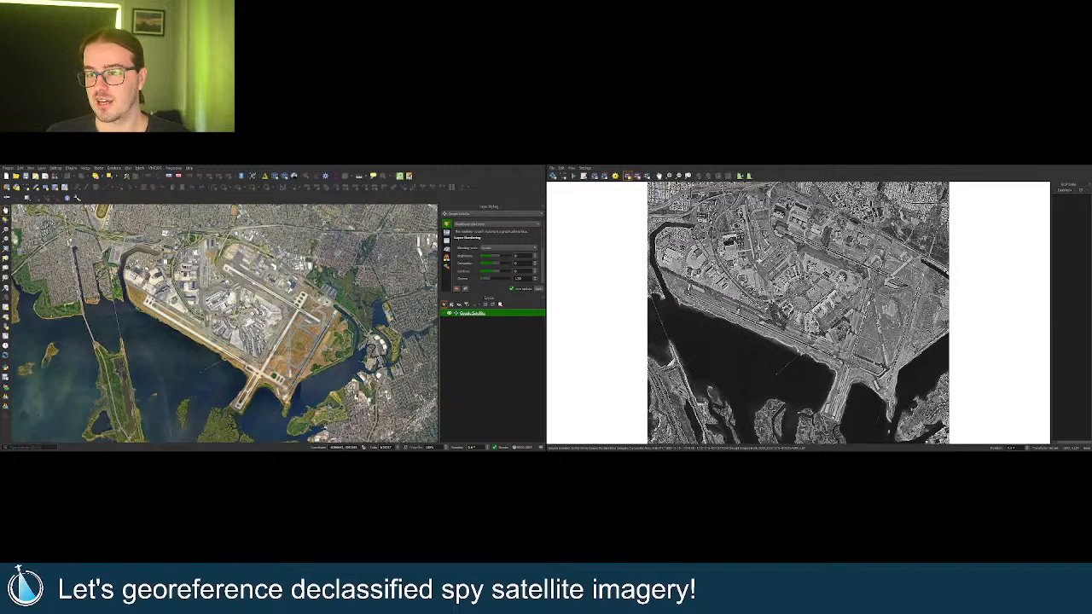
# Adjust the basemap zoom so it frames JFK beside the spy image in the georeferencer.
pyautogui.scroll(-1, 765, 267)
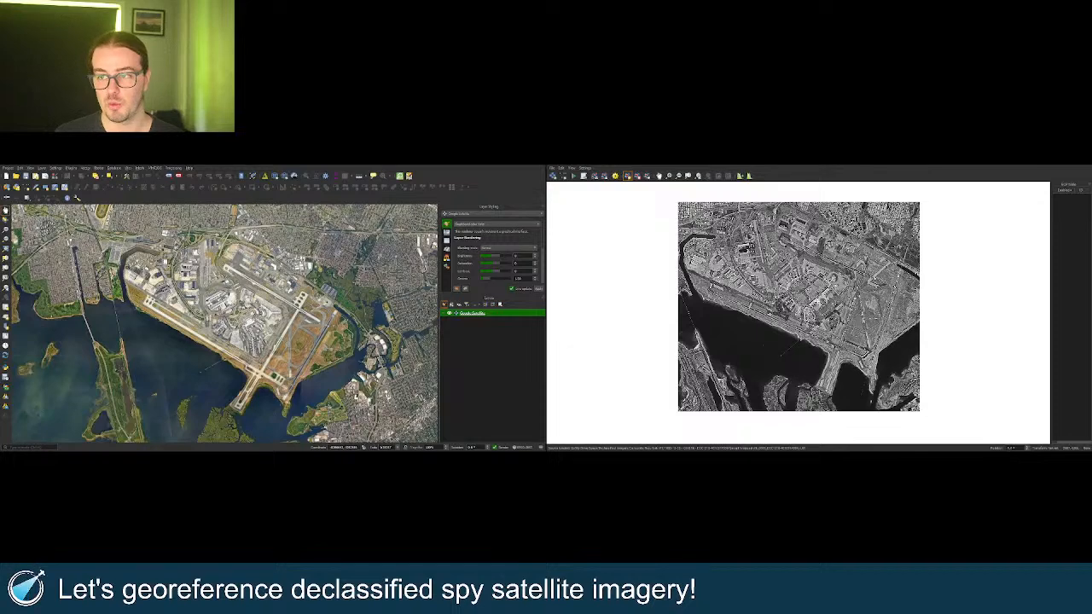
pyautogui.scroll(1, 817, 301)
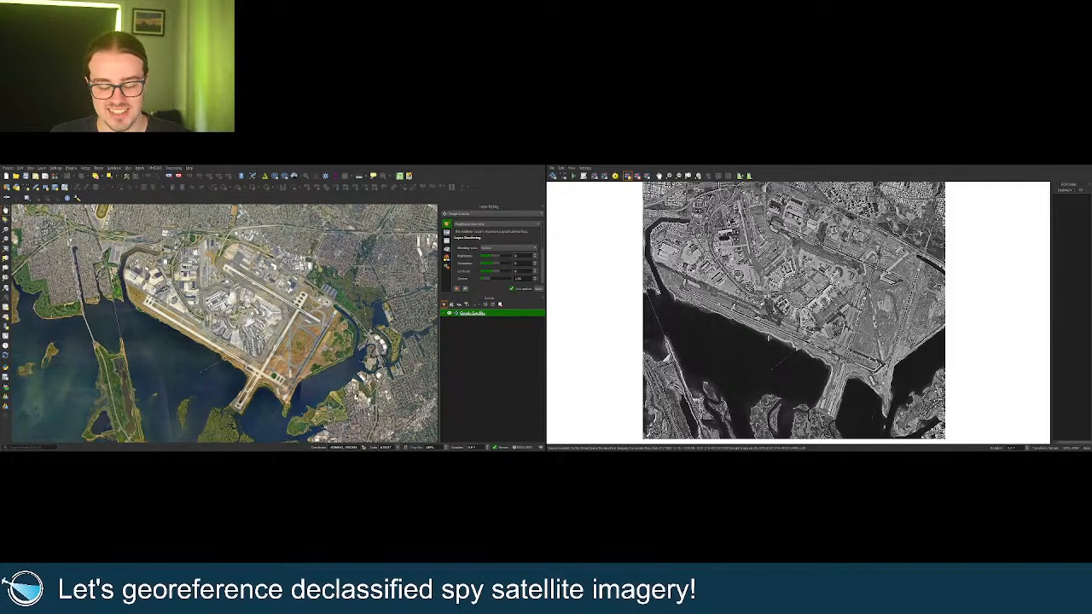
# Pan and zoom the basemap onto the residential streets and highway just north of JFK.
pyautogui.scroll(-1, 844, 356)
pyautogui.scroll(4, 712, 236)
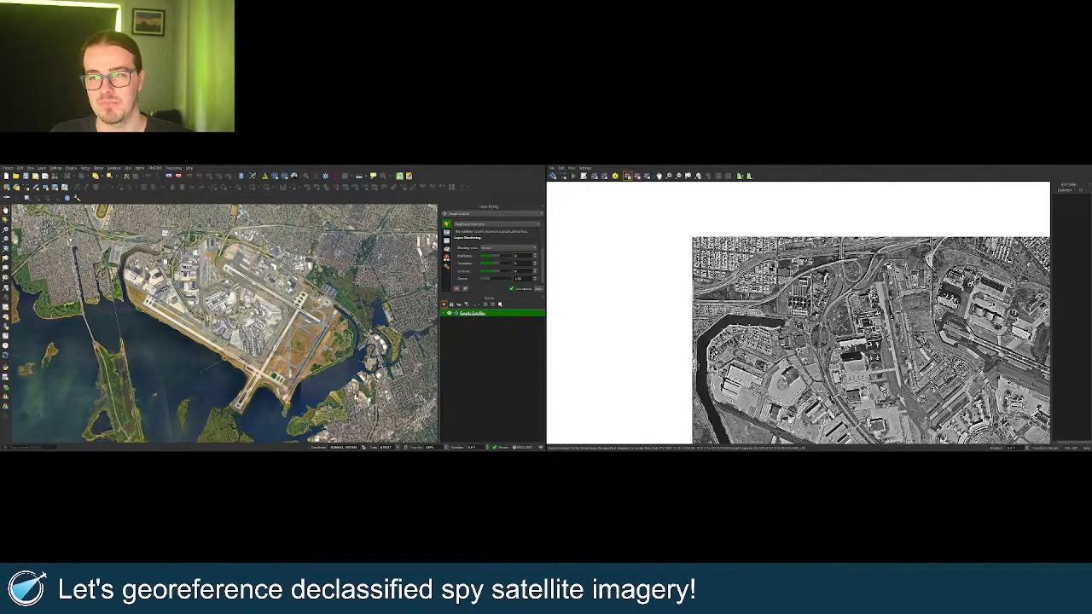
pyautogui.moveTo(216, 240); pyautogui.dragTo(314, 350)
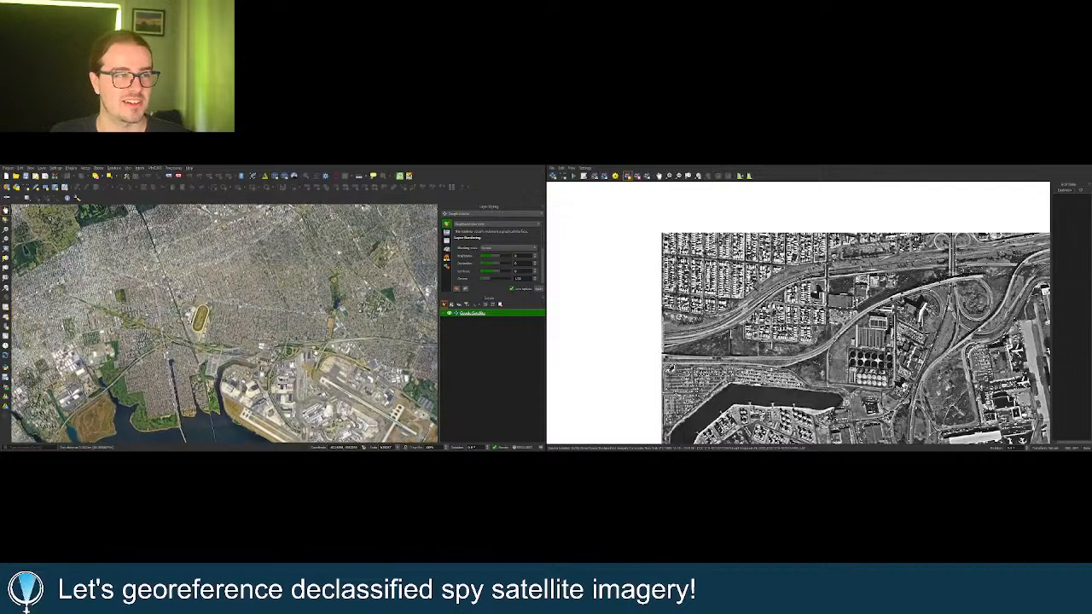
pyautogui.scroll(2, 258, 335)
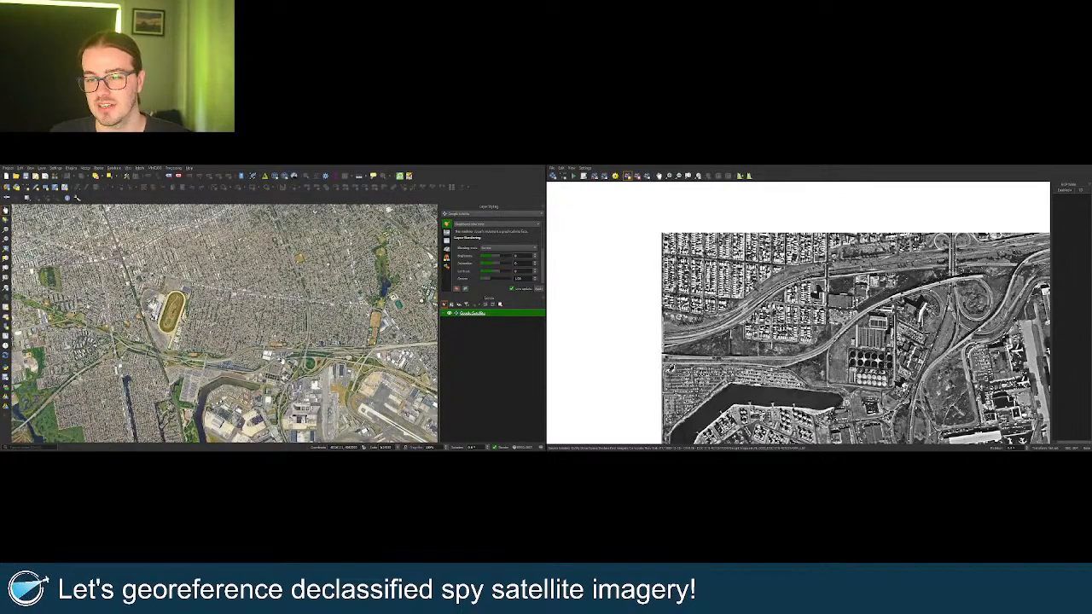
pyautogui.scroll(2, 277, 365)
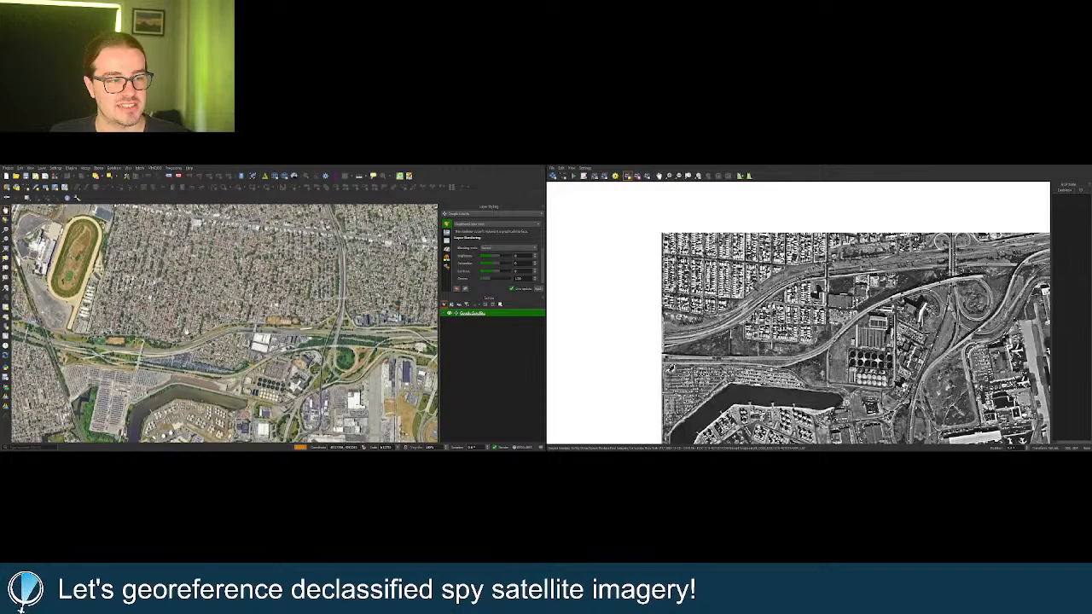
pyautogui.scroll(1, 190, 338)
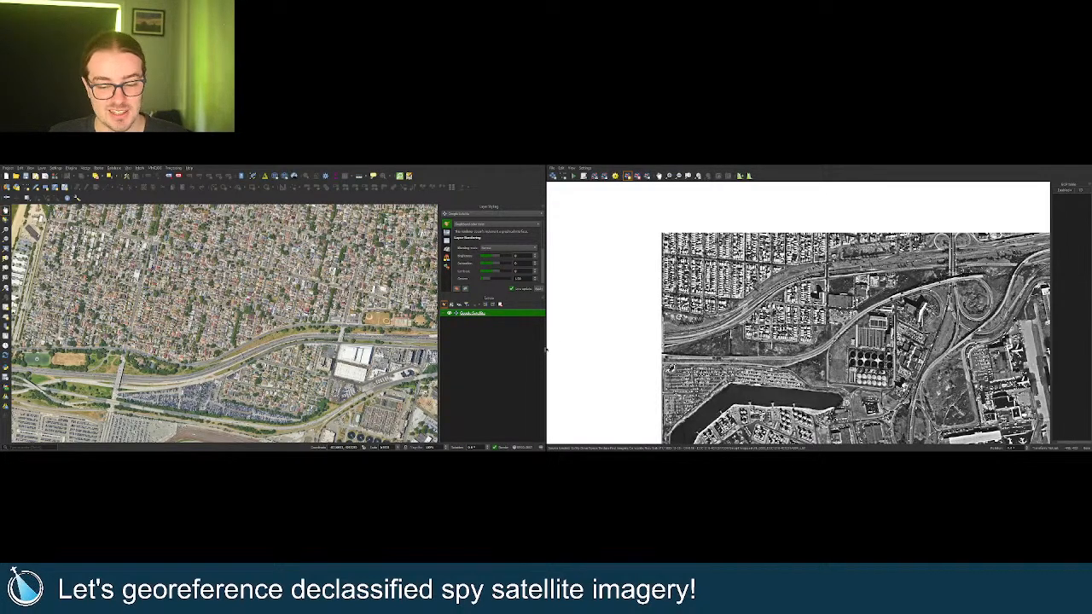
pyautogui.scroll(3, 201, 341)
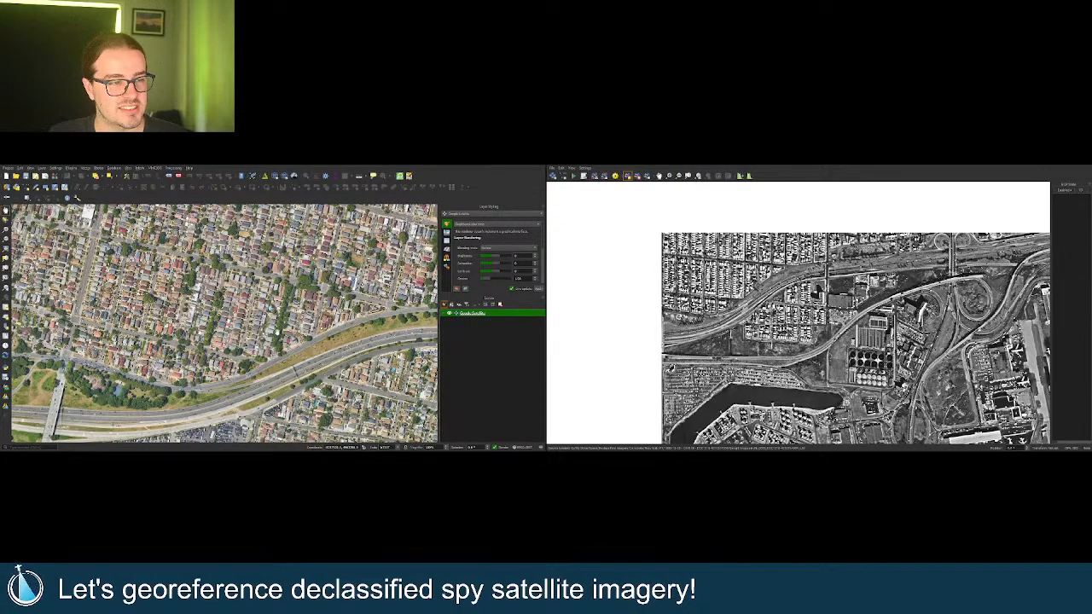
pyautogui.scroll(-1, 277, 334)
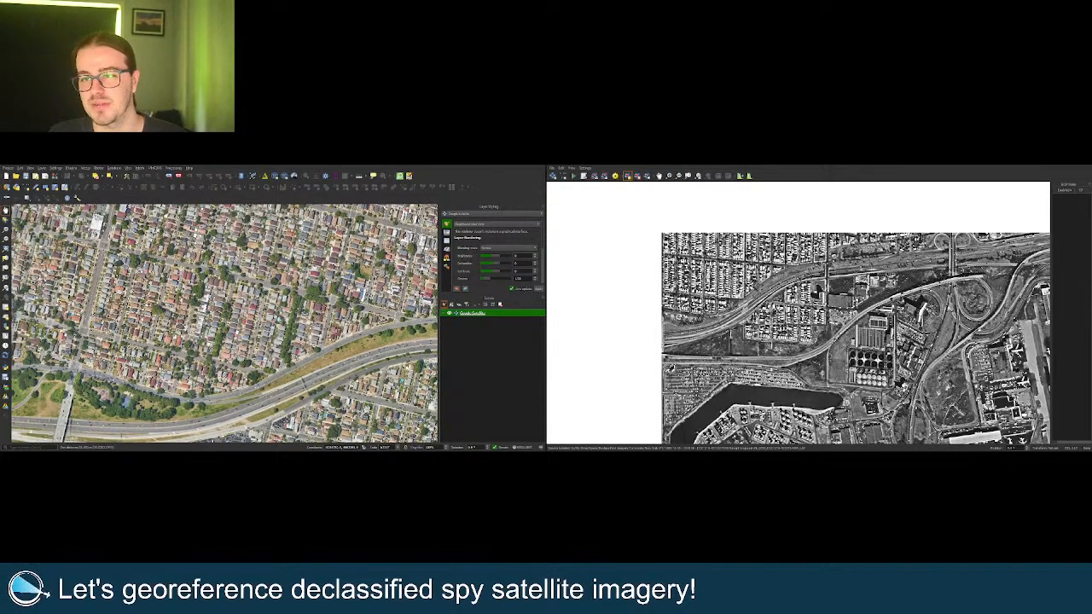
pyautogui.scroll(1, 738, 265)
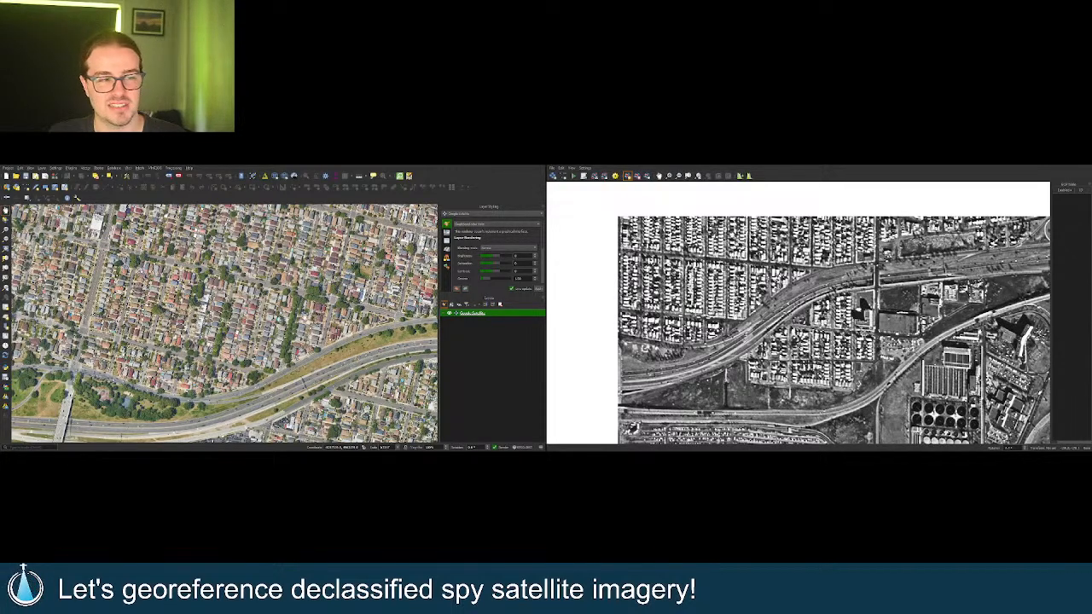
pyautogui.scroll(1, 304, 290)
pyautogui.scroll(1, 740, 263)
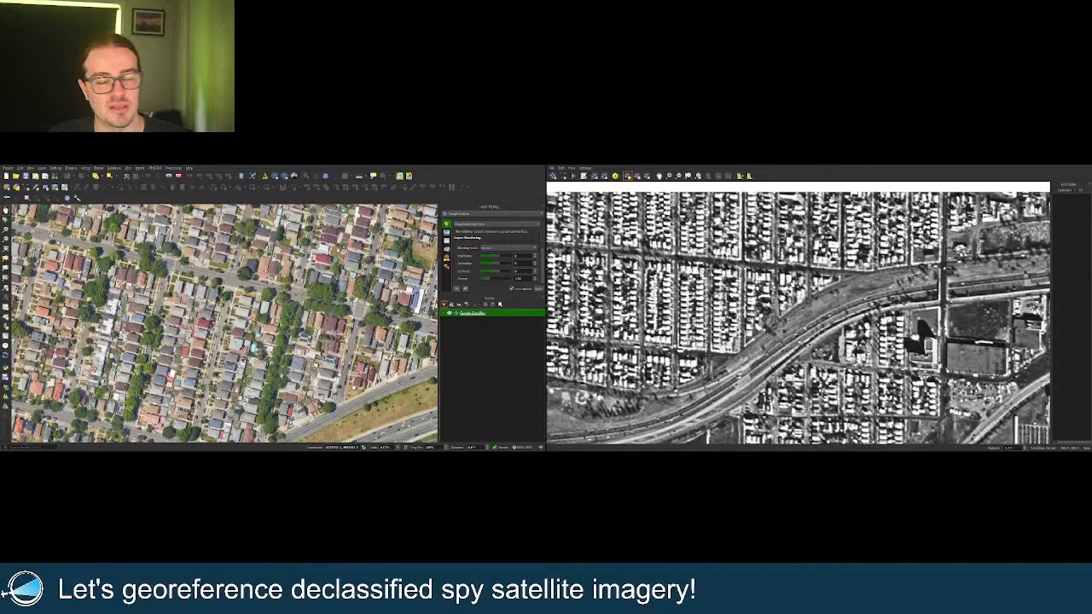
# Zoom both views onto the pond and park beside the road intersection north of JFK.
pyautogui.scroll(-4, 633, 271)
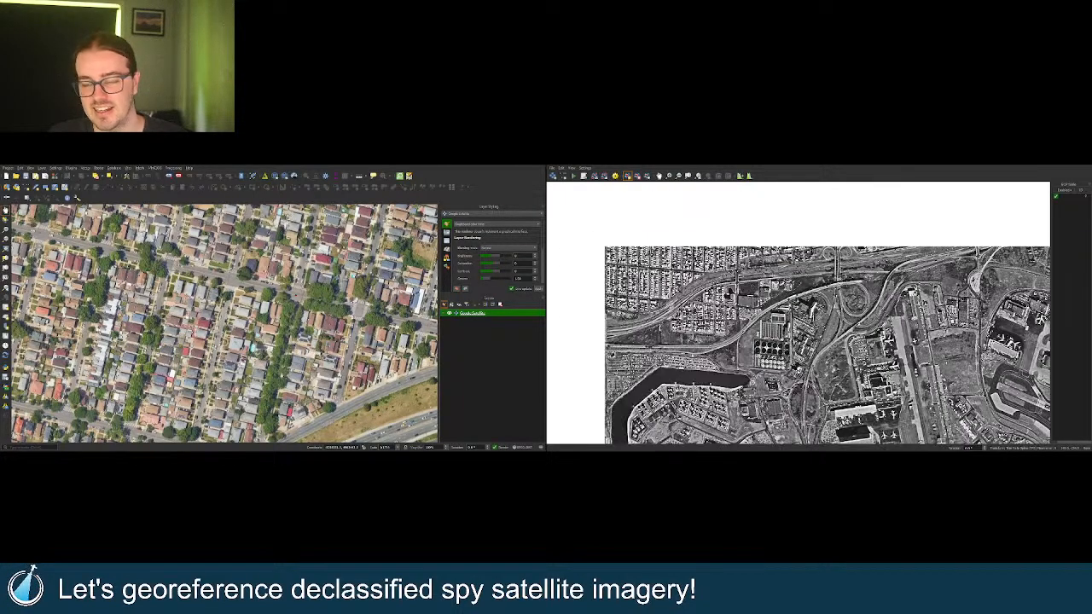
pyautogui.scroll(3, 818, 267)
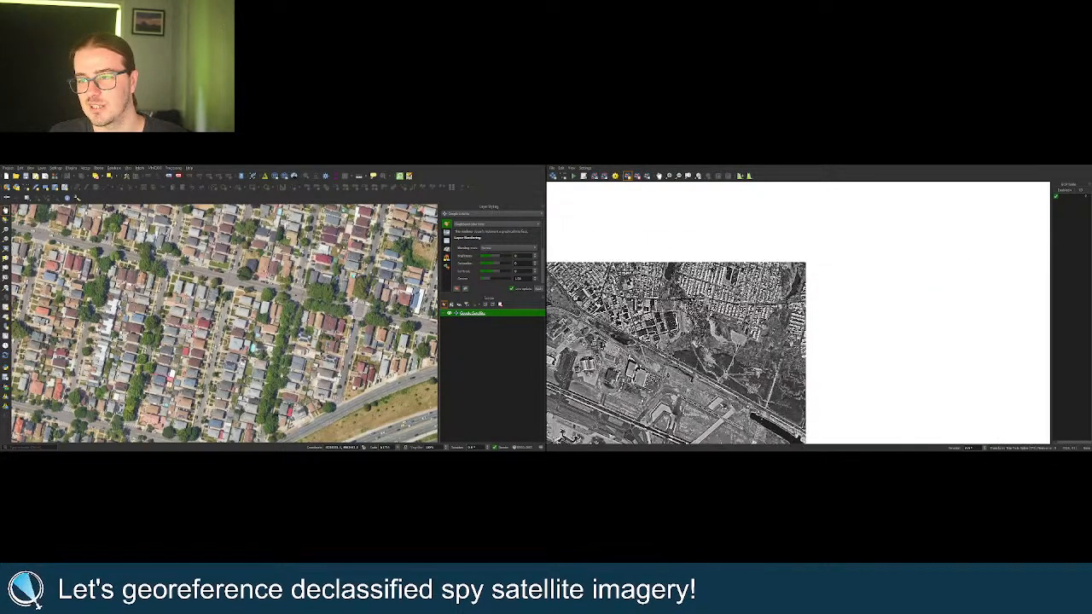
pyautogui.scroll(-4, 372, 301)
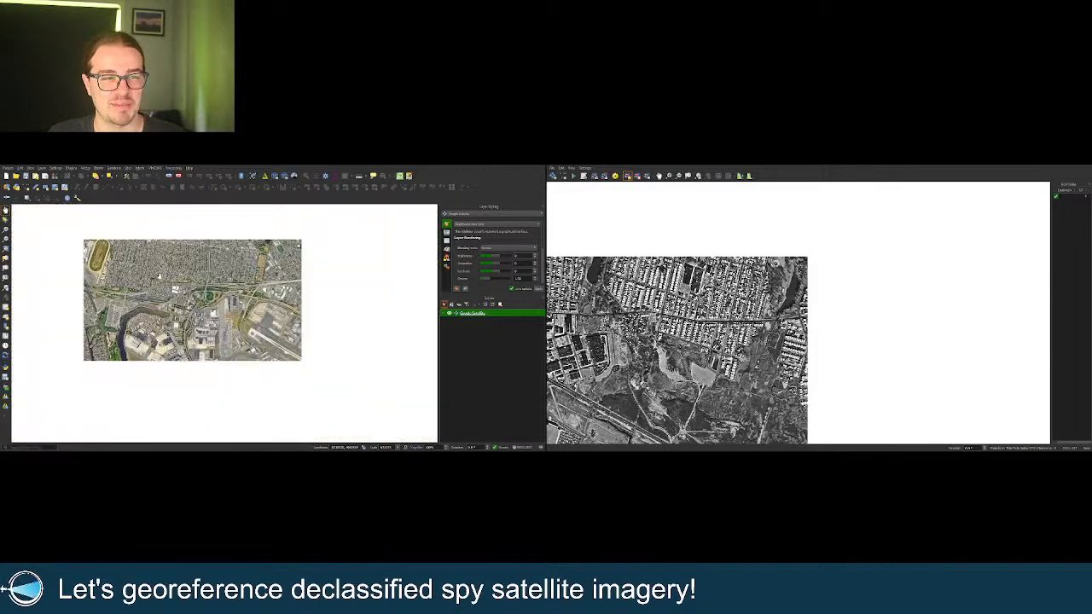
pyautogui.scroll(2, 372, 300)
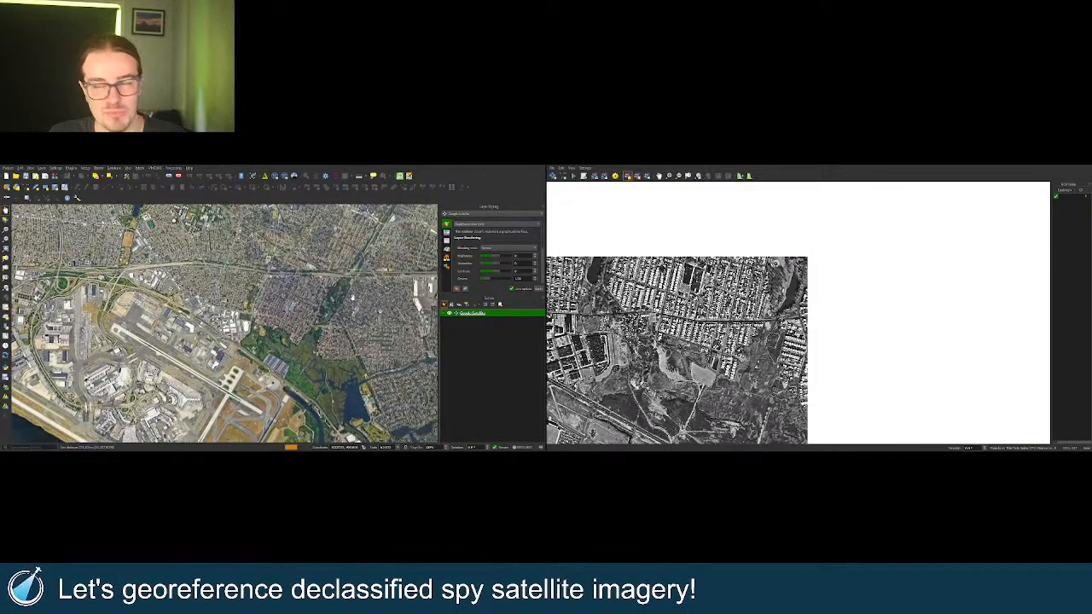
pyautogui.scroll(4, 353, 266)
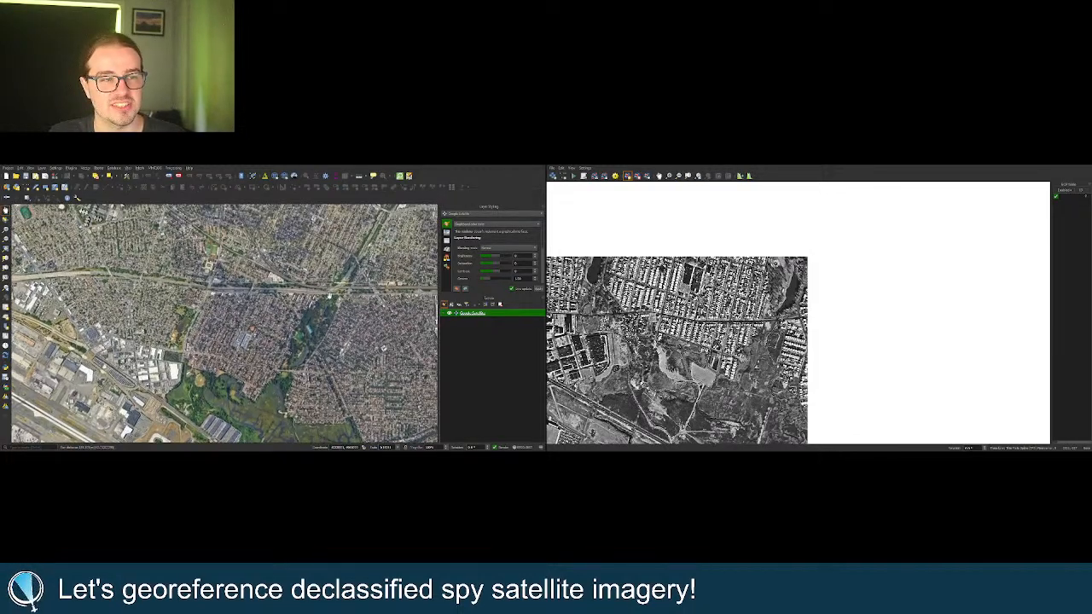
pyautogui.scroll(2, 810, 345)
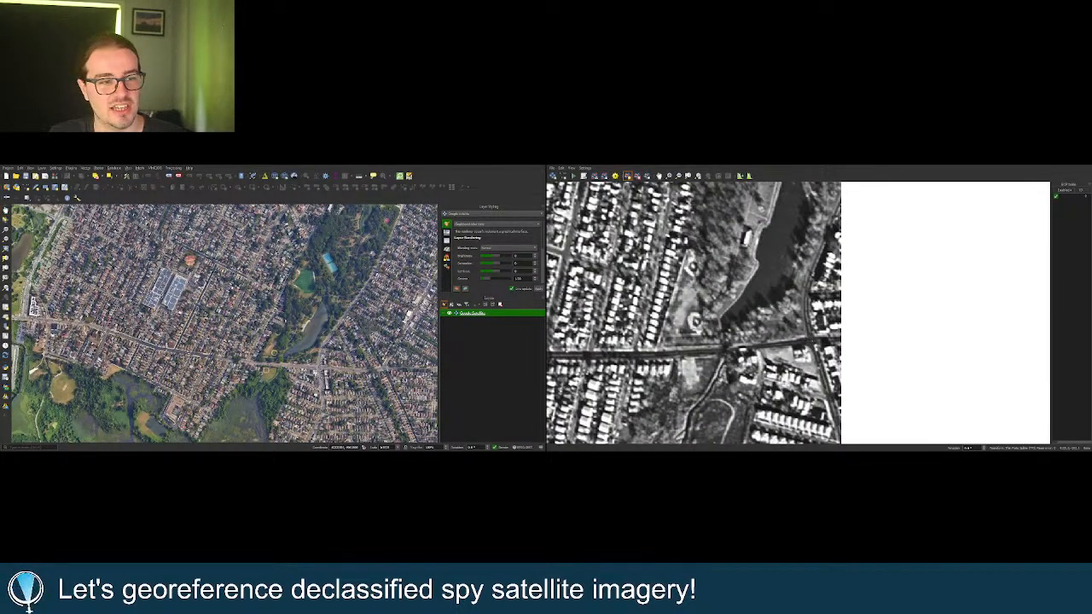
pyautogui.scroll(4, 331, 358)
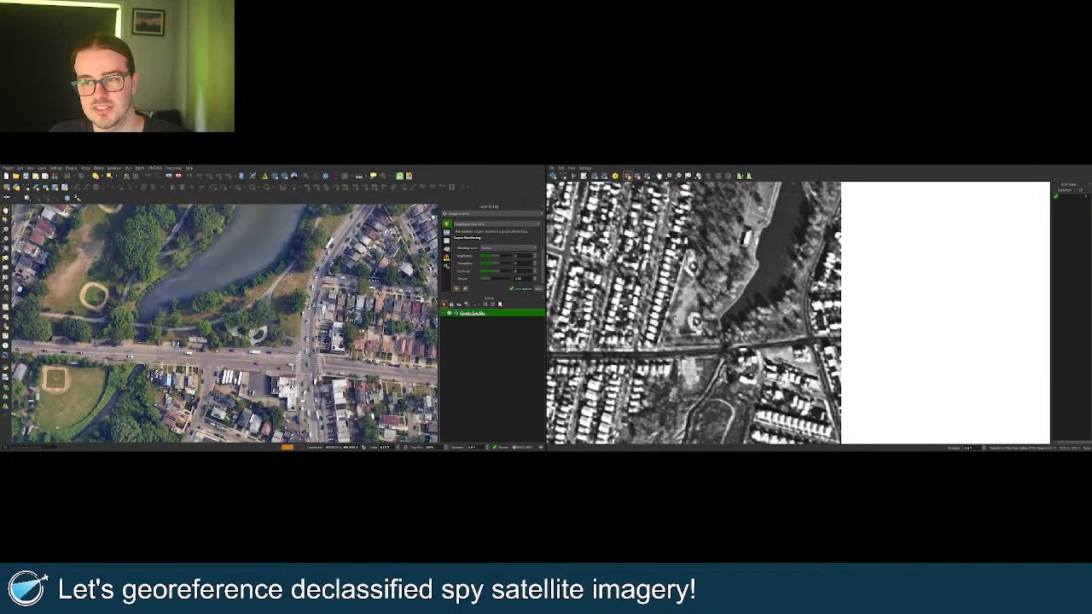
pyautogui.scroll(-3, 676, 317)
# Line up the industrial waterfront peninsula in both views and place the third control point there.
pyautogui.scroll(-2, 802, 244)
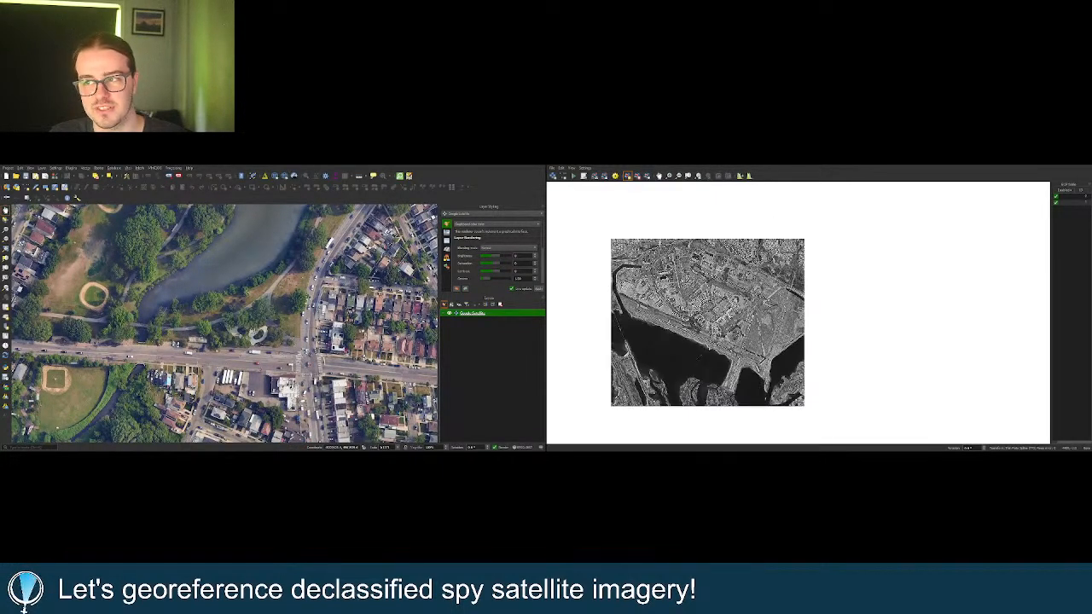
pyautogui.scroll(5, 778, 360)
pyautogui.scroll(4, 840, 417)
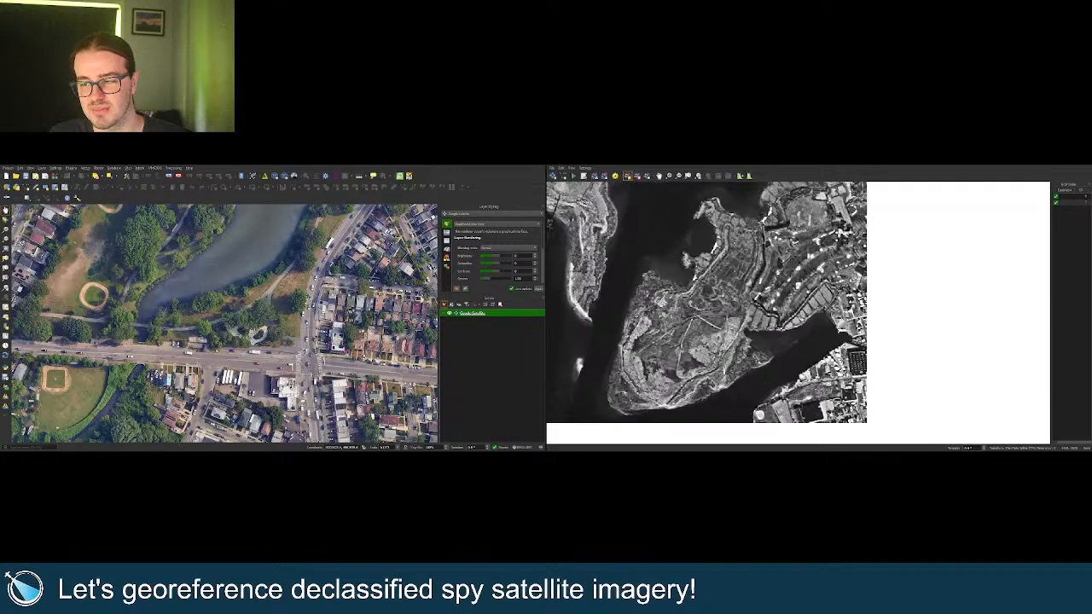
pyautogui.scroll(-10, 354, 273)
pyautogui.scroll(10, 355, 273)
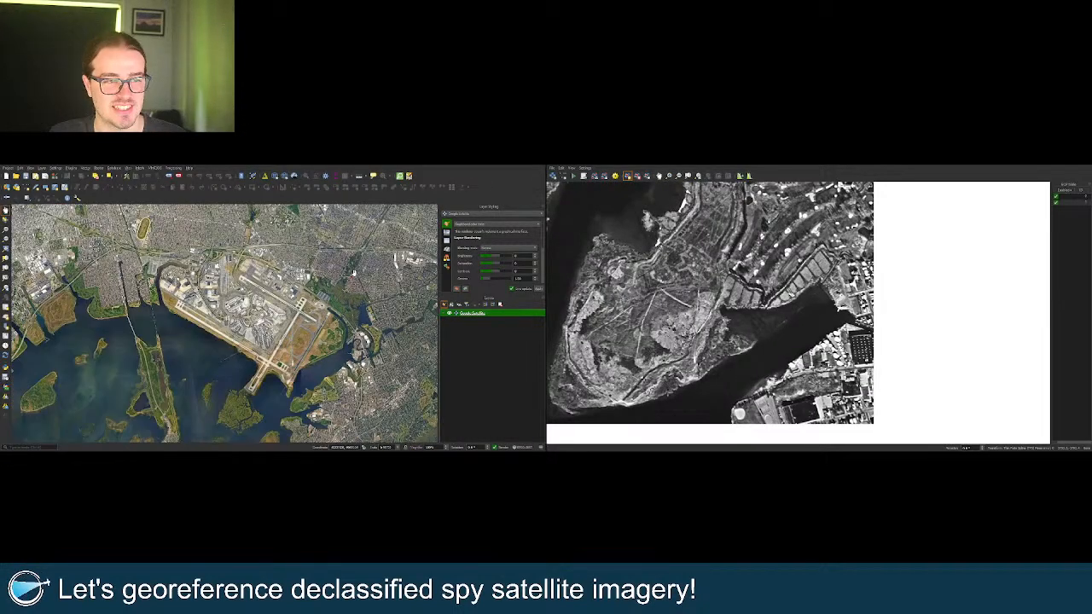
pyautogui.scroll(1, 333, 358)
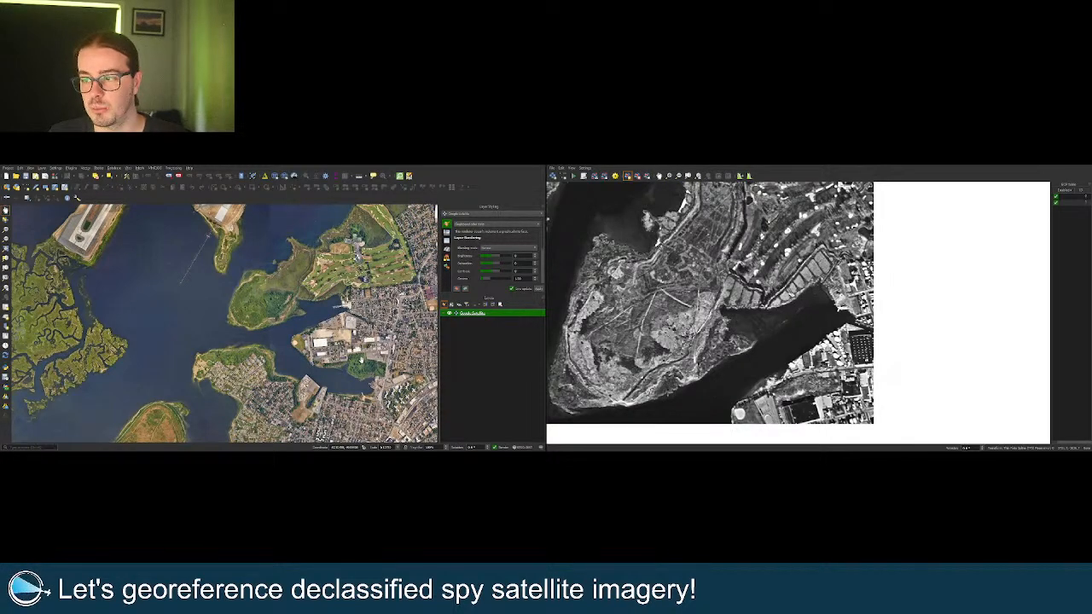
pyautogui.scroll(1, 340, 349)
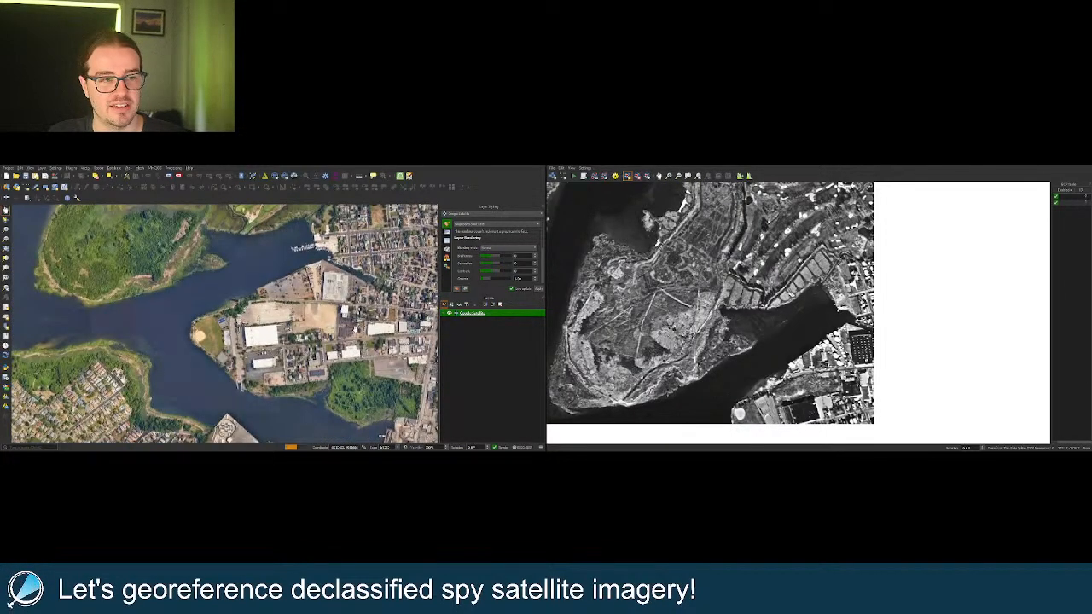
pyautogui.scroll(1, 340, 350)
pyautogui.scroll(1, 305, 360)
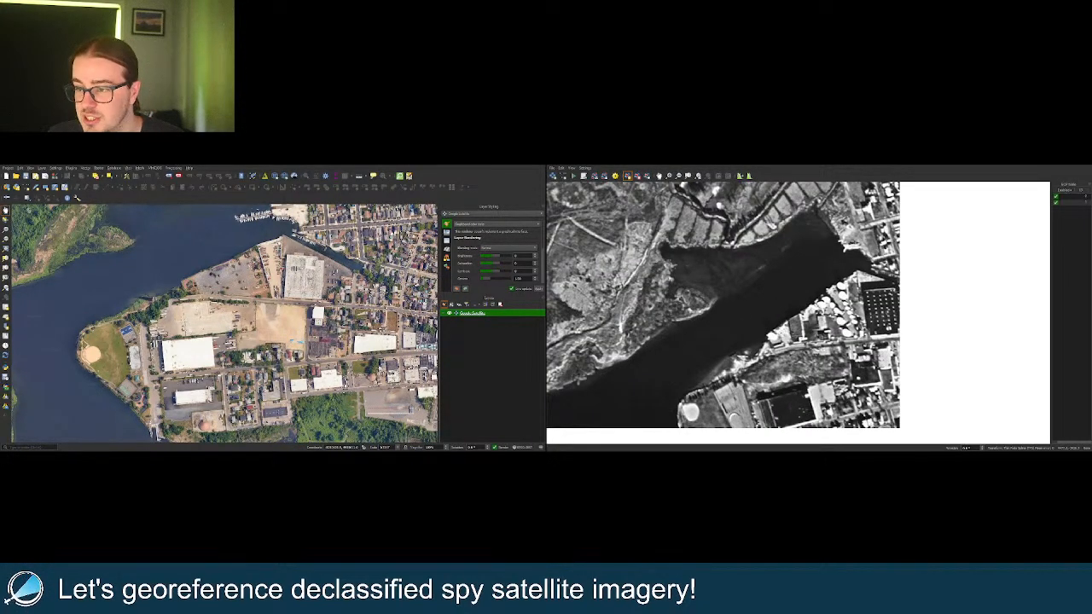
pyautogui.moveTo(251, 354); pyautogui.dragTo(251, 339)
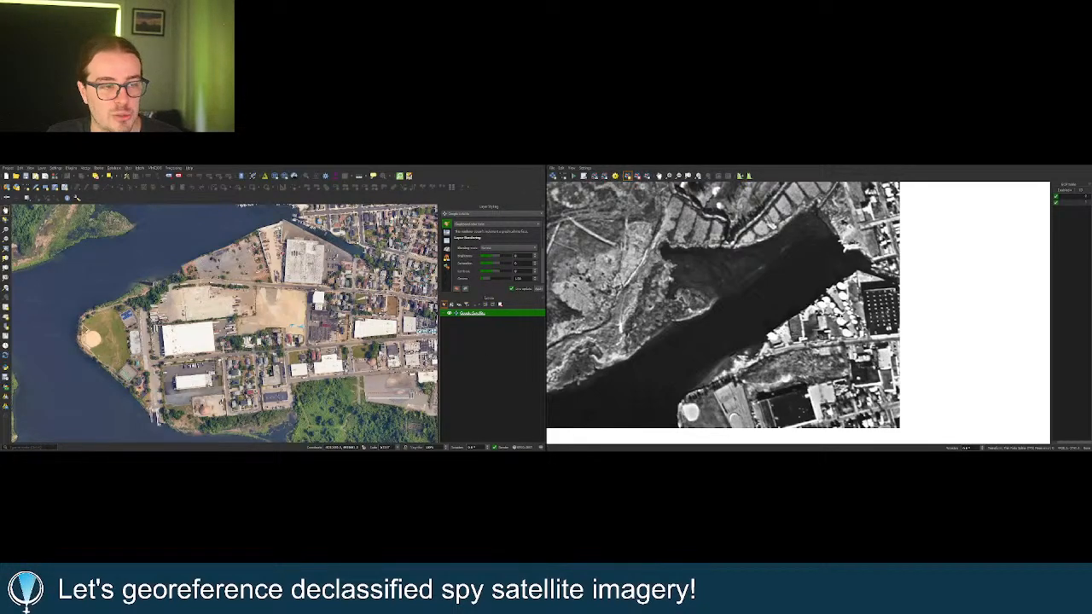
pyautogui.click(675, 316)
# Scroll-zoom both canvases toward the marshy island with its highway and rail causeway.
pyautogui.scroll(-3, 740, 327)
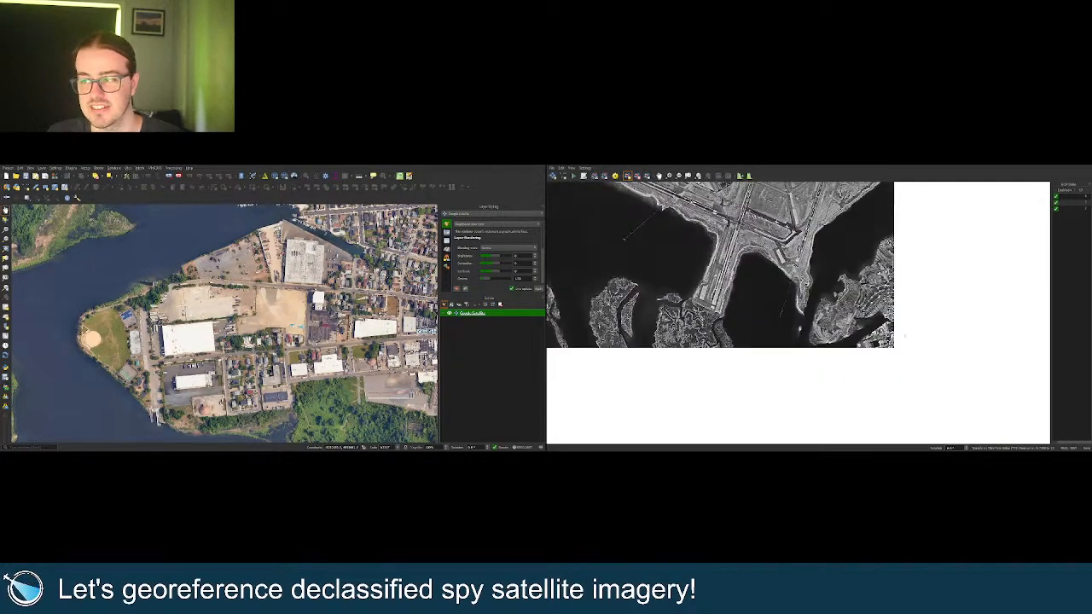
pyautogui.scroll(-3, 844, 351)
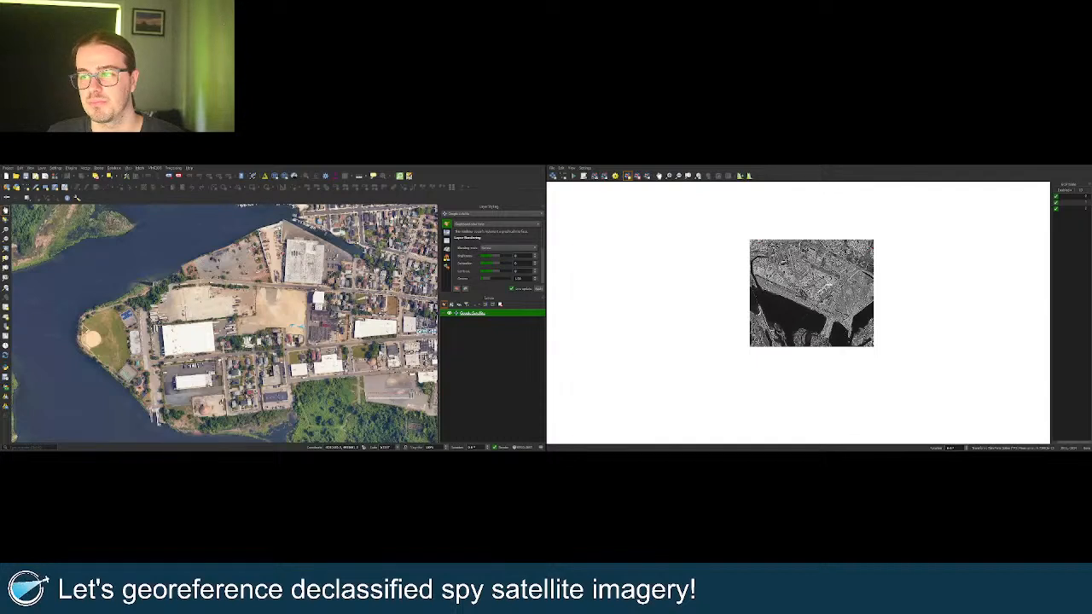
pyautogui.scroll(2, 837, 260)
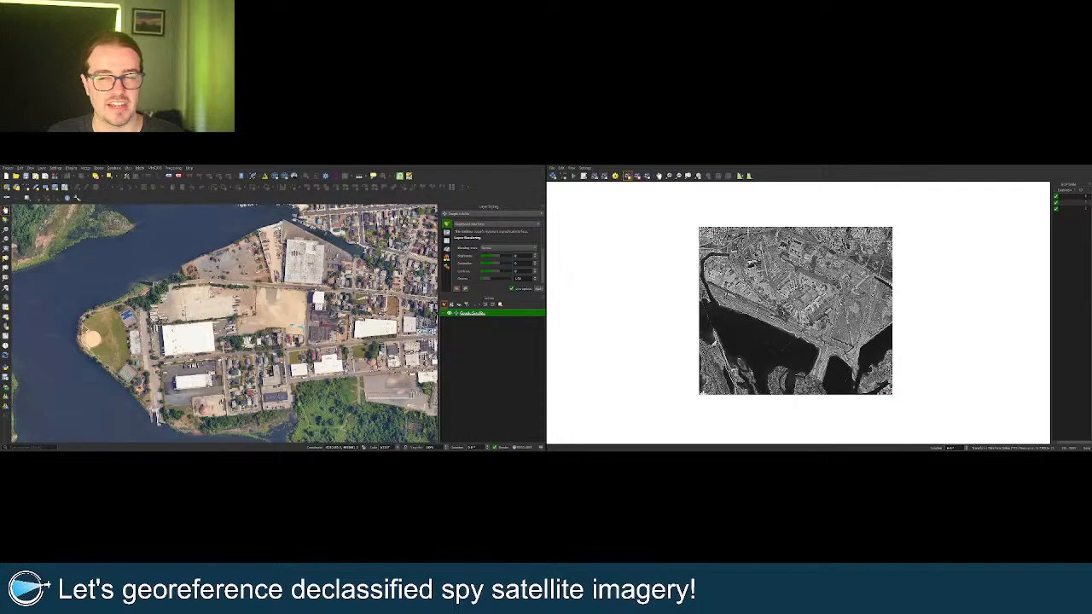
pyautogui.scroll(-3, 344, 336)
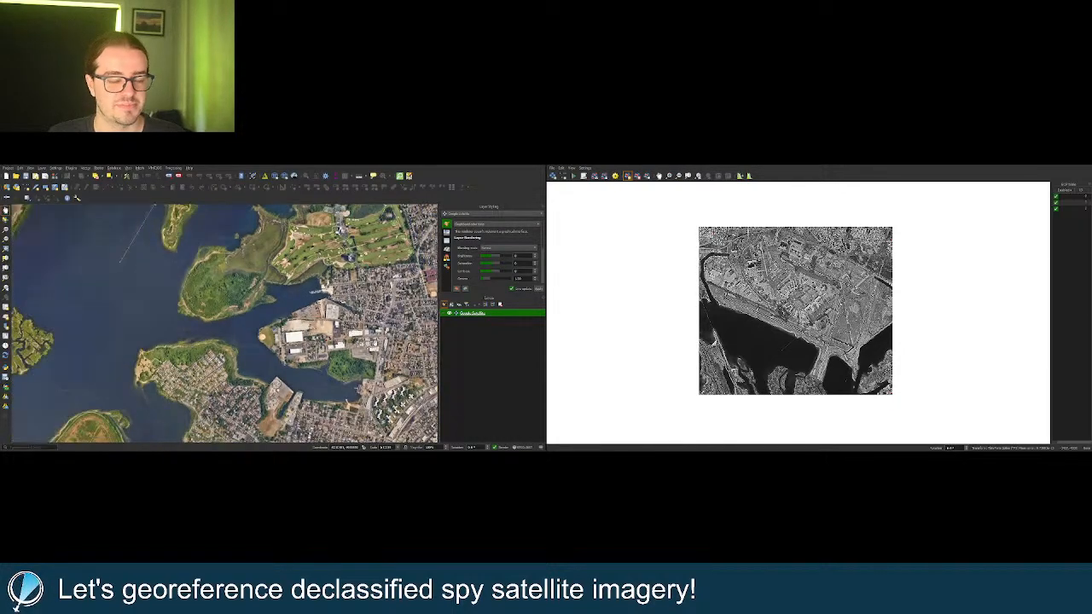
pyautogui.scroll(2, 692, 389)
pyautogui.scroll(4, 716, 394)
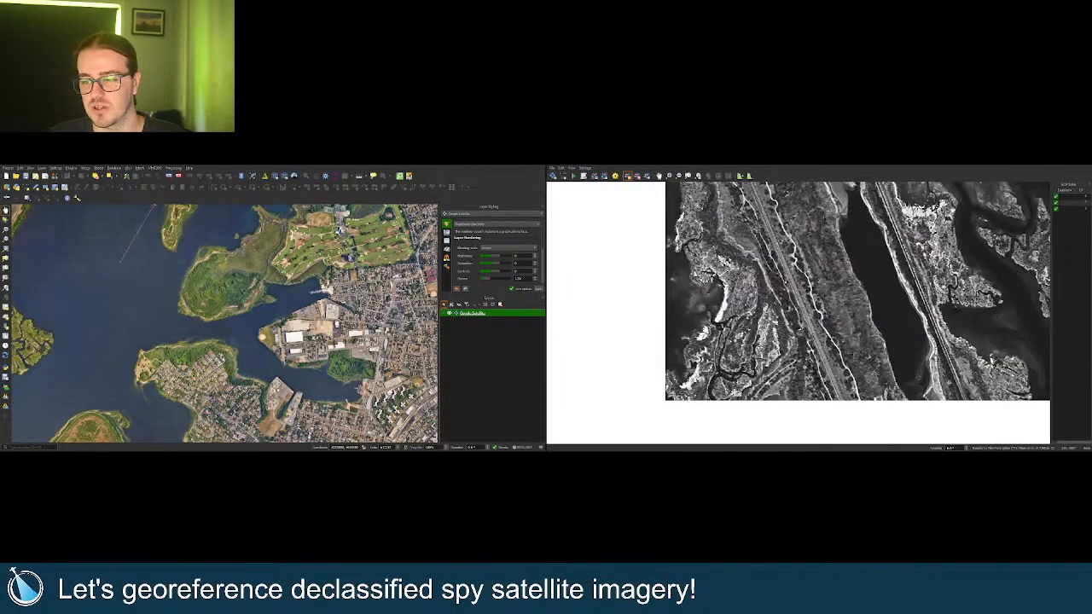
pyautogui.scroll(1, 707, 390)
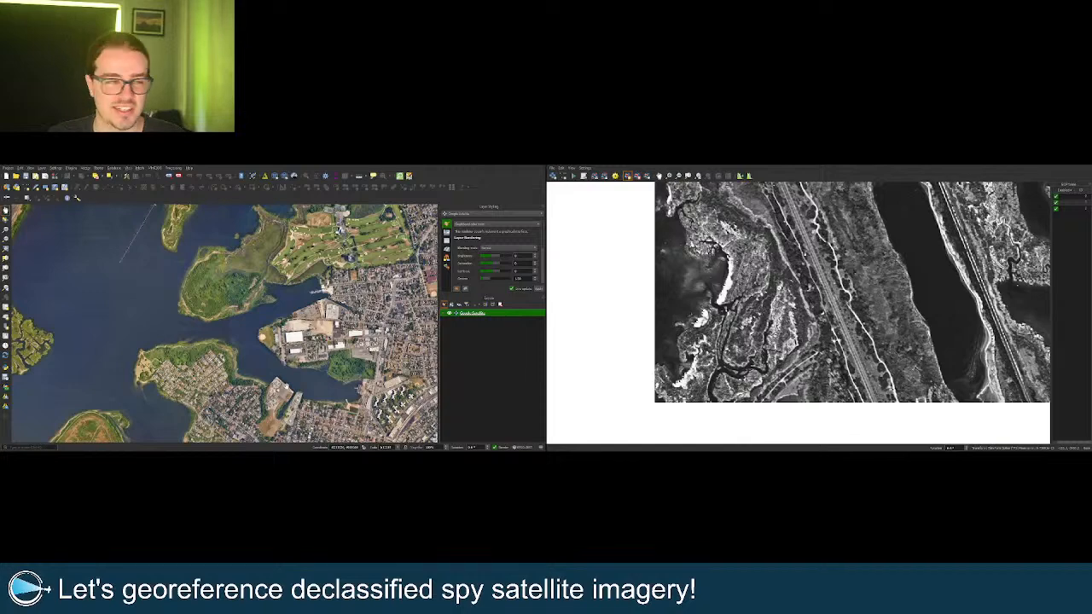
pyautogui.scroll(-4, 321, 384)
pyautogui.scroll(4, 204, 366)
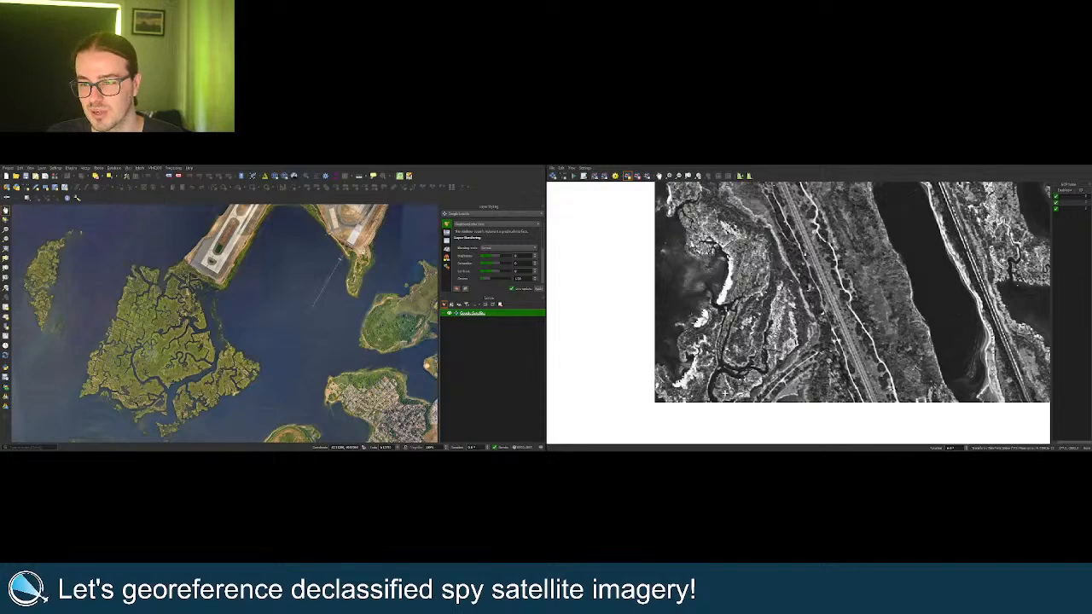
pyautogui.scroll(-2, 695, 377)
pyautogui.scroll(-3, 780, 398)
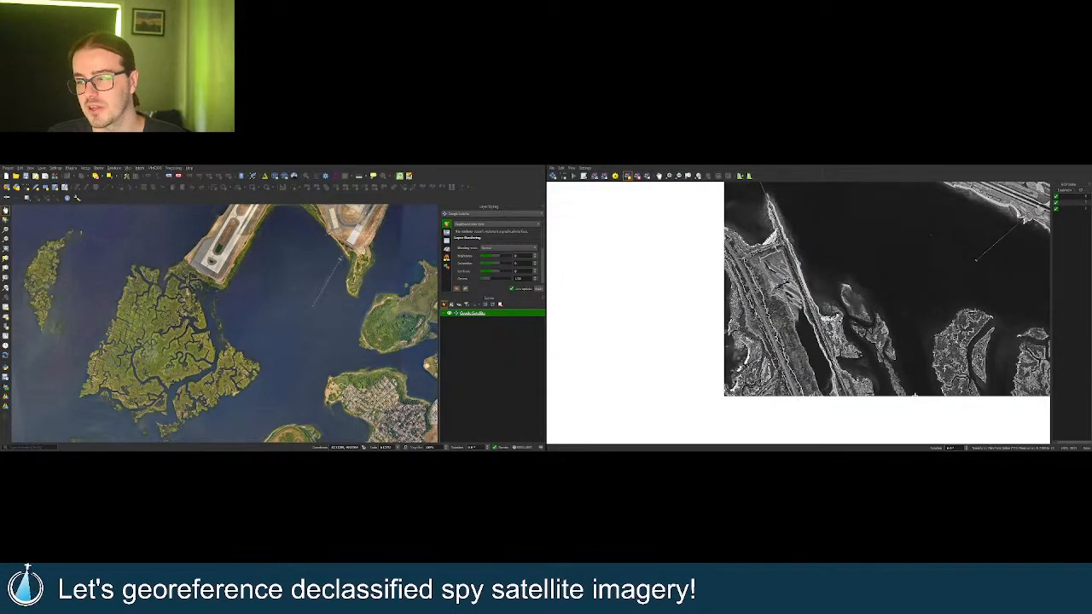
pyautogui.scroll(-1, 847, 393)
pyautogui.scroll(-1, 895, 288)
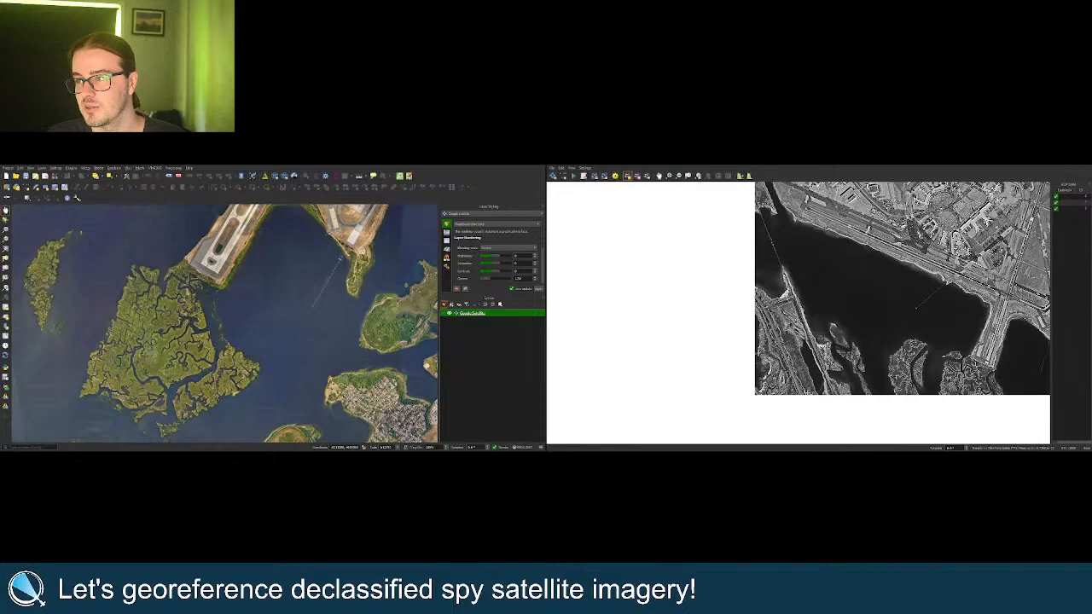
pyautogui.scroll(2, 785, 389)
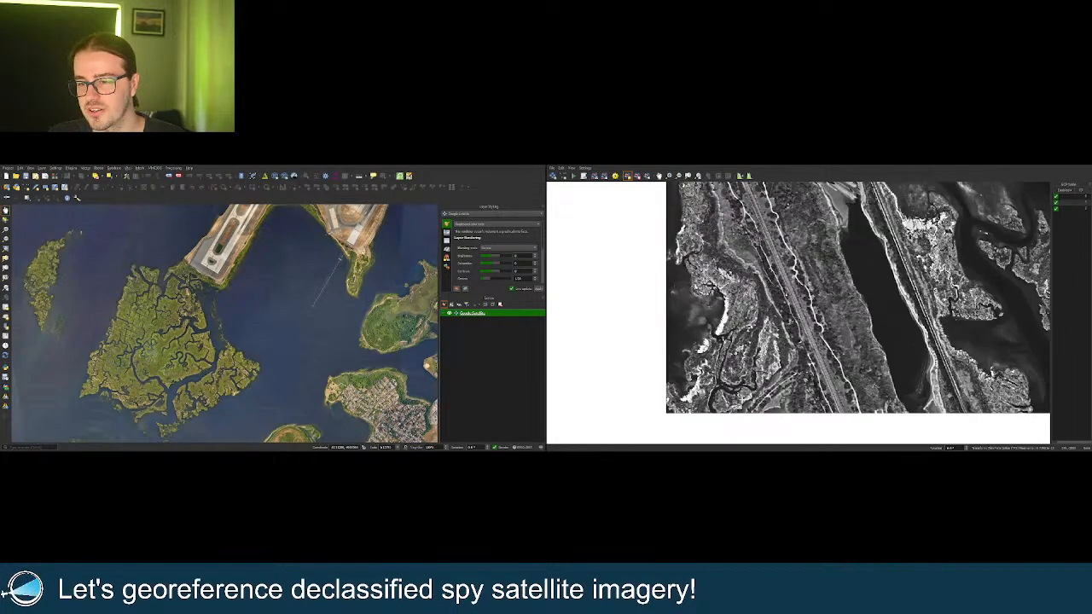
pyautogui.scroll(1, 143, 366)
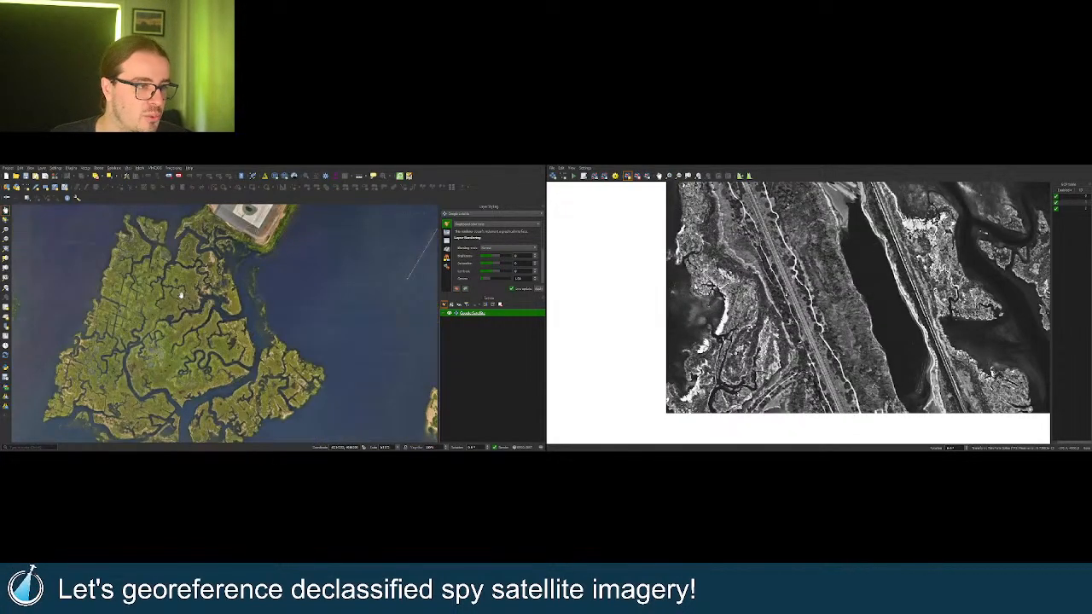
pyautogui.scroll(1, 187, 316)
pyautogui.scroll(-3, 256, 312)
pyautogui.scroll(-1, 331, 349)
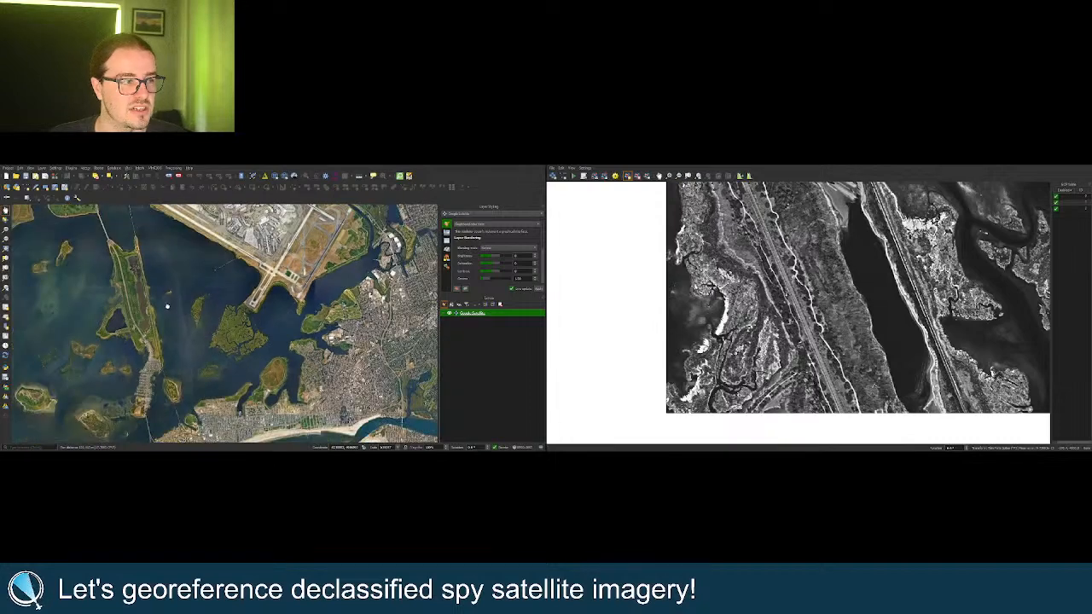
pyautogui.scroll(1, 332, 350)
pyautogui.scroll(2, 332, 350)
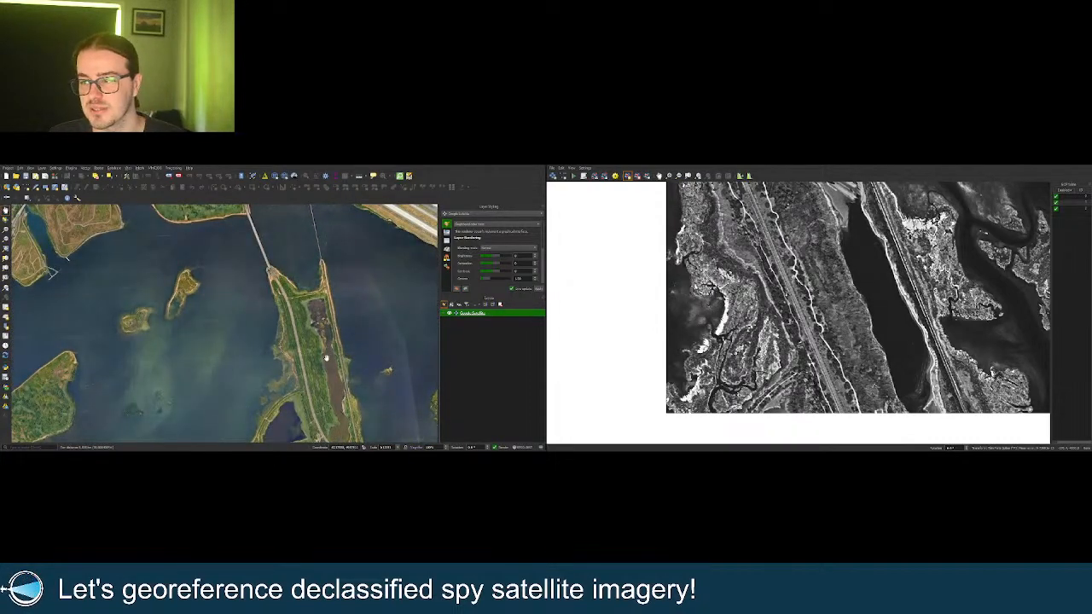
# Pan to the island's south end and dark pond and zoom in close.
pyautogui.moveTo(332, 365); pyautogui.dragTo(296, 283)
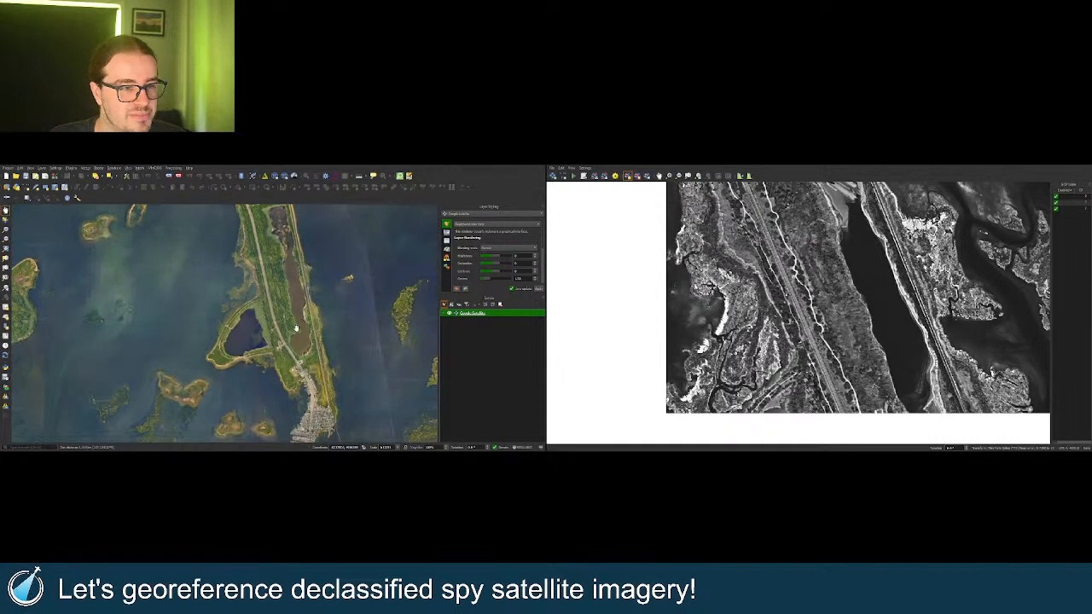
pyautogui.scroll(-5, 781, 365)
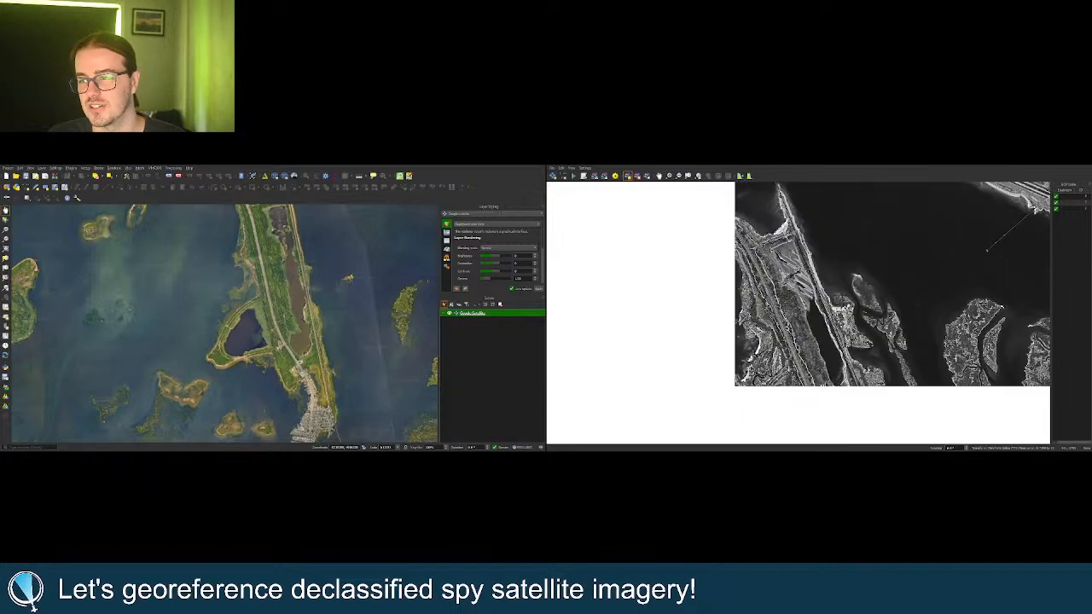
pyautogui.scroll(2, 311, 277)
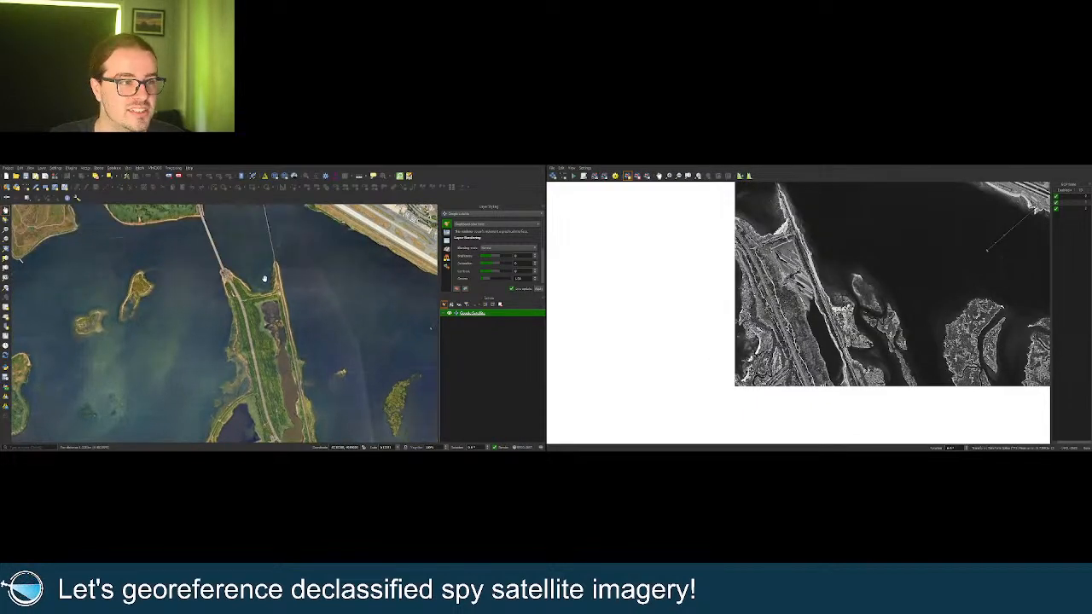
pyautogui.scroll(1, 264, 279)
pyautogui.scroll(1, 267, 299)
pyautogui.scroll(5, 748, 269)
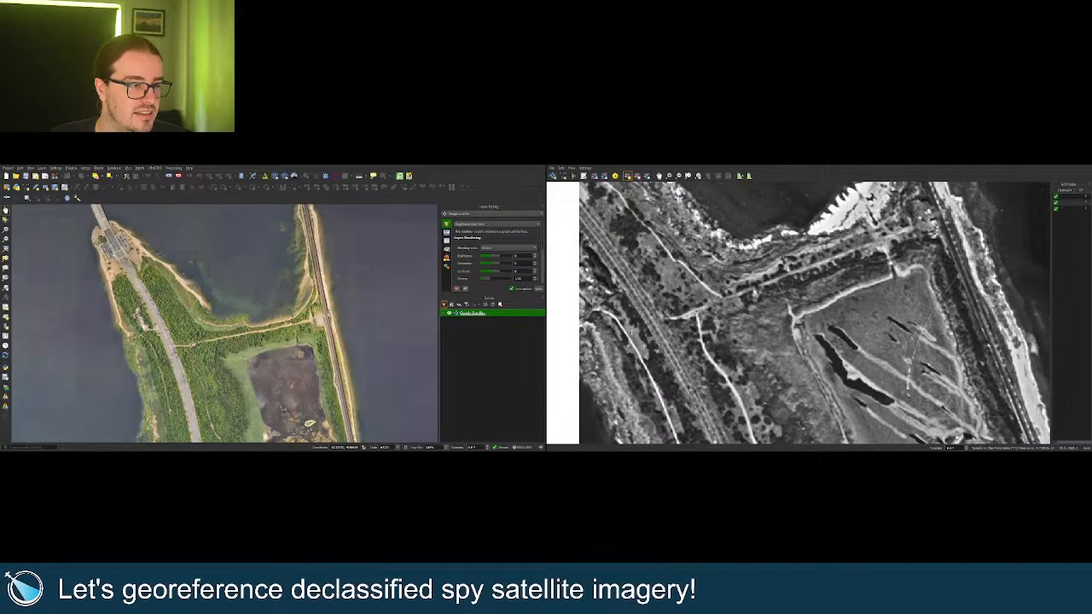
# Place the fourth control point on the causeway, then zoom back out.
pyautogui.click(674, 315)
pyautogui.scroll(-5, 721, 342)
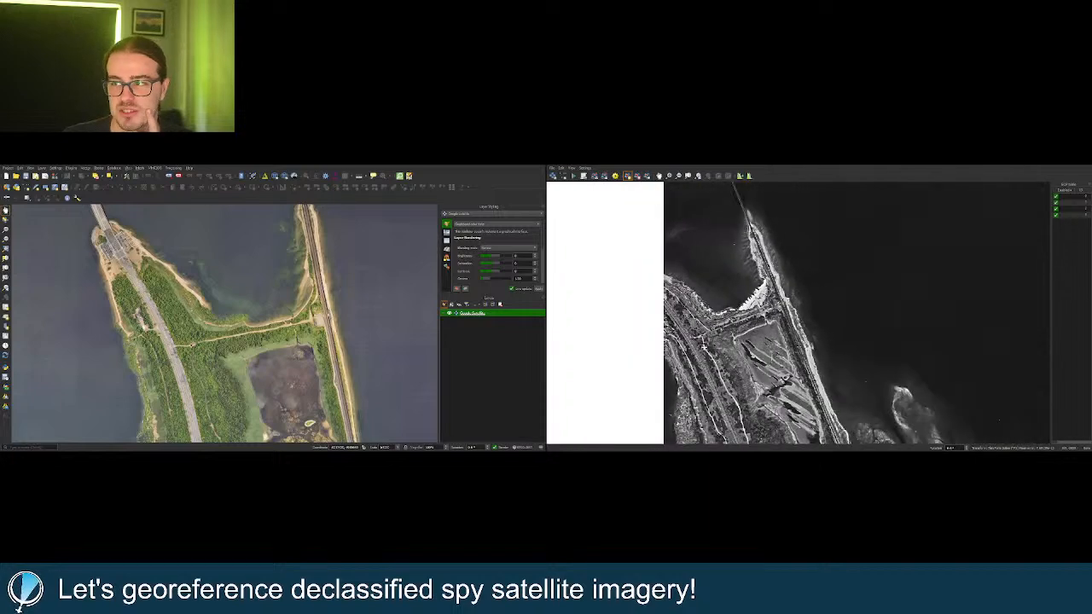
pyautogui.scroll(-2, 706, 337)
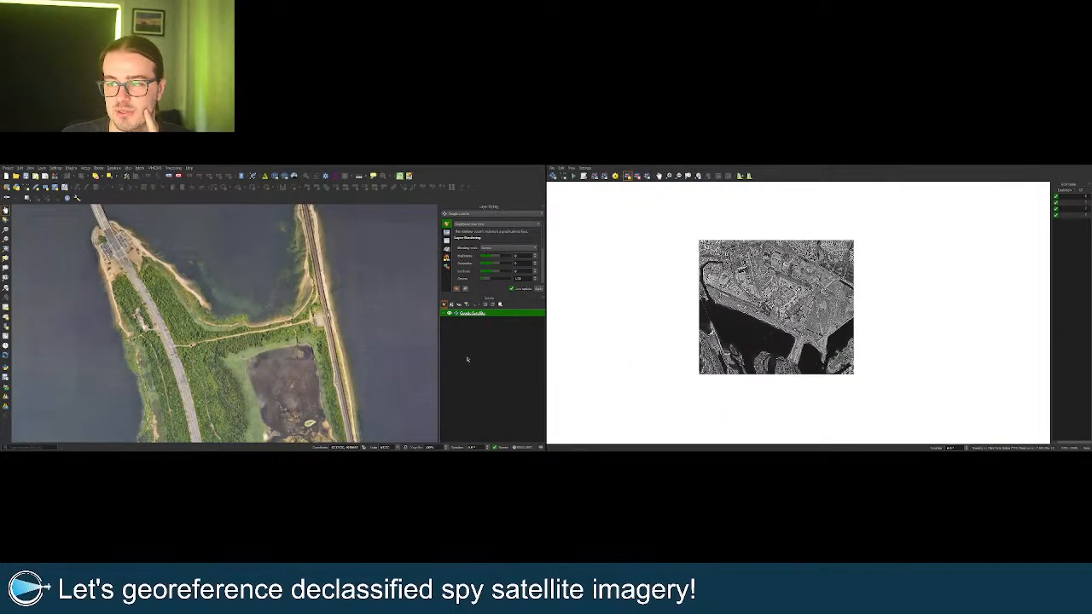
pyautogui.scroll(-5, 226, 350)
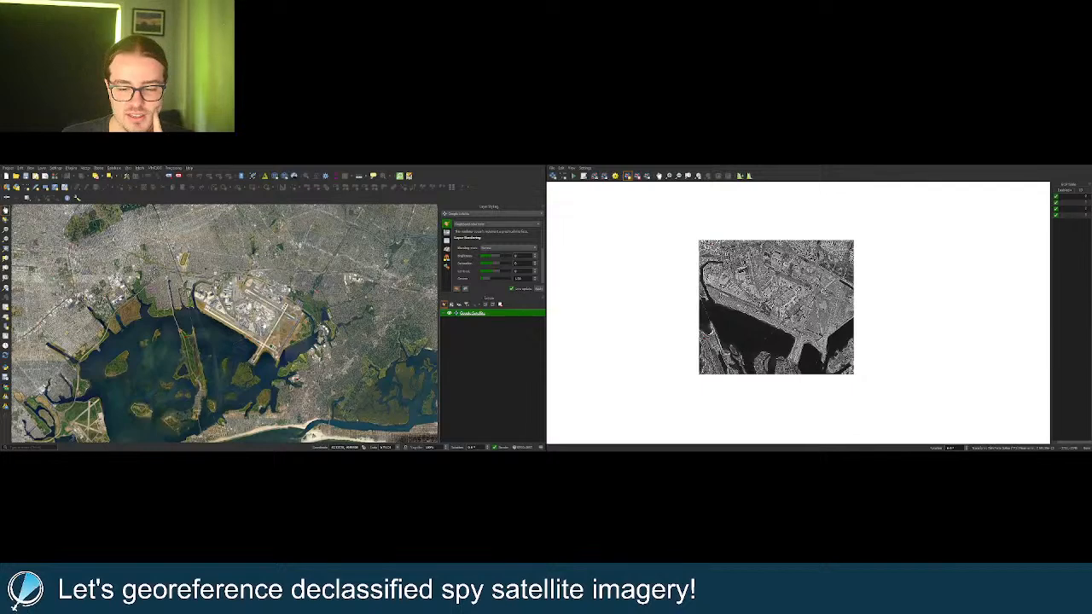
pyautogui.scroll(2, 264, 328)
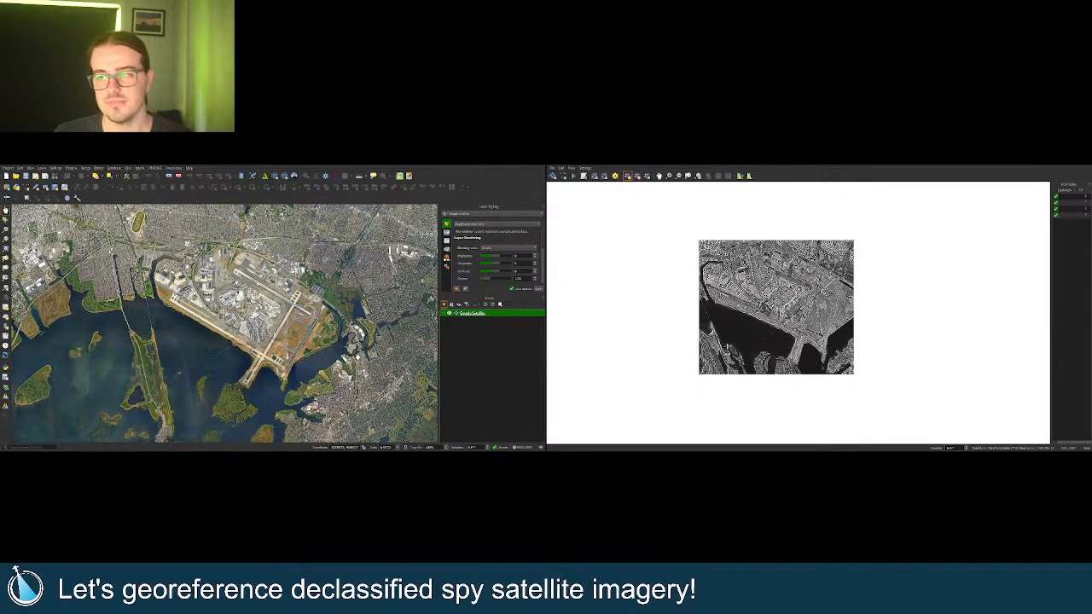
pyautogui.scroll(4, 838, 347)
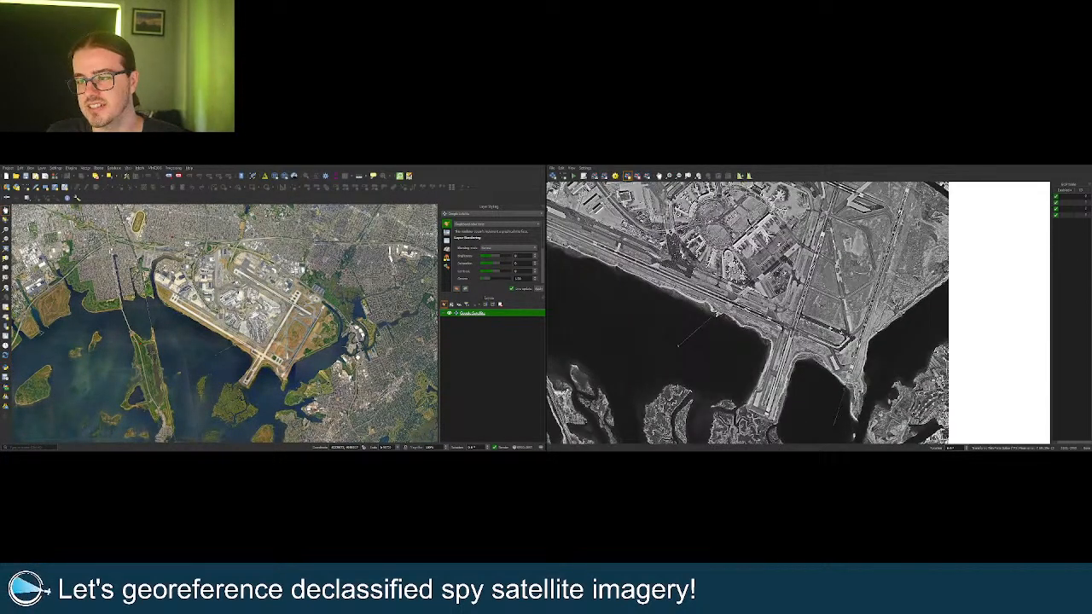
pyautogui.scroll(3, 791, 330)
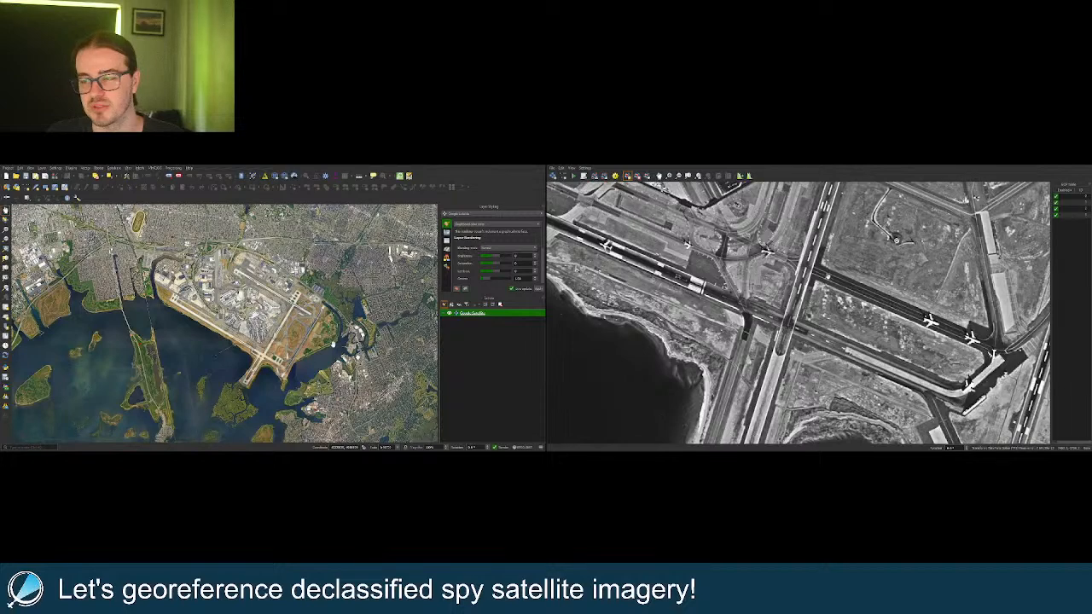
pyautogui.scroll(4, 269, 354)
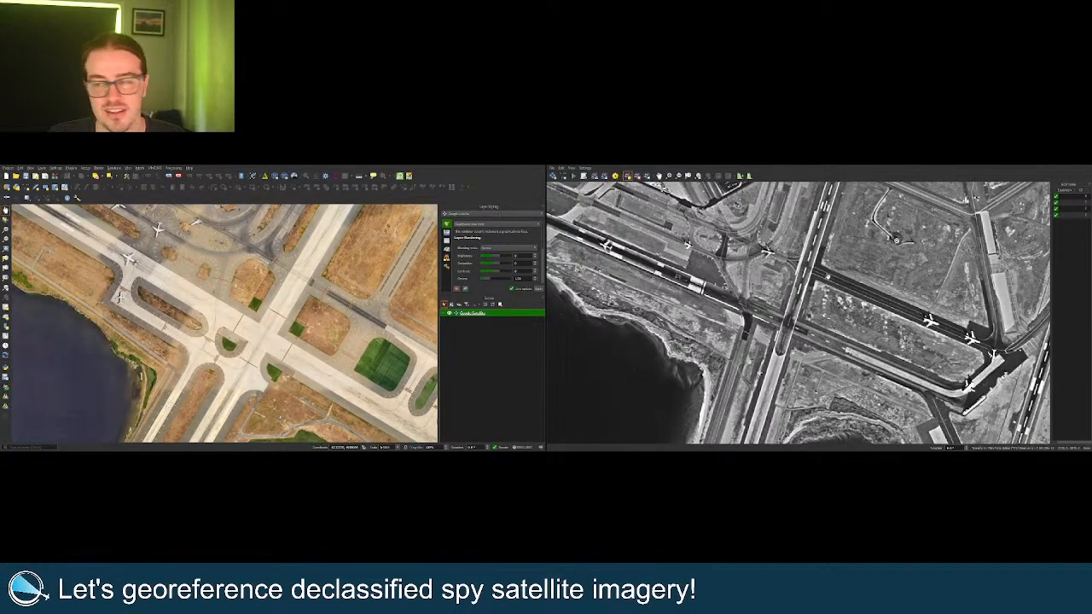
# Pan and zoom both canvases to JFK's runway crossing and taxiways by the shoreline.
pyautogui.moveTo(270, 253); pyautogui.dragTo(301, 348)
pyautogui.scroll(3, 282, 309)
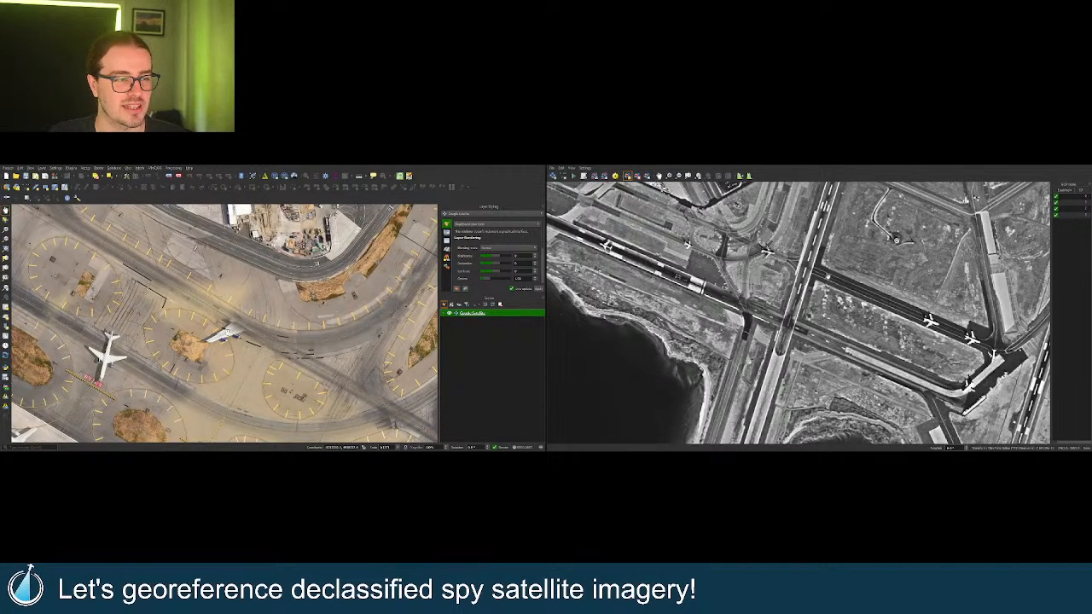
pyautogui.scroll(2, 229, 334)
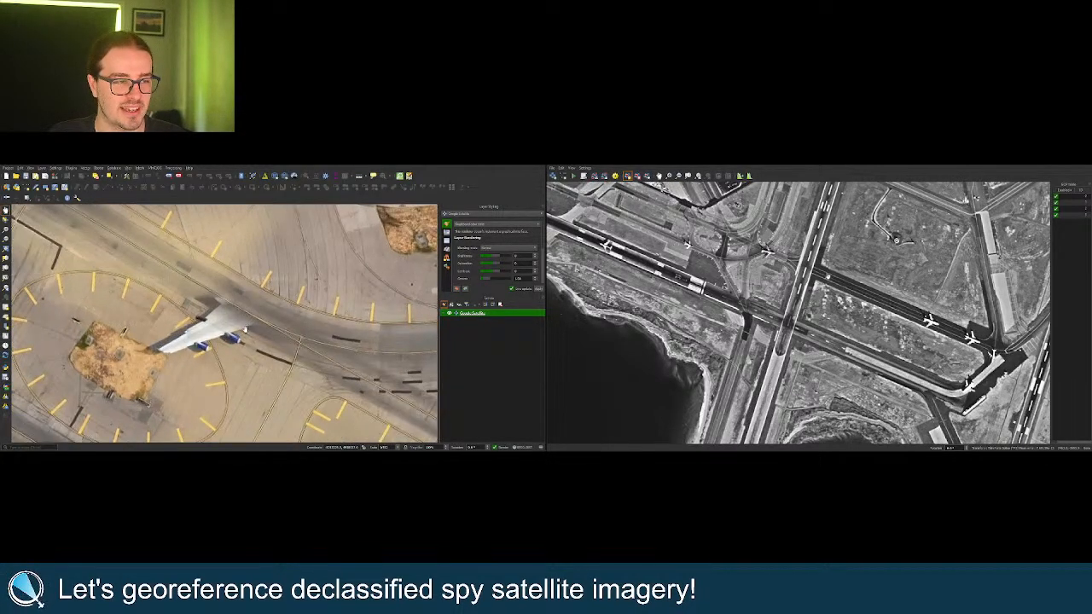
pyautogui.scroll(-2, 242, 333)
pyautogui.scroll(-3, 242, 332)
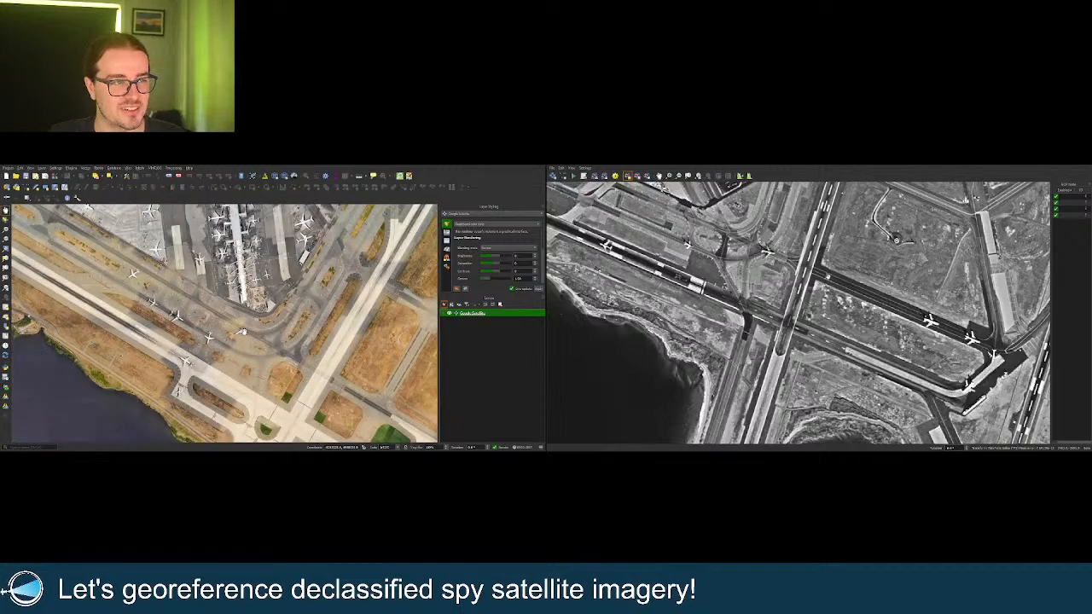
pyautogui.scroll(-3, 820, 338)
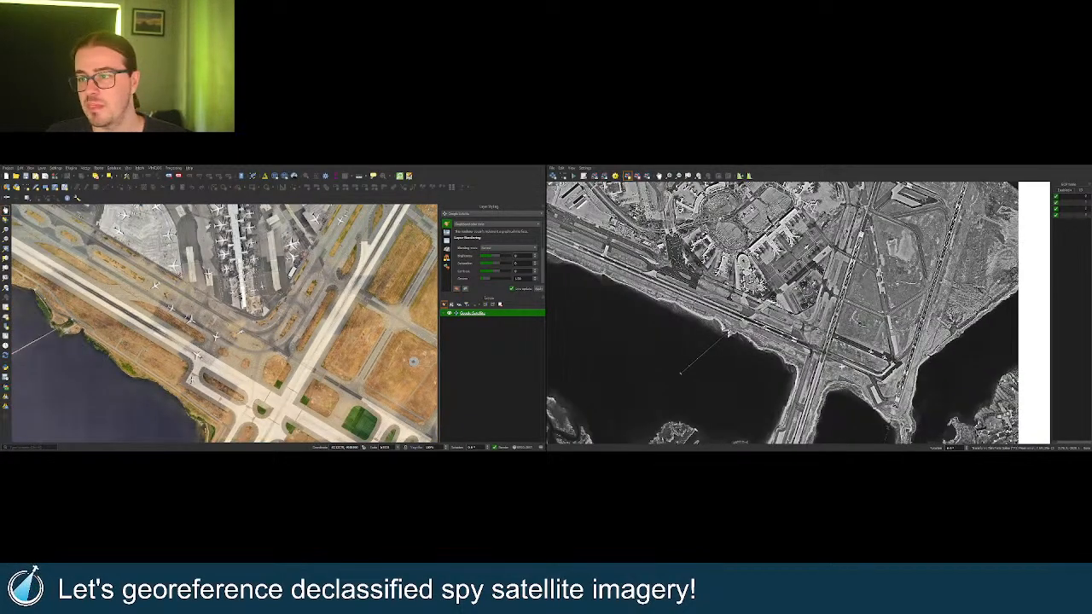
pyautogui.scroll(4, 816, 332)
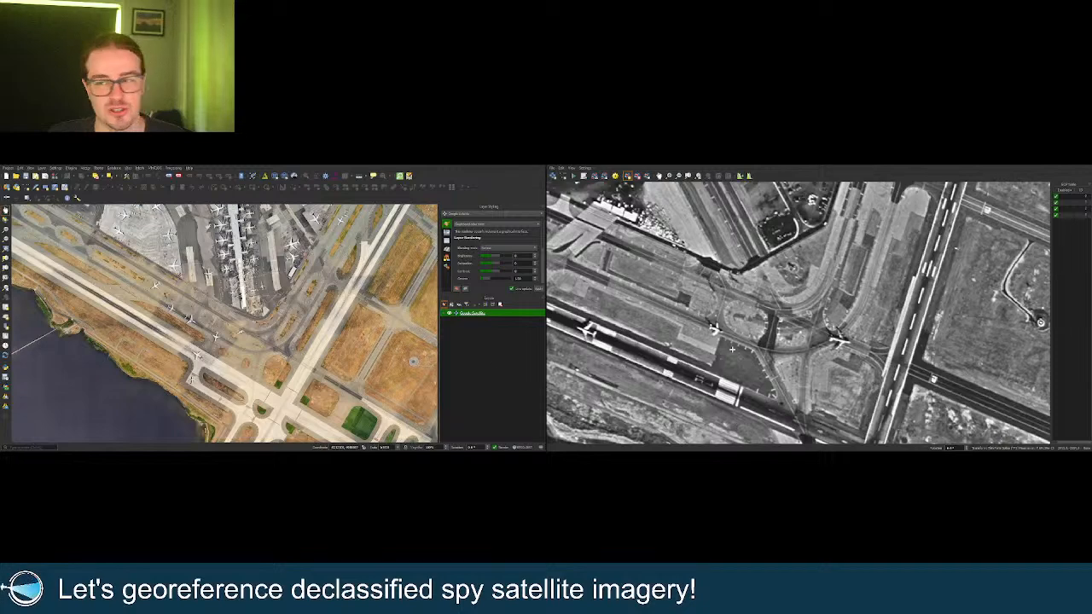
# Zoom out the georeferencer image to show the entire airport and shoreline.
pyautogui.scroll(-4, 732, 349)
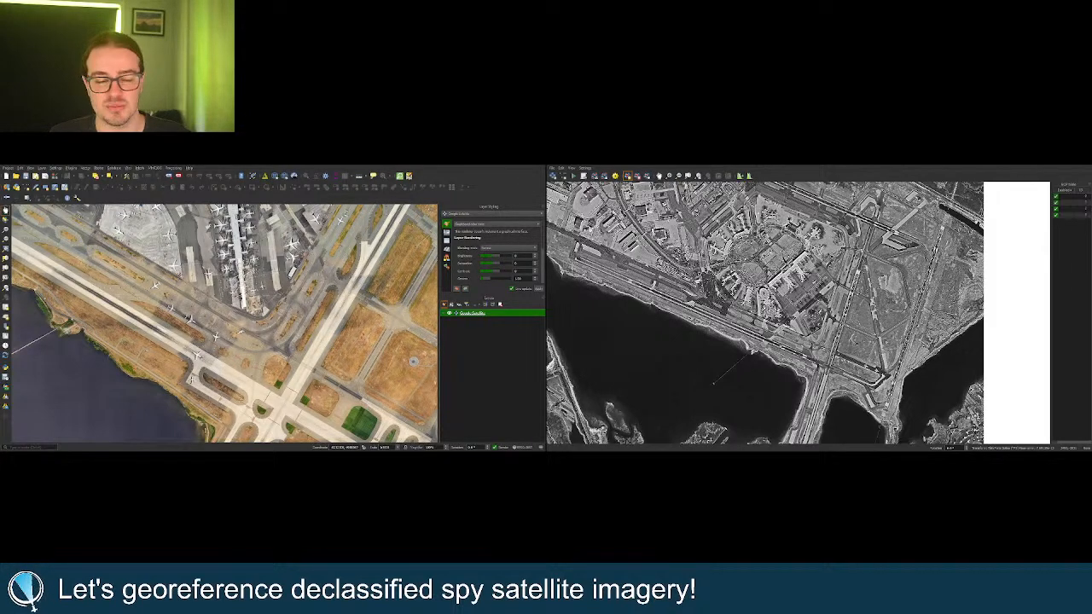
# Frame the highway interchange and terminal overpasses in JFK's central area in both canvases.
pyautogui.scroll(-2, 269, 357)
pyautogui.moveTo(272, 355); pyautogui.dragTo(287, 405)
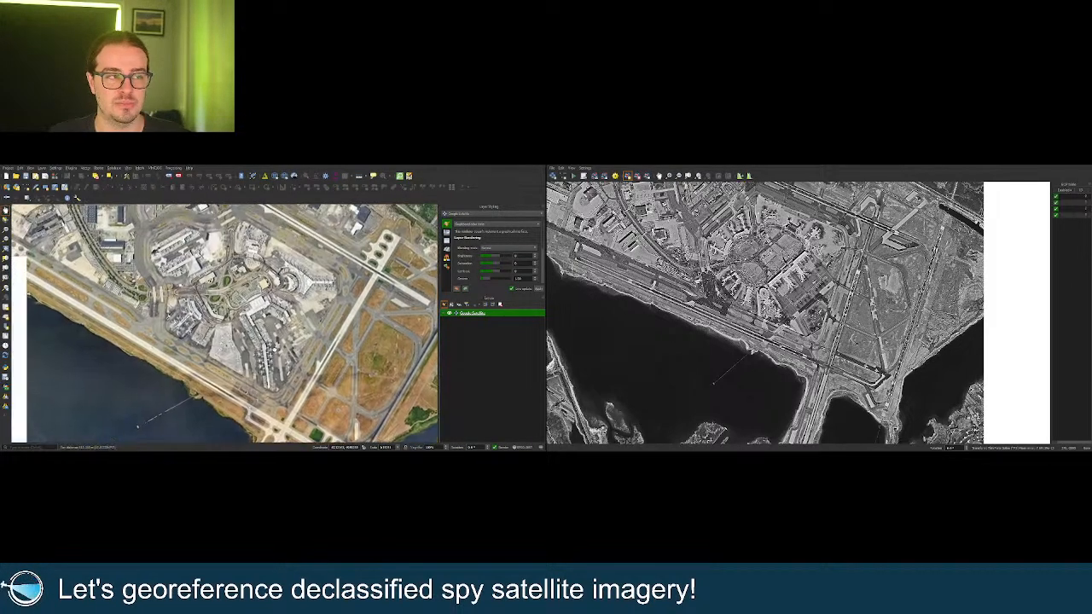
pyautogui.scroll(4, 700, 335)
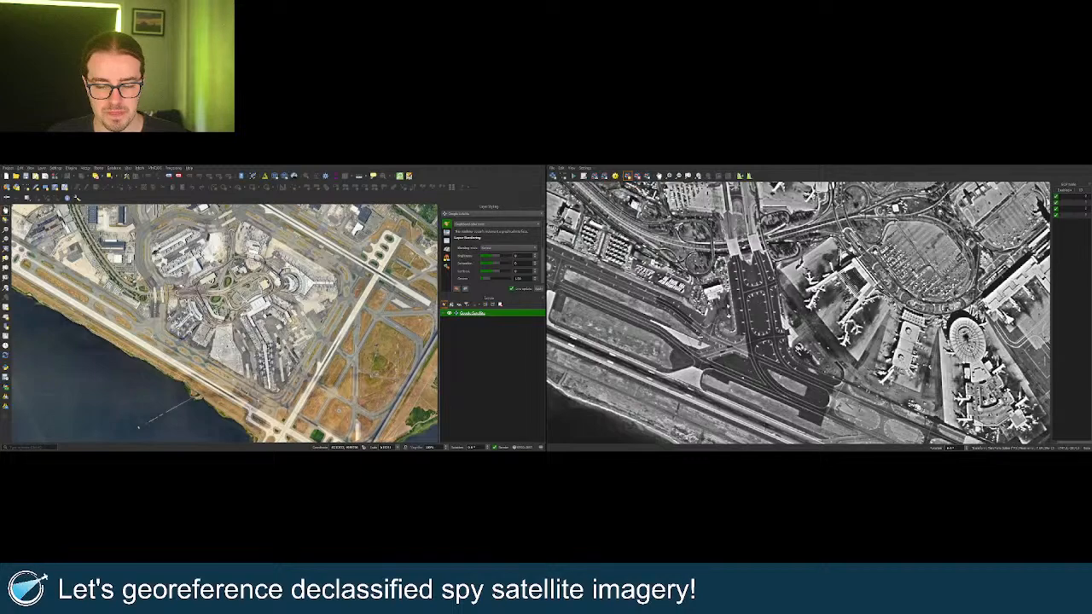
pyautogui.scroll(4, 778, 325)
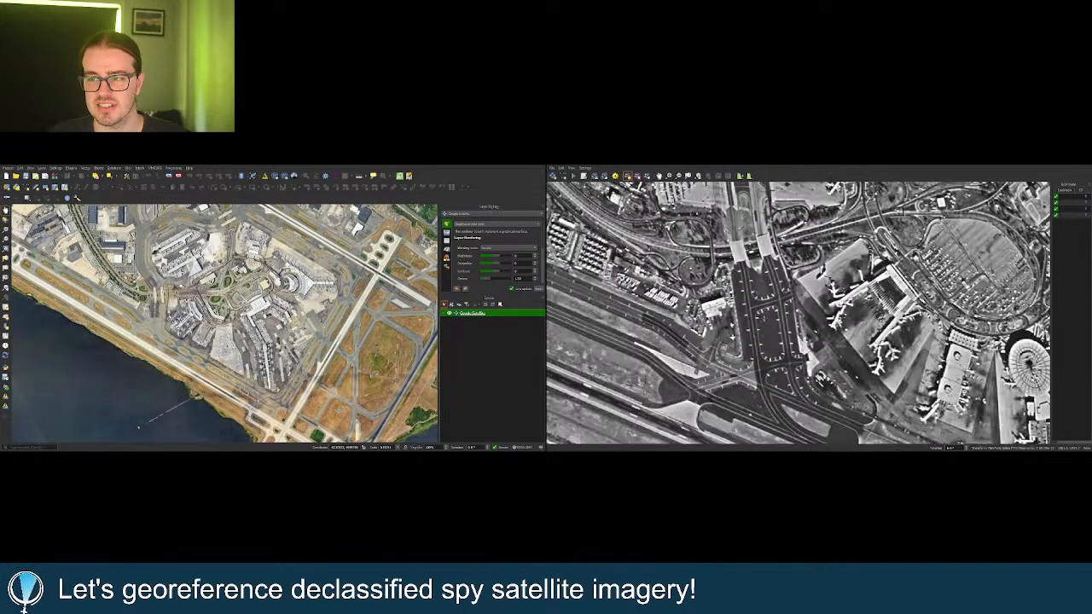
pyautogui.scroll(5, 224, 345)
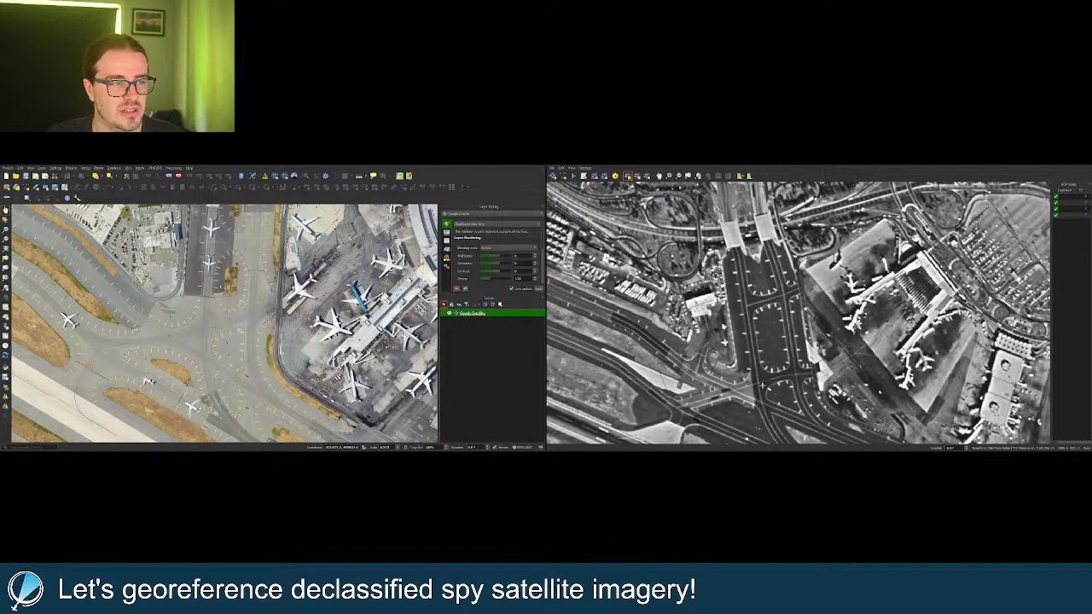
pyautogui.scroll(-3, 762, 385)
pyautogui.scroll(3, 741, 325)
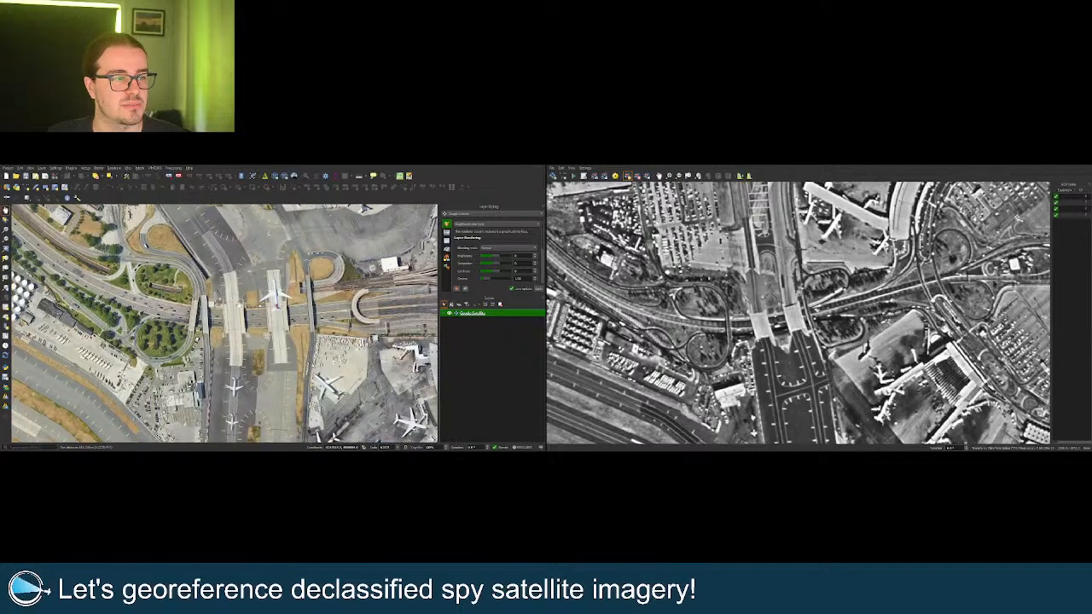
pyautogui.scroll(2, 807, 312)
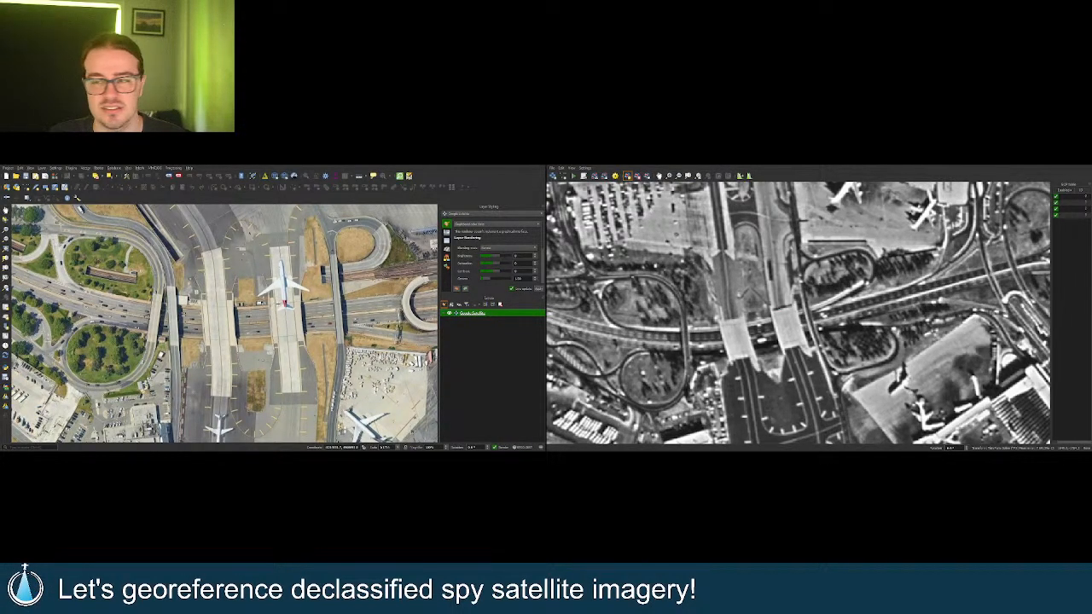
pyautogui.scroll(-1, 279, 305)
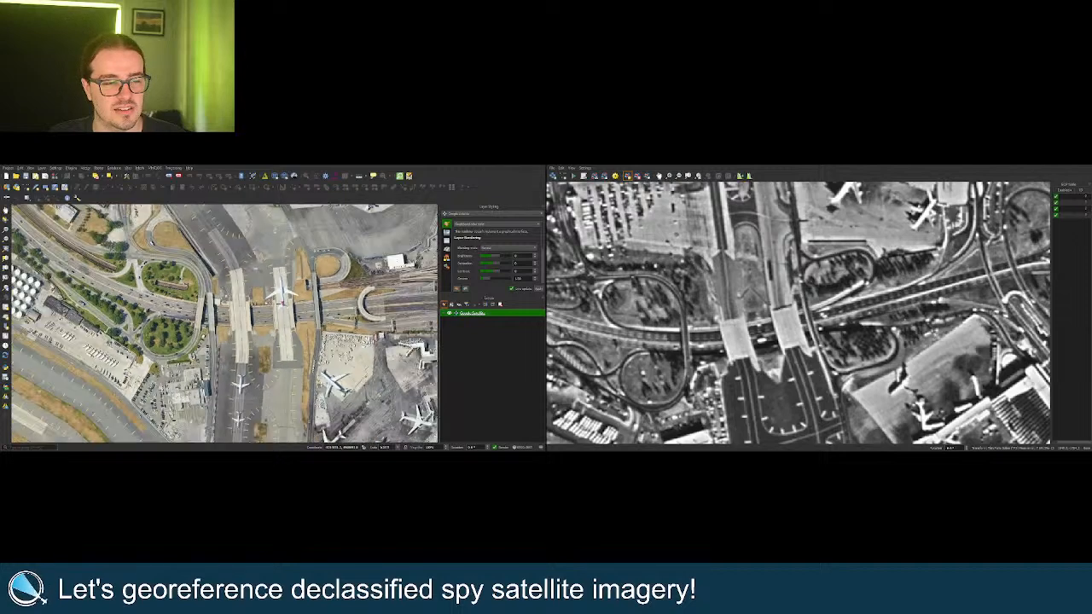
pyautogui.scroll(1, 273, 298)
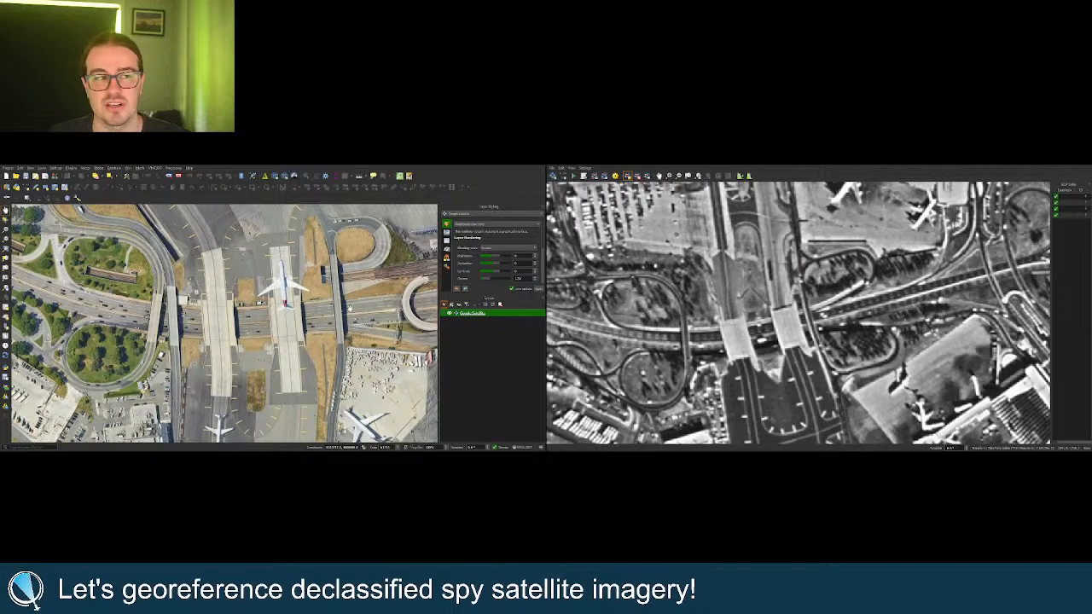
pyautogui.moveTo(348, 307)
pyautogui.mouseDown()
pyautogui.moveTo(357, 308)
pyautogui.moveTo(230, 320)
pyautogui.moveTo(366, 311)
pyautogui.moveTo(345, 313)
pyautogui.mouseUp()
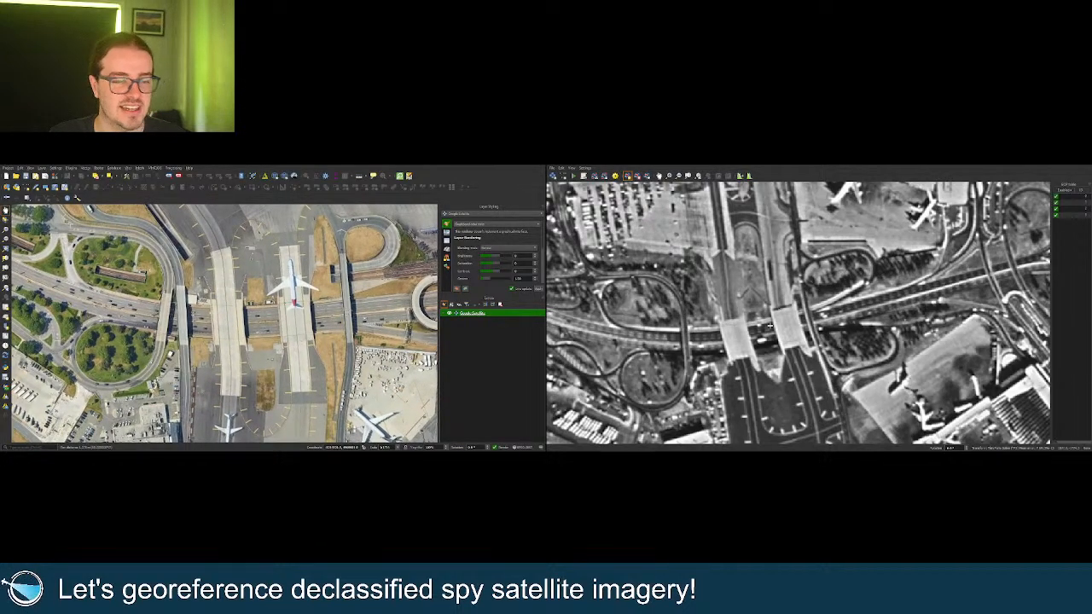
# Zoom both views in on the same curved terminal gate aprons and taxiway at JFK.
pyautogui.scroll(-4, 682, 321)
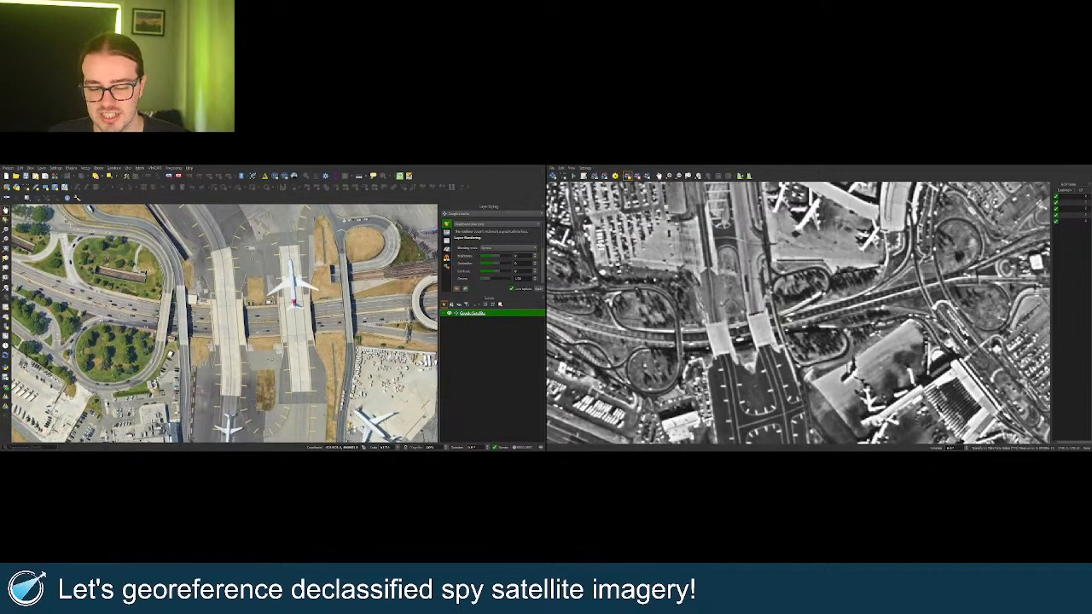
pyautogui.scroll(3, 648, 324)
pyautogui.scroll(4, 785, 300)
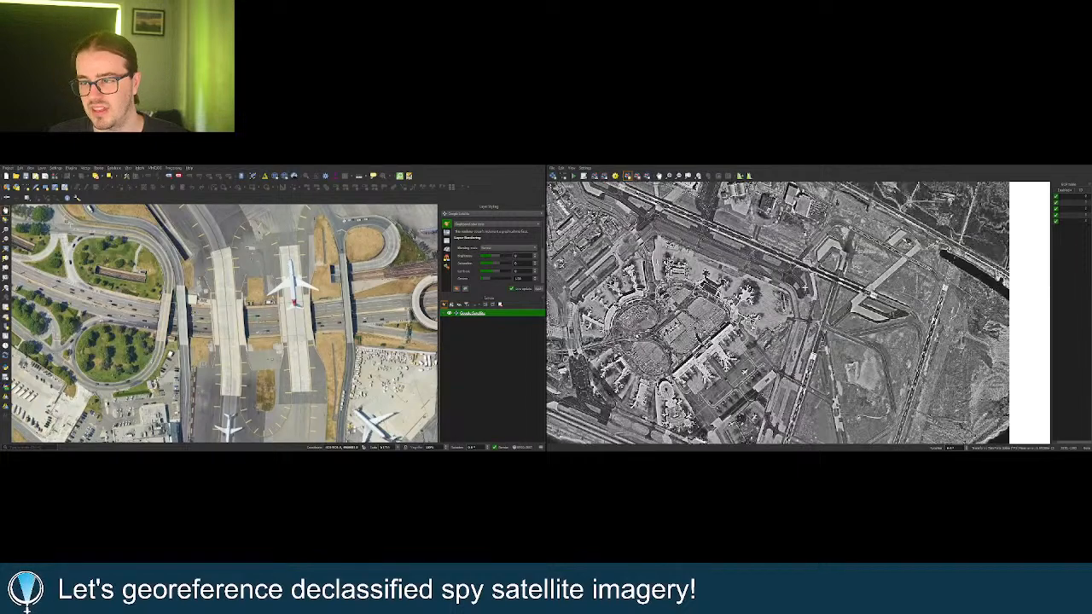
pyautogui.scroll(2, 789, 299)
pyautogui.scroll(-4, 201, 358)
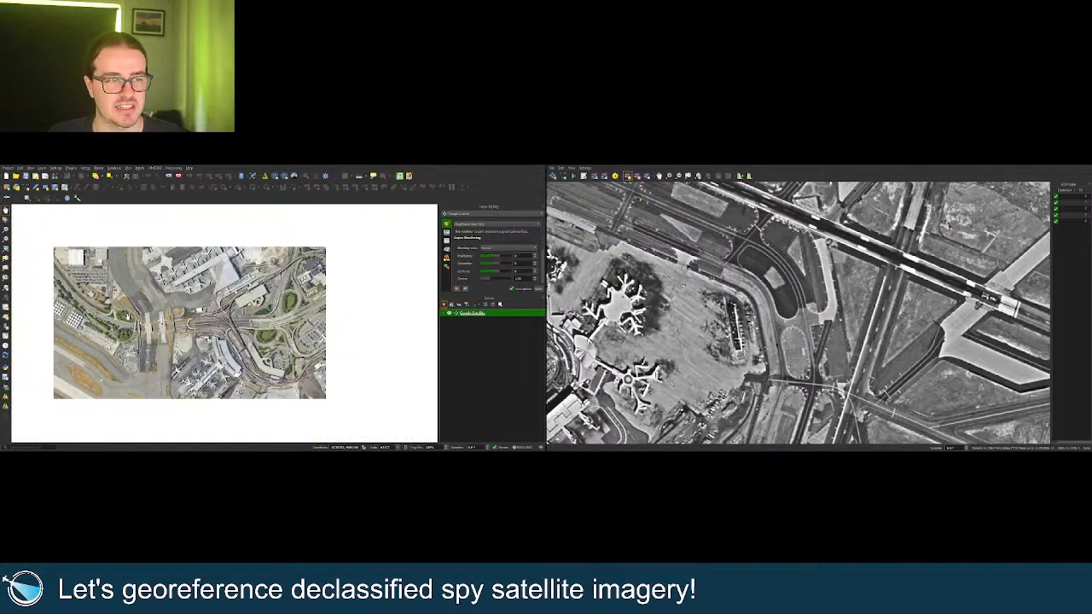
pyautogui.scroll(5, 300, 316)
pyautogui.scroll(3, 301, 316)
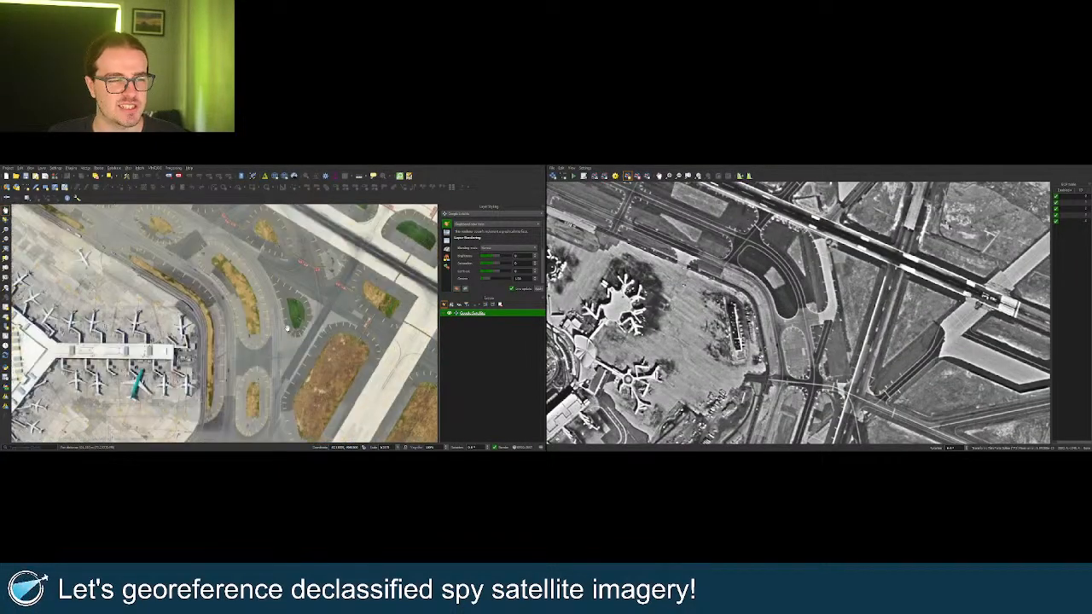
pyautogui.scroll(1, 745, 215)
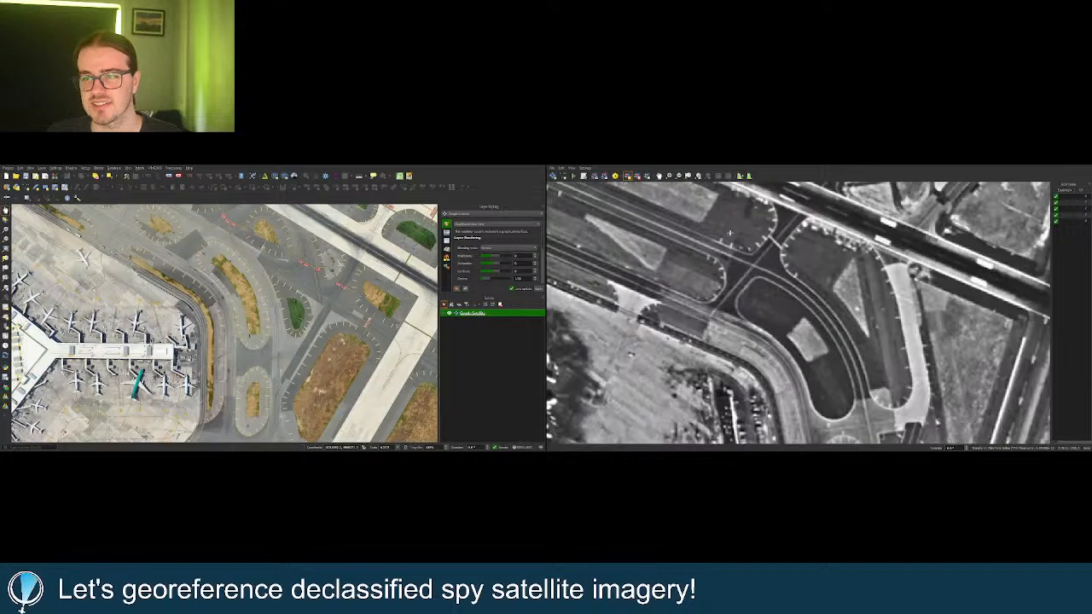
pyautogui.moveTo(249, 274); pyautogui.dragTo(290, 338)
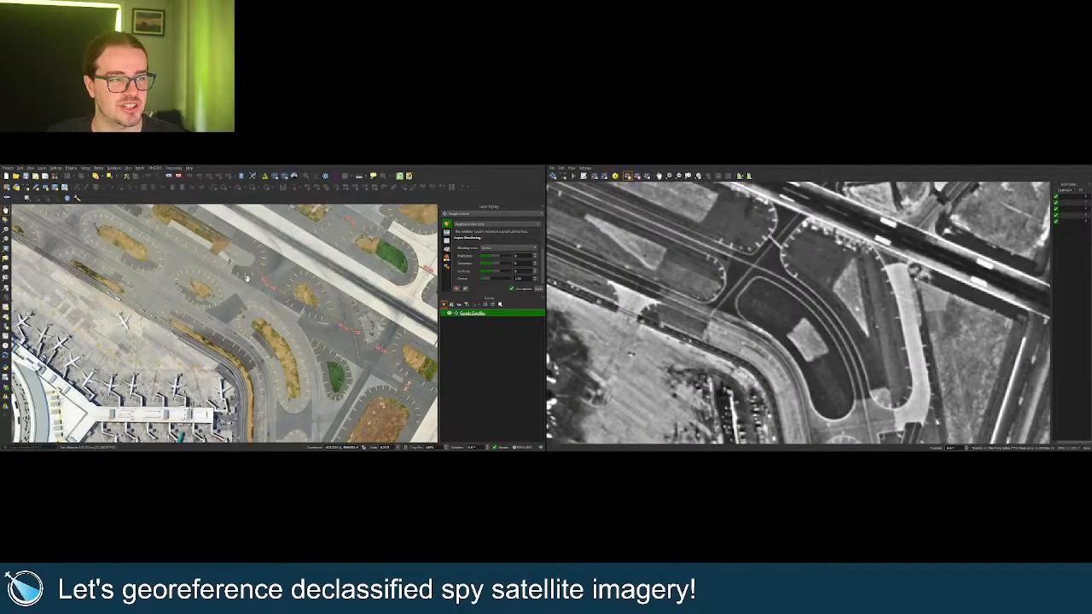
pyautogui.scroll(2, 266, 294)
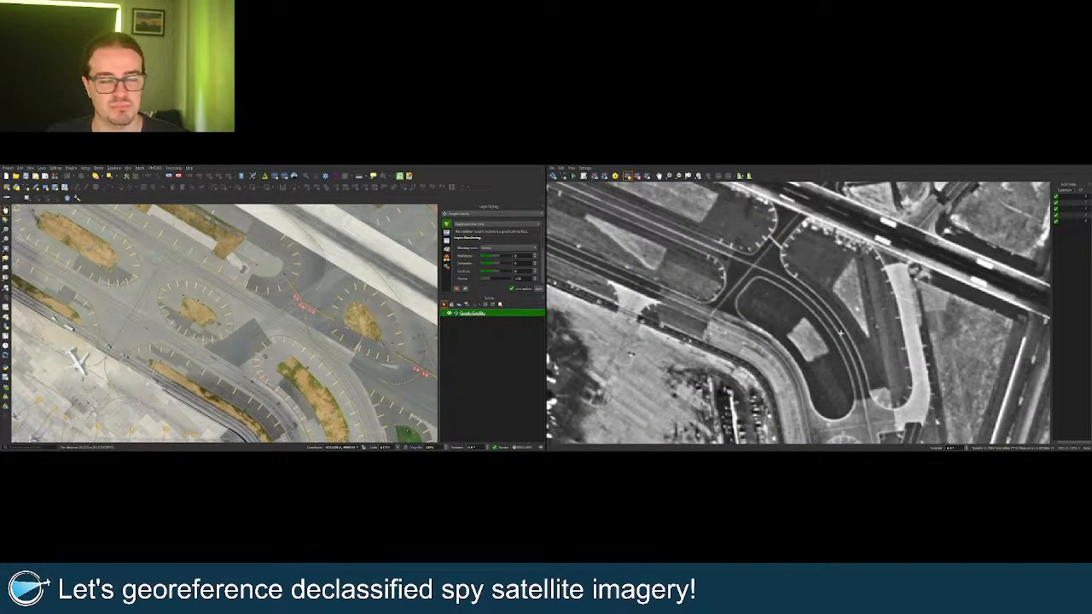
pyautogui.scroll(1, 742, 274)
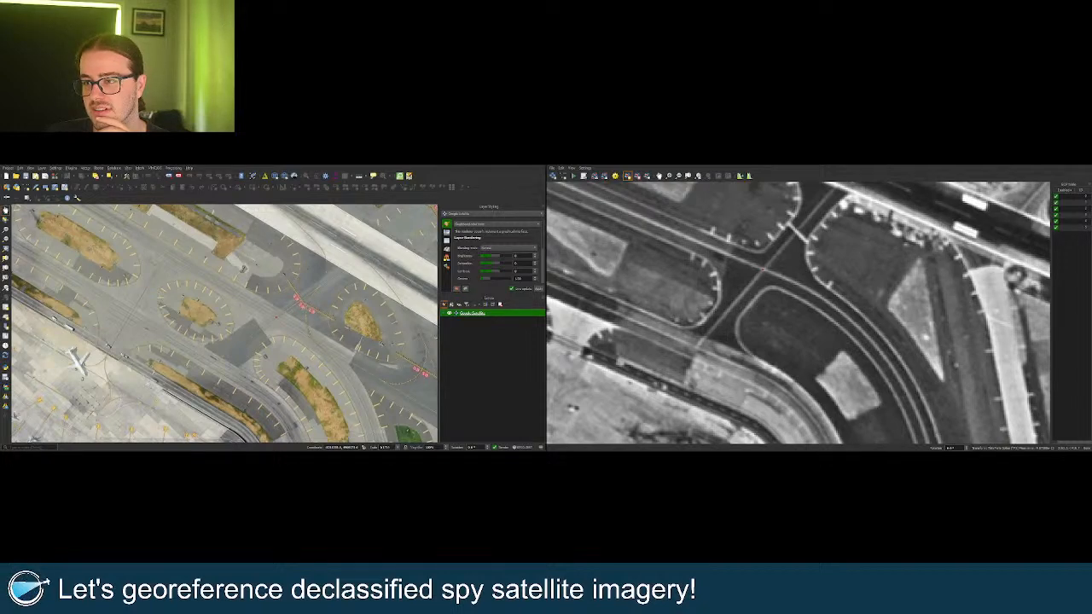
pyautogui.scroll(-2, 267, 320)
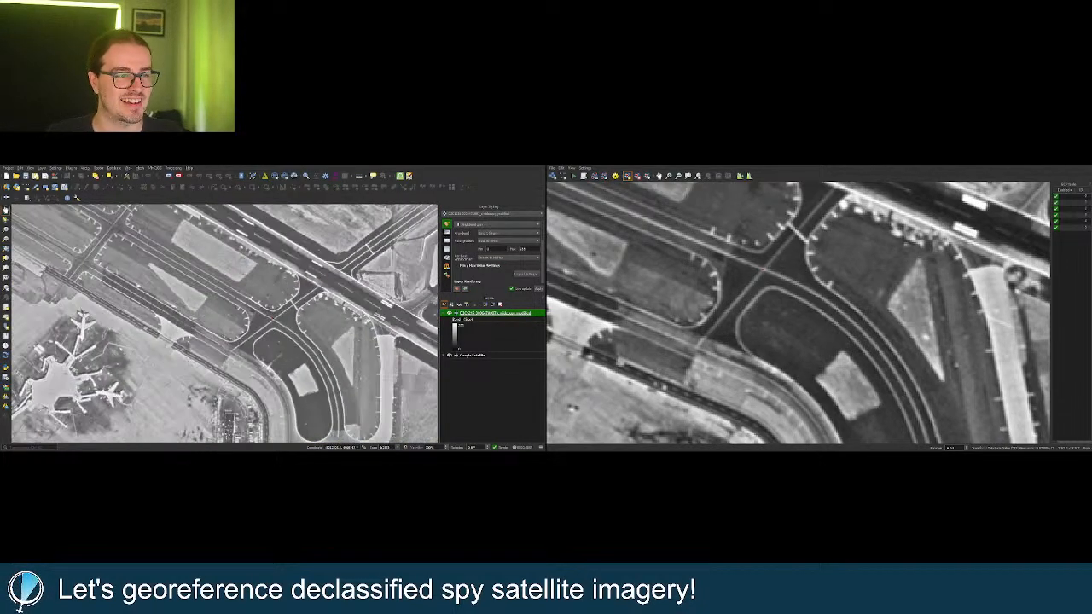
pyautogui.scroll(-2, 268, 317)
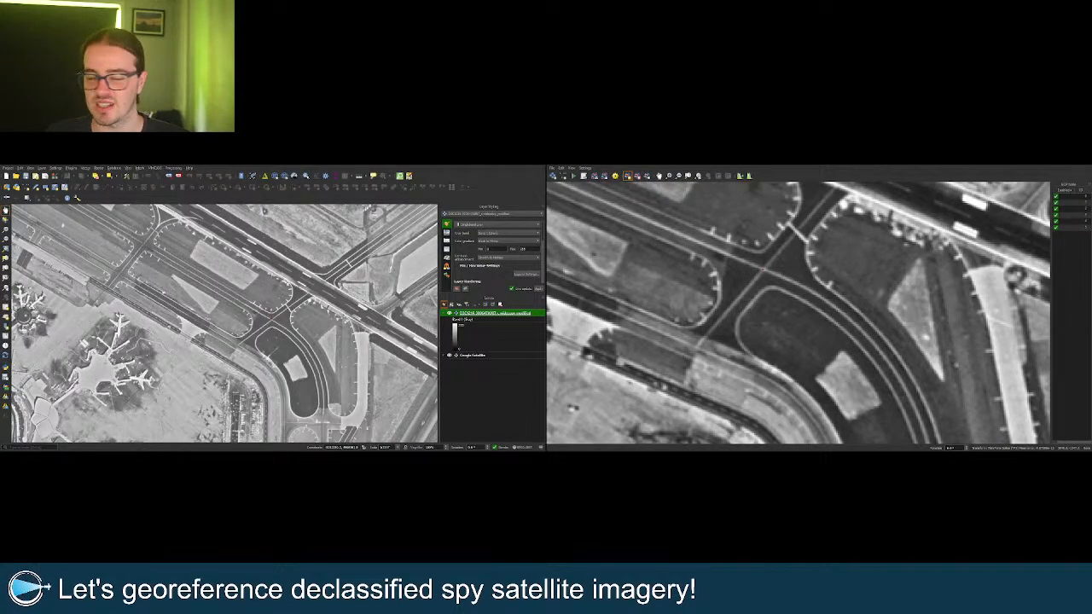
pyautogui.scroll(-3, 267, 319)
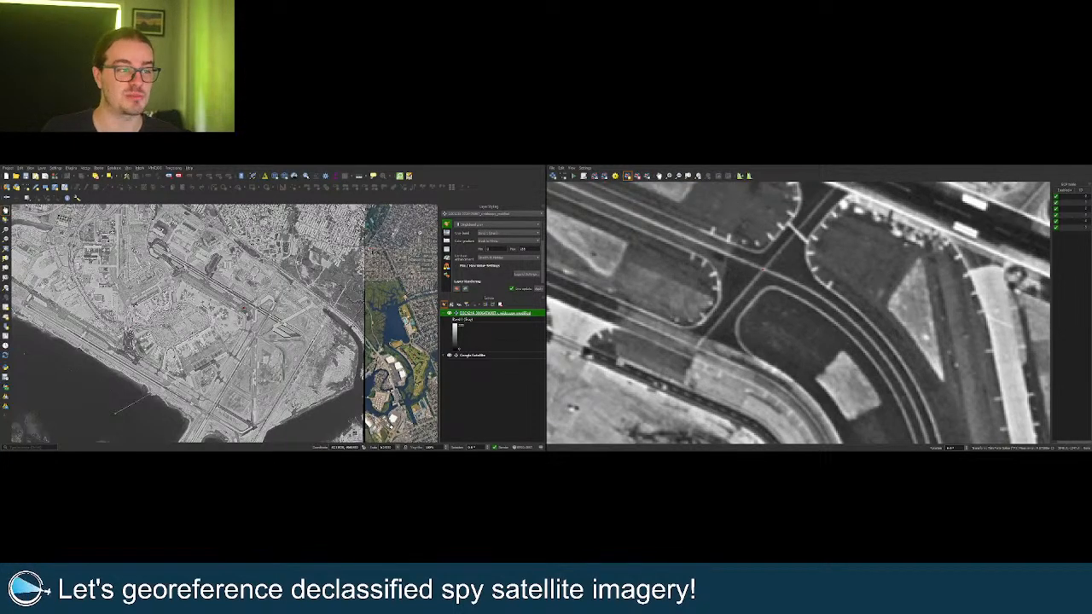
pyautogui.scroll(-2, 273, 323)
pyautogui.scroll(5, 225, 322)
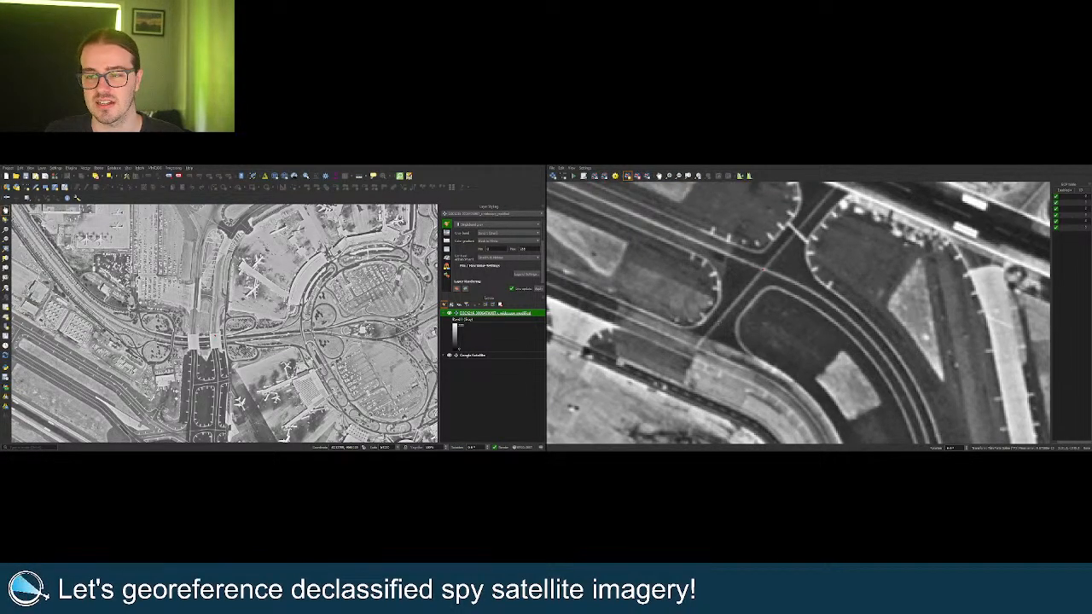
pyautogui.scroll(5, 210, 377)
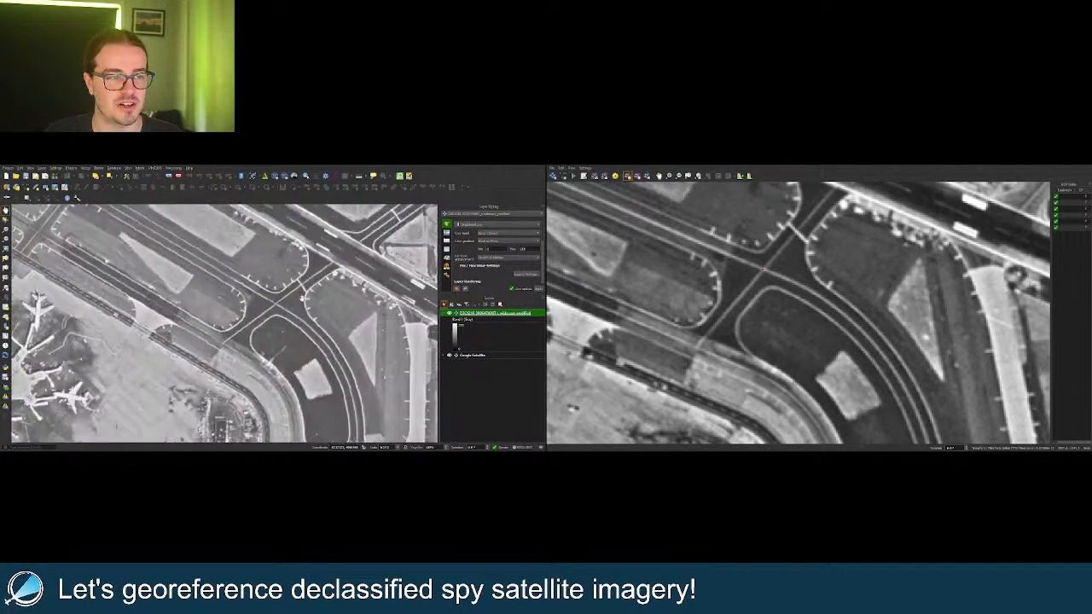
pyautogui.scroll(2, 287, 300)
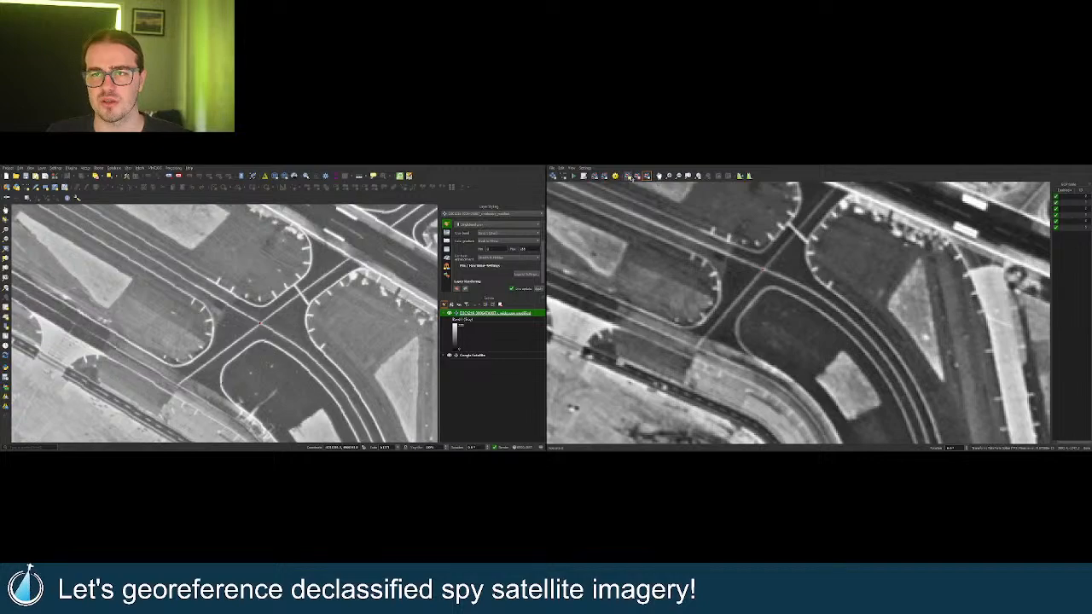
pyautogui.click(627, 177)
pyautogui.scroll(-2, 862, 327)
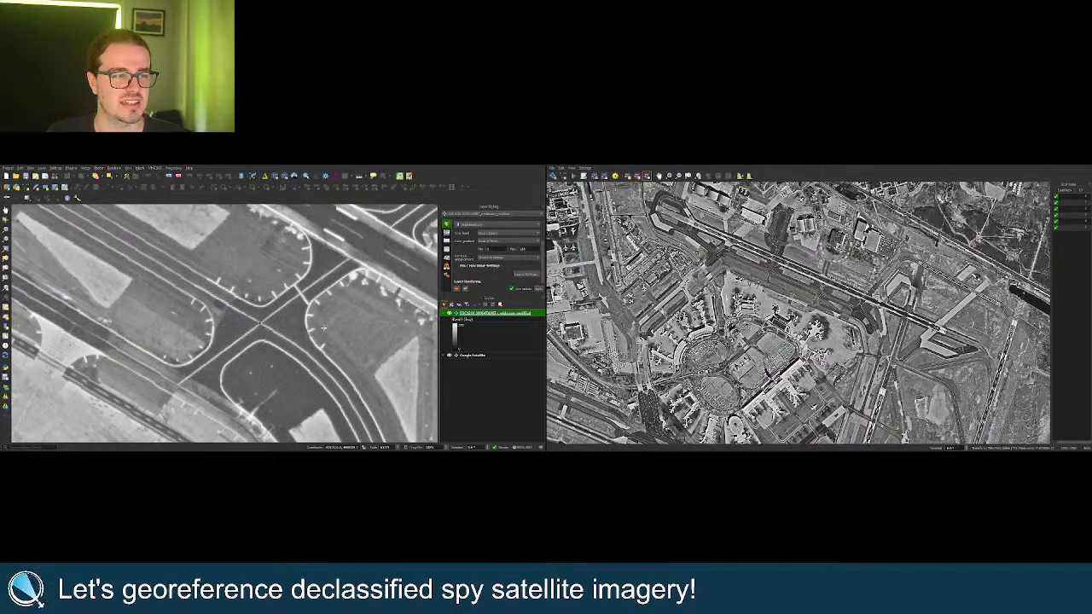
pyautogui.scroll(-4, 323, 328)
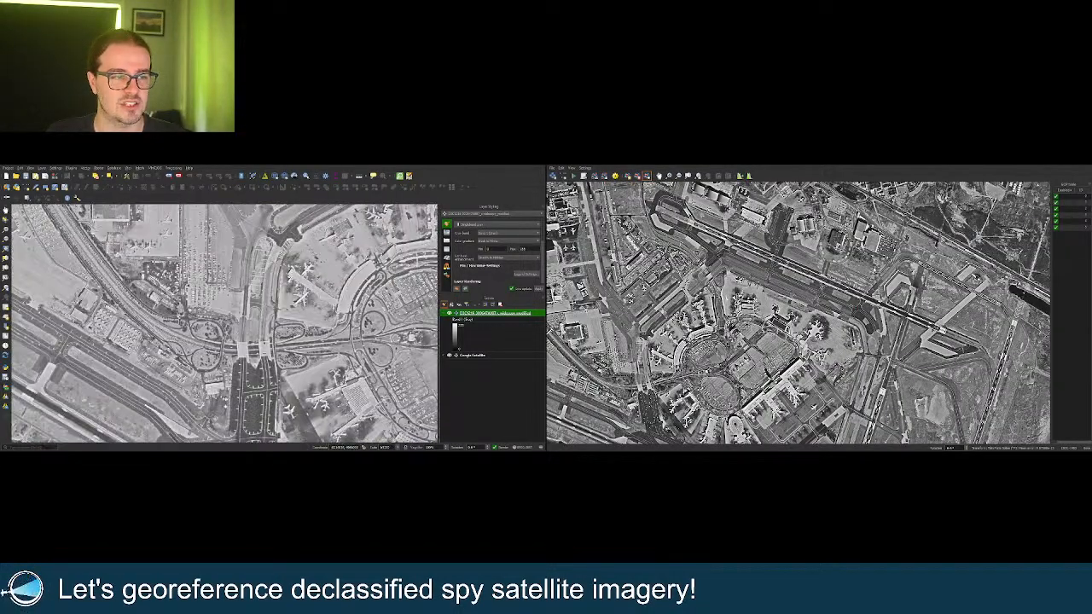
pyautogui.scroll(4, 265, 325)
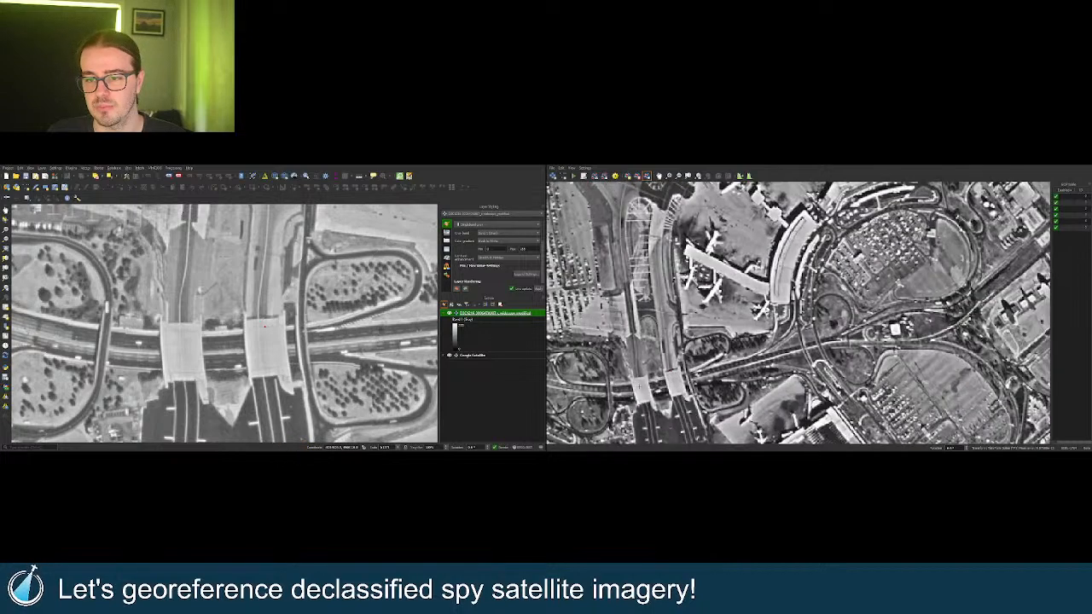
pyautogui.scroll(2, 640, 385)
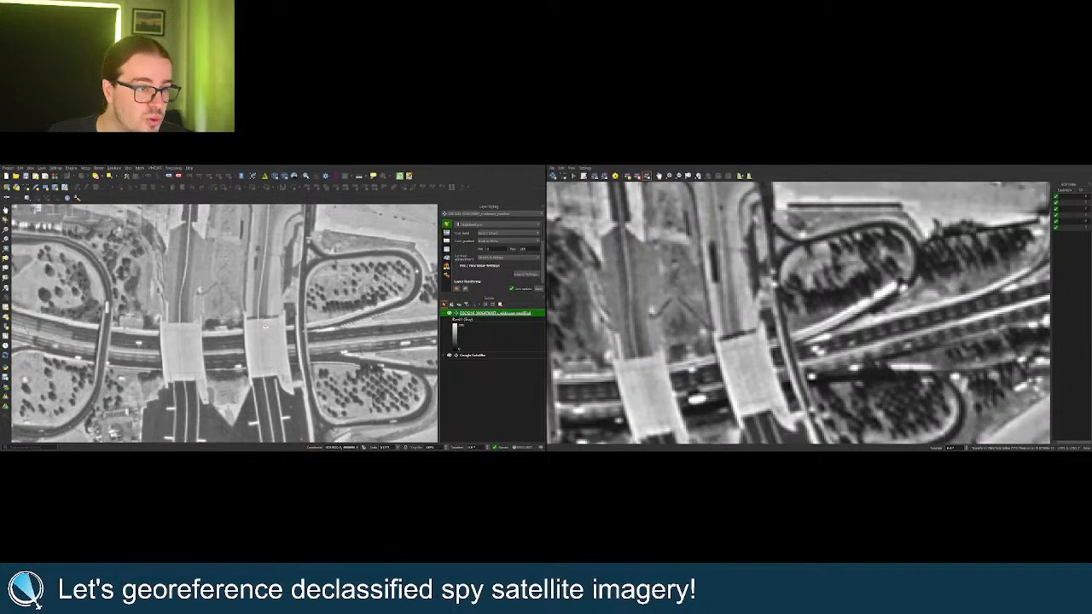
pyautogui.scroll(-8, 784, 298)
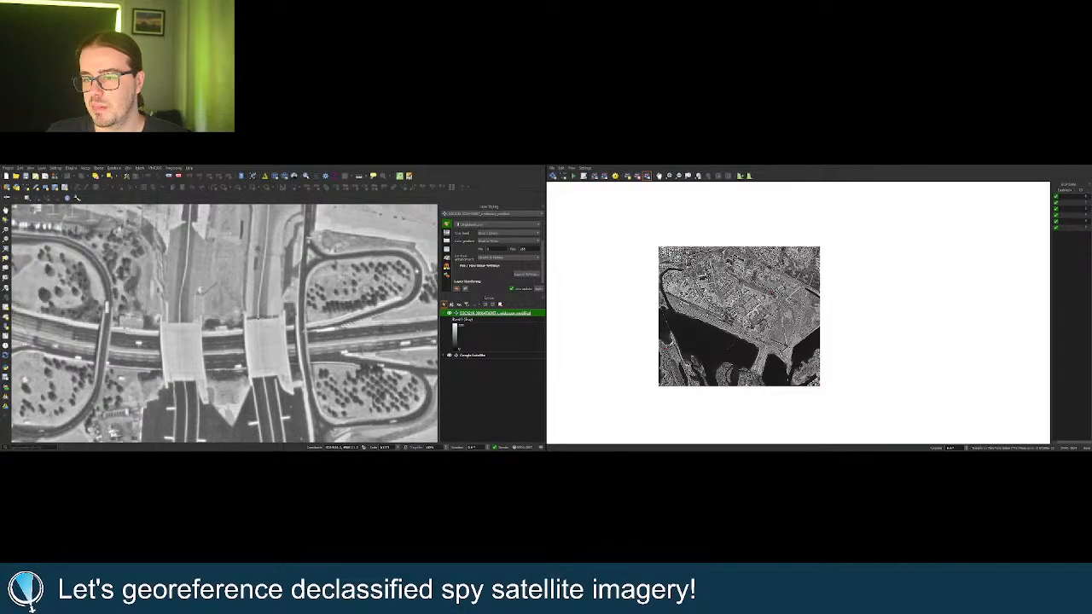
# Frame the runway end jutting into the marsh in both views, then select the Add Point tool.
pyautogui.scroll(4, 687, 384)
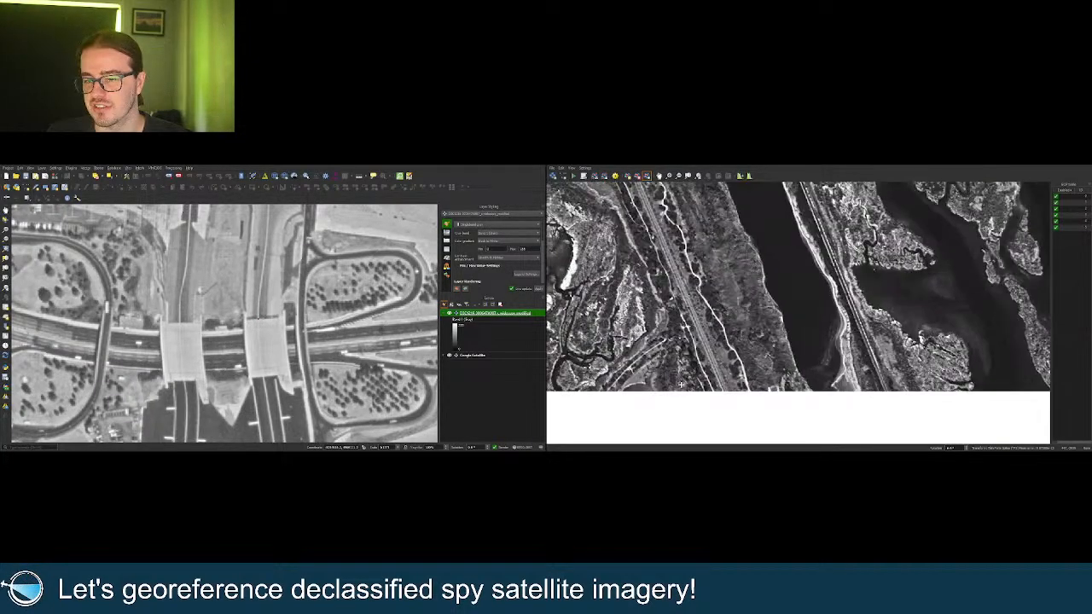
pyautogui.scroll(-6, 248, 337)
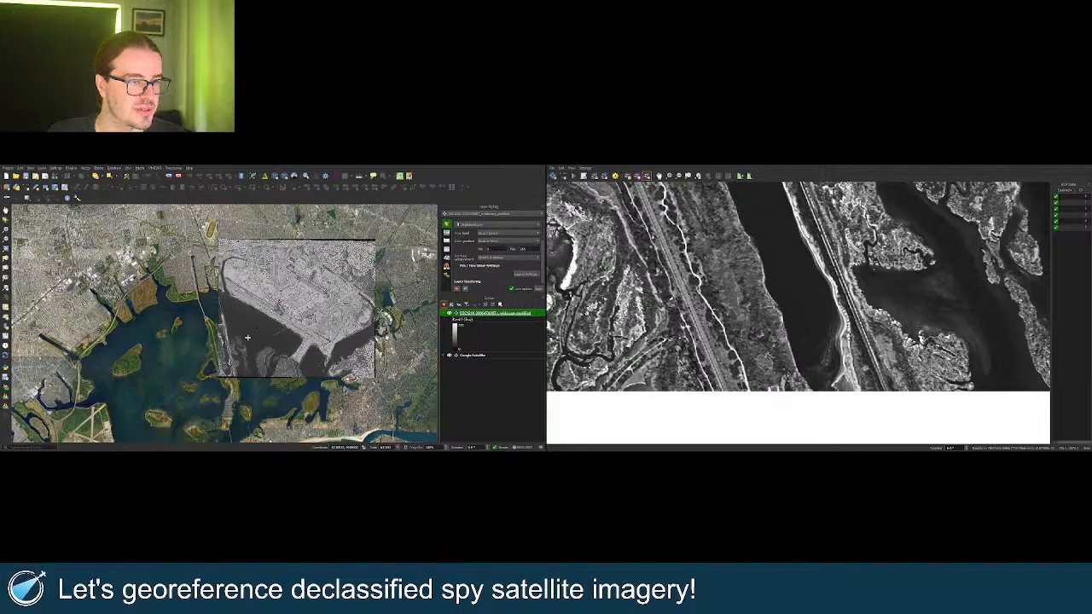
pyautogui.scroll(2, 225, 372)
pyautogui.scroll(3, 193, 373)
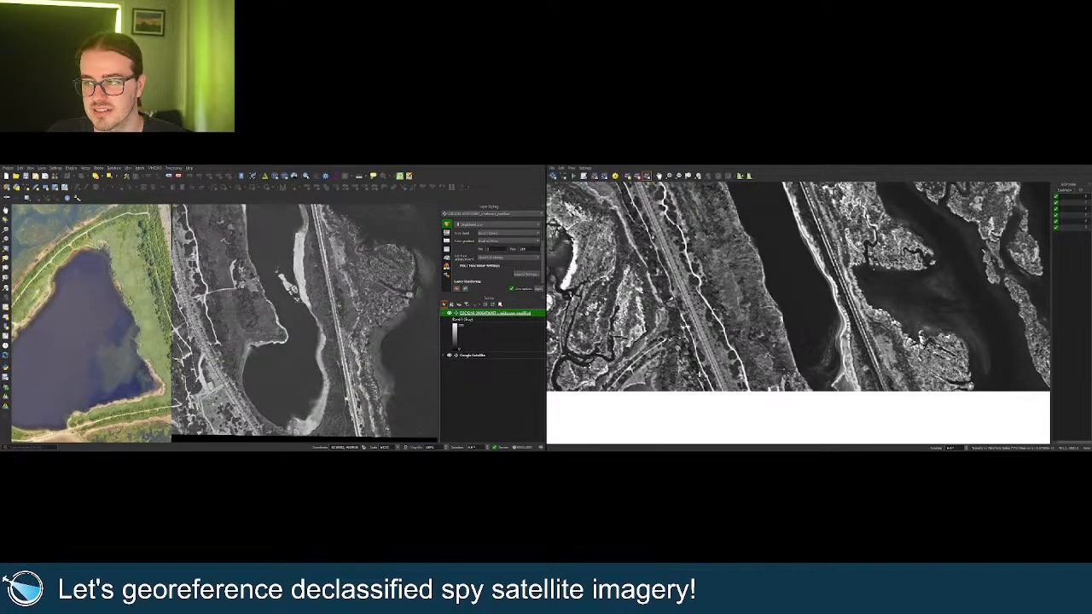
pyautogui.scroll(-1, 700, 372)
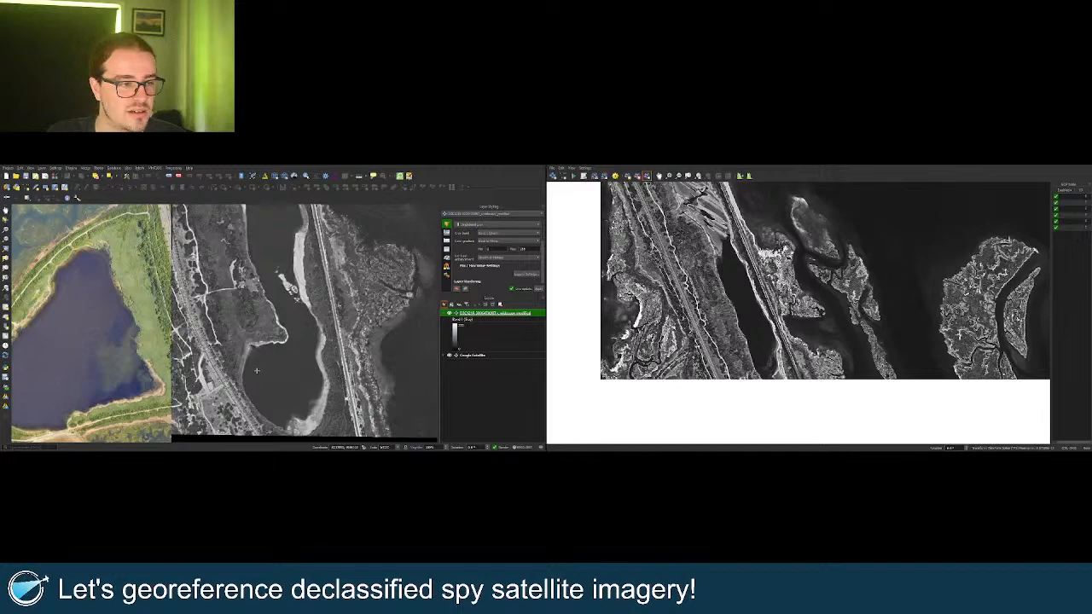
pyautogui.scroll(-3, 775, 363)
pyautogui.scroll(-4, 282, 363)
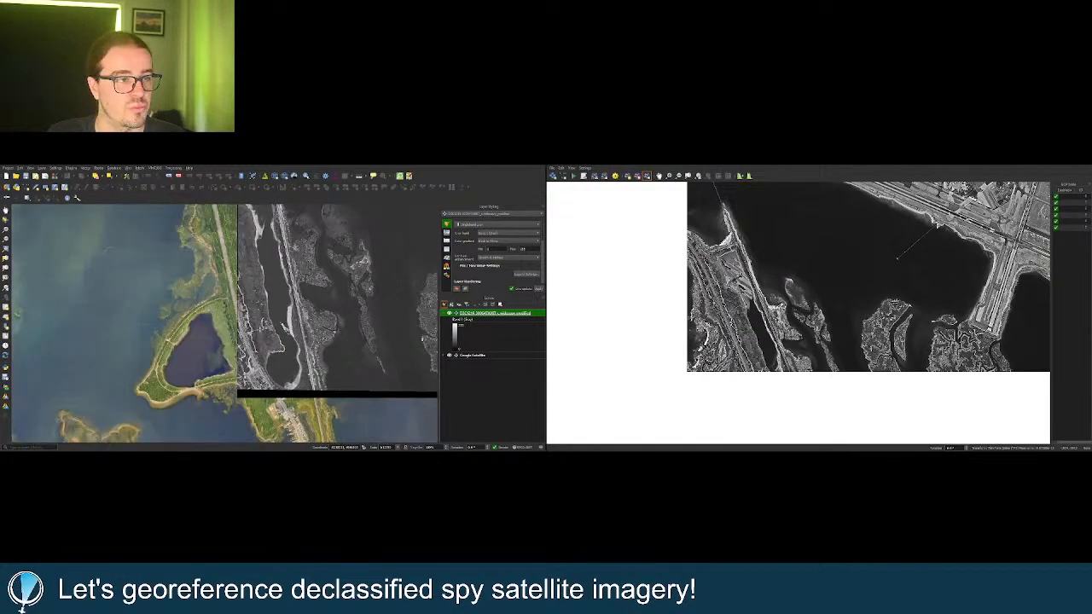
pyautogui.scroll(-2, 267, 284)
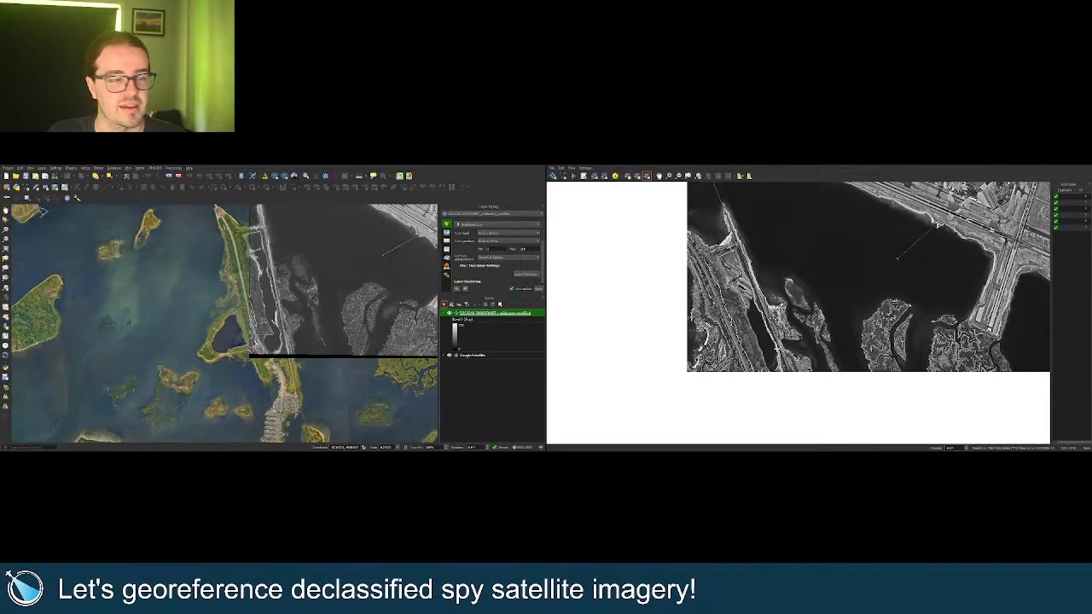
pyautogui.scroll(1, 778, 350)
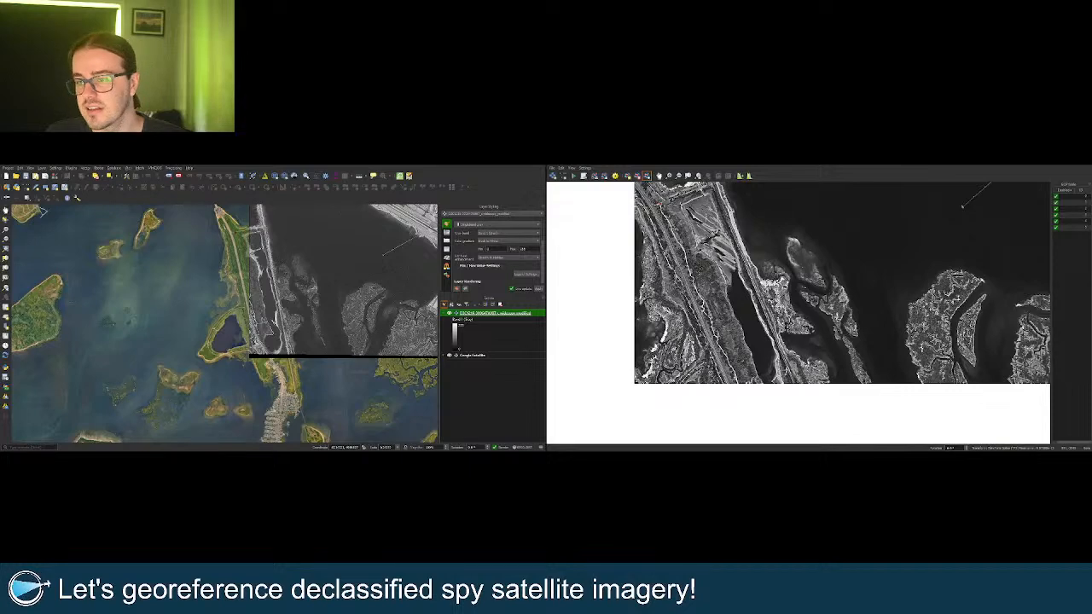
pyautogui.scroll(4, 297, 346)
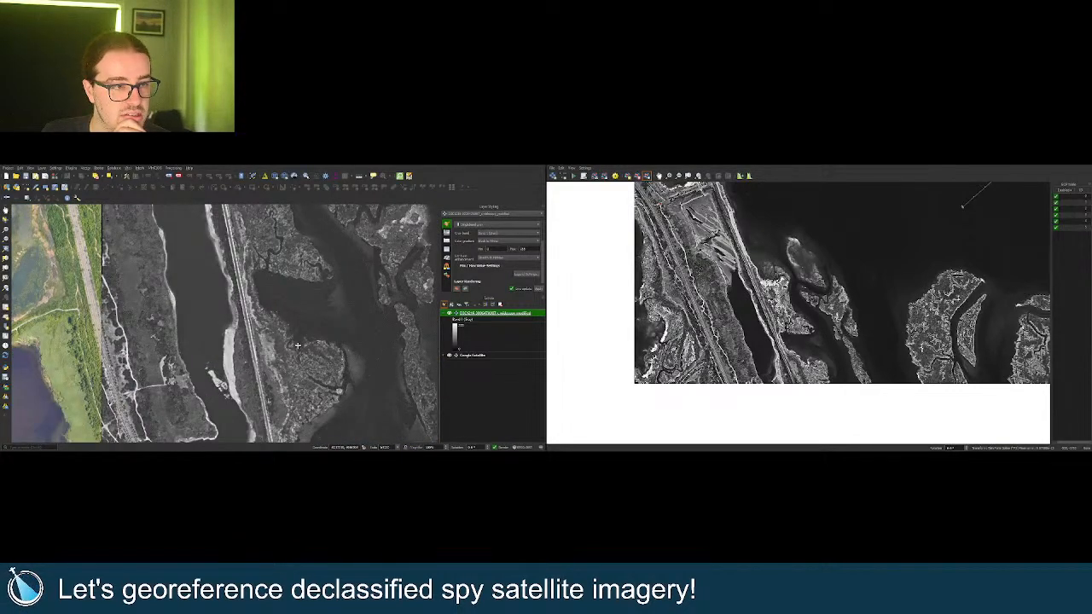
pyautogui.scroll(3, 298, 346)
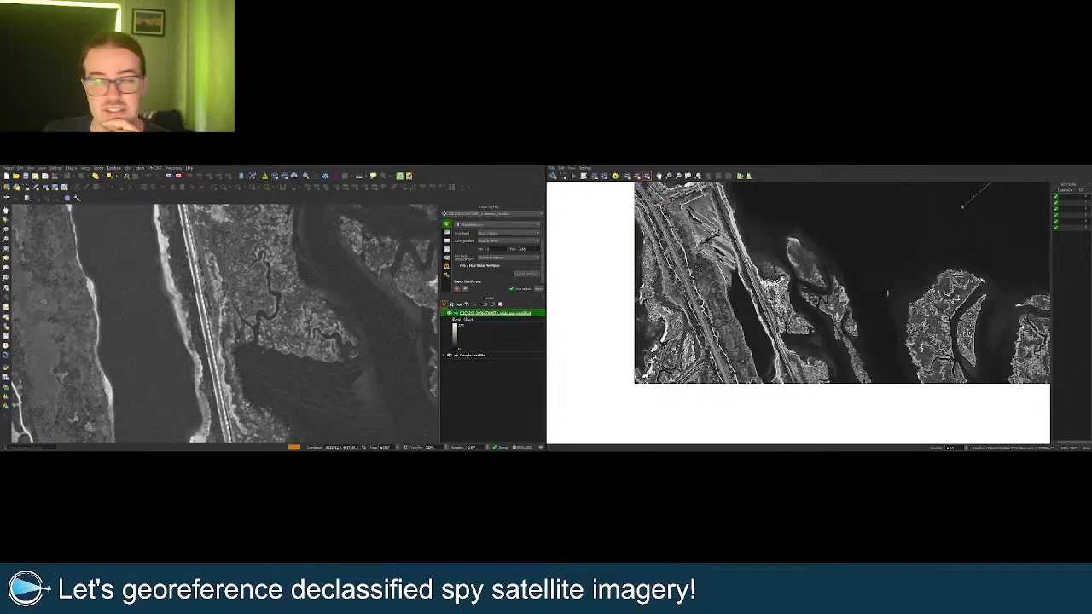
pyautogui.scroll(2, 790, 322)
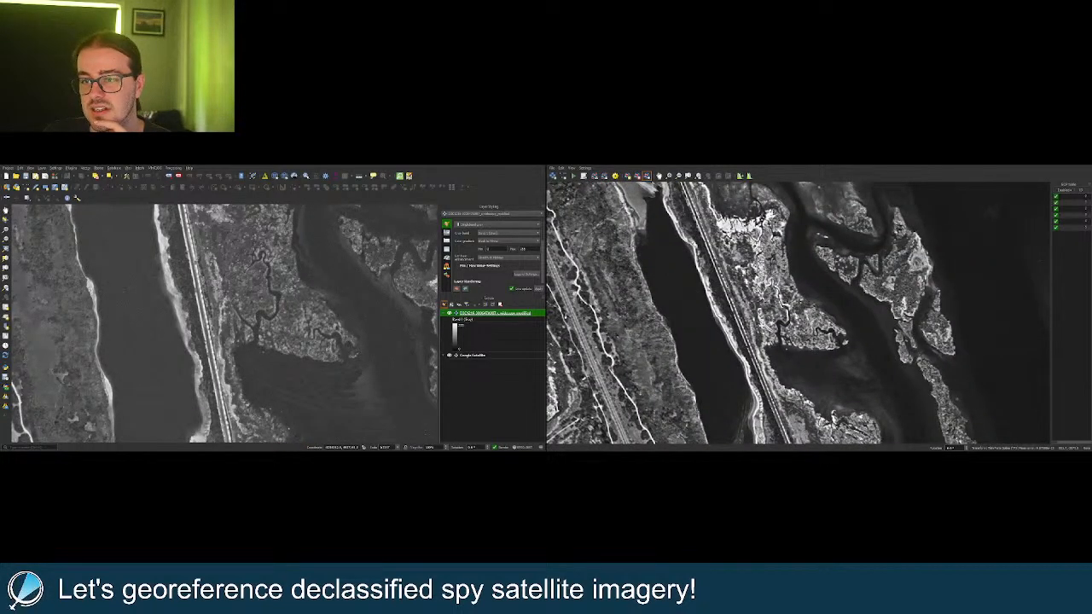
pyautogui.scroll(-3, 309, 364)
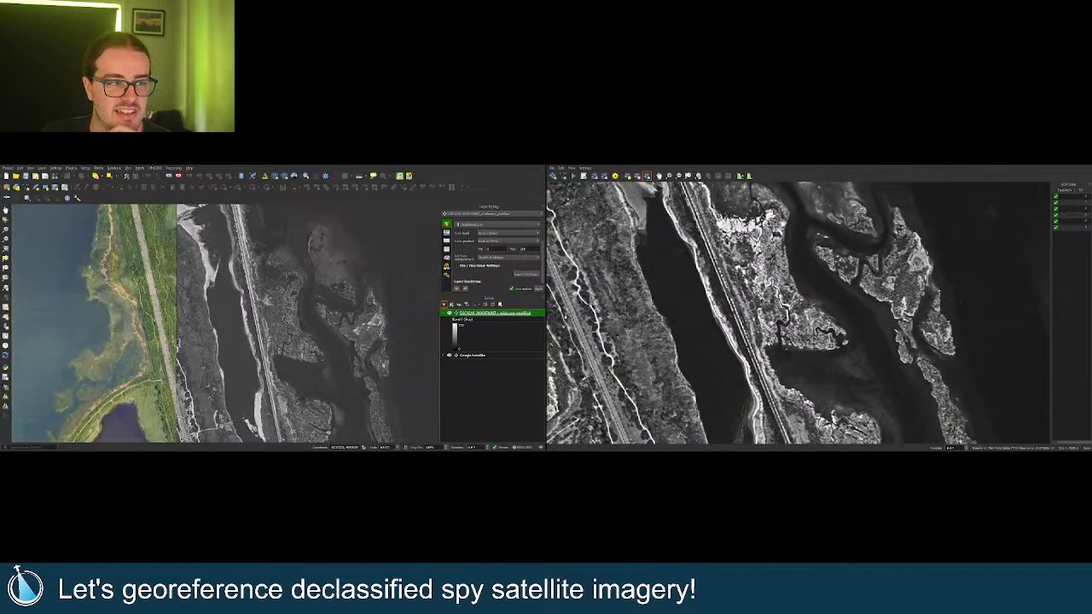
pyautogui.scroll(-2, 305, 356)
pyautogui.scroll(2, 266, 241)
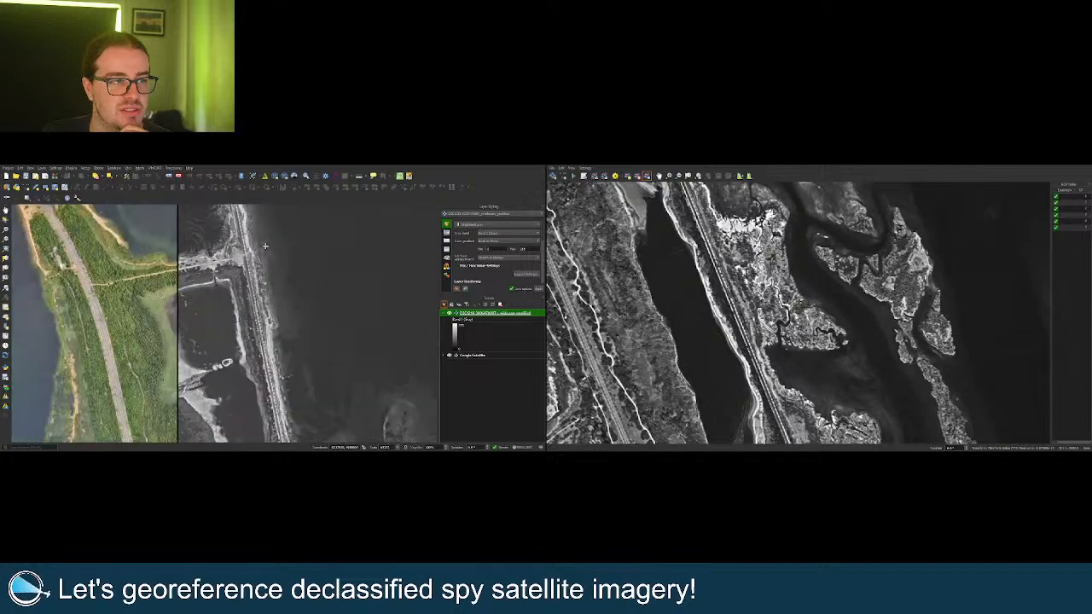
pyautogui.scroll(-2, 265, 247)
pyautogui.scroll(-1, 259, 292)
pyautogui.scroll(2, 368, 352)
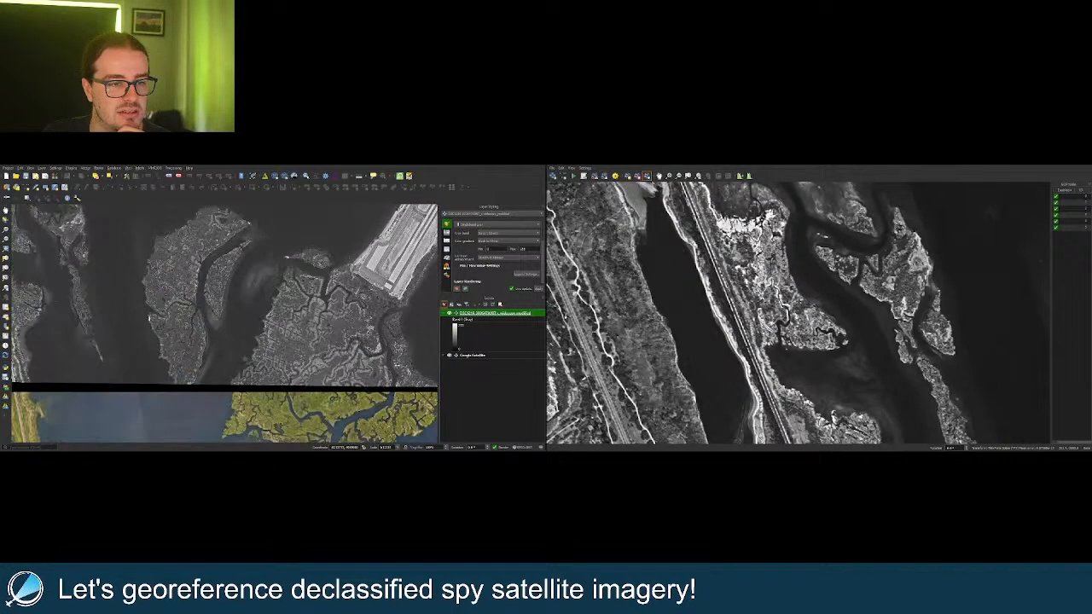
pyautogui.scroll(2, 260, 334)
pyautogui.scroll(2, 260, 334)
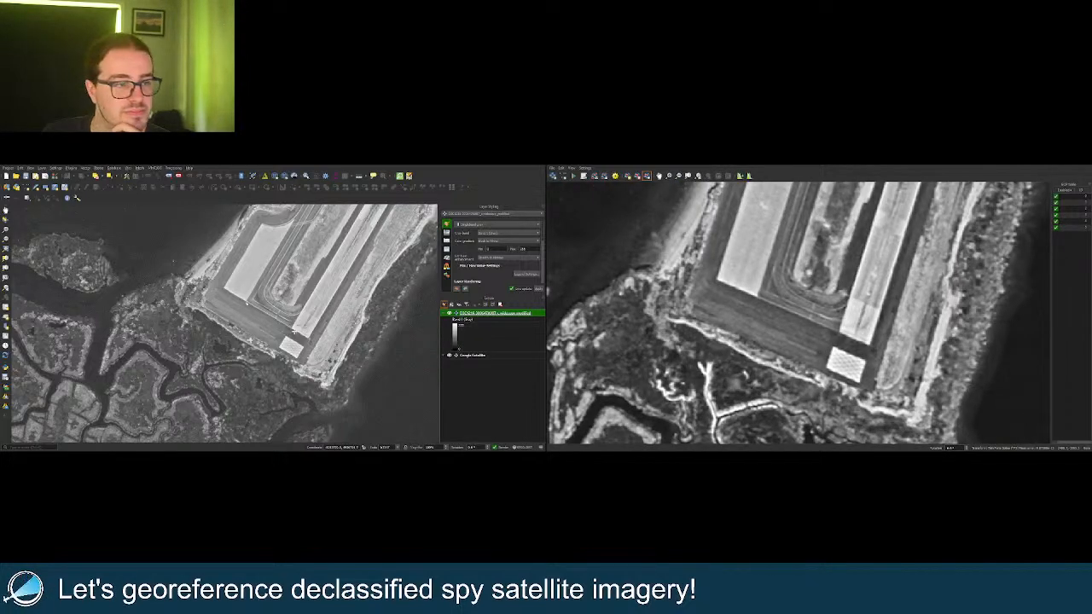
pyautogui.scroll(2, 288, 309)
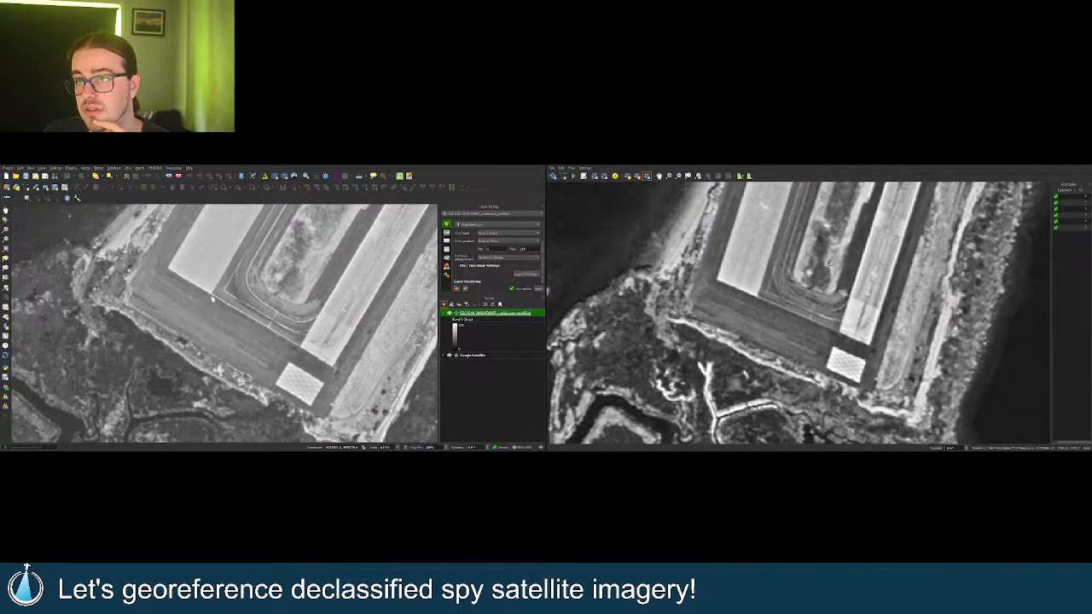
pyautogui.click(627, 175)
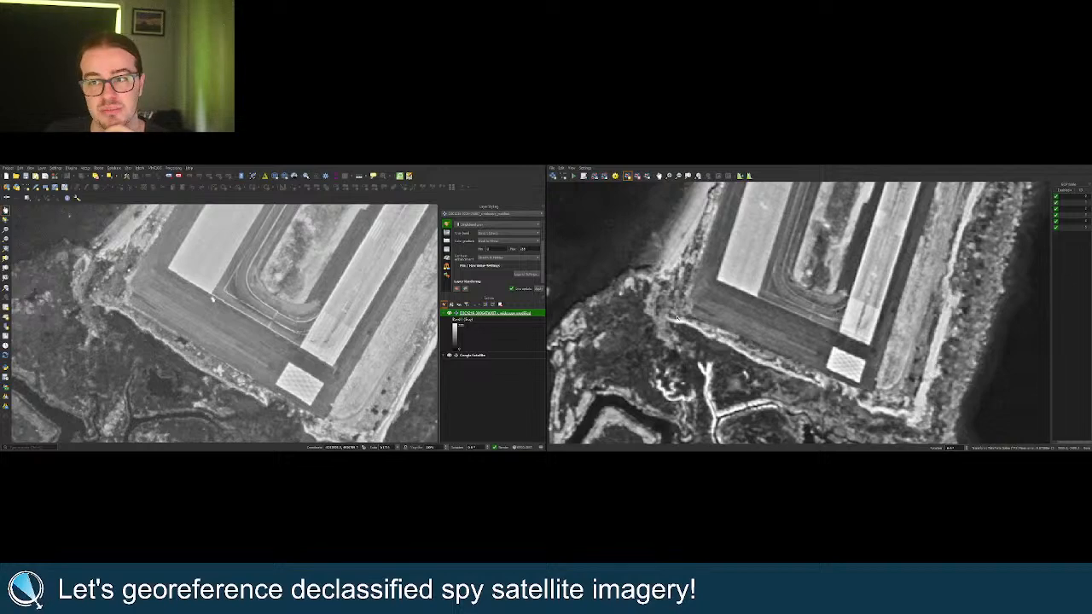
# Frame the residential blocks, rail line and ball field north of JFK in both views.
pyautogui.scroll(-5, 676, 317)
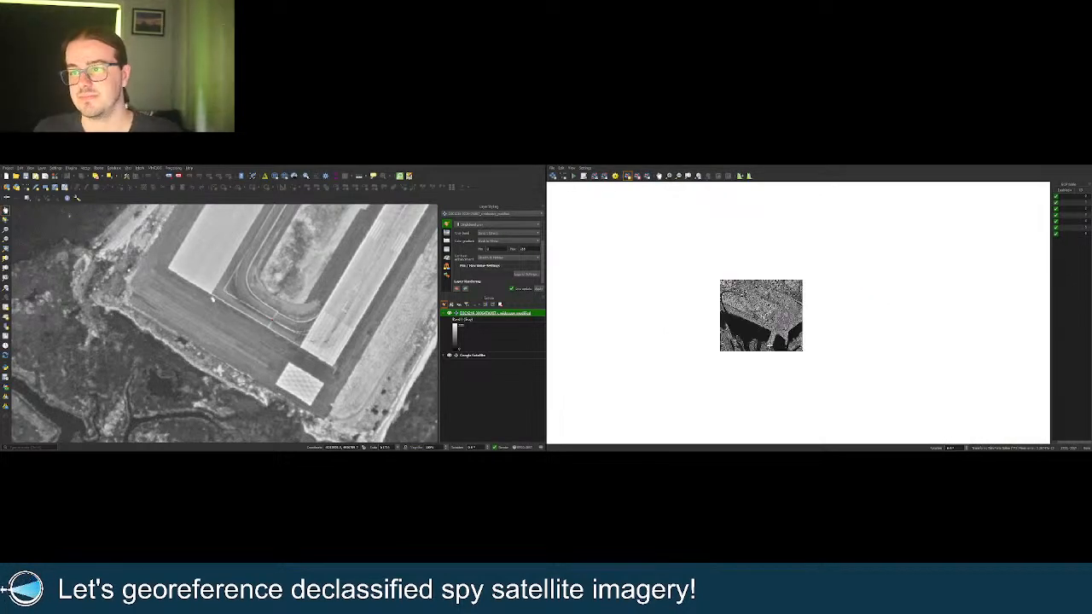
pyautogui.scroll(3, 742, 261)
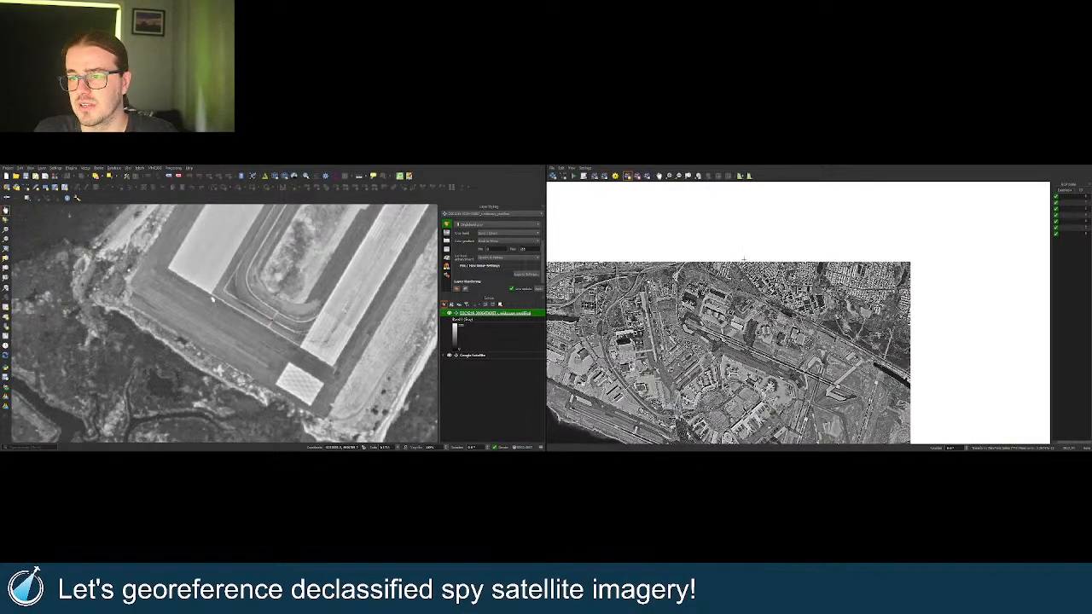
pyautogui.scroll(3, 743, 260)
pyautogui.scroll(-2, 245, 363)
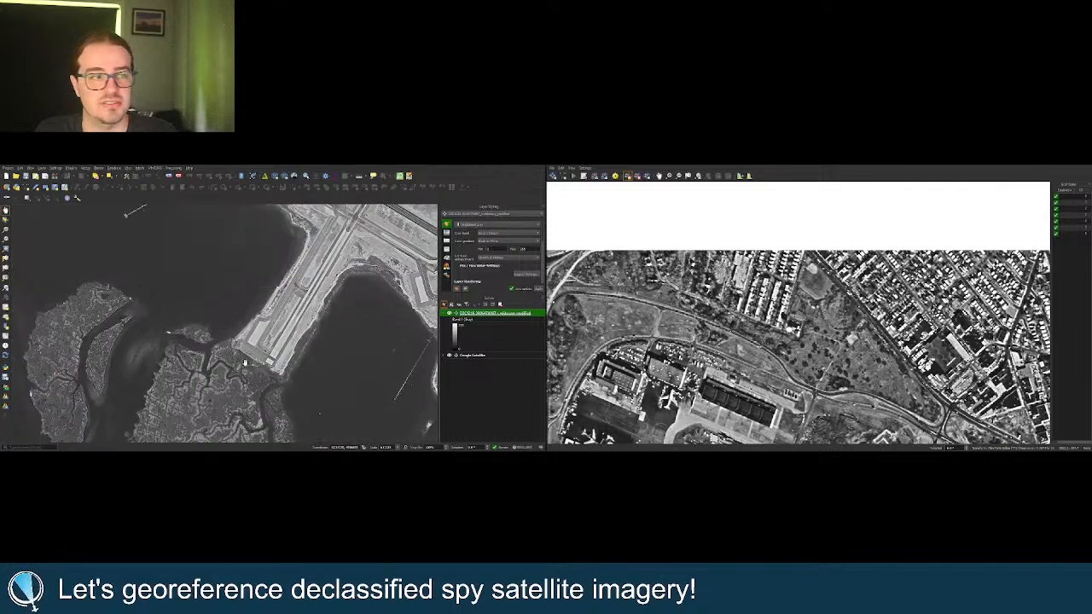
pyautogui.scroll(-2, 244, 361)
pyautogui.scroll(5, 248, 358)
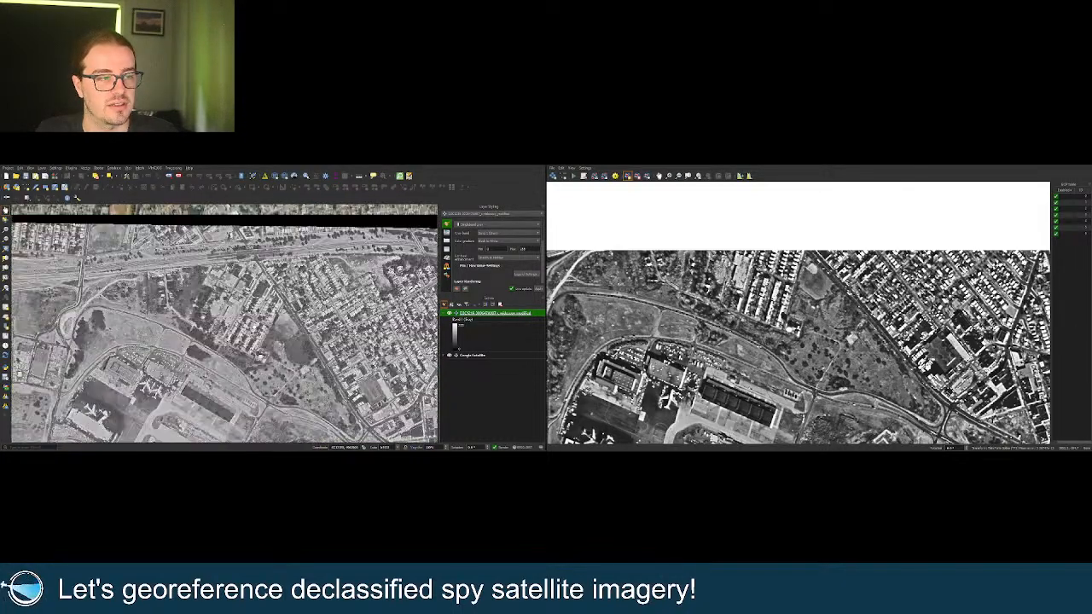
pyautogui.scroll(1, 255, 313)
pyautogui.moveTo(255, 313); pyautogui.dragTo(259, 328)
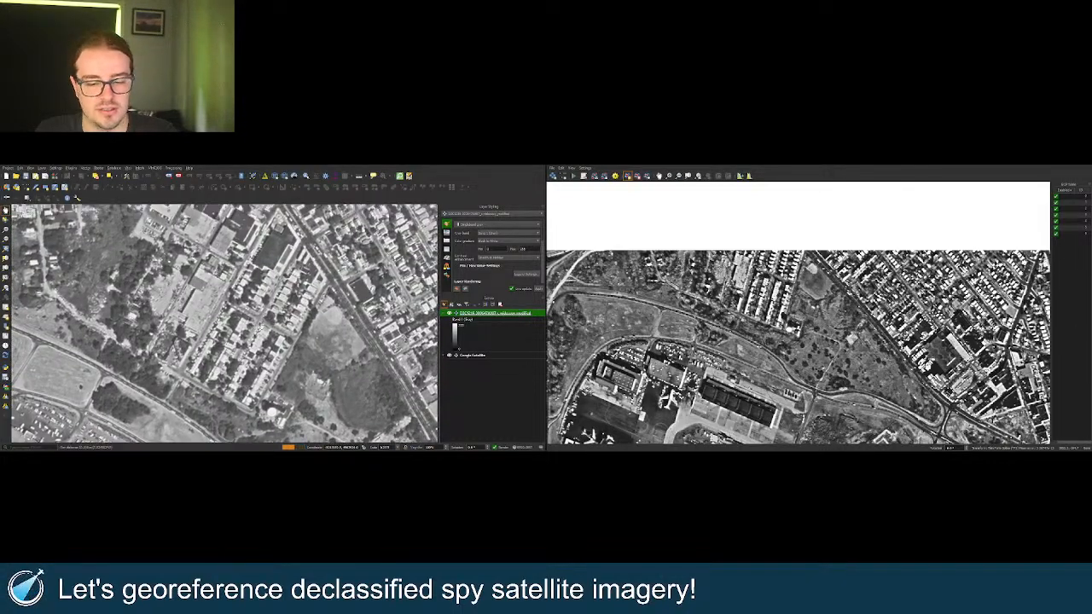
pyautogui.scroll(2, 781, 292)
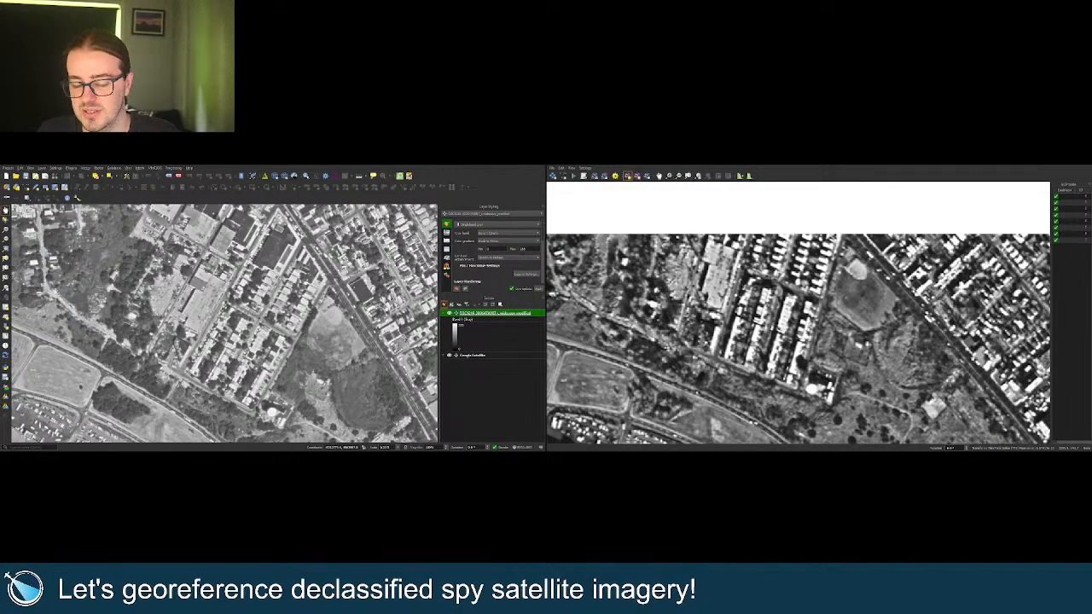
# Zoom both canvases in on the curving road, diagonal tracks and dark inlet beside the runways.
pyautogui.scroll(-5, 688, 345)
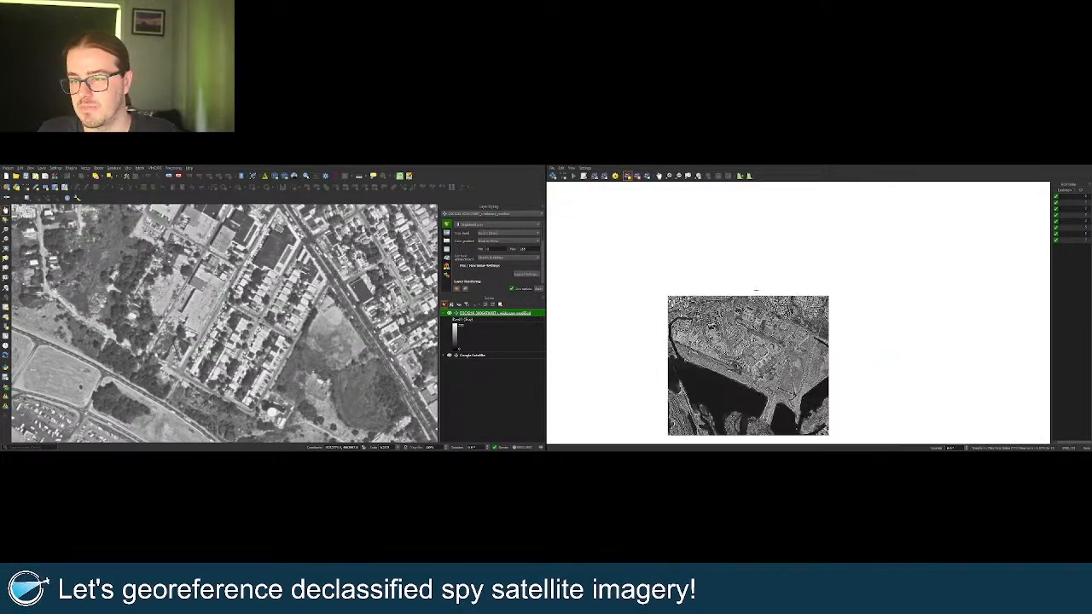
pyautogui.scroll(5, 822, 380)
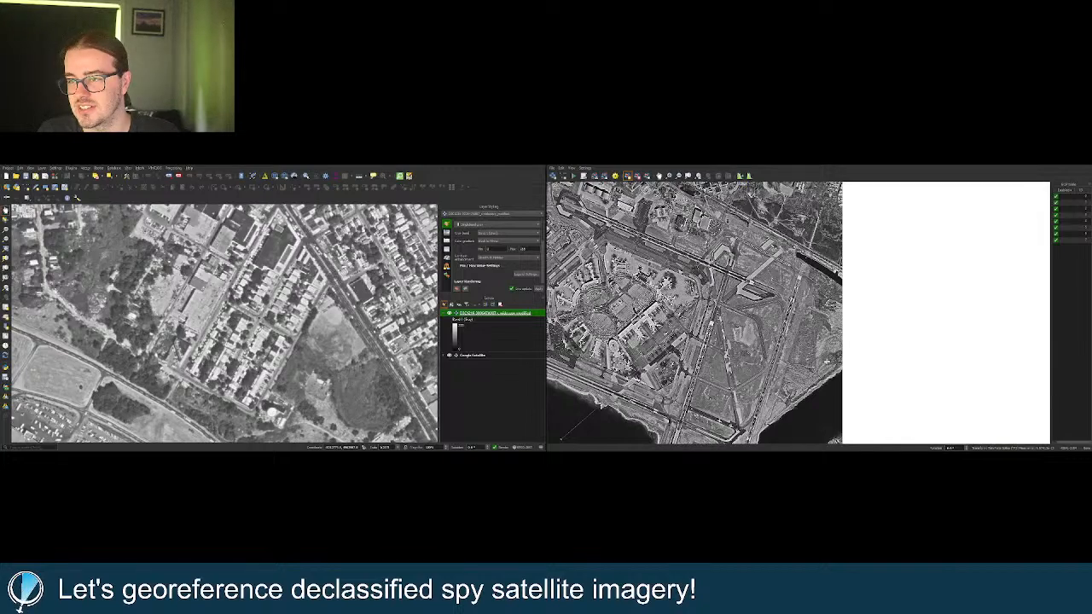
pyautogui.scroll(1, 826, 362)
pyautogui.scroll(-5, 207, 288)
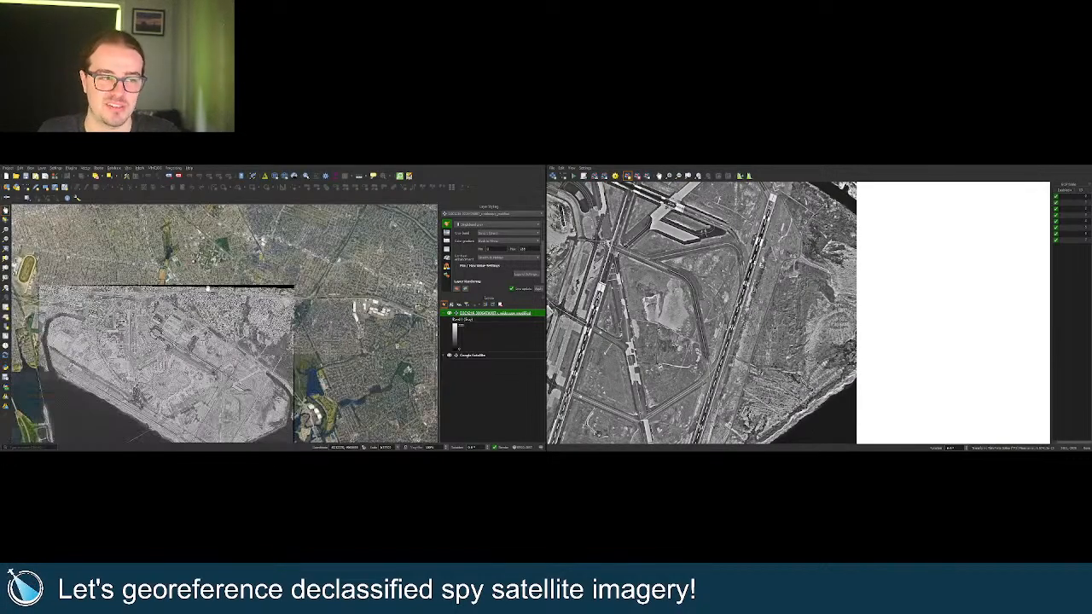
pyautogui.scroll(4, 207, 288)
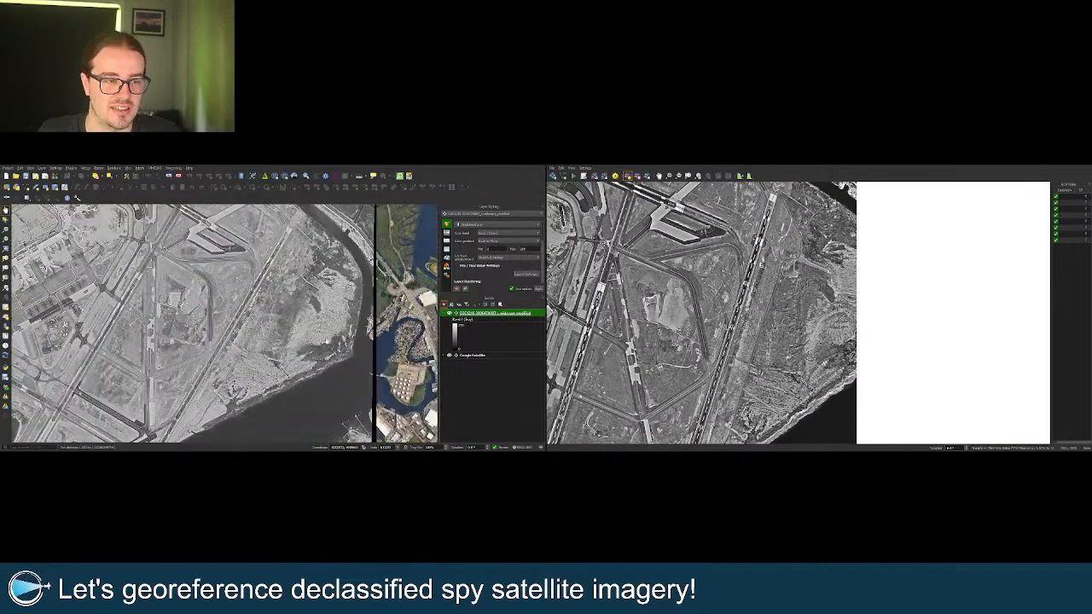
pyautogui.scroll(3, 338, 339)
pyautogui.scroll(2, 793, 333)
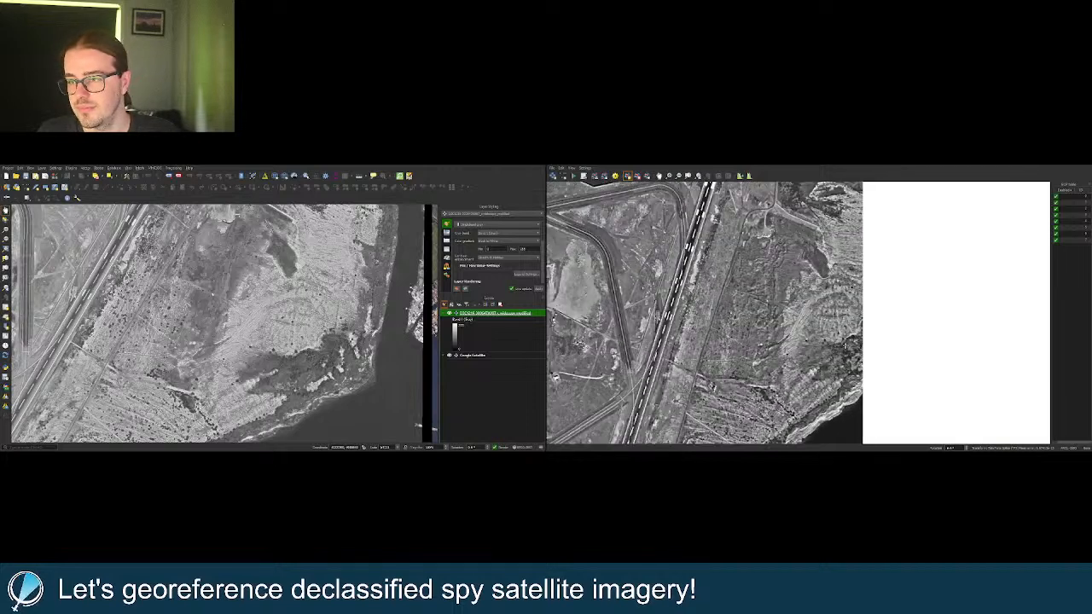
pyautogui.scroll(2, 303, 319)
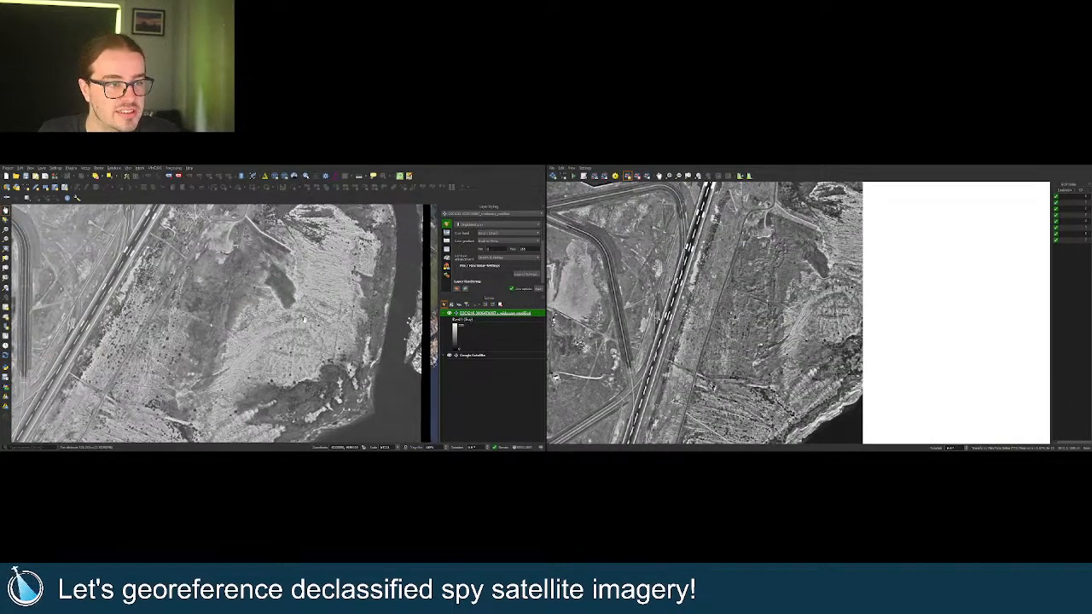
pyautogui.scroll(1, 304, 319)
pyautogui.scroll(2, 848, 286)
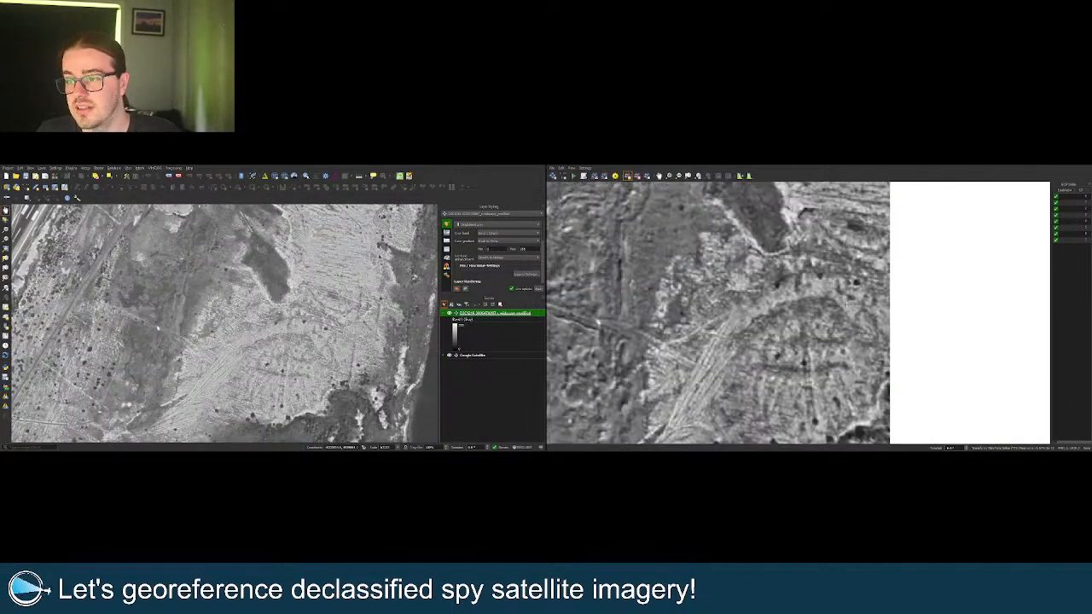
pyautogui.scroll(1, 312, 334)
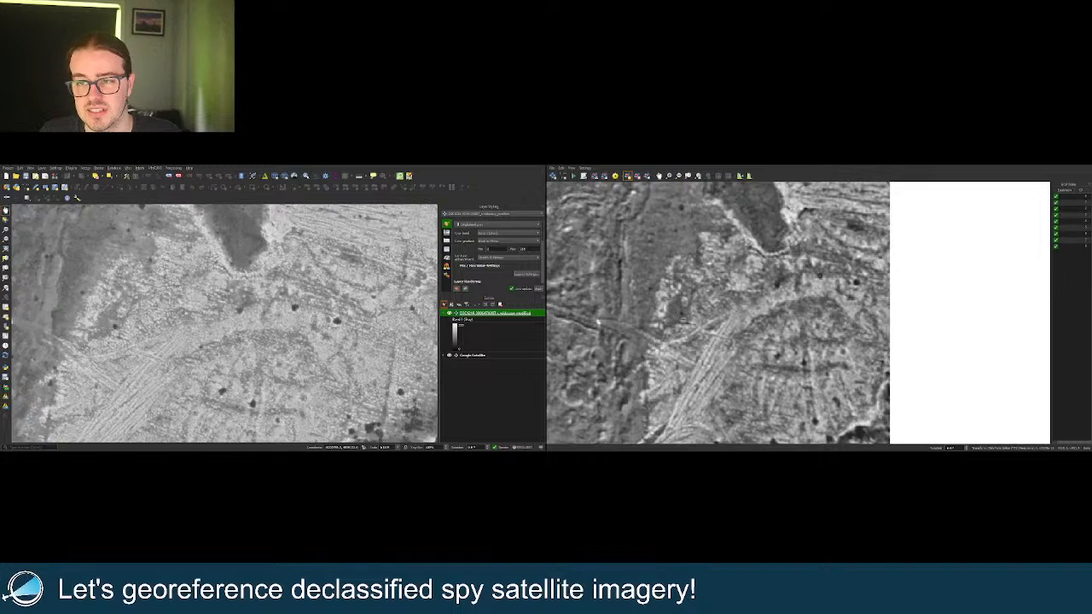
# Match a spot on the river channel in both canvases and confirm it as GCP nine.
pyautogui.scroll(-5, 902, 339)
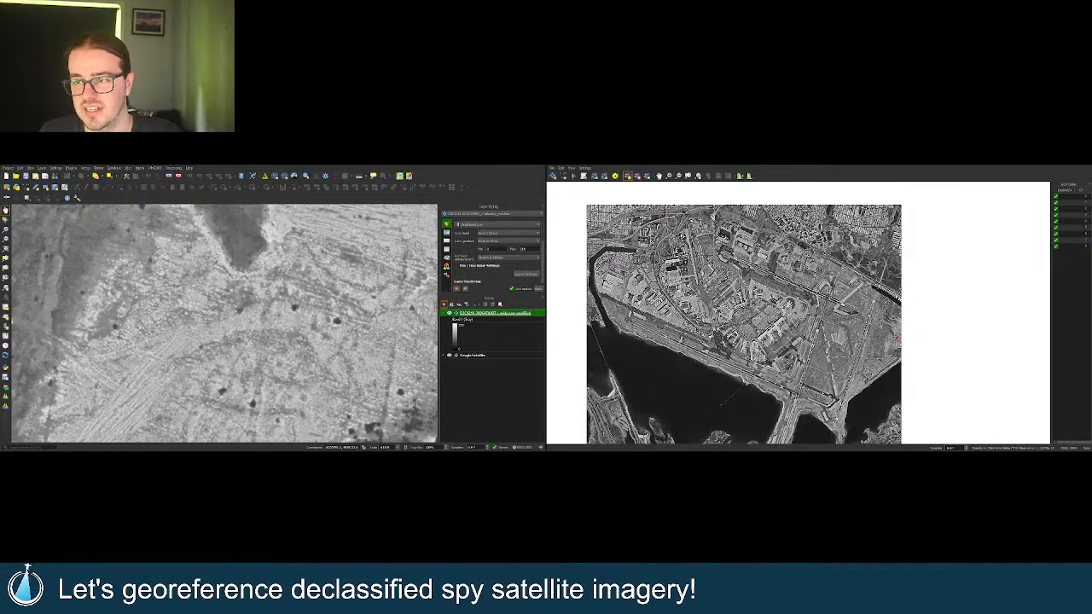
pyautogui.scroll(-2, 809, 416)
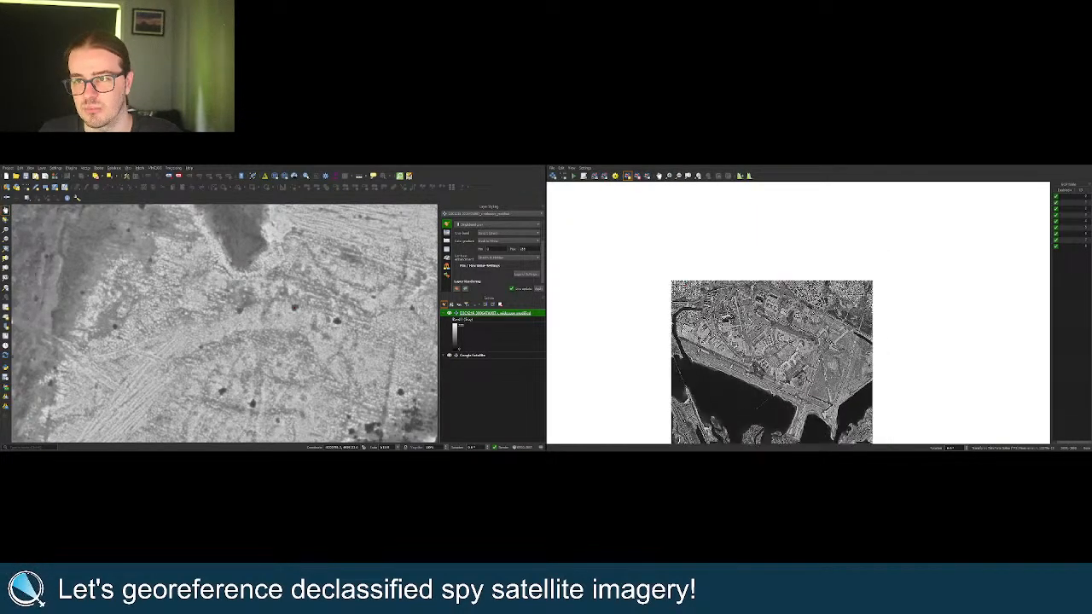
pyautogui.scroll(5, 692, 357)
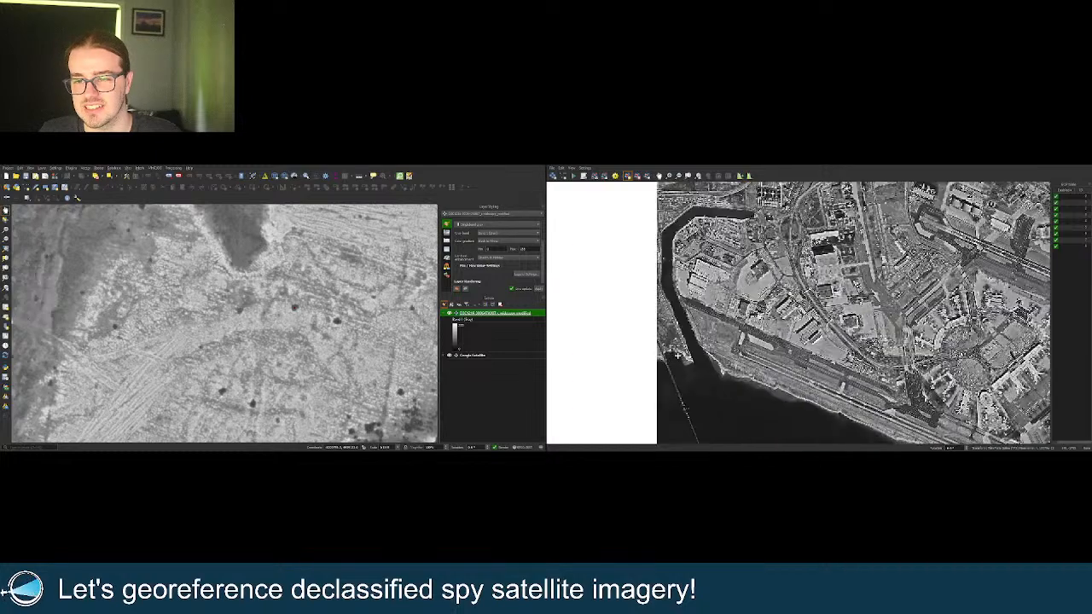
pyautogui.scroll(-2, 301, 340)
pyautogui.scroll(-2, 301, 341)
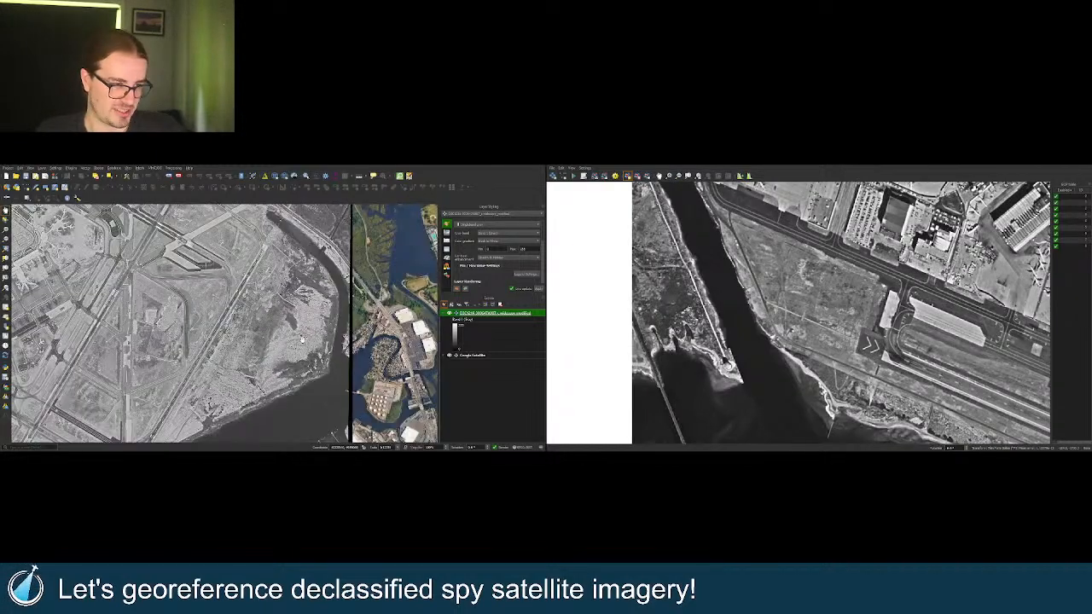
pyautogui.scroll(6, 72, 286)
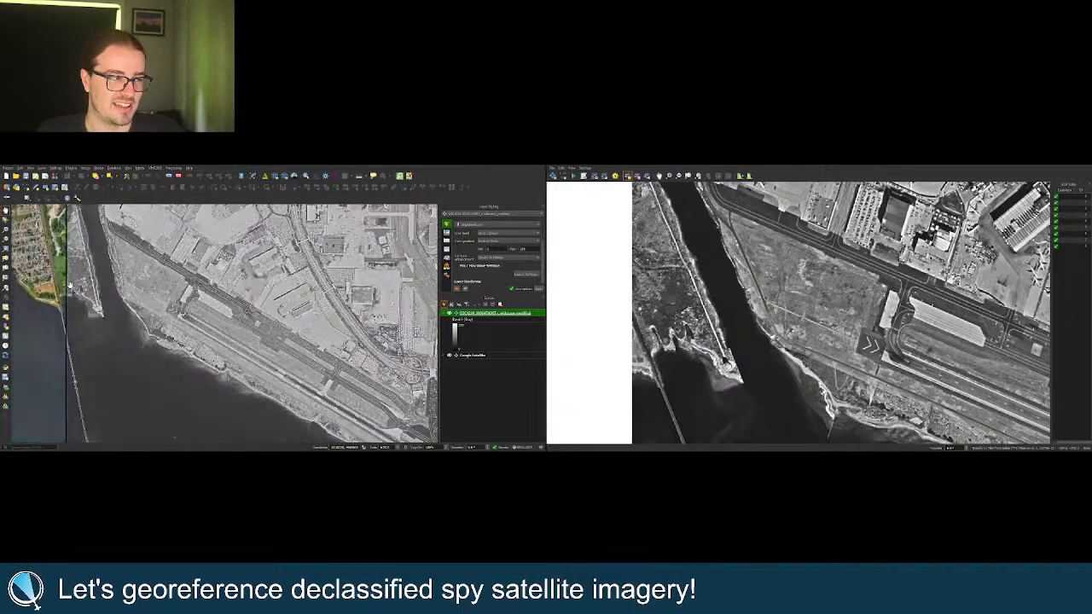
pyautogui.scroll(3, 98, 292)
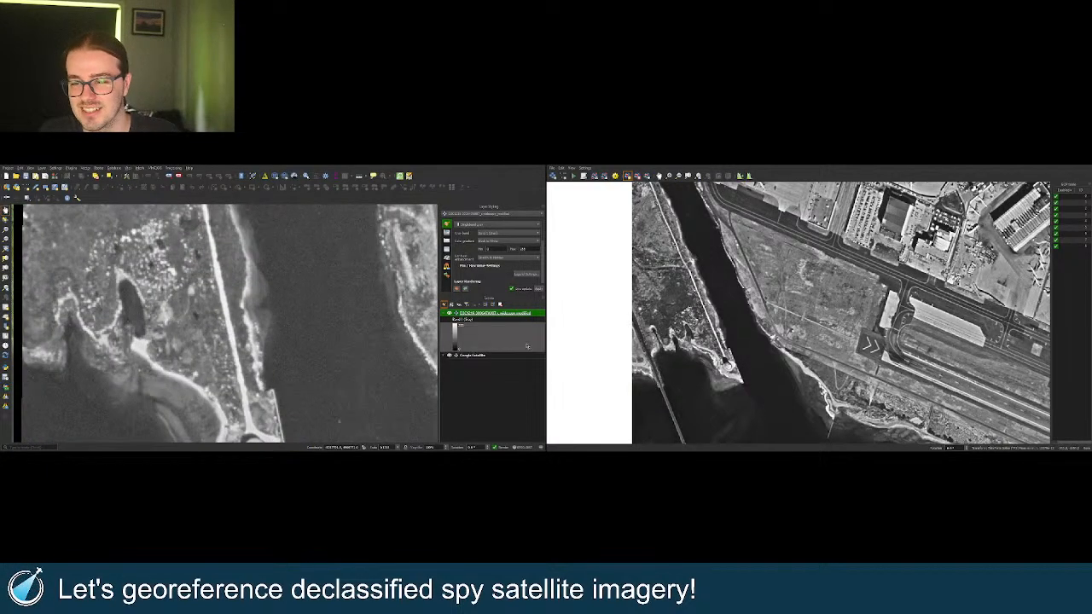
pyautogui.scroll(-1, 297, 383)
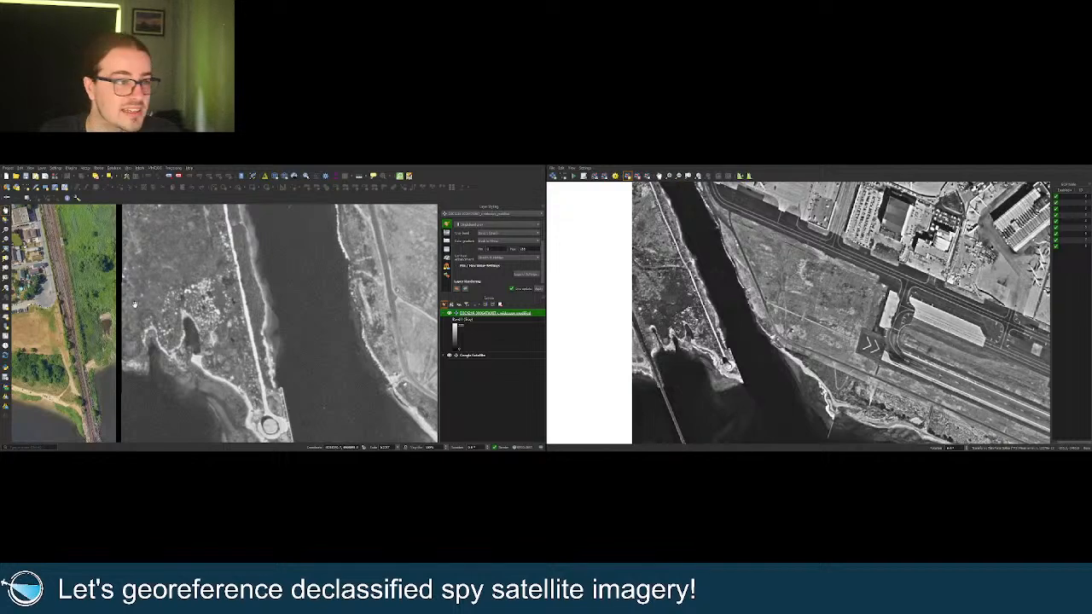
pyautogui.scroll(-2, 143, 328)
pyautogui.moveTo(171, 265); pyautogui.dragTo(174, 307)
pyautogui.scroll(2, 174, 298)
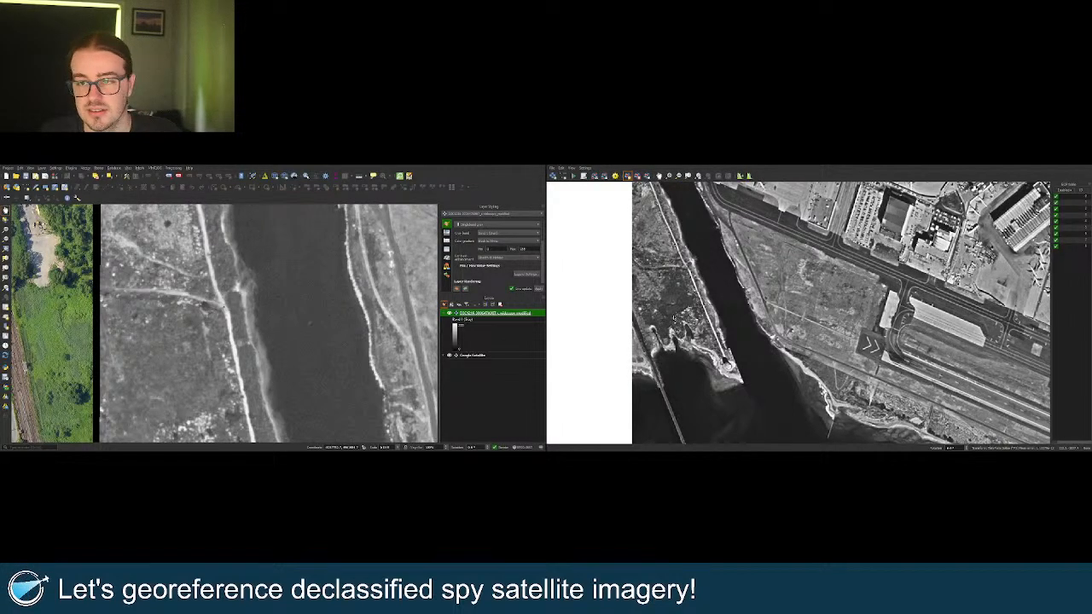
pyautogui.press('Return')
pyautogui.scroll(-4, 658, 282)
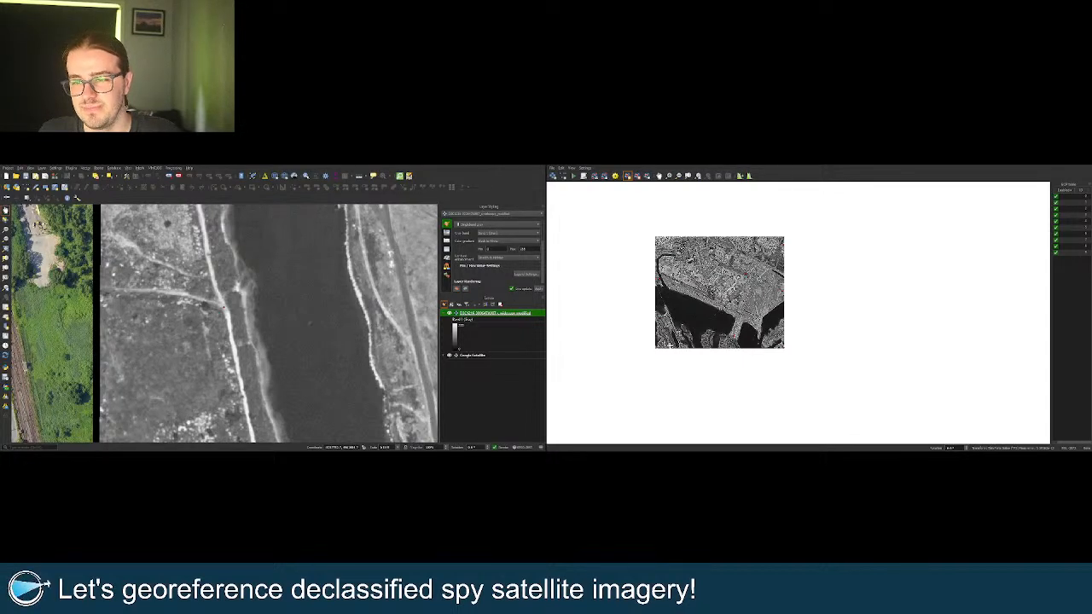
# Hide the spy layer and zoom out to show JFK and the bay in Google Satellite.
pyautogui.scroll(1, 672, 345)
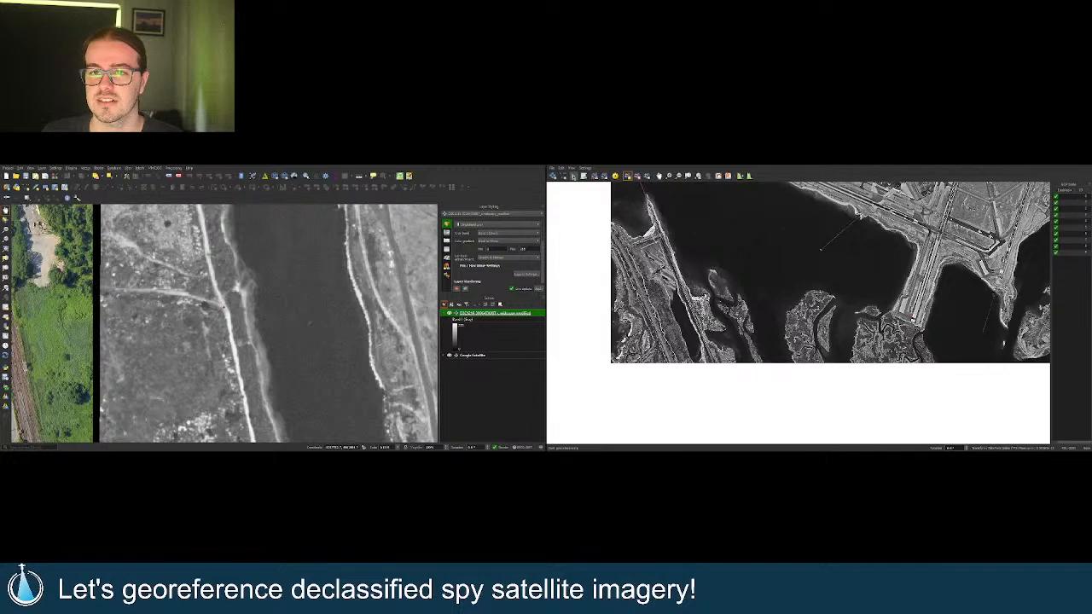
pyautogui.click(450, 313)
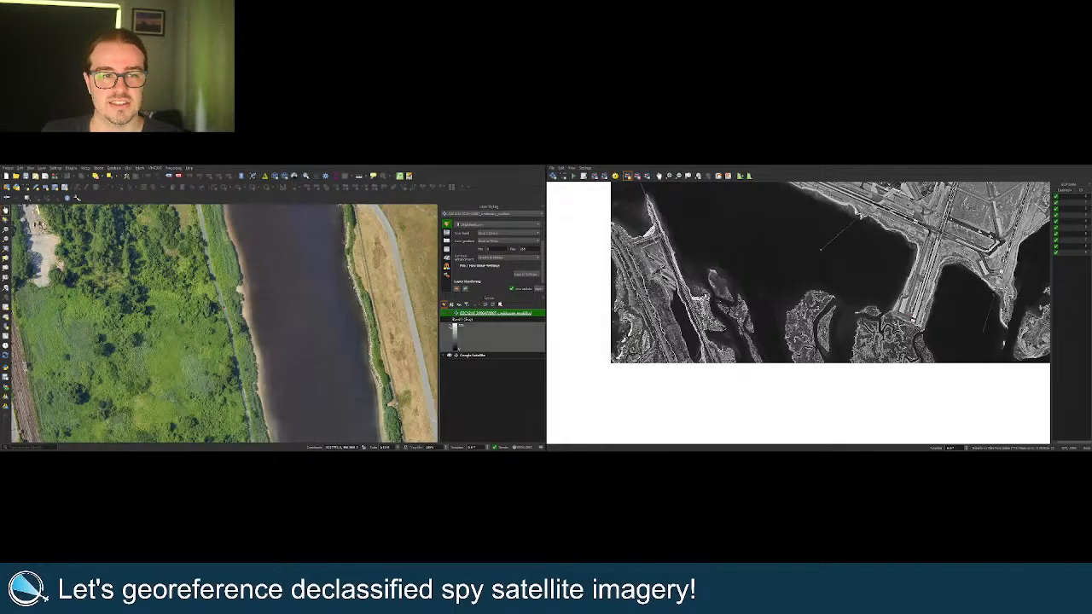
pyautogui.scroll(-6, 224, 324)
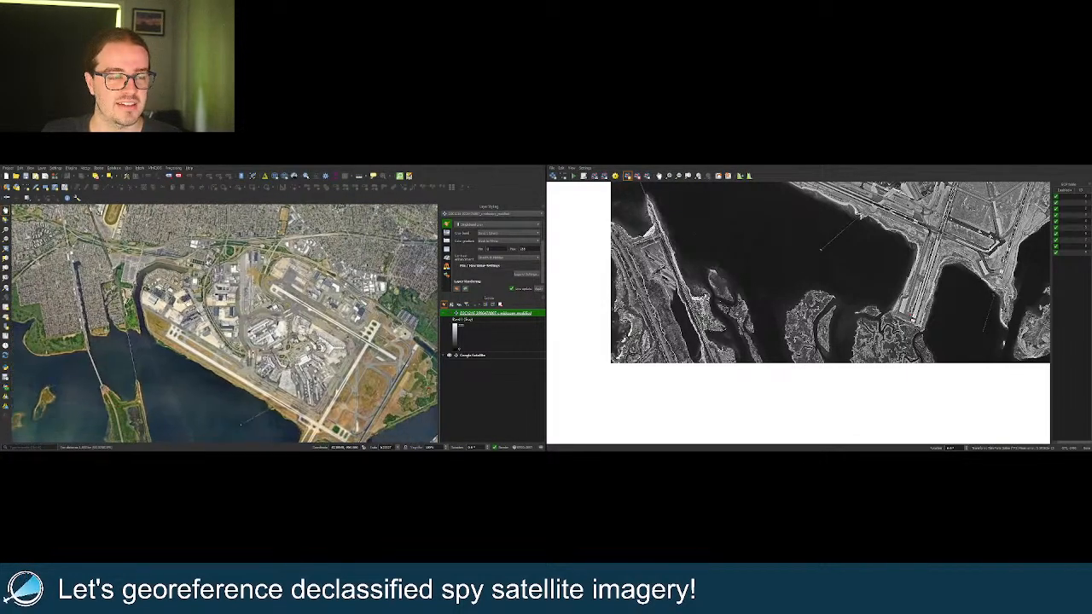
pyautogui.scroll(-3, 224, 323)
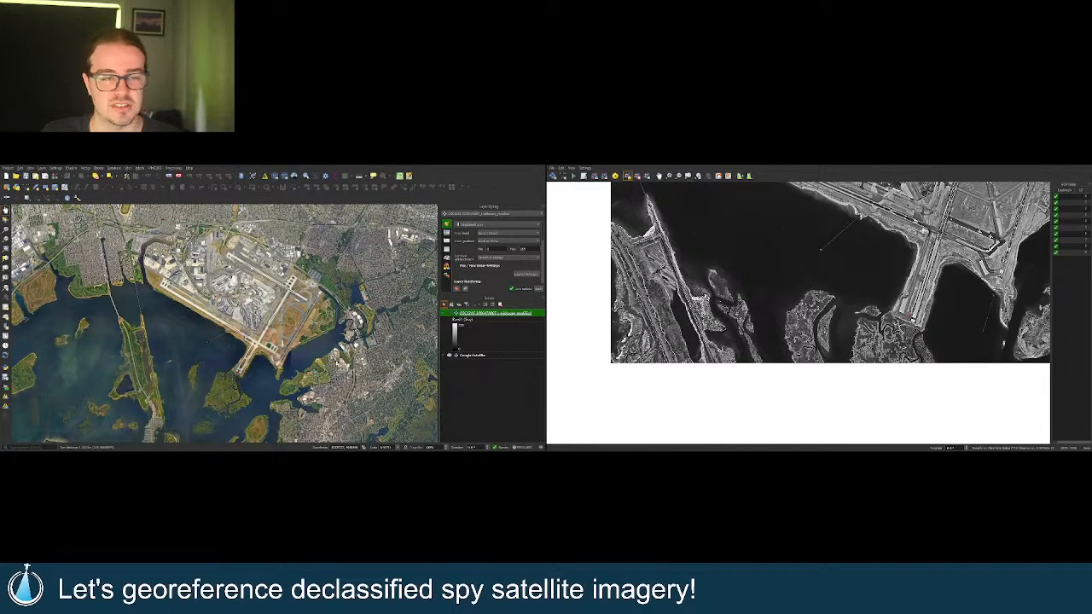
pyautogui.scroll(-5, 610, 393)
pyautogui.scroll(2, 645, 327)
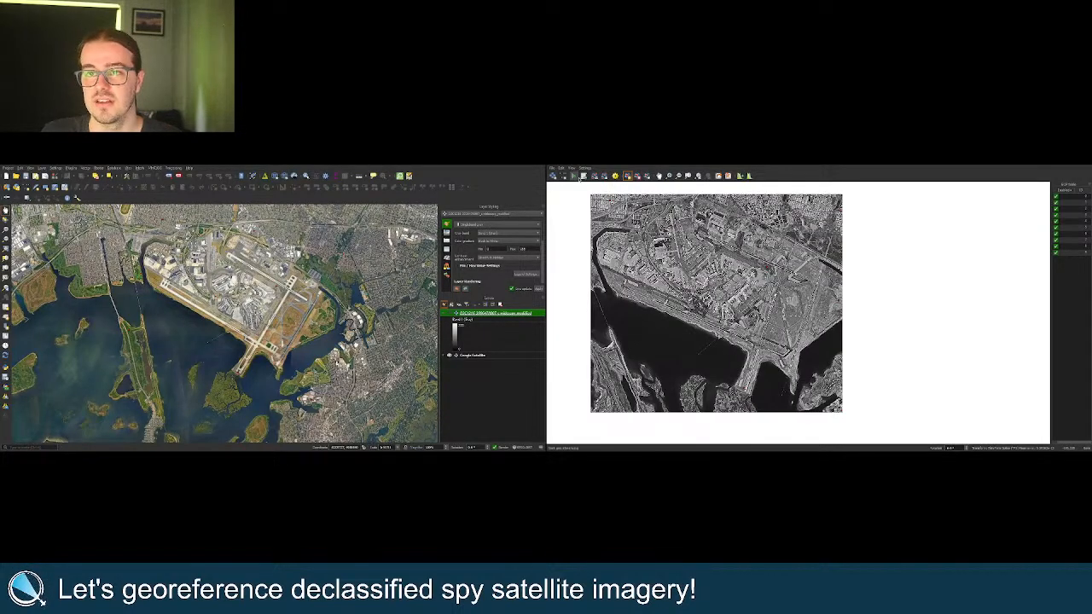
# Run Start Georeferencing to warp the spy image onto the satellite basemap.
pyautogui.click(575, 177)
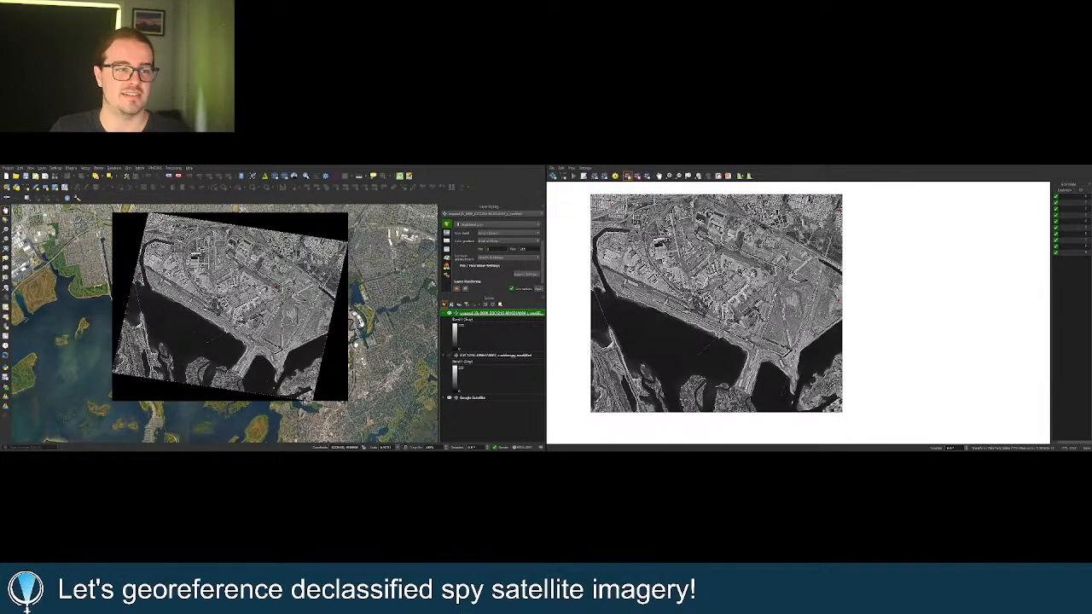
pyautogui.moveTo(241, 265); pyautogui.dragTo(242, 283)
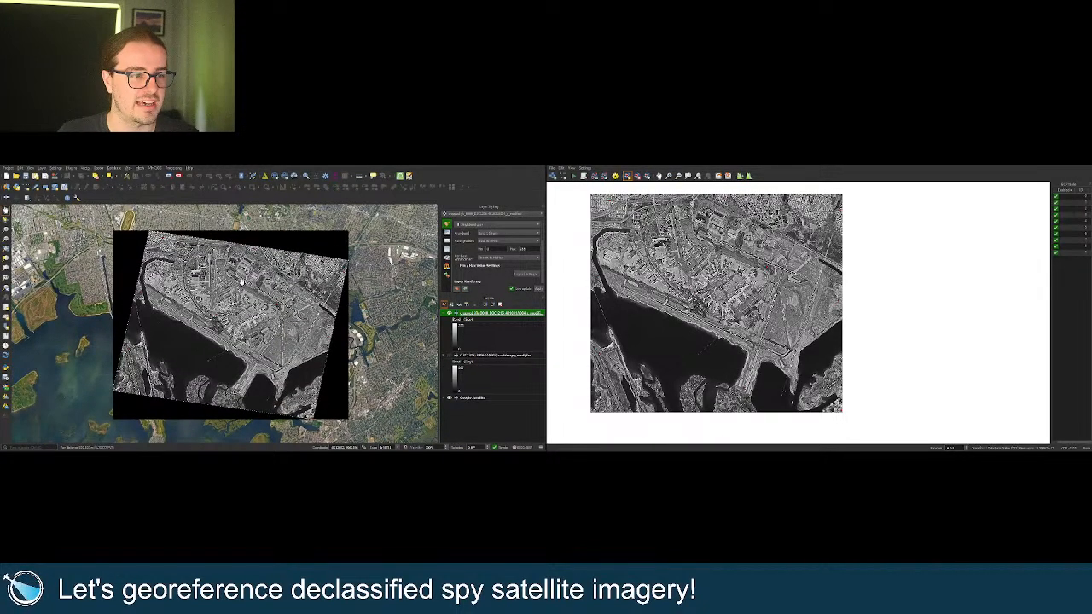
pyautogui.scroll(2, 246, 294)
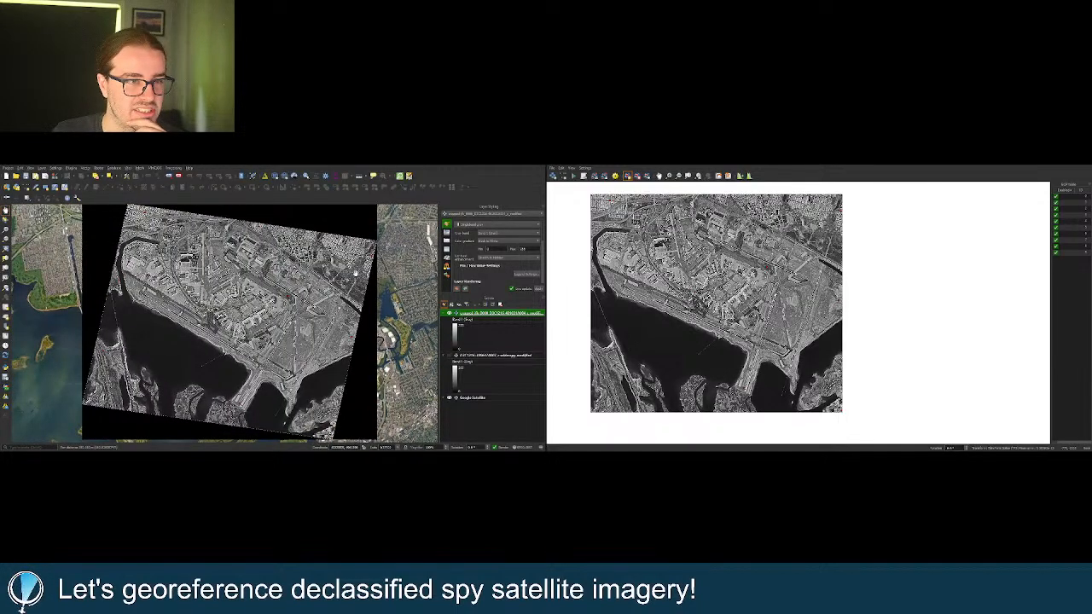
pyautogui.scroll(4, 355, 274)
pyautogui.moveTo(355, 251); pyautogui.dragTo(331, 272)
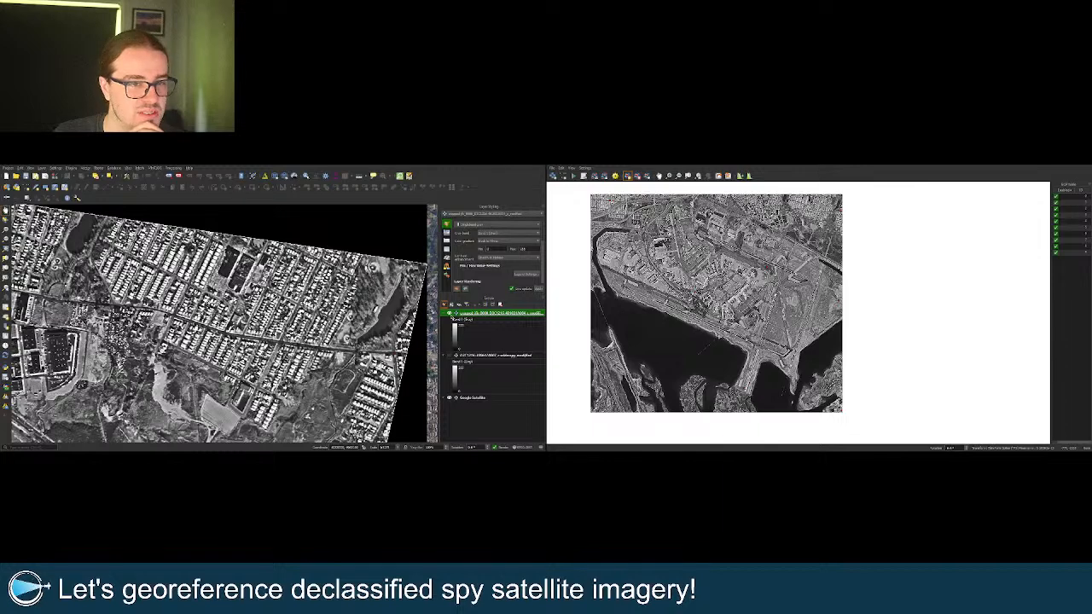
pyautogui.click(449, 313)
pyautogui.click(450, 314)
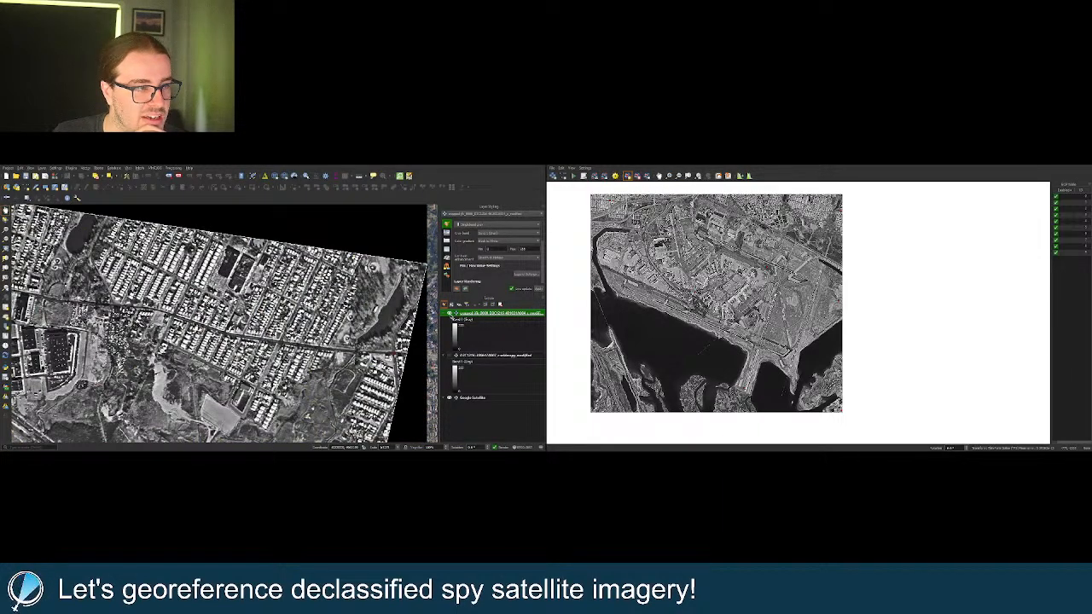
pyautogui.scroll(2, 318, 229)
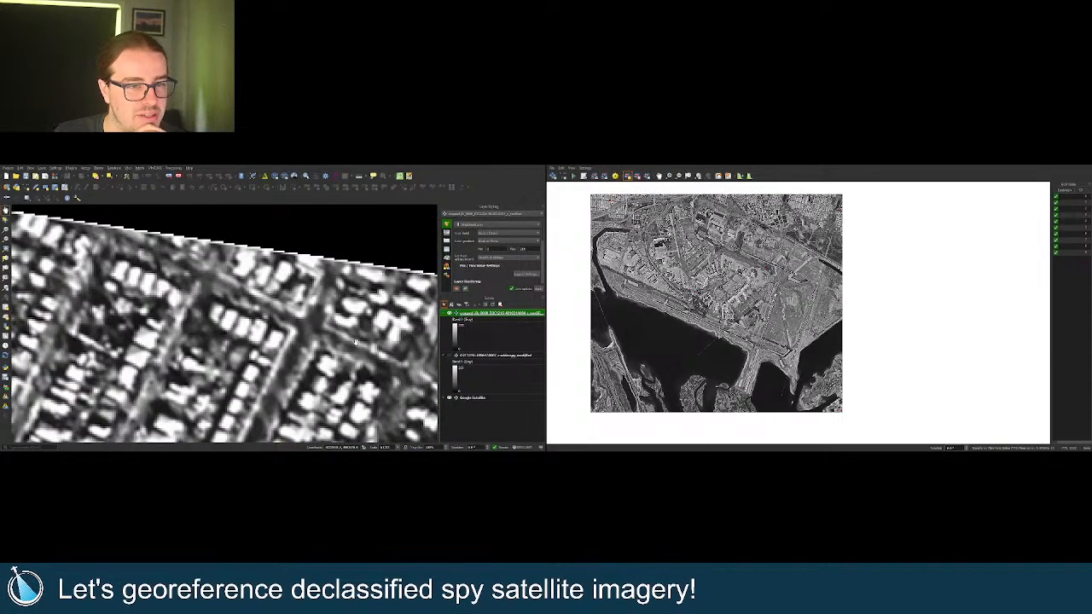
pyautogui.moveTo(355, 341); pyautogui.dragTo(287, 324)
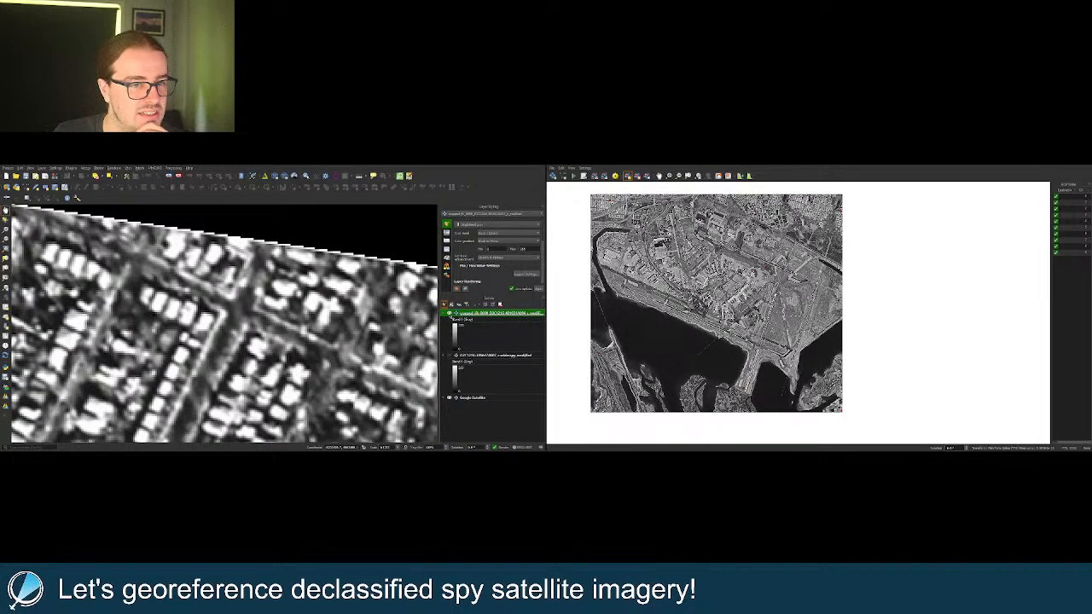
pyautogui.click(449, 314)
pyautogui.click(450, 314)
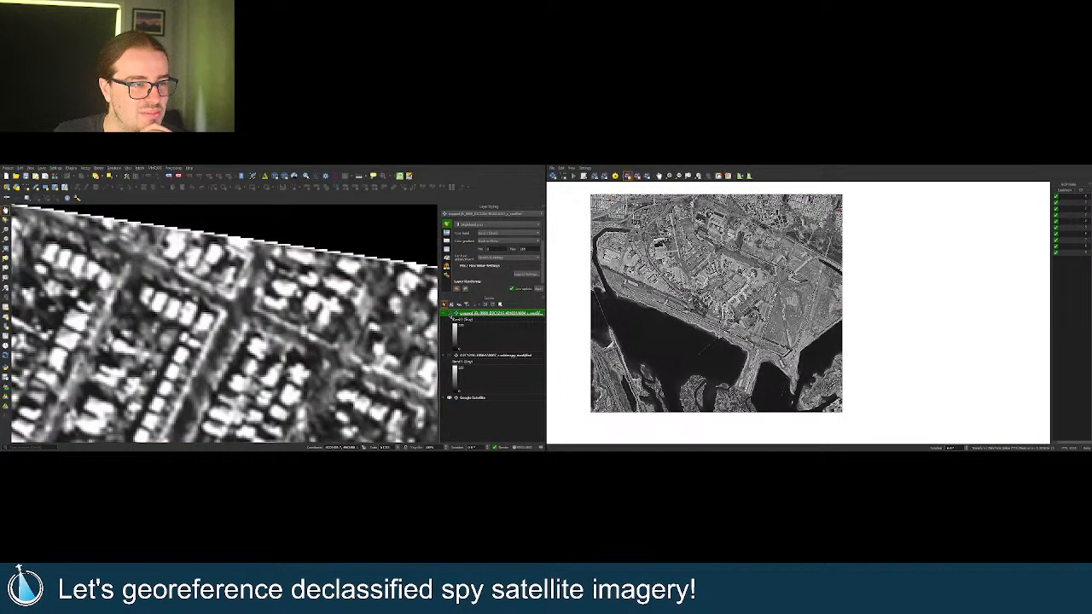
pyautogui.click(449, 314)
pyautogui.click(449, 314)
pyautogui.click(450, 314)
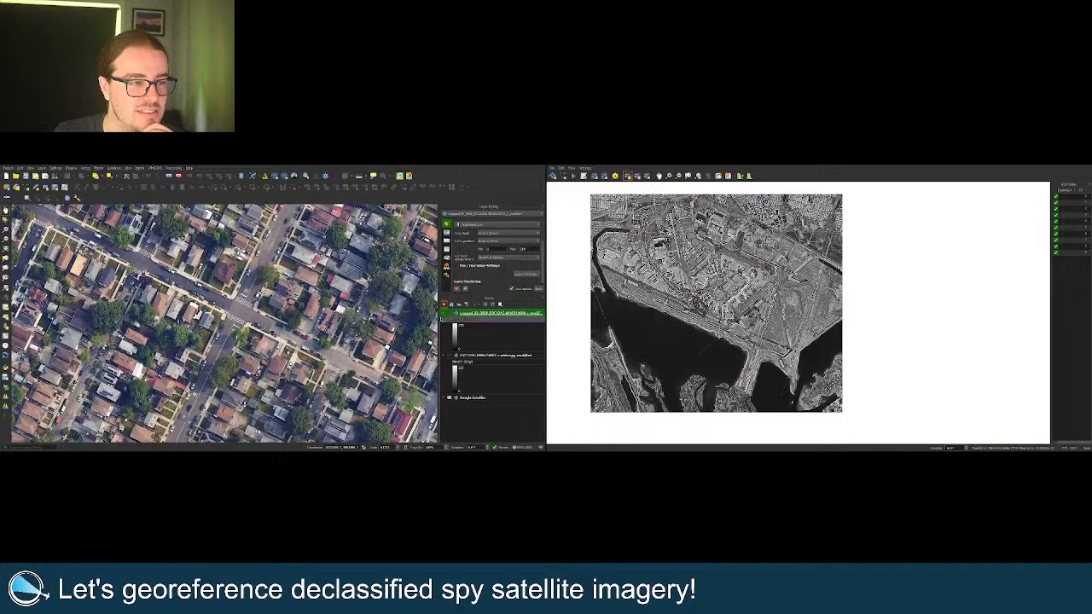
pyautogui.scroll(-5, 349, 313)
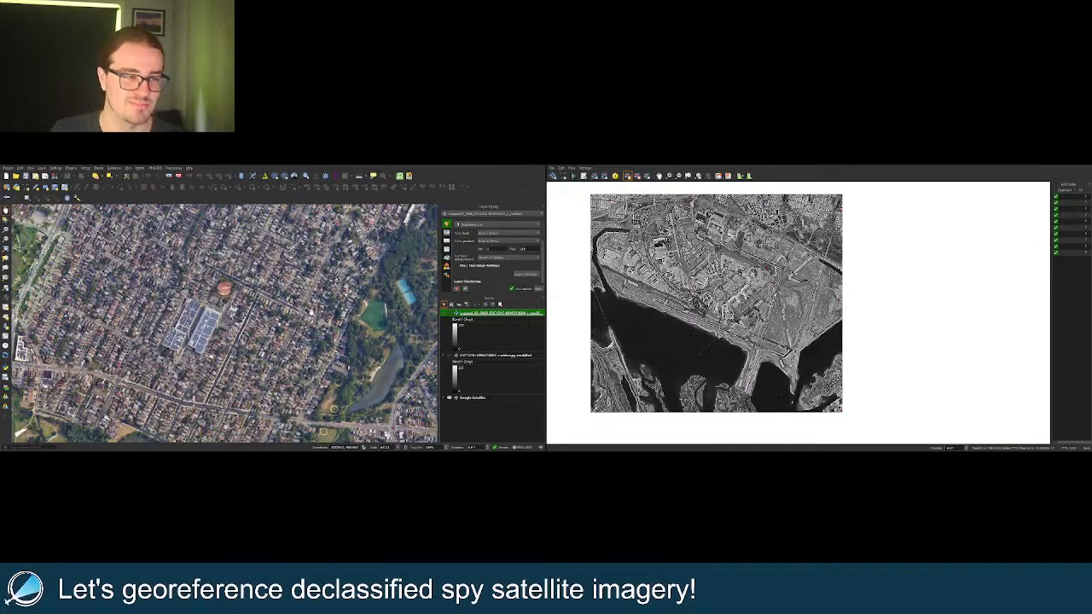
pyautogui.scroll(-3, 314, 310)
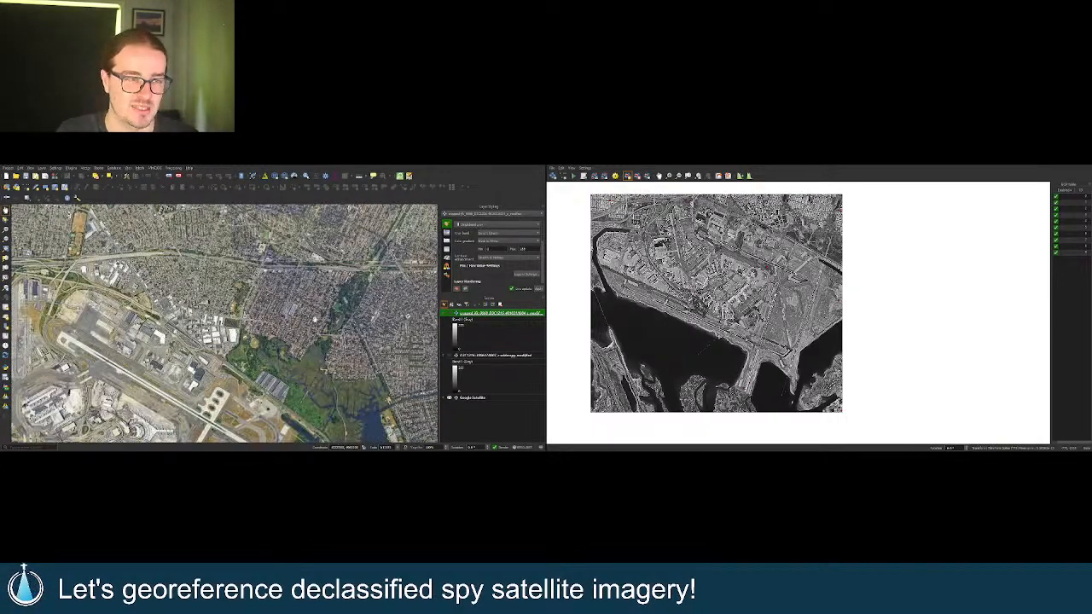
pyautogui.scroll(-3, 313, 294)
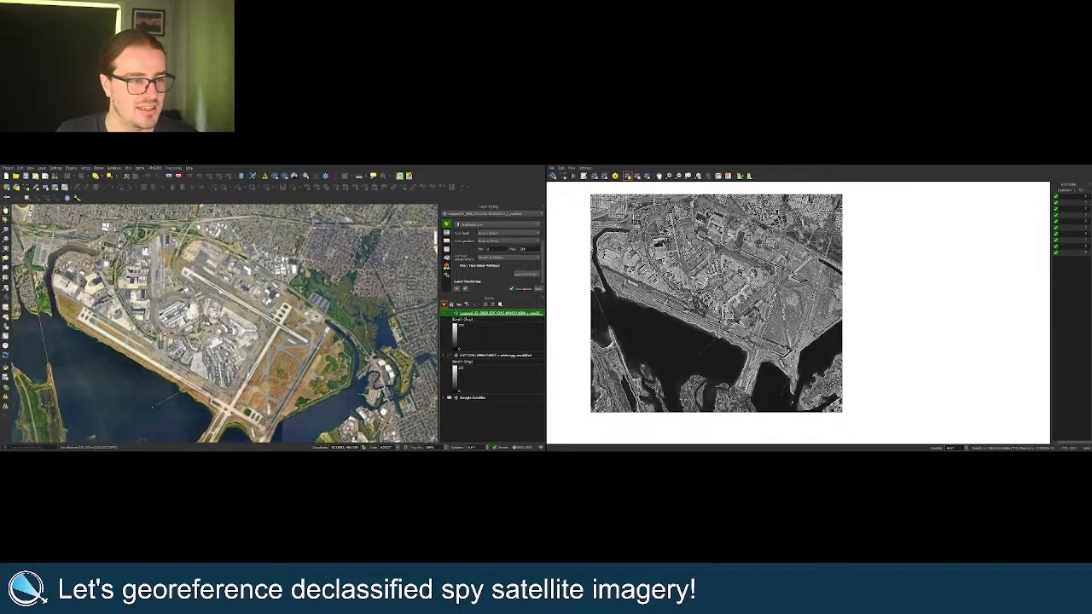
pyautogui.moveTo(255, 333); pyautogui.dragTo(274, 312)
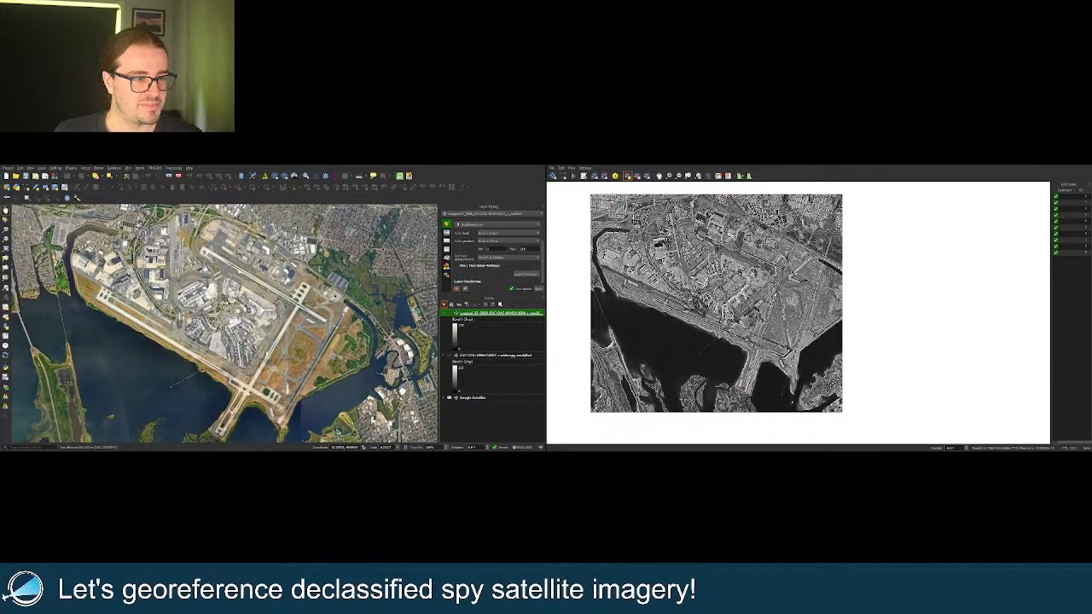
pyautogui.scroll(5, 274, 312)
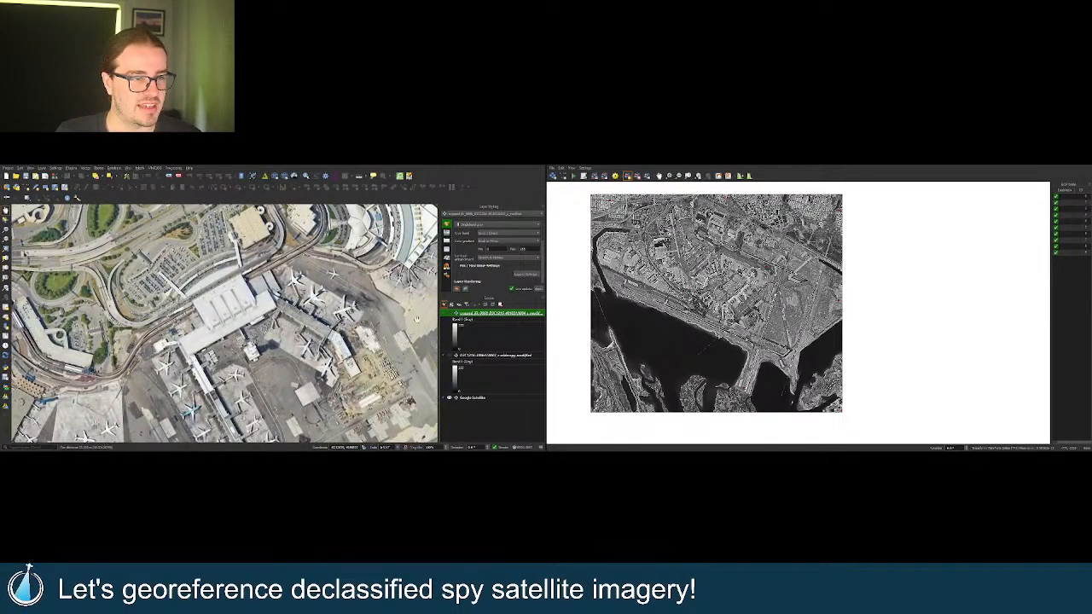
pyautogui.click(449, 315)
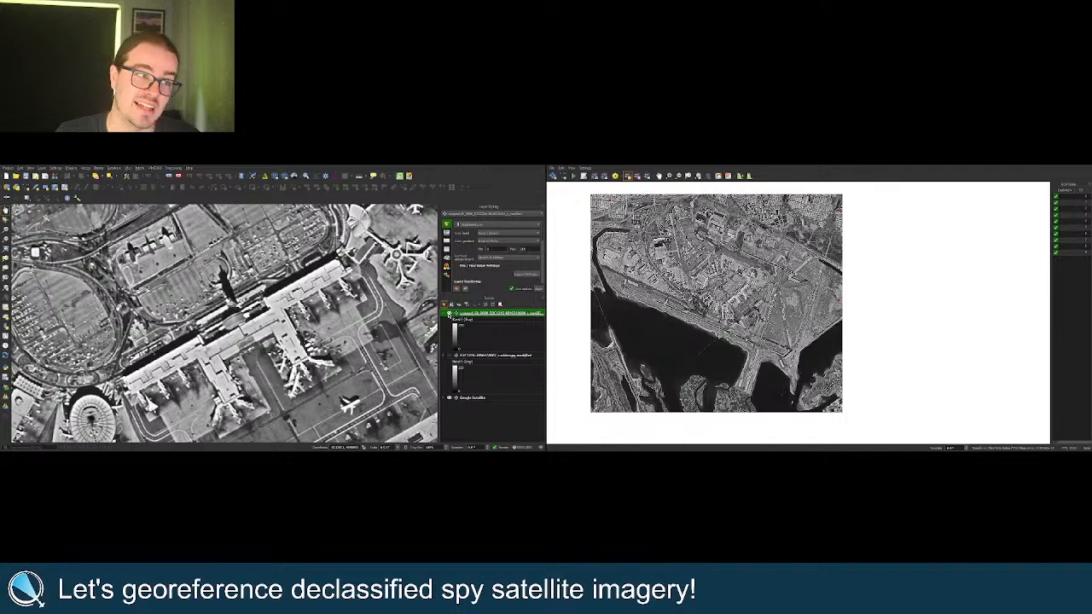
pyautogui.click(448, 314)
pyautogui.click(449, 314)
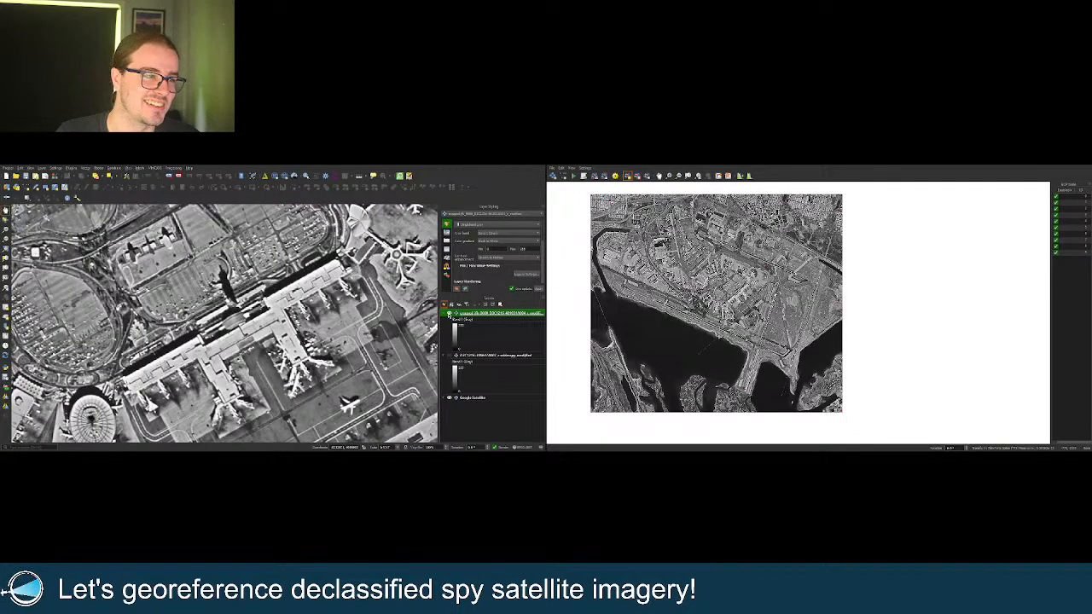
pyautogui.click(449, 315)
pyautogui.click(448, 315)
pyautogui.moveTo(123, 403); pyautogui.dragTo(204, 315)
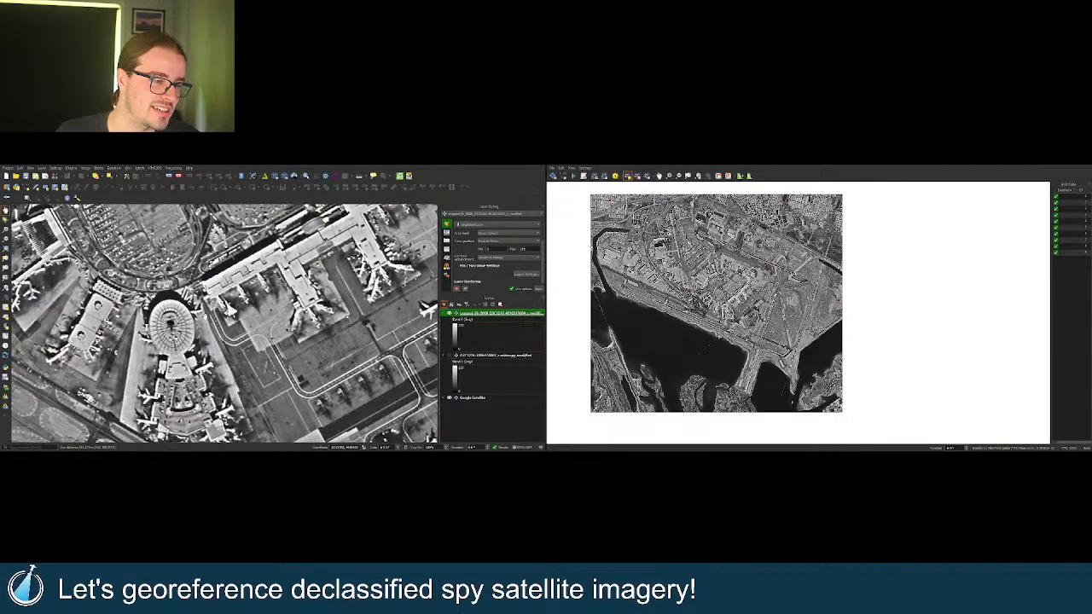
pyautogui.scroll(4, 232, 314)
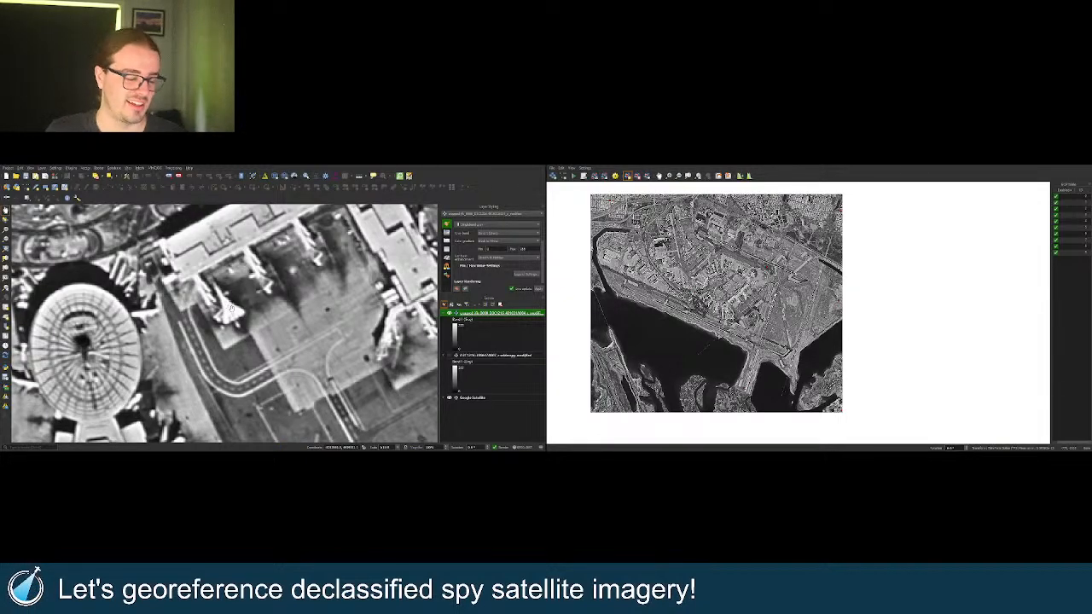
pyautogui.scroll(-4, 243, 335)
pyautogui.scroll(4, 242, 334)
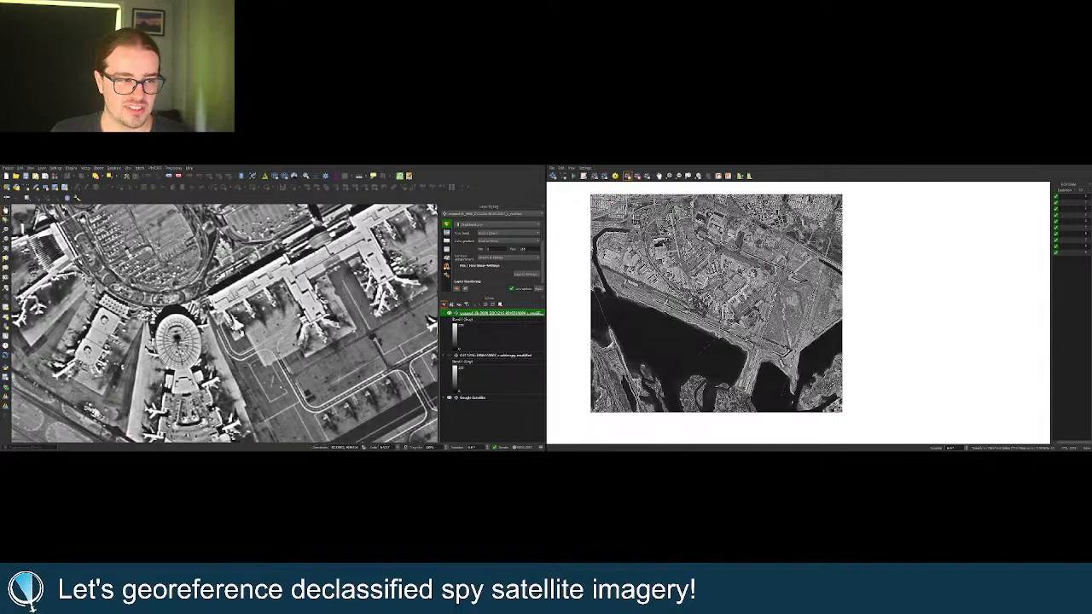
pyautogui.moveTo(248, 335); pyautogui.dragTo(224, 366)
pyautogui.scroll(-3, 224, 362)
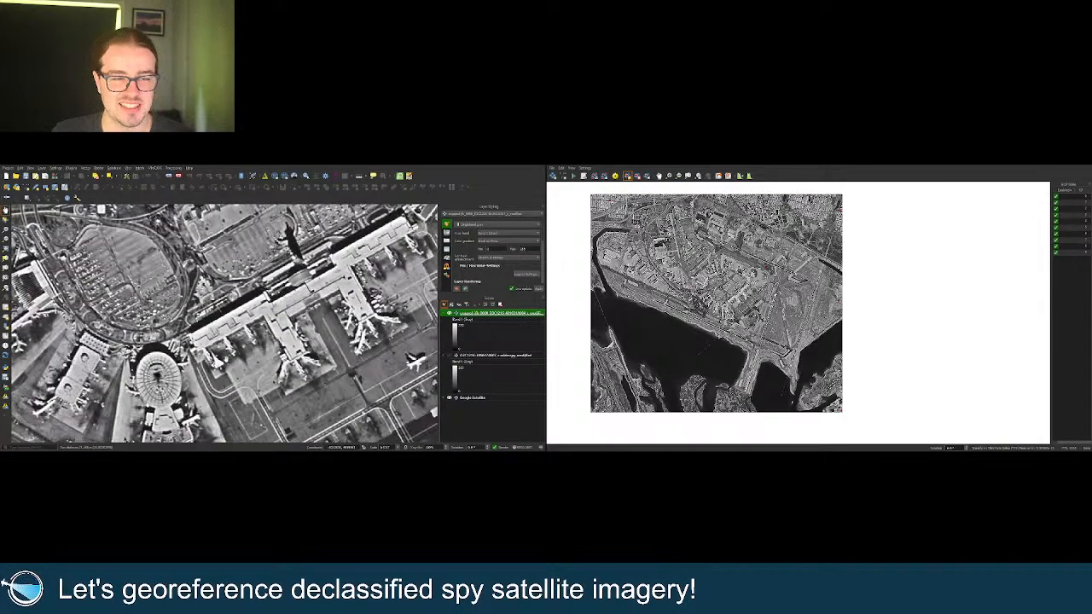
pyautogui.scroll(4, 217, 324)
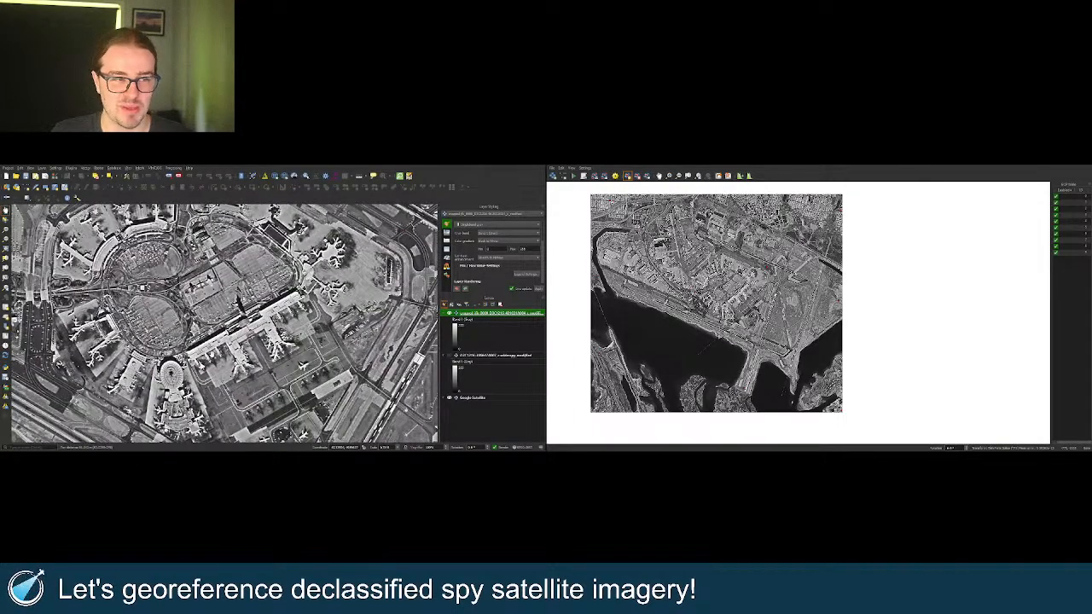
pyautogui.moveTo(229, 331); pyautogui.dragTo(236, 341)
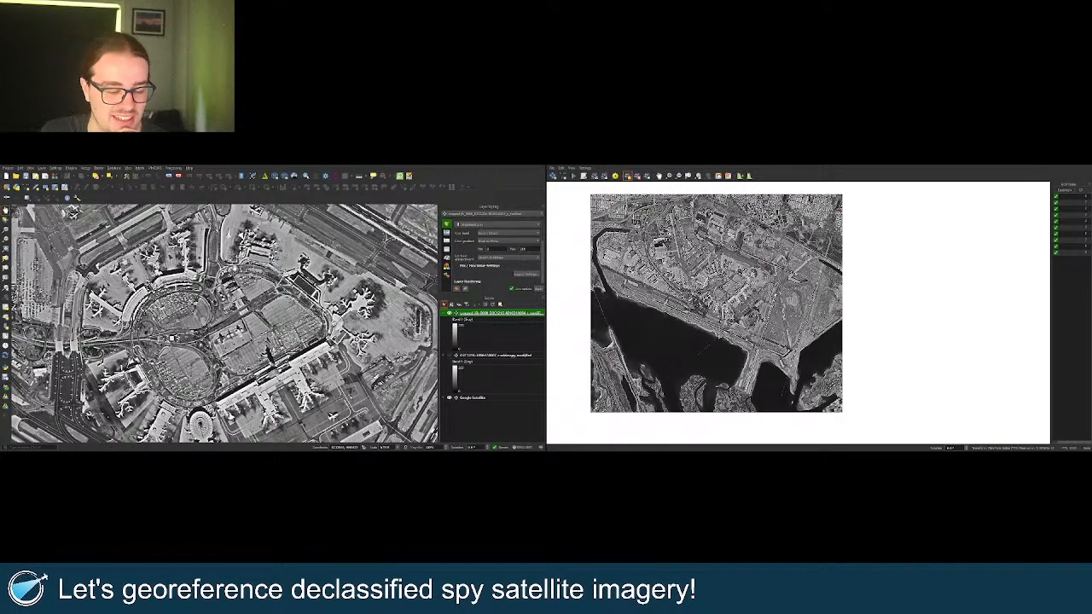
pyautogui.scroll(-1, 235, 267)
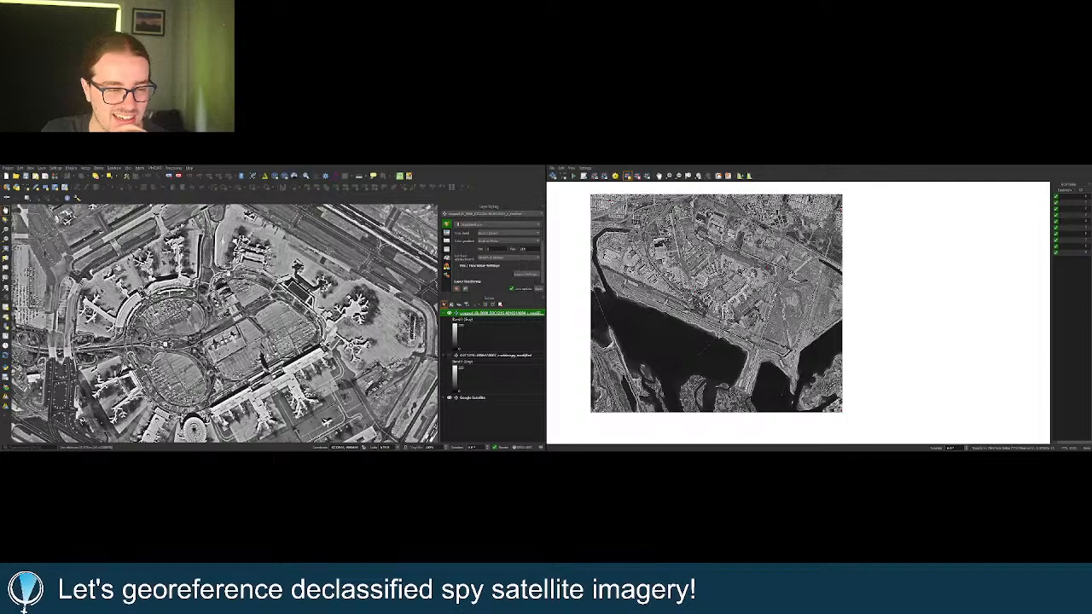
pyautogui.scroll(4, 228, 270)
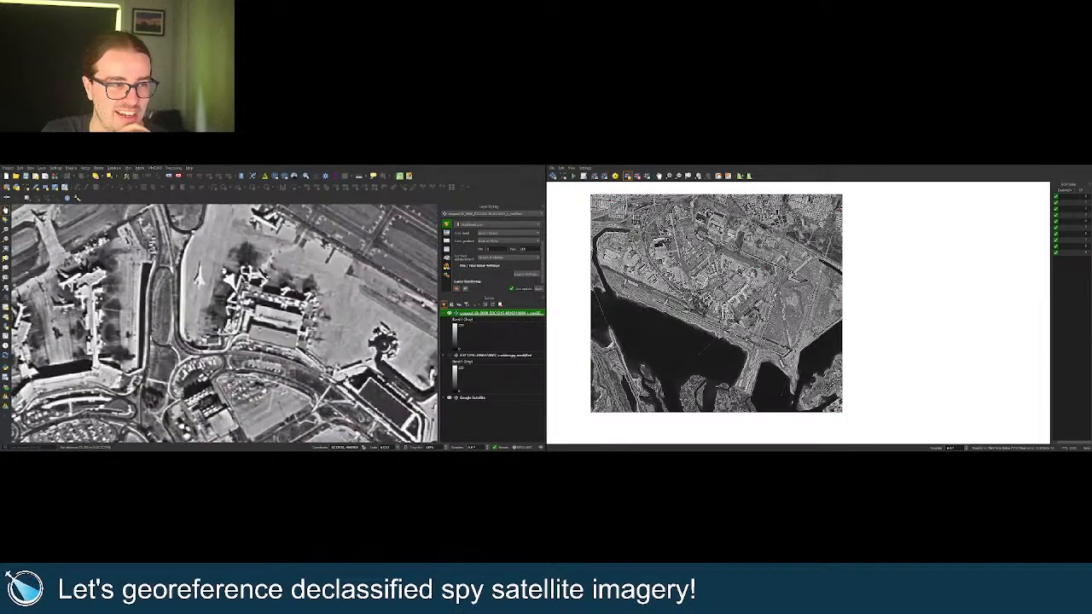
pyautogui.moveTo(223, 271); pyautogui.dragTo(224, 295)
pyautogui.scroll(1, 221, 294)
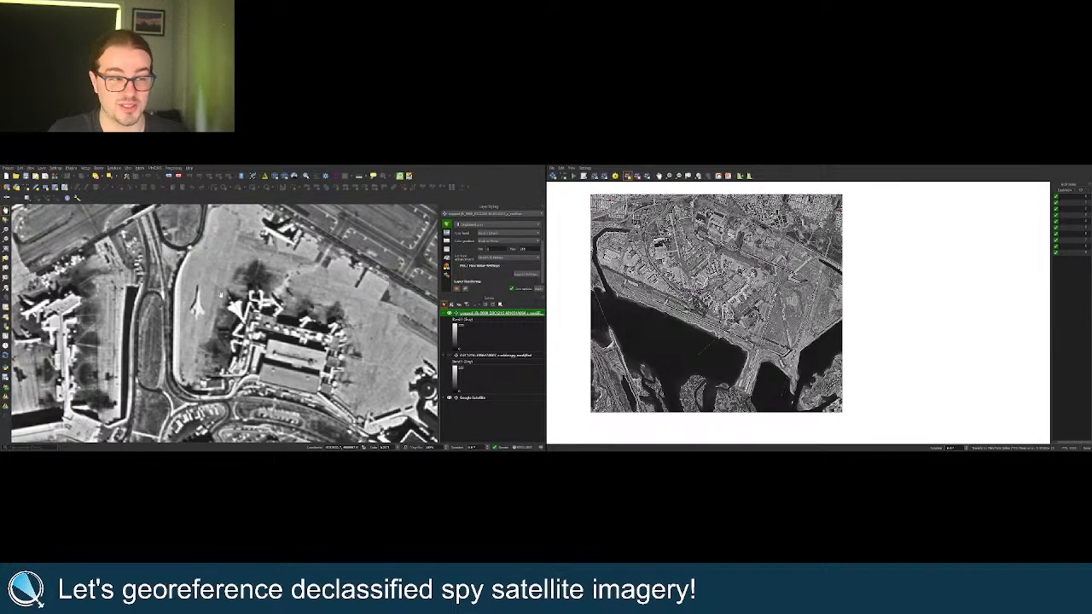
pyautogui.moveTo(221, 295); pyautogui.dragTo(223, 330)
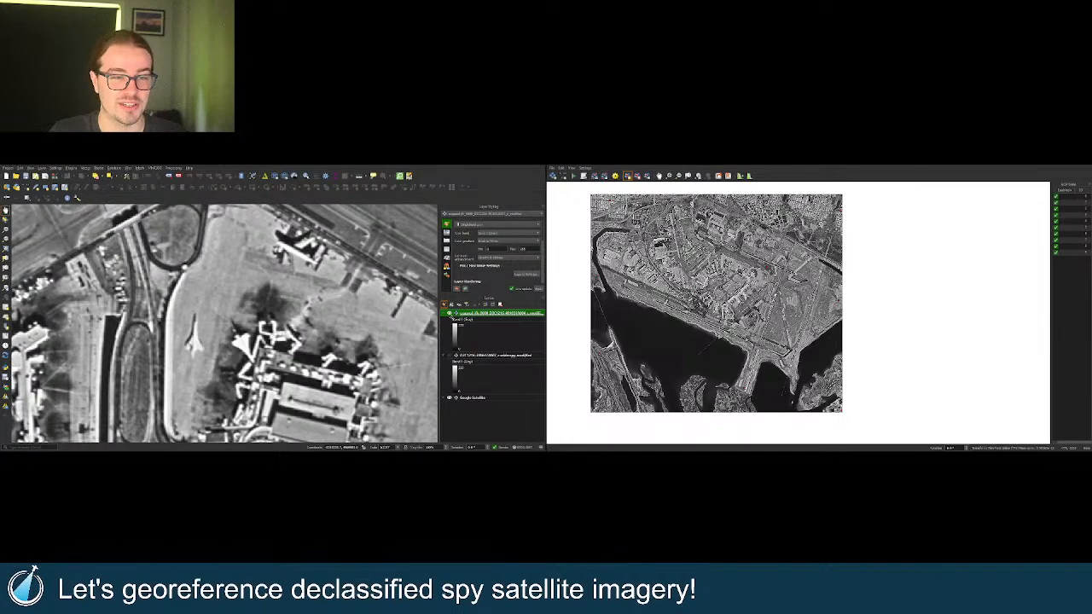
# Toggle the spy-image layer on and off repeatedly to compare it with Google Satellite.
pyautogui.click(449, 314)
pyautogui.click(449, 314)
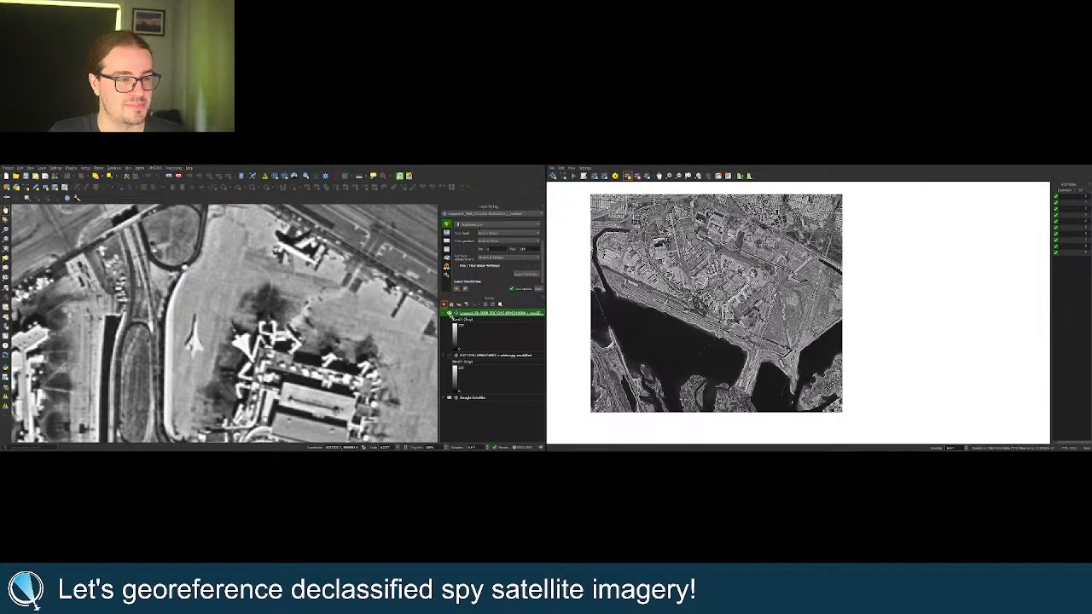
pyautogui.click(450, 314)
pyautogui.click(450, 314)
pyautogui.click(449, 314)
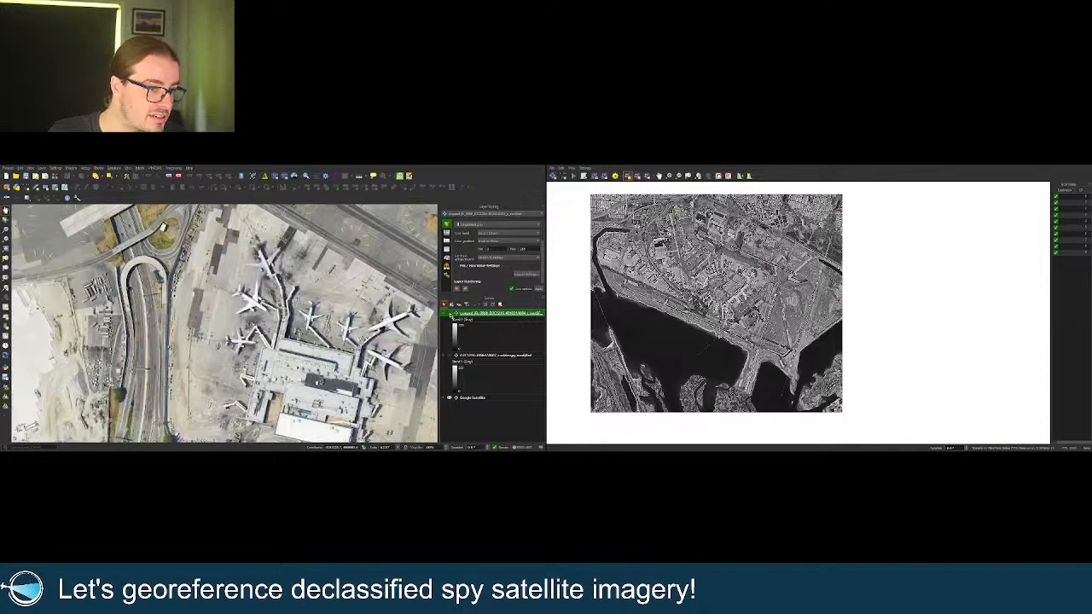
pyautogui.click(449, 314)
pyautogui.click(450, 314)
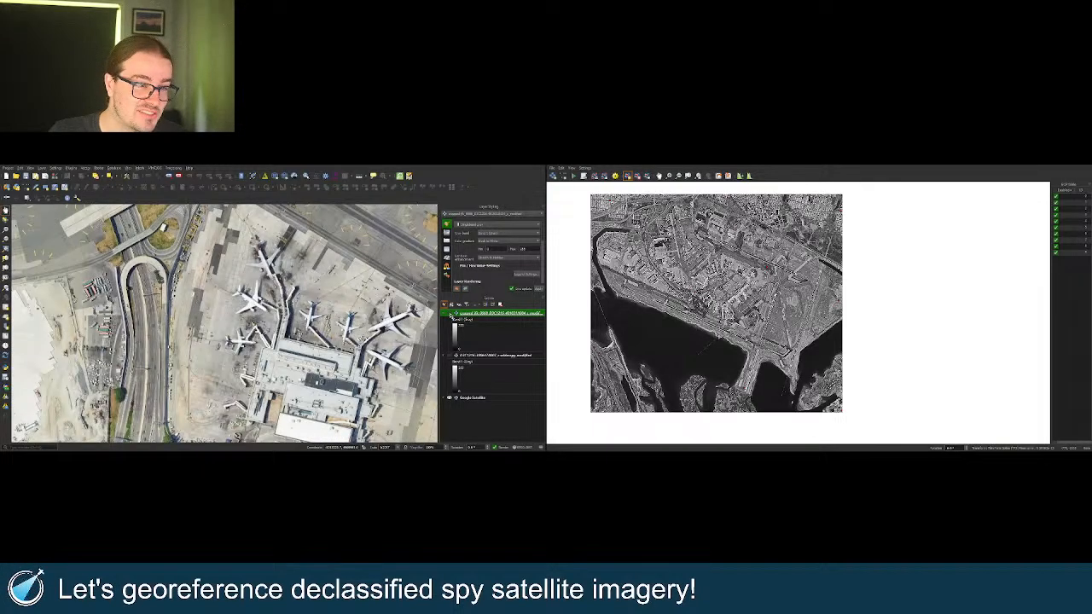
pyautogui.click(449, 314)
pyautogui.click(450, 314)
pyautogui.click(449, 314)
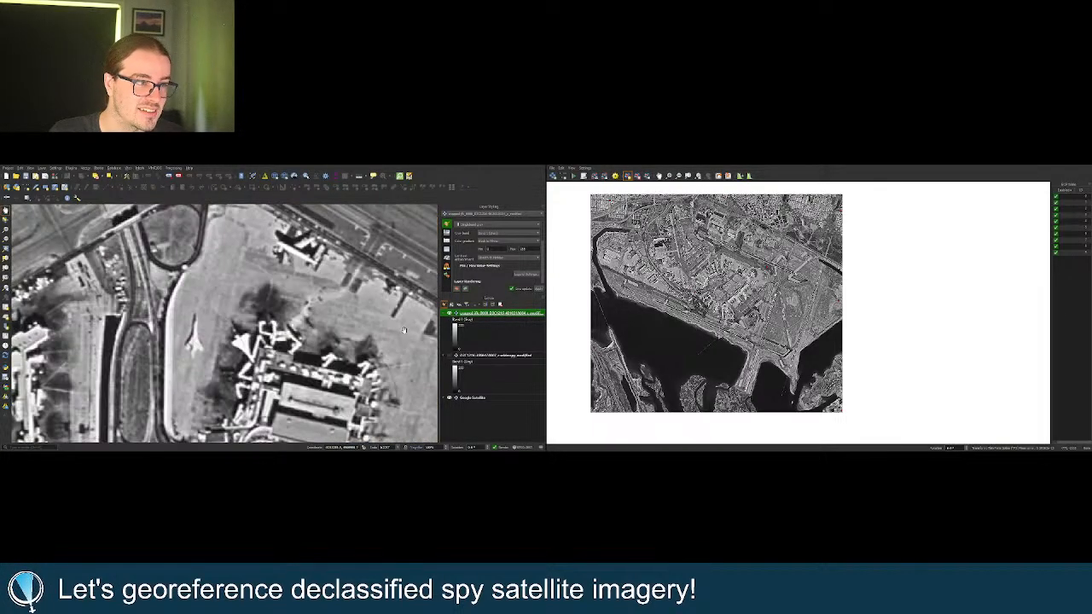
# Compare the layers over the hangars, then hide the spy layer and zoom to its full extent.
pyautogui.scroll(-5, 317, 328)
pyautogui.scroll(3, 298, 266)
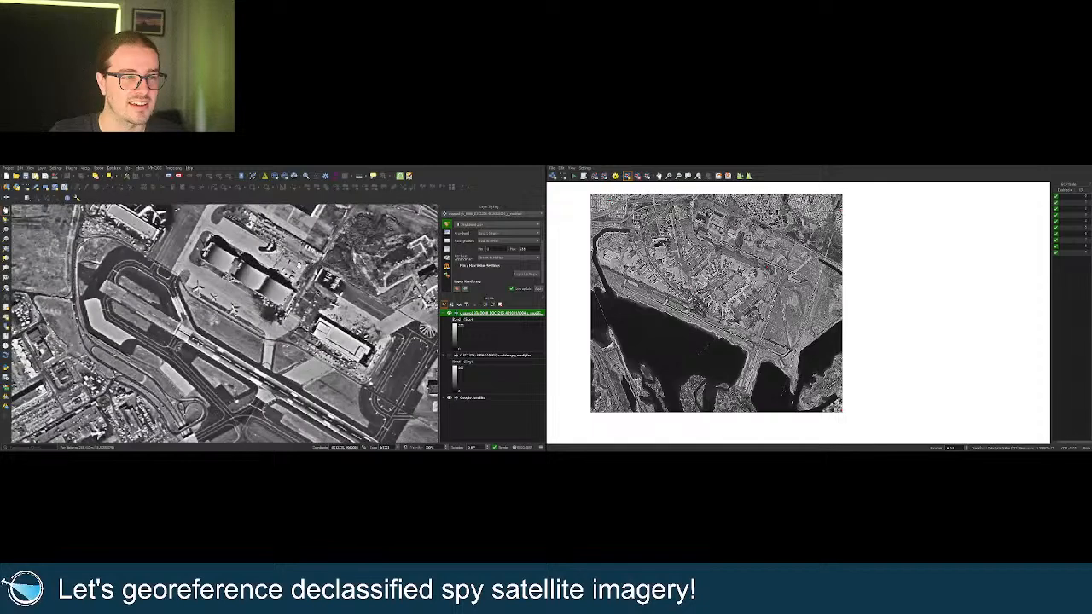
pyautogui.moveTo(270, 265); pyautogui.dragTo(268, 287)
pyautogui.scroll(1, 268, 287)
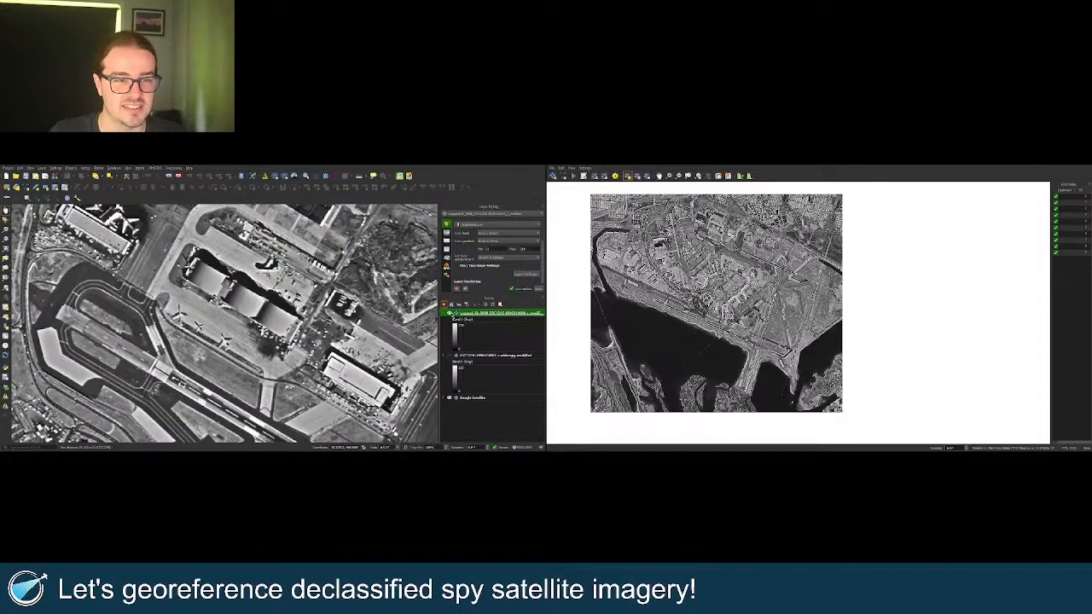
pyautogui.click(450, 314)
pyautogui.click(450, 314)
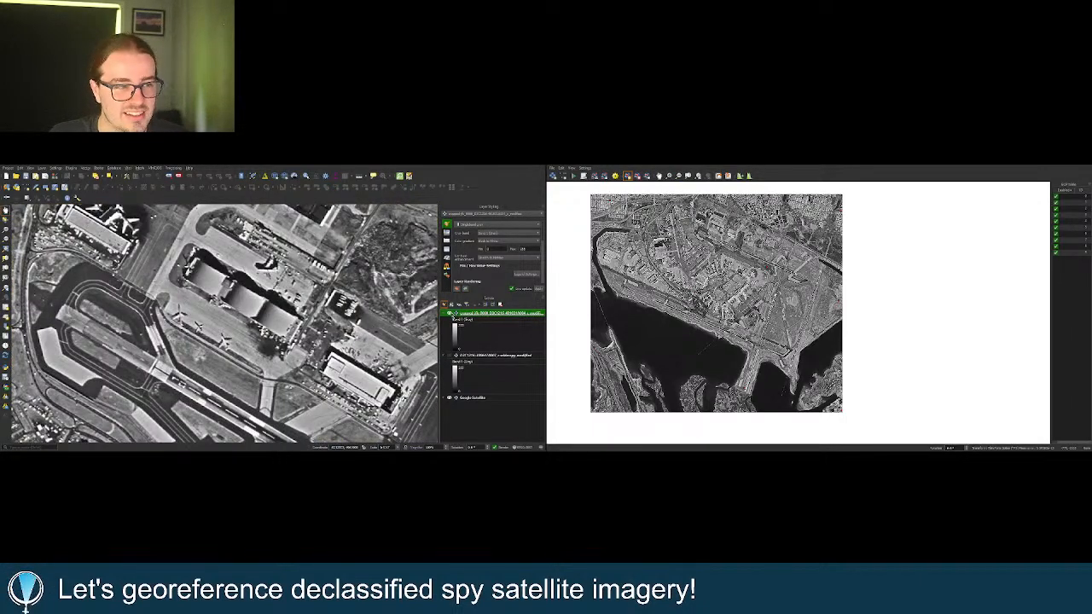
pyautogui.click(449, 314)
pyautogui.scroll(-5, 411, 319)
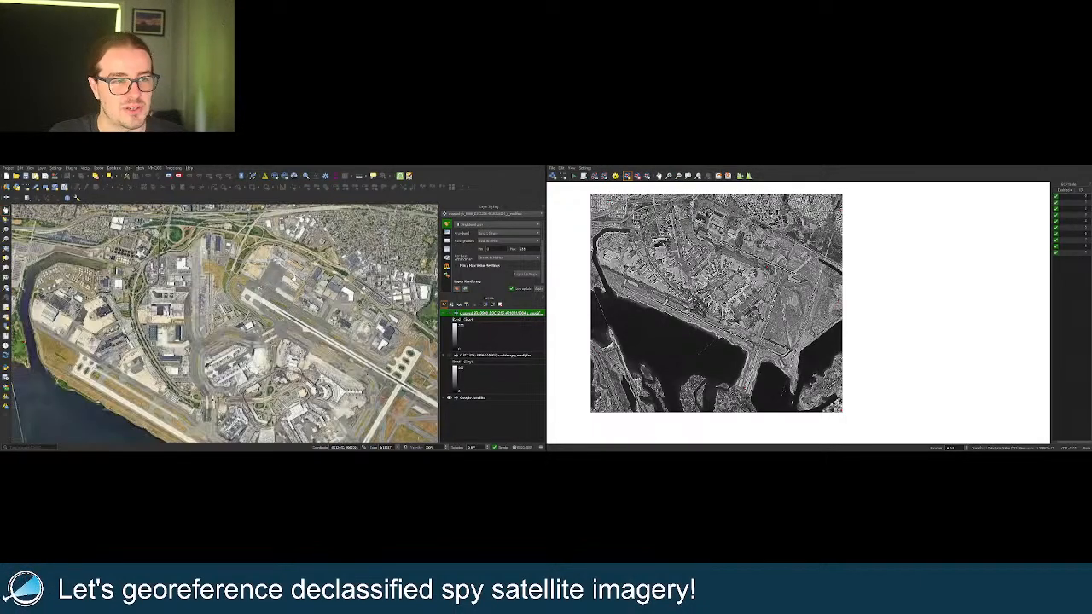
pyautogui.rightClick(475, 315)
pyautogui.click(477, 320)
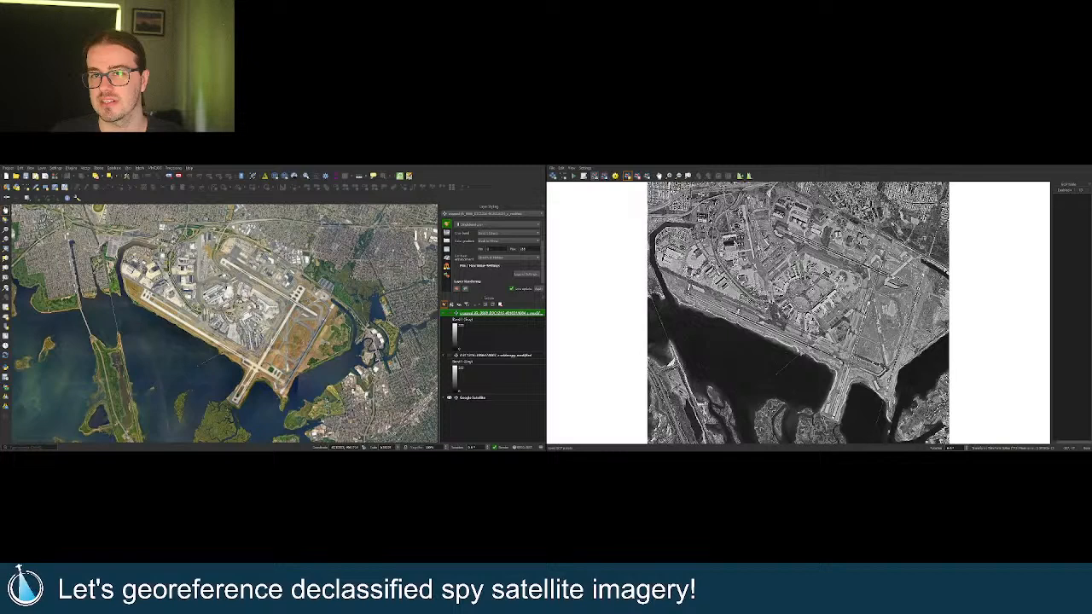
# Load the saved ground control points file for the second spy image.
pyautogui.doubleClick(640, 227)
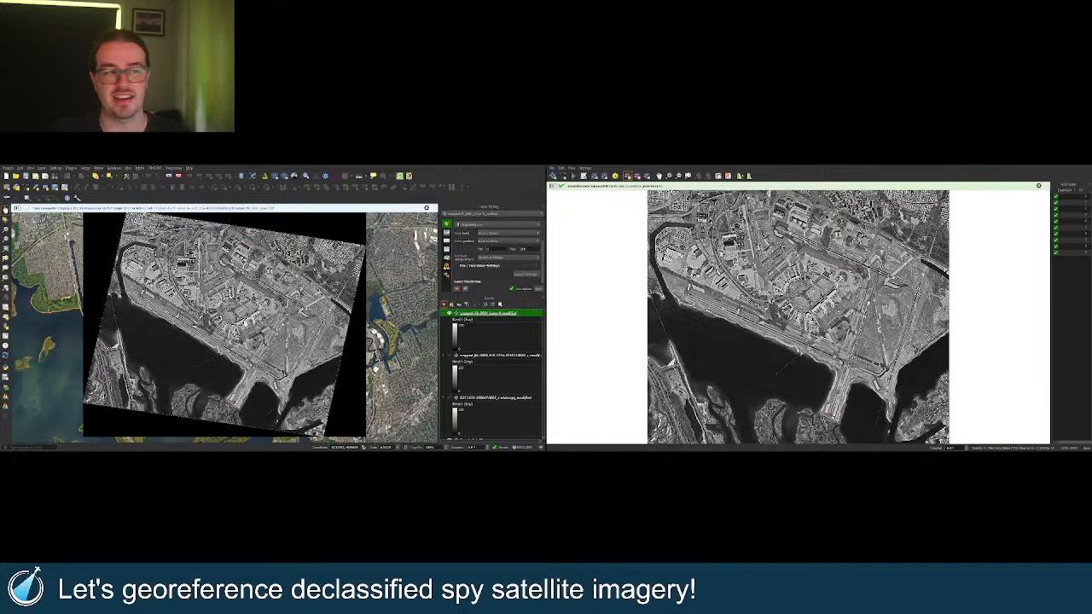
# Show the second spy image and toggle the top image repeatedly to compare them over the runways.
pyautogui.click(449, 356)
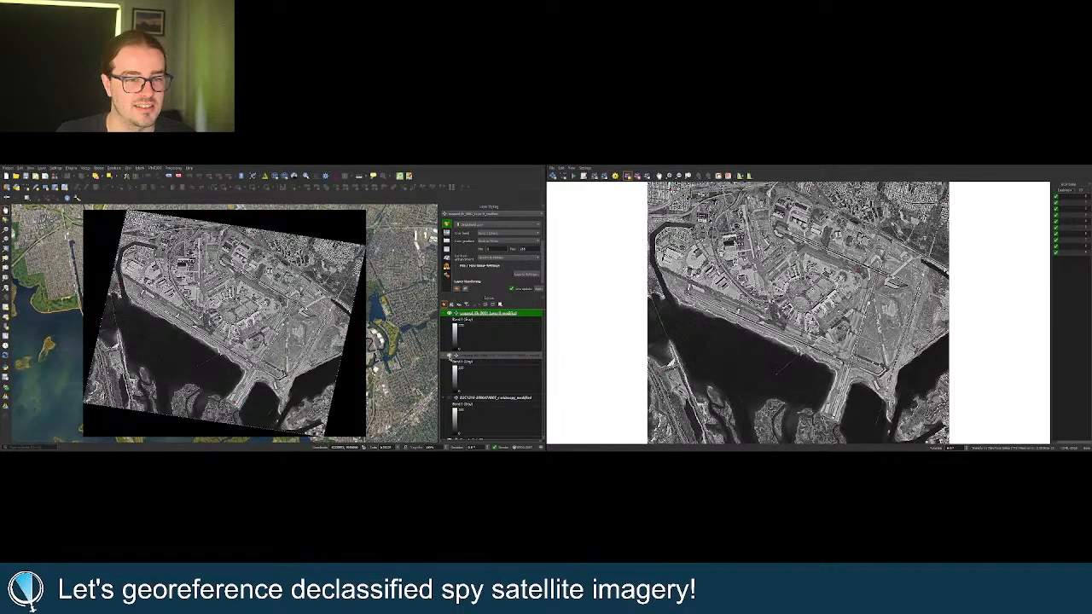
pyautogui.click(449, 313)
pyautogui.click(450, 313)
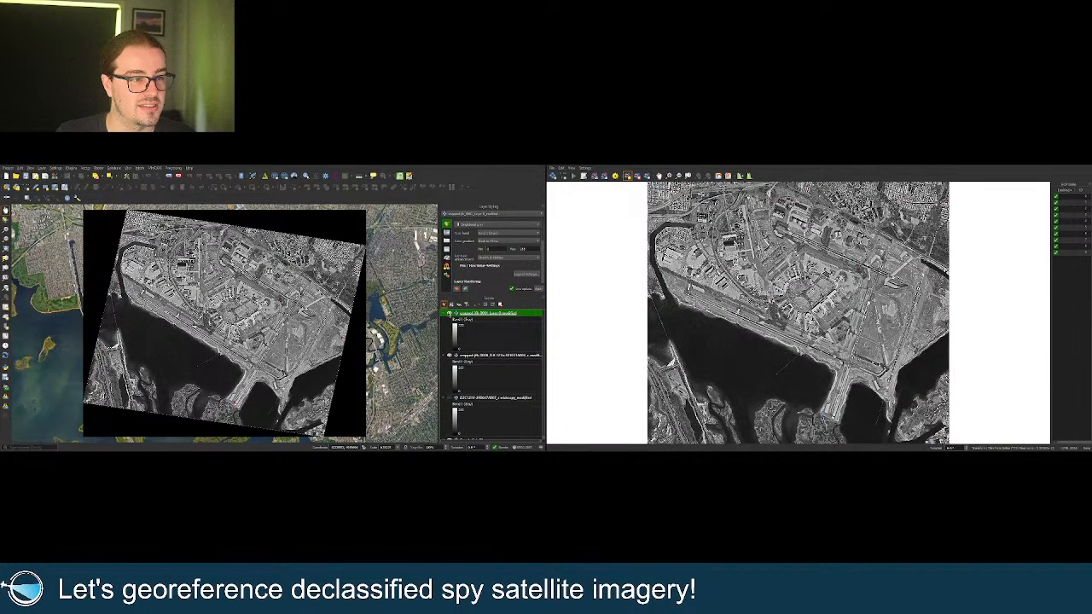
pyautogui.click(449, 314)
pyautogui.scroll(3, 321, 370)
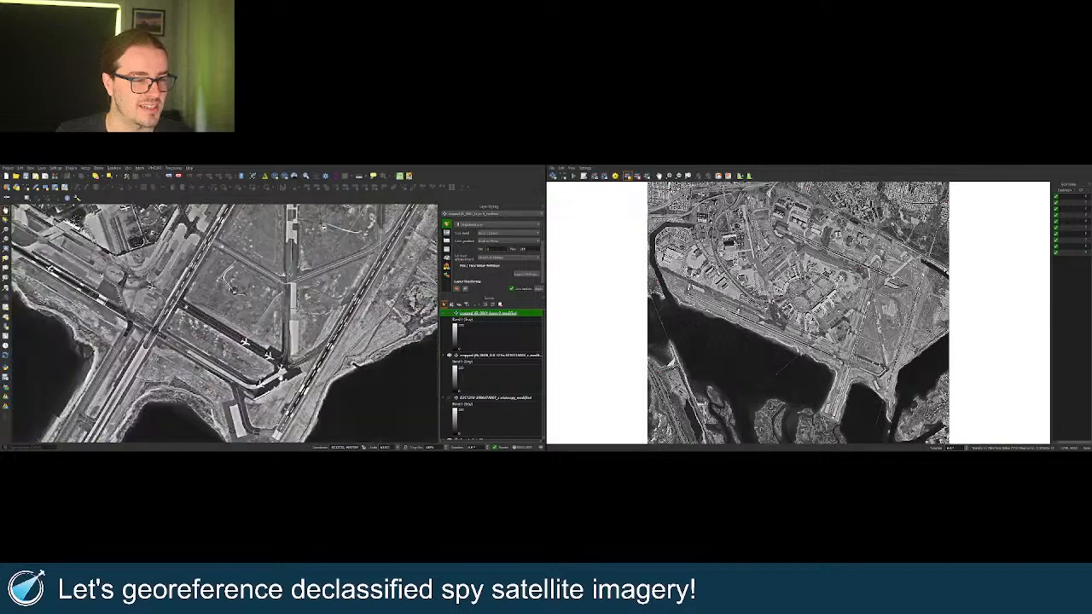
pyautogui.scroll(2, 242, 365)
pyautogui.click(449, 314)
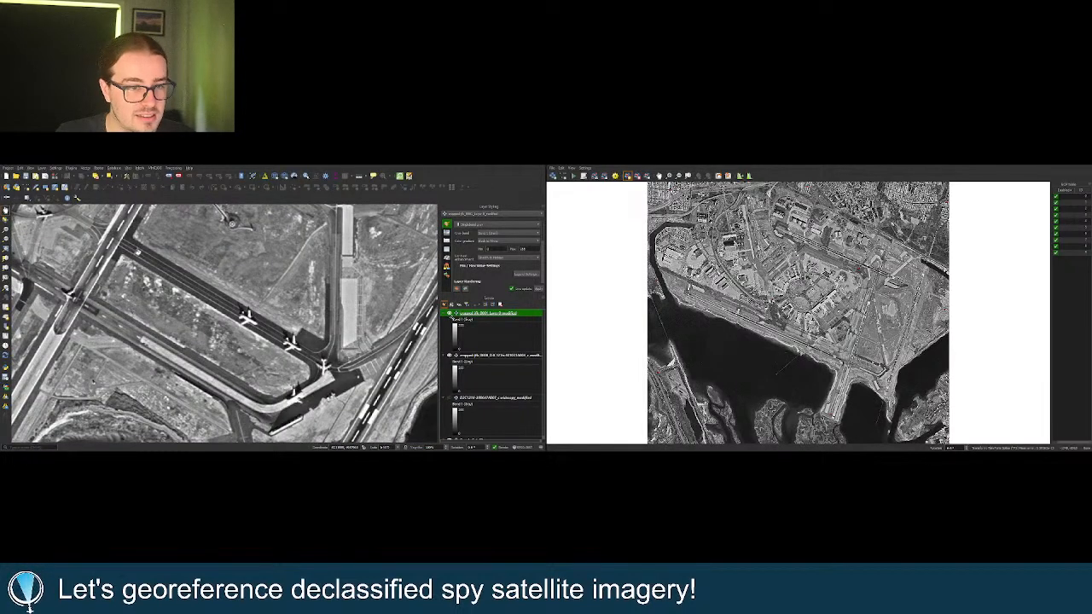
pyautogui.click(449, 314)
pyautogui.click(449, 314)
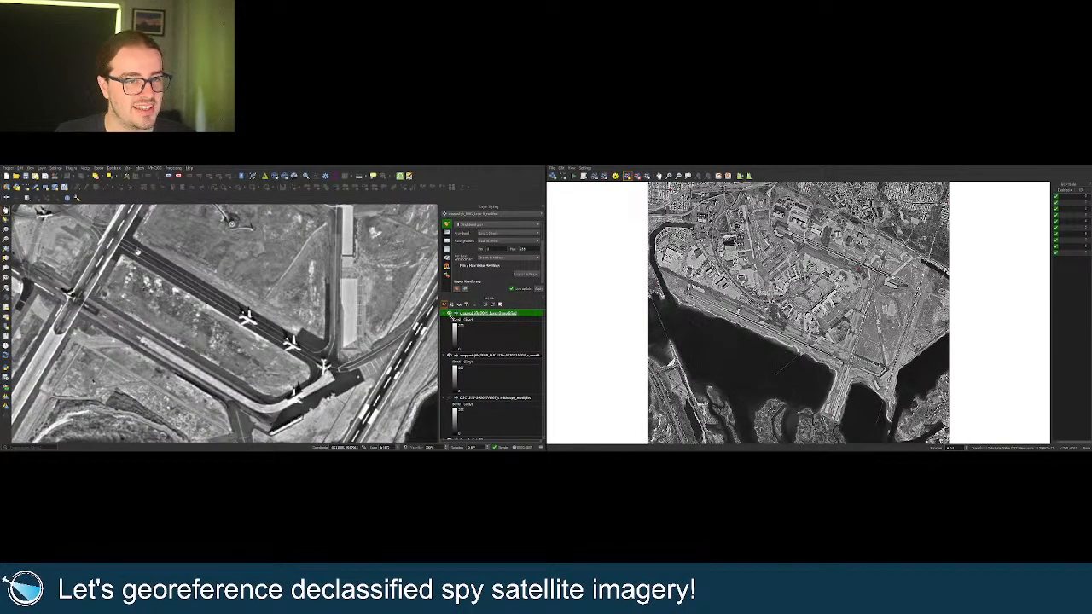
pyautogui.click(450, 314)
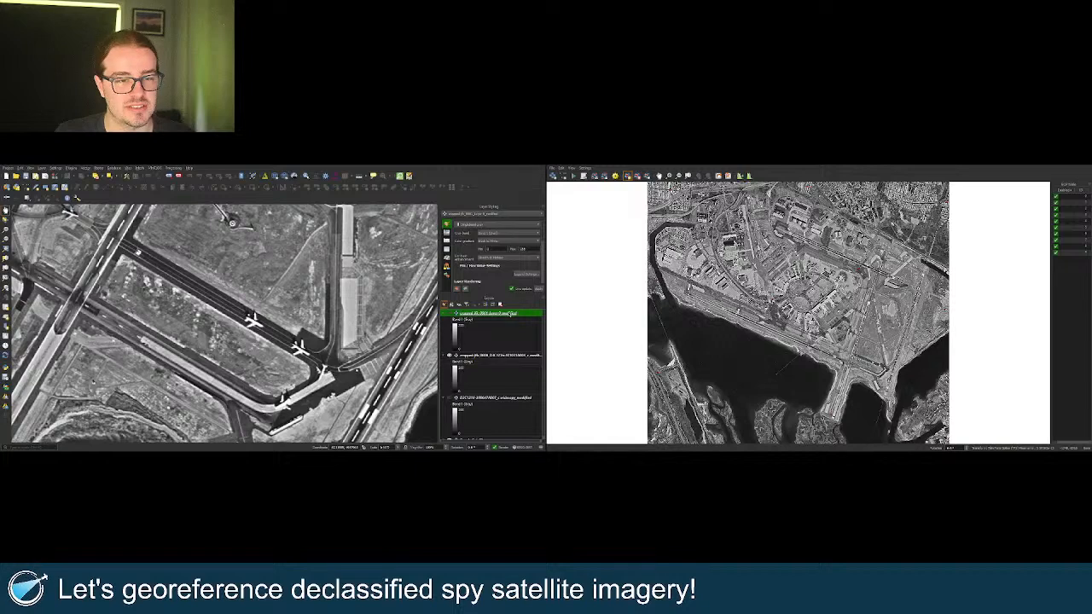
# Collapse the layer legends into compact rows and toggle each spy image against the basemap.
pyautogui.click(493, 305)
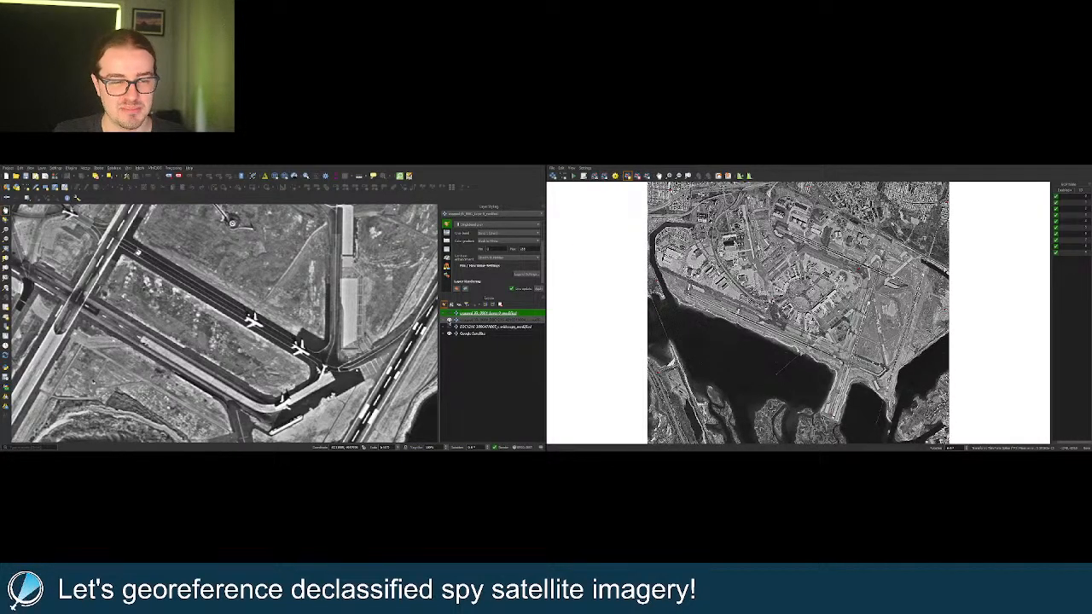
pyautogui.click(449, 320)
pyautogui.click(449, 321)
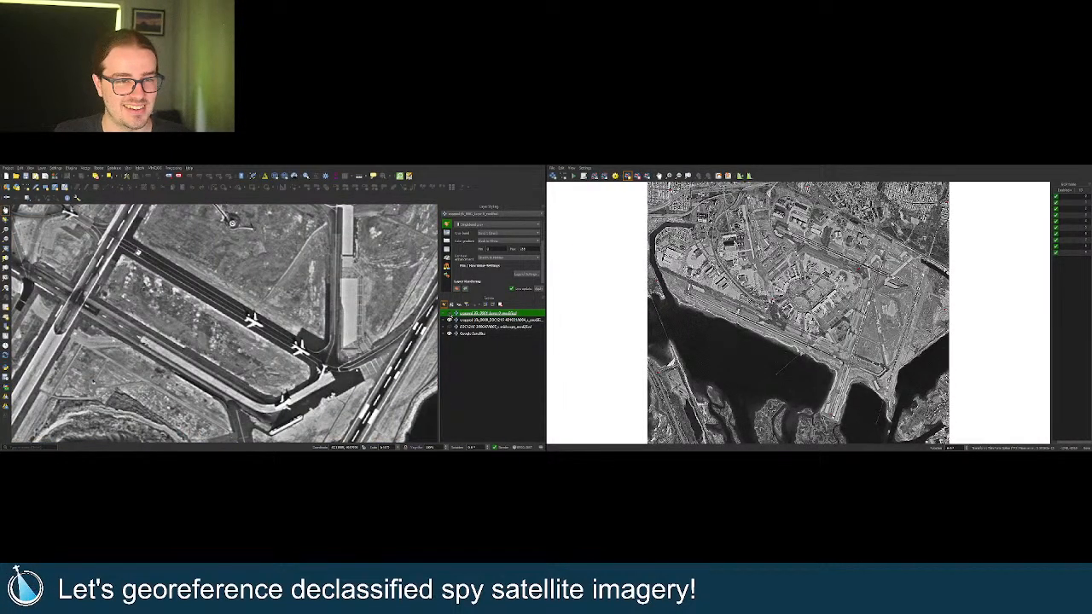
pyautogui.click(450, 321)
pyautogui.click(449, 314)
pyautogui.click(449, 314)
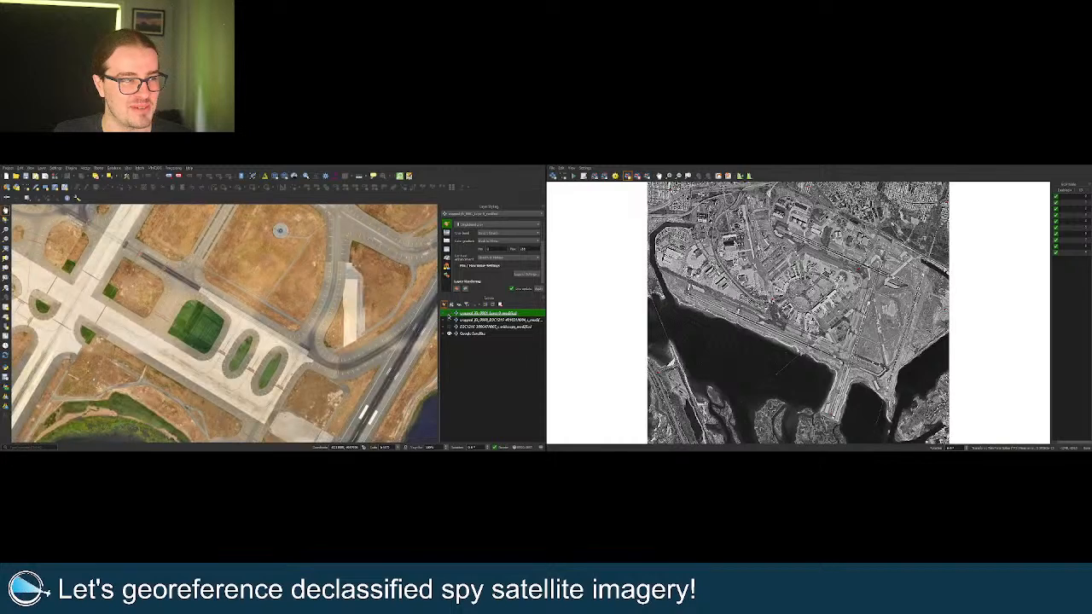
pyautogui.click(449, 314)
# Check the first image's alignment along the runways, recentre on the airport, and select the second layer.
pyautogui.moveTo(209, 339); pyautogui.dragTo(319, 365)
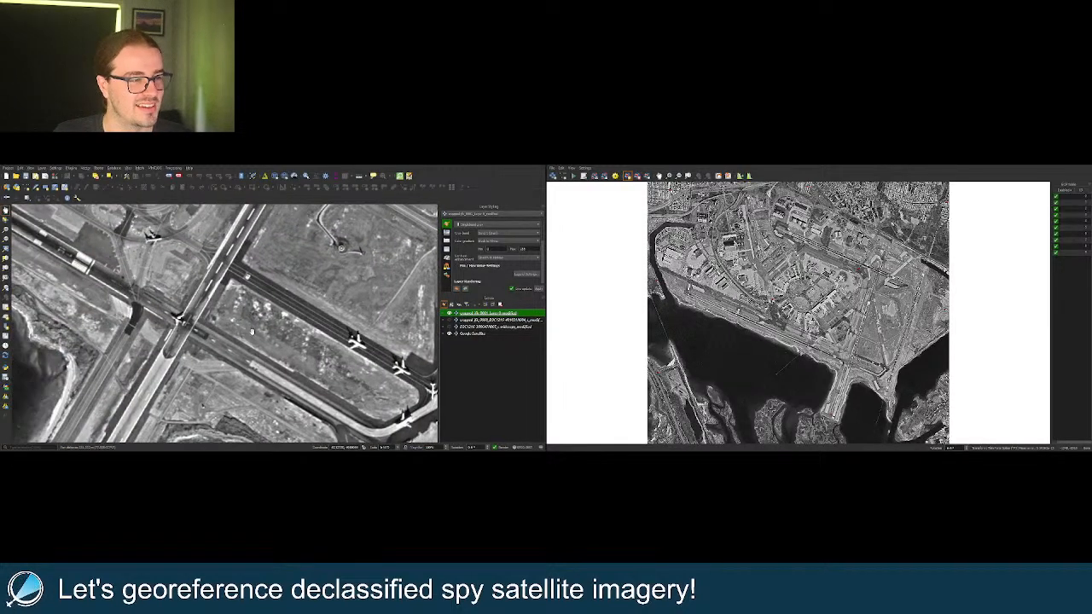
pyautogui.moveTo(247, 312); pyautogui.dragTo(253, 327)
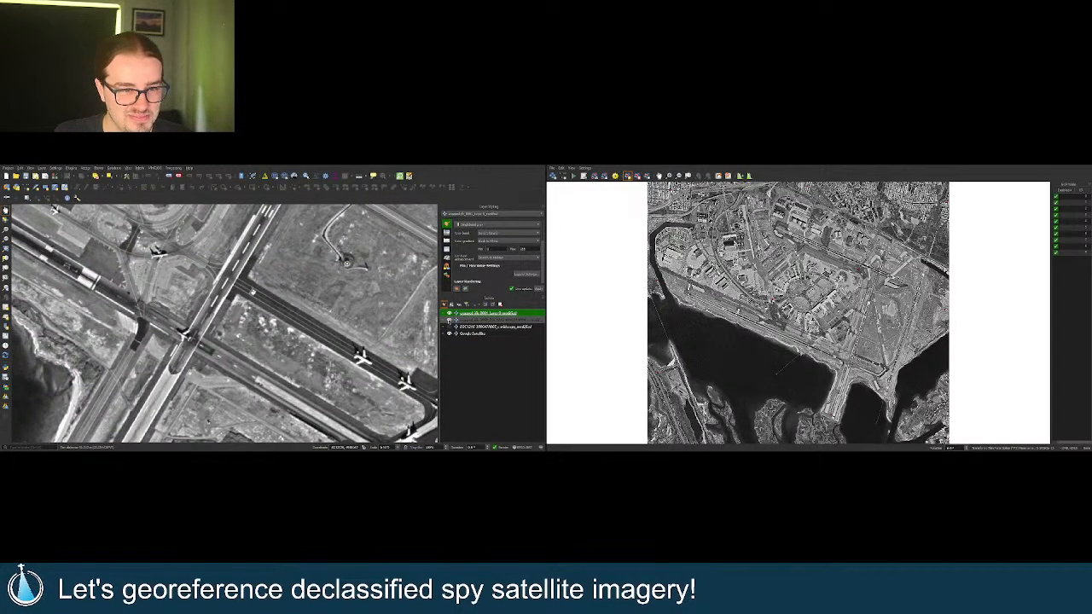
pyautogui.click(449, 314)
pyautogui.click(449, 314)
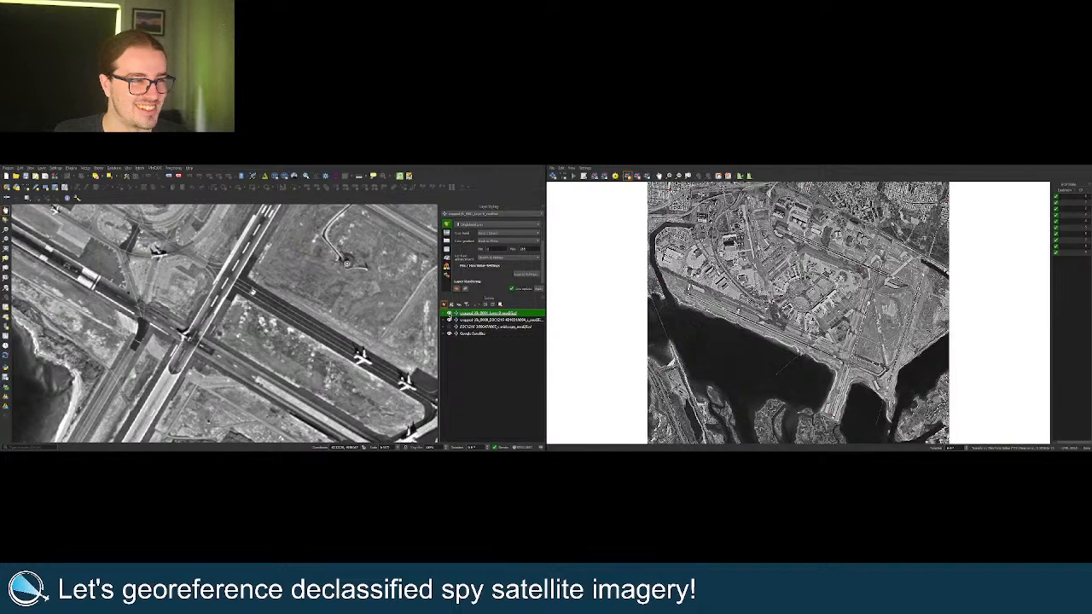
pyautogui.scroll(-5, 337, 341)
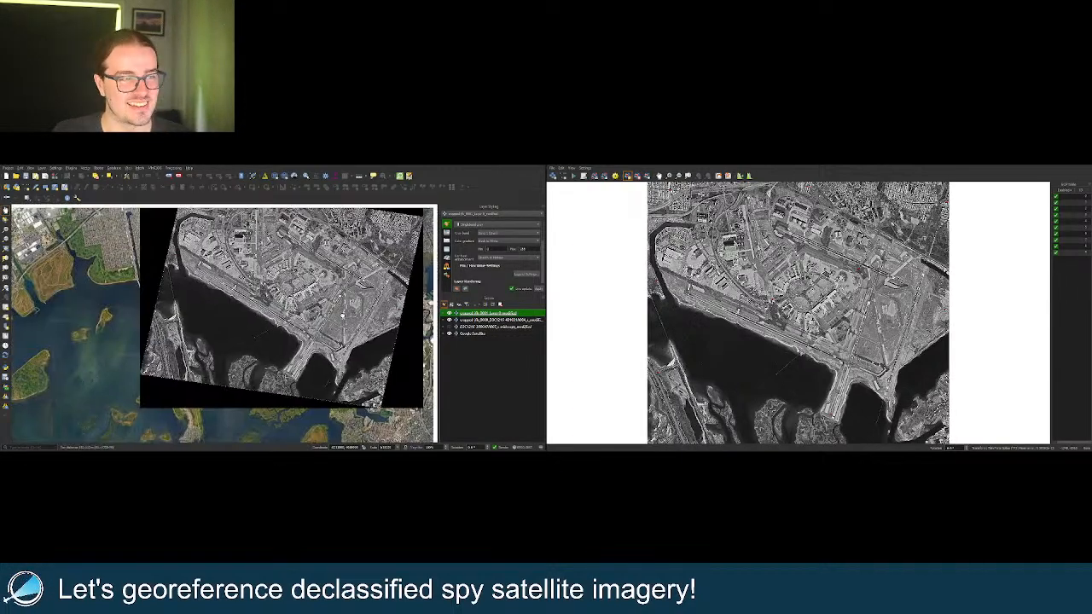
pyautogui.scroll(2, 351, 338)
pyautogui.moveTo(354, 339); pyautogui.dragTo(393, 330)
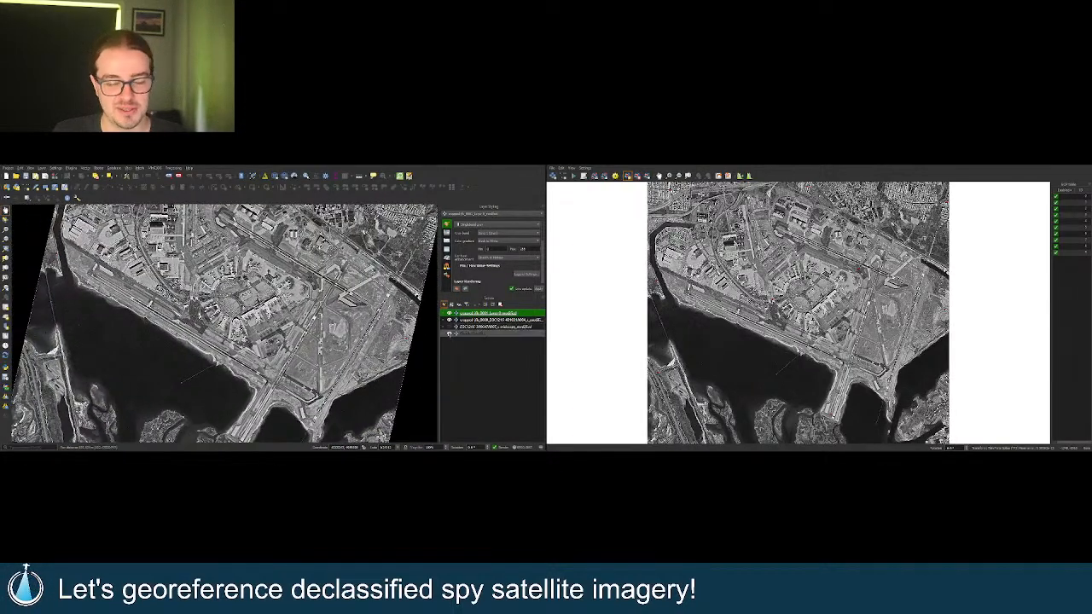
pyautogui.click(491, 320)
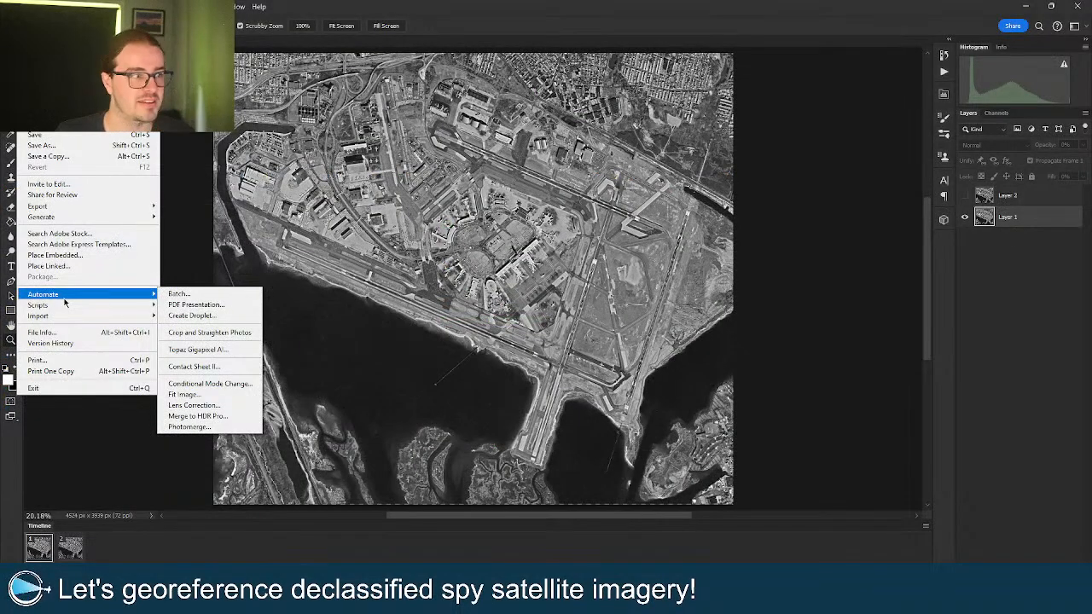
# Load the two cropped JFK TIFFs into one Photoshop layer stack with Load Files into Stack.
pyautogui.moveTo(64, 304)
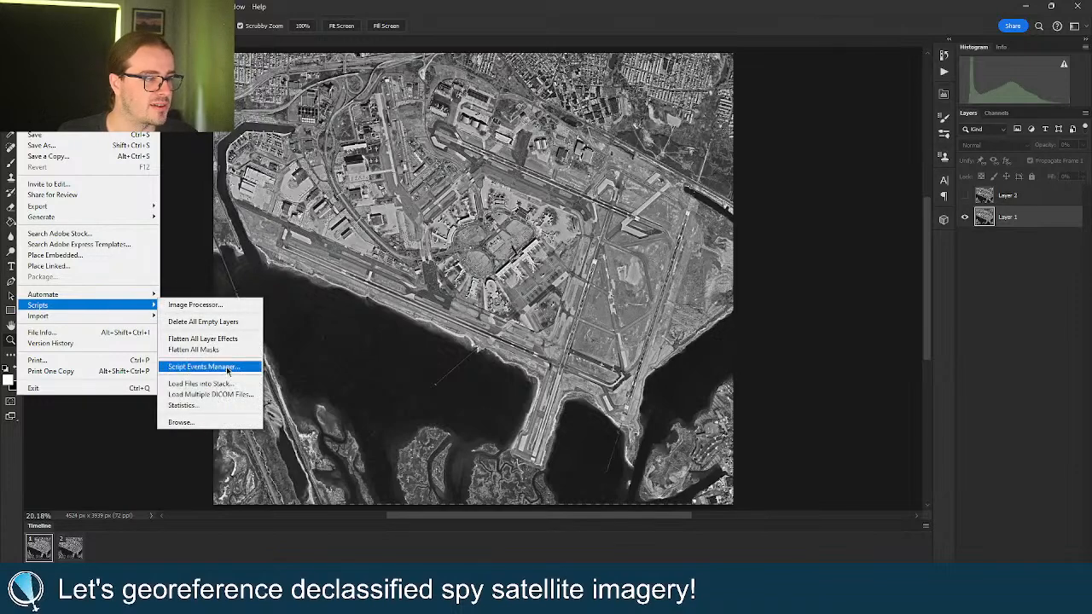
pyautogui.click(200, 385)
pyautogui.click(592, 260)
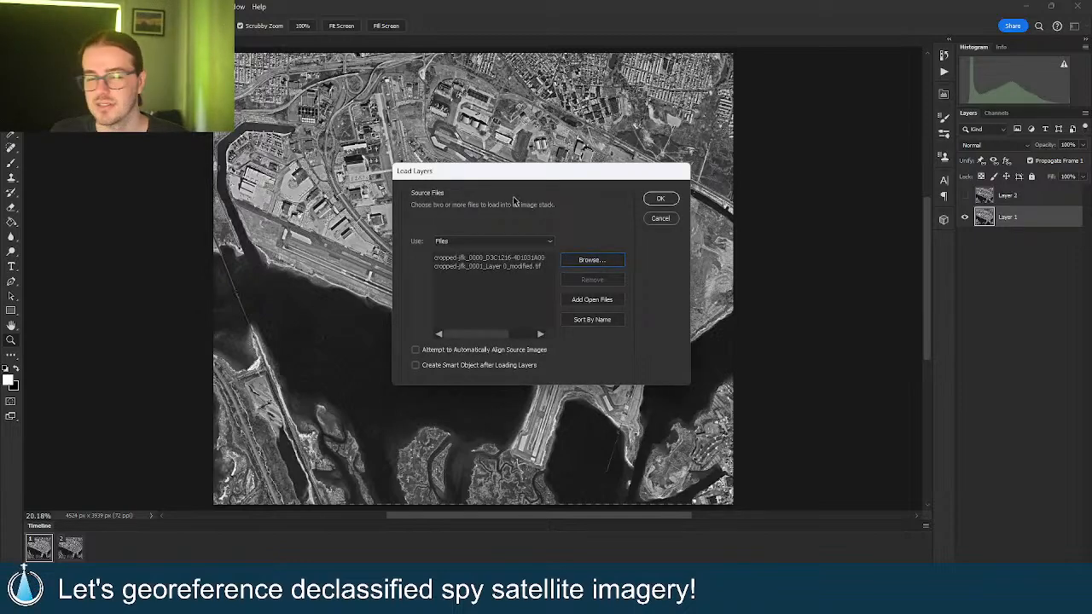
pyautogui.click(661, 198)
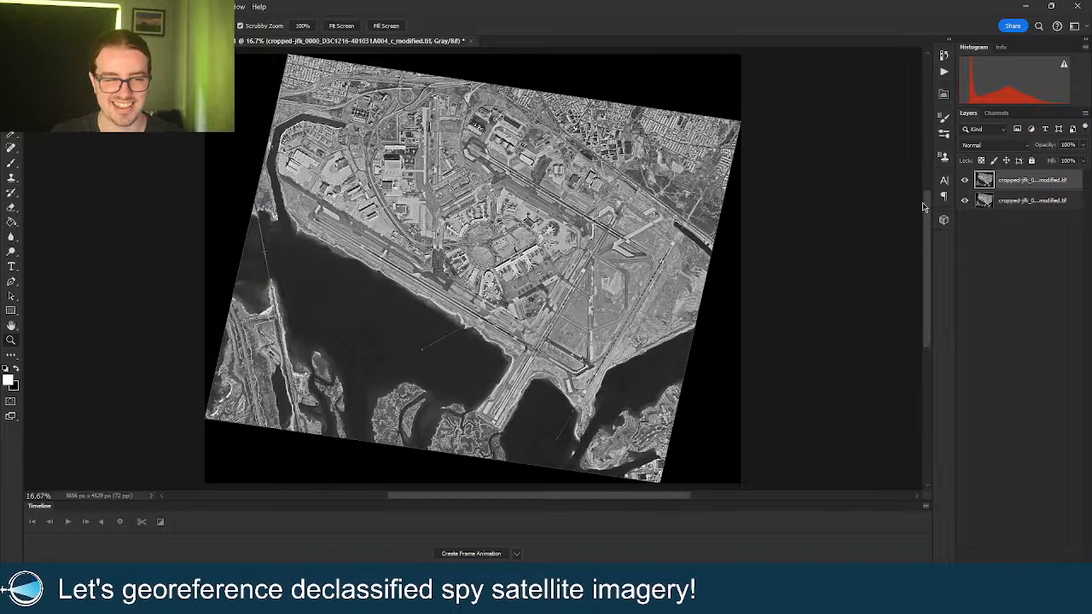
pyautogui.click(964, 180)
pyautogui.click(964, 180)
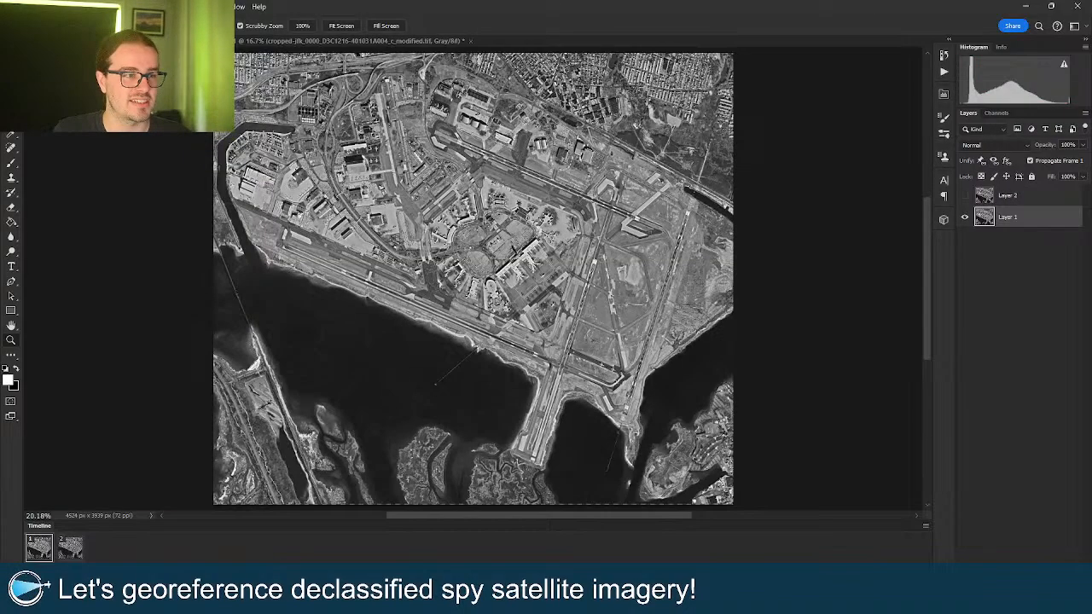
pyautogui.moveTo(493, 266); pyautogui.dragTo(517, 267)
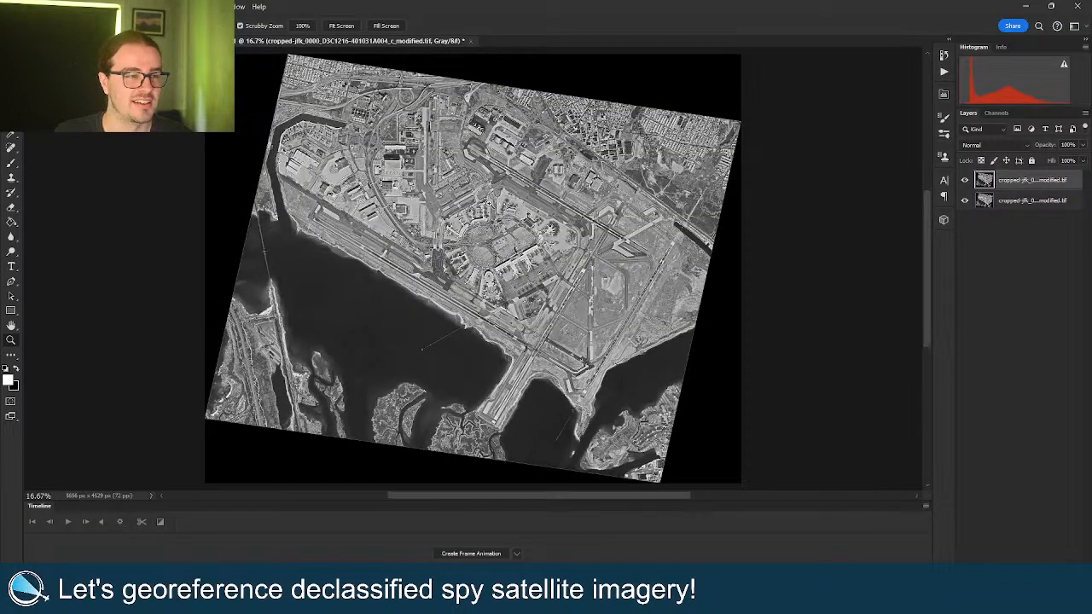
pyautogui.click(965, 181)
pyautogui.click(966, 181)
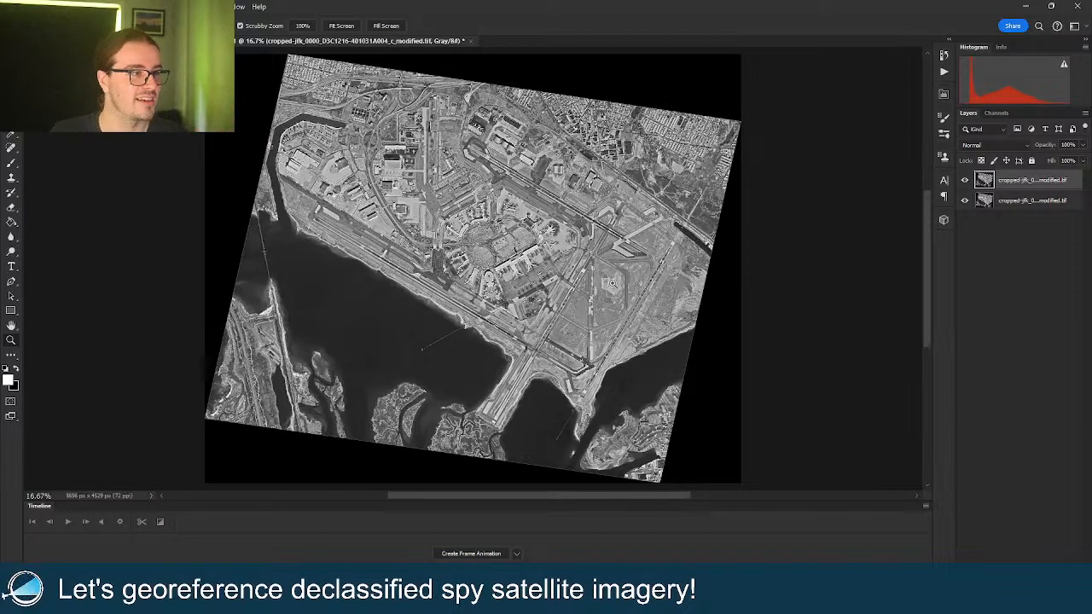
# Make a frame animation from the two layers, giving both frames a 1.0 second delay.
pyautogui.click(482, 553)
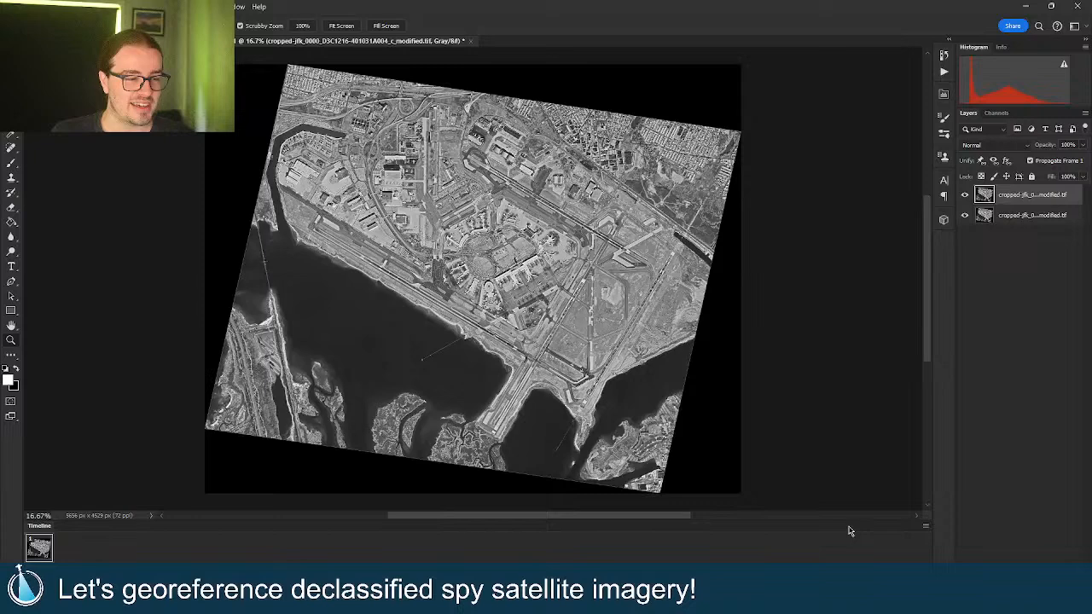
pyautogui.click(926, 525)
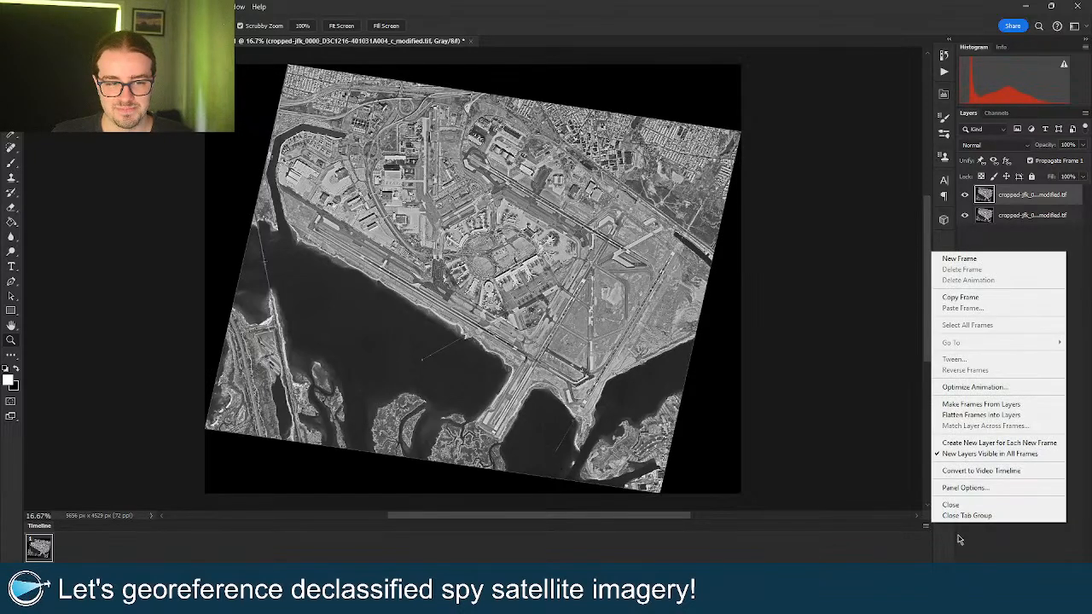
pyautogui.click(968, 405)
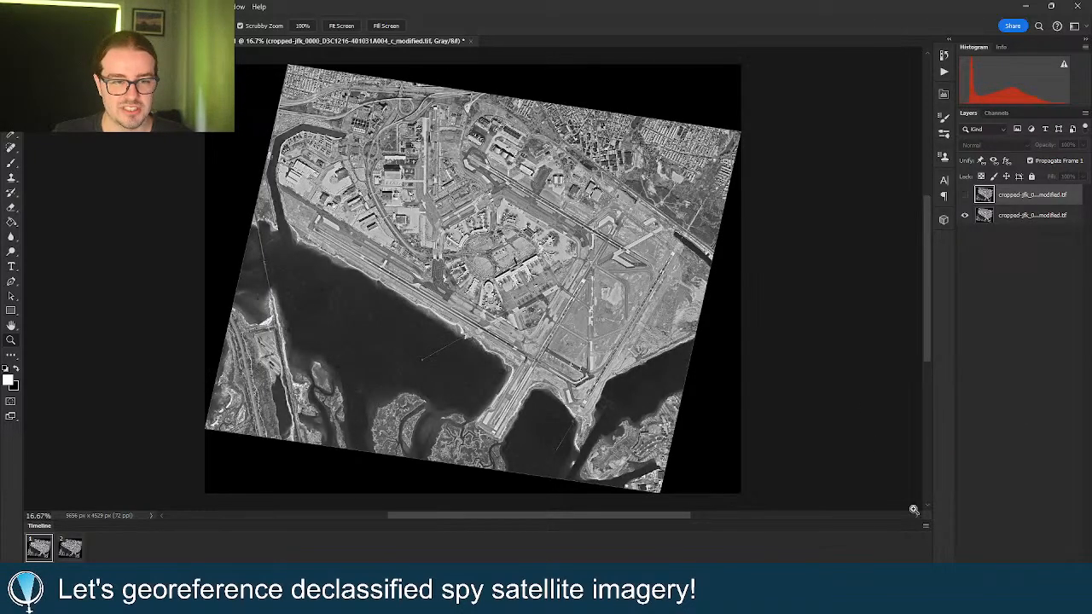
pyautogui.keyDown('shift'); pyautogui.click(75, 552); pyautogui.keyUp('shift')
pyautogui.click(39, 568)
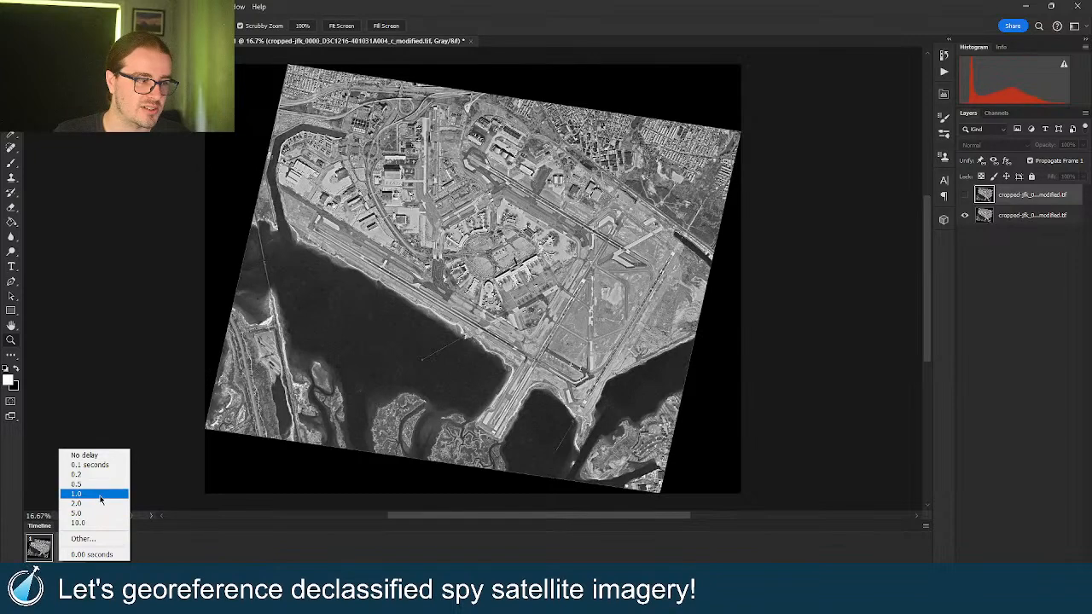
pyautogui.click(99, 503)
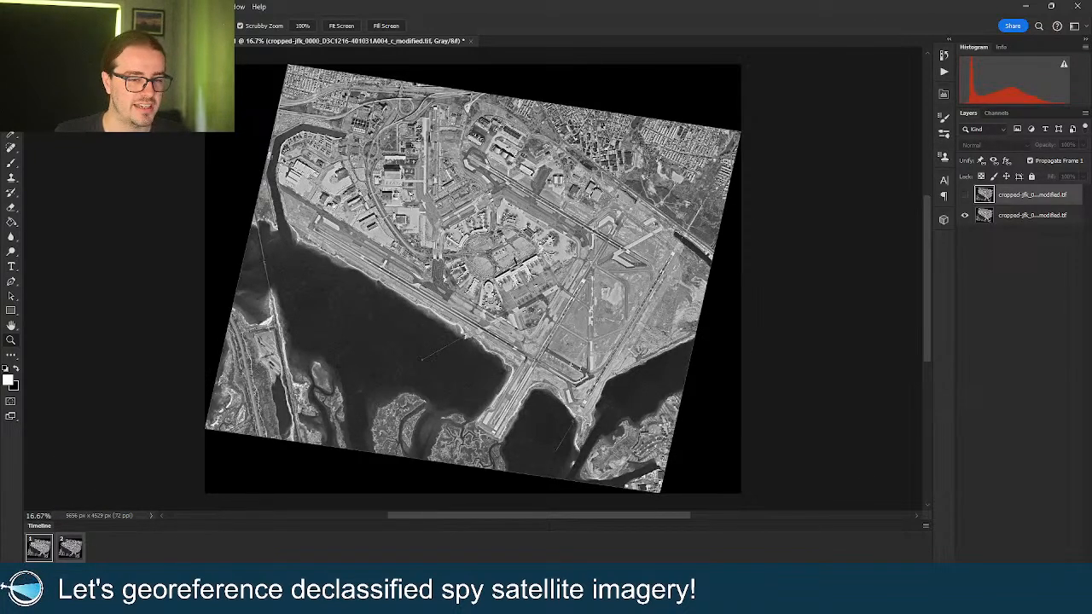
# Play the animation and zoom around the airport to preview it.
pyautogui.press('space')
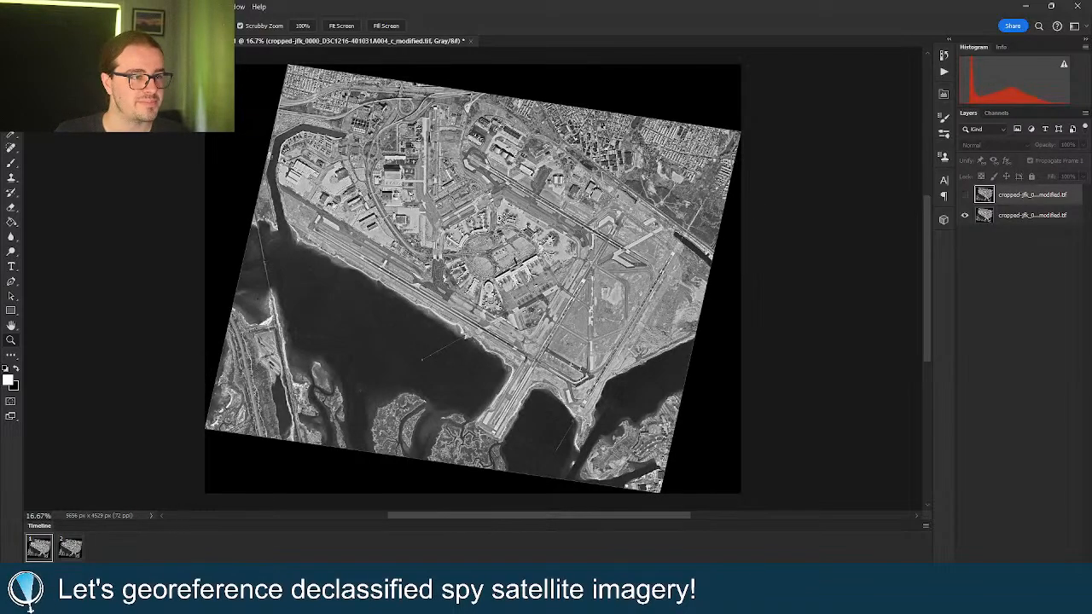
pyautogui.moveTo(495, 226); pyautogui.dragTo(609, 209)
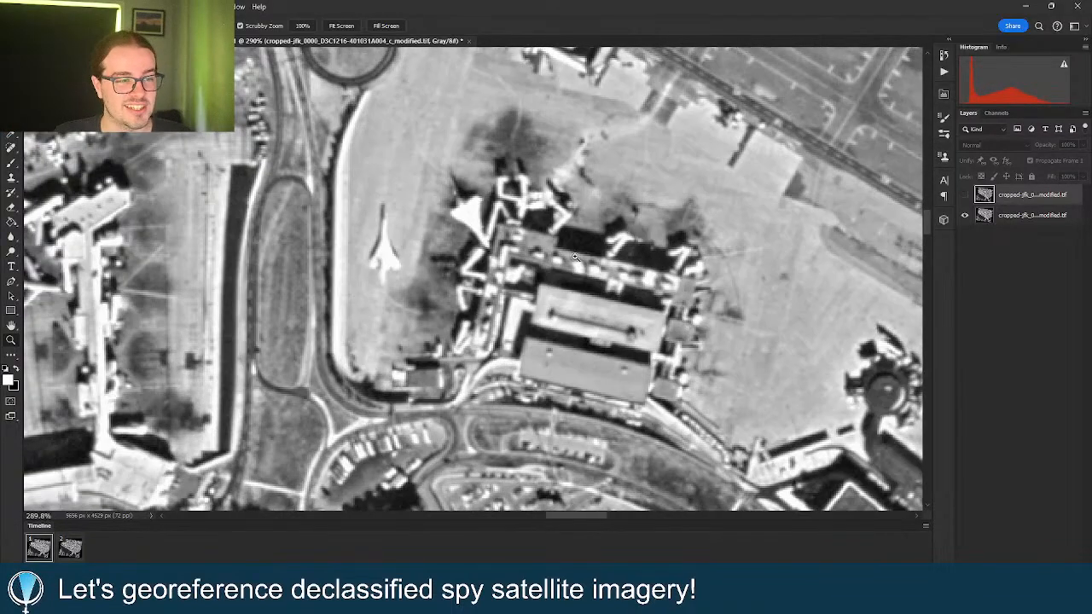
pyautogui.moveTo(556, 254)
pyautogui.mouseDown()
pyautogui.moveTo(519, 255)
pyautogui.moveTo(559, 255)
pyautogui.mouseUp()
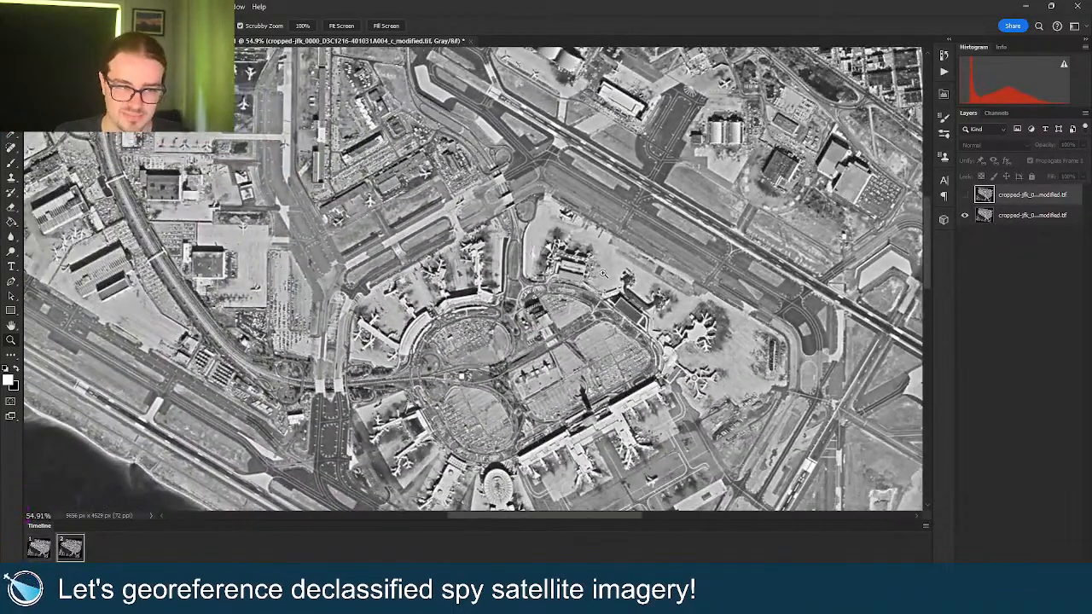
pyautogui.scroll(-3, 604, 274)
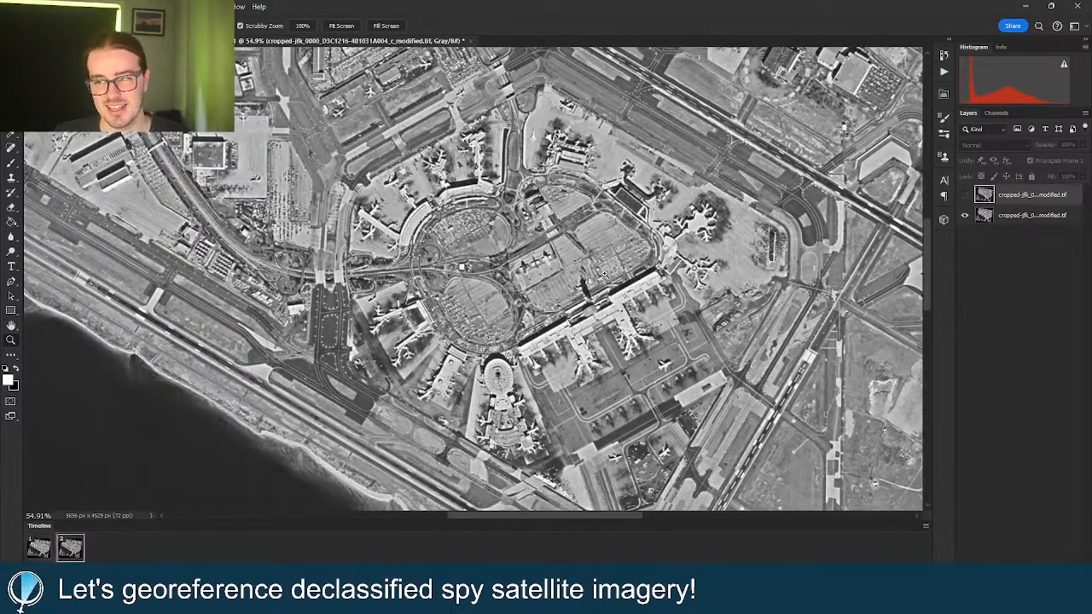
pyautogui.moveTo(584, 258); pyautogui.dragTo(562, 238)
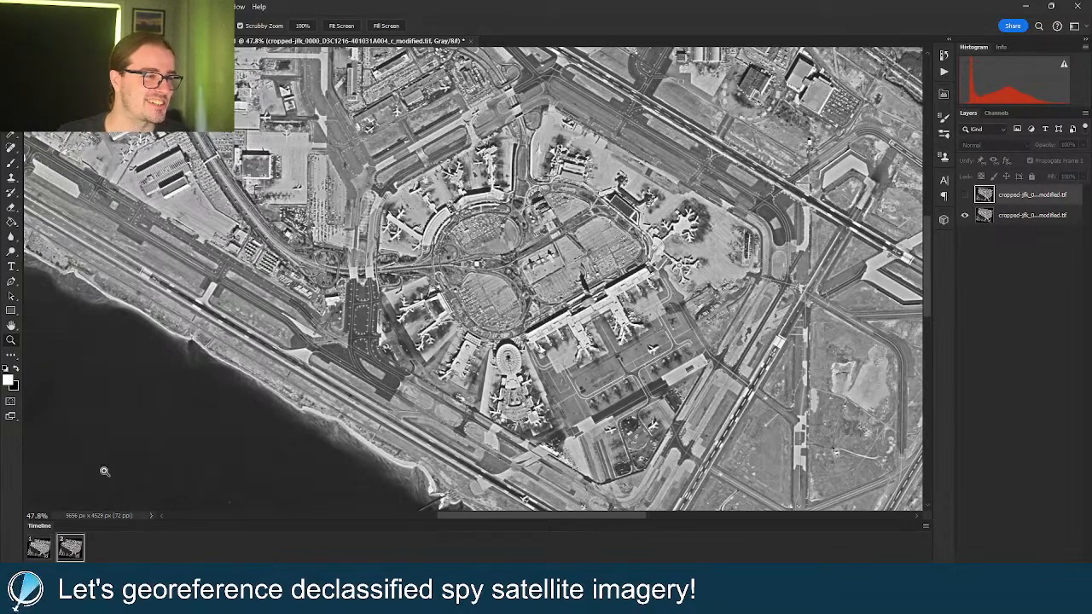
# Export the animation with Save for Web (Legacy) as a forever-looping GIF into Downloads.
pyautogui.click(25, 6)
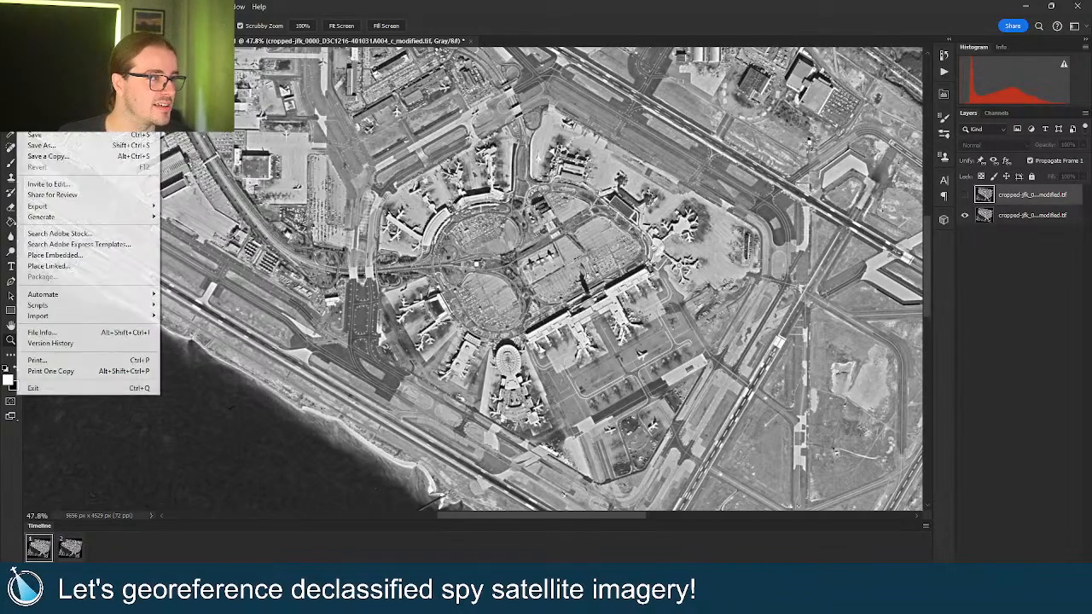
pyautogui.moveTo(150, 208)
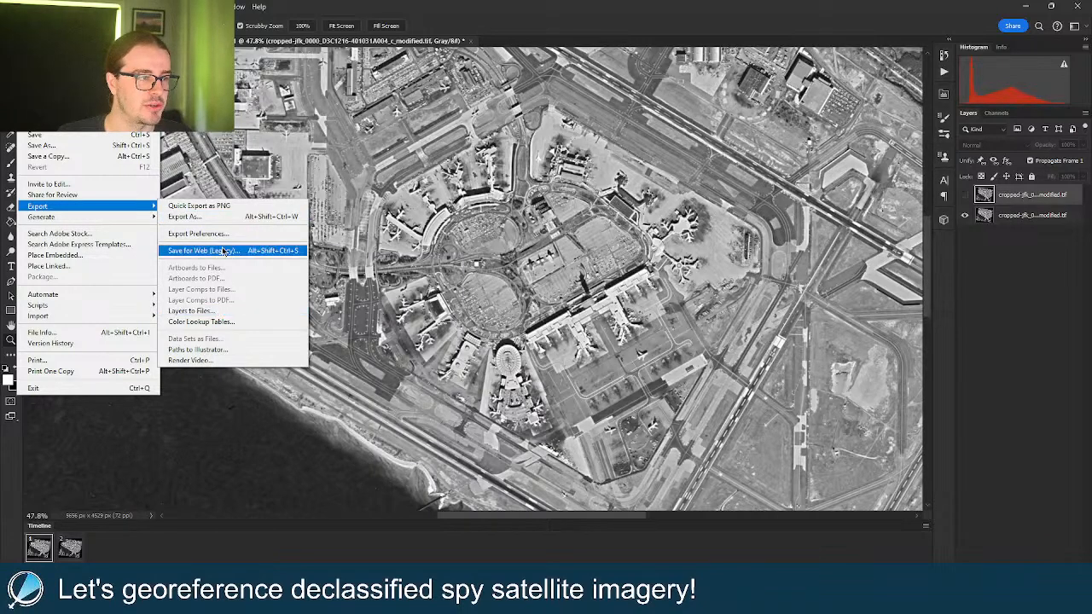
pyautogui.click(290, 251)
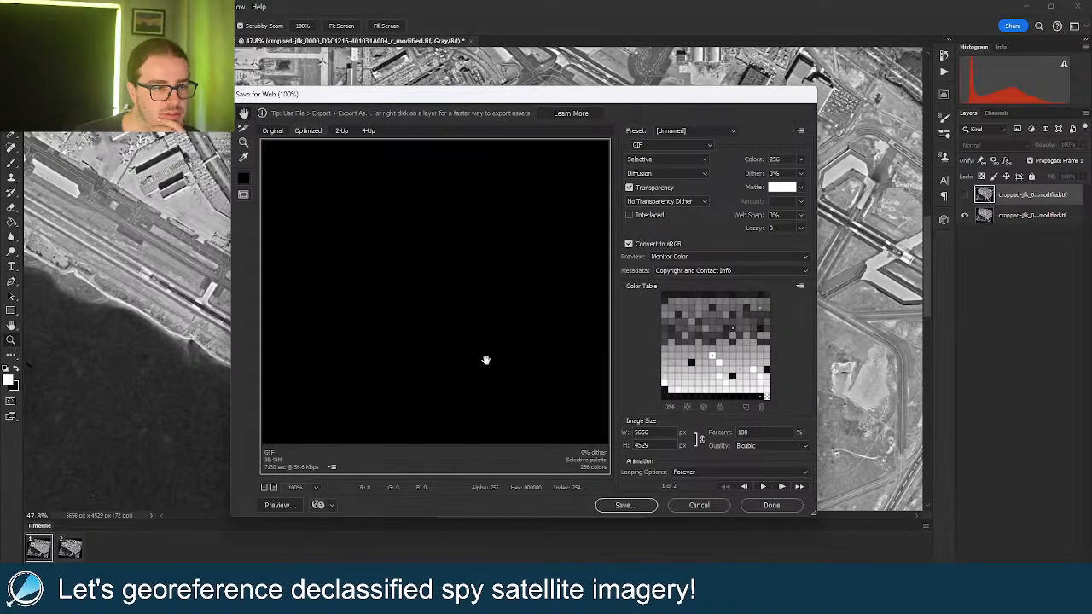
pyautogui.moveTo(558, 361); pyautogui.dragTo(345, 256)
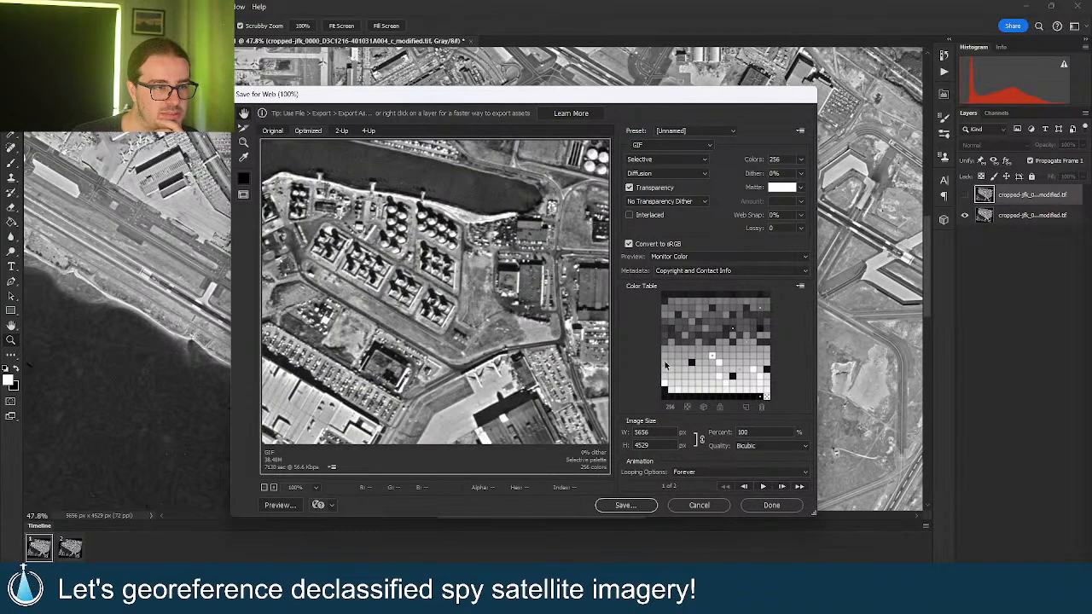
pyautogui.click(641, 505)
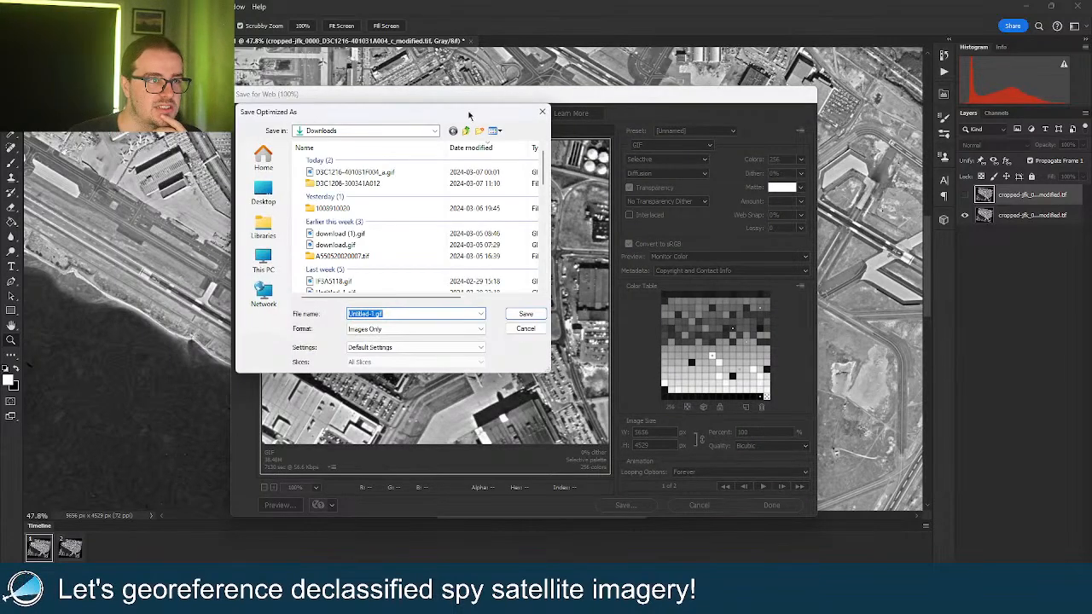
pyautogui.press('Return')
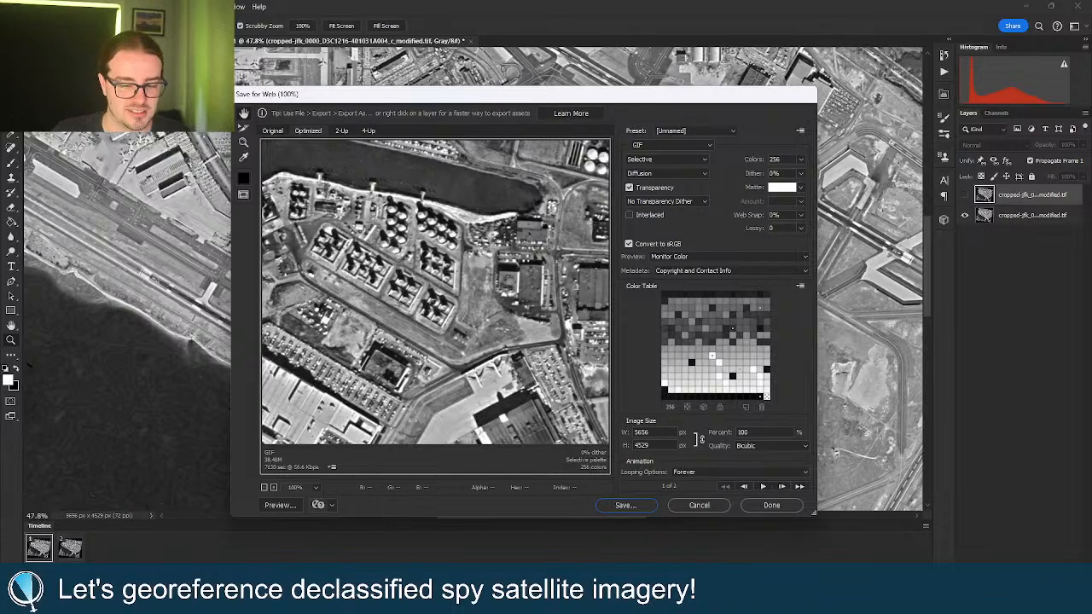
pyautogui.click(699, 505)
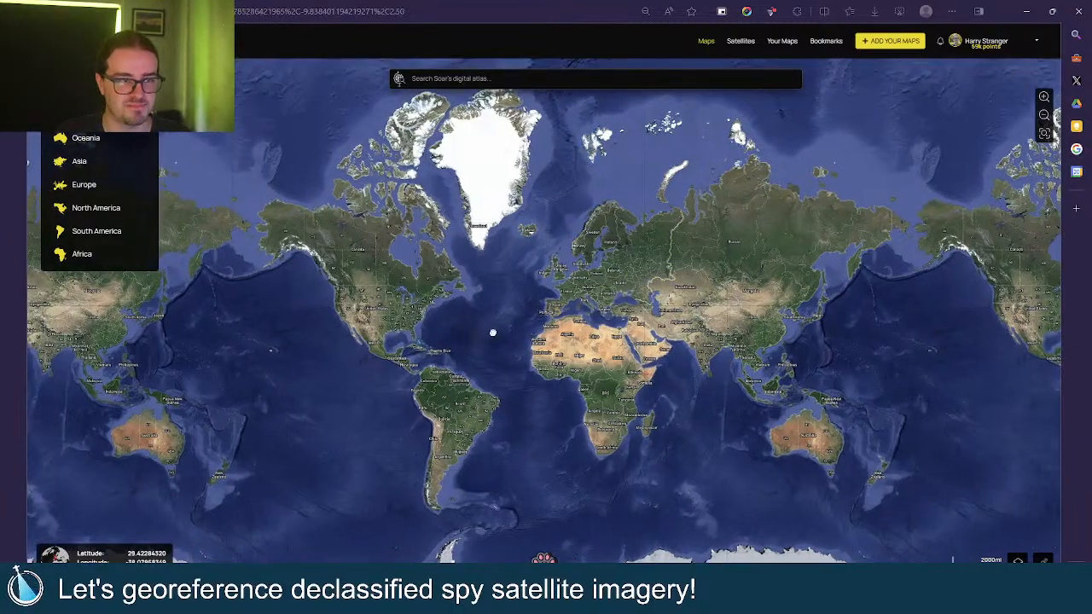
# Zoom the Soar map in to JFK Airport near New York.
pyautogui.scroll(5, 492, 329)
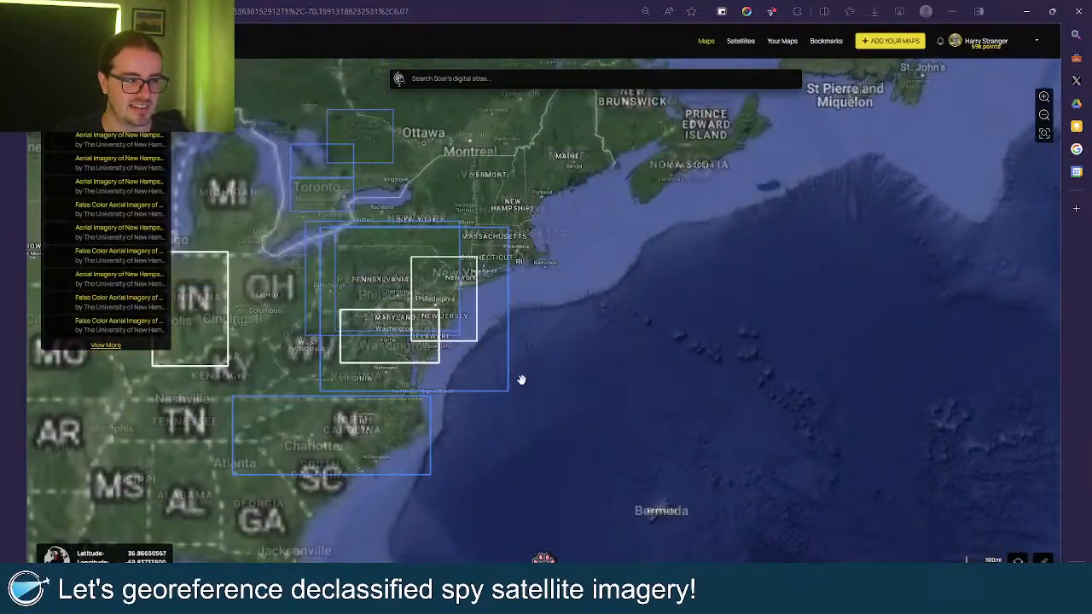
pyautogui.moveTo(521, 379); pyautogui.dragTo(594, 385)
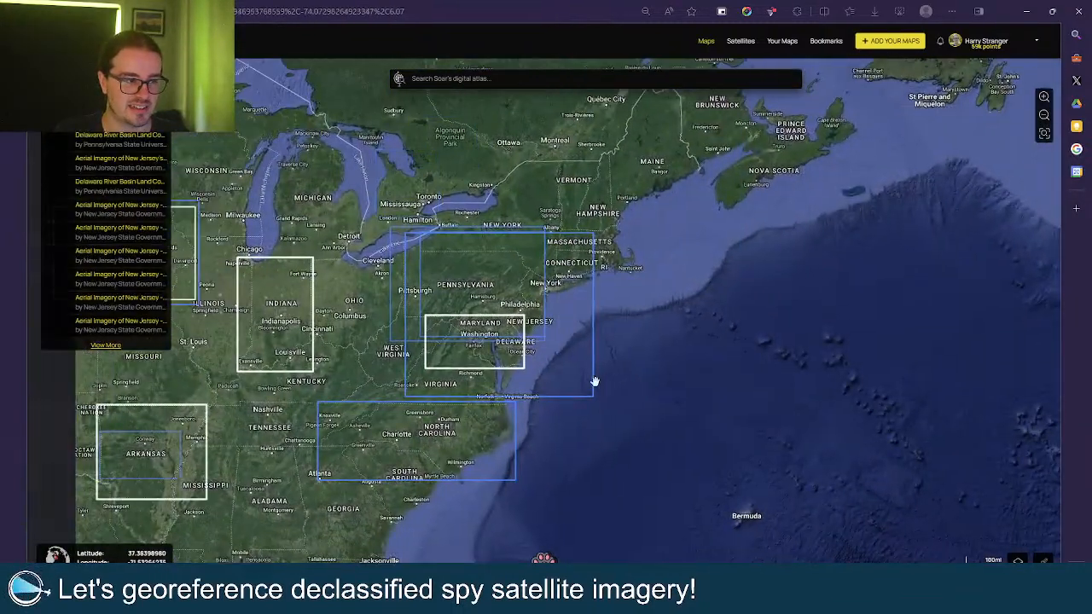
pyautogui.scroll(5, 537, 290)
pyautogui.scroll(6, 797, 367)
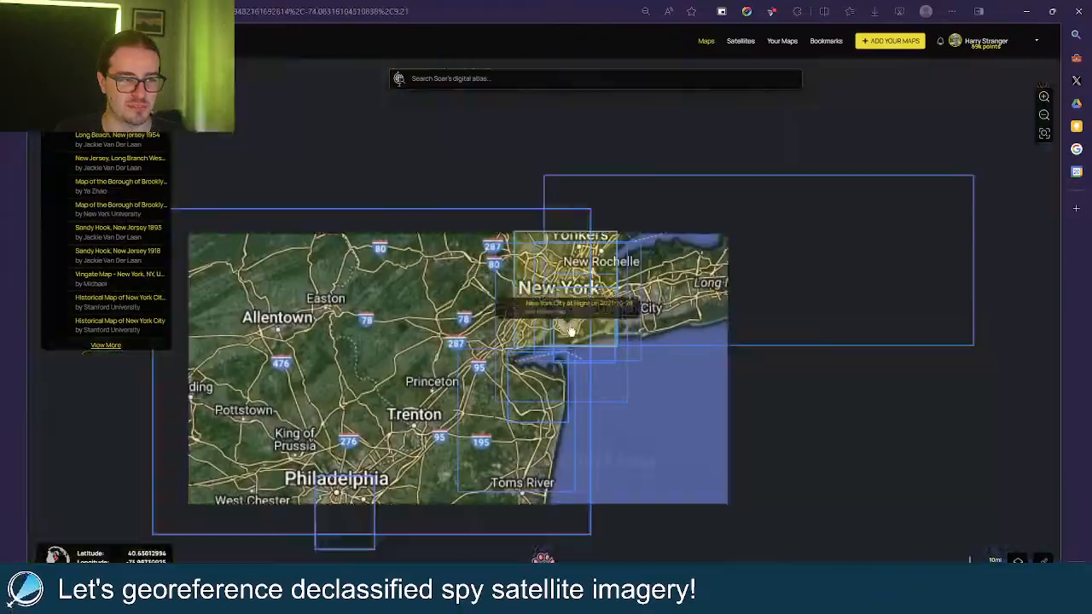
pyautogui.scroll(5, 797, 366)
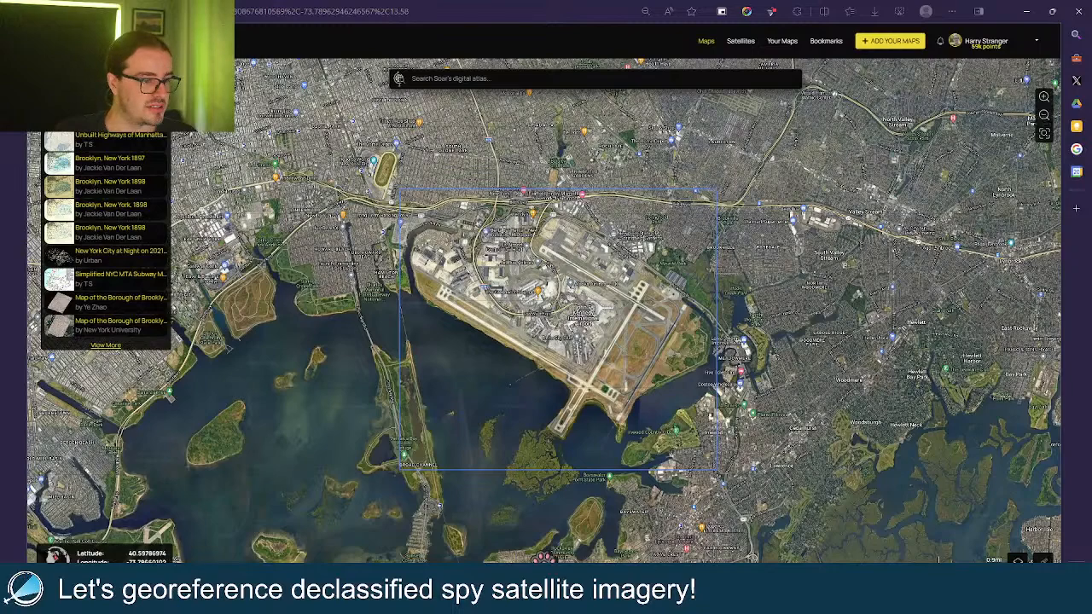
# Start a Photo upload in edit mode, go fullscreen, and drop the exported GIF in.
pyautogui.click(544, 559)
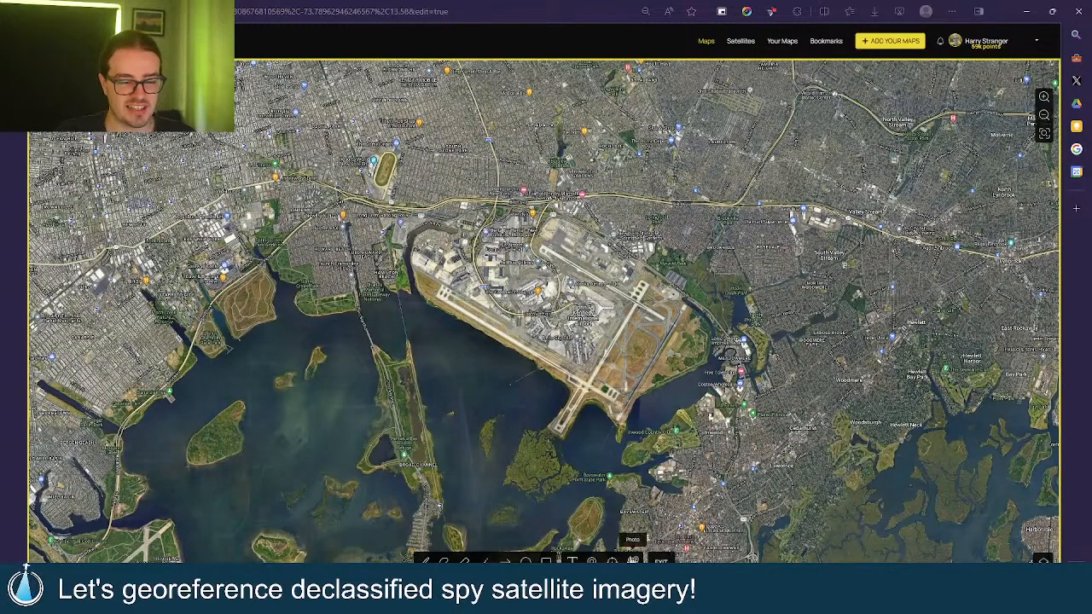
pyautogui.click(632, 559)
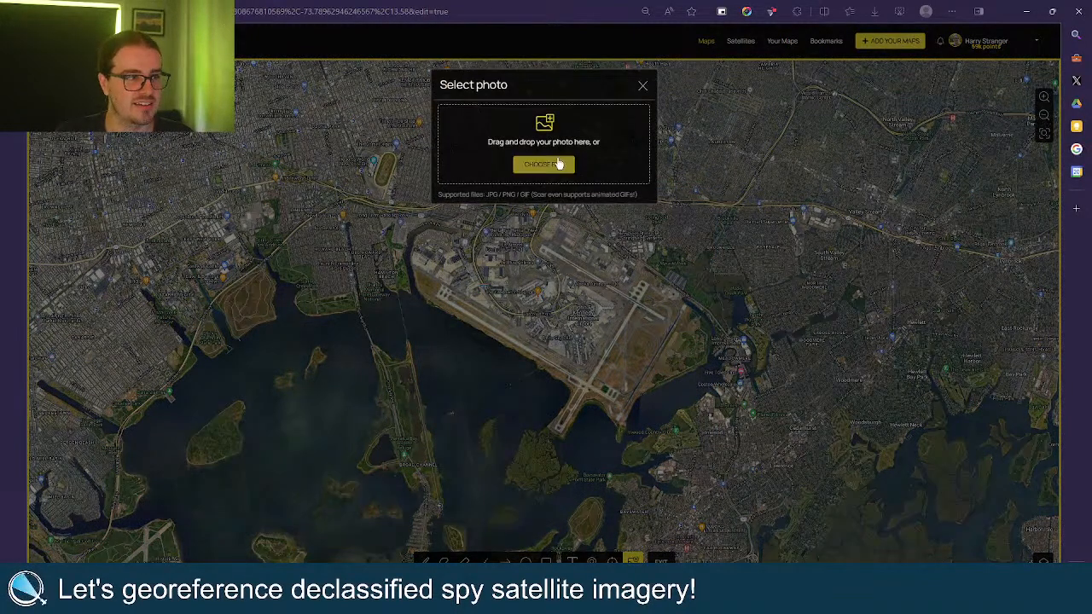
pyautogui.press('F11')
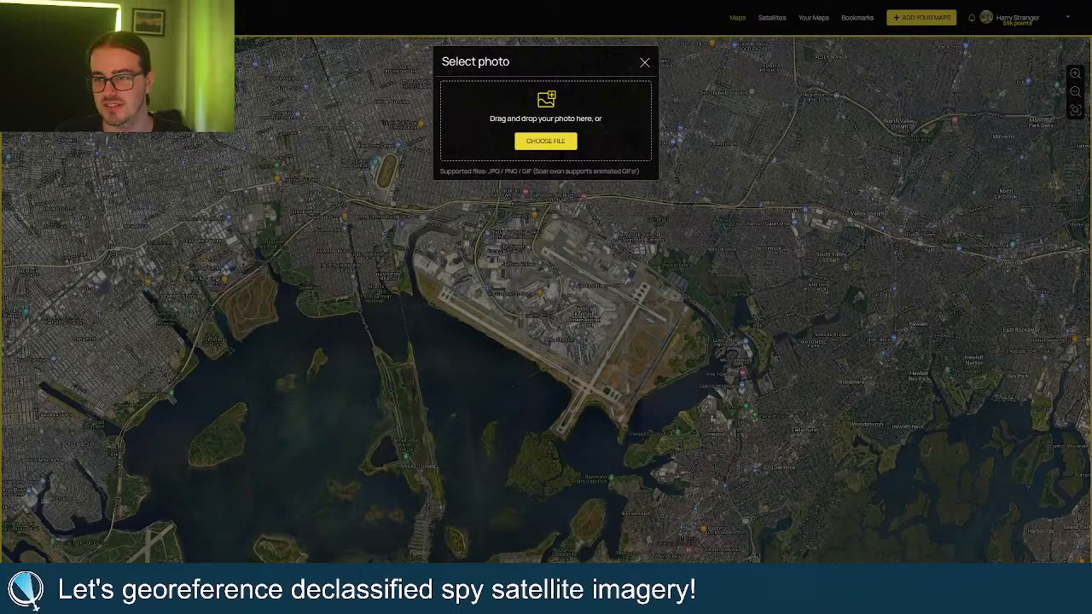
pyautogui.moveTo(359, 239); pyautogui.dragTo(503, 139)
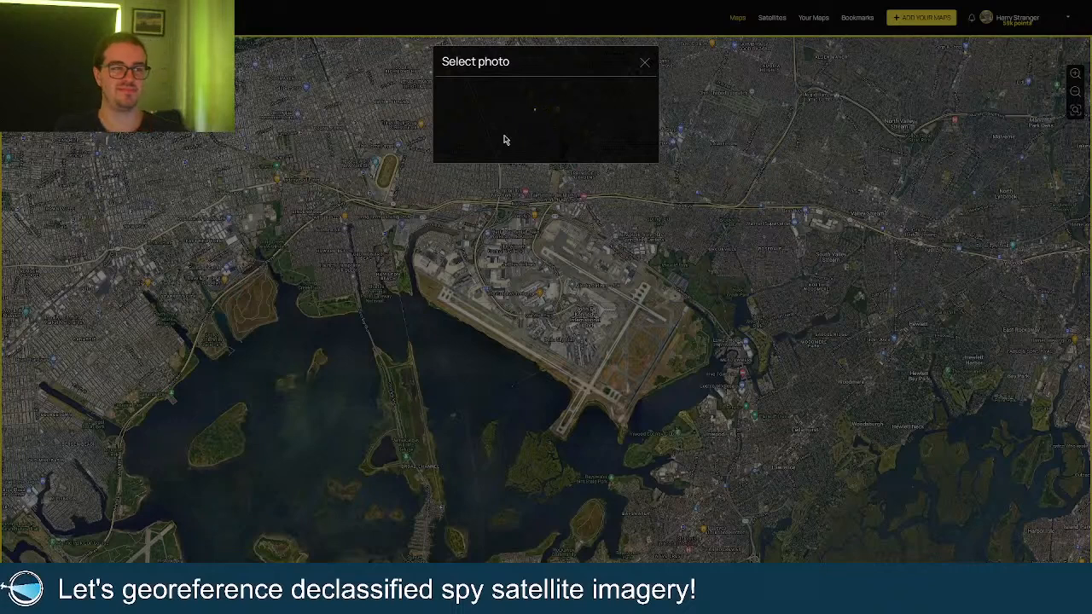
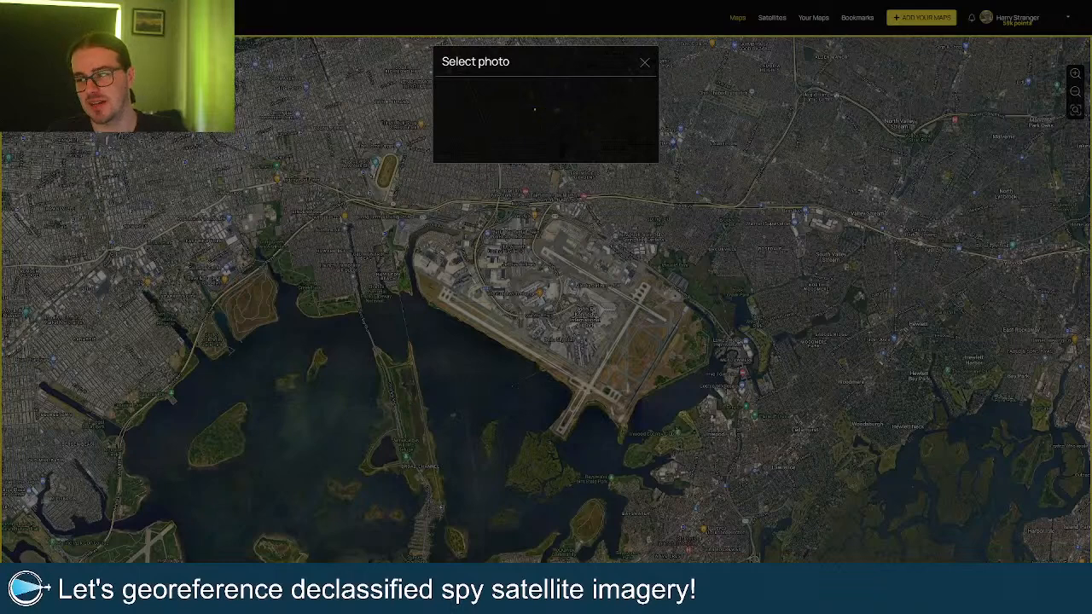
# Check memory use in Task Manager, then centre and zoom the map onto JFK Airport.
pyautogui.hotkey('ctrl', 'shift', 'Escape')
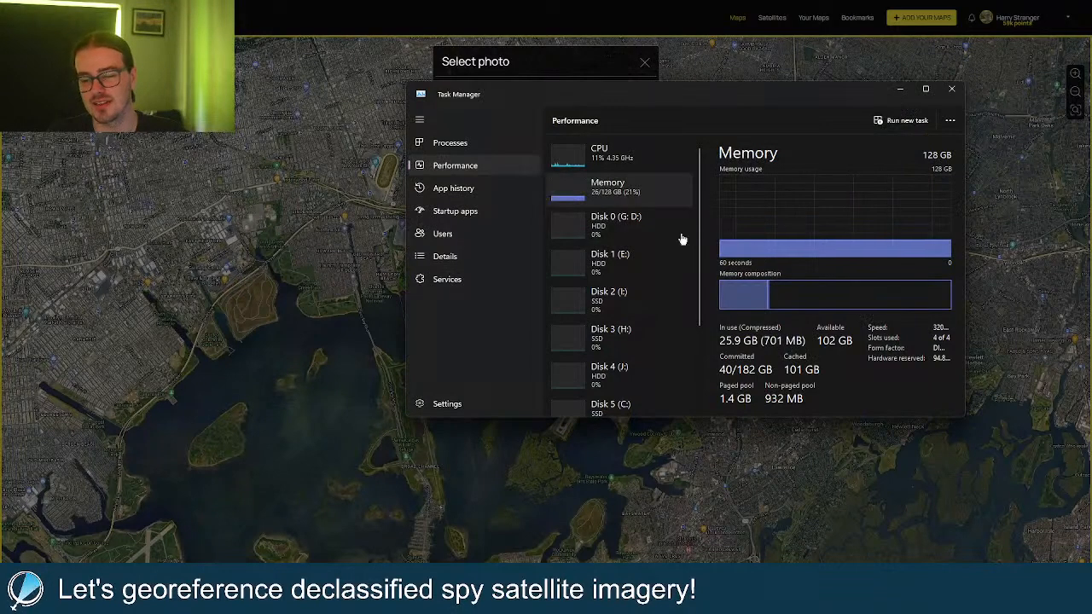
pyautogui.moveTo(714, 95); pyautogui.dragTo(1090, 137)
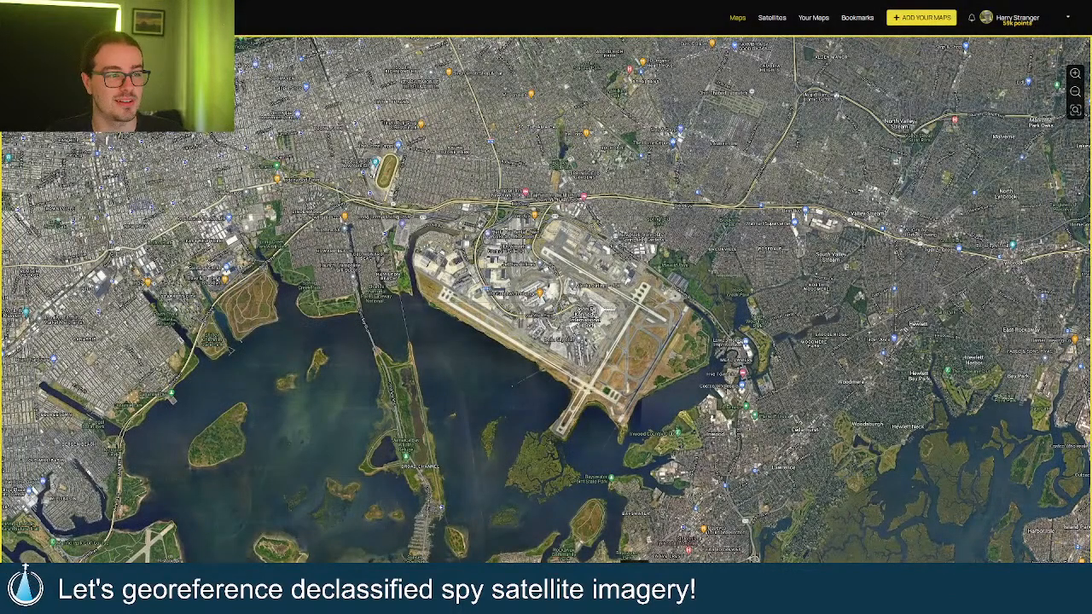
pyautogui.moveTo(559, 300); pyautogui.dragTo(536, 288)
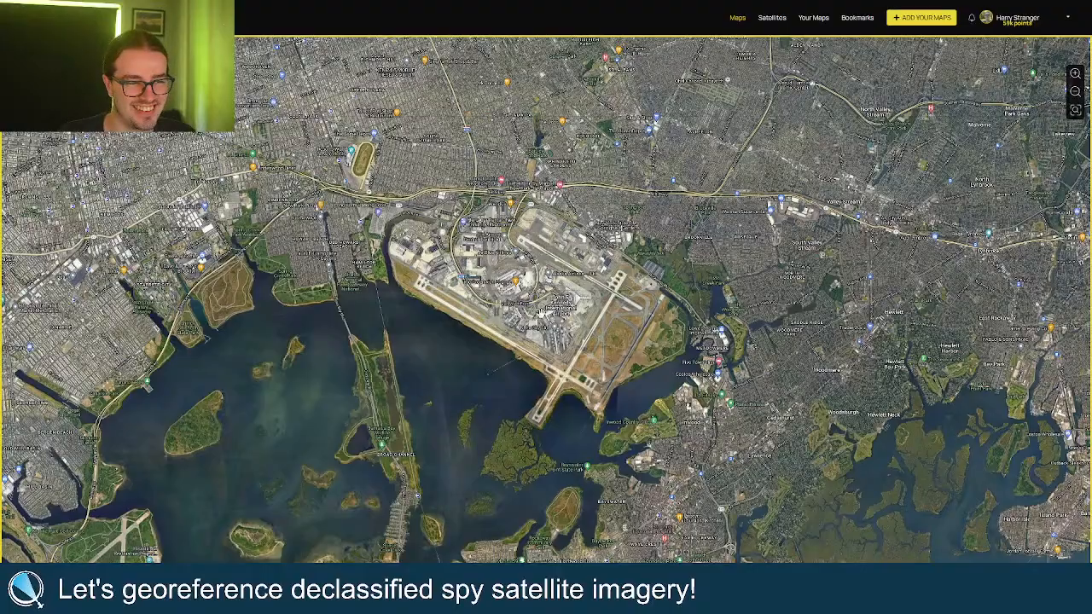
pyautogui.scroll(2, 540, 313)
pyautogui.scroll(1, 546, 305)
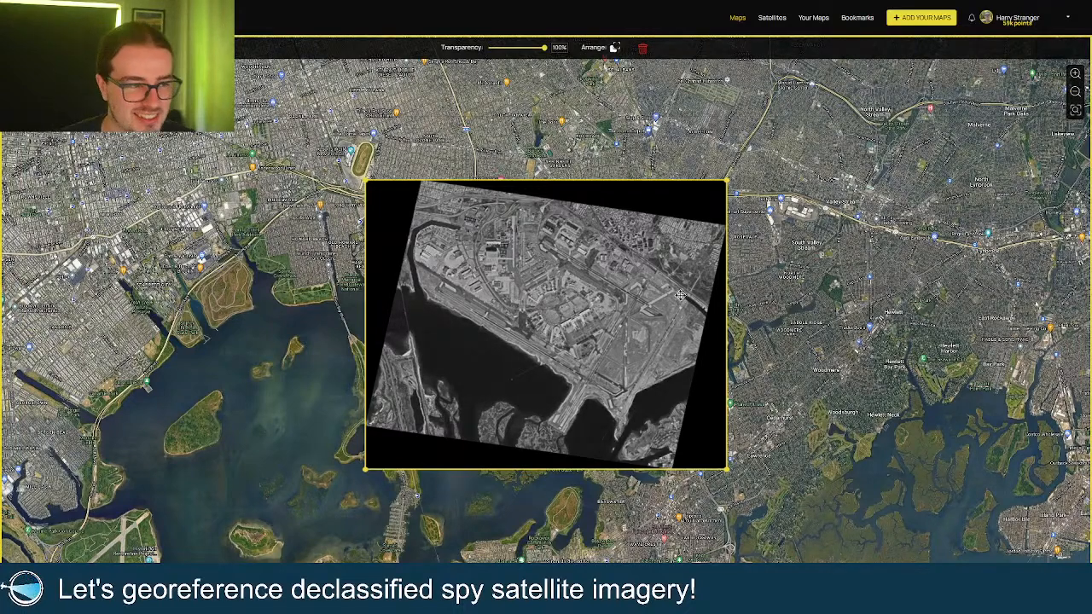
# Nudge the spy image over JFK, then fade it to 46% so the colour map shows.
pyautogui.moveTo(618, 279); pyautogui.dragTo(595, 273)
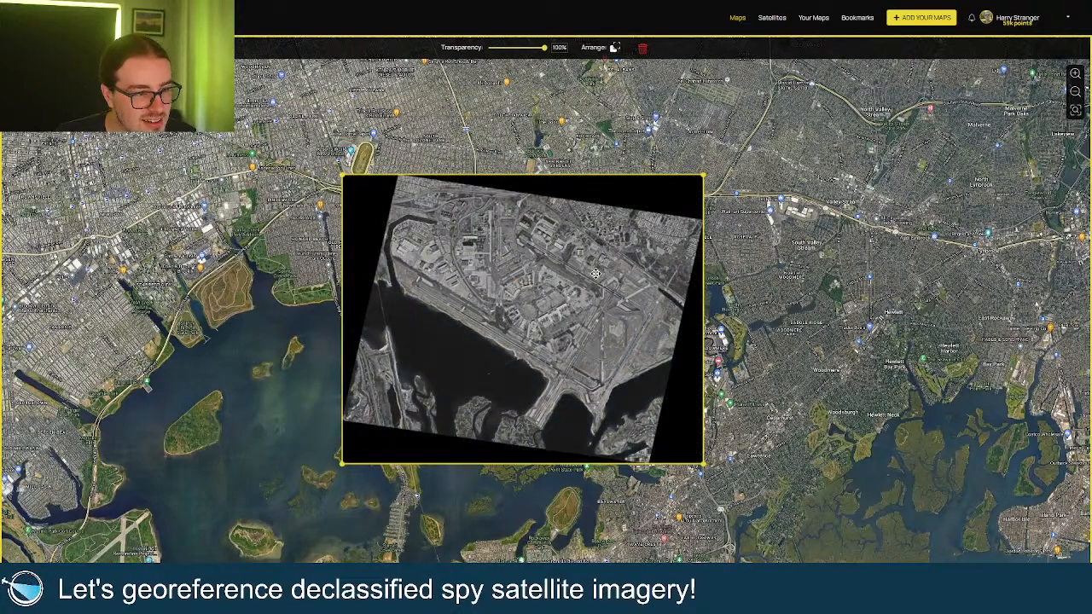
pyautogui.scroll(5, 595, 273)
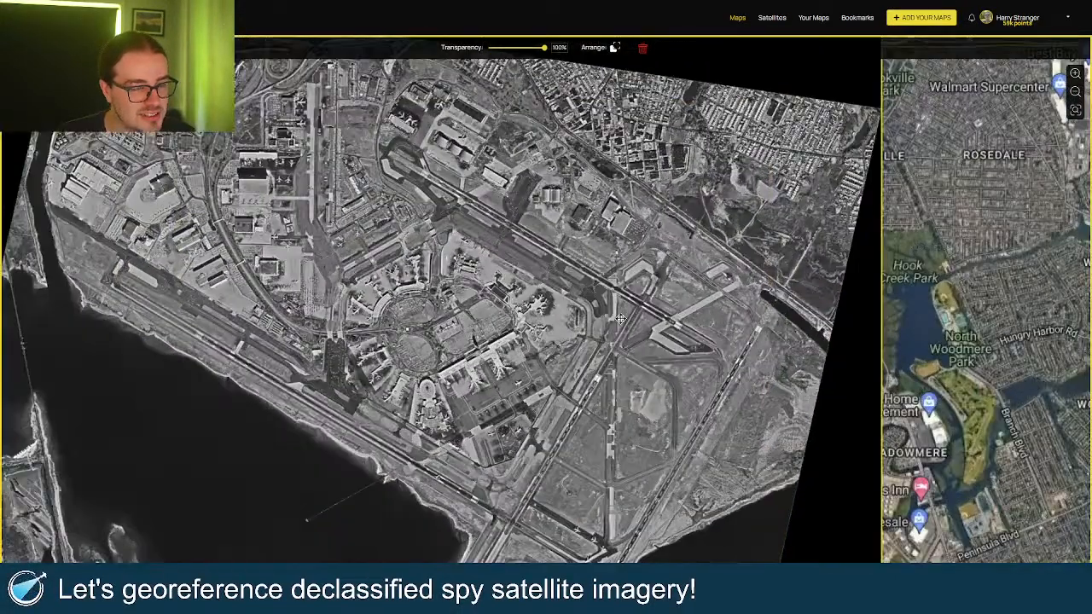
pyautogui.moveTo(633, 343); pyautogui.dragTo(633, 341)
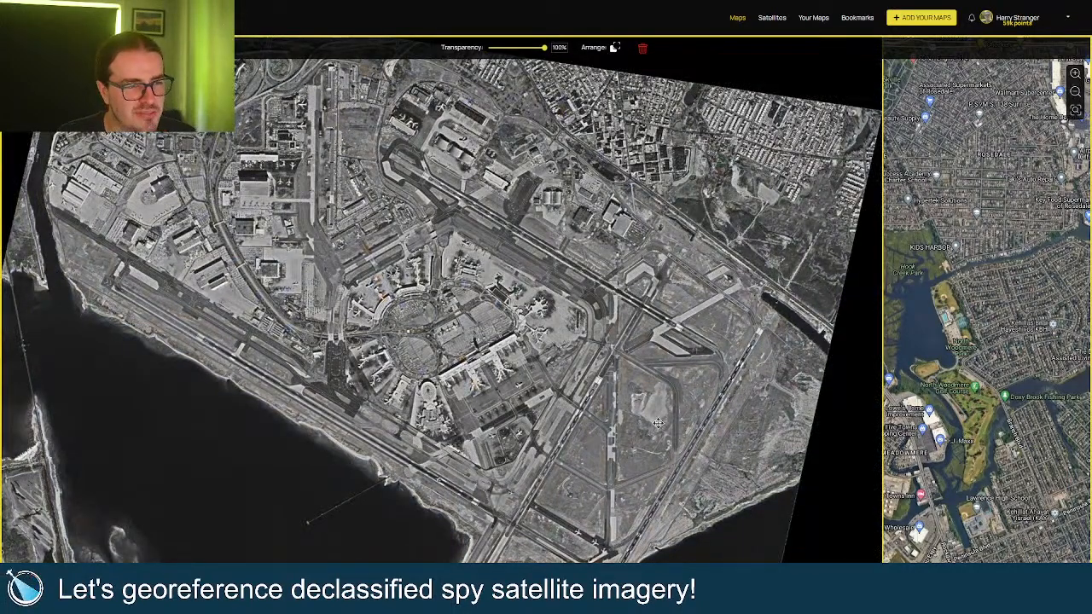
pyautogui.moveTo(544, 51); pyautogui.dragTo(515, 67)
pyautogui.scroll(-3, 882, 316)
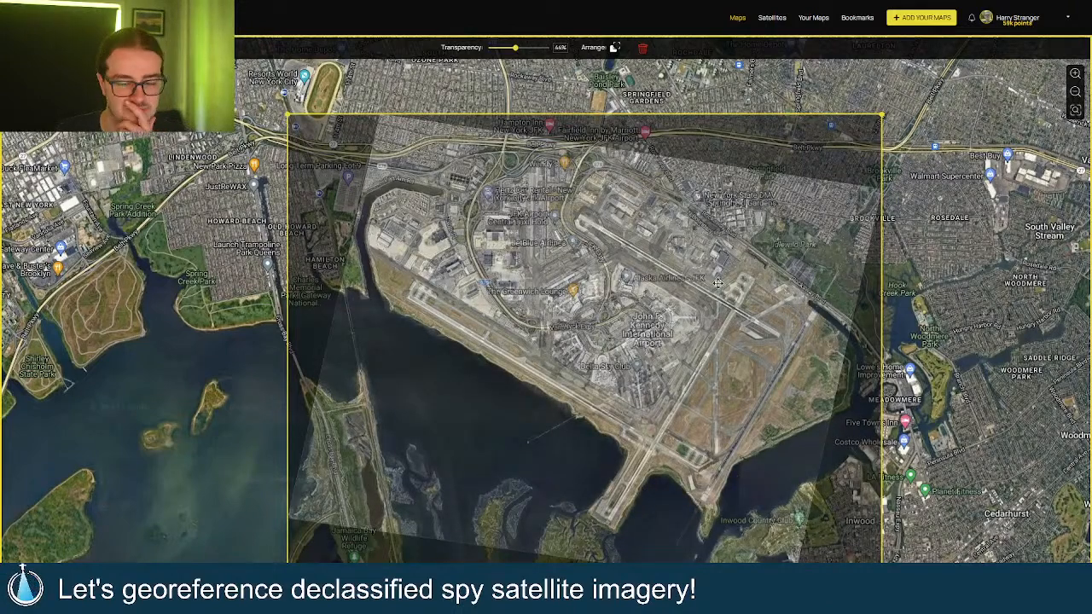
# Fade the spy image to about 35% and realign its top-left corner with the roads.
pyautogui.moveTo(517, 49); pyautogui.dragTo(538, 86)
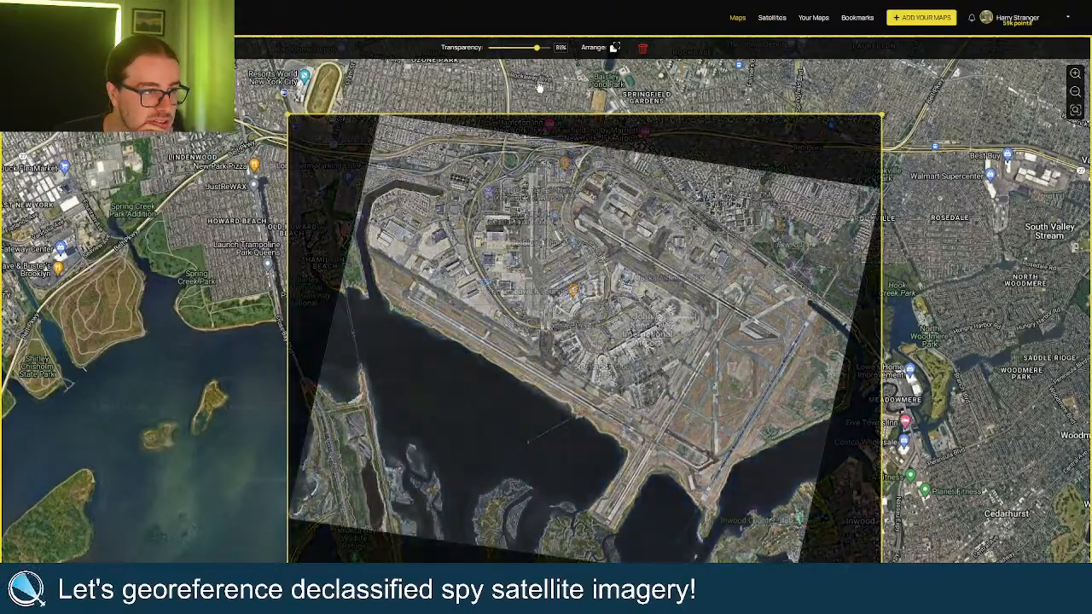
pyautogui.scroll(4, 414, 104)
pyautogui.scroll(2, 126, 111)
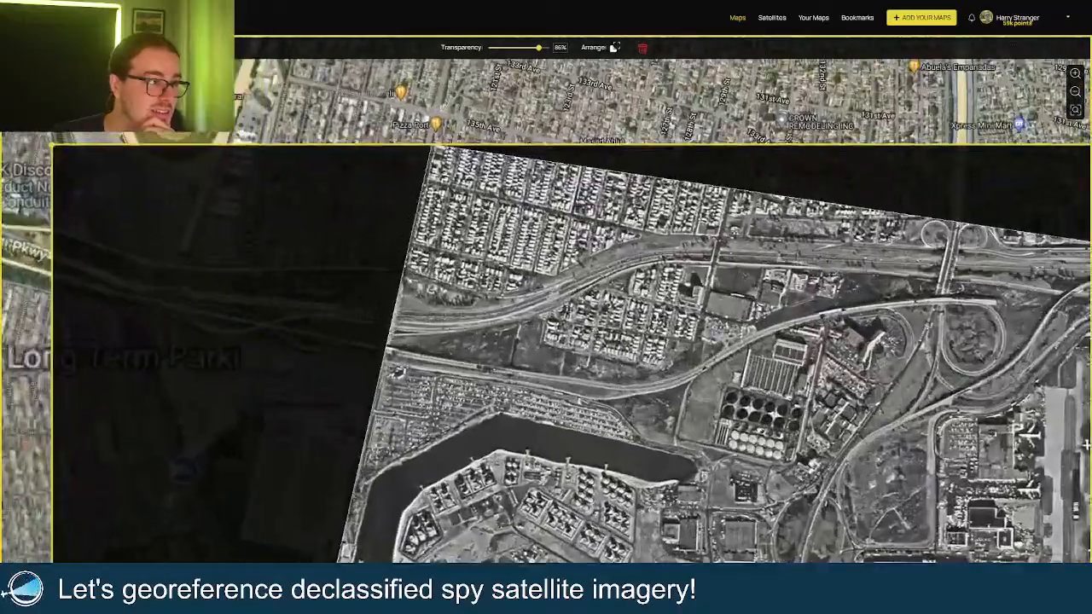
pyautogui.moveTo(540, 50); pyautogui.dragTo(513, 77)
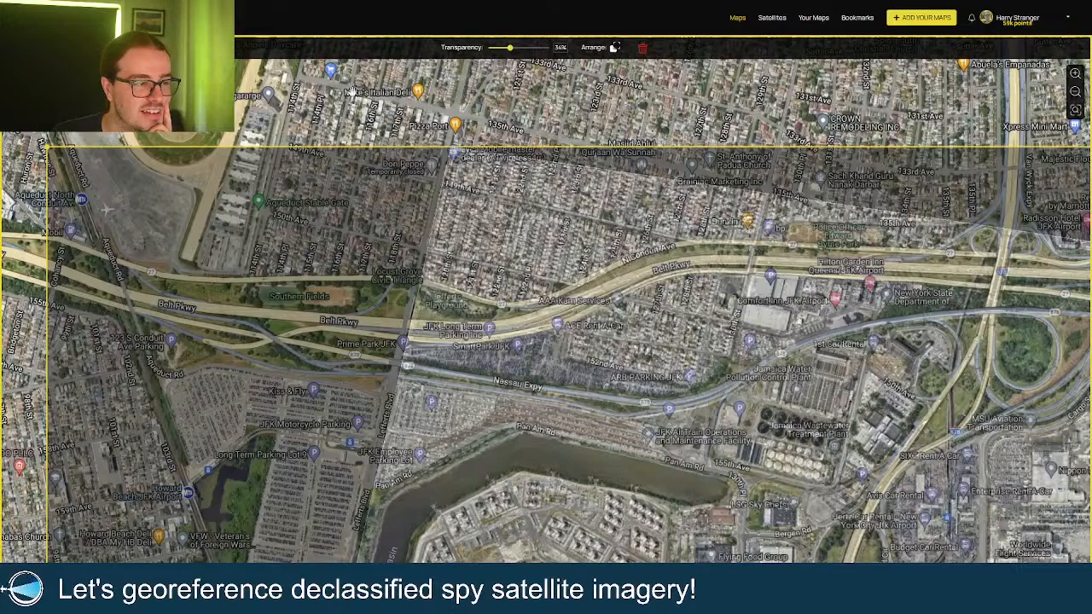
pyautogui.moveTo(47, 148); pyautogui.dragTo(41, 138)
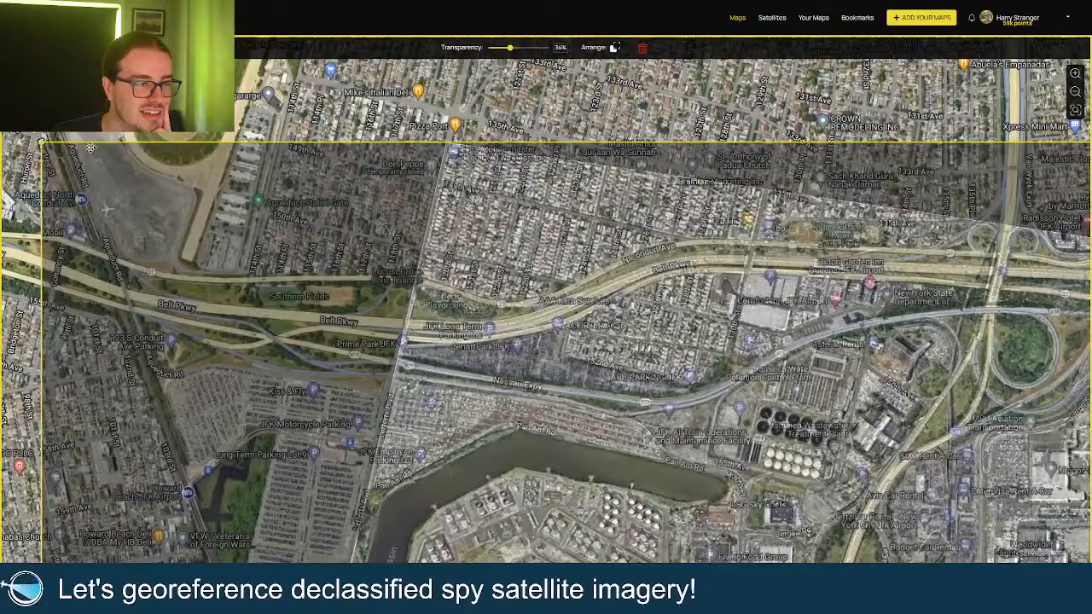
# Stretch the bottom-right corner over the southern runways, then restore the image to 100%.
pyautogui.scroll(-2, 284, 86)
pyautogui.scroll(-3, 284, 86)
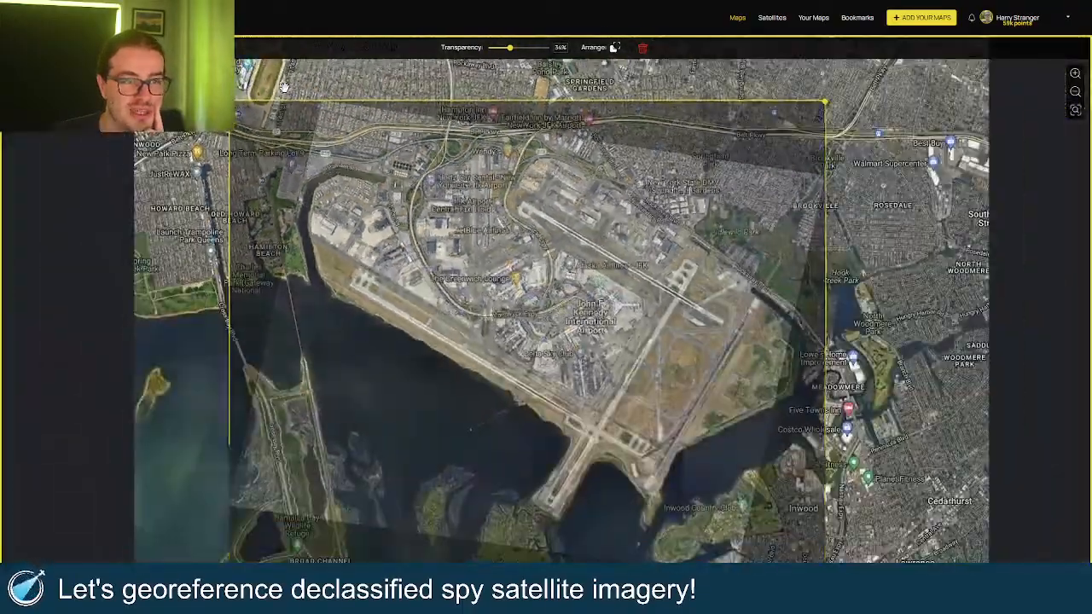
pyautogui.moveTo(877, 457); pyautogui.dragTo(875, 411)
pyautogui.scroll(2, 810, 491)
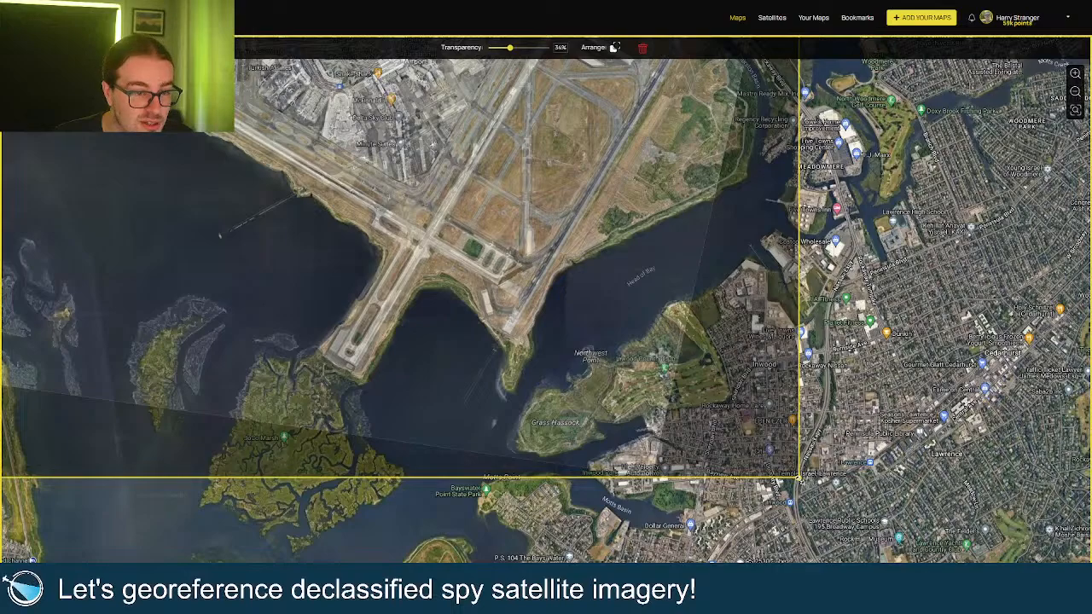
pyautogui.moveTo(798, 478); pyautogui.dragTo(801, 480)
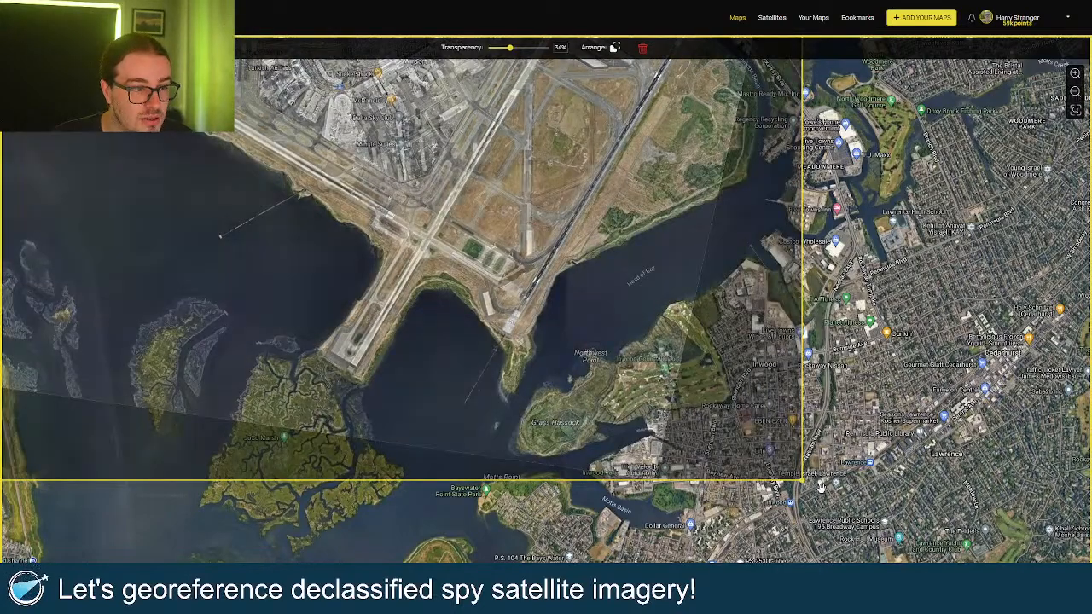
pyautogui.scroll(-2, 855, 497)
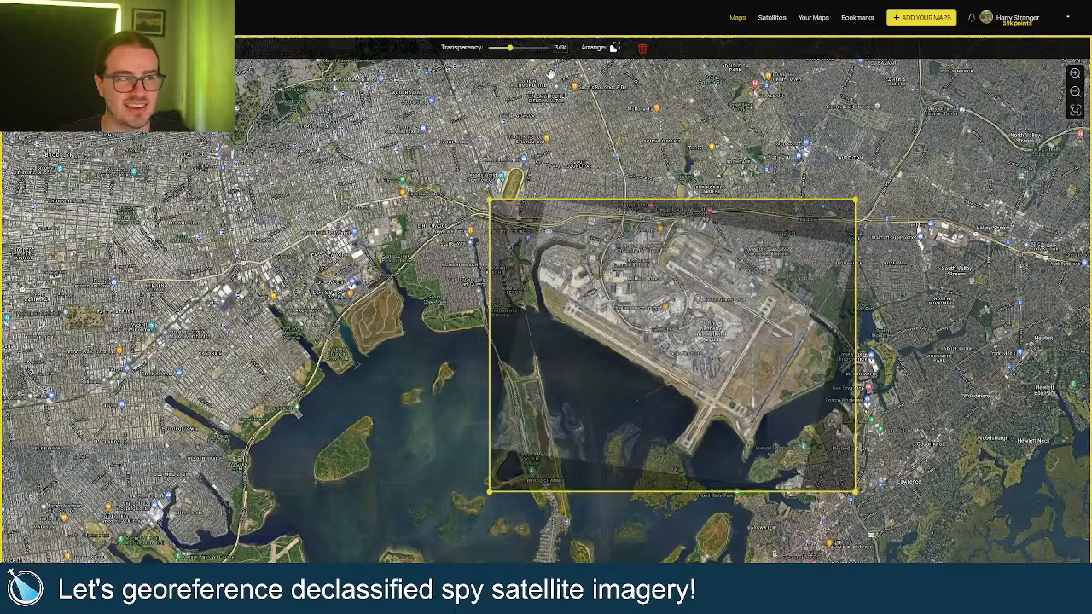
pyautogui.moveTo(509, 47); pyautogui.dragTo(546, 47)
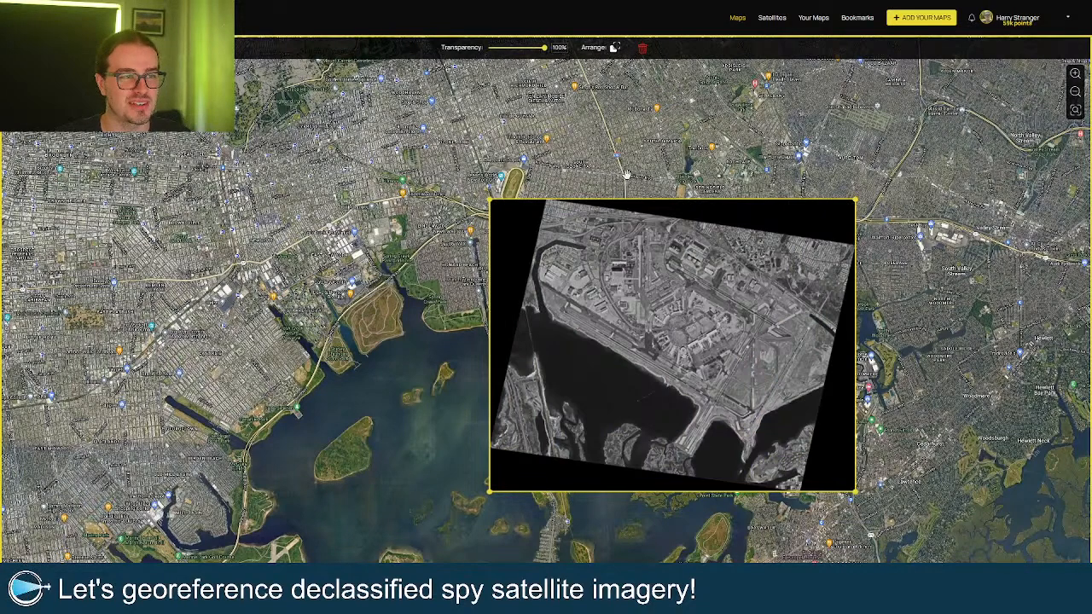
pyautogui.scroll(3, 740, 367)
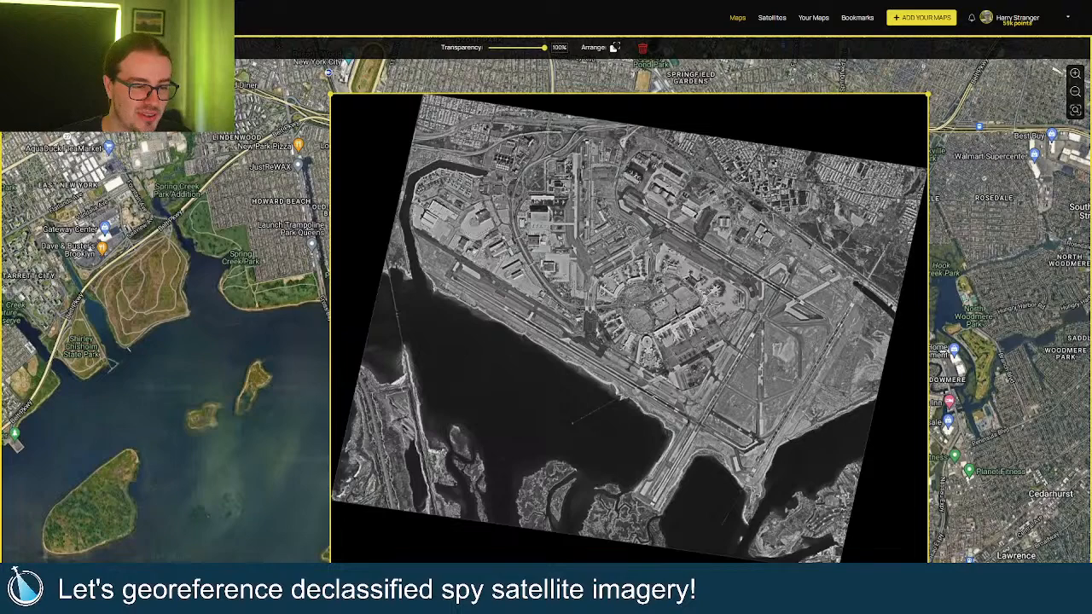
# Title the draw project 'Proof of concept GEOGIF', describe it 'Just testing cool stuff', keep it Public, save.
pyautogui.click(546, 588)
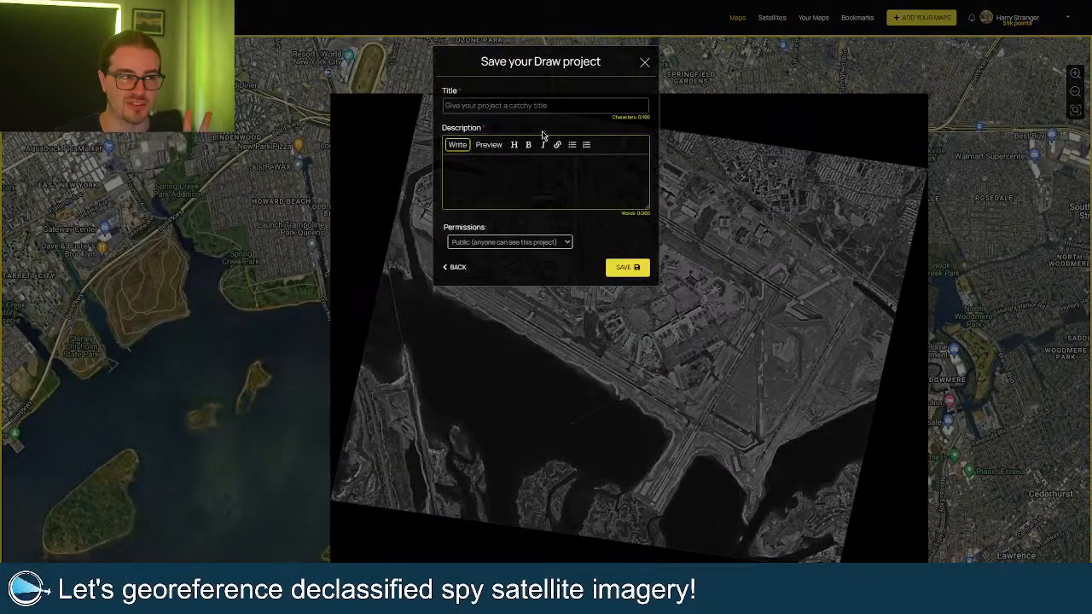
pyautogui.click(567, 104)
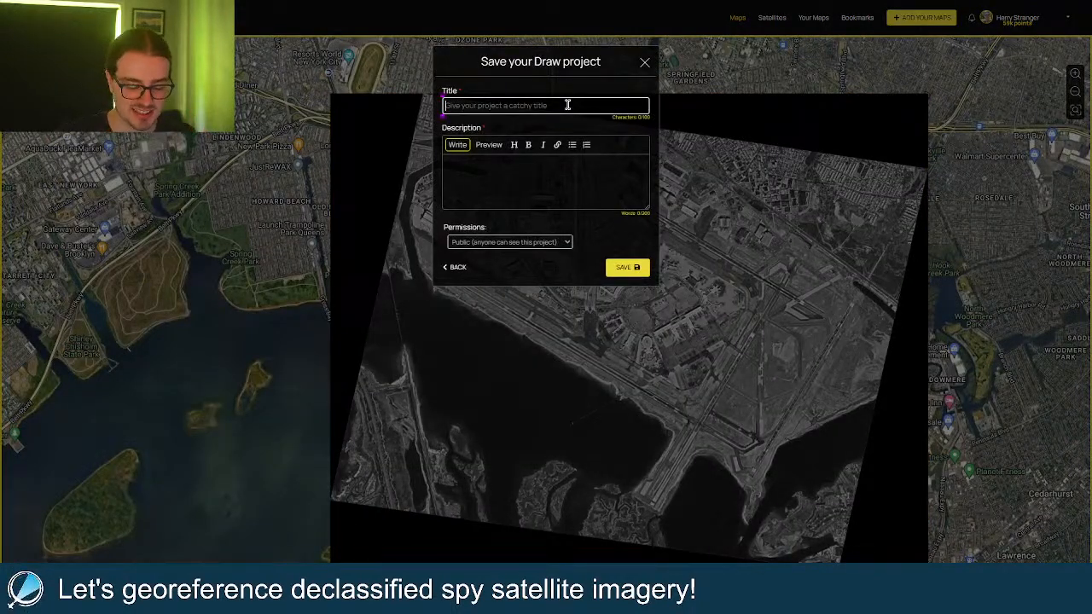
pyautogui.write('Proof of')
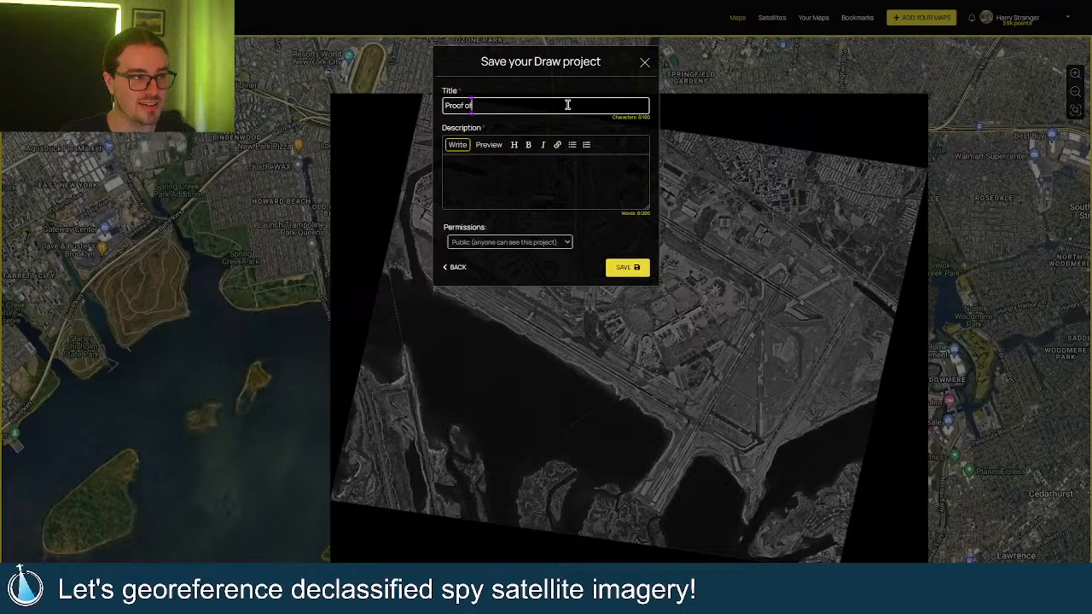
pyautogui.write(' concept')
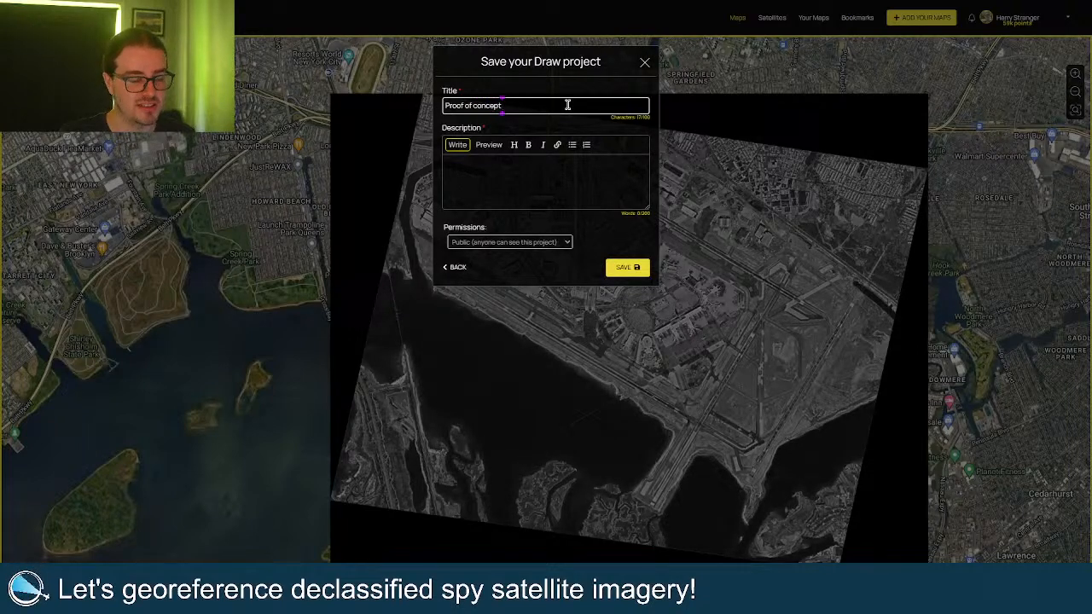
pyautogui.write(' GEOGIF')
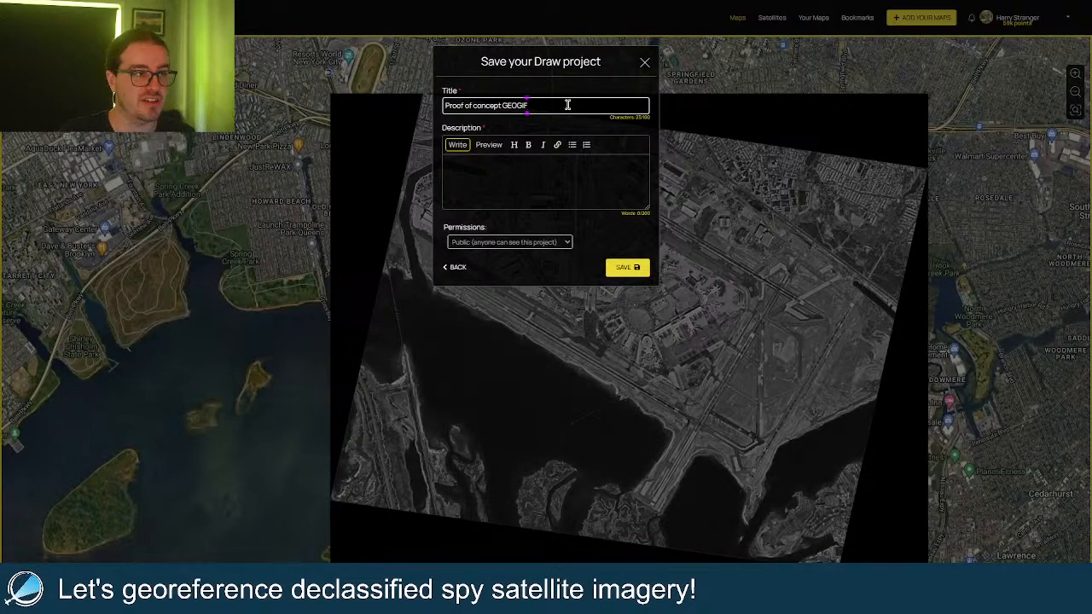
pyautogui.click(551, 173)
pyautogui.write('Just')
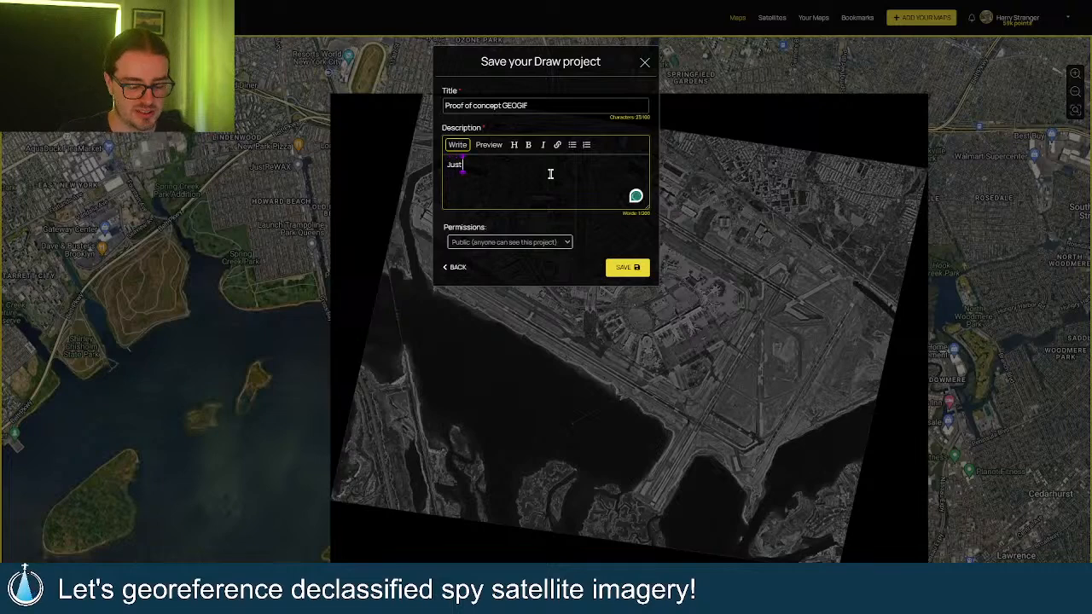
pyautogui.write(' testing cool s')
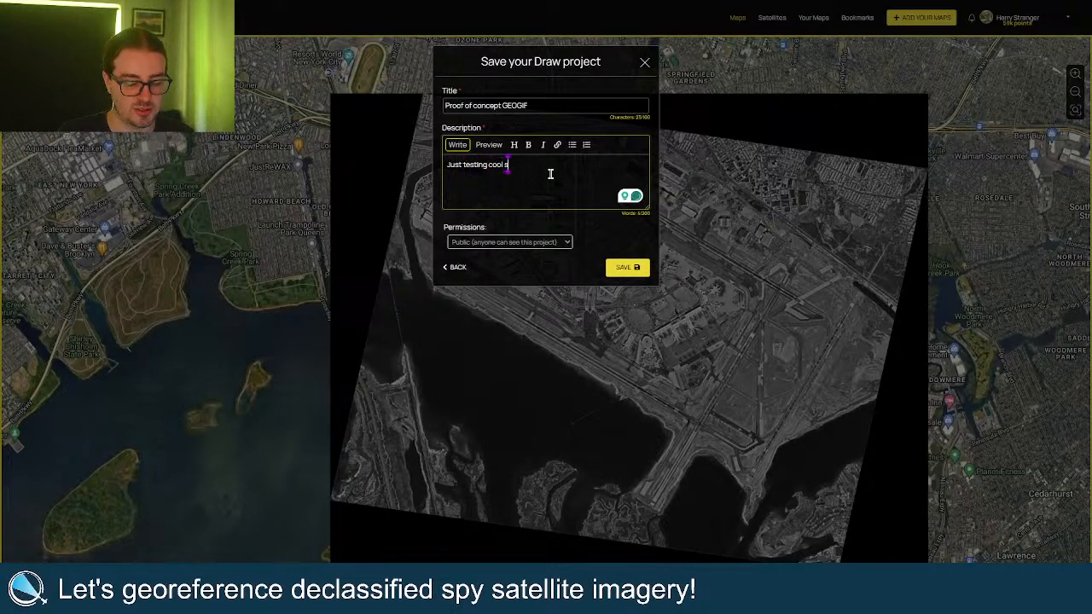
pyautogui.write('tuff')
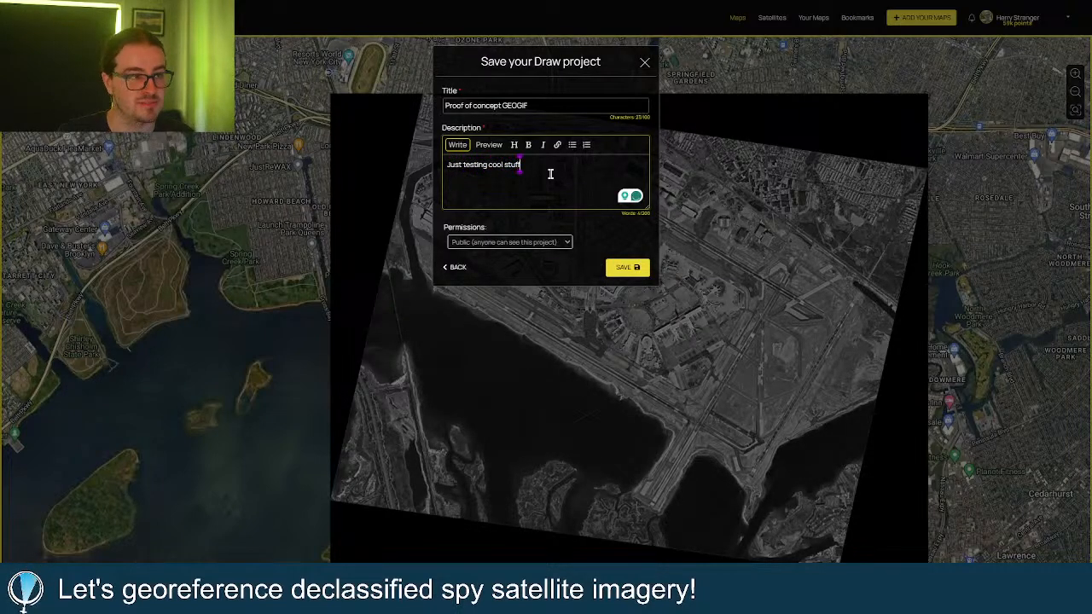
pyautogui.click(557, 243)
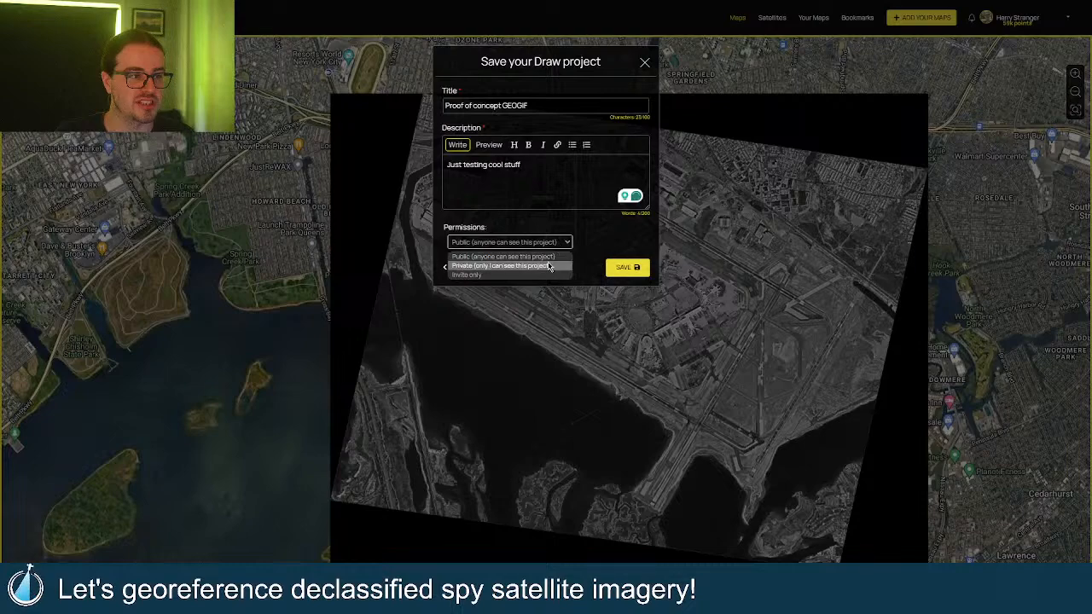
pyautogui.click(551, 259)
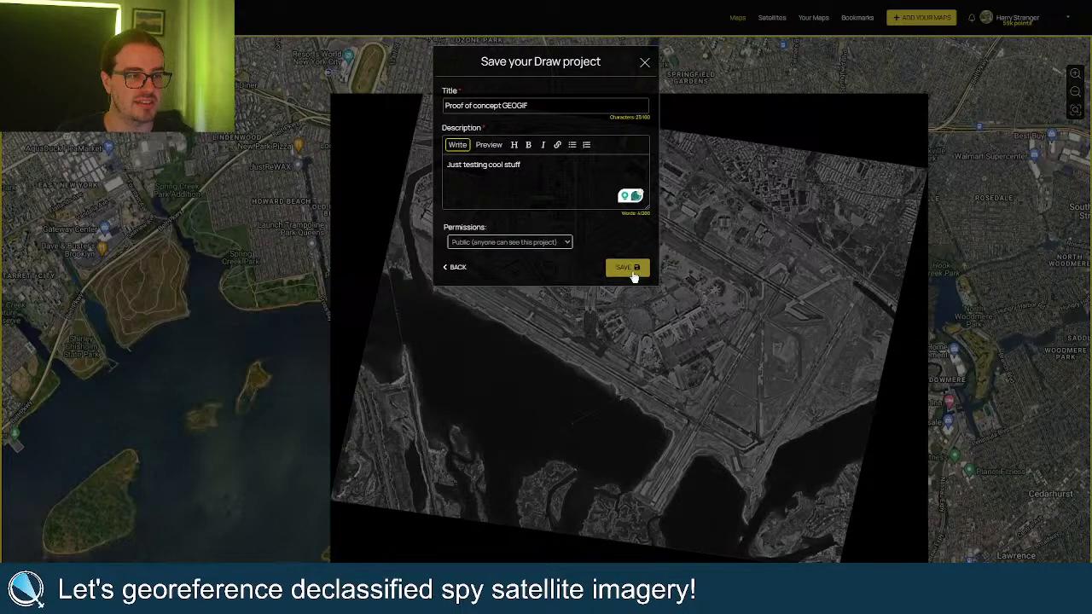
pyautogui.click(631, 269)
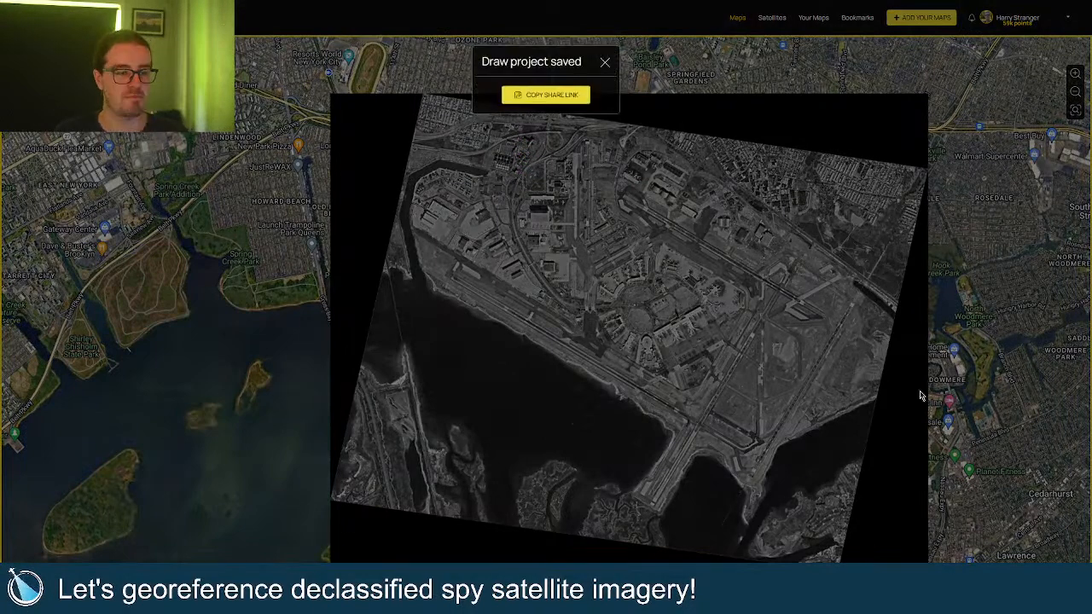
# Copy the saved project's share link, dismiss the notice, and briefly toggle the account menu.
pyautogui.click(567, 98)
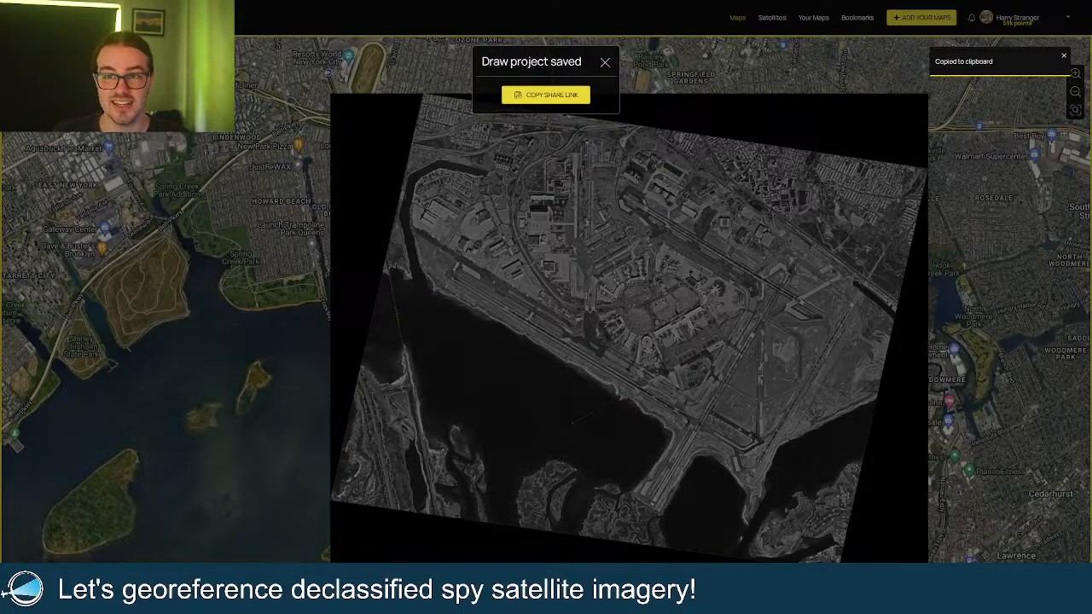
pyautogui.click(694, 145)
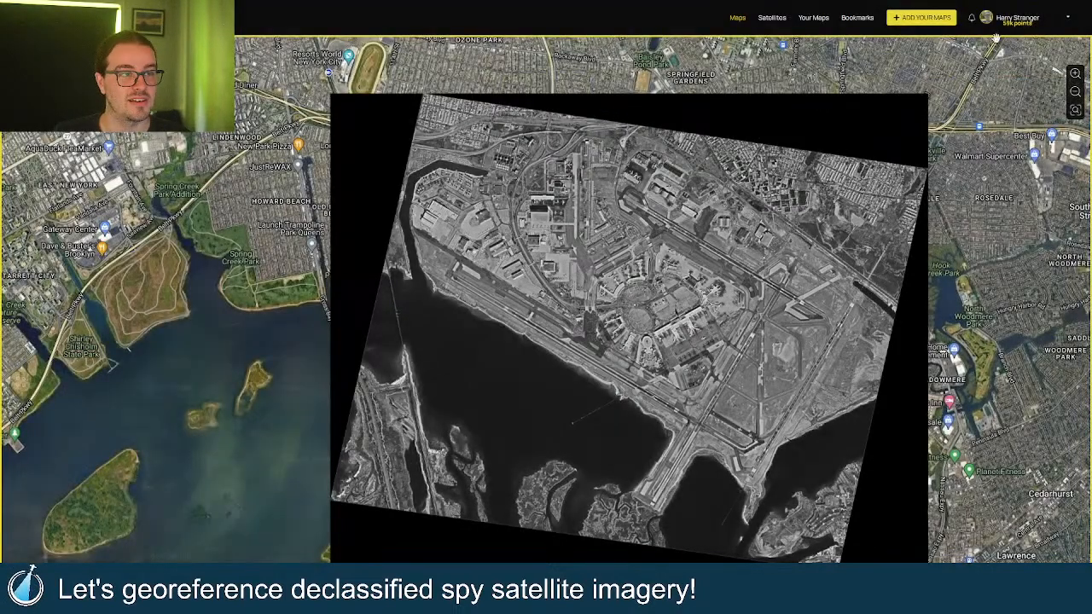
pyautogui.click(1038, 20)
pyautogui.click(1038, 21)
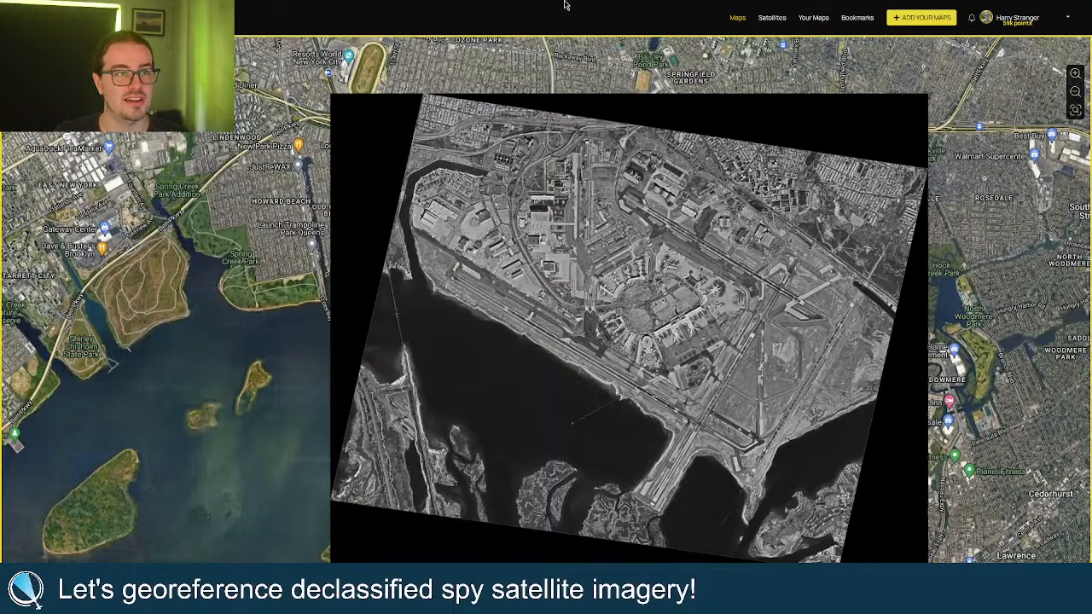
# Load the copied share link in a new browser tab.
pyautogui.moveTo(536, 0)
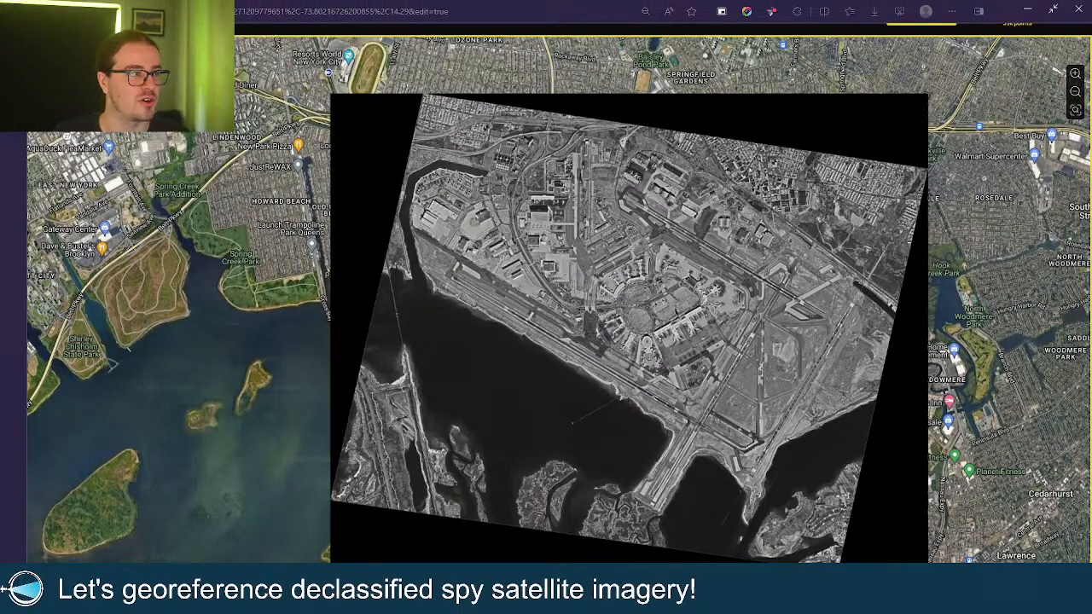
pyautogui.hotkey('ctrl', 't')
pyautogui.hotkey('ctrl', 'v')
pyautogui.press('Return')
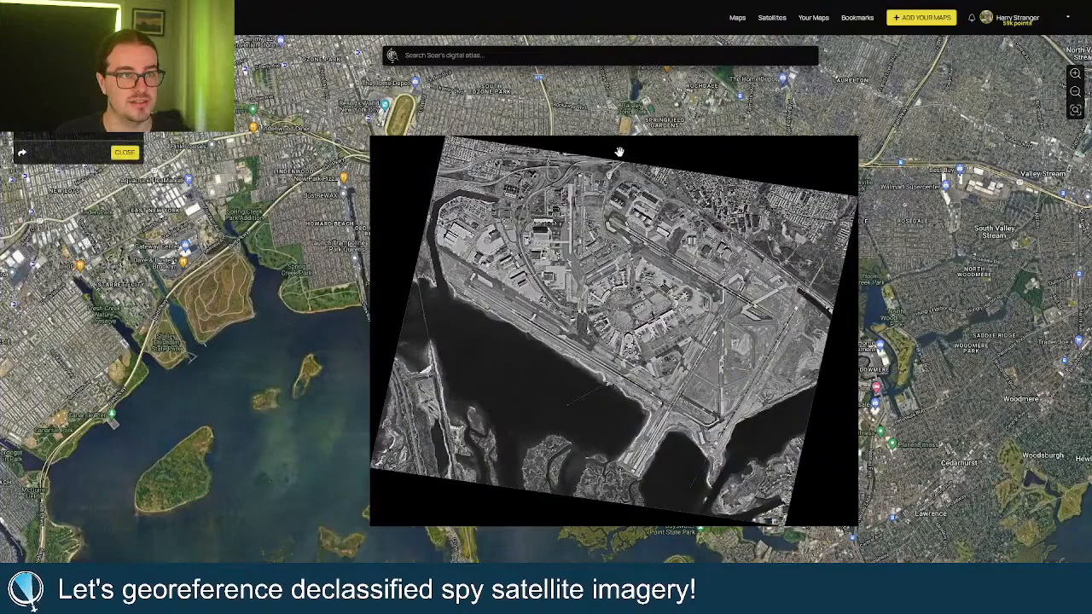
# Zoom into the shared overlay and pan to the airport terminals.
pyautogui.scroll(2, 716, 363)
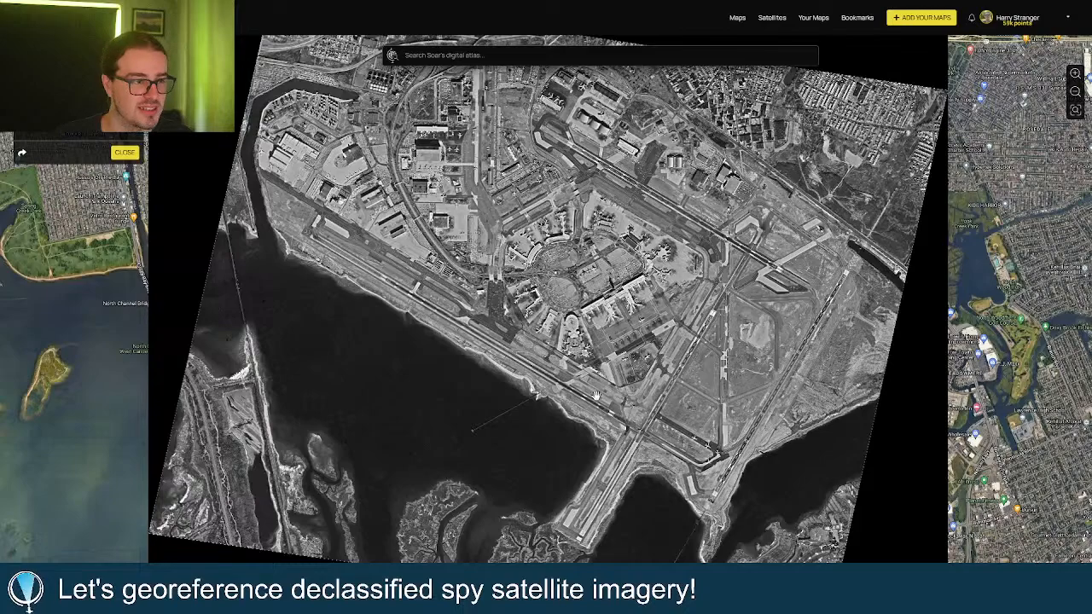
pyautogui.scroll(3, 636, 393)
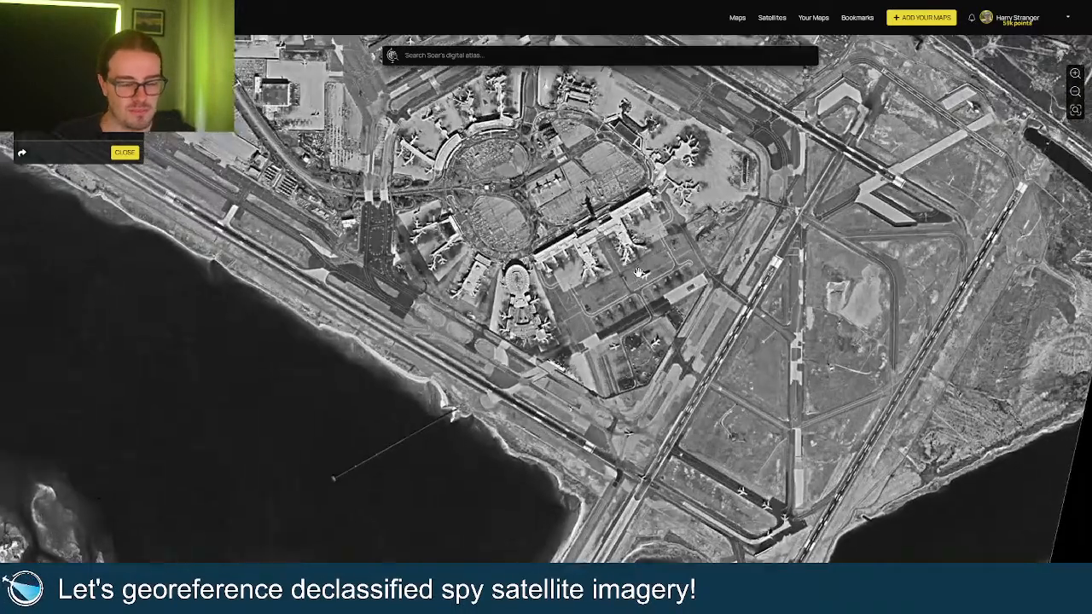
pyautogui.scroll(2, 638, 273)
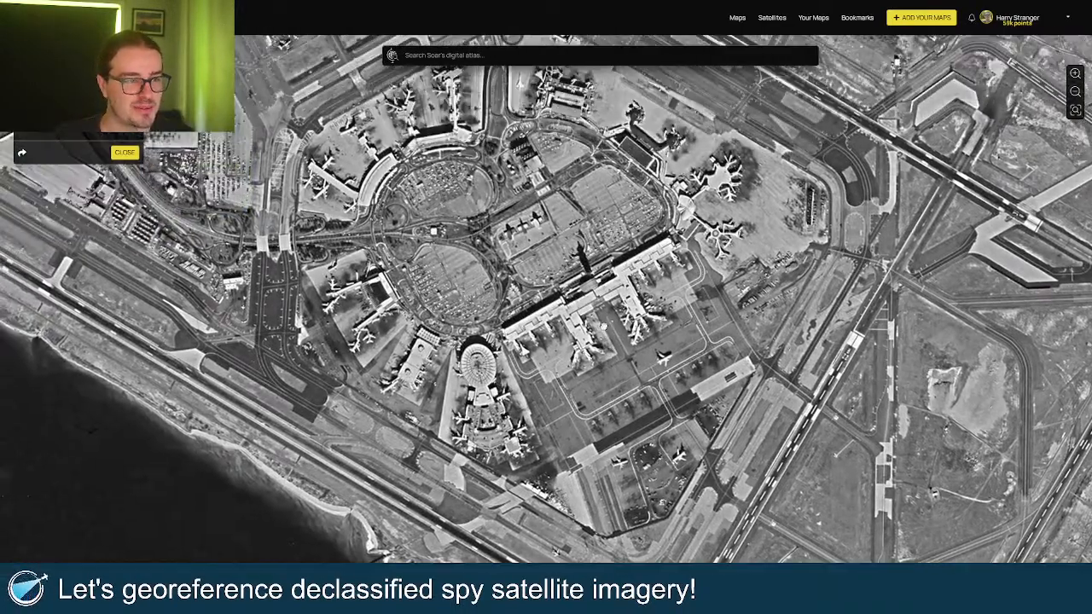
pyautogui.moveTo(557, 197); pyautogui.dragTo(570, 315)
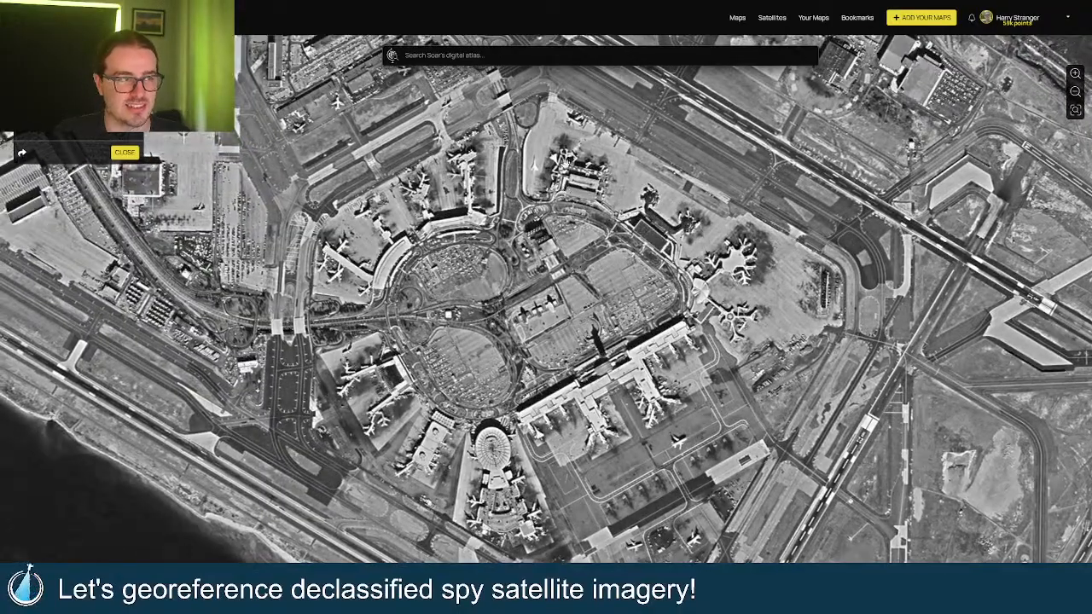
# Zoom and pan around the overlay to recentre the airport image on screen.
pyautogui.scroll(3, 569, 280)
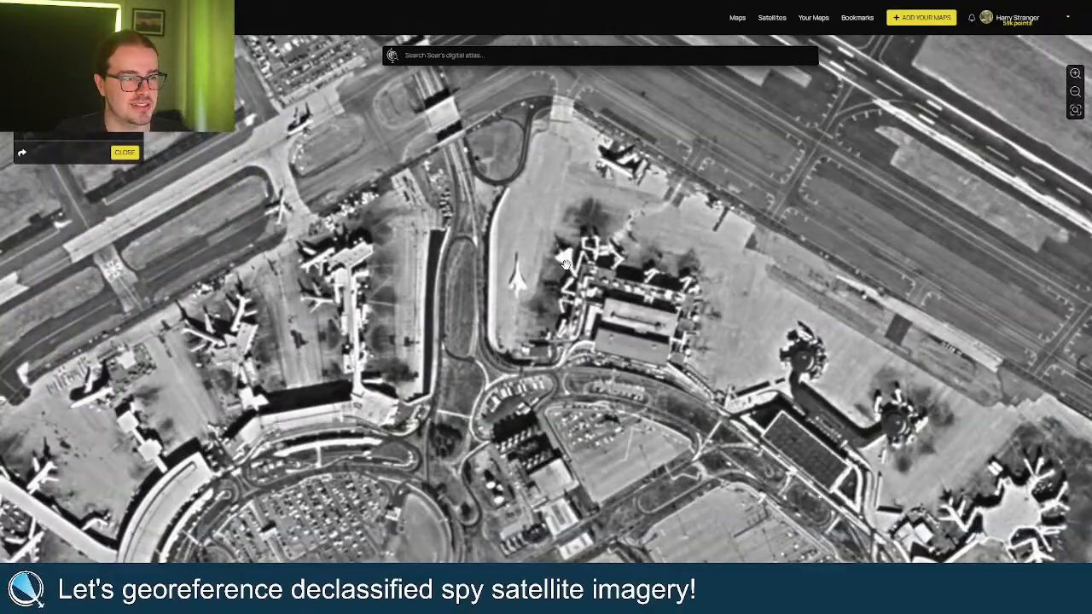
pyautogui.scroll(-3, 509, 220)
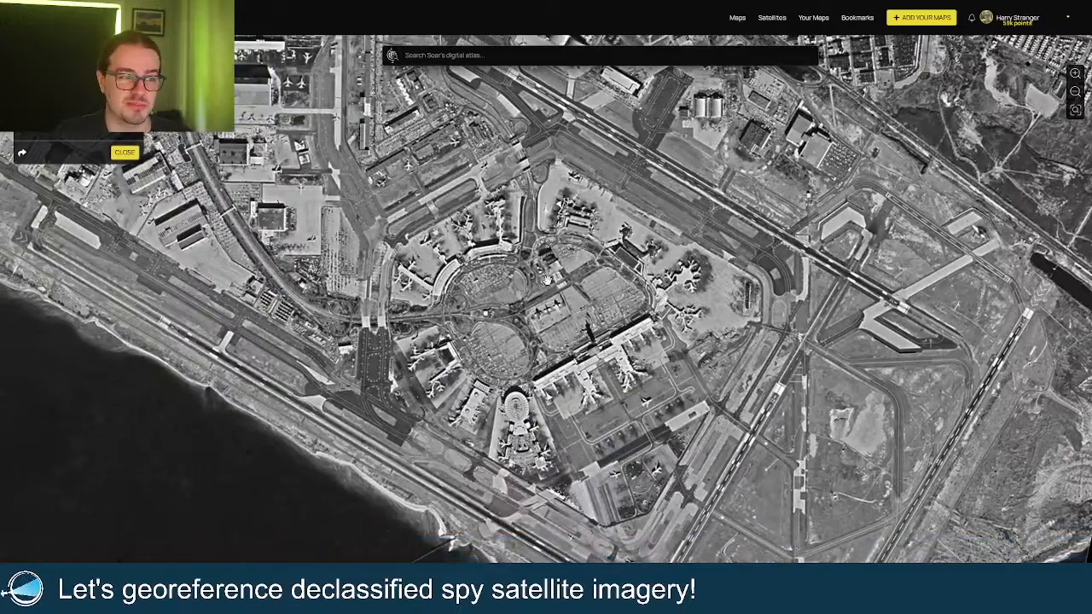
pyautogui.scroll(2, 550, 282)
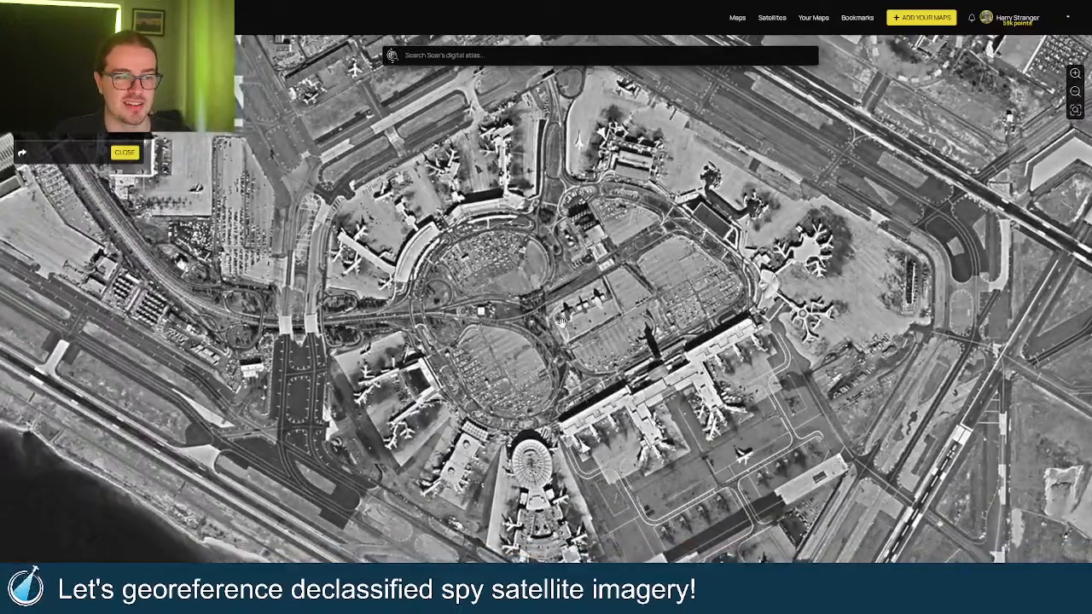
pyautogui.moveTo(506, 377); pyautogui.dragTo(507, 353)
pyautogui.scroll(-3, 333, 321)
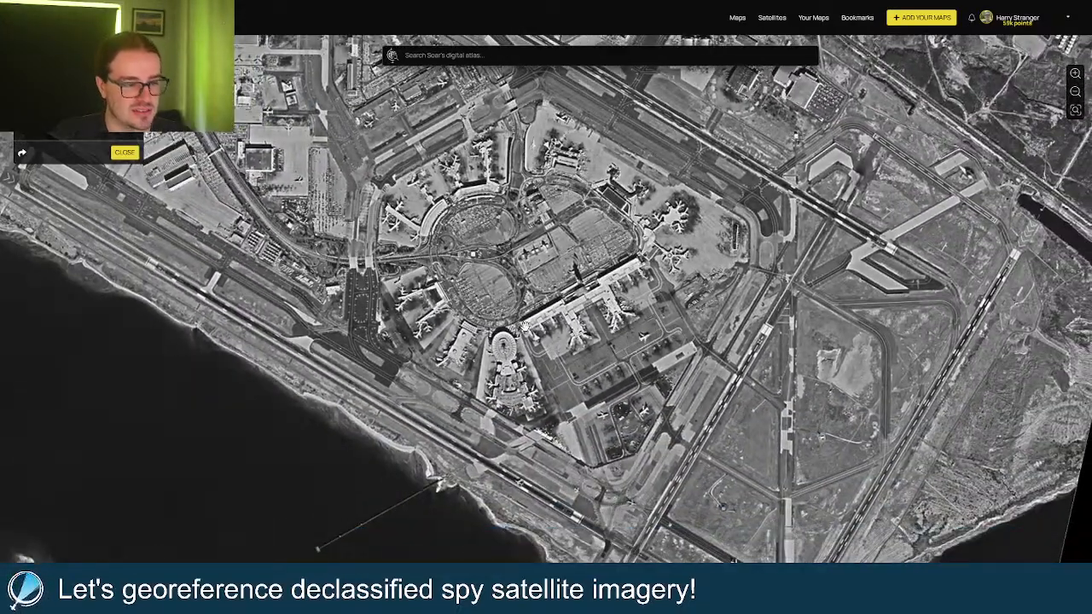
pyautogui.moveTo(696, 393); pyautogui.dragTo(549, 296)
pyautogui.scroll(-1, 550, 296)
pyautogui.scroll(-2, 549, 296)
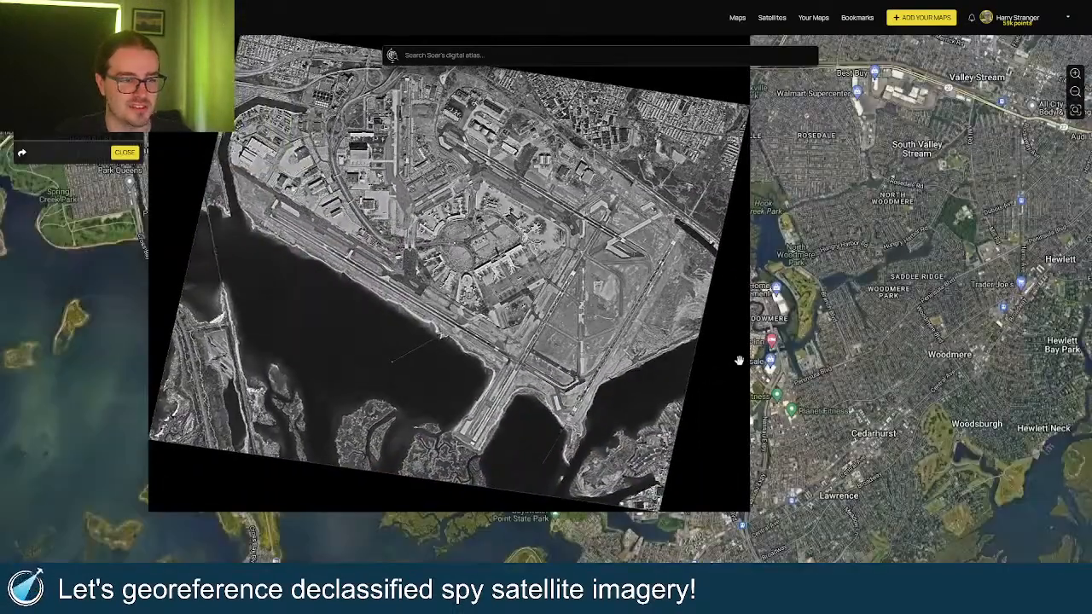
pyautogui.moveTo(717, 395); pyautogui.dragTo(724, 375)
pyautogui.moveTo(341, 402); pyautogui.dragTo(435, 559)
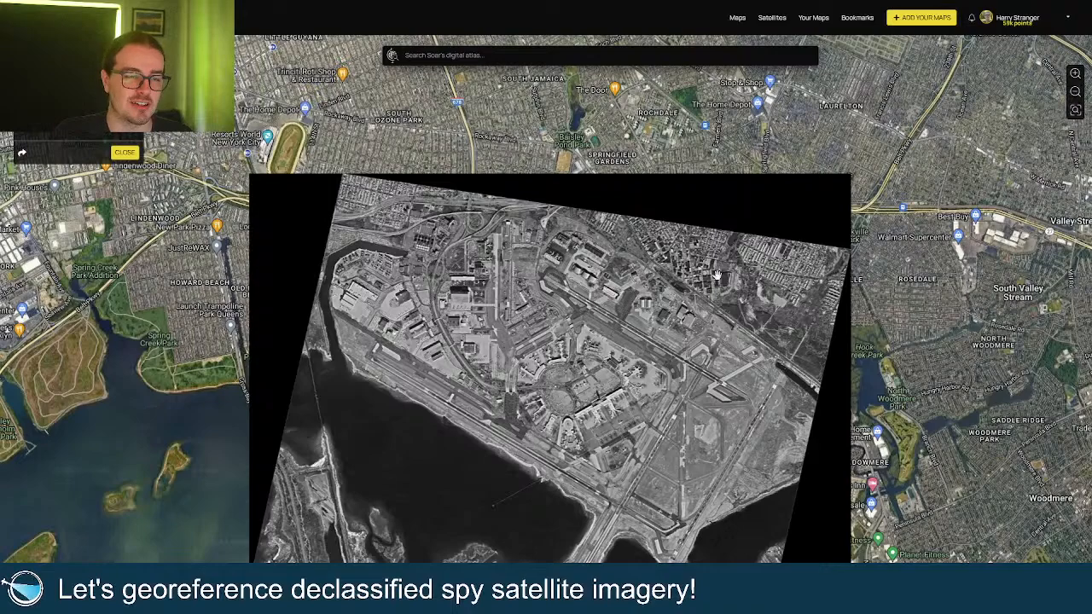
pyautogui.moveTo(595, 395); pyautogui.dragTo(639, 358)
pyautogui.scroll(2, 640, 359)
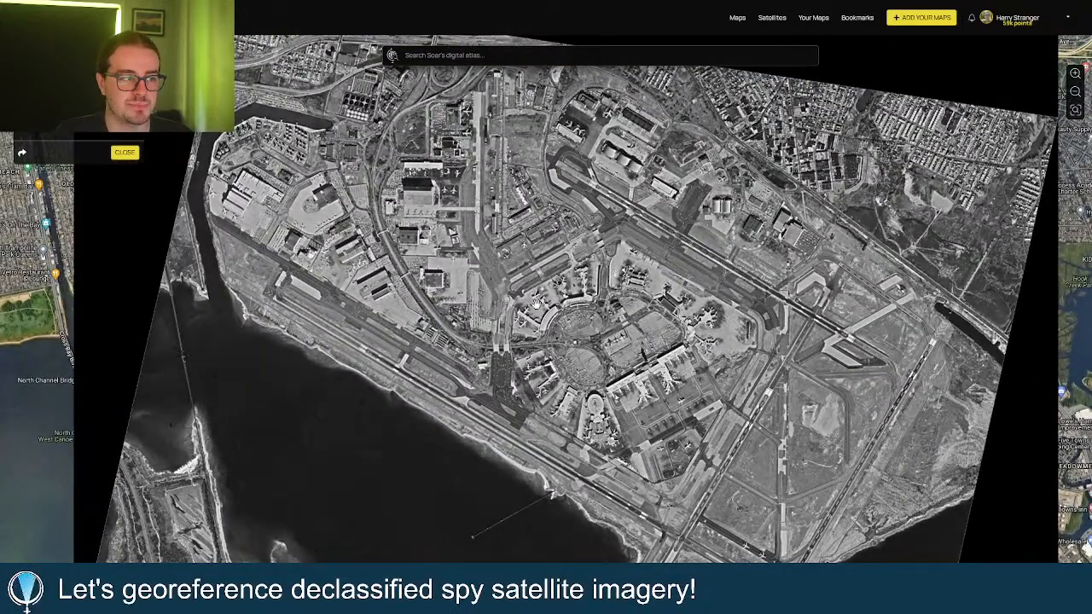
pyautogui.moveTo(535, 304); pyautogui.dragTo(551, 253)
pyautogui.scroll(5, 611, 296)
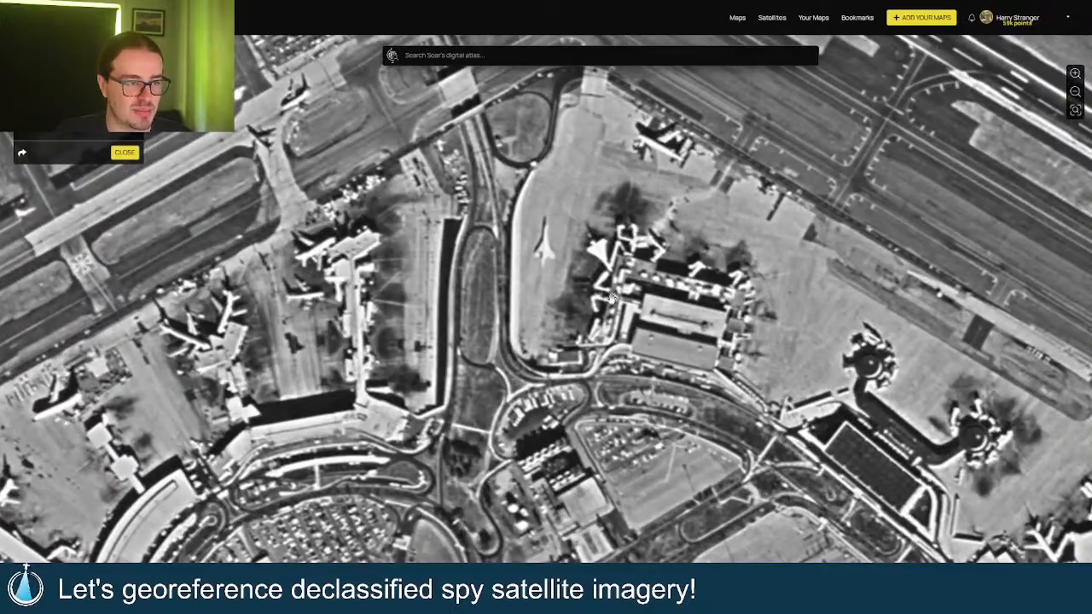
pyautogui.moveTo(610, 299); pyautogui.dragTo(598, 300)
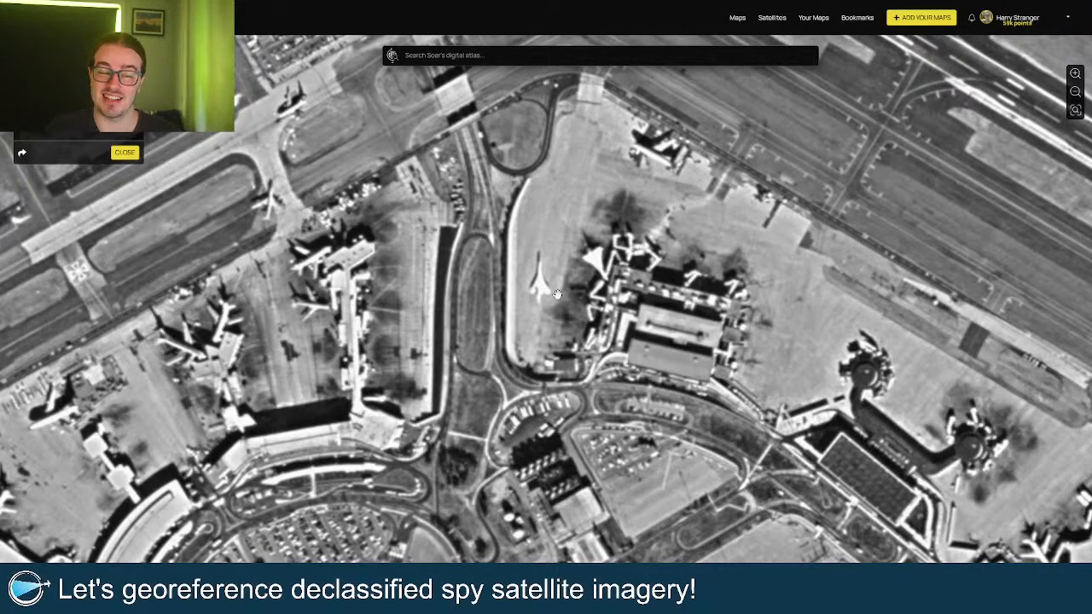
# Pan across the terminals toward the round terminal, coastline, runway crossing and pier.
pyautogui.moveTo(557, 294); pyautogui.dragTo(544, 323)
pyautogui.moveTo(470, 303); pyautogui.dragTo(727, 356)
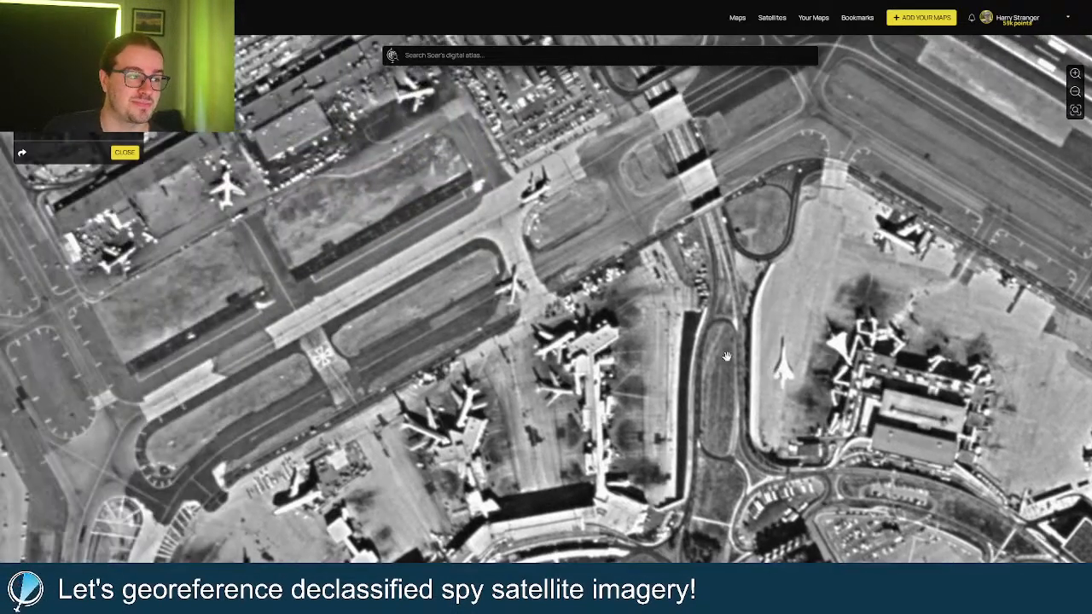
pyautogui.scroll(-3, 427, 252)
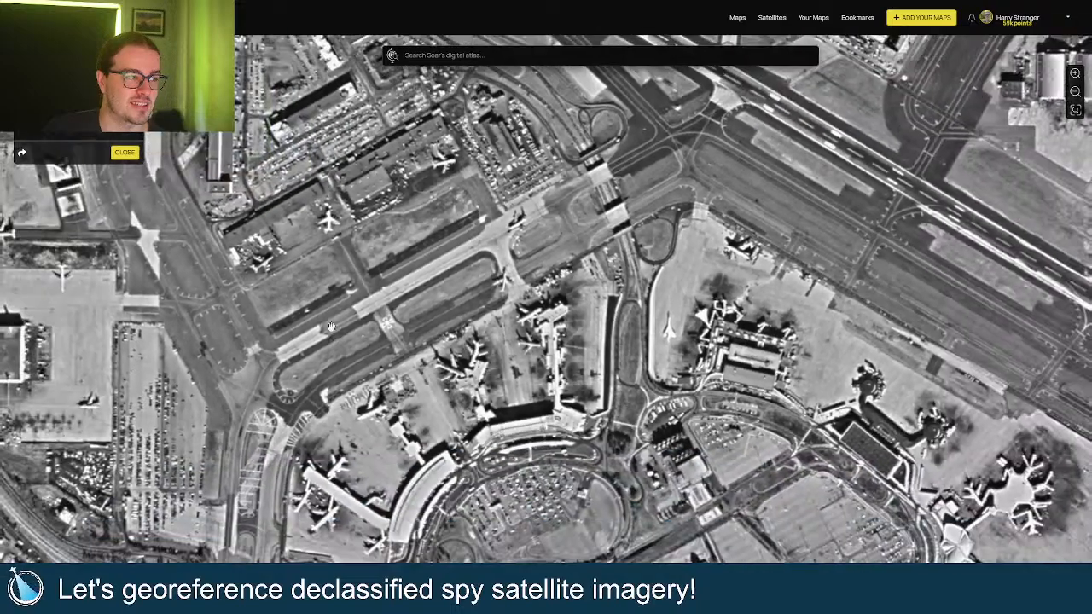
pyautogui.moveTo(223, 362); pyautogui.dragTo(534, 343)
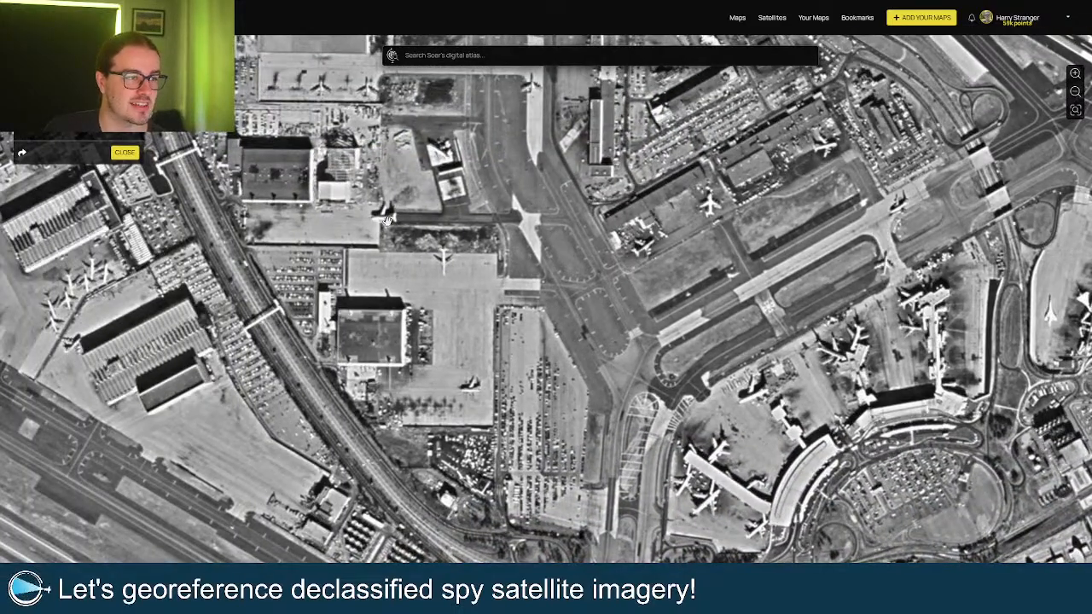
pyautogui.scroll(3, 387, 220)
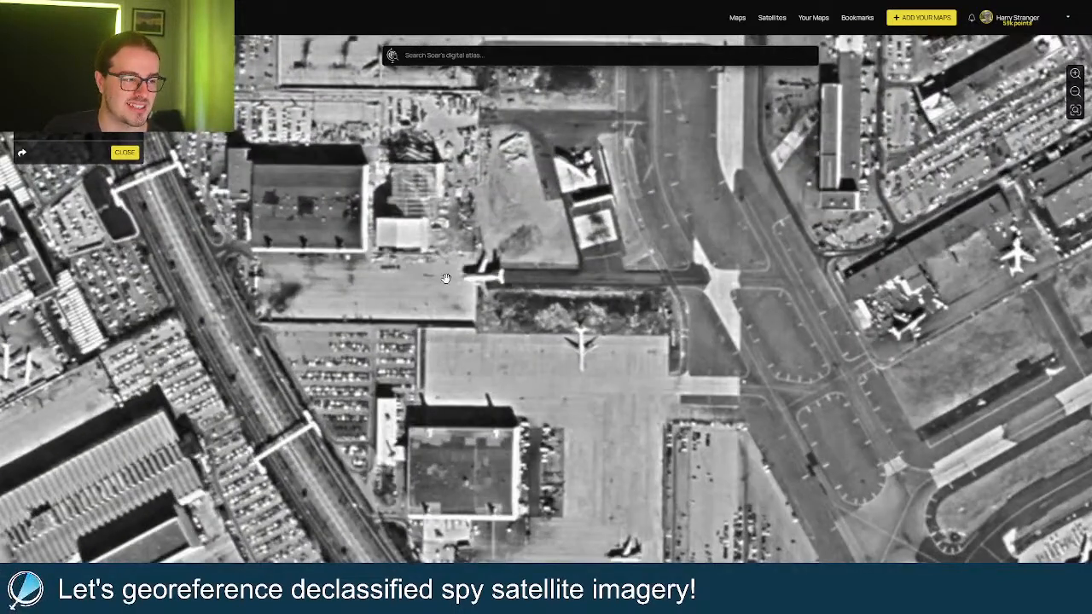
pyautogui.scroll(-3, 446, 278)
pyautogui.moveTo(552, 360); pyautogui.dragTo(436, 205)
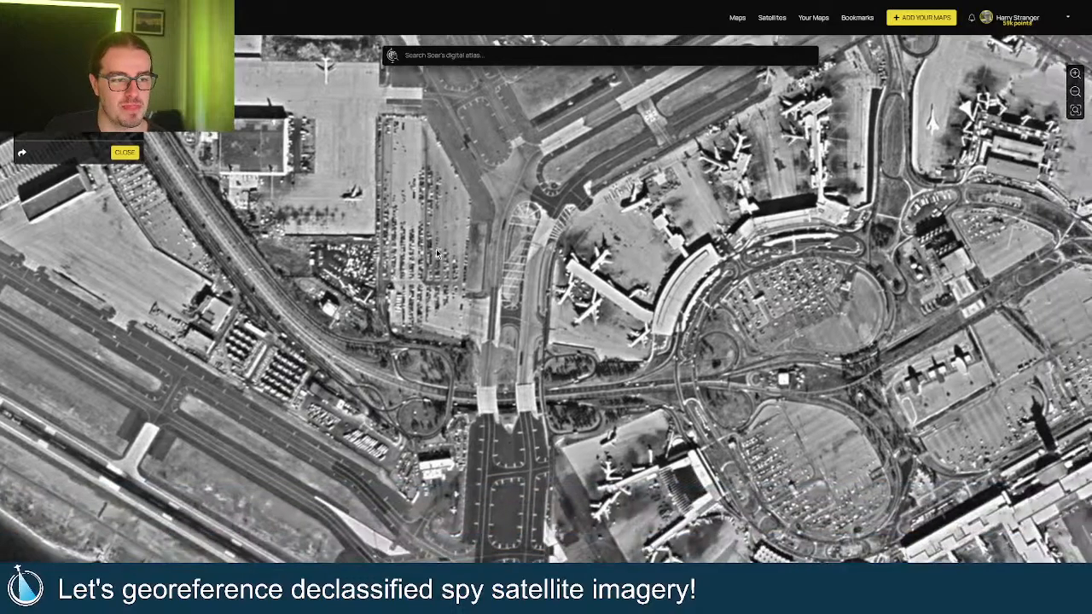
pyautogui.moveTo(480, 350); pyautogui.dragTo(463, 293)
pyautogui.moveTo(609, 554); pyautogui.dragTo(401, 256)
pyautogui.moveTo(616, 500); pyautogui.dragTo(470, 361)
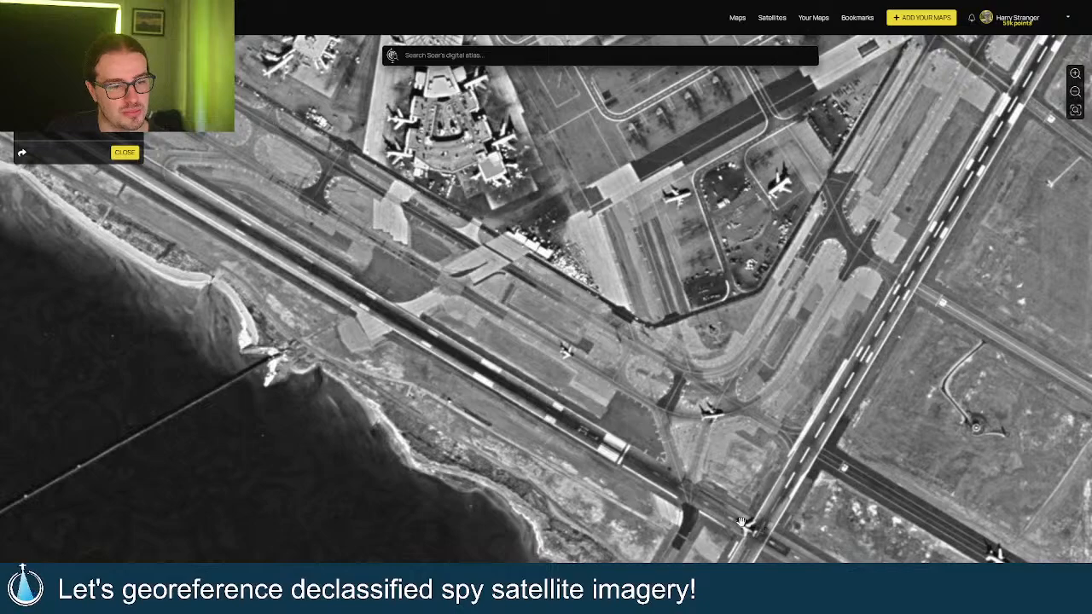
pyautogui.moveTo(616, 379); pyautogui.dragTo(377, 255)
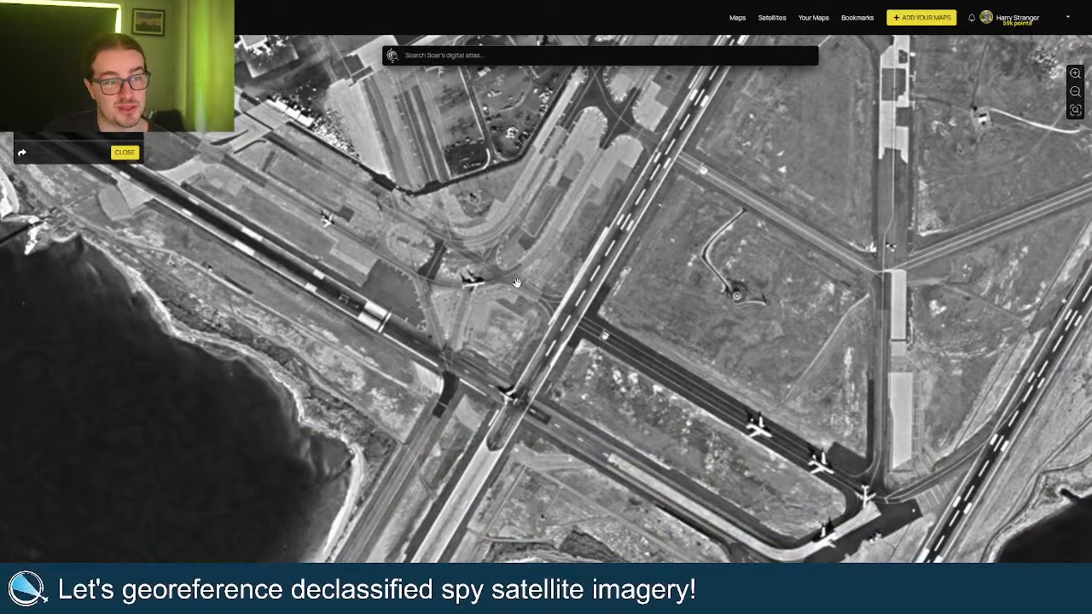
# Zoom out and back in to centre the central terminal ring.
pyautogui.scroll(-3, 517, 283)
pyautogui.moveTo(612, 91); pyautogui.dragTo(583, 271)
pyautogui.scroll(-1, 582, 271)
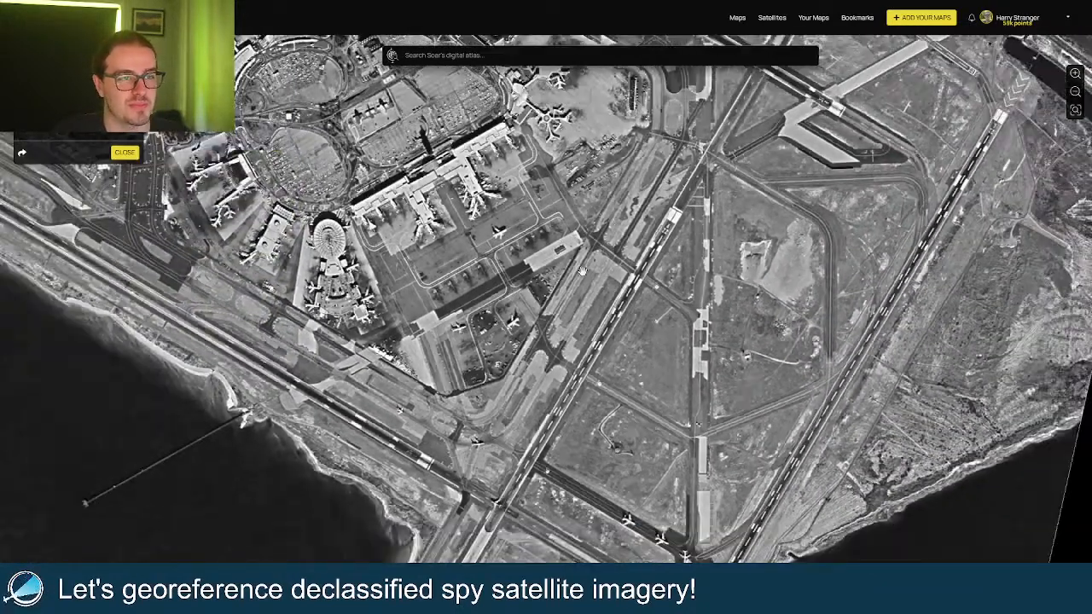
pyautogui.scroll(-2, 583, 271)
pyautogui.moveTo(514, 162); pyautogui.dragTo(648, 308)
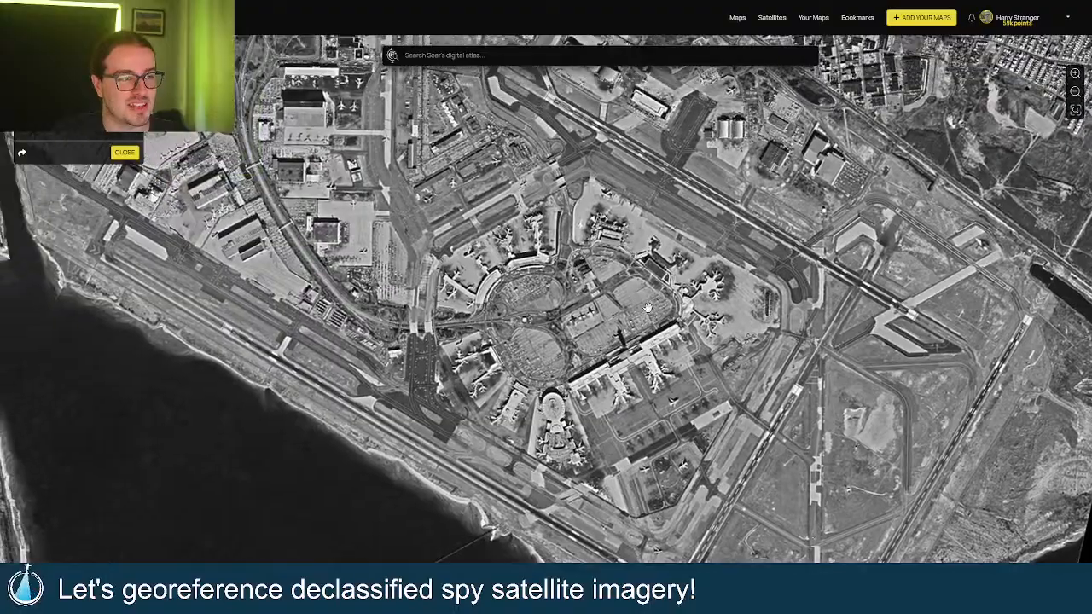
pyautogui.scroll(-3, 647, 308)
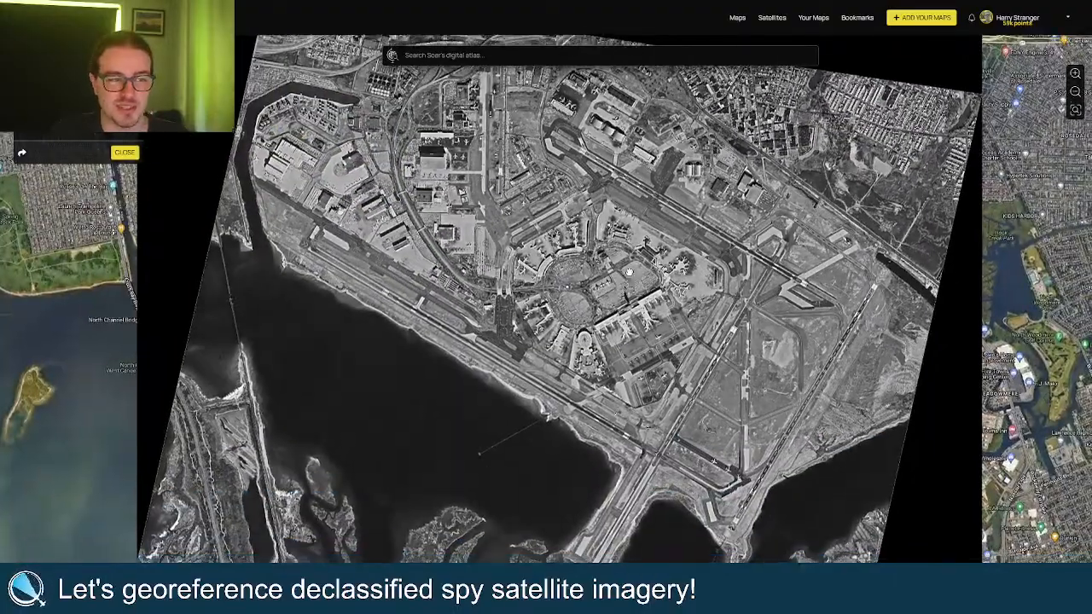
pyautogui.scroll(5, 628, 271)
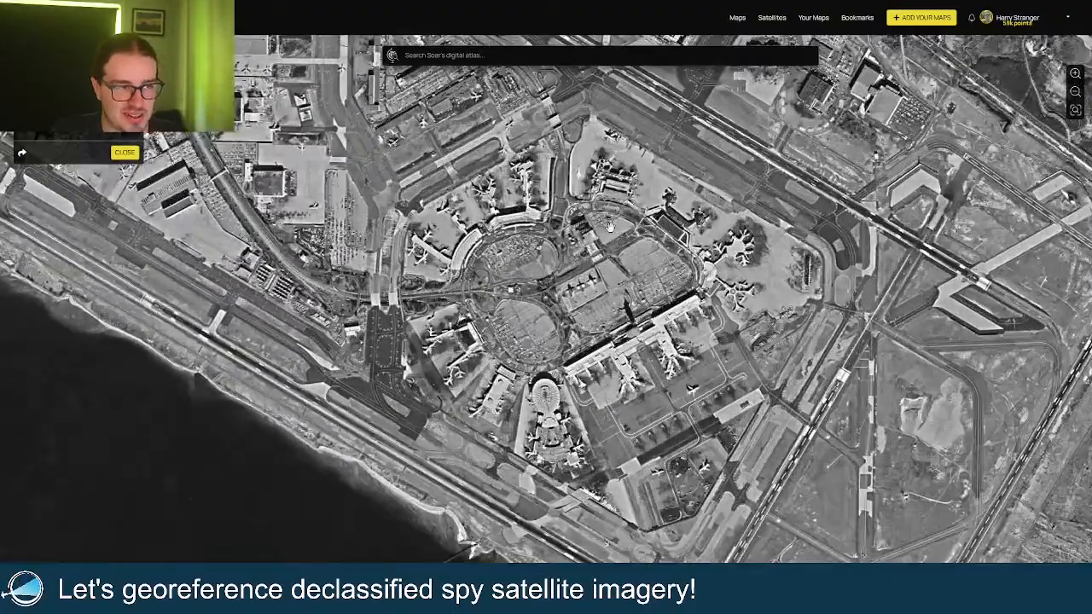
pyautogui.scroll(3, 609, 226)
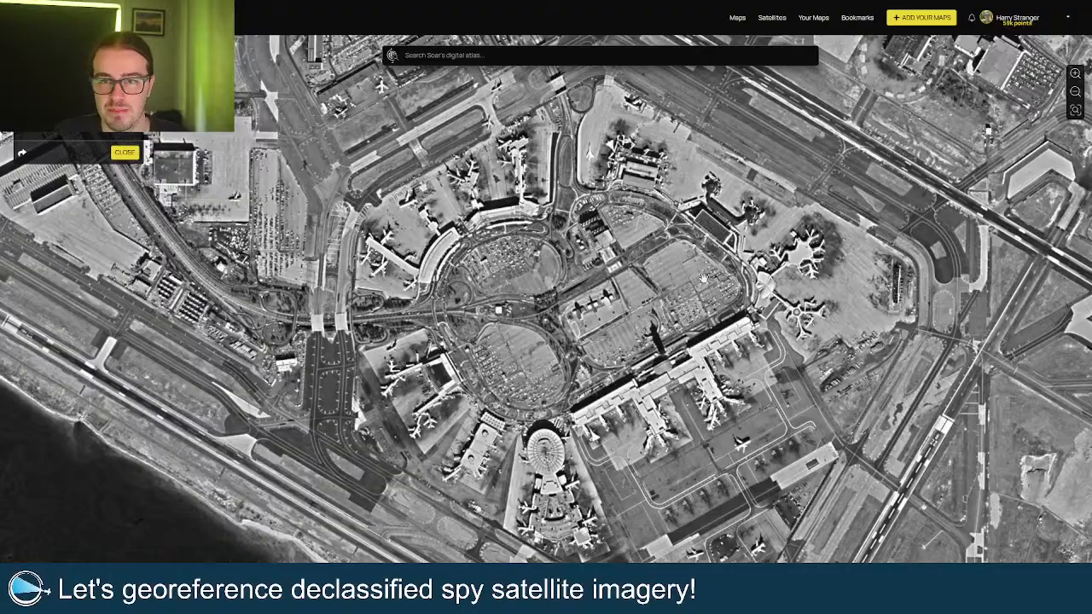
pyautogui.scroll(-3, 510, 294)
pyautogui.moveTo(591, 355); pyautogui.dragTo(567, 314)
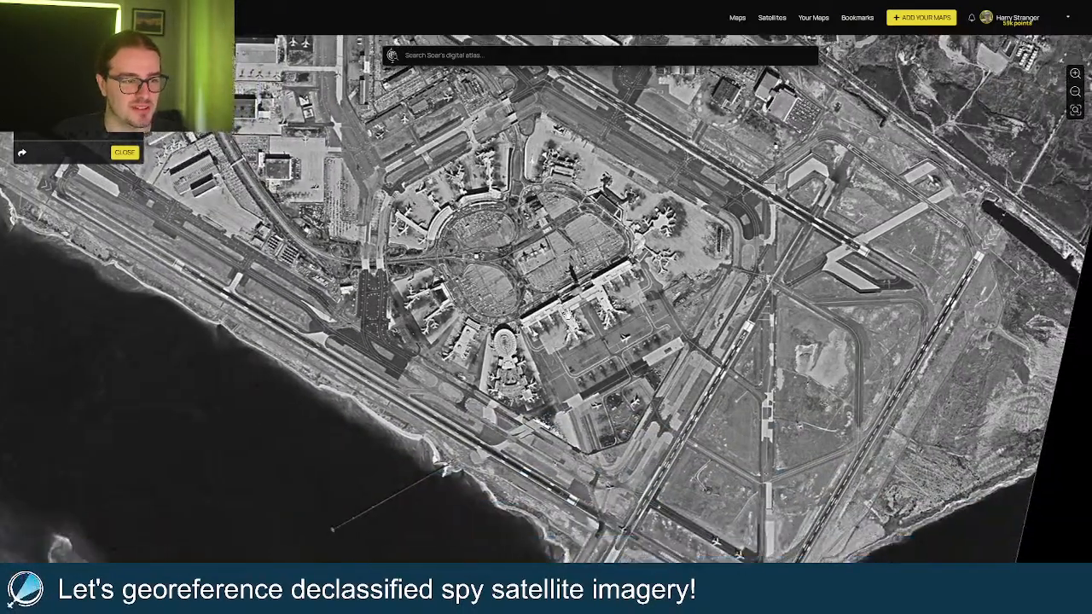
pyautogui.scroll(-3, 567, 315)
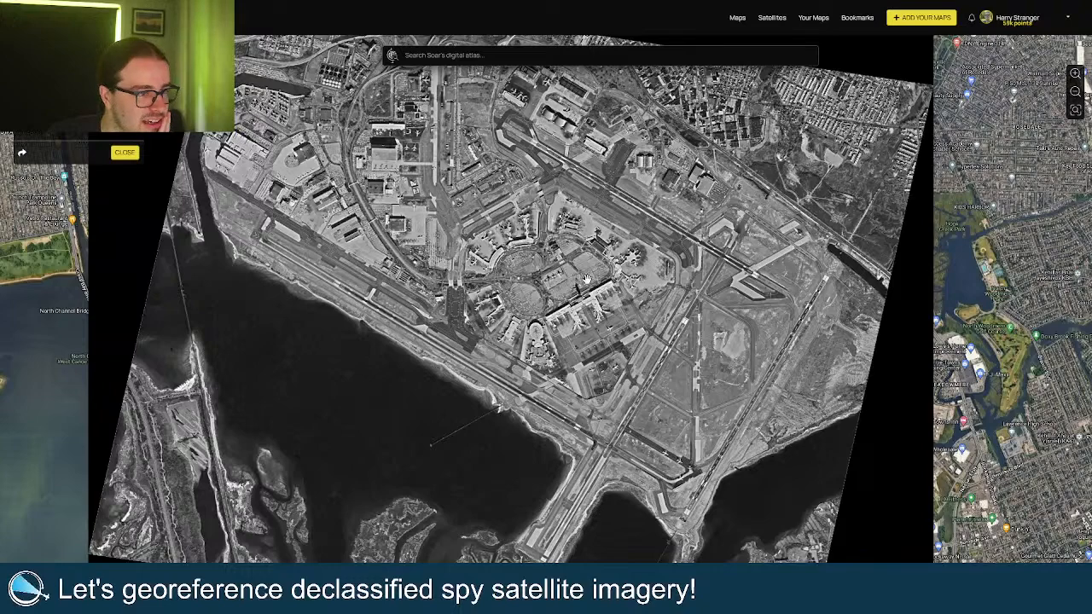
pyautogui.scroll(1, 586, 279)
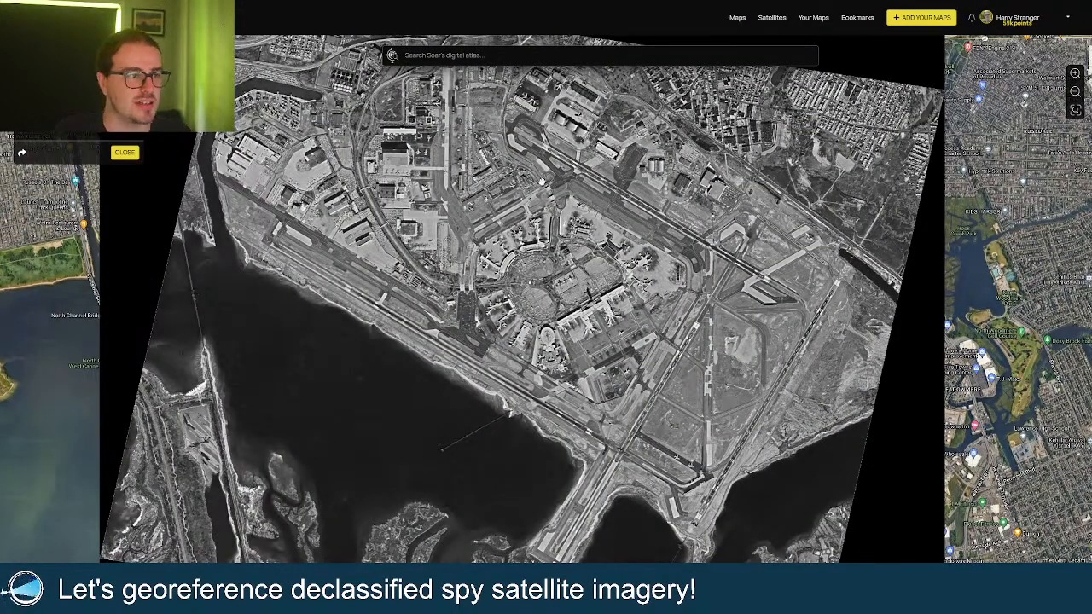
pyautogui.moveTo(541, 181); pyautogui.dragTo(554, 245)
pyautogui.scroll(3, 309, 212)
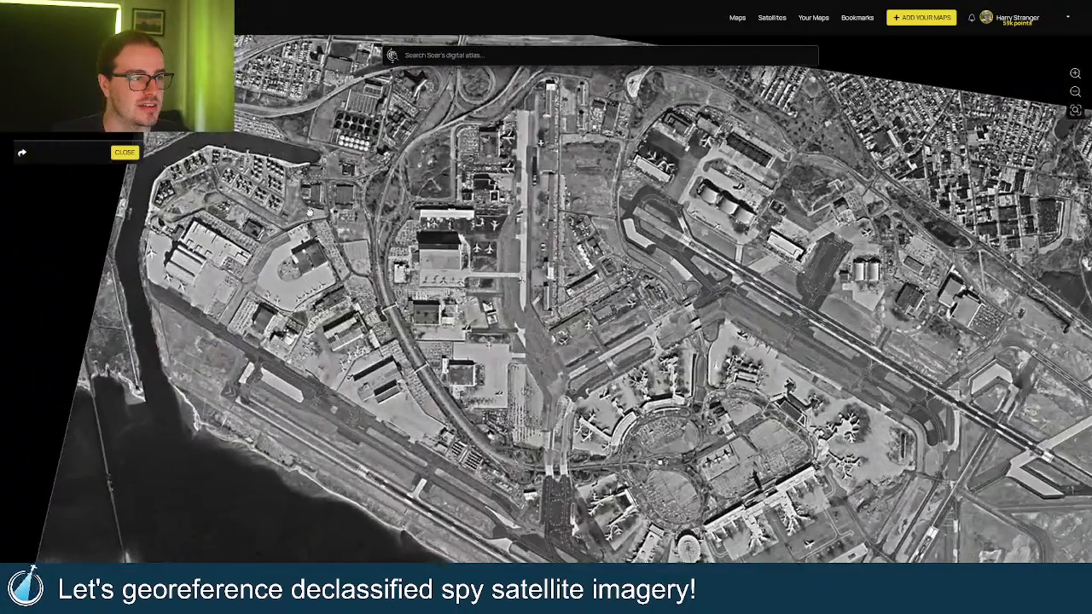
pyautogui.moveTo(309, 212); pyautogui.dragTo(370, 286)
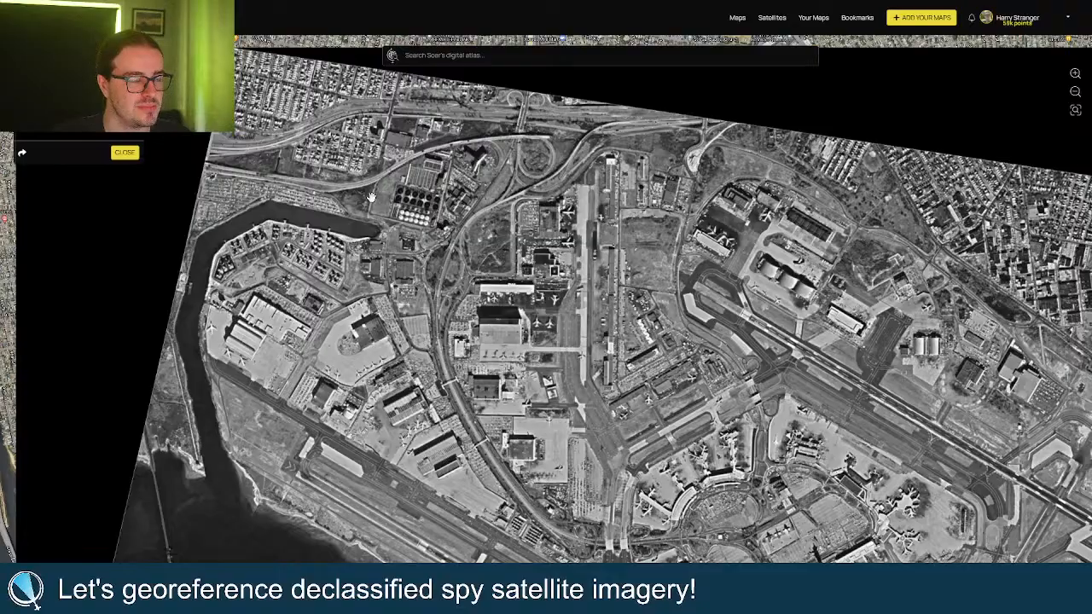
pyautogui.moveTo(816, 368); pyautogui.dragTo(492, 295)
pyautogui.scroll(2, 681, 318)
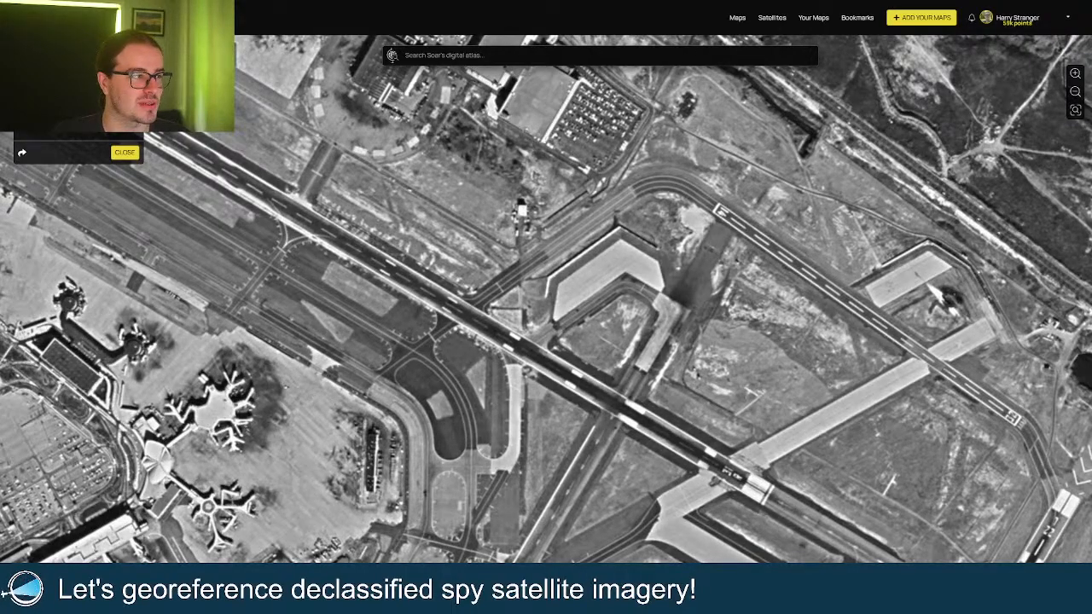
pyautogui.moveTo(517, 187); pyautogui.dragTo(622, 269)
pyautogui.scroll(-2, 623, 269)
pyautogui.scroll(2, 623, 270)
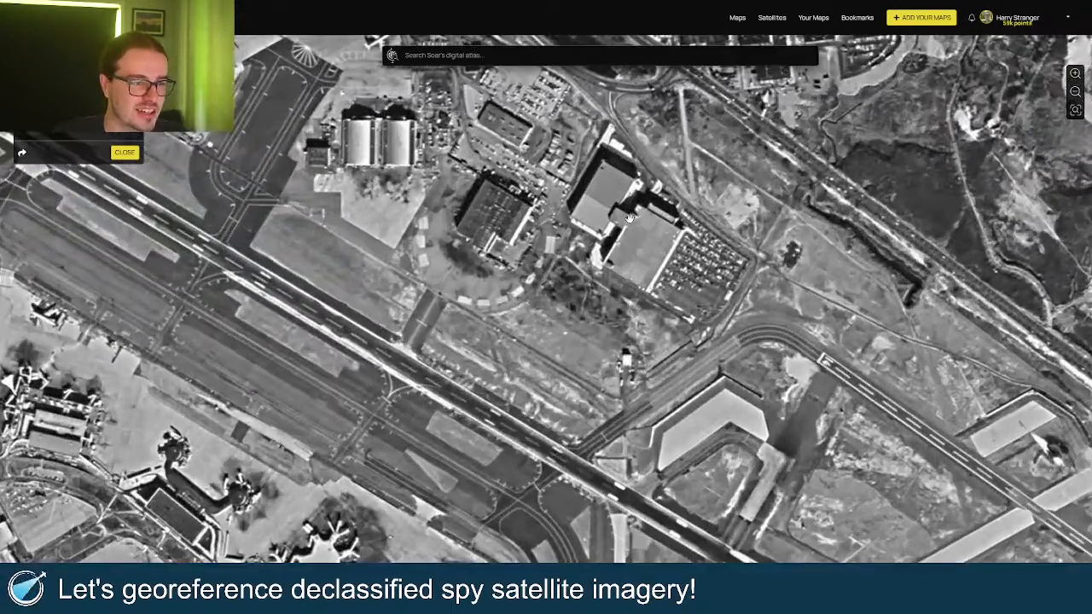
pyautogui.scroll(-3, 618, 268)
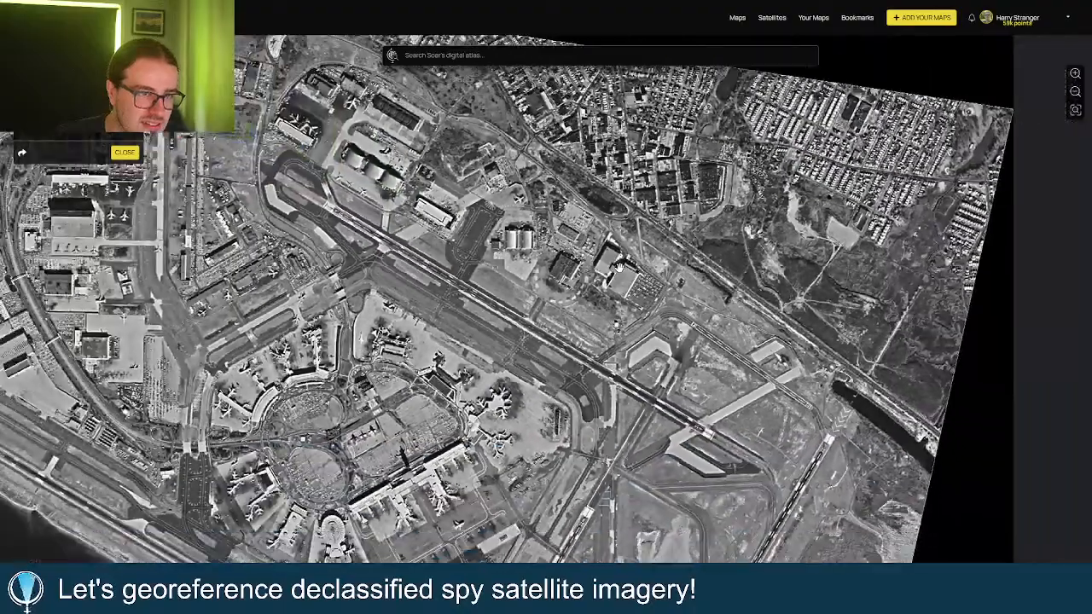
pyautogui.scroll(3, 562, 265)
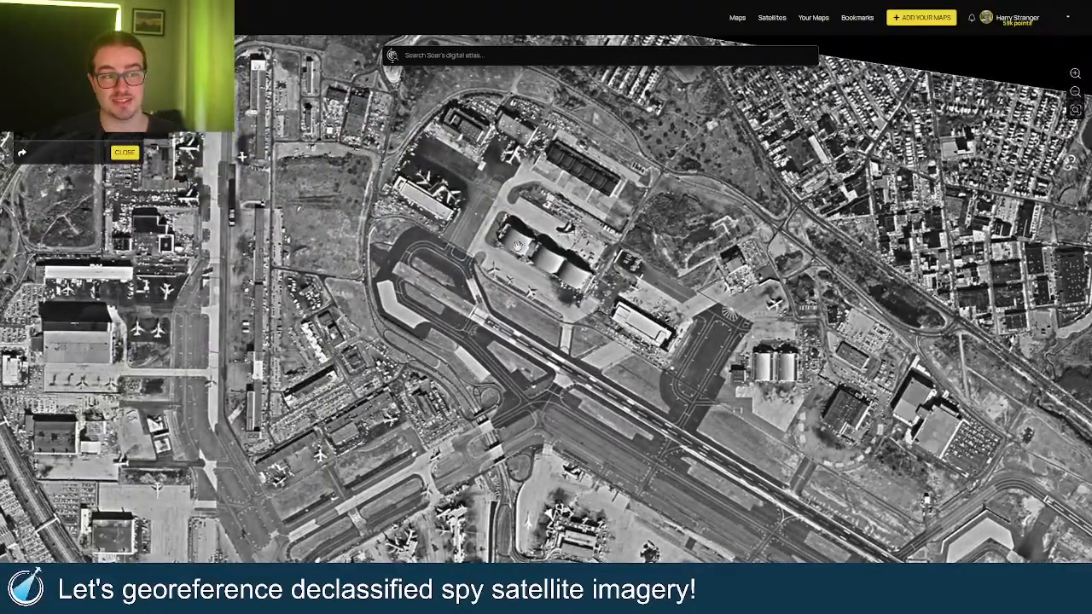
pyautogui.moveTo(512, 248); pyautogui.dragTo(522, 284)
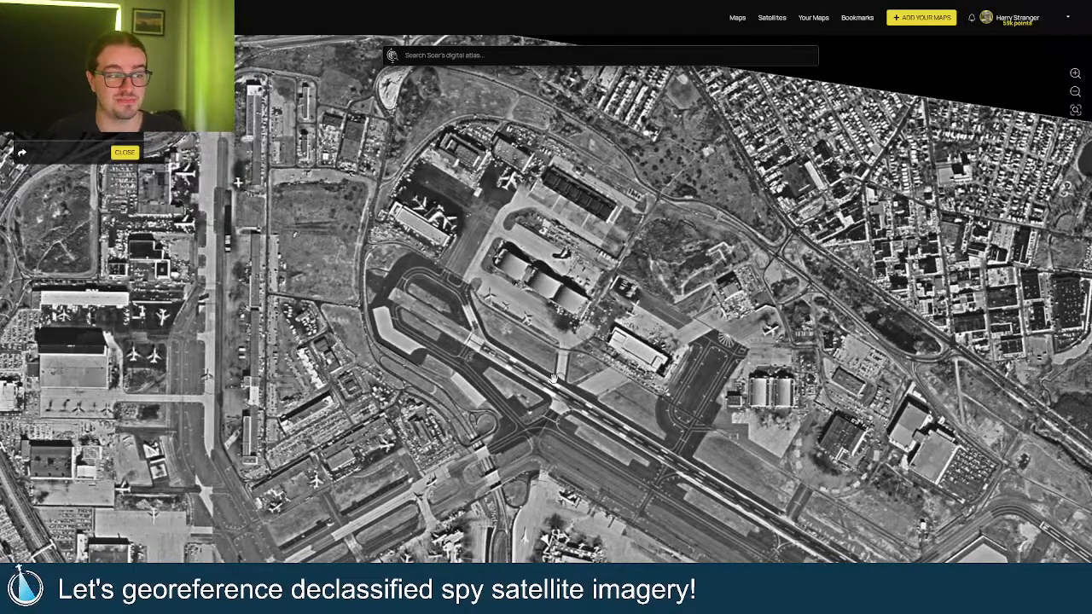
pyautogui.moveTo(516, 286); pyautogui.dragTo(521, 189)
pyautogui.moveTo(524, 490); pyautogui.dragTo(542, 282)
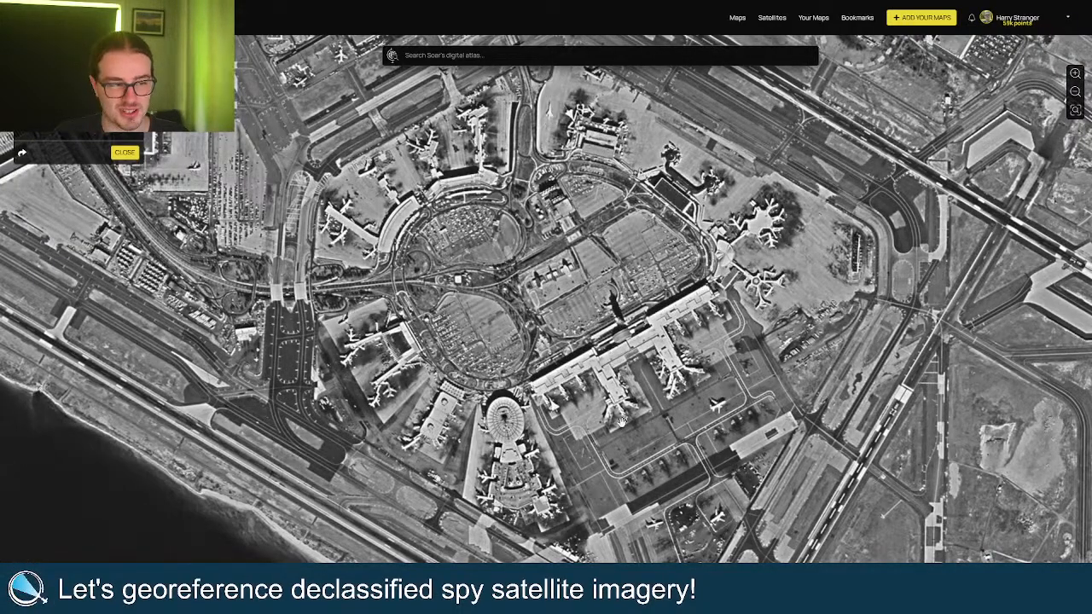
pyautogui.moveTo(589, 285); pyautogui.dragTo(590, 327)
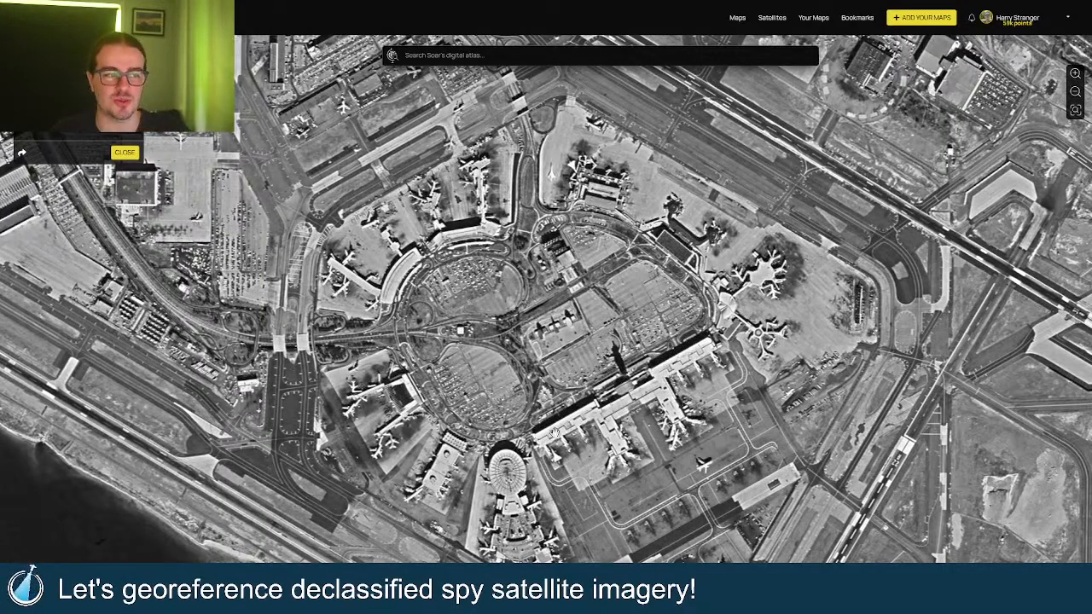
# Pan around the terminal ring, viewing its northern and southern terminals.
pyautogui.scroll(3, 551, 462)
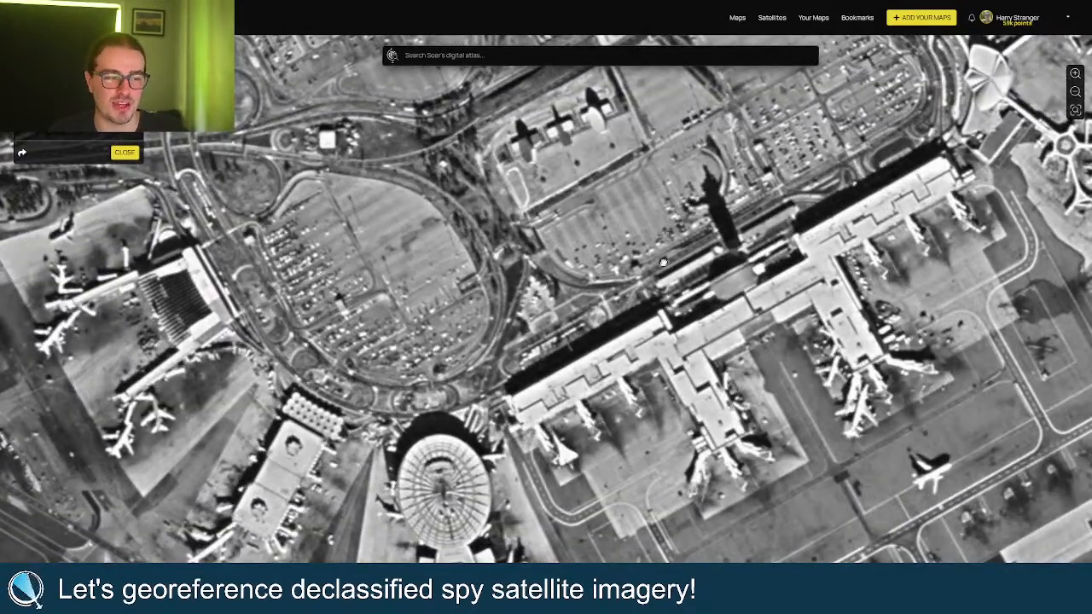
pyautogui.moveTo(643, 200); pyautogui.dragTo(598, 401)
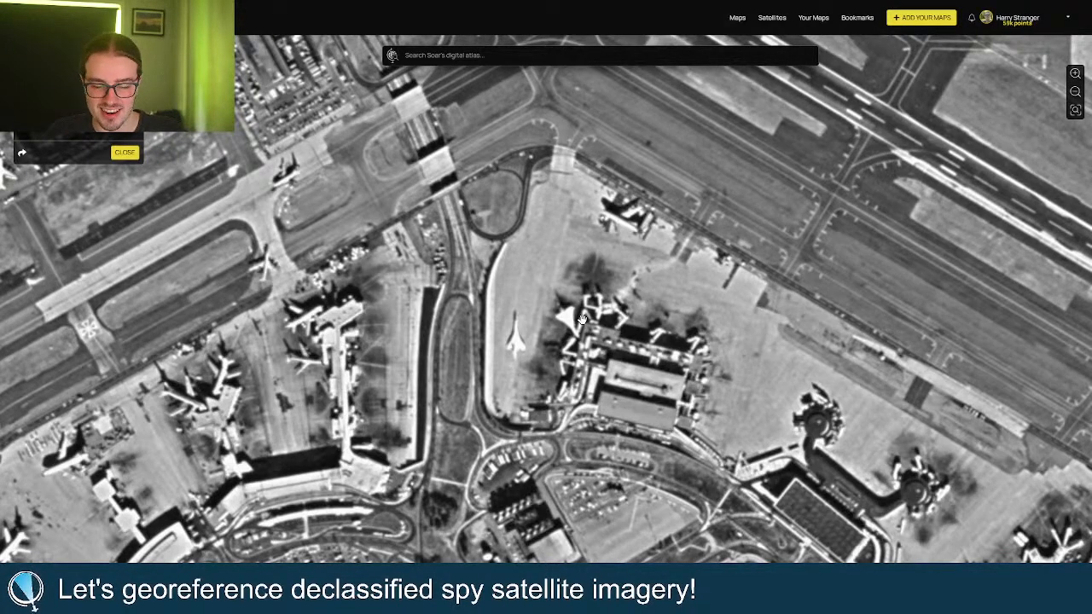
pyautogui.scroll(-3, 579, 320)
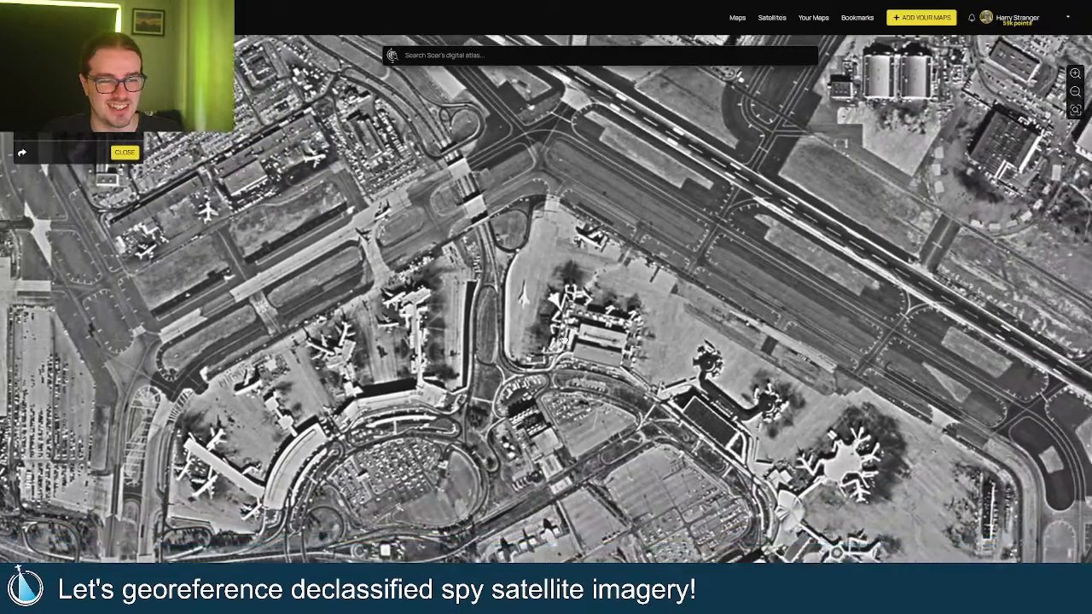
pyautogui.moveTo(563, 341); pyautogui.dragTo(516, 262)
pyautogui.moveTo(511, 522); pyautogui.dragTo(576, 378)
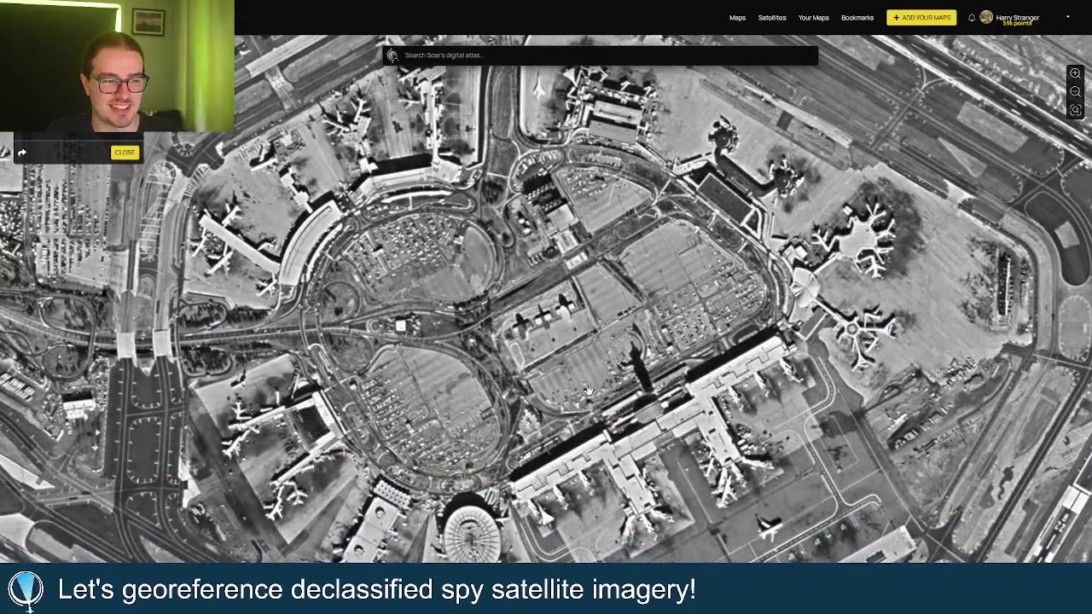
pyautogui.moveTo(573, 416); pyautogui.dragTo(634, 381)
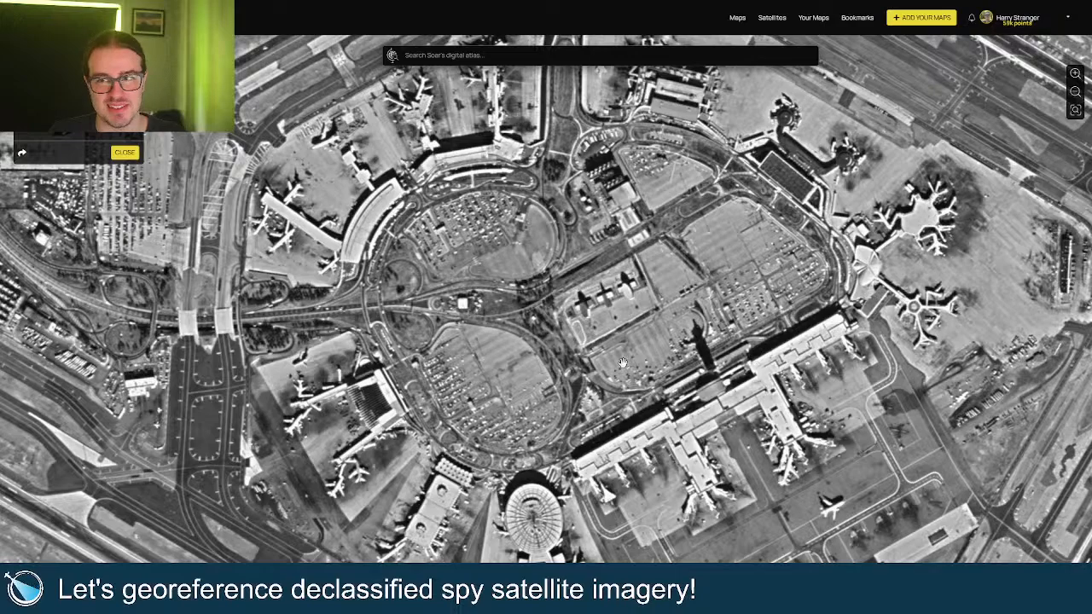
# Zoom out to a wider airport view and shift north toward the runway.
pyautogui.scroll(-5, 622, 363)
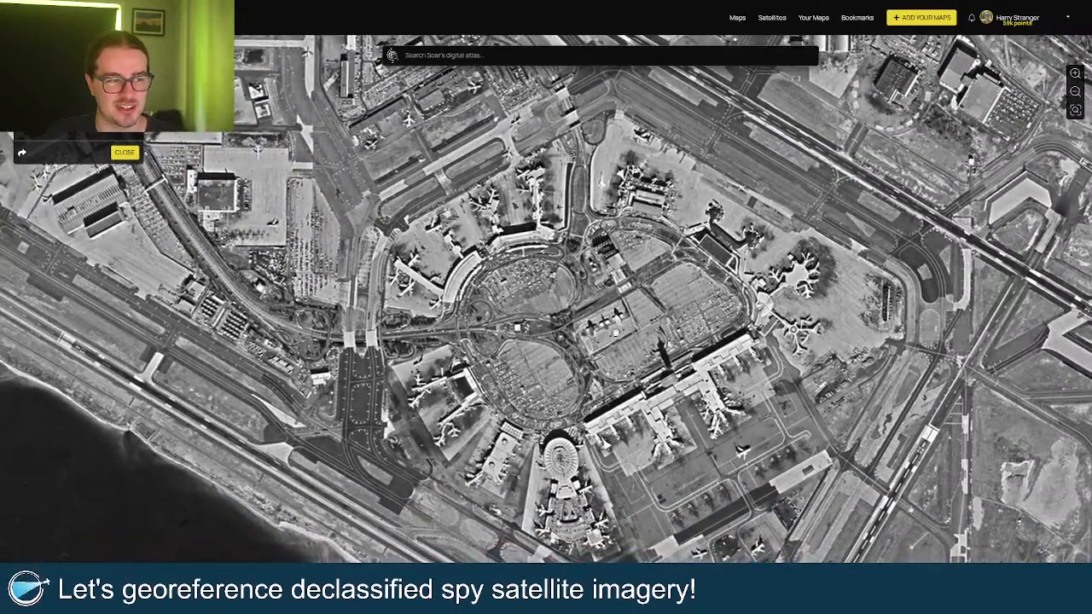
pyautogui.moveTo(616, 333); pyautogui.dragTo(581, 321)
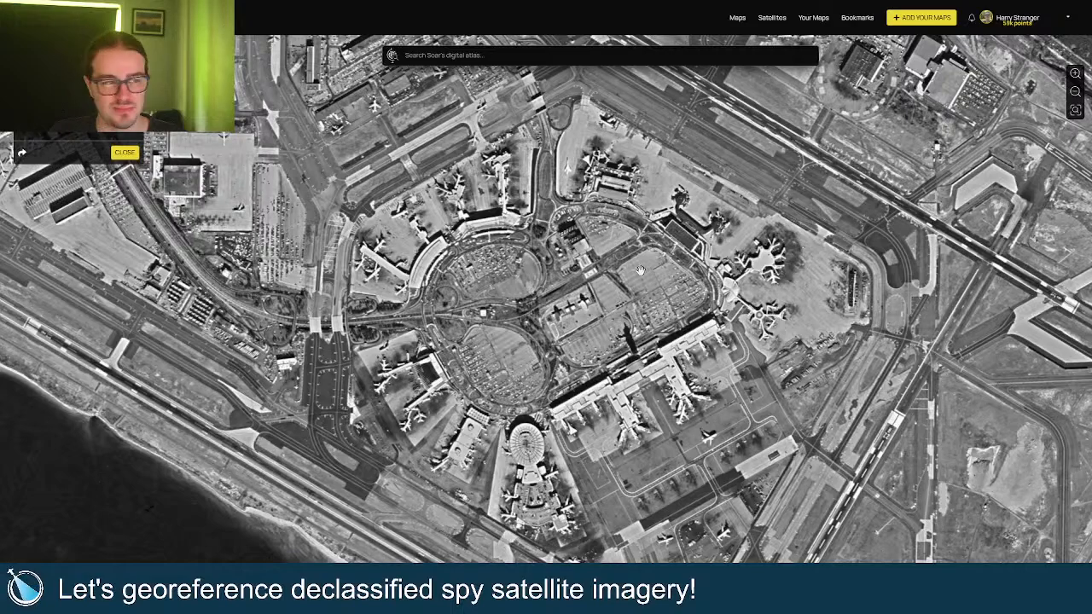
pyautogui.moveTo(640, 271); pyautogui.dragTo(611, 292)
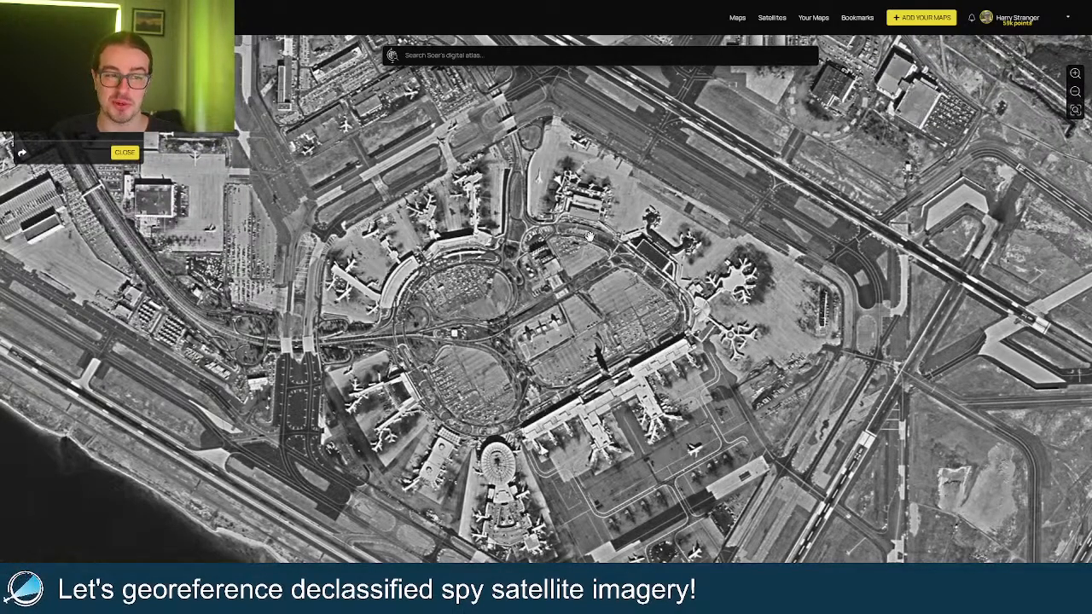
pyautogui.moveTo(589, 232); pyautogui.dragTo(586, 305)
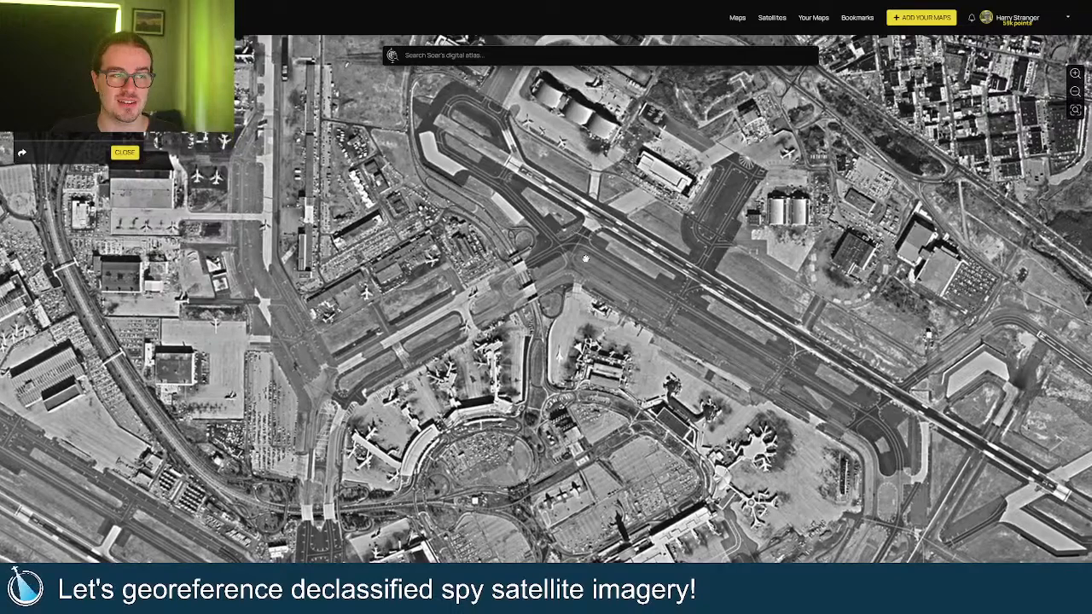
# Glance at the northern runway, then return to the terminals and zoom in on the loop.
pyautogui.moveTo(585, 259); pyautogui.dragTo(593, 328)
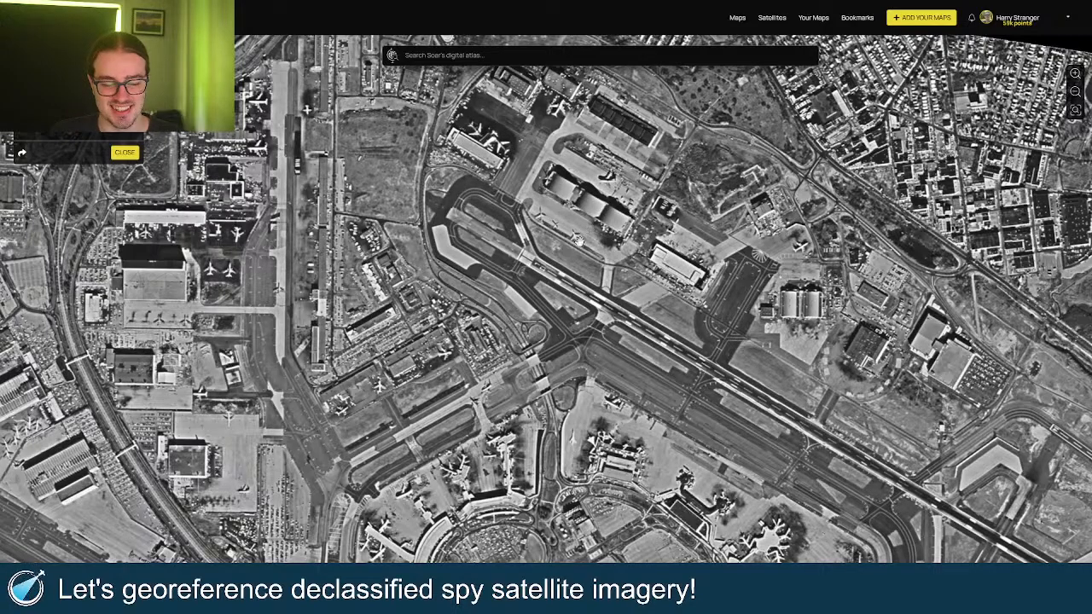
pyautogui.moveTo(587, 373); pyautogui.dragTo(571, 290)
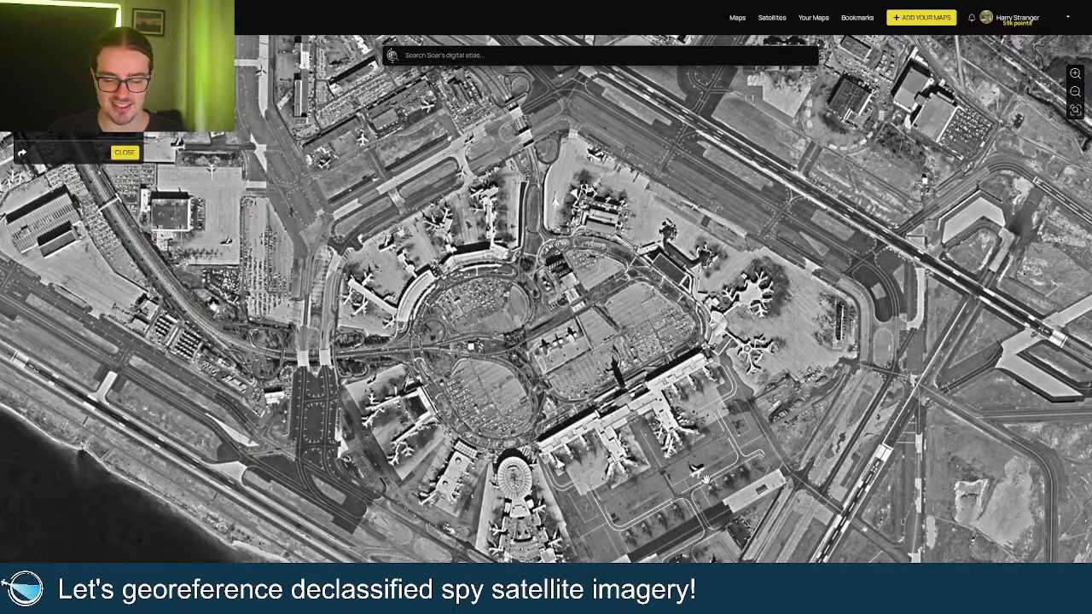
pyautogui.scroll(3, 704, 478)
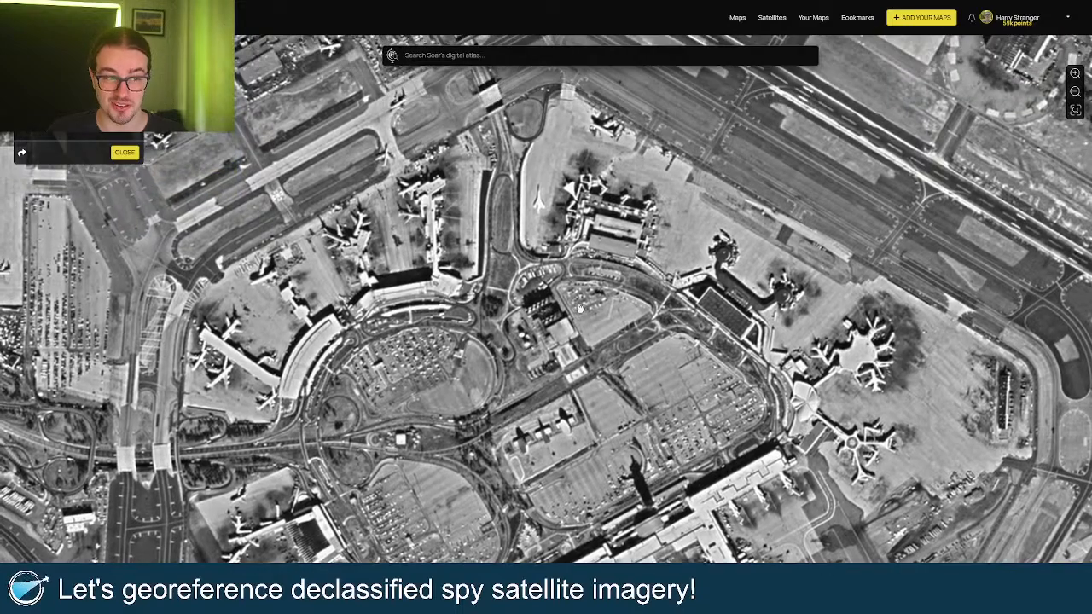
# Zoom in and out around the northern terminals, recentring the airport in the view.
pyautogui.moveTo(598, 283); pyautogui.dragTo(587, 348)
pyautogui.scroll(3, 544, 257)
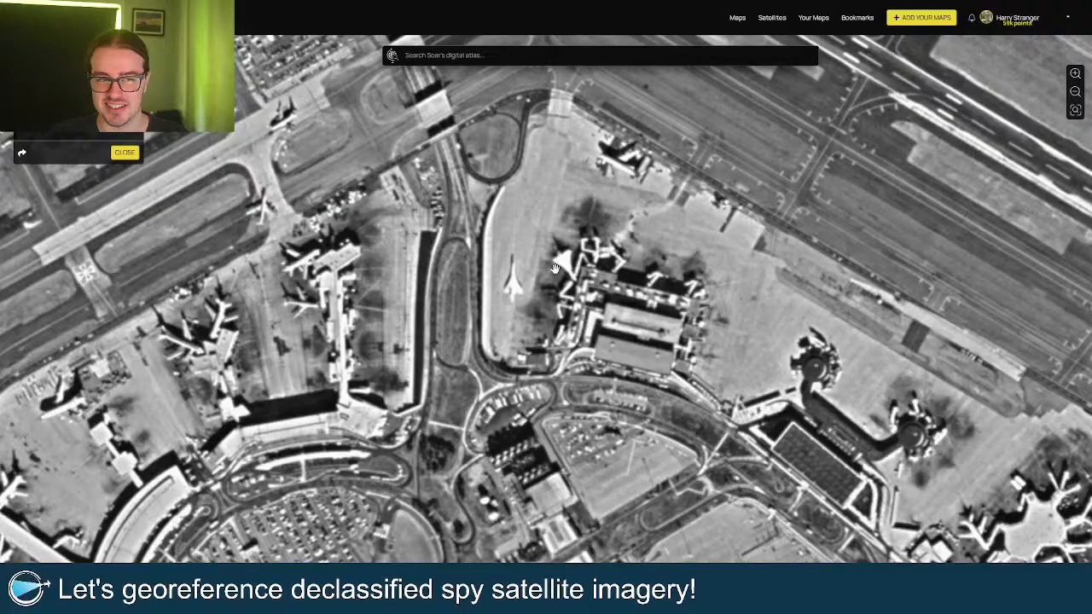
pyautogui.scroll(-2, 554, 268)
pyautogui.scroll(2, 559, 254)
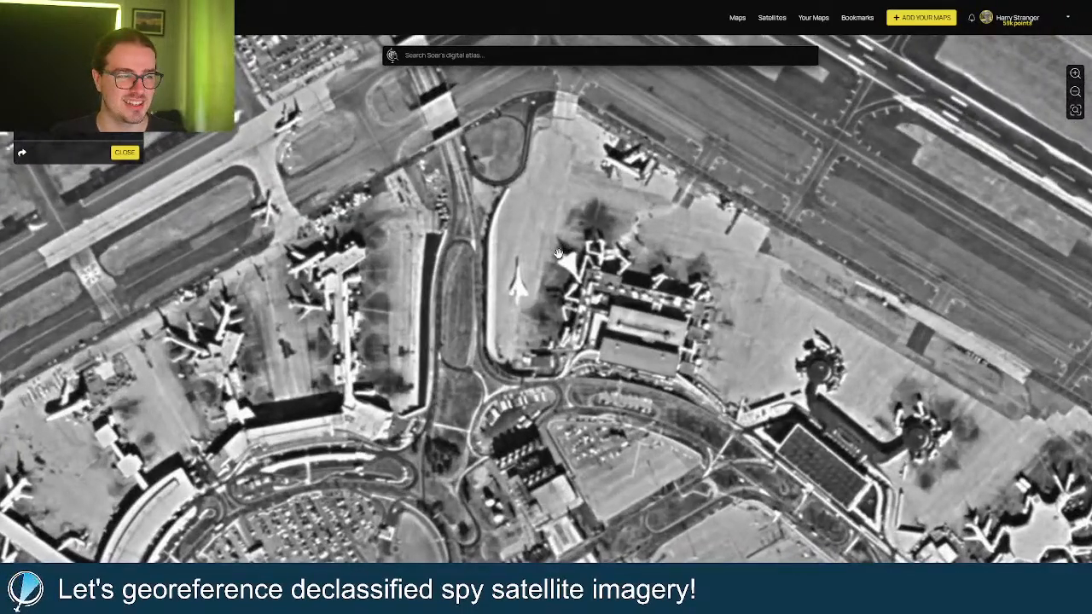
pyautogui.scroll(-3, 559, 254)
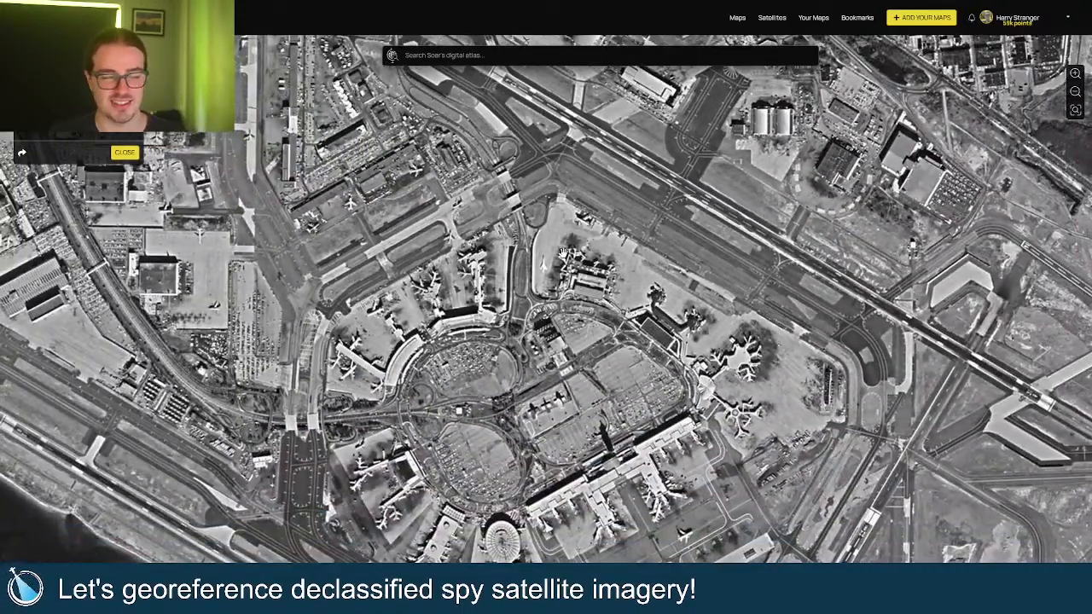
pyautogui.moveTo(559, 330); pyautogui.dragTo(564, 286)
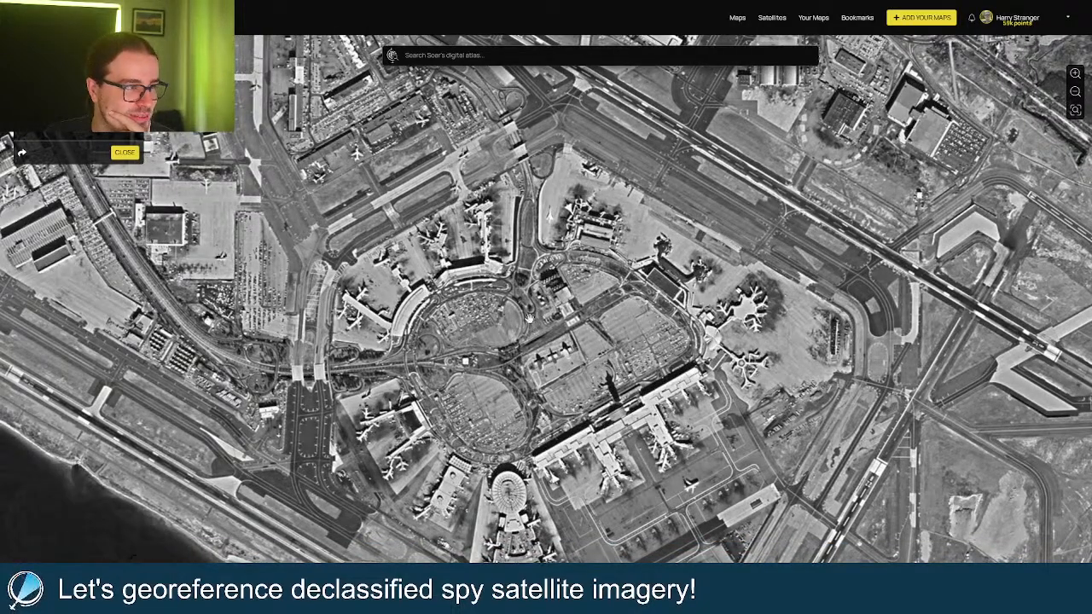
pyautogui.scroll(2, 528, 318)
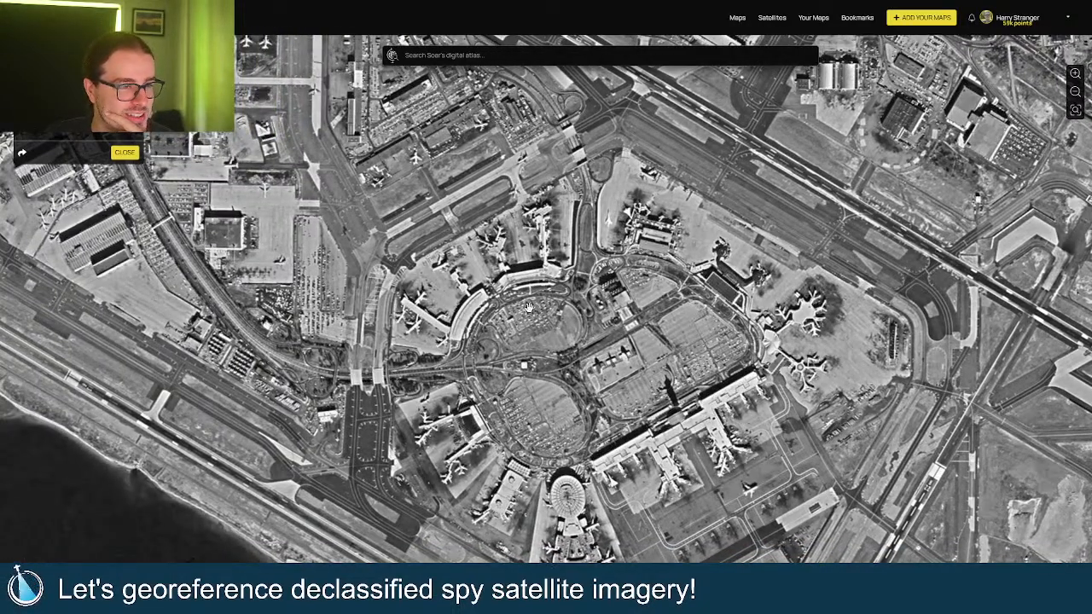
pyautogui.moveTo(529, 307); pyautogui.dragTo(497, 277)
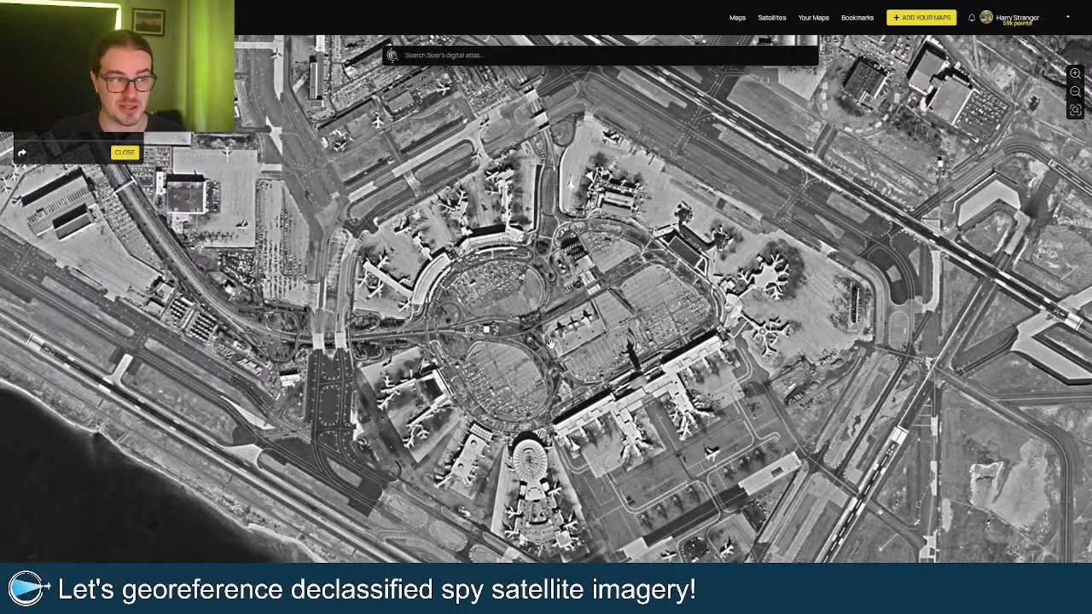
# Zoom out until the whole JFK airport, its shoreline and nearby neighbourhoods fill the view.
pyautogui.scroll(-1, 549, 344)
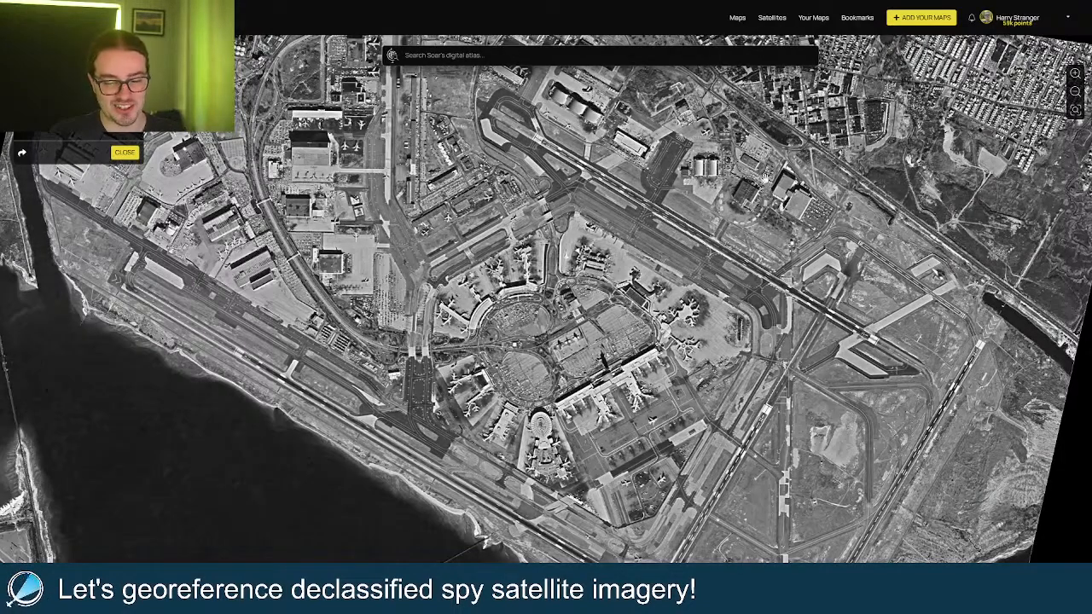
# Load spacefromspace.com in a new browser tab and return to full screen.
pyautogui.press('F11')
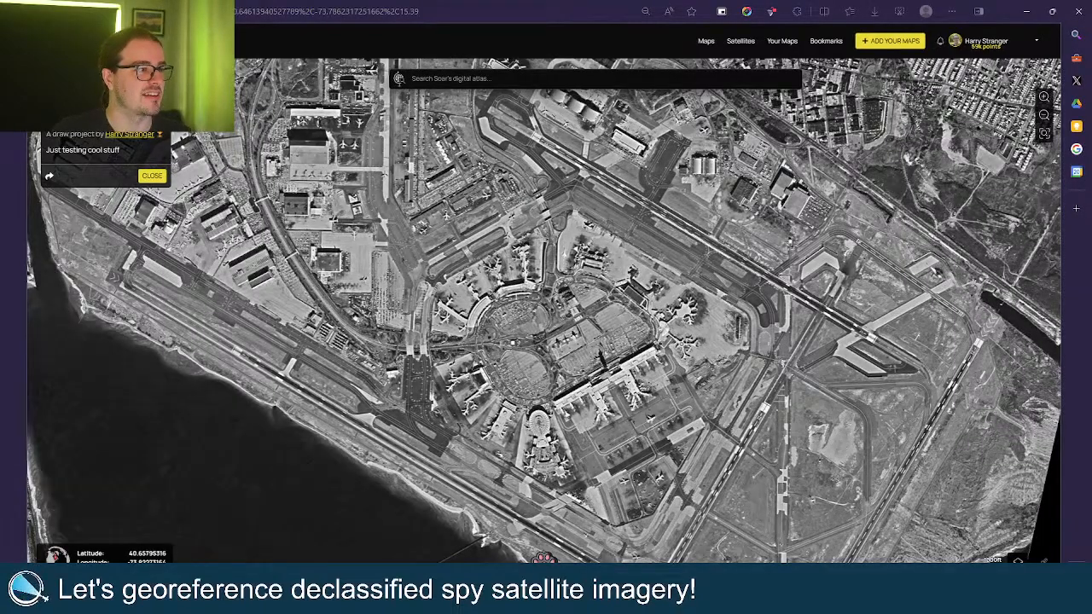
pyautogui.hotkey('ctrl', 't')
pyautogui.write('space')
pyautogui.press('Return')
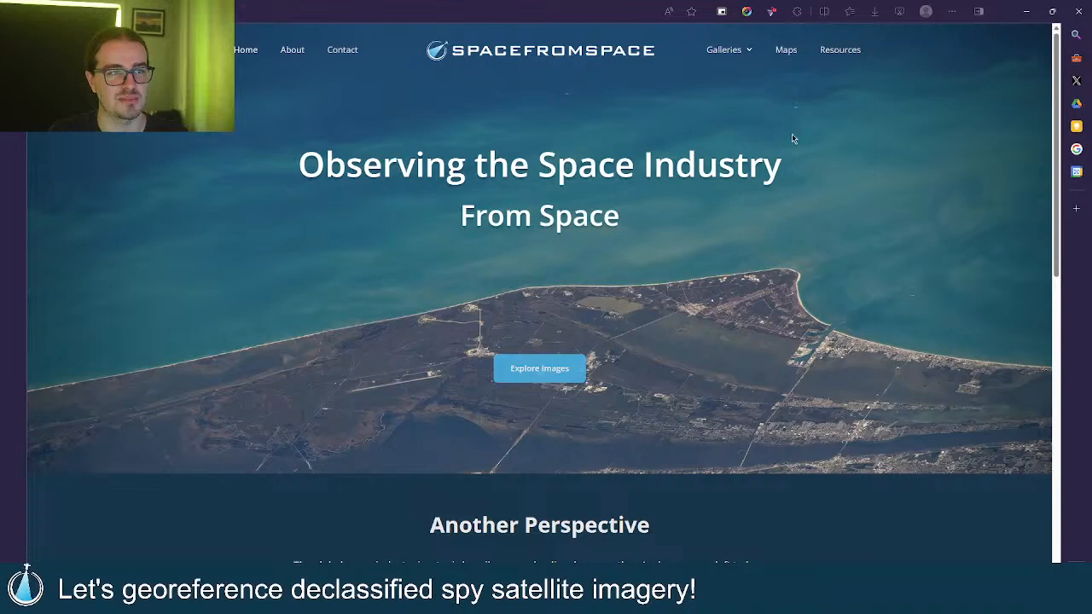
pyautogui.press('F11')
# Open the Declassified Gallery from the Galleries menu and select its web address.
pyautogui.moveTo(729, 27)
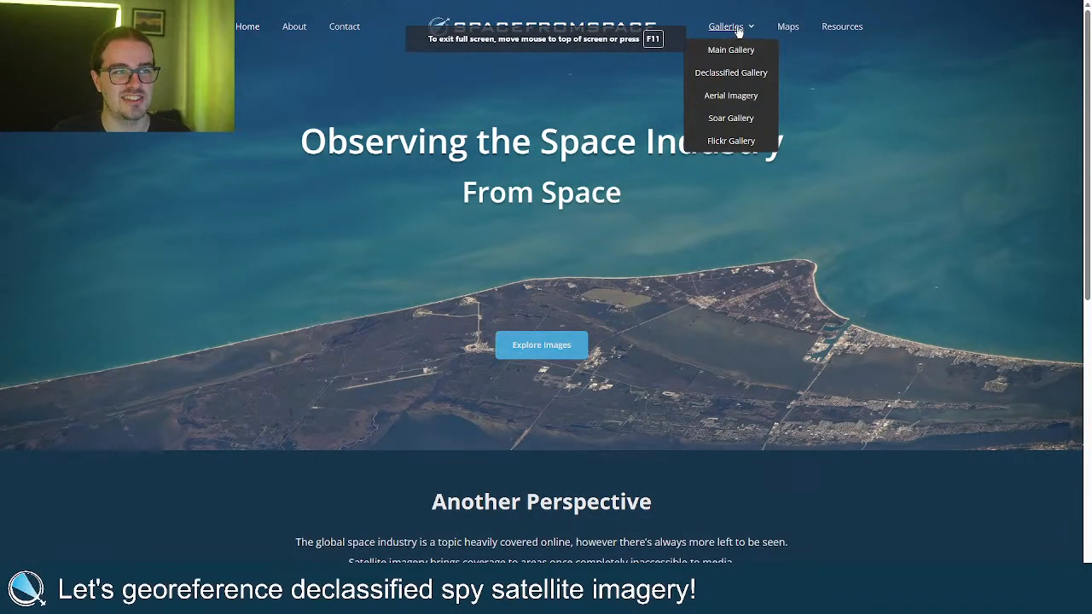
pyautogui.click(740, 71)
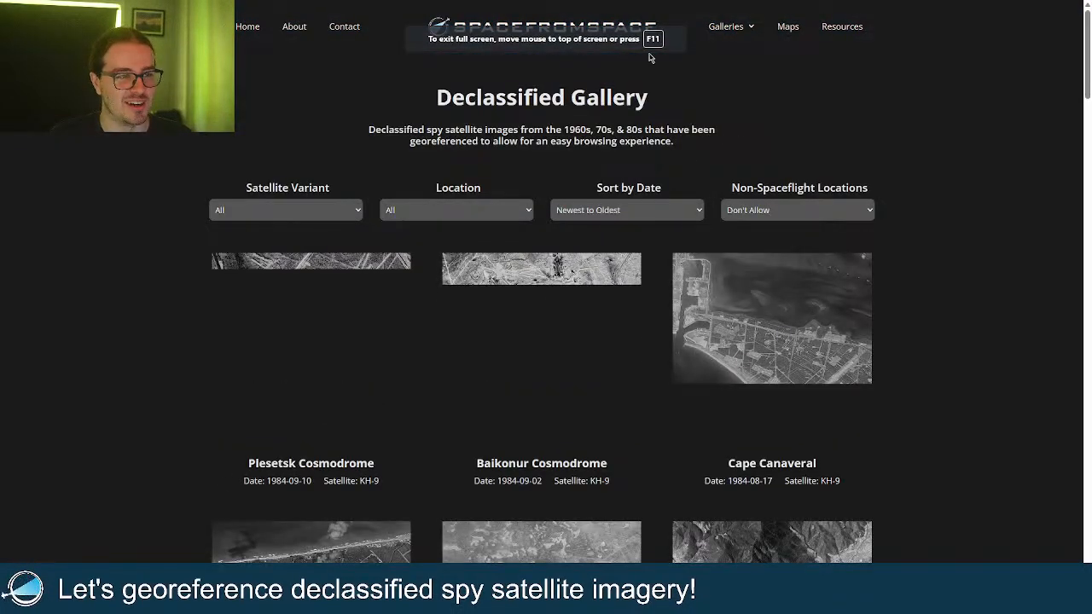
pyautogui.press('F11')
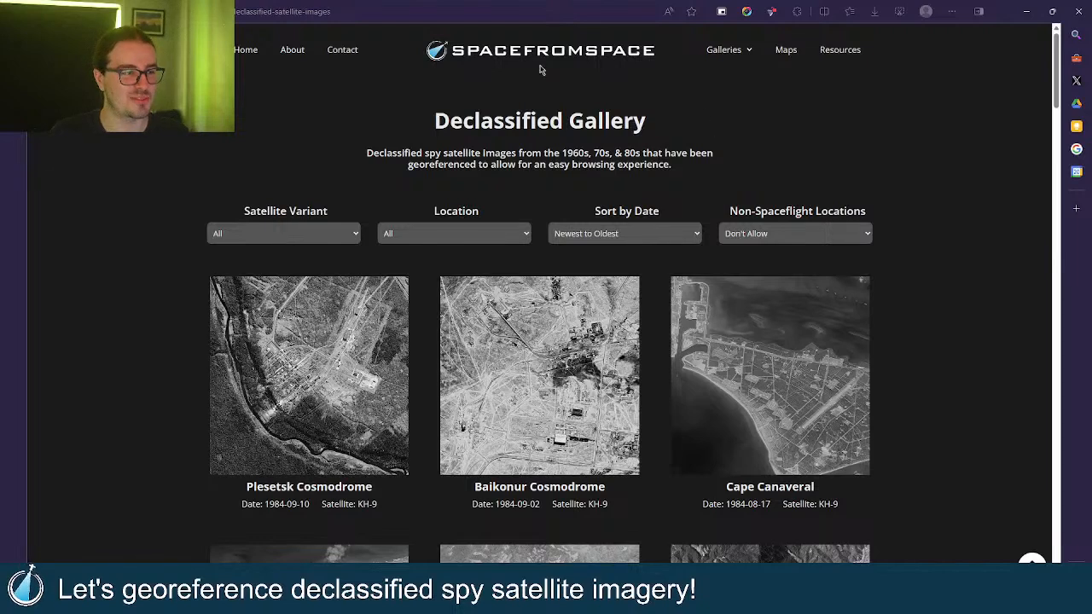
pyautogui.click(533, 12)
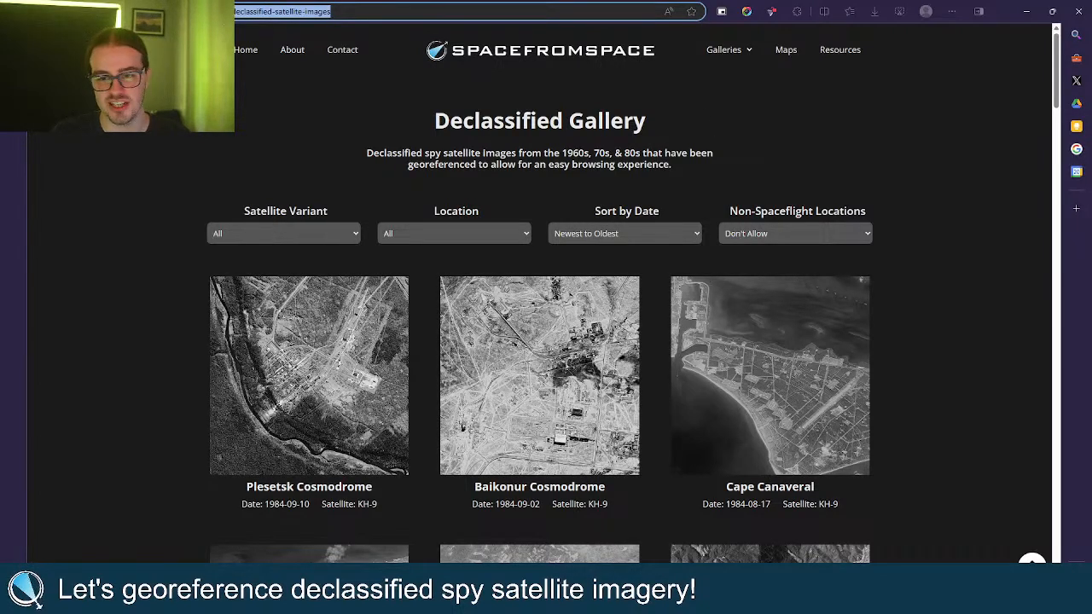
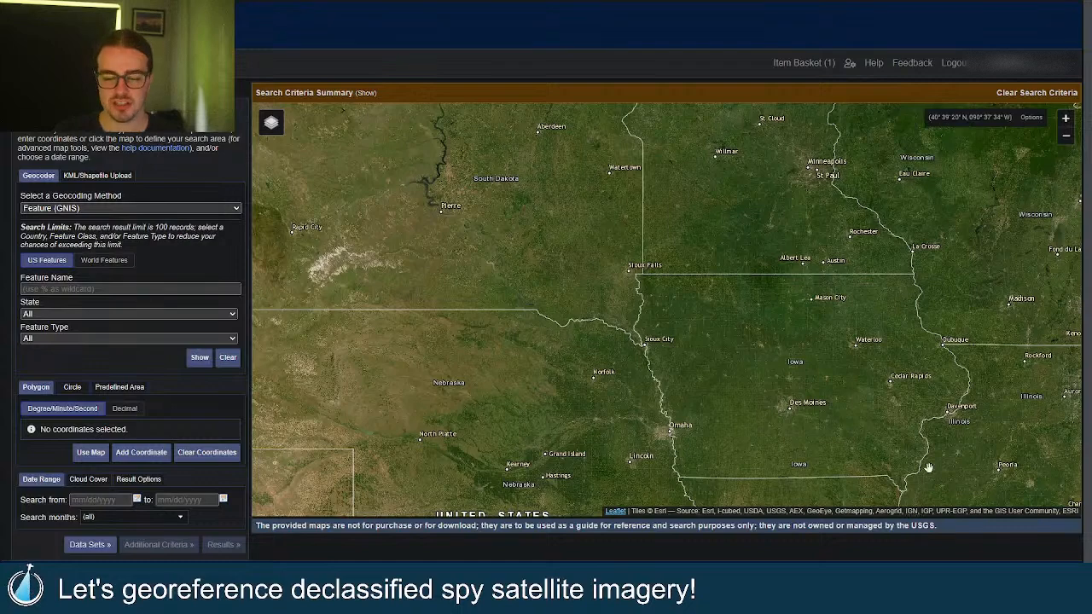
# Zoom and pan the map from the Midwest into Cleveland, then zoom out to the Lake Erie shoreline.
pyautogui.scroll(-1, 528, 316)
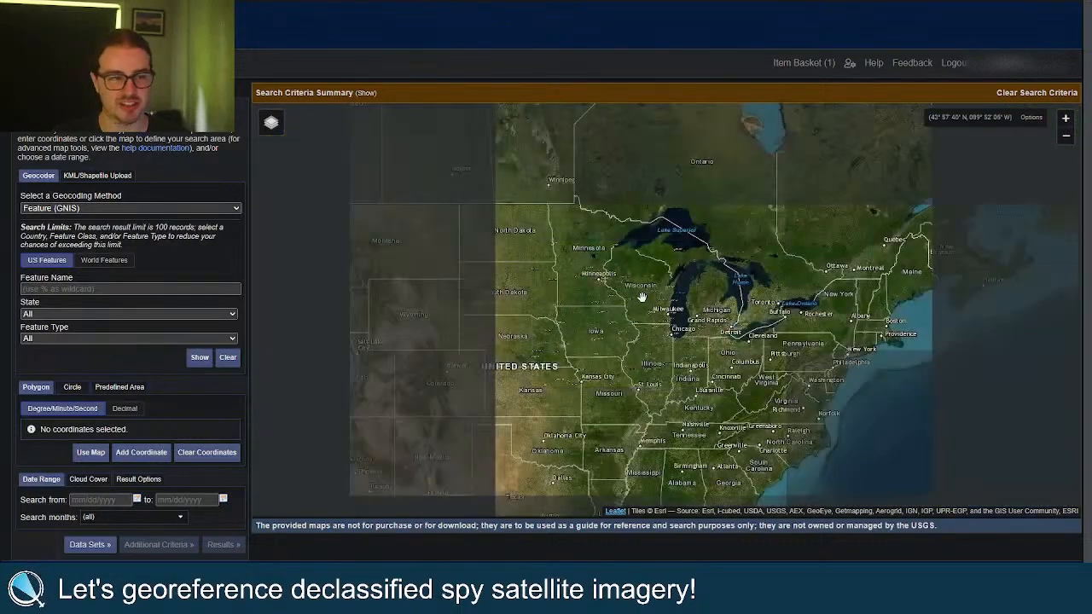
pyautogui.scroll(2, 602, 292)
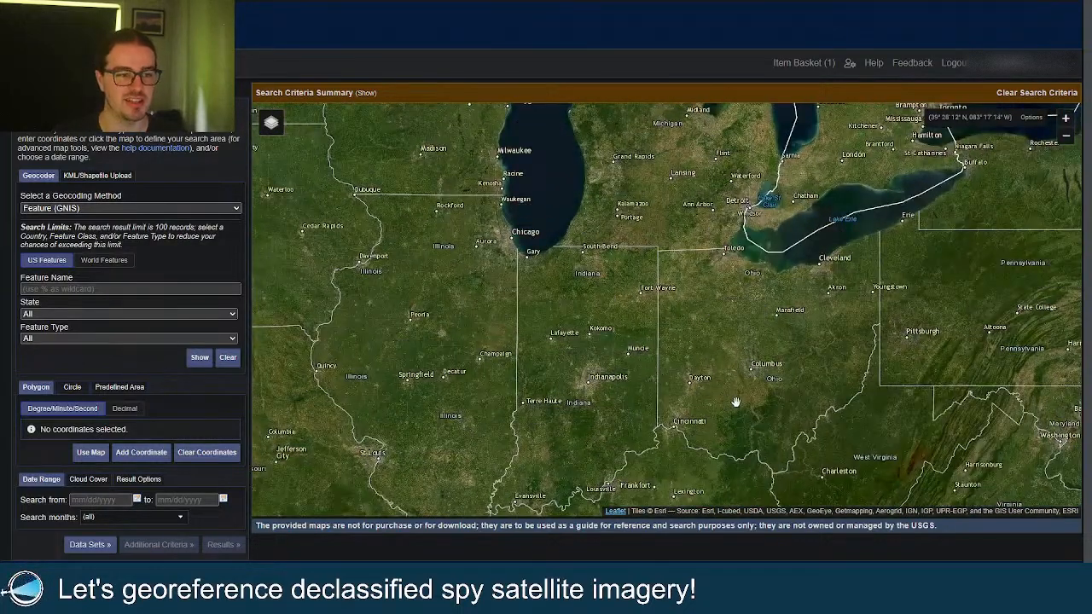
pyautogui.scroll(3, 819, 326)
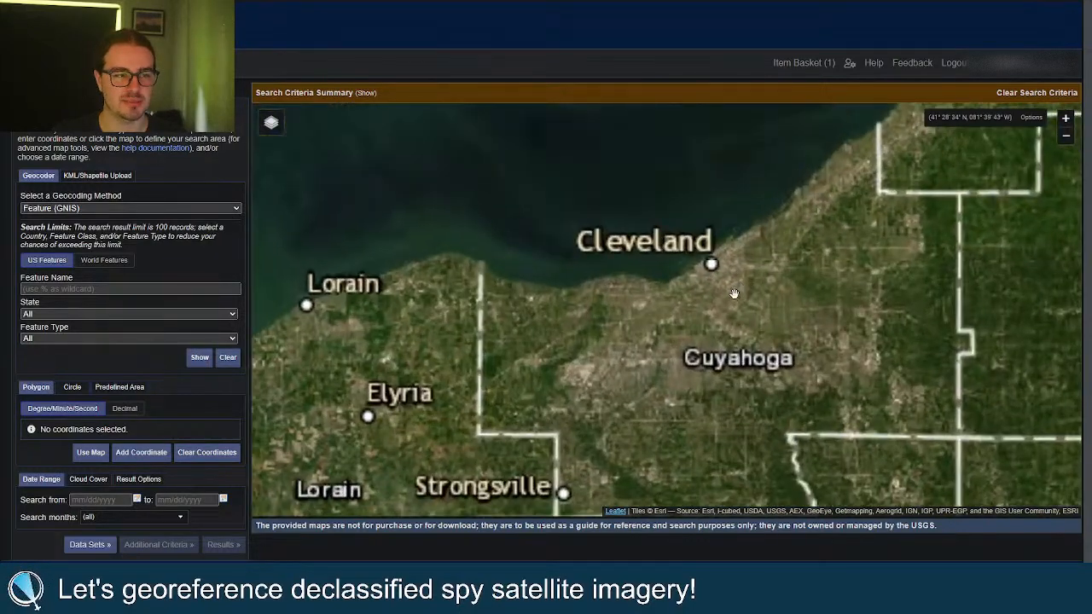
pyautogui.scroll(1, 740, 284)
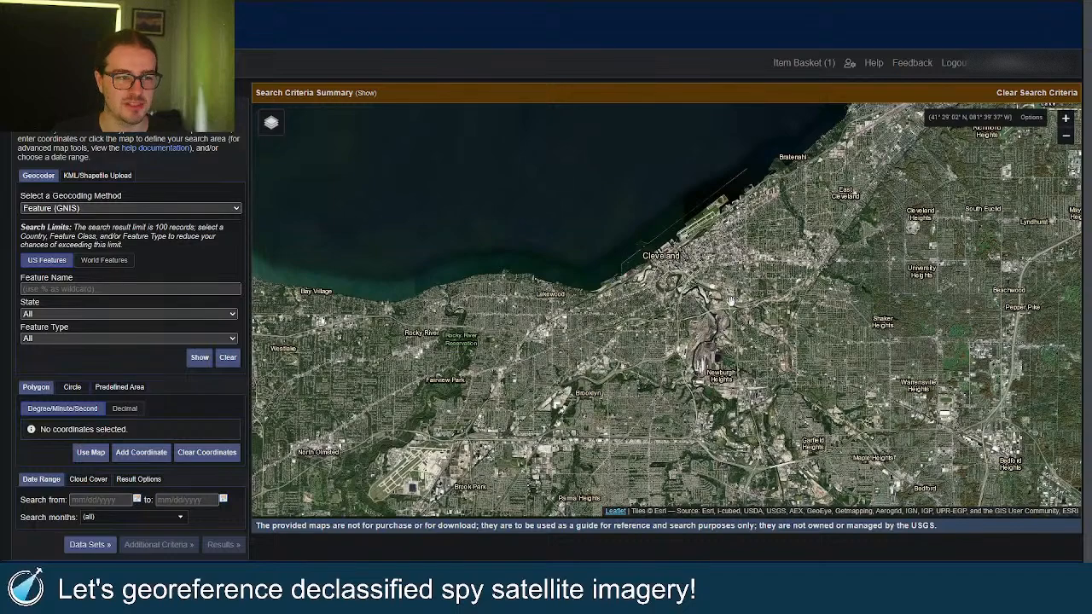
pyautogui.moveTo(731, 297); pyautogui.dragTo(700, 310)
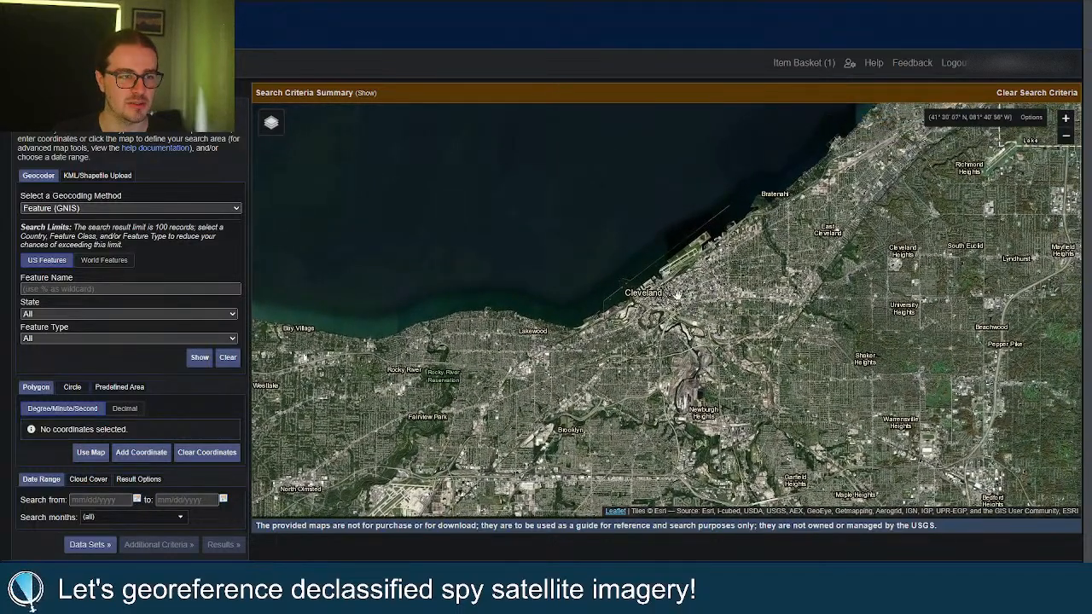
pyautogui.scroll(2, 689, 311)
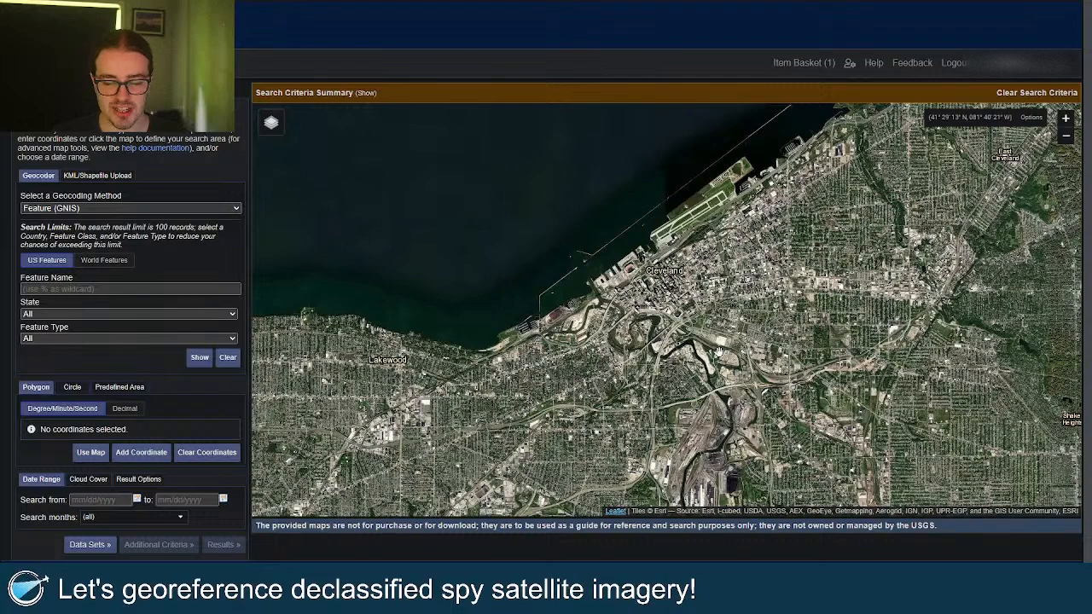
pyautogui.click(719, 351)
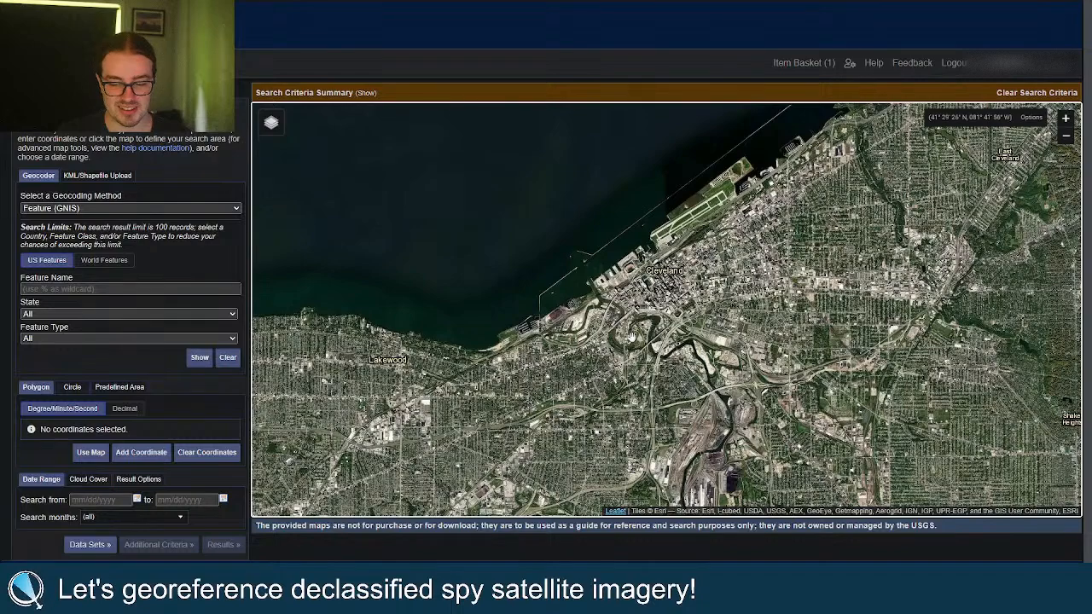
pyautogui.scroll(-1, 631, 337)
pyautogui.scroll(-2, 631, 337)
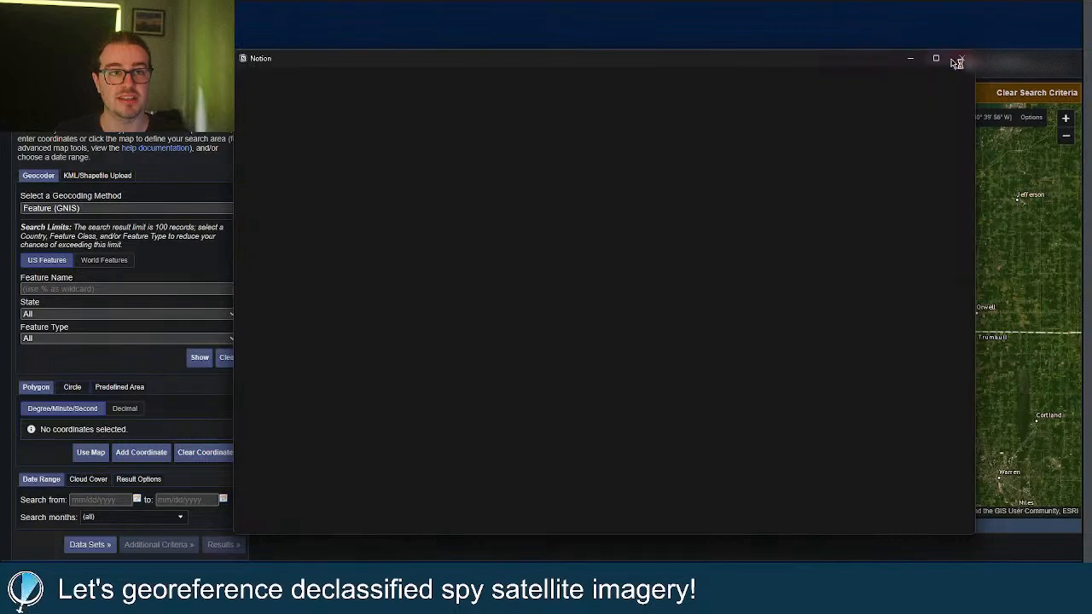
pyautogui.click(960, 61)
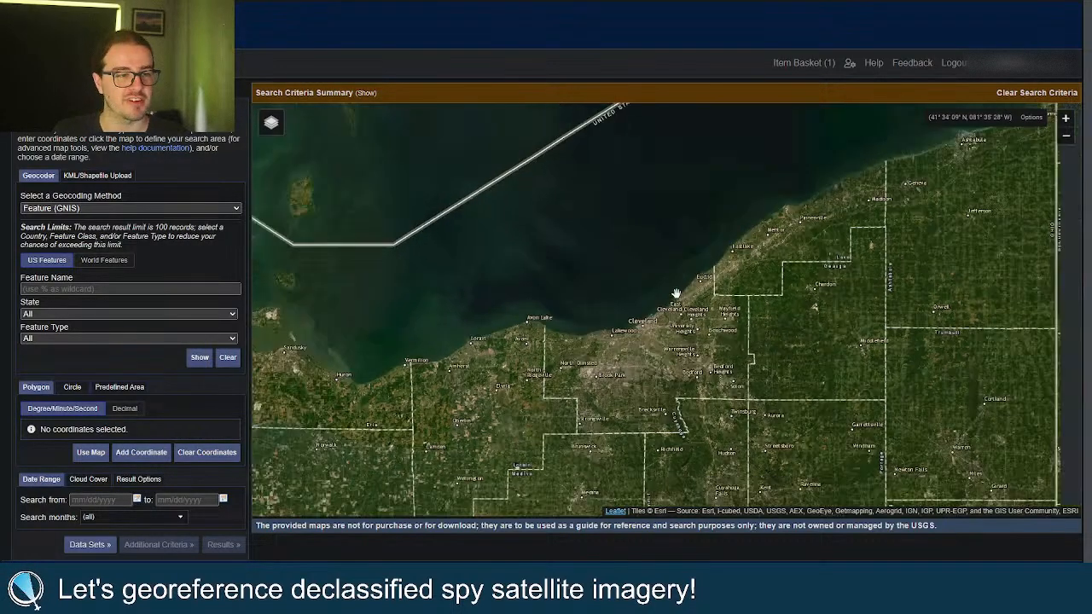
# Pan and zoom the map from Canfield toward Lake Milton.
pyautogui.scroll(-2, 648, 313)
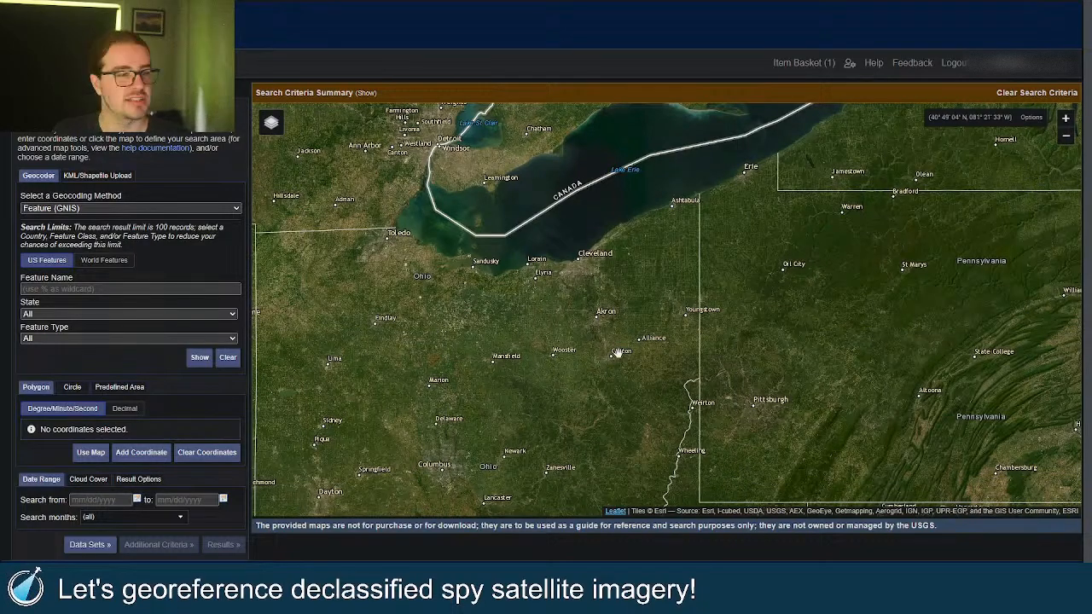
pyautogui.scroll(2, 678, 331)
pyautogui.scroll(1, 631, 340)
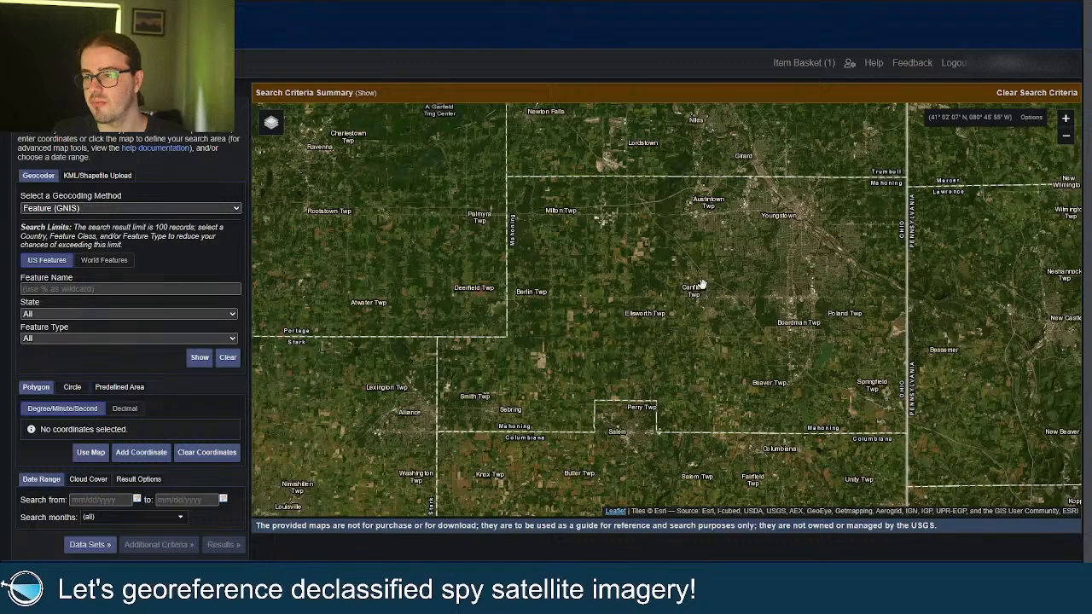
pyautogui.moveTo(701, 285); pyautogui.dragTo(696, 302)
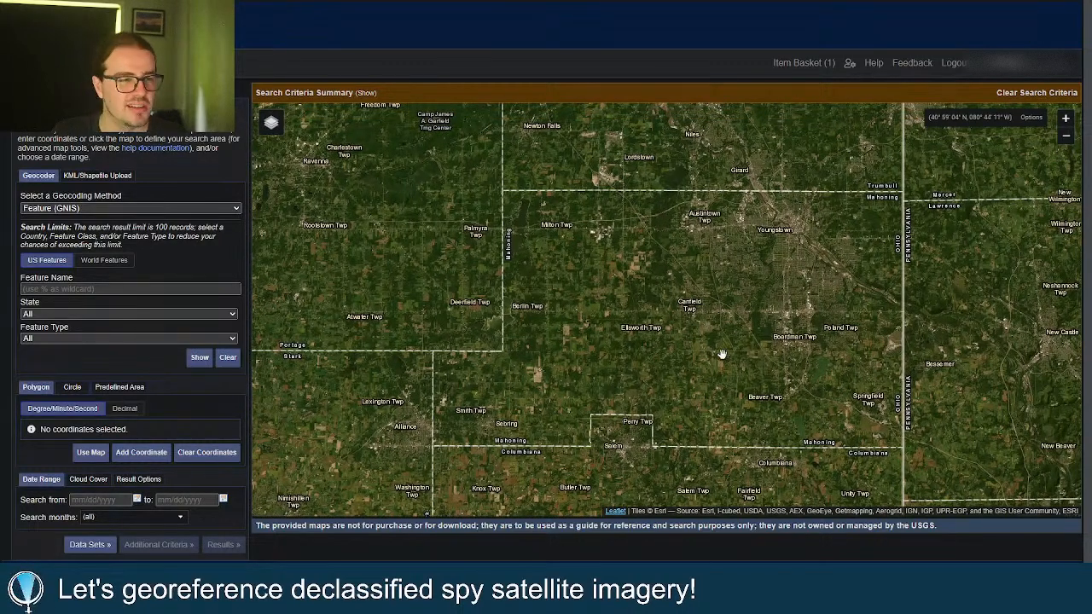
pyautogui.scroll(-1, 683, 320)
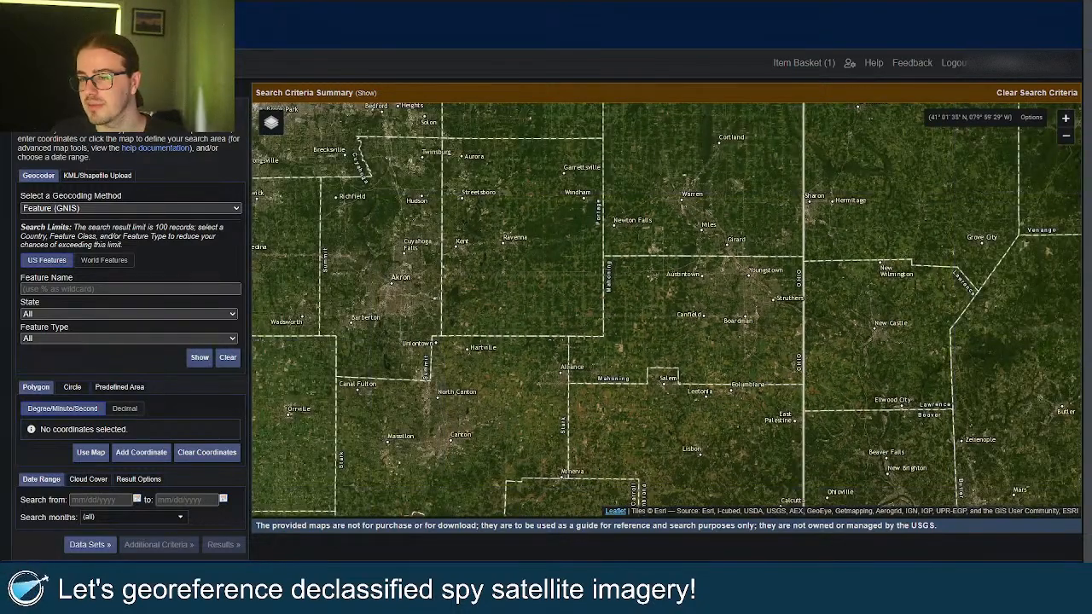
pyautogui.moveTo(645, 318); pyautogui.dragTo(636, 353)
pyautogui.scroll(1, 635, 329)
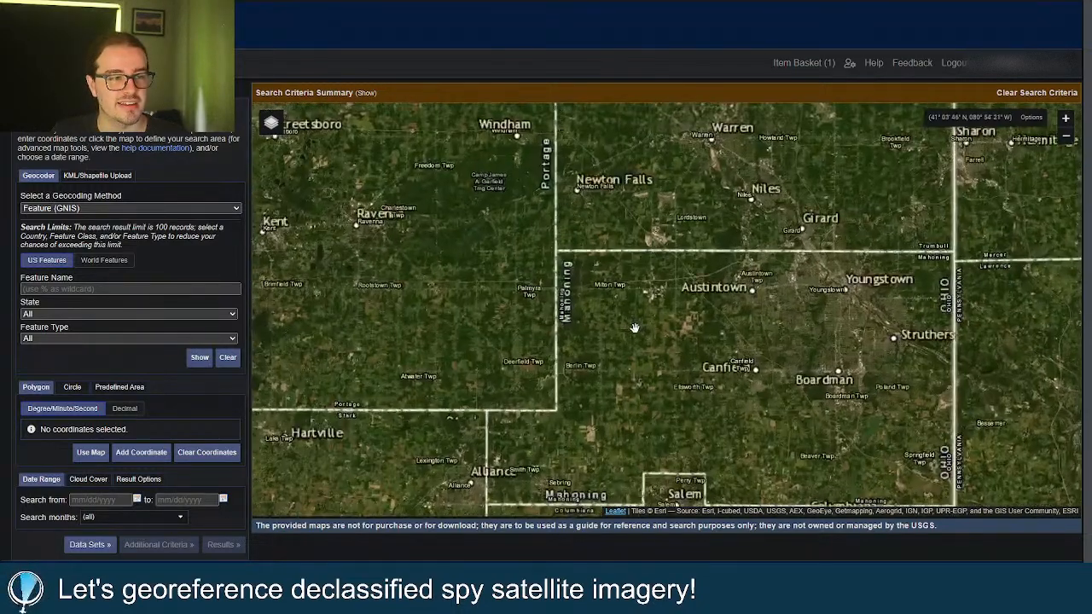
pyautogui.scroll(1, 635, 298)
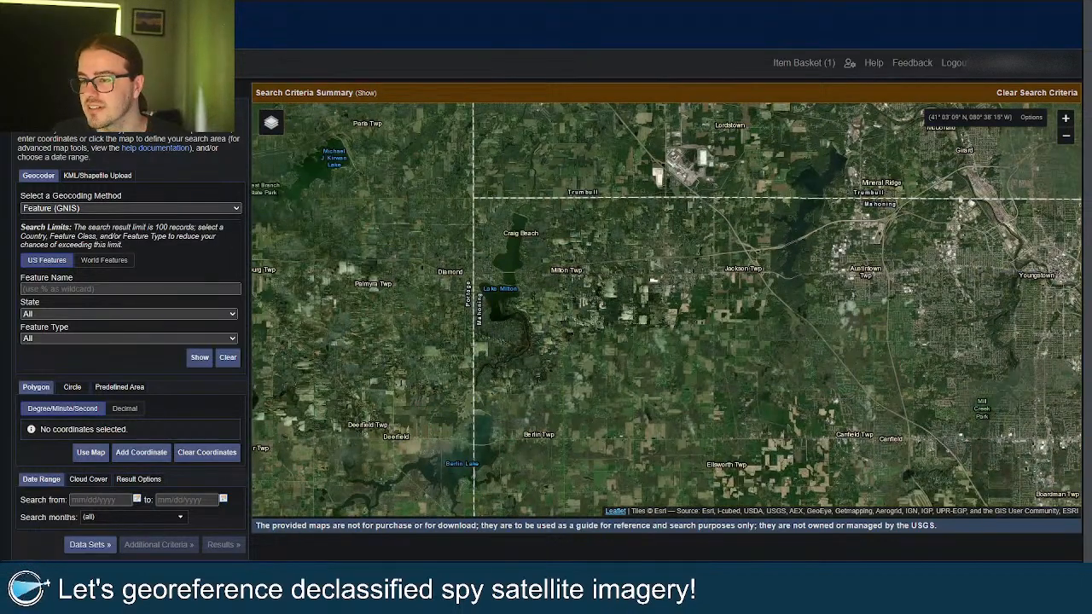
pyautogui.scroll(3, 487, 226)
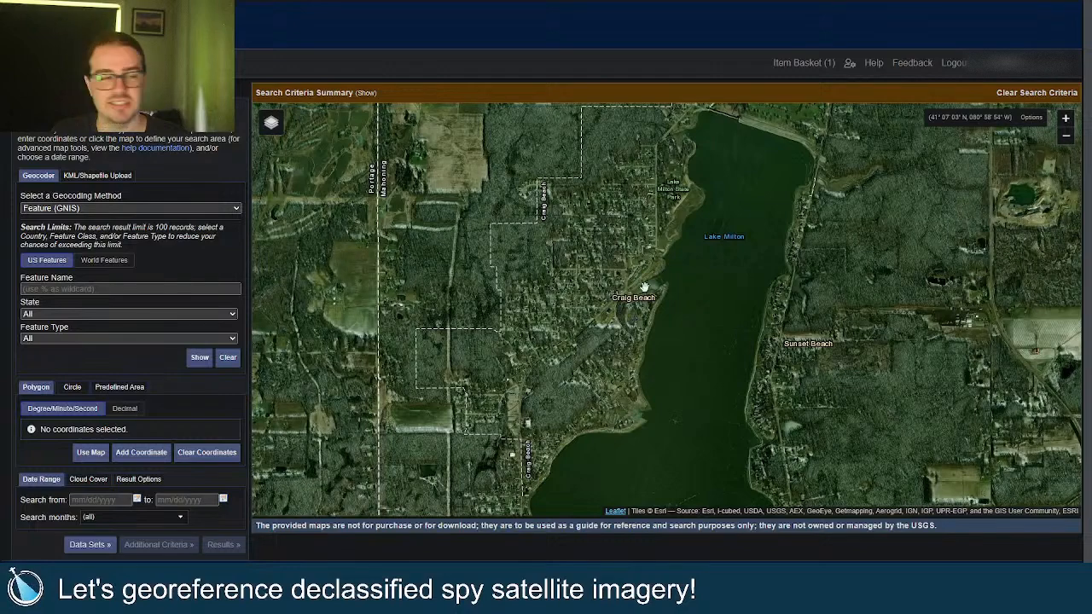
pyautogui.moveTo(644, 288); pyautogui.dragTo(604, 258)
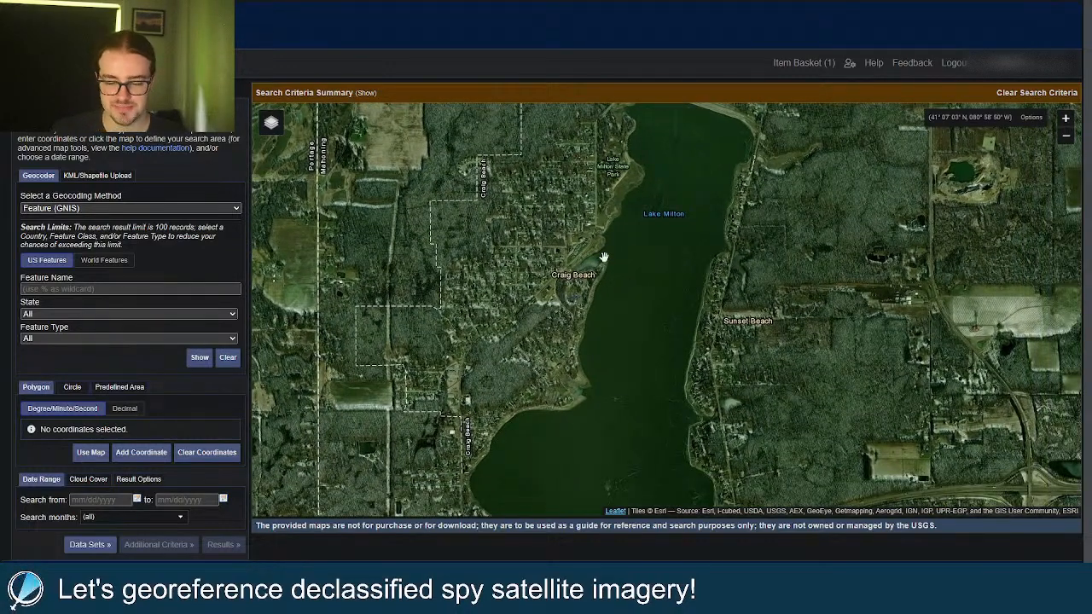
# Frame the whole of Lake Milton and use the map view as the four-corner search polygon.
pyautogui.scroll(-1, 603, 257)
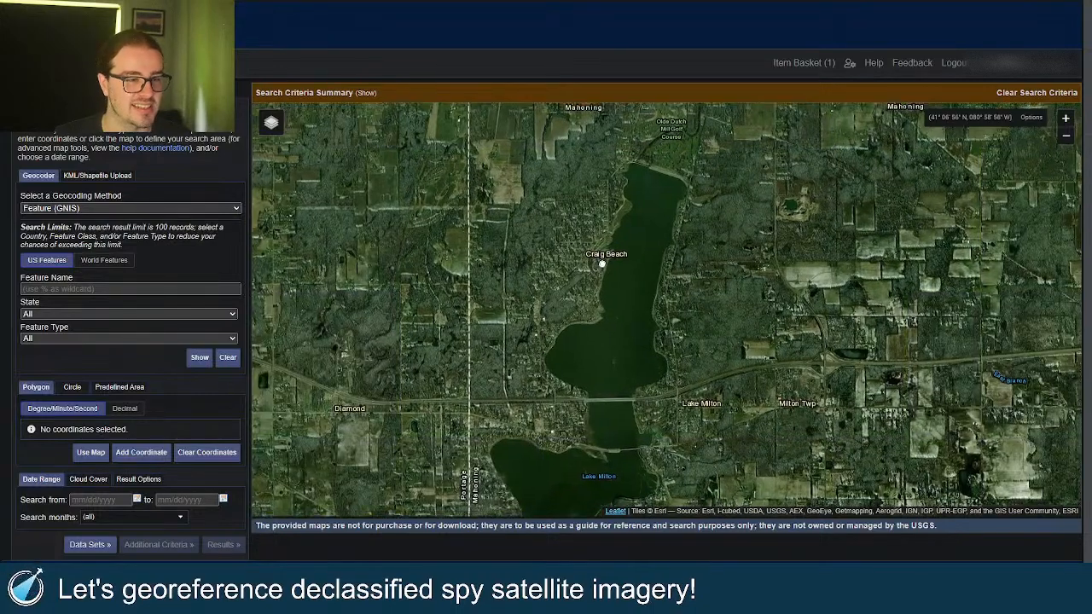
pyautogui.moveTo(604, 257); pyautogui.dragTo(608, 225)
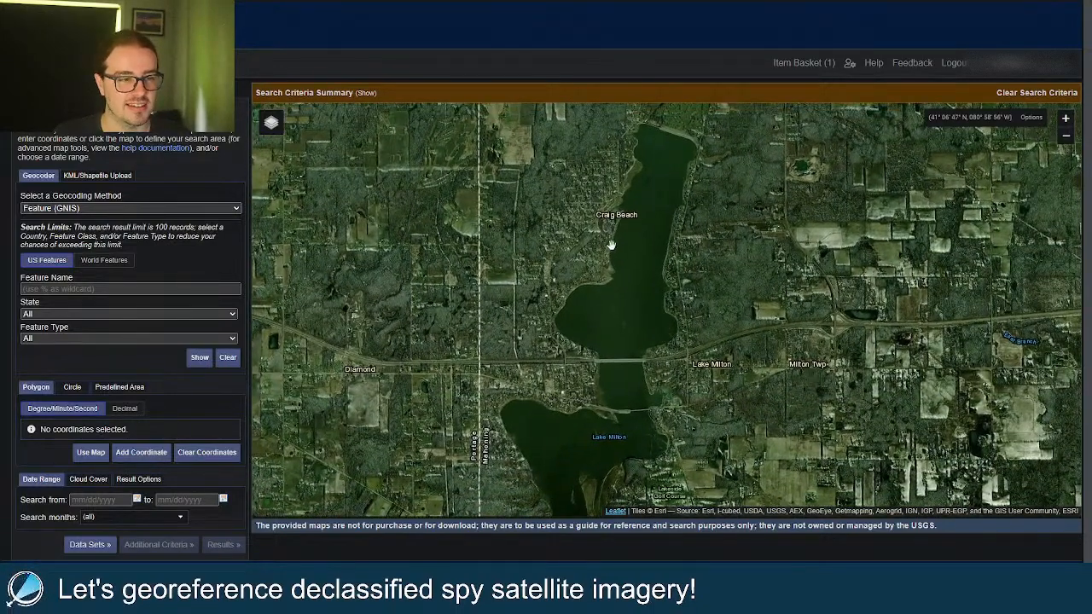
pyautogui.scroll(-1, 612, 245)
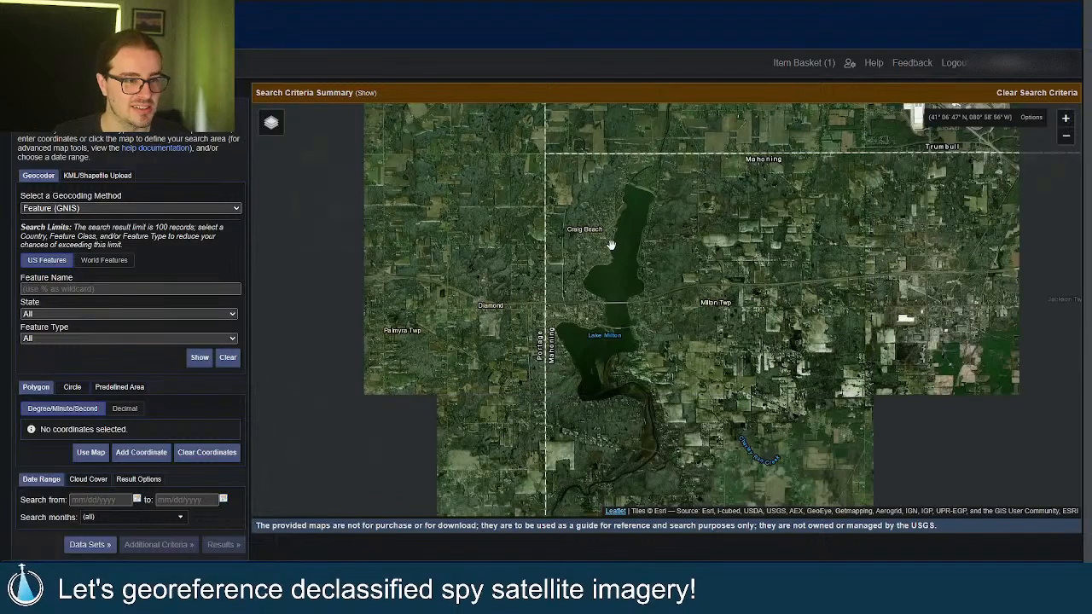
pyautogui.scroll(1, 612, 245)
pyautogui.moveTo(611, 245); pyautogui.dragTo(588, 297)
pyautogui.scroll(1, 593, 289)
pyautogui.scroll(-1, 593, 289)
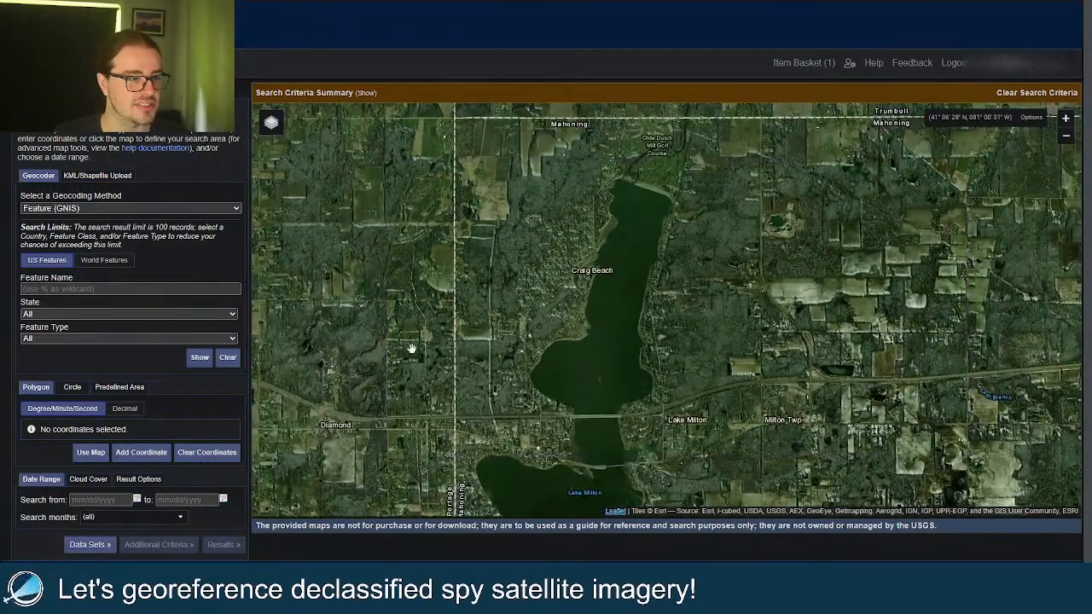
pyautogui.click(91, 452)
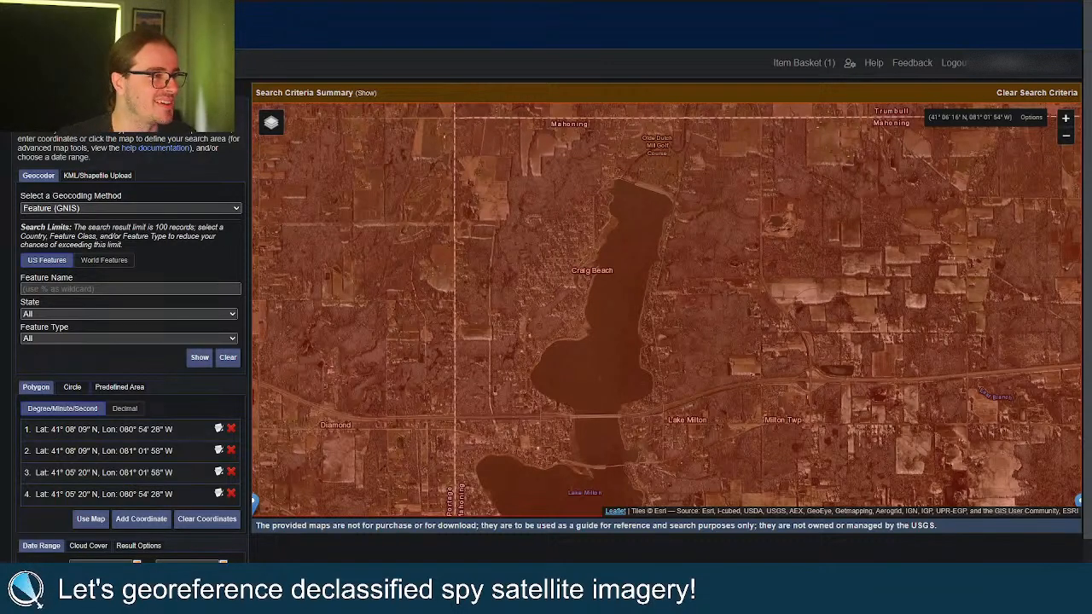
pyautogui.click(101, 92)
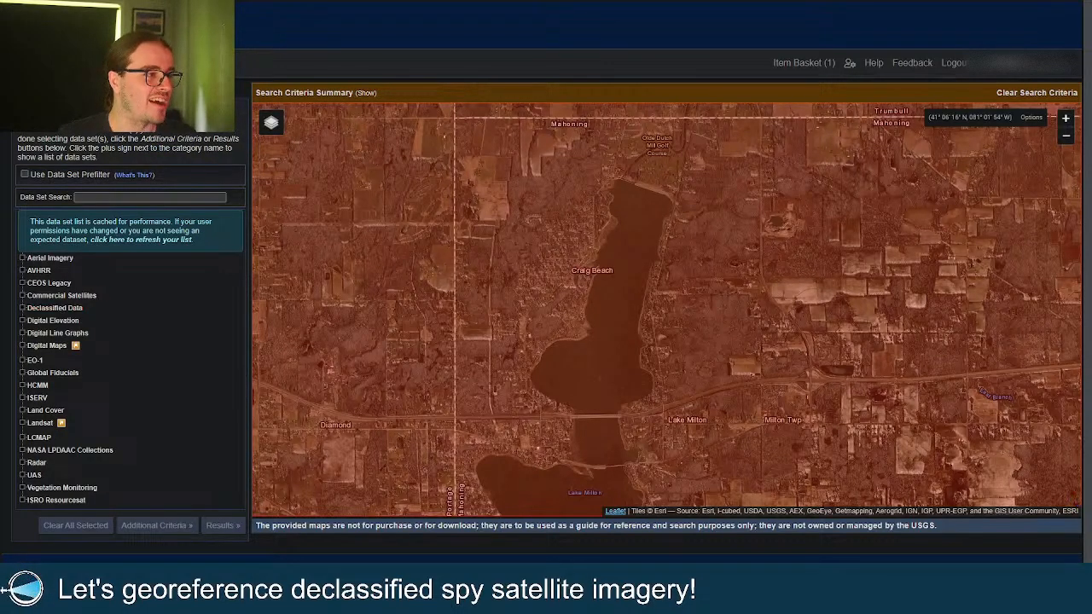
pyautogui.click(101, 92)
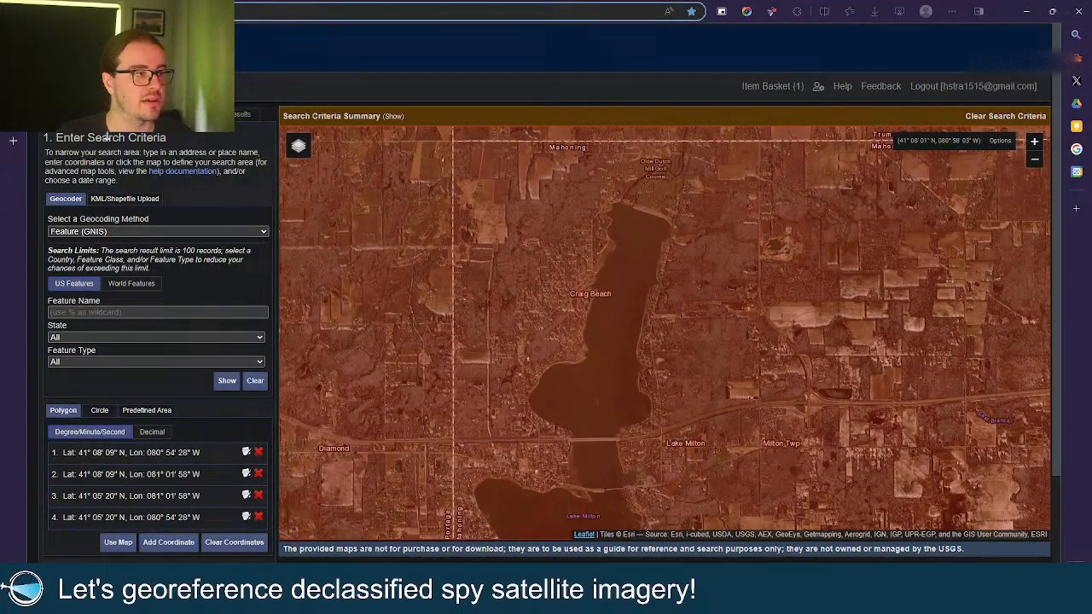
pyautogui.press('F11')
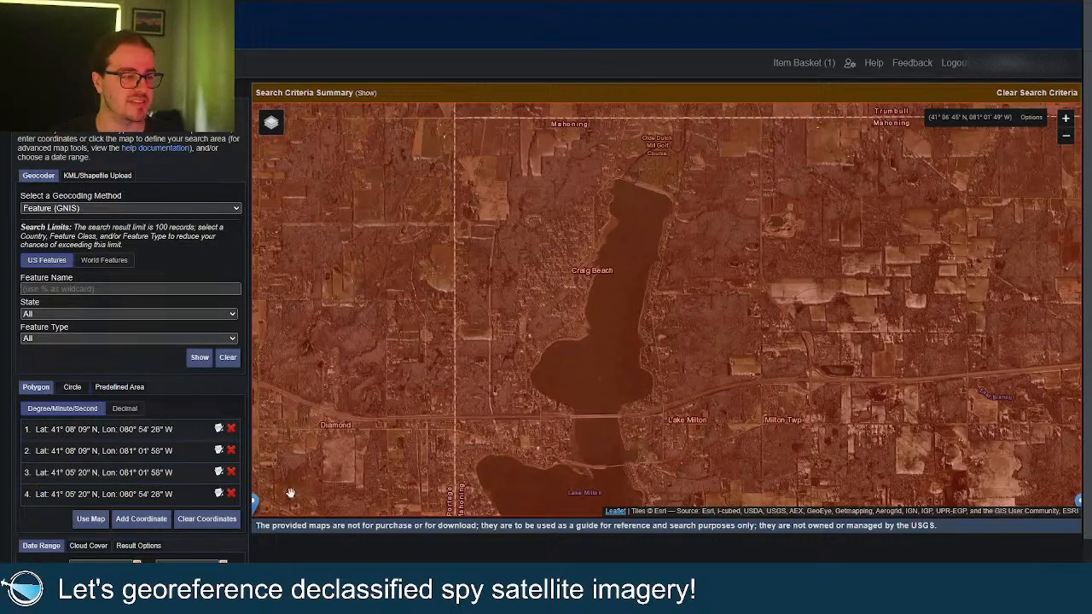
pyautogui.scroll(-2, 675, 292)
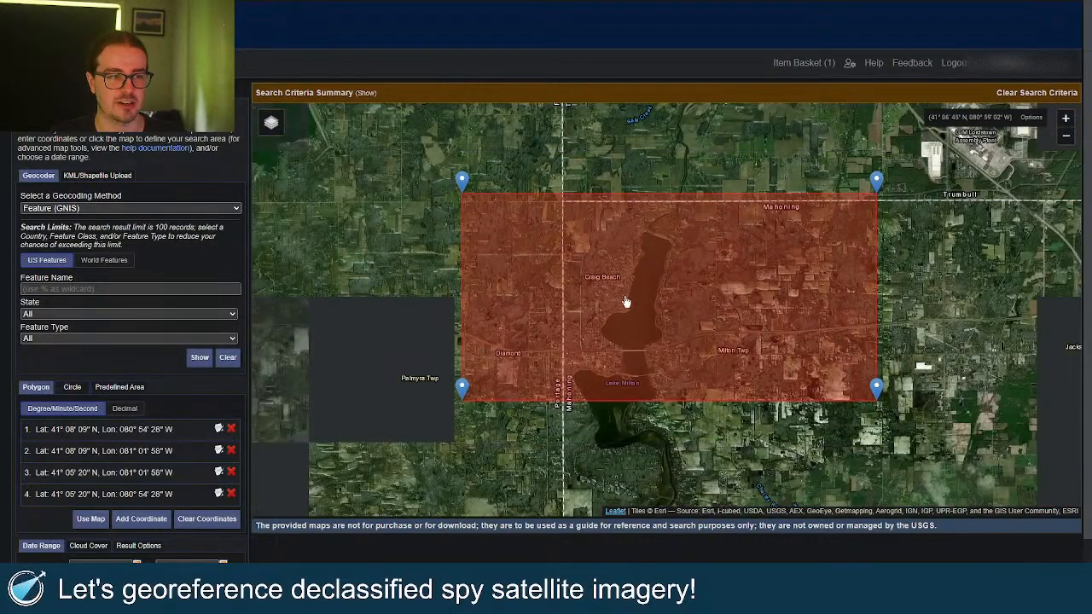
# Check Declass 3 (2013) under Declassified Data with the data set prefilter turned on.
pyautogui.scroll(2, 624, 305)
pyautogui.scroll(-2, 88, 401)
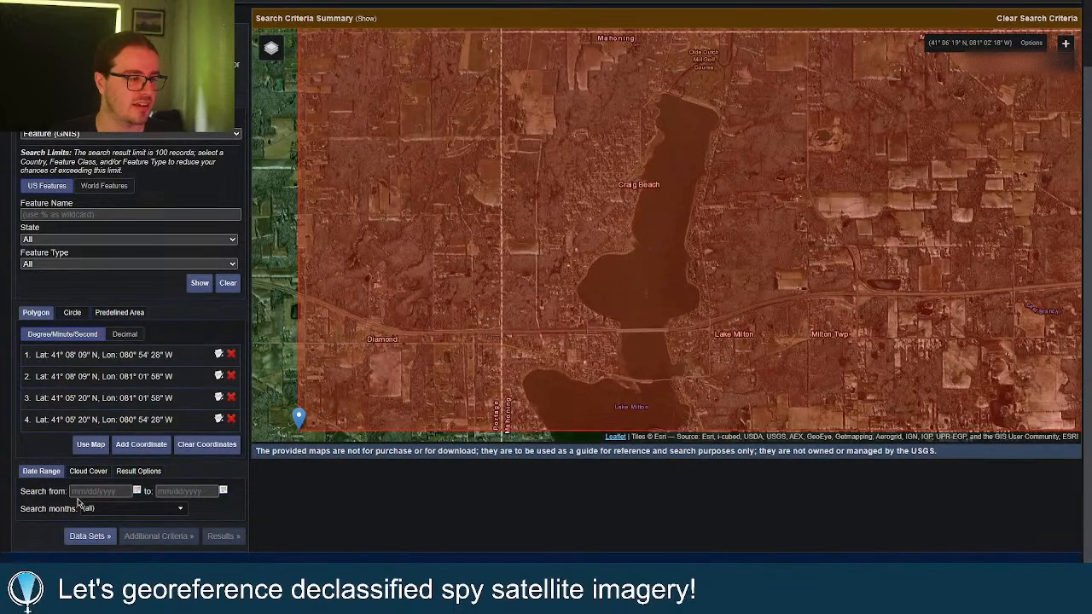
pyautogui.click(99, 539)
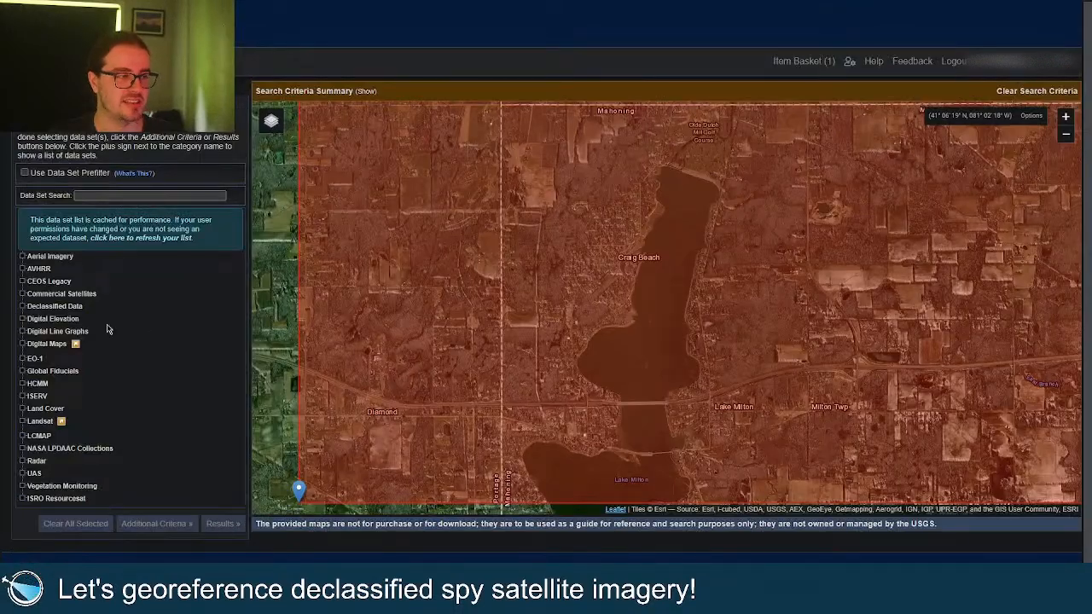
pyautogui.click(64, 312)
pyautogui.click(67, 174)
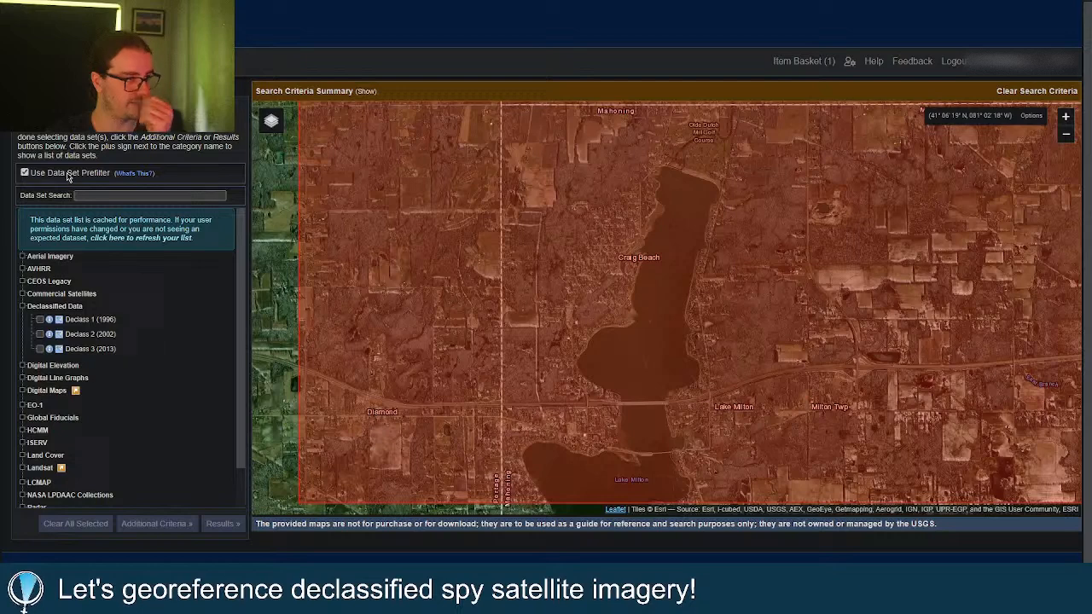
pyautogui.click(40, 340)
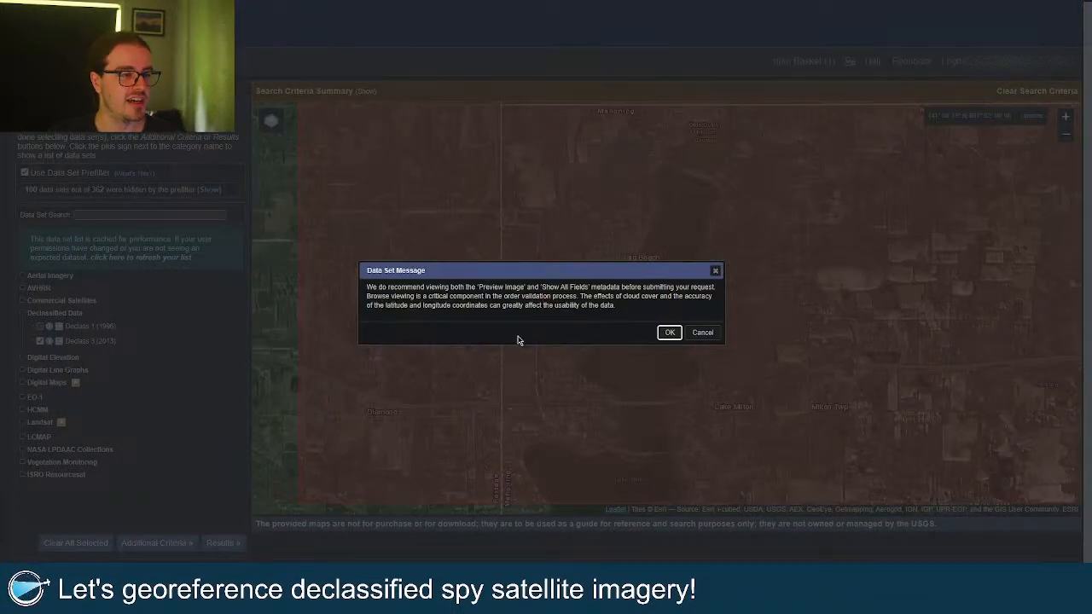
pyautogui.press('Return')
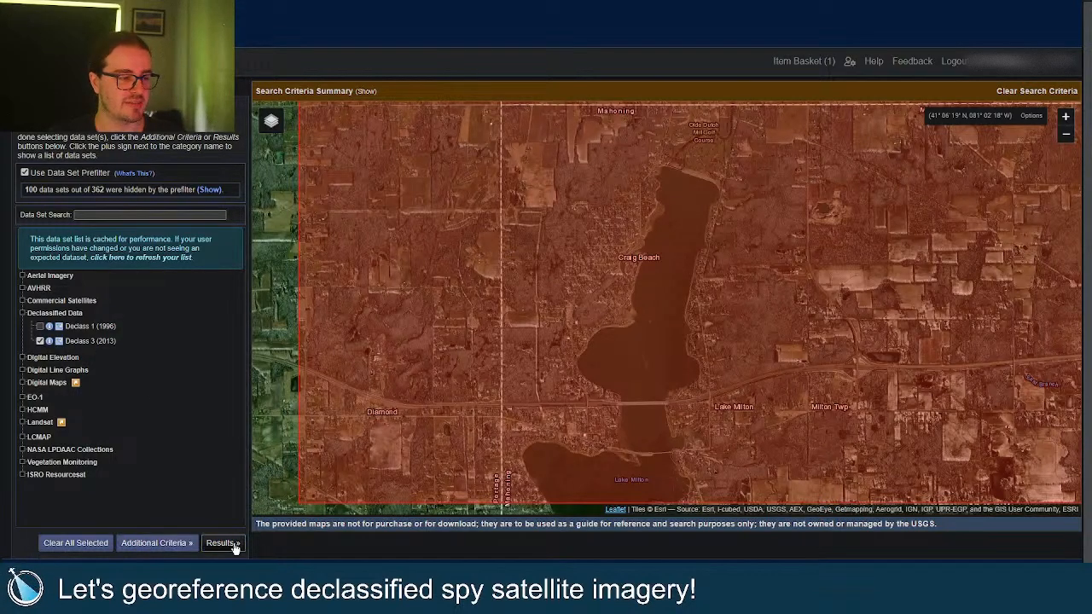
# Add a Download Available = Yes criterion and show results, leaving the single 1976-07-14 scene.
pyautogui.click(157, 542)
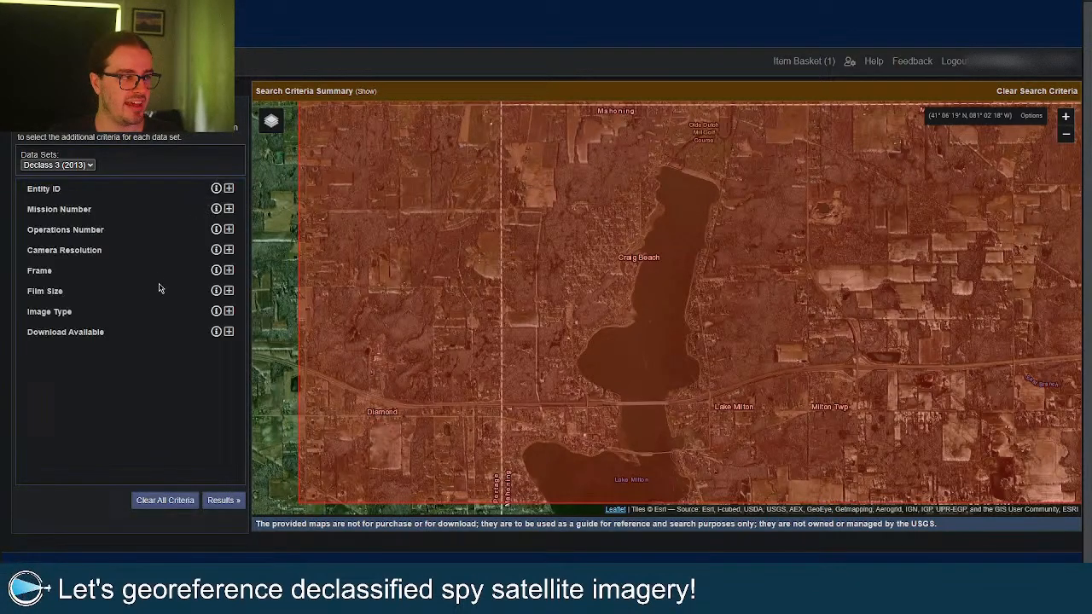
pyautogui.click(229, 332)
pyautogui.click(157, 349)
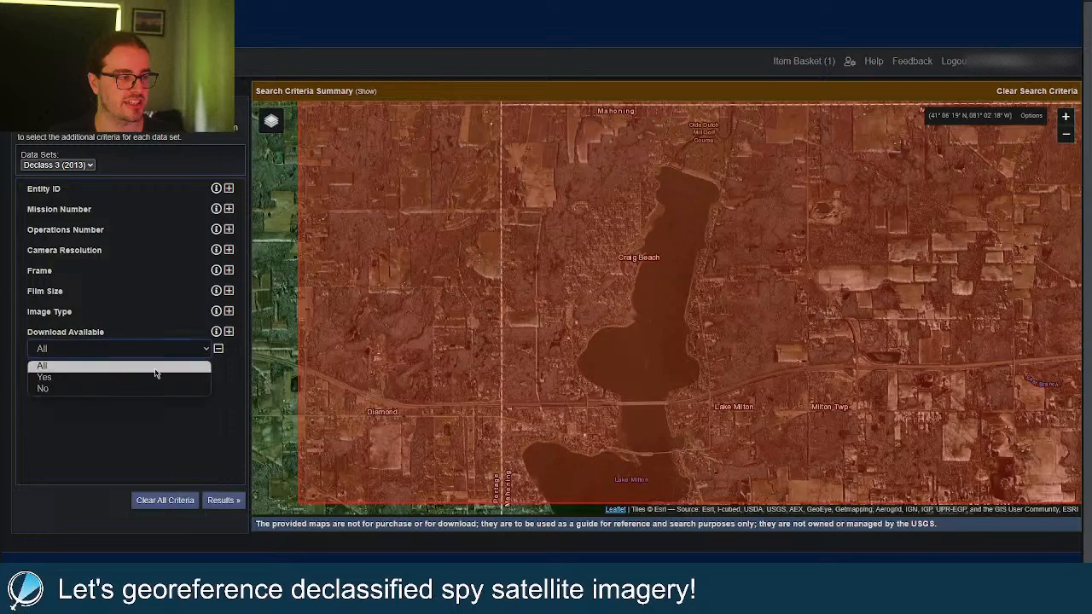
pyautogui.click(150, 379)
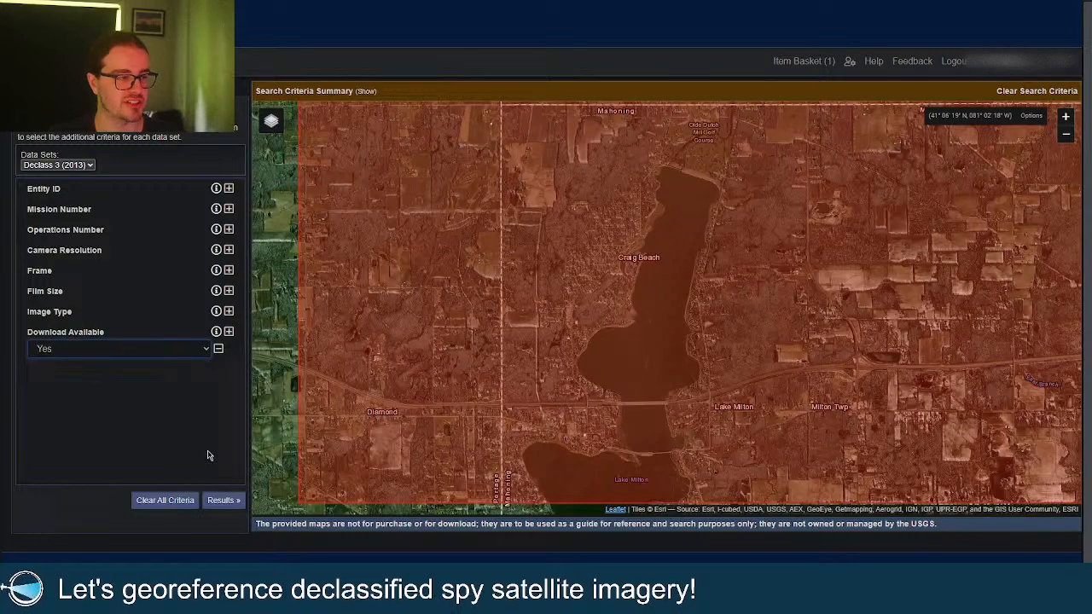
pyautogui.click(224, 501)
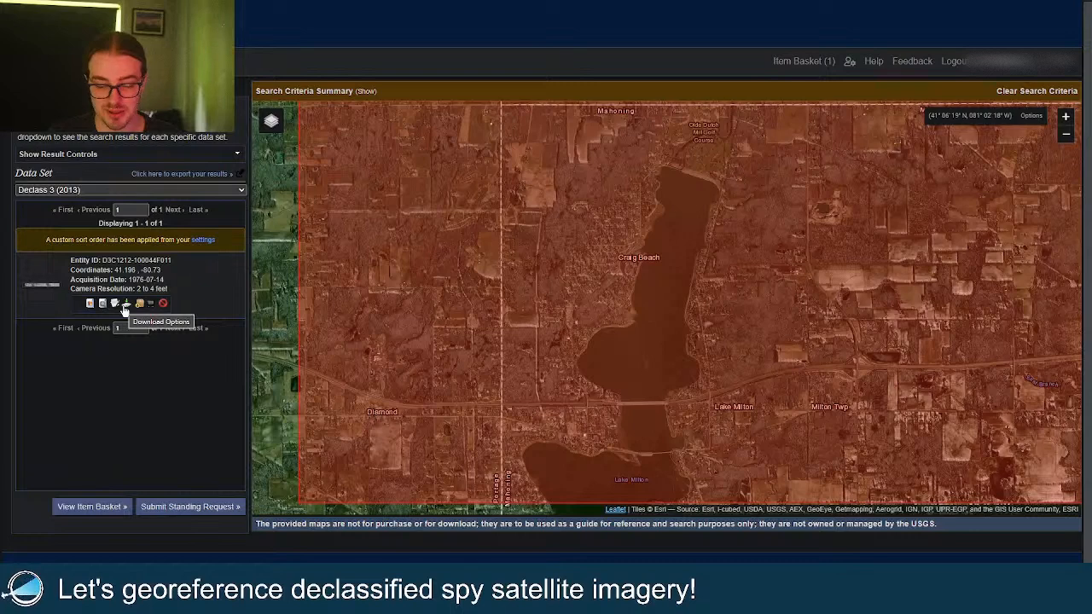
# Start the 3.68 GiB Standard Format download and open the scene's full metadata in full screen.
pyautogui.click(125, 305)
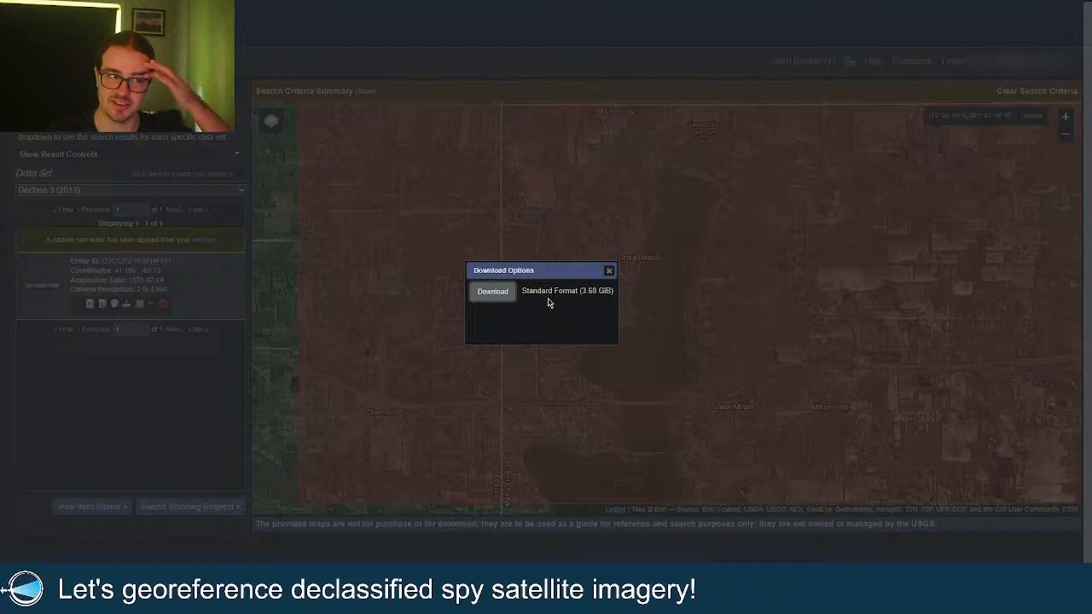
pyautogui.click(494, 296)
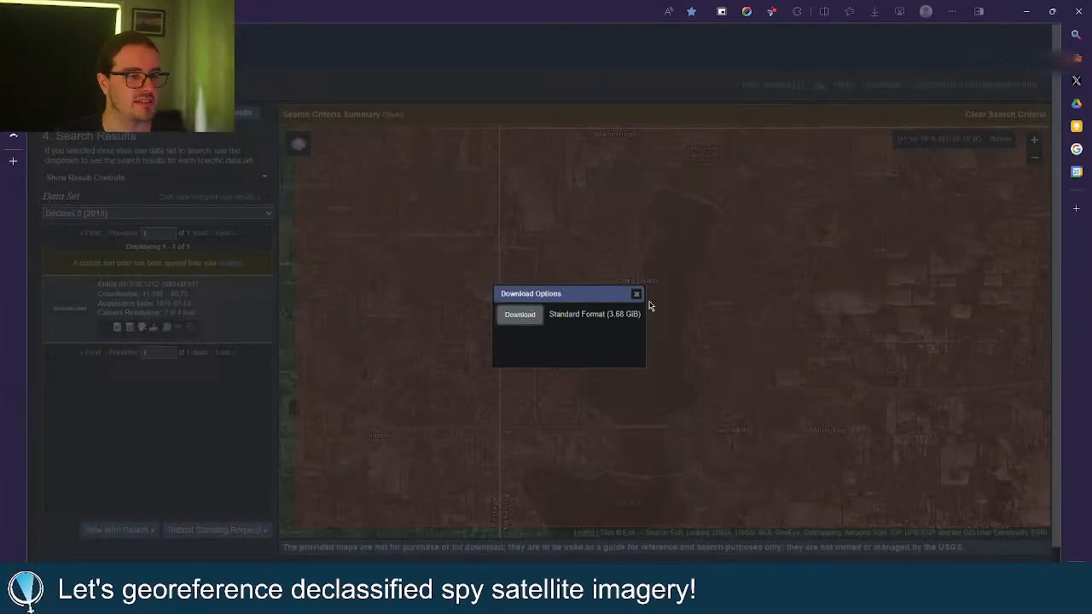
pyautogui.click(638, 295)
pyautogui.click(80, 311)
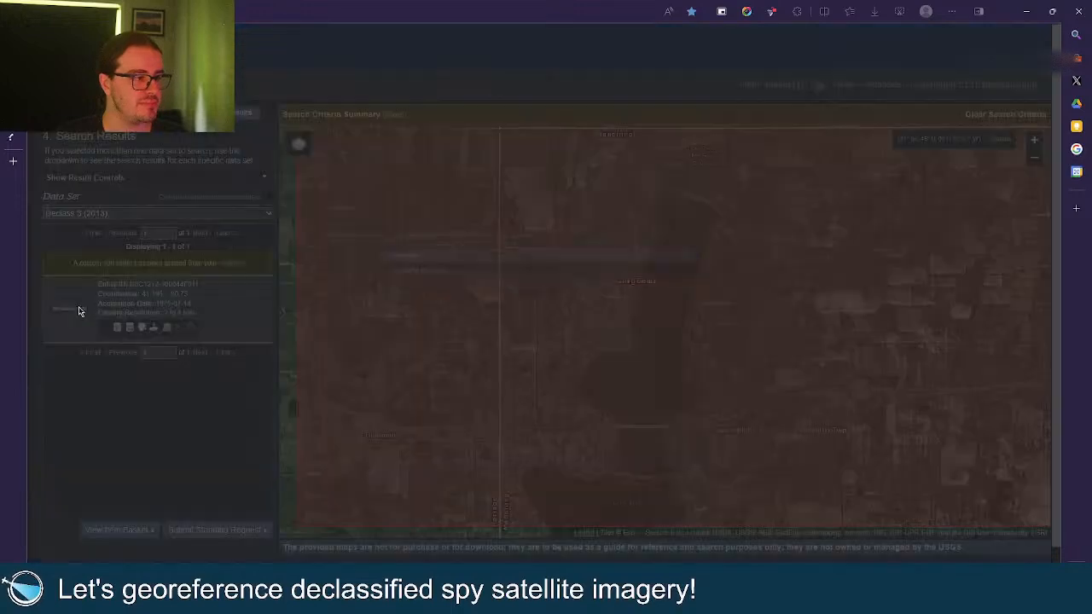
pyautogui.press('F11')
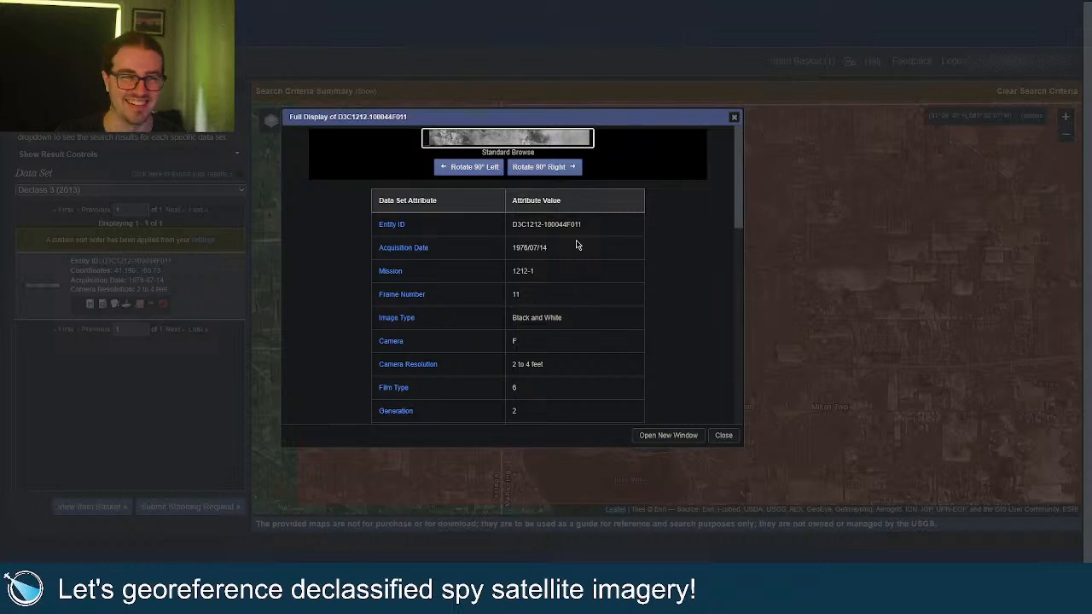
# View the 1976 strip browse image at full size, then close its tab.
pyautogui.click(483, 132)
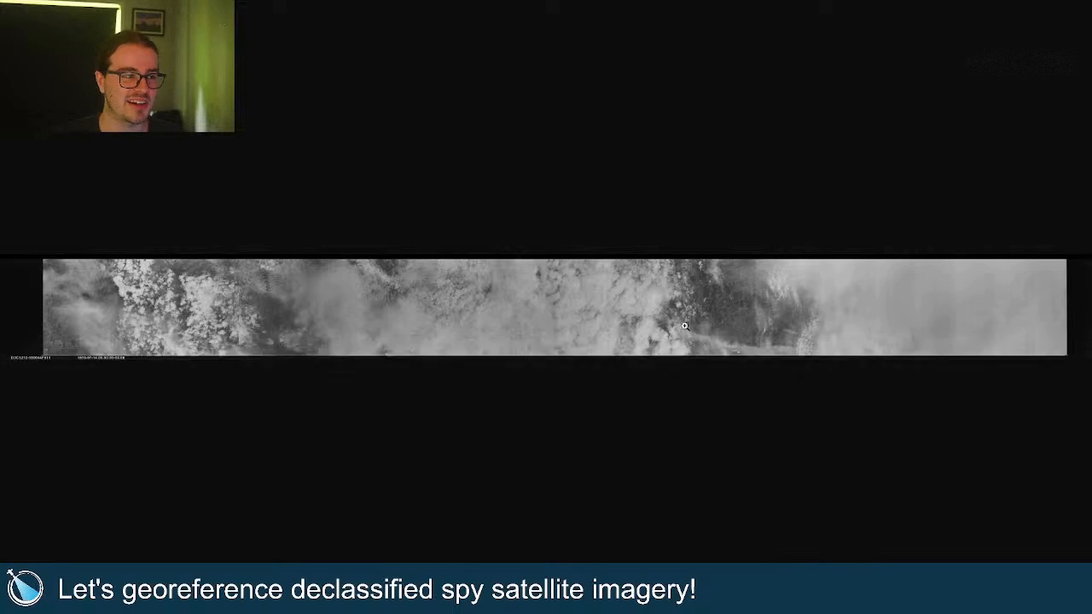
pyautogui.click(731, 322)
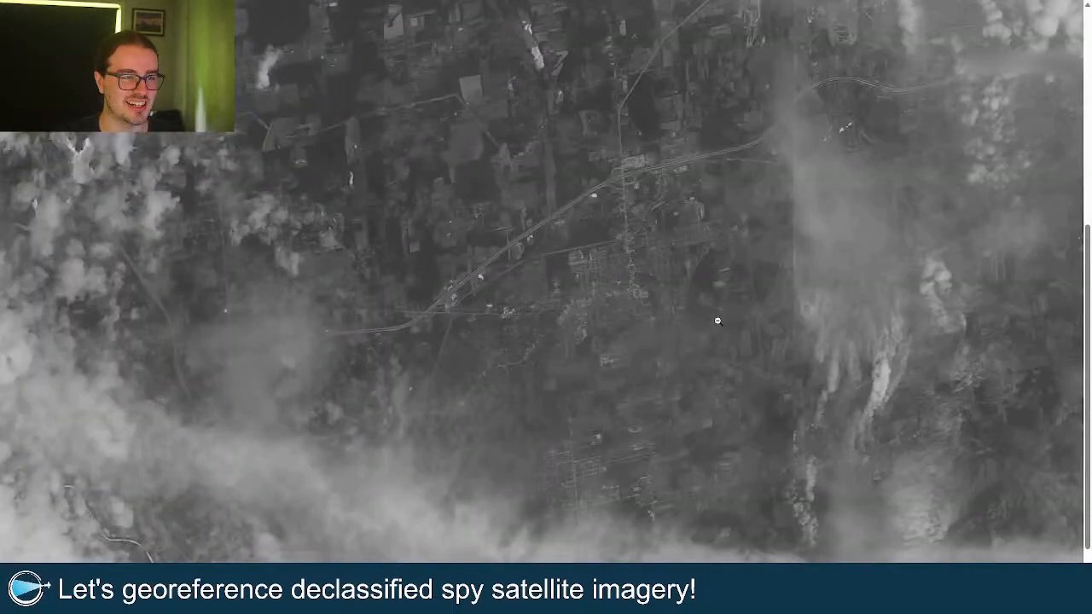
pyautogui.hscroll(1, 652, 400)
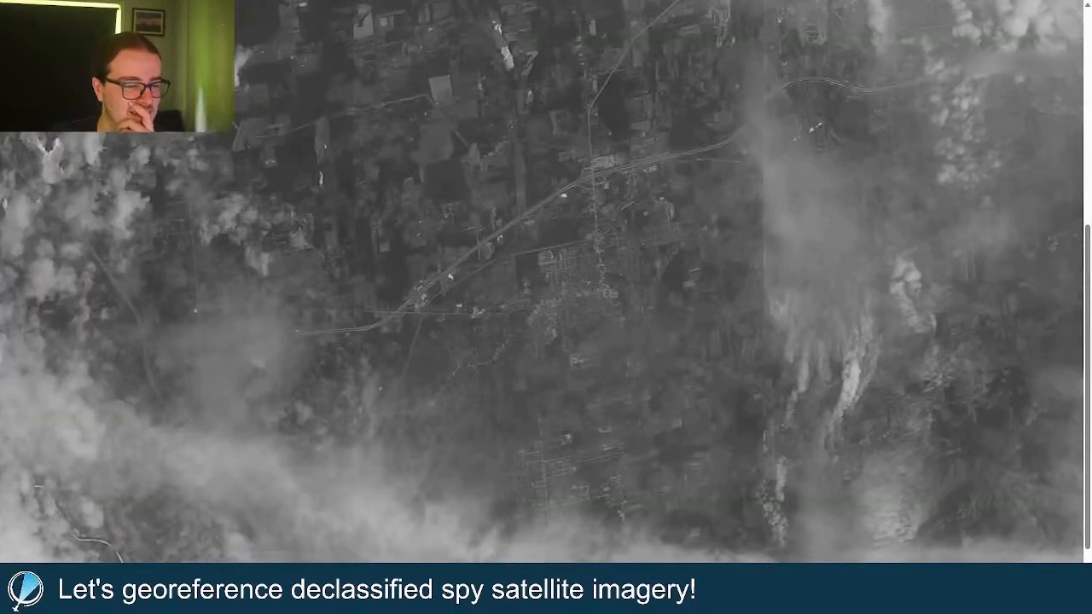
pyautogui.scroll(4, 652, 400)
pyautogui.click(663, 418)
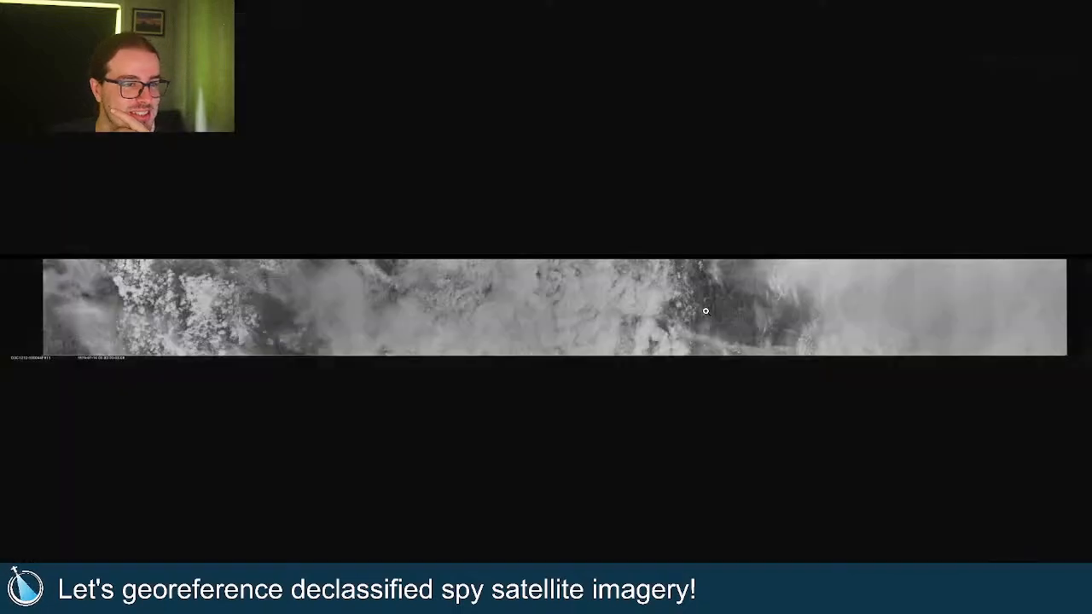
pyautogui.press('F11')
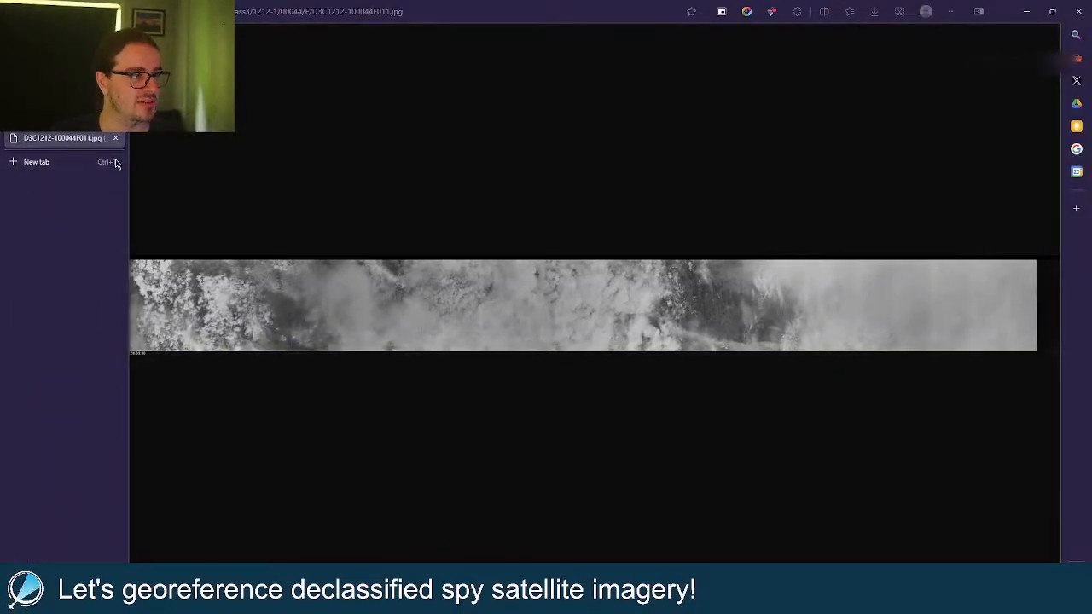
pyautogui.click(114, 137)
# Close the metadata record and toggle the scene's browse overlay on and off the map.
pyautogui.press('Escape')
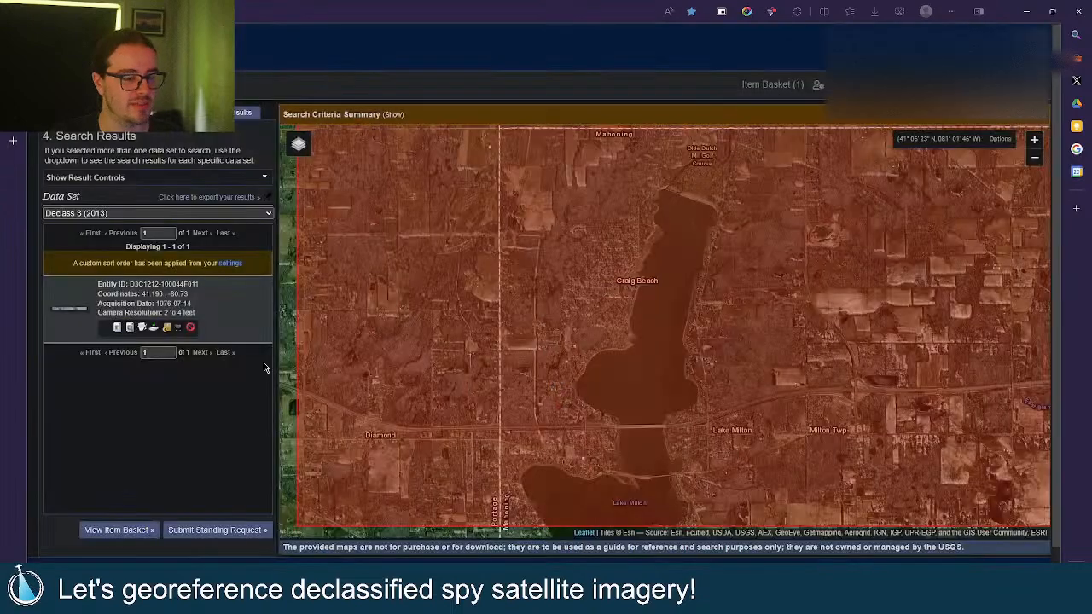
pyautogui.click(118, 328)
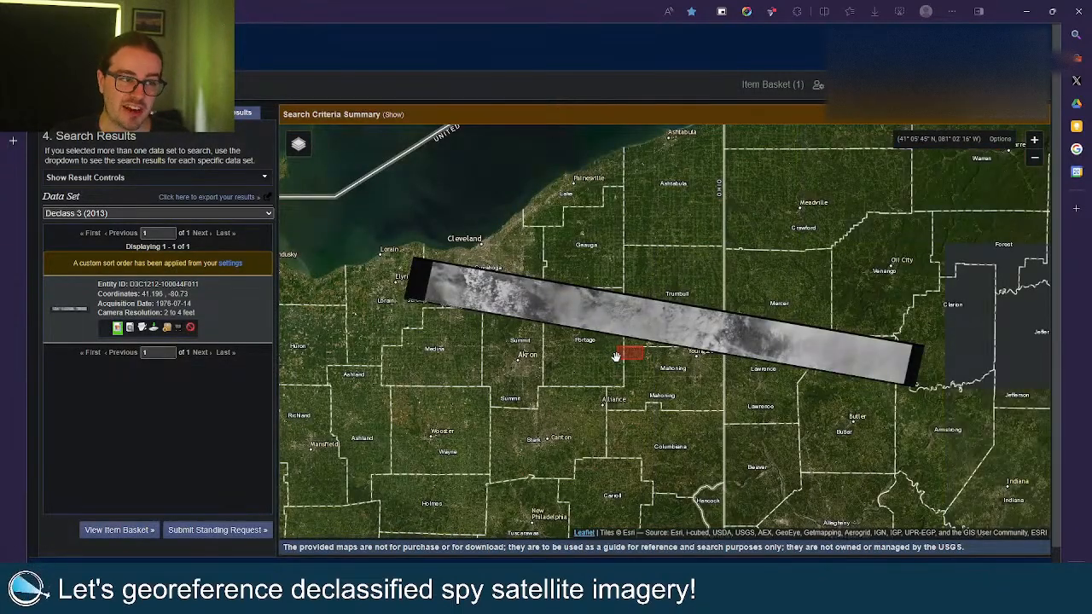
pyautogui.click(117, 328)
# Switch the data set to Aerial Photo Single Frames under Aerial Imagery and run the search.
pyautogui.click(137, 112)
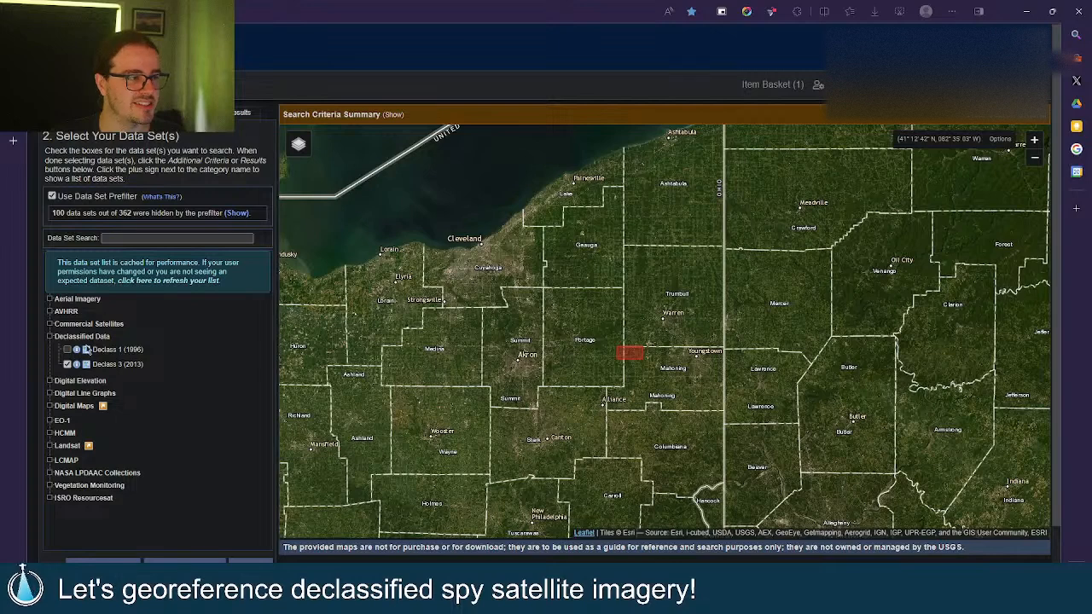
pyautogui.click(77, 336)
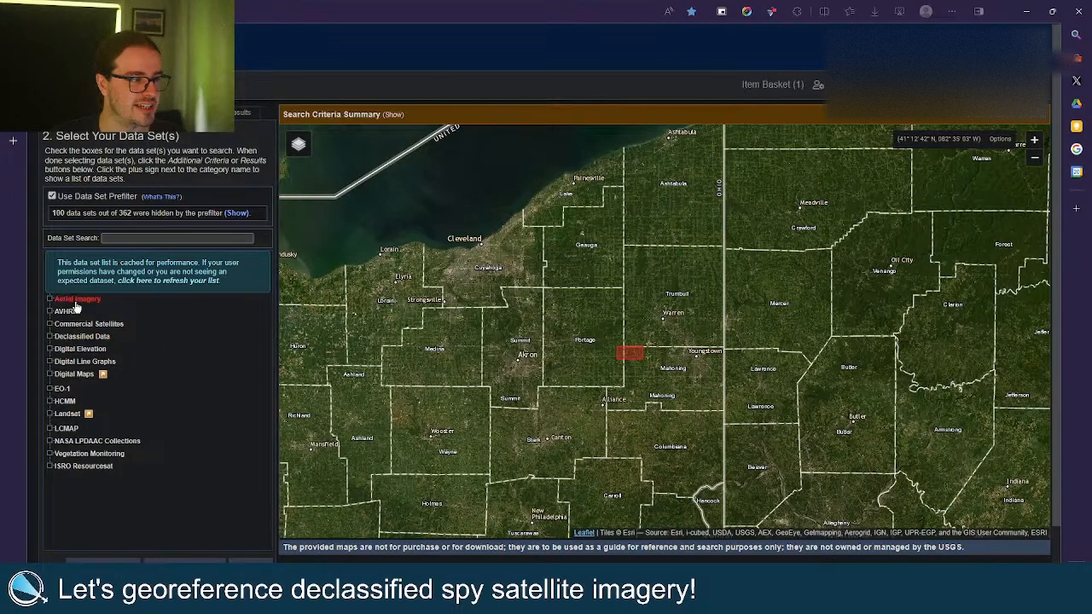
pyautogui.click(73, 298)
pyautogui.click(67, 327)
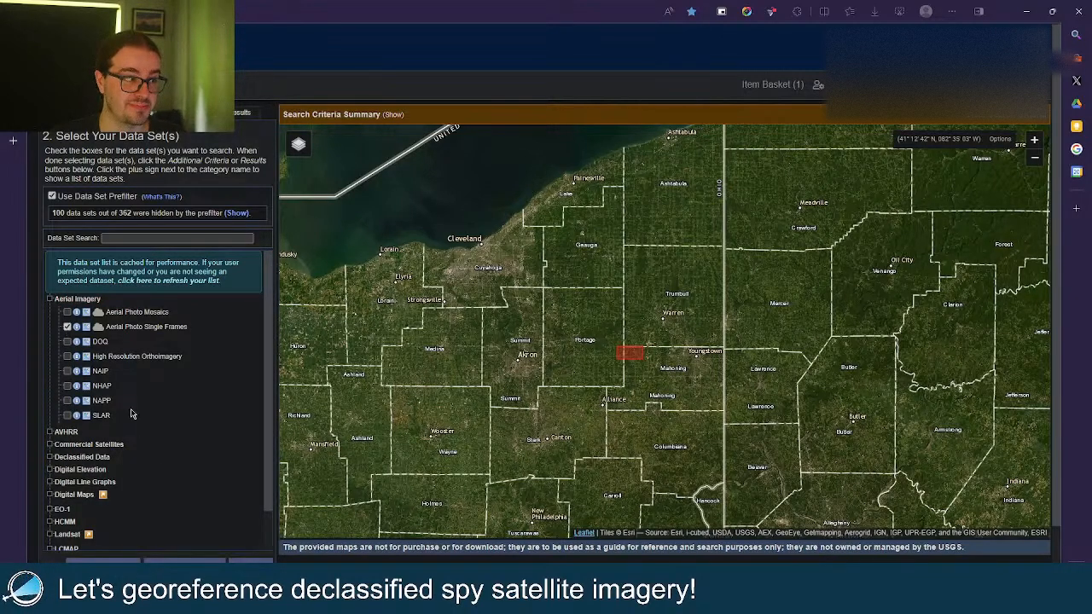
pyautogui.click(251, 560)
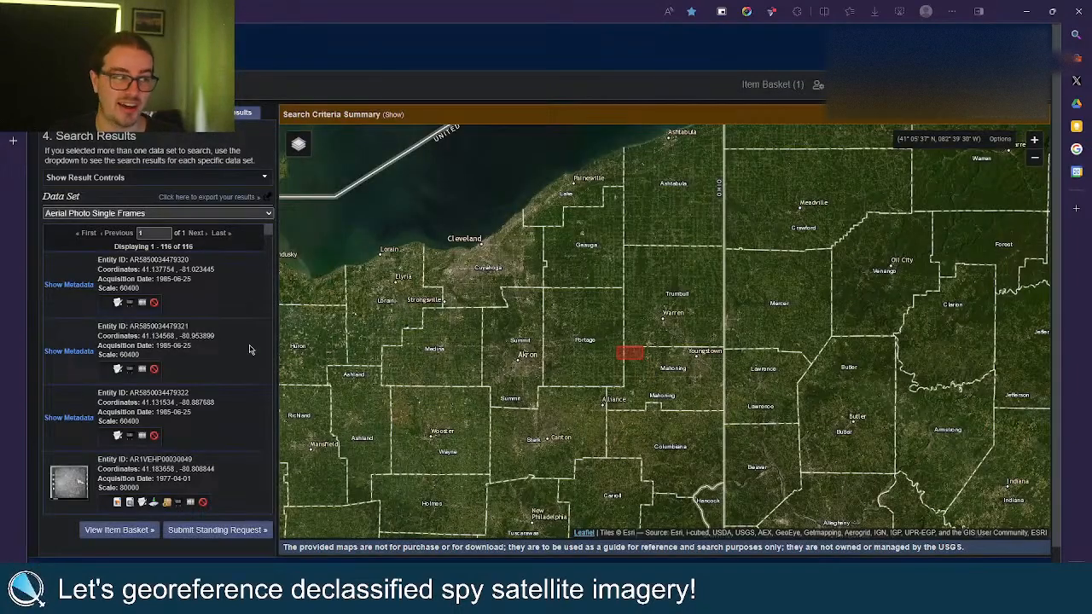
pyautogui.scroll(-20, 189, 307)
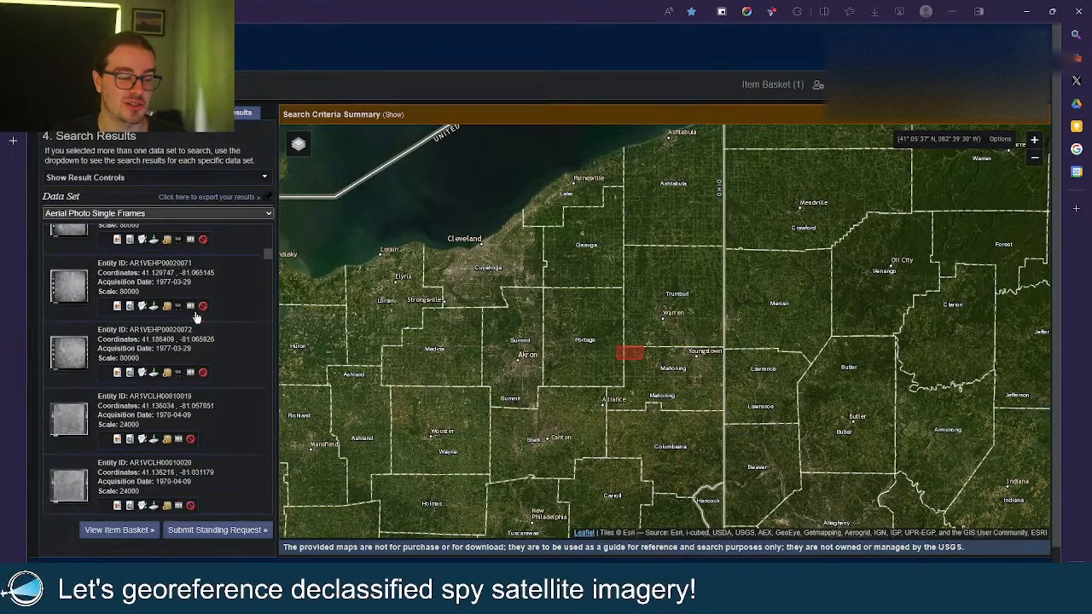
pyautogui.scroll(-3, 194, 317)
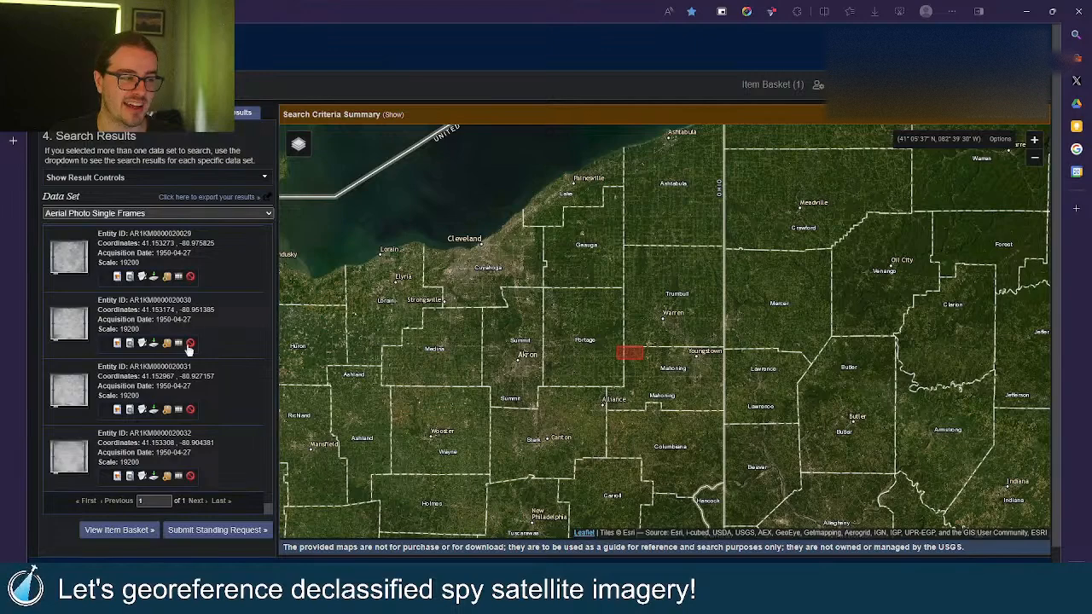
pyautogui.click(104, 478)
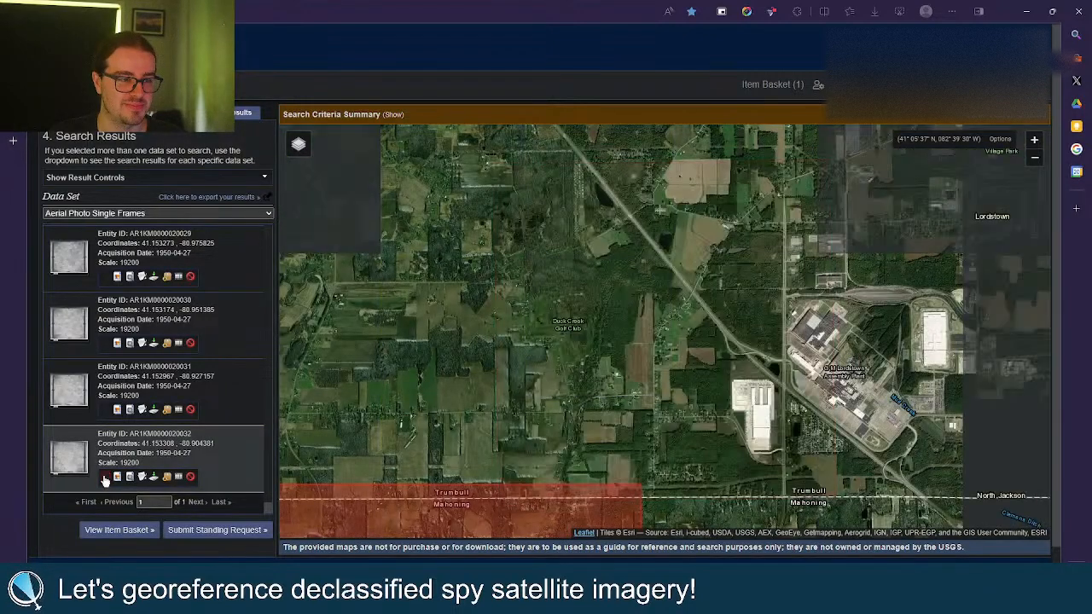
pyautogui.click(105, 411)
pyautogui.click(106, 414)
pyautogui.scroll(10, 107, 418)
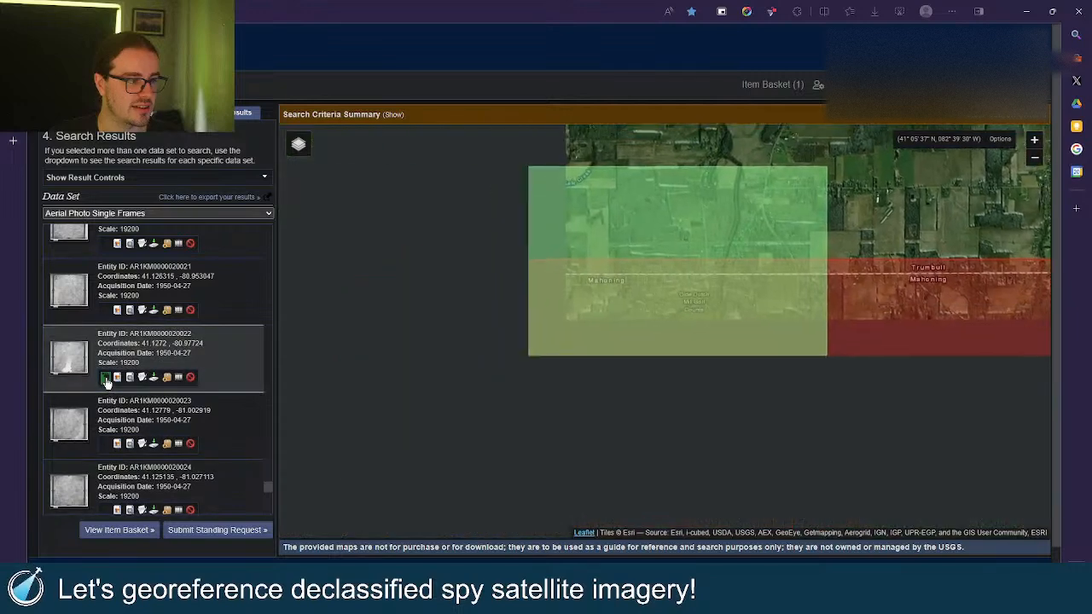
pyautogui.click(106, 379)
pyautogui.click(106, 379)
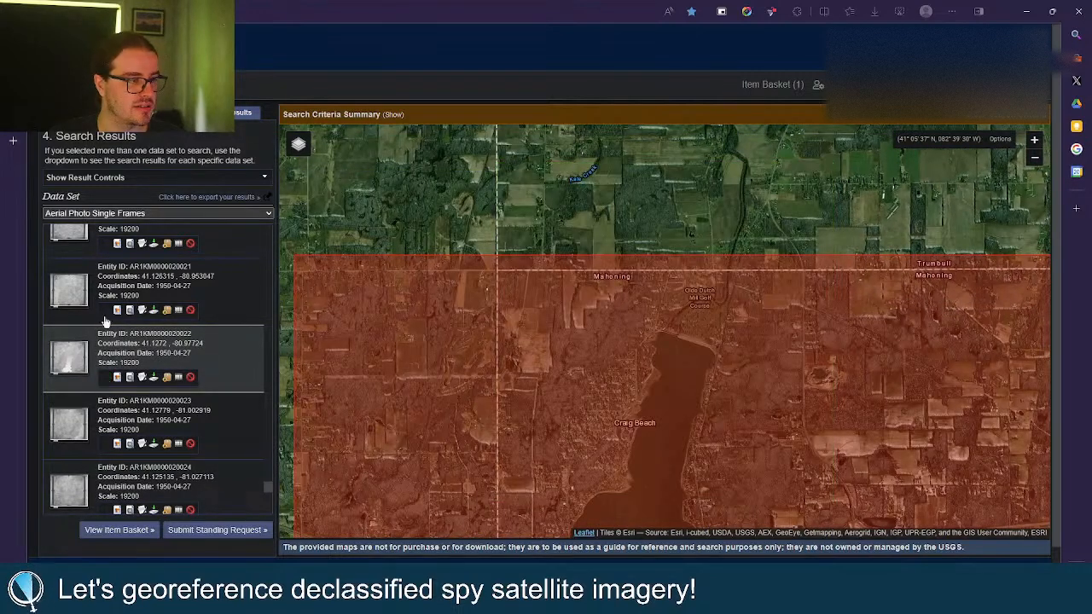
pyautogui.click(106, 379)
pyautogui.scroll(3, 145, 320)
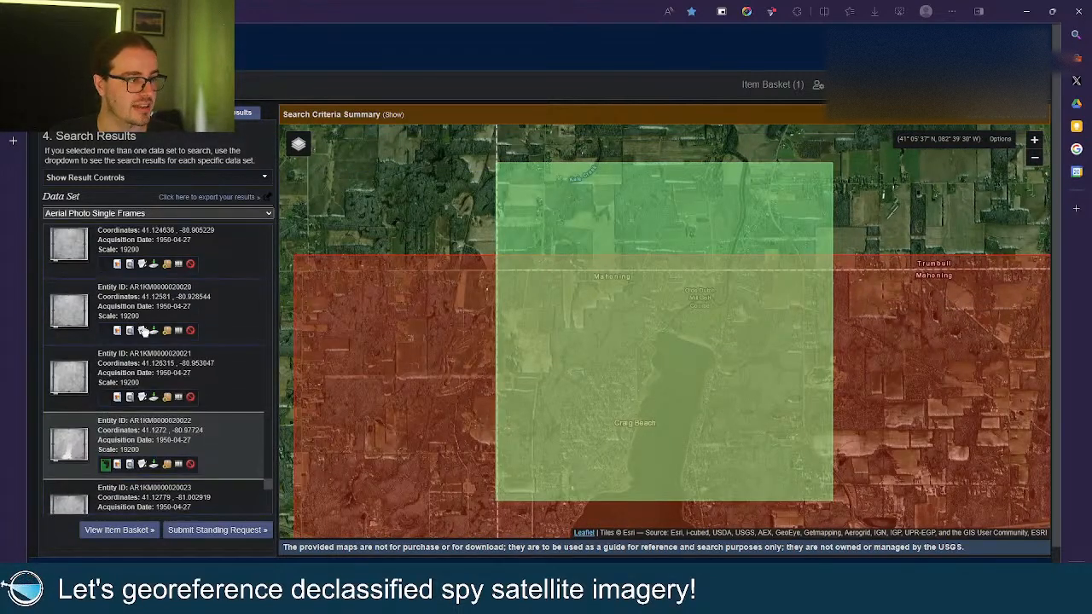
pyautogui.scroll(3, 147, 354)
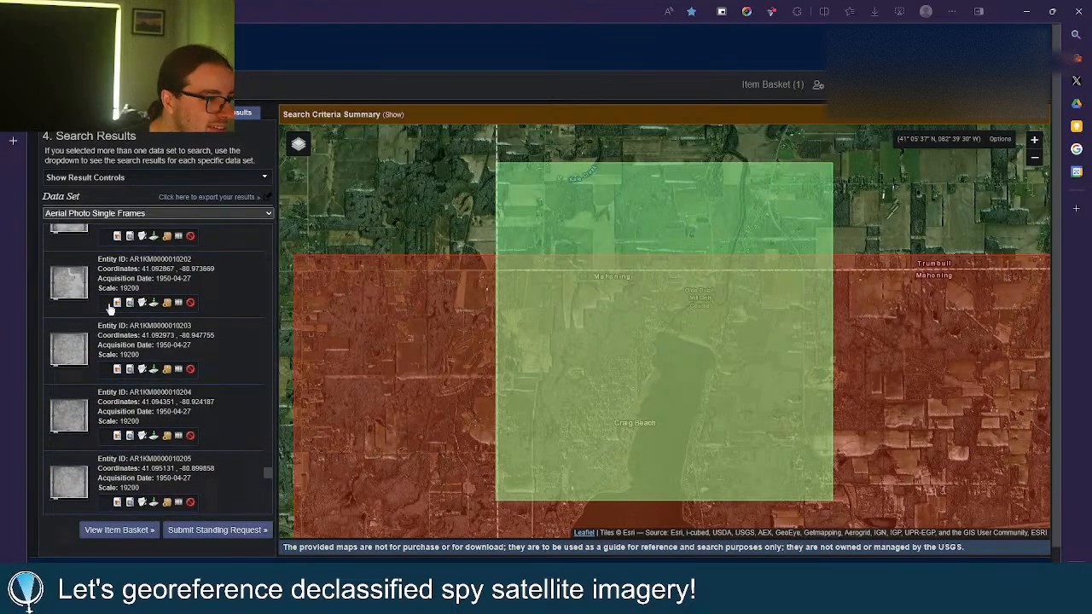
pyautogui.click(105, 303)
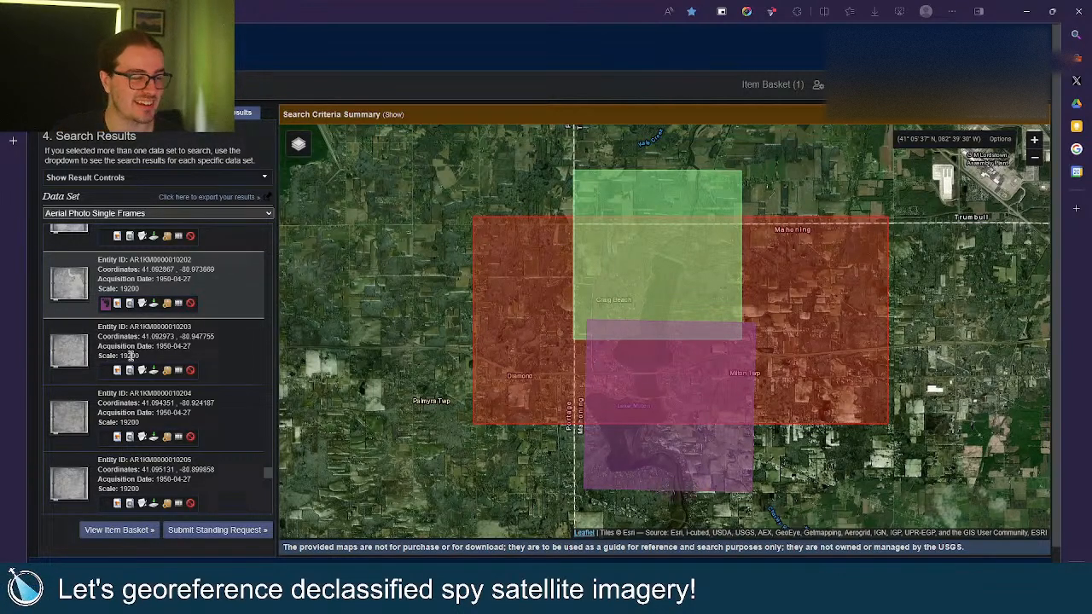
pyautogui.scroll(-1, 129, 356)
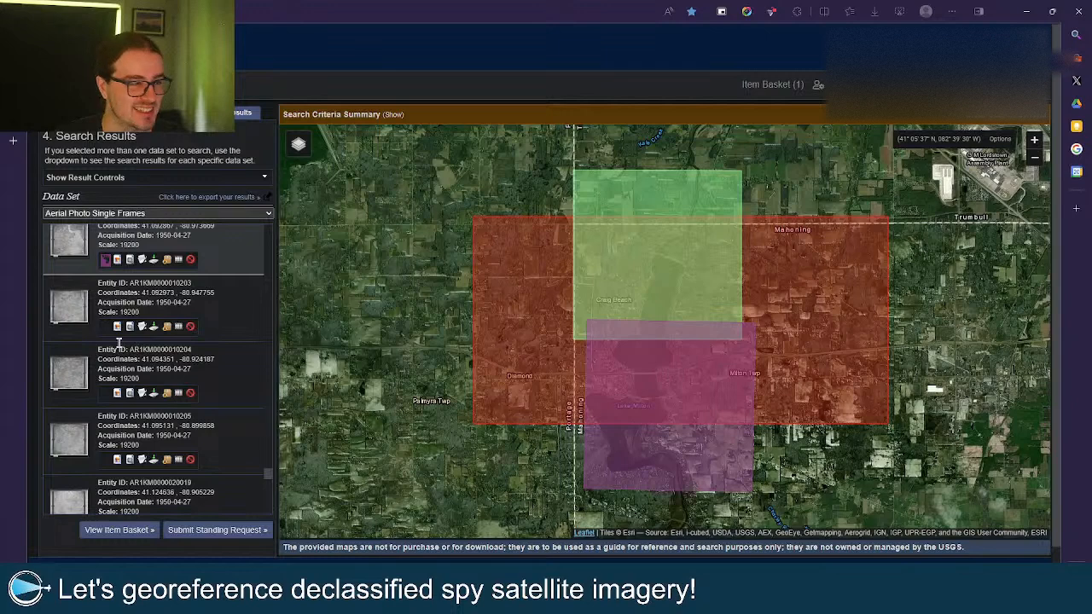
pyautogui.scroll(1, 123, 337)
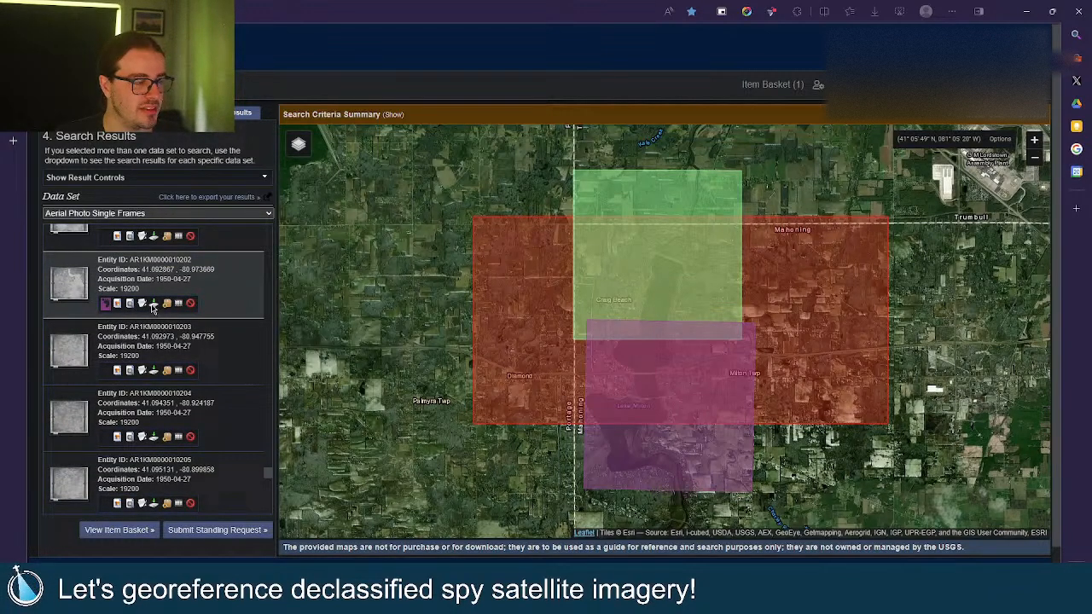
pyautogui.click(153, 305)
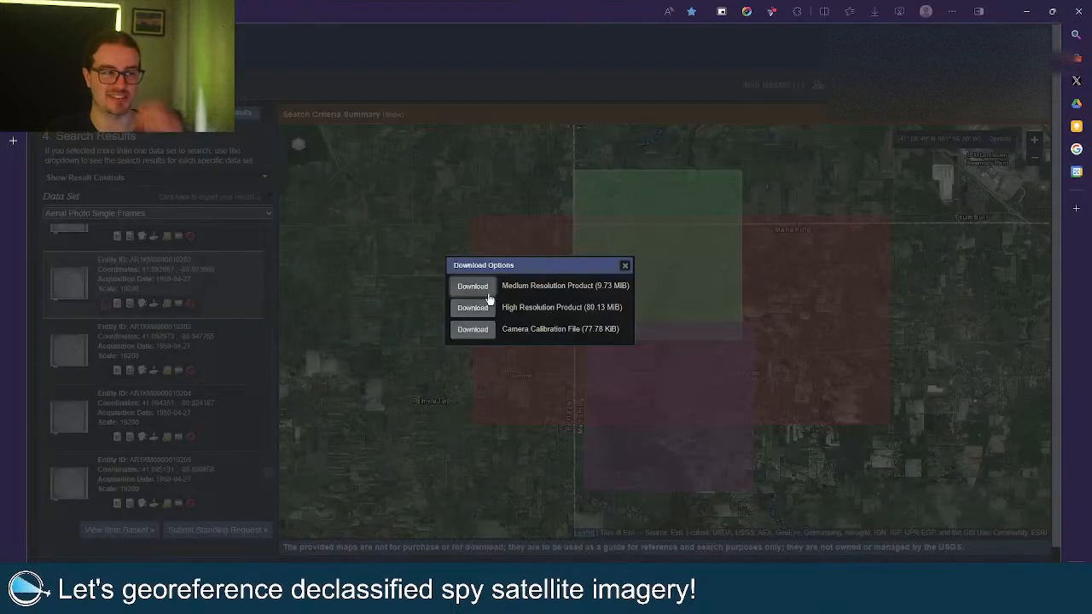
pyautogui.click(472, 326)
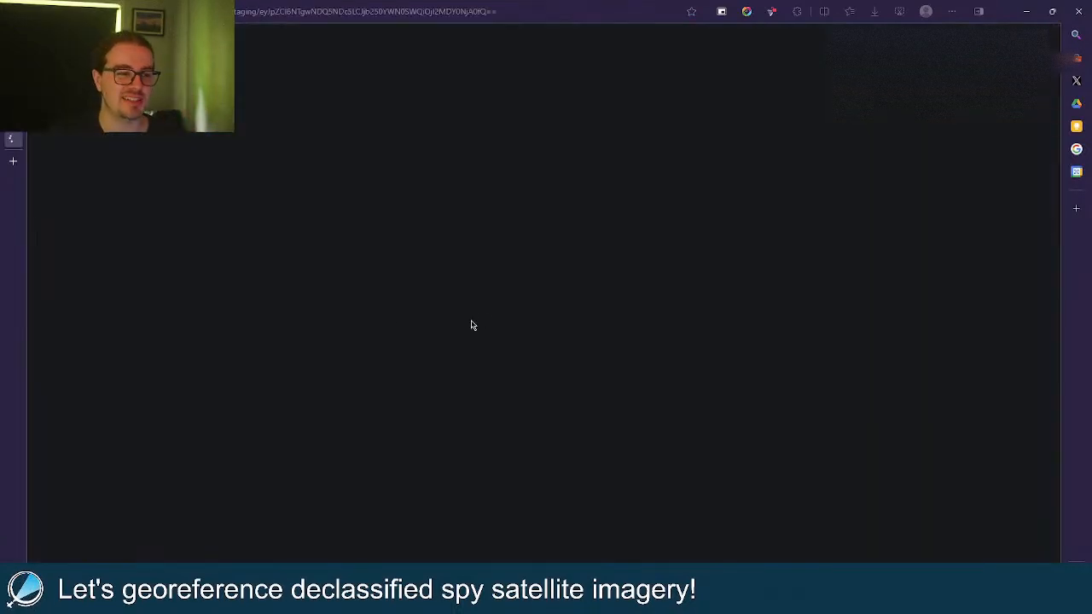
pyautogui.moveTo(21, 129)
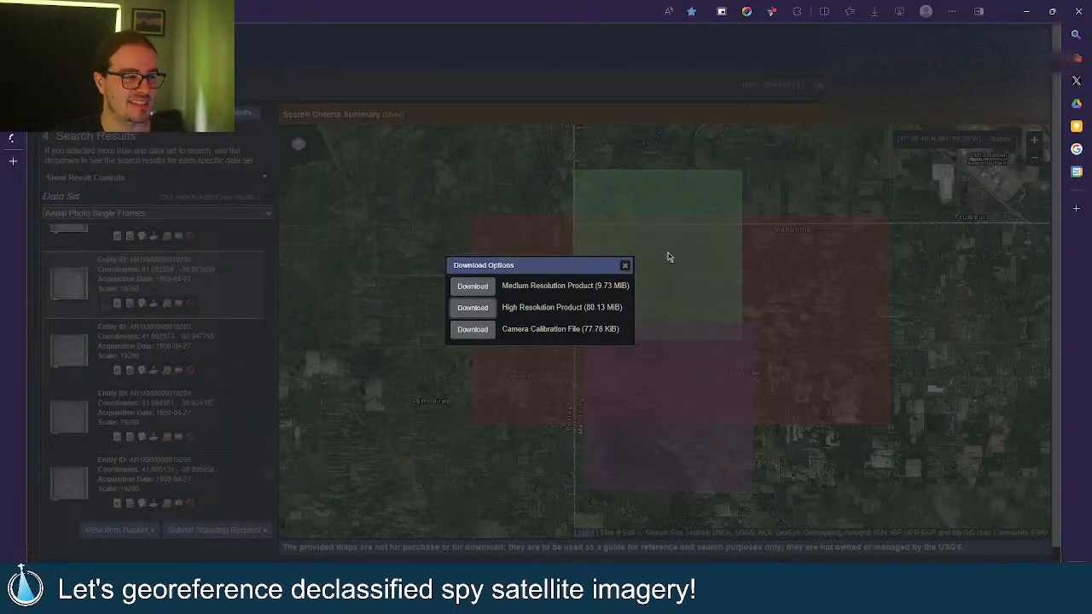
pyautogui.click(624, 265)
pyautogui.scroll(-1, 238, 349)
pyautogui.scroll(-4, 183, 418)
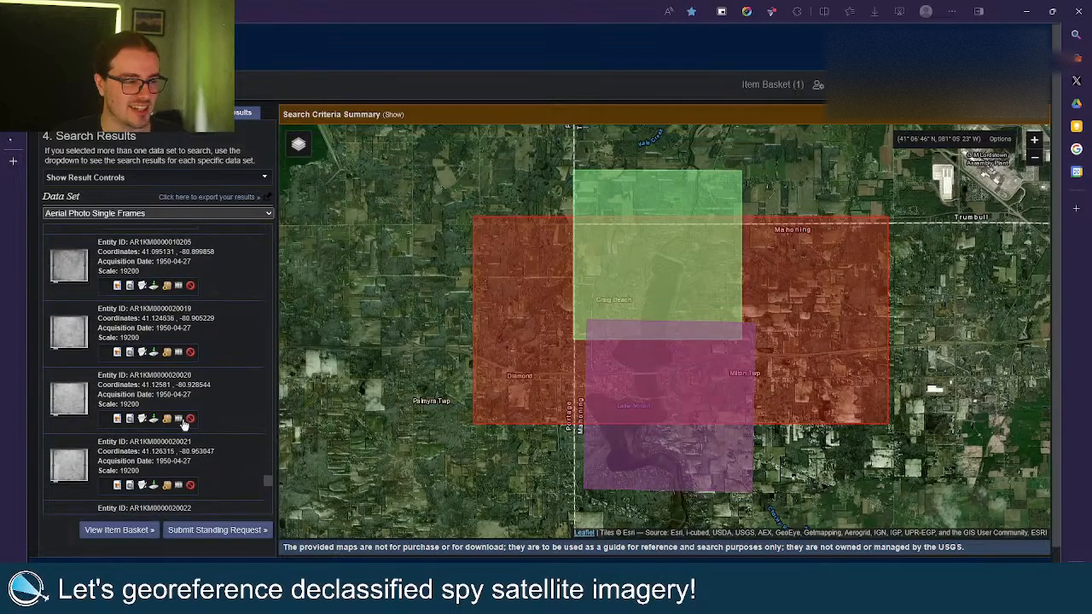
pyautogui.click(170, 418)
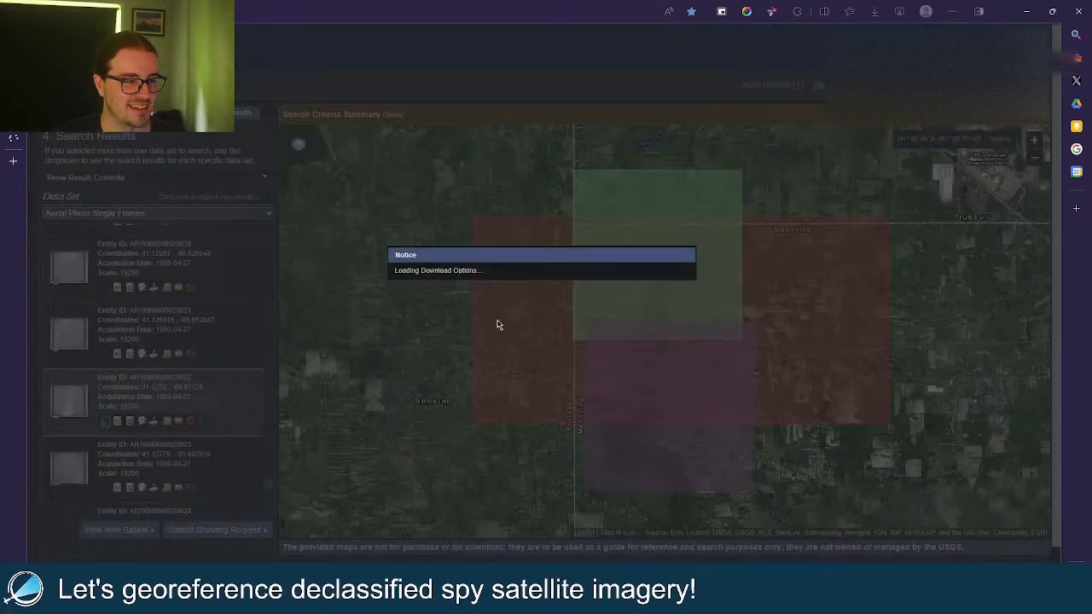
pyautogui.click(471, 309)
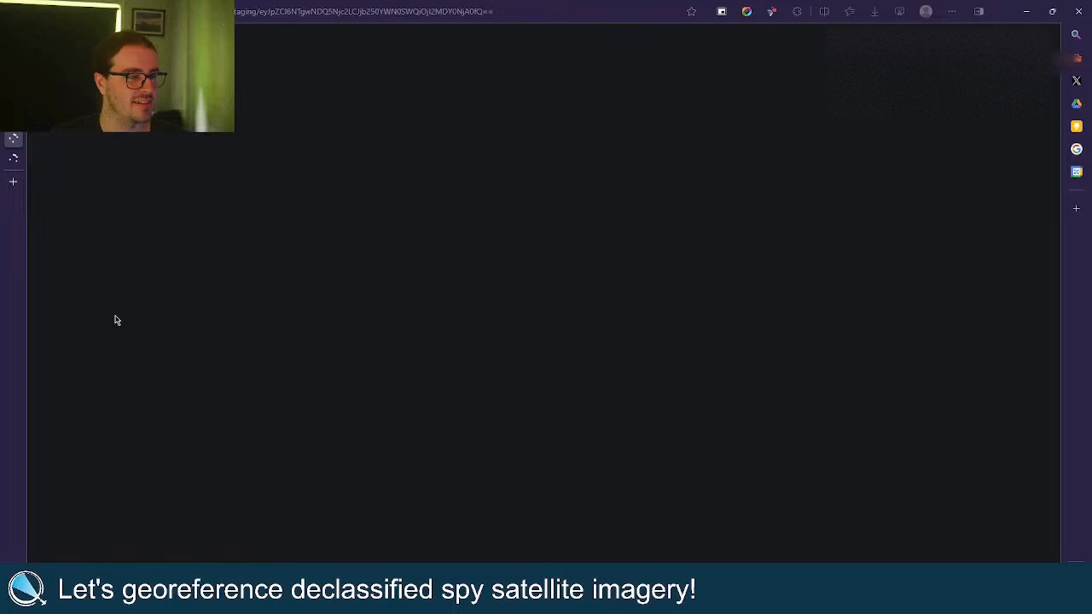
pyautogui.click(15, 116)
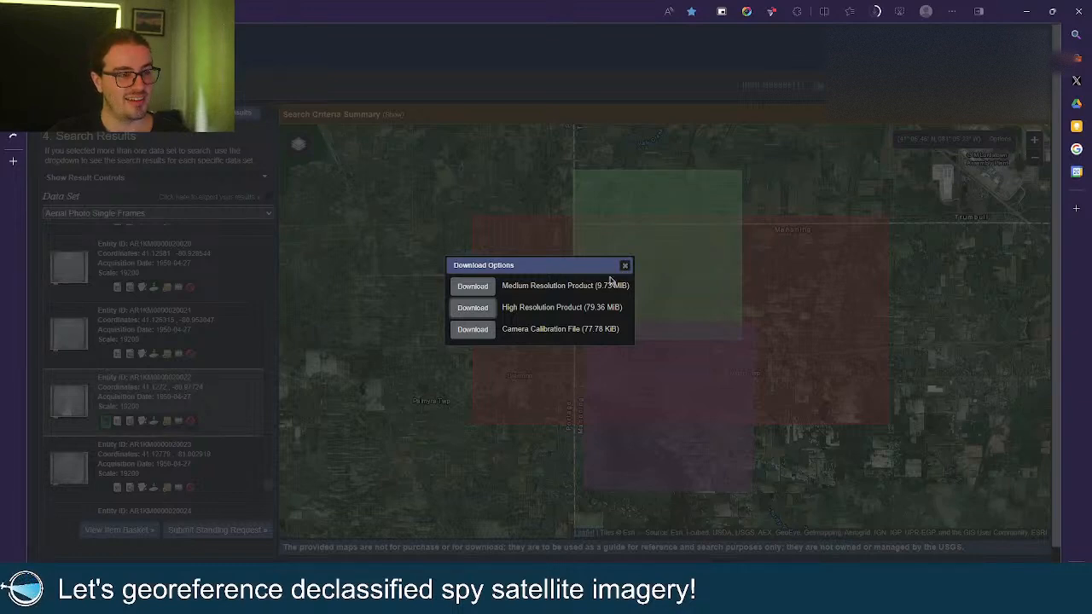
pyautogui.click(625, 265)
pyautogui.click(82, 401)
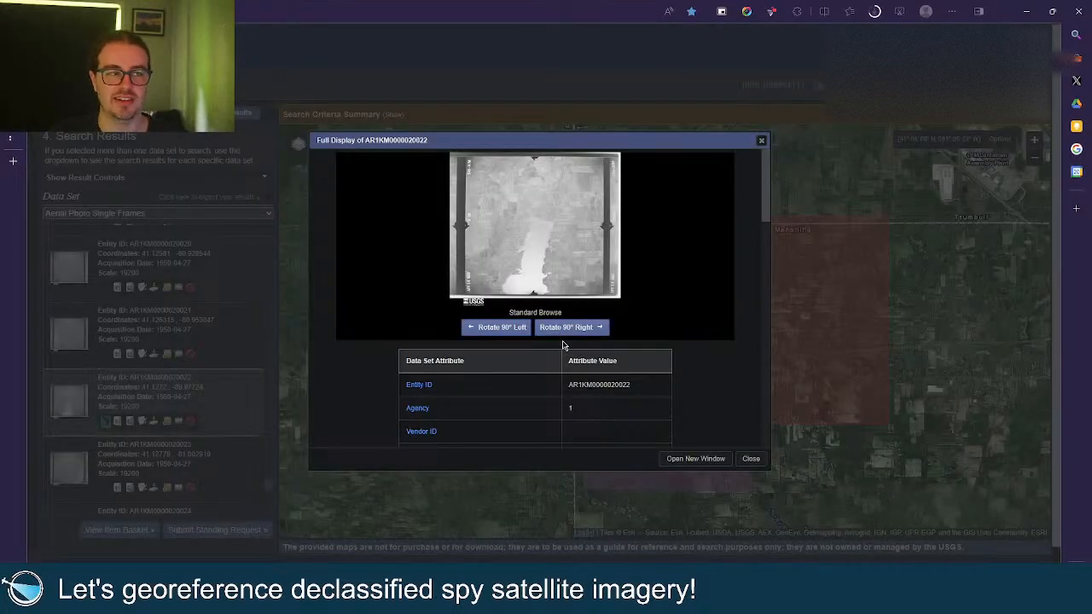
pyautogui.scroll(-1, 671, 348)
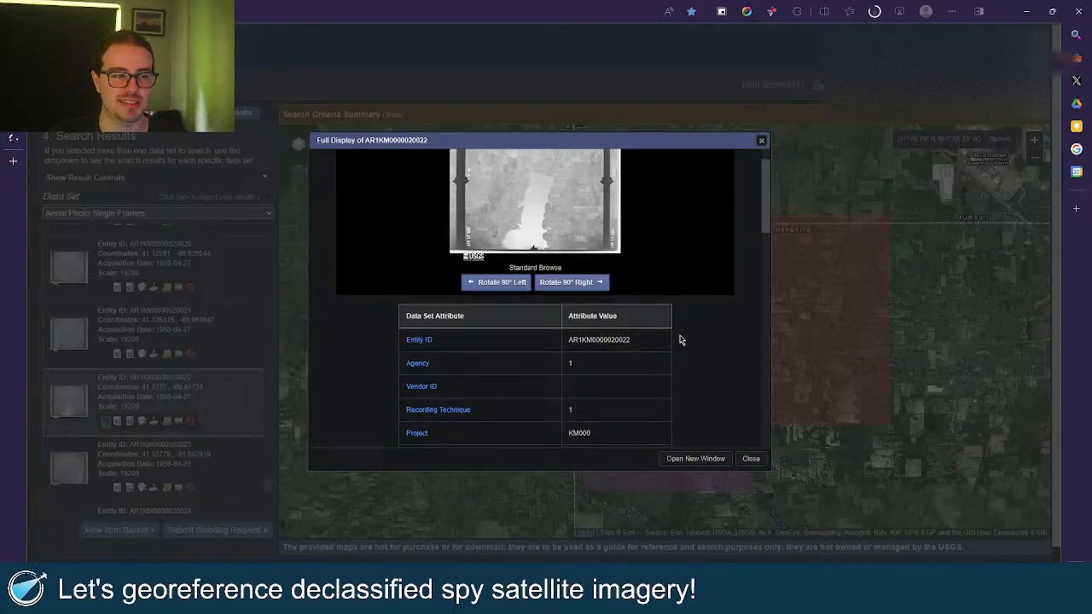
pyautogui.scroll(-4, 680, 341)
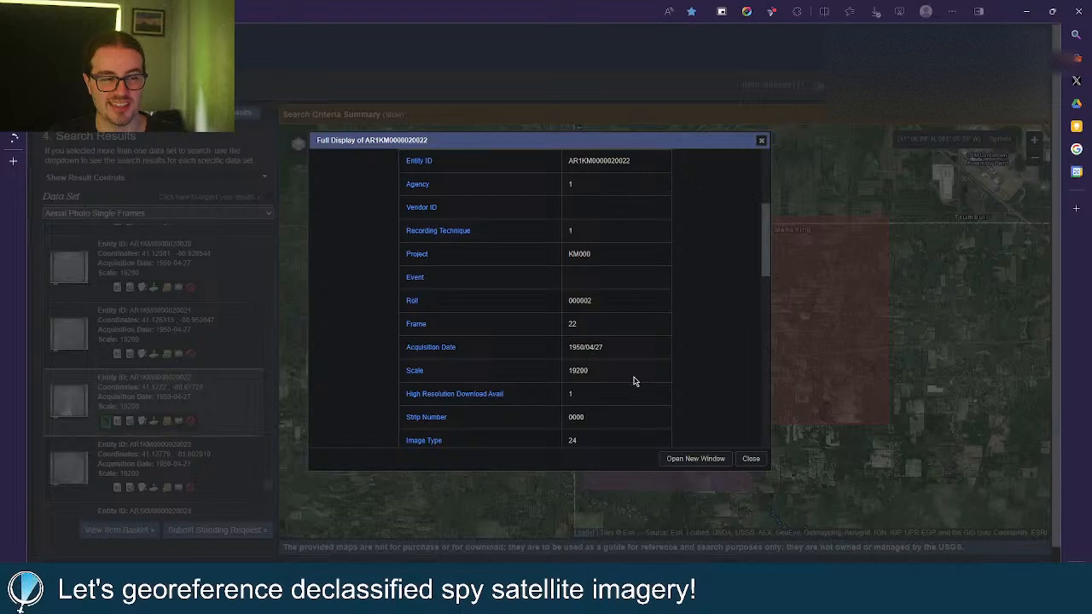
pyautogui.scroll(-1, 642, 378)
pyautogui.scroll(-2, 663, 361)
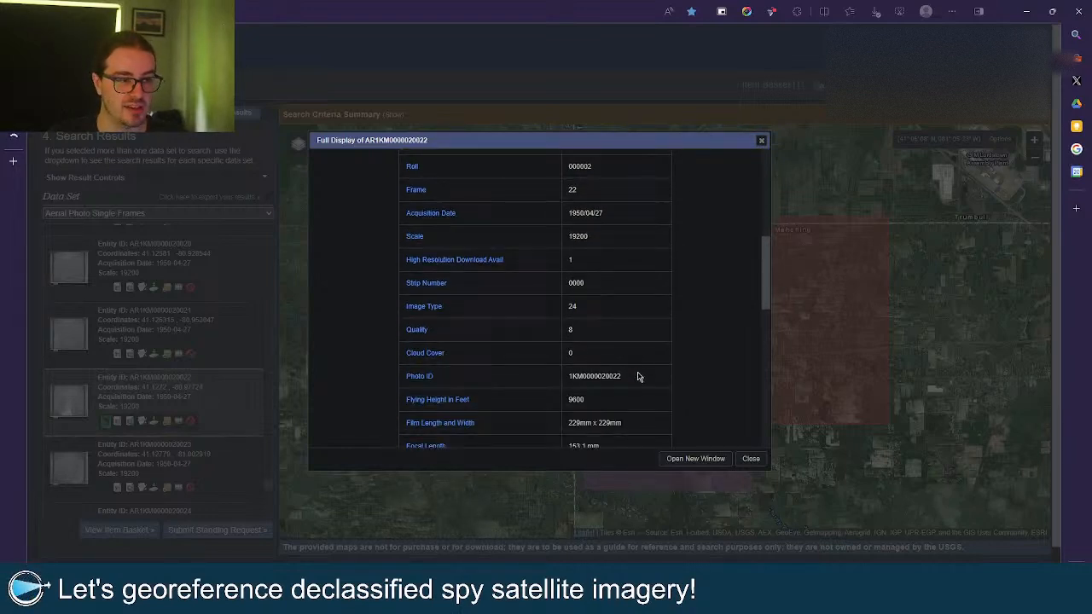
pyautogui.scroll(-1, 639, 377)
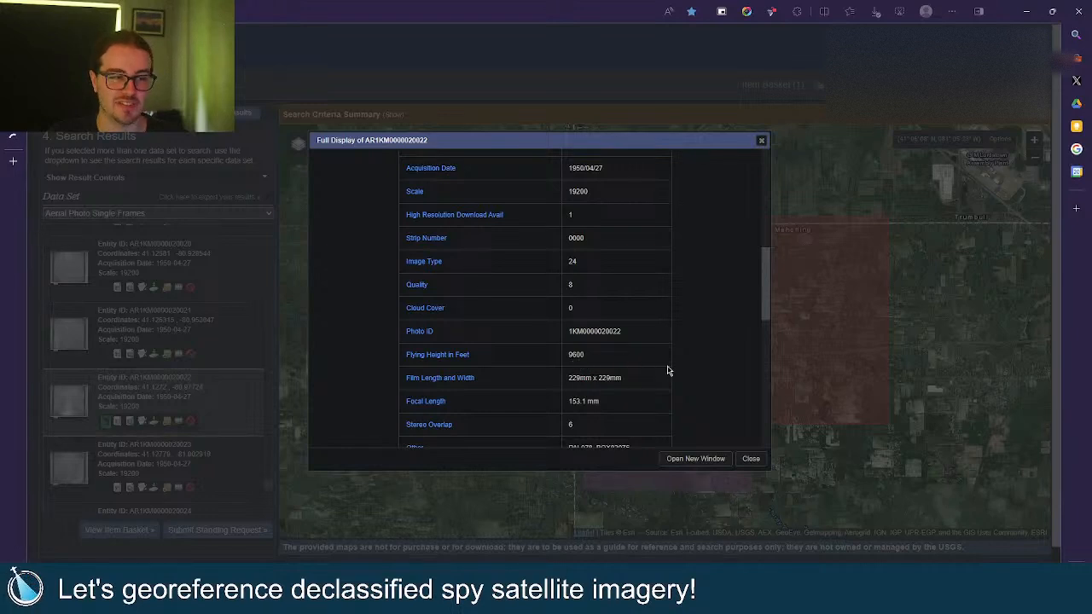
pyautogui.scroll(-1, 668, 371)
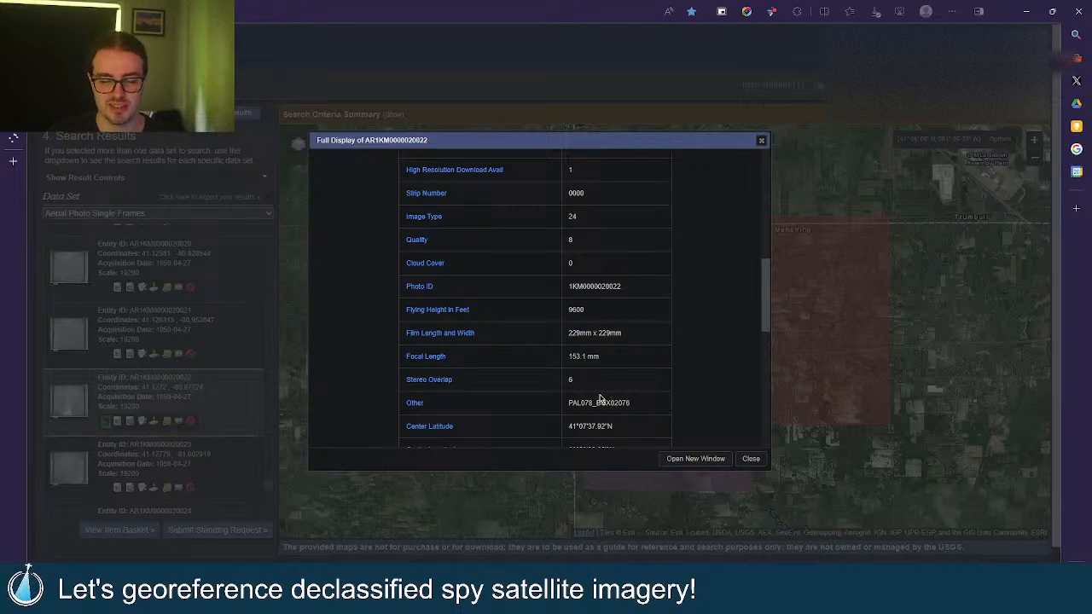
pyautogui.scroll(-3, 658, 394)
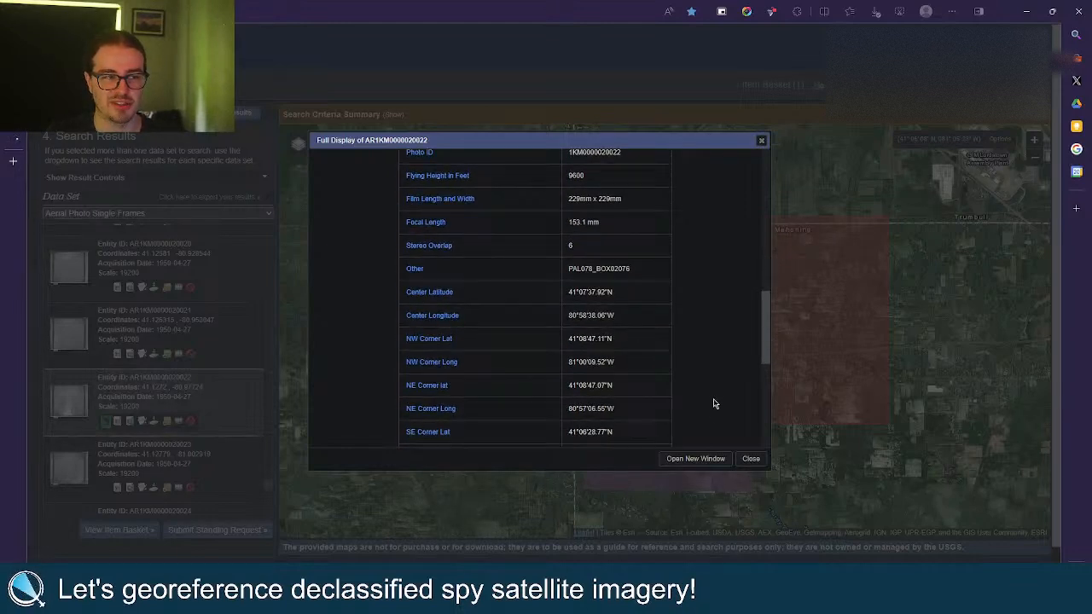
pyautogui.scroll(-5, 713, 392)
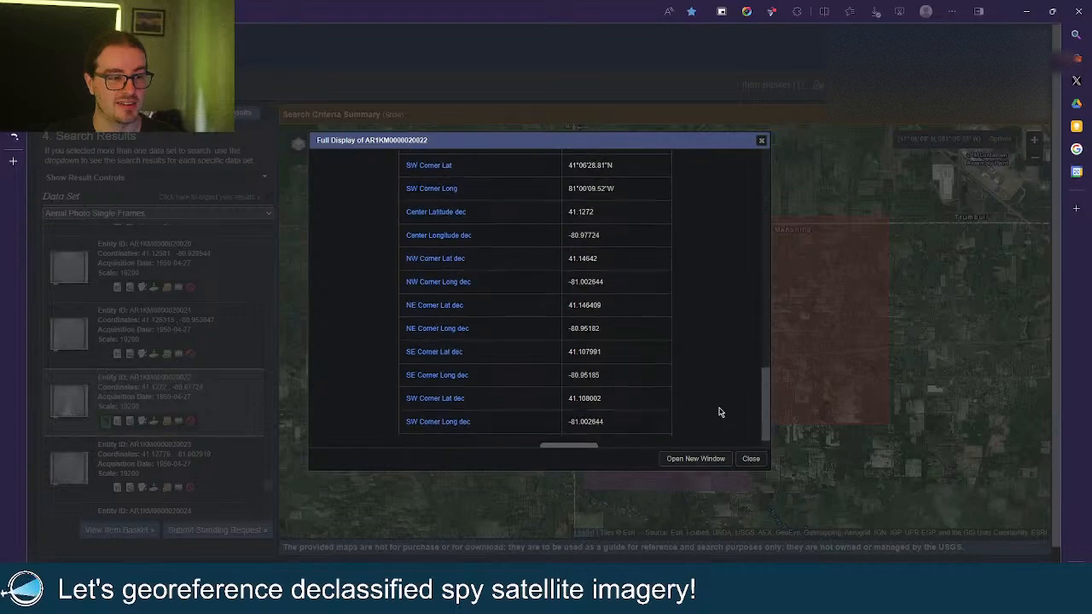
pyautogui.click(749, 458)
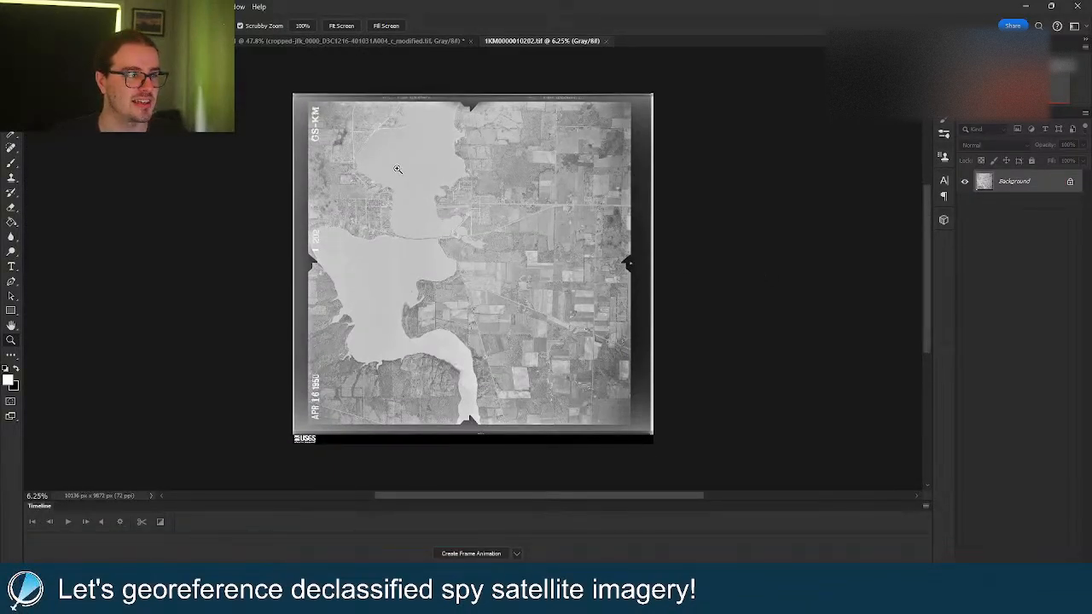
# Zoom in on the upper-left lake and causeway, then pan to the photo's top edge.
pyautogui.moveTo(395, 171); pyautogui.dragTo(423, 174)
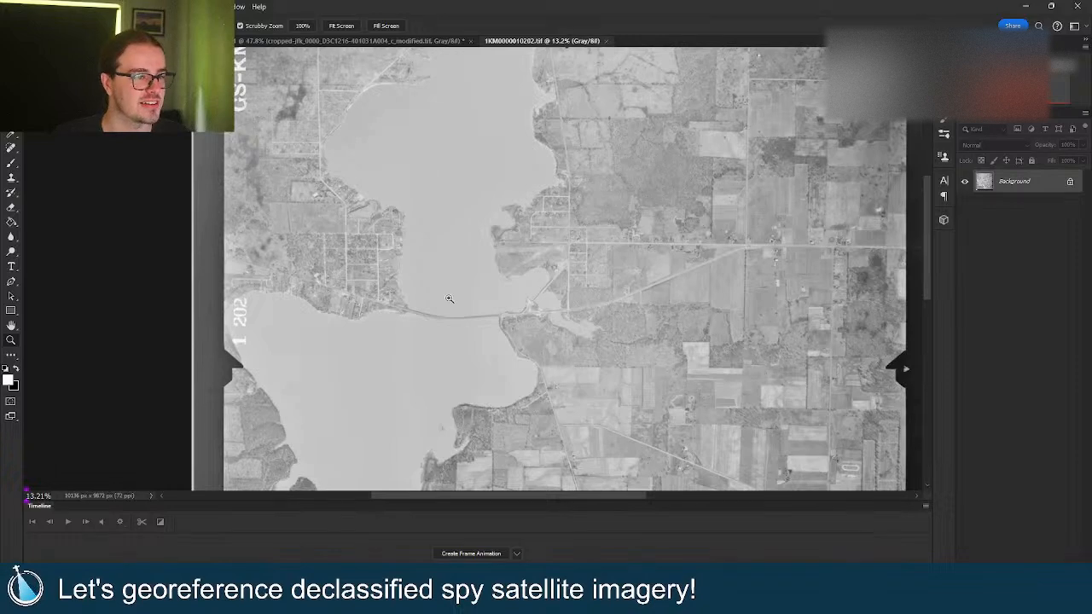
pyautogui.moveTo(450, 298); pyautogui.dragTo(462, 277)
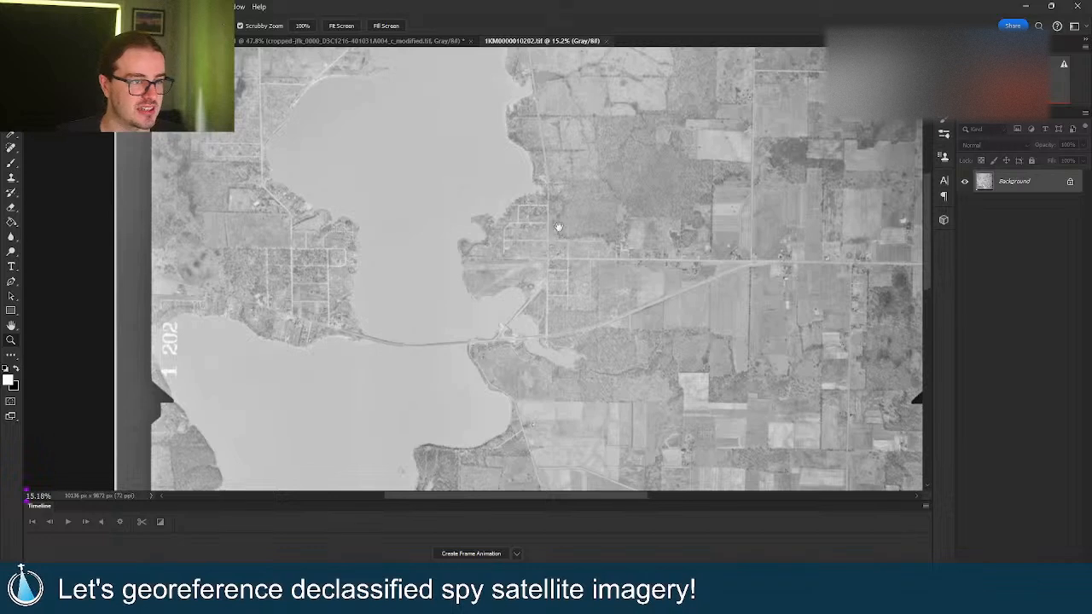
pyautogui.moveTo(558, 226); pyautogui.dragTo(565, 292)
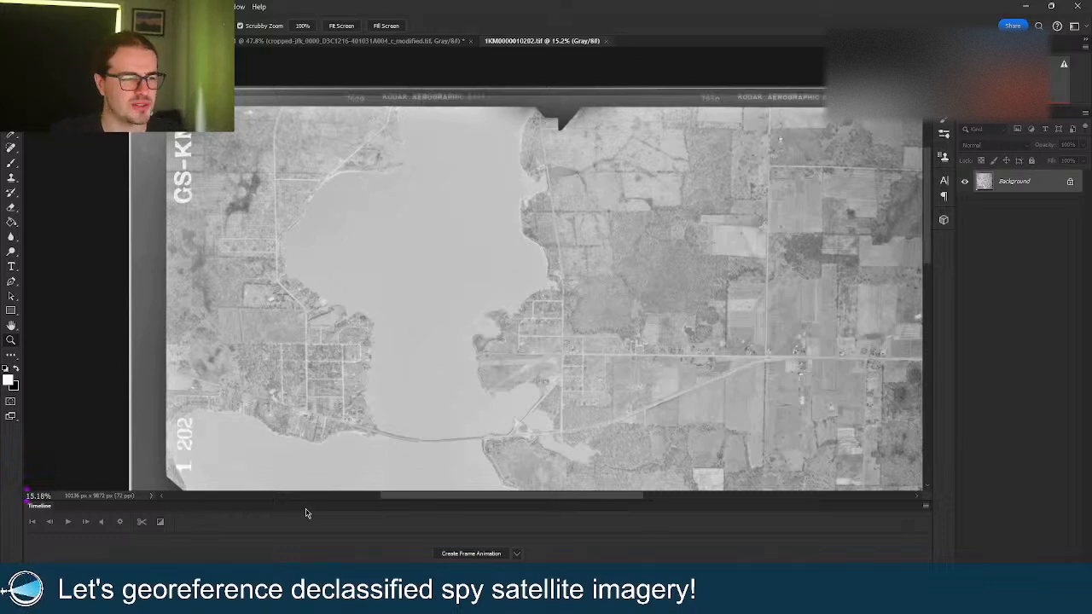
pyautogui.moveTo(420, 603)
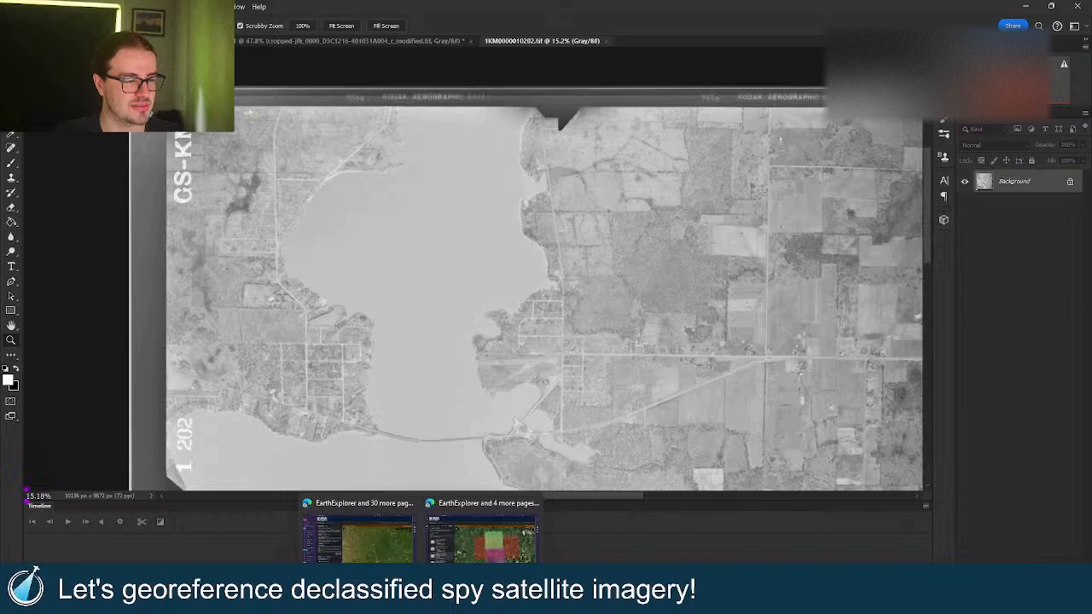
pyautogui.click(482, 537)
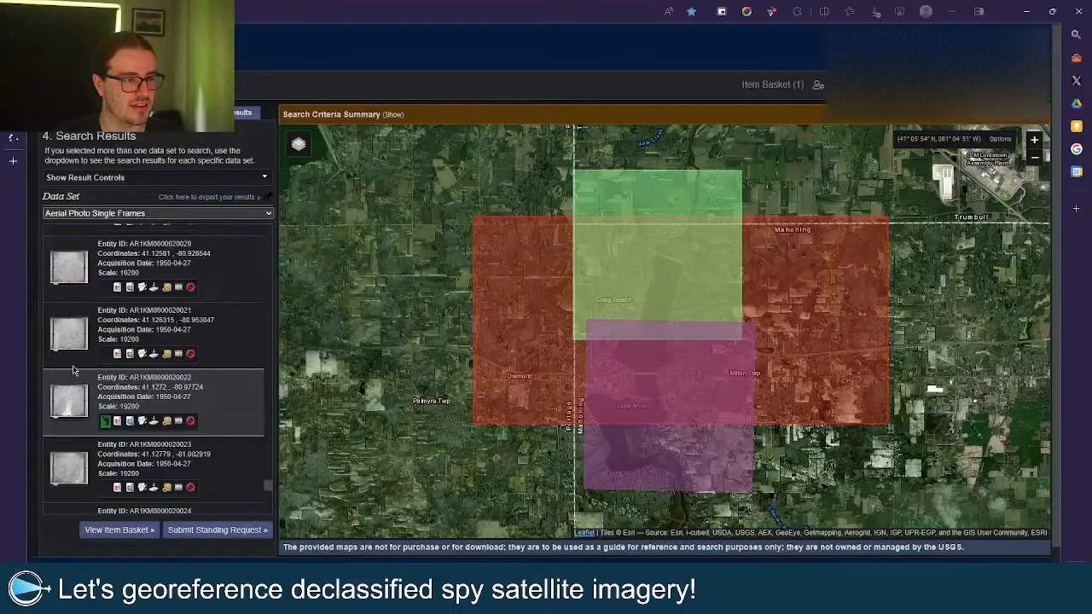
pyautogui.click(141, 421)
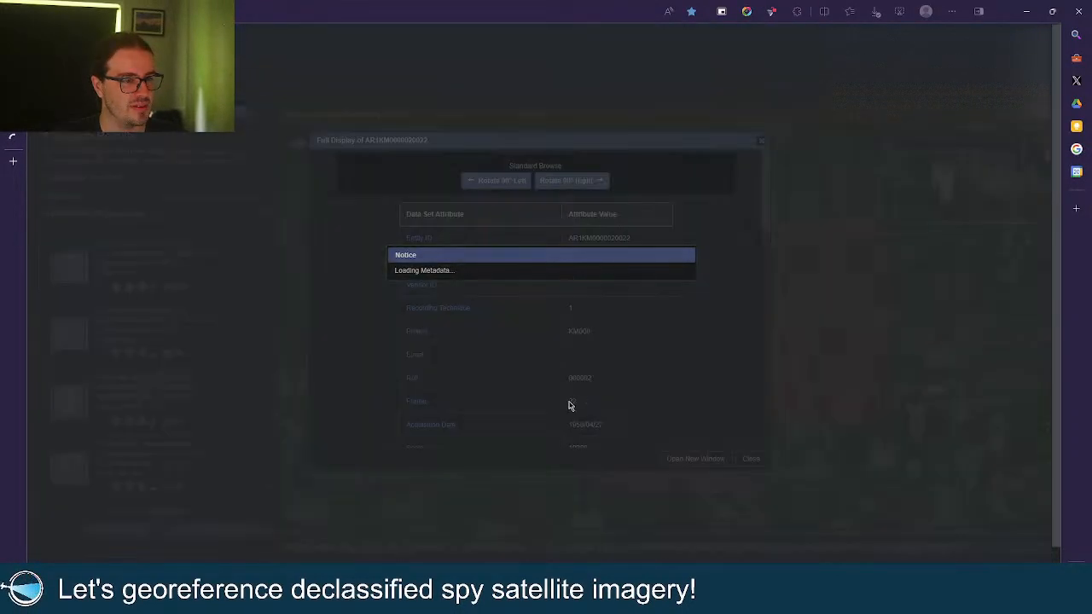
pyautogui.scroll(-5, 624, 387)
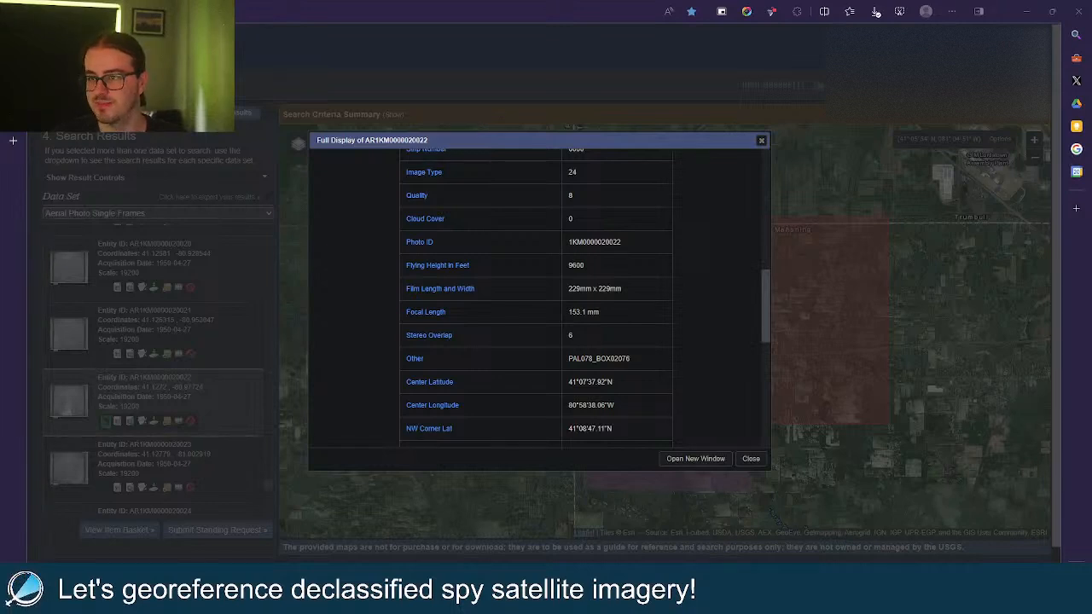
pyautogui.press('Return')
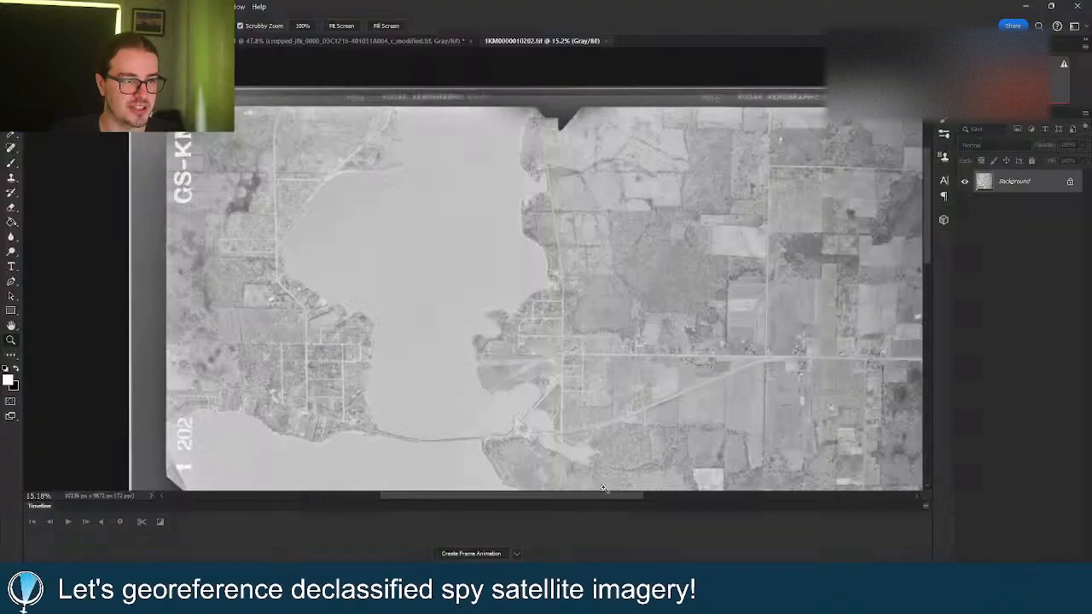
pyautogui.rightClick(493, 329)
pyautogui.click(510, 334)
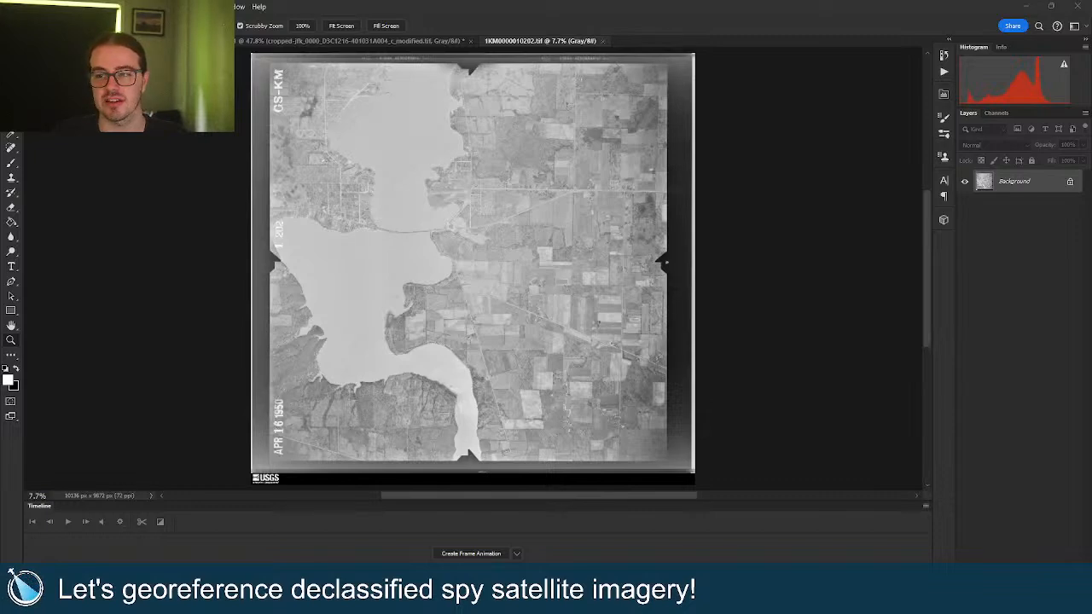
pyautogui.moveTo(247, 213); pyautogui.dragTo(401, 251)
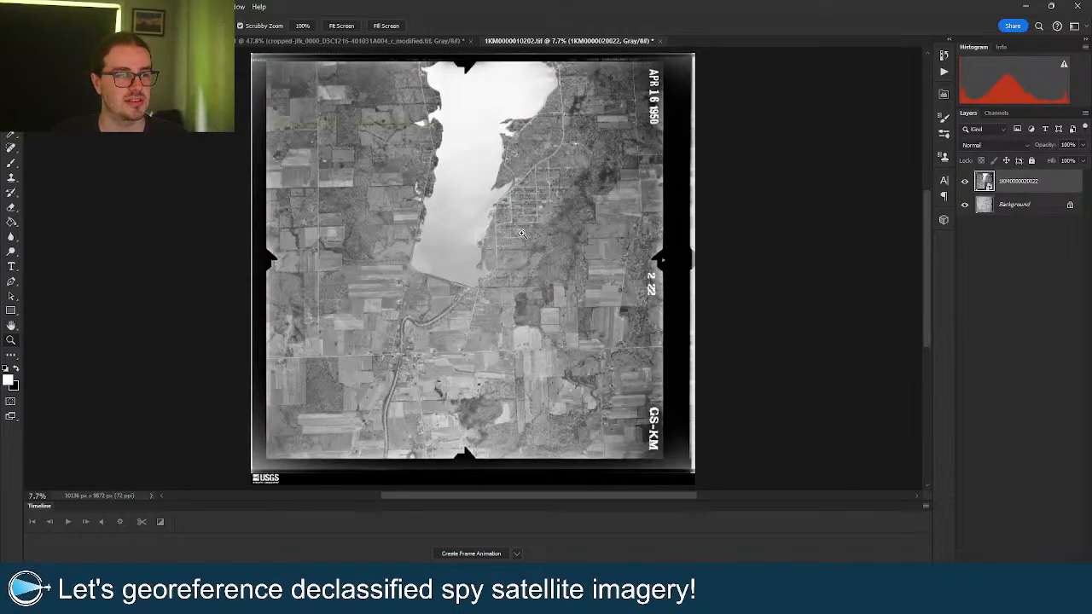
pyautogui.moveTo(508, 205); pyautogui.dragTo(560, 219)
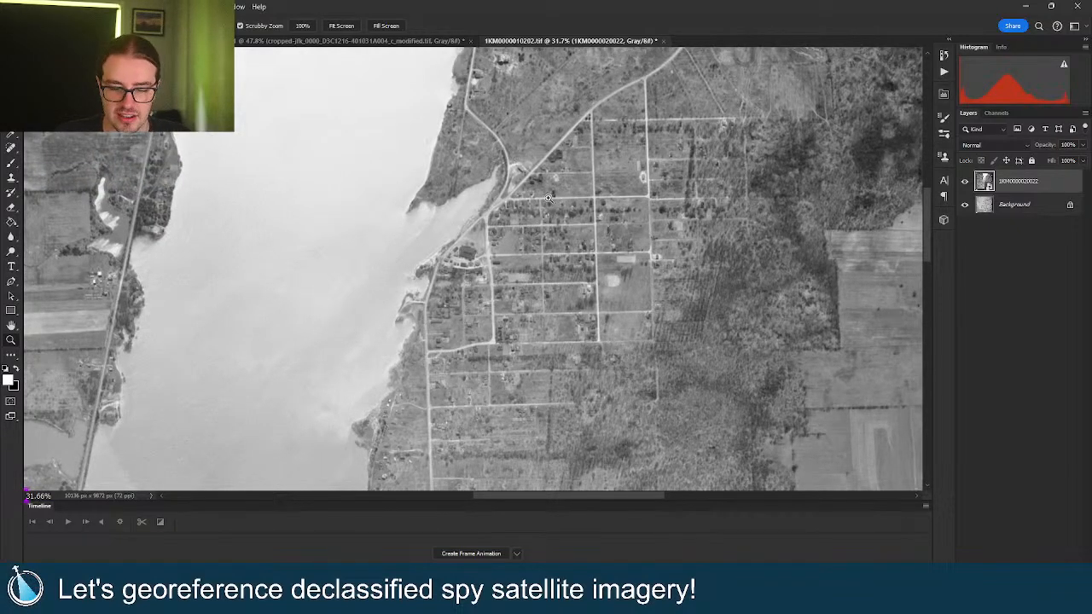
pyautogui.moveTo(544, 193); pyautogui.dragTo(520, 213)
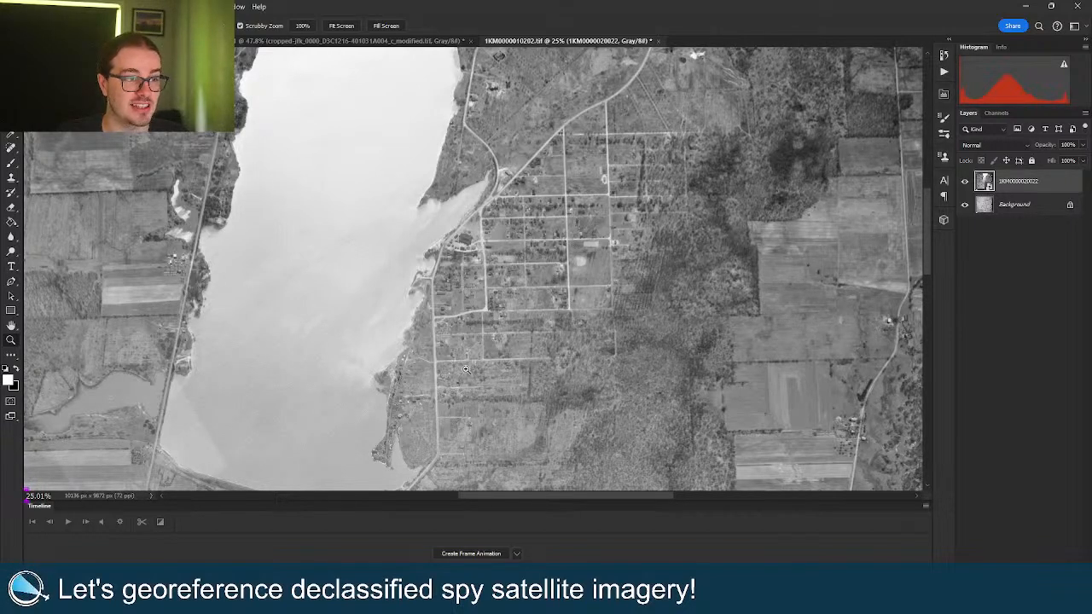
pyautogui.rightClick(492, 229)
pyautogui.click(508, 236)
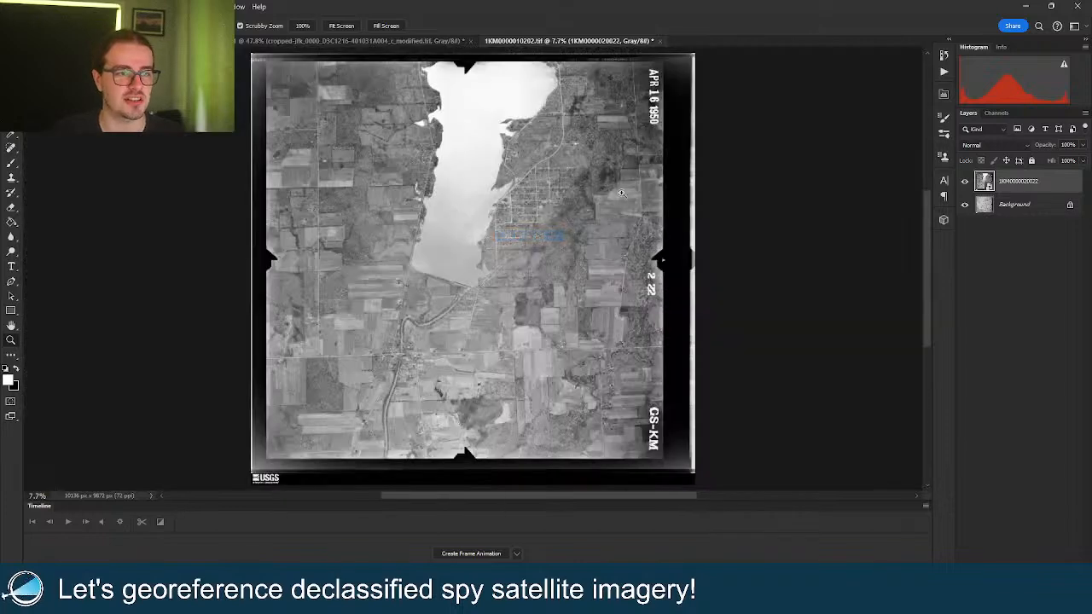
# Unlock the background as Layer 0, rasterize the placed layer, and make it visible.
pyautogui.click(1069, 205)
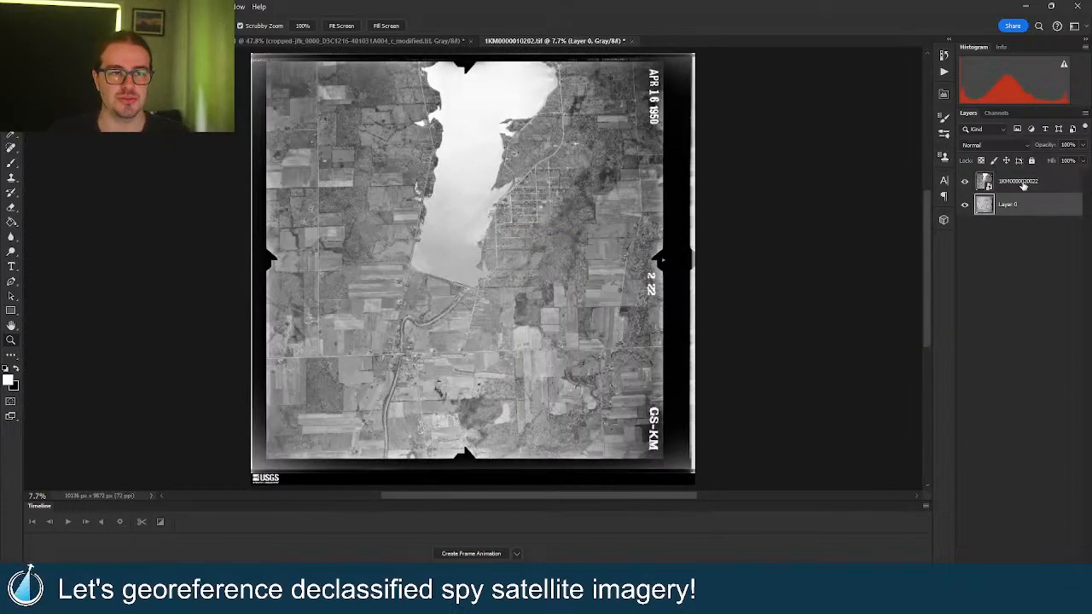
pyautogui.click(1023, 185)
pyautogui.rightClick(1023, 185)
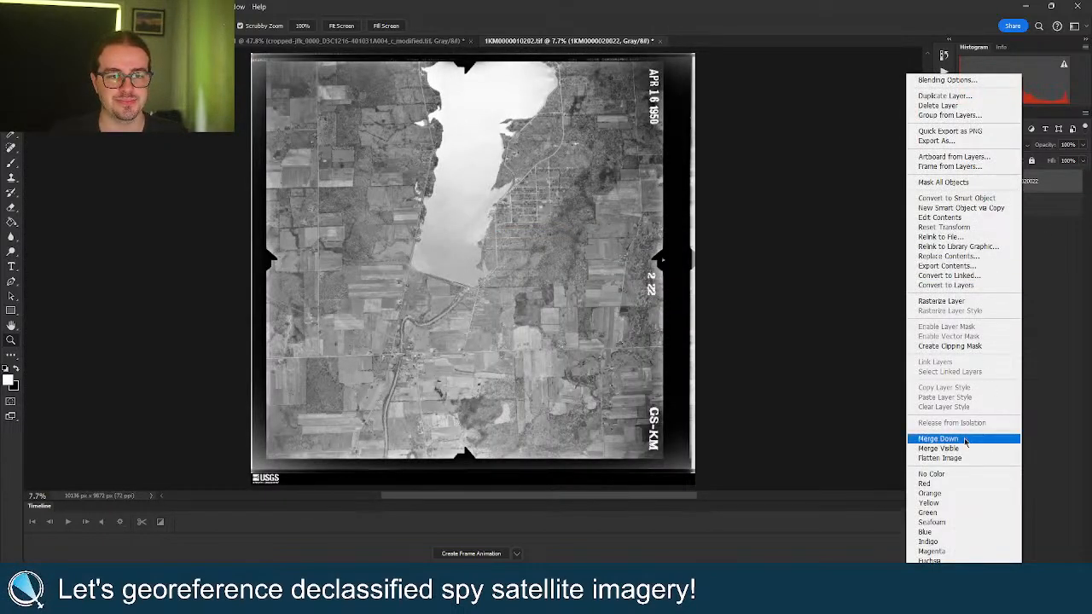
pyautogui.click(967, 304)
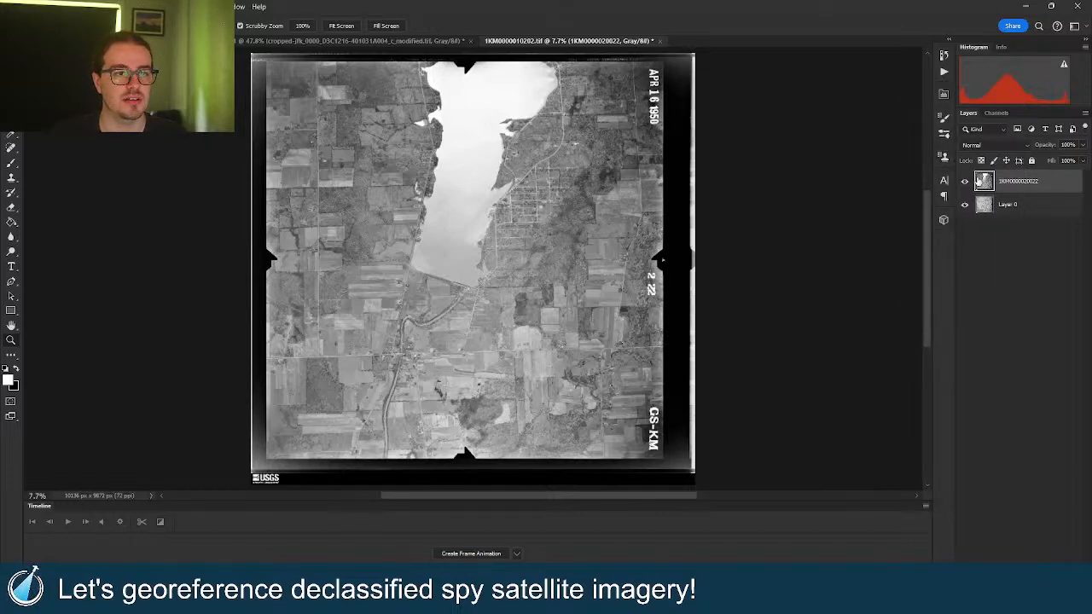
pyautogui.click(966, 181)
pyautogui.click(967, 181)
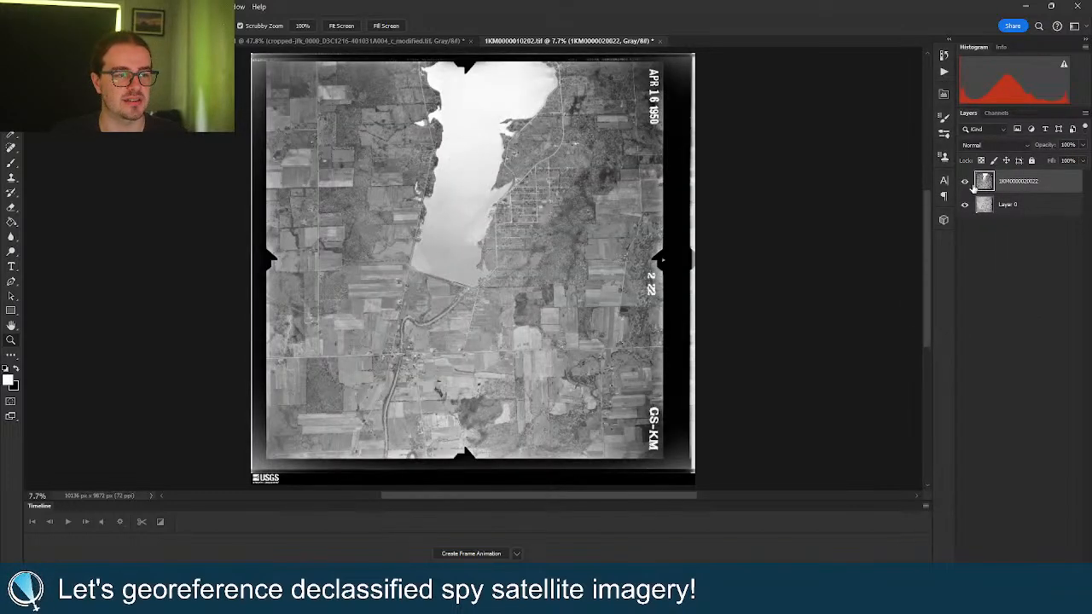
pyautogui.click(993, 145)
# Blend the top scan in Difference mode and nudge it into alignment with Layer 0.
pyautogui.click(981, 379)
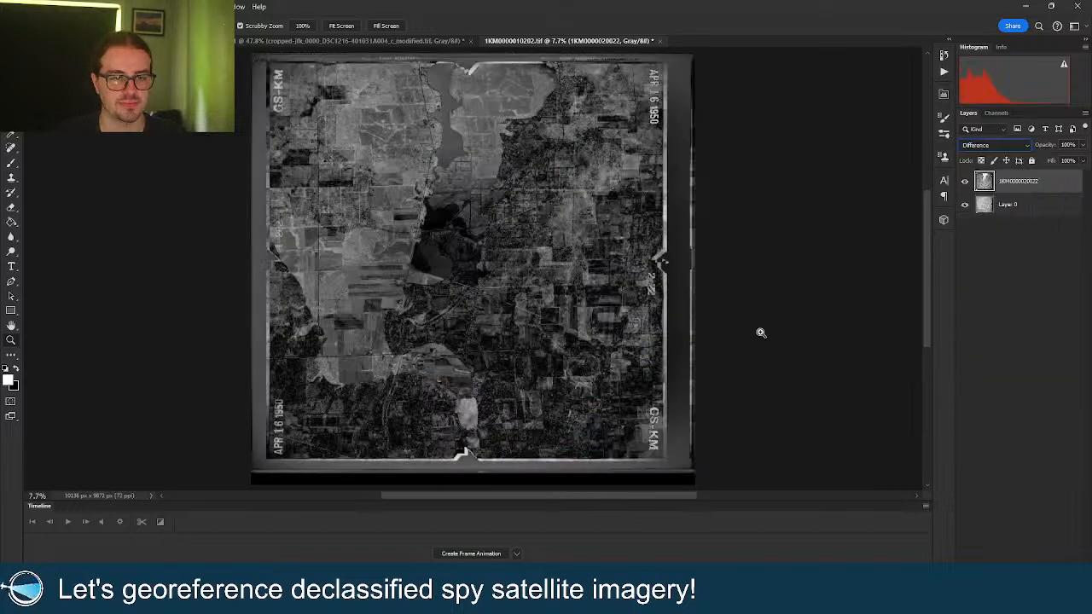
pyautogui.moveTo(546, 336); pyautogui.dragTo(574, 342)
pyautogui.rightClick(563, 341)
pyautogui.click(564, 341)
pyautogui.press('v')
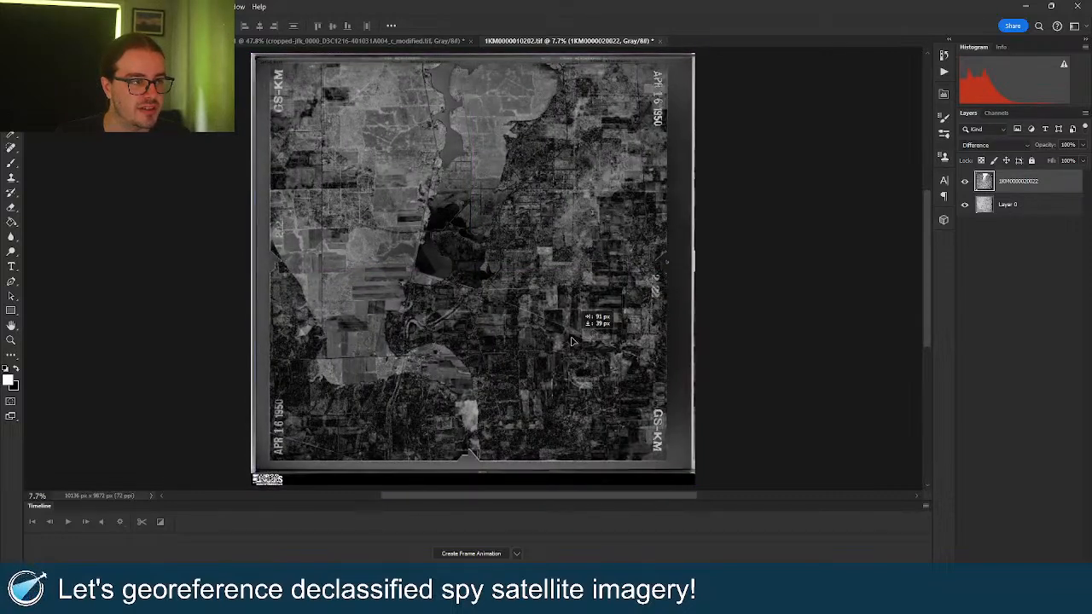
# Crop all four edges past the film borders, leaving an 8268 x 8419 px canvas.
pyautogui.press('c')
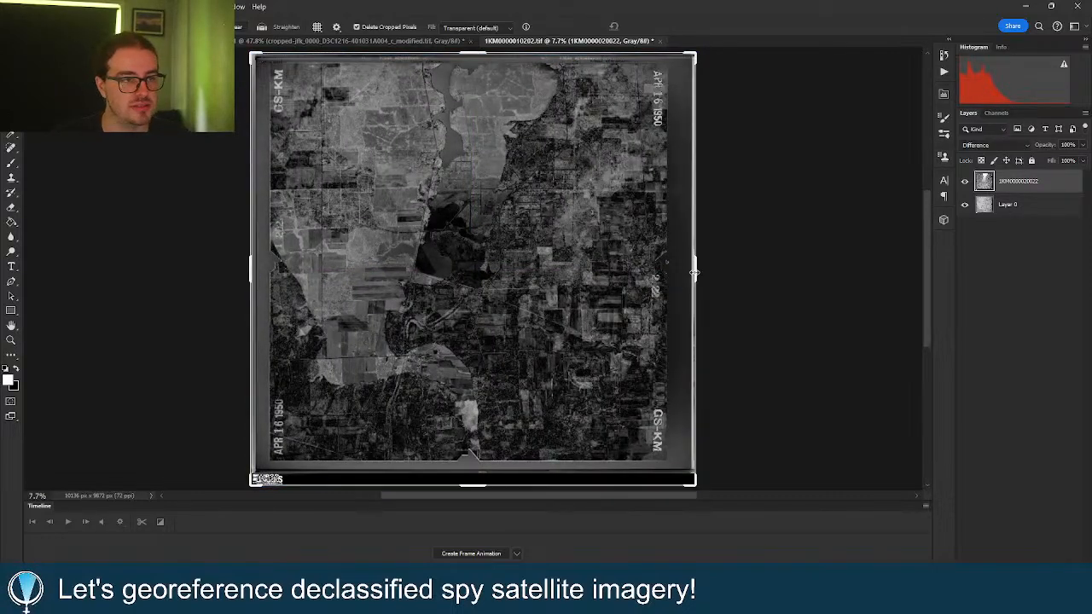
pyautogui.moveTo(695, 272); pyautogui.dragTo(674, 277)
pyautogui.moveTo(478, 486); pyautogui.dragTo(483, 469)
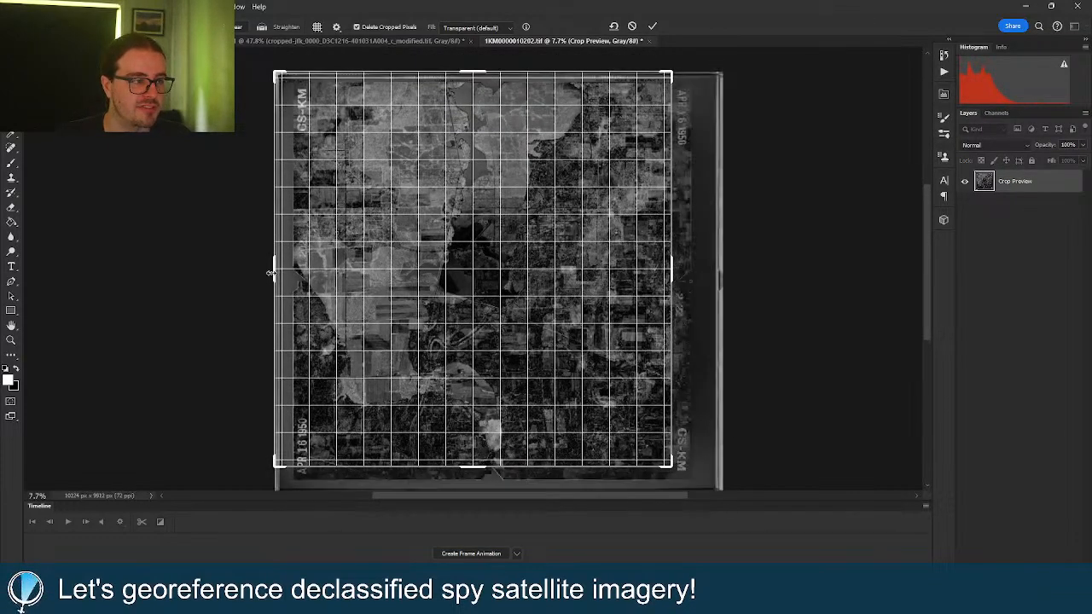
pyautogui.moveTo(270, 273); pyautogui.dragTo(291, 271)
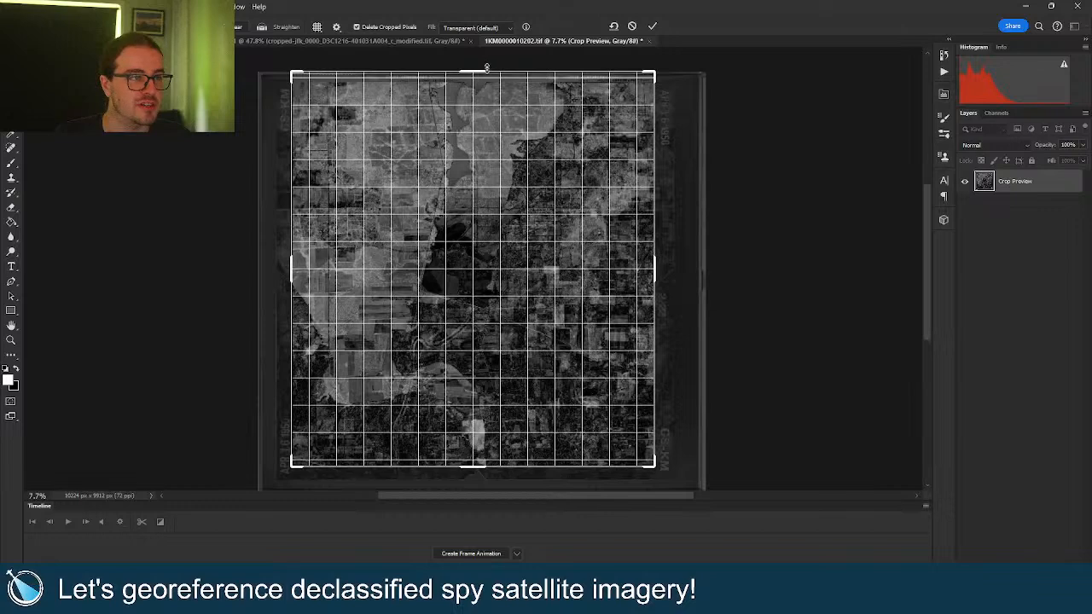
pyautogui.moveTo(486, 67); pyautogui.dragTo(479, 83)
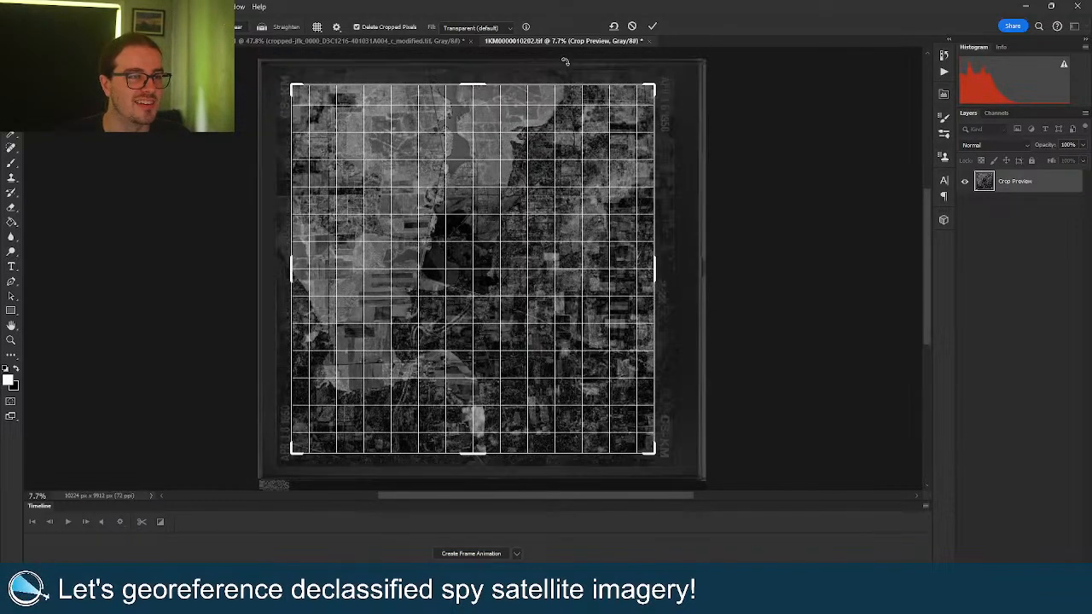
pyautogui.click(654, 28)
pyautogui.press('z')
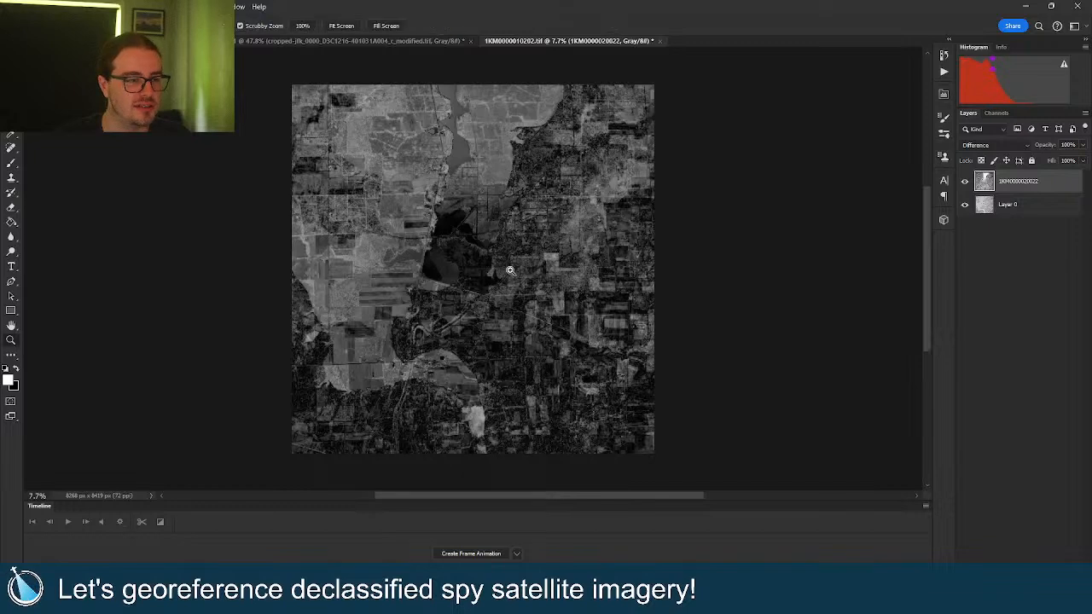
pyautogui.rightClick(510, 270)
pyautogui.click(523, 276)
# Switch the top scan's blend mode back to Normal.
pyautogui.click(994, 145)
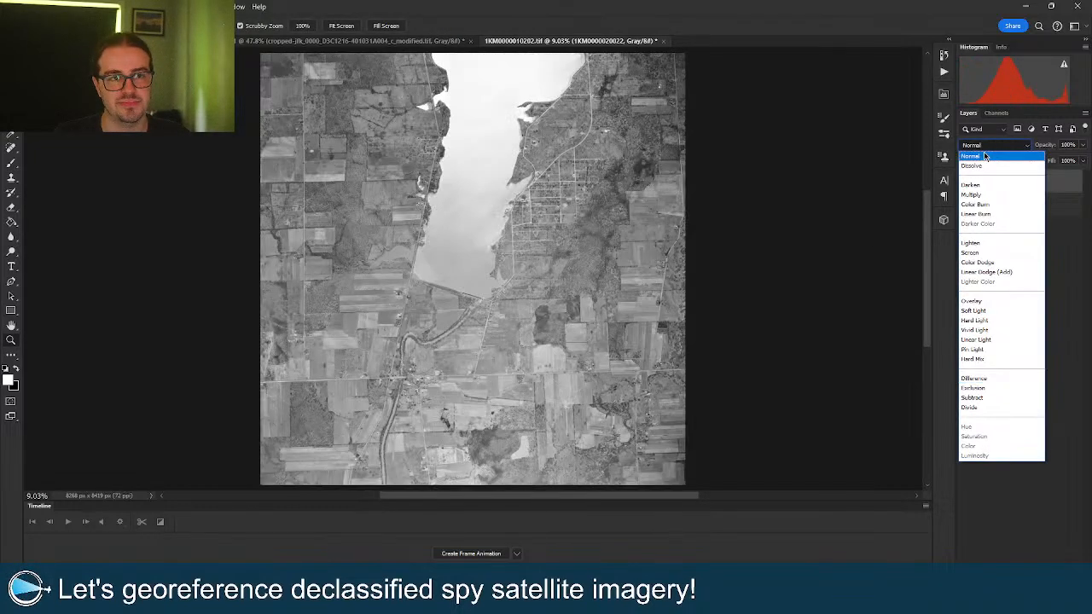
pyautogui.click(977, 151)
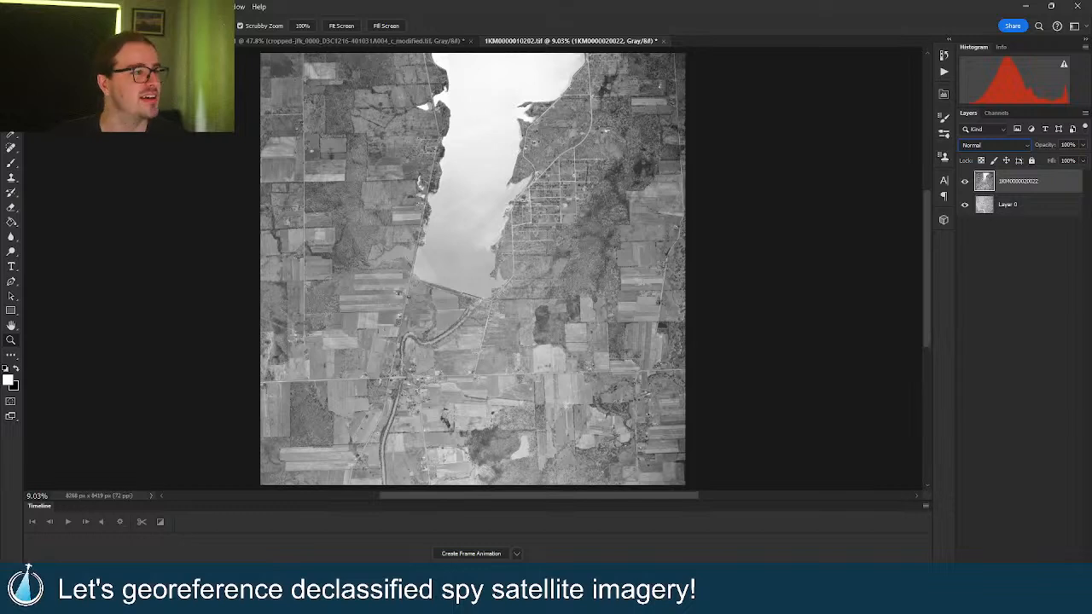
pyautogui.click(61, 7)
pyautogui.click(78, 102)
pyautogui.click(25, 7)
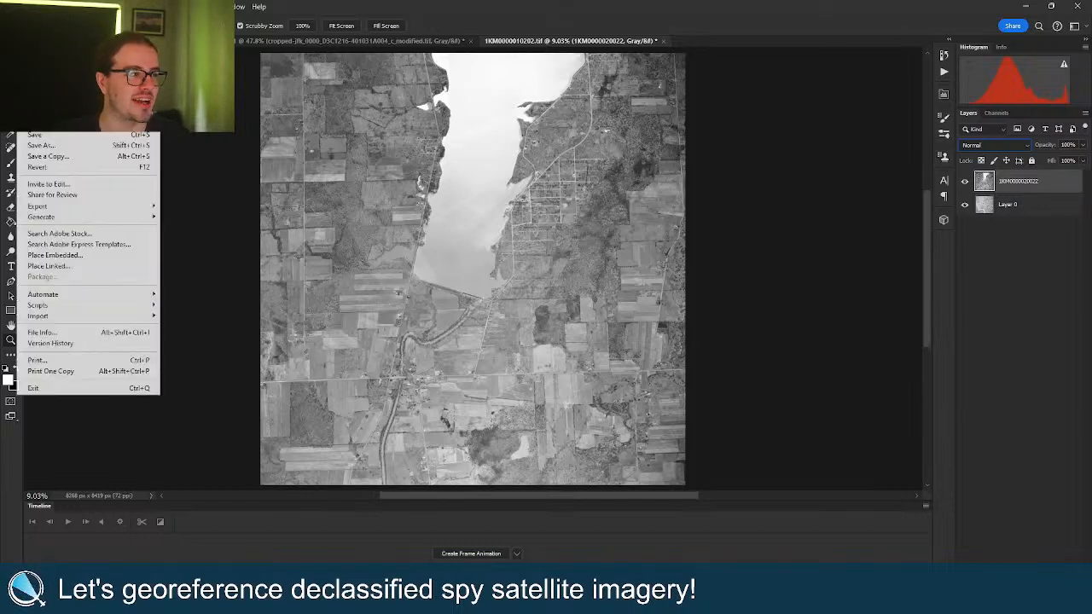
pyautogui.moveTo(62, 7)
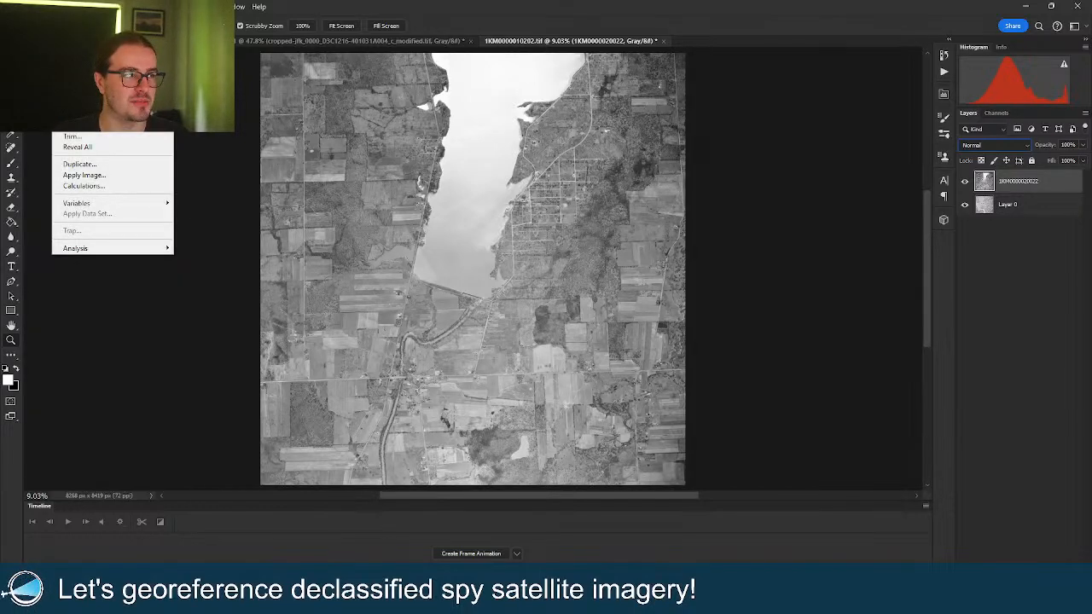
# Resize the canvas to 8270 × 8421 pixels and fit it on screen.
pyautogui.click(81, 104)
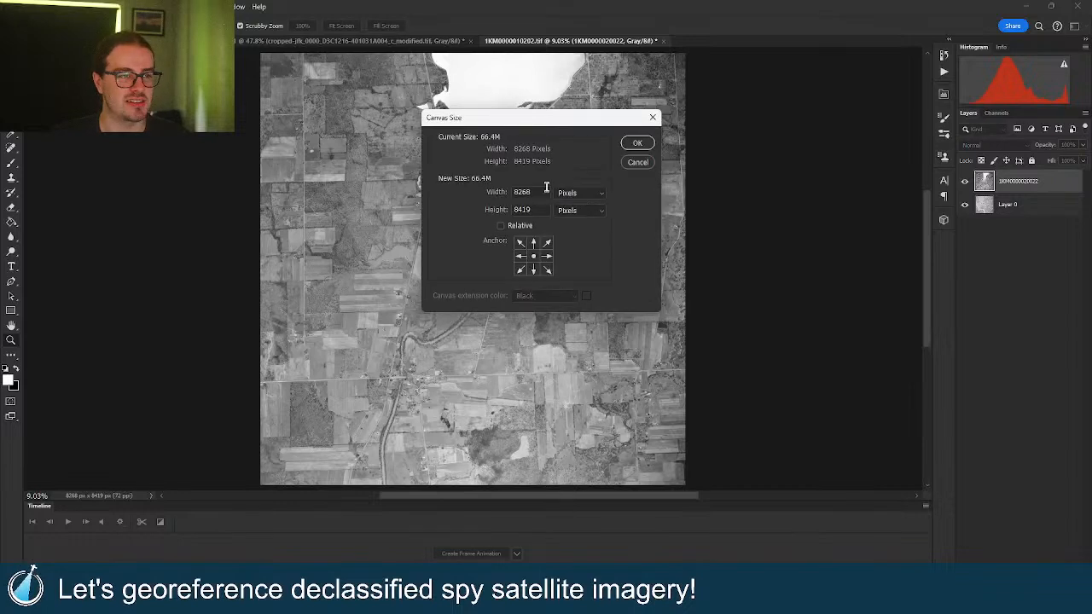
pyautogui.doubleClick(545, 189)
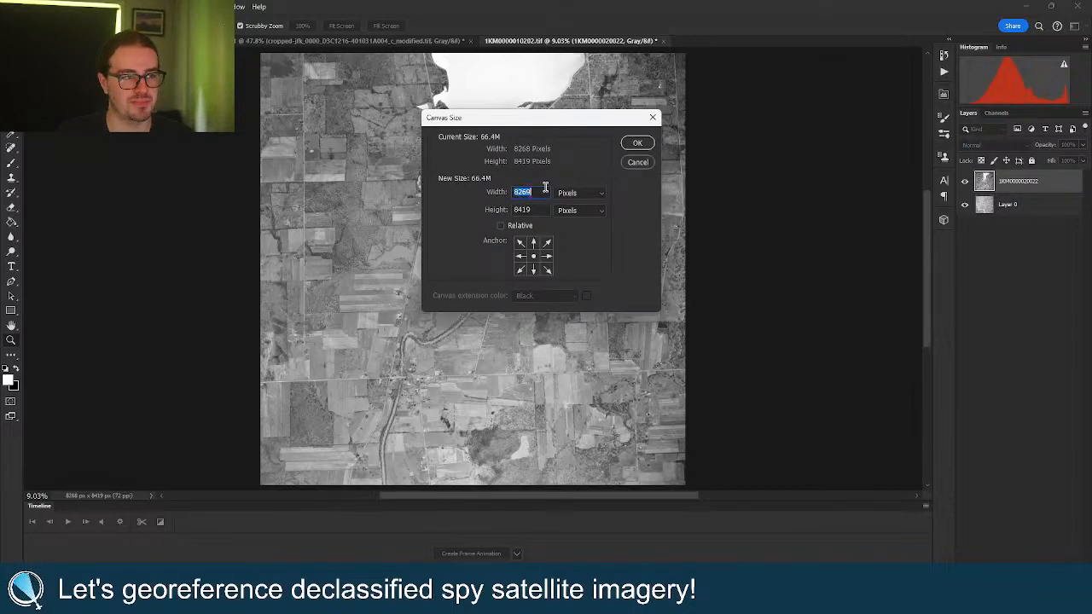
pyautogui.click(545, 209)
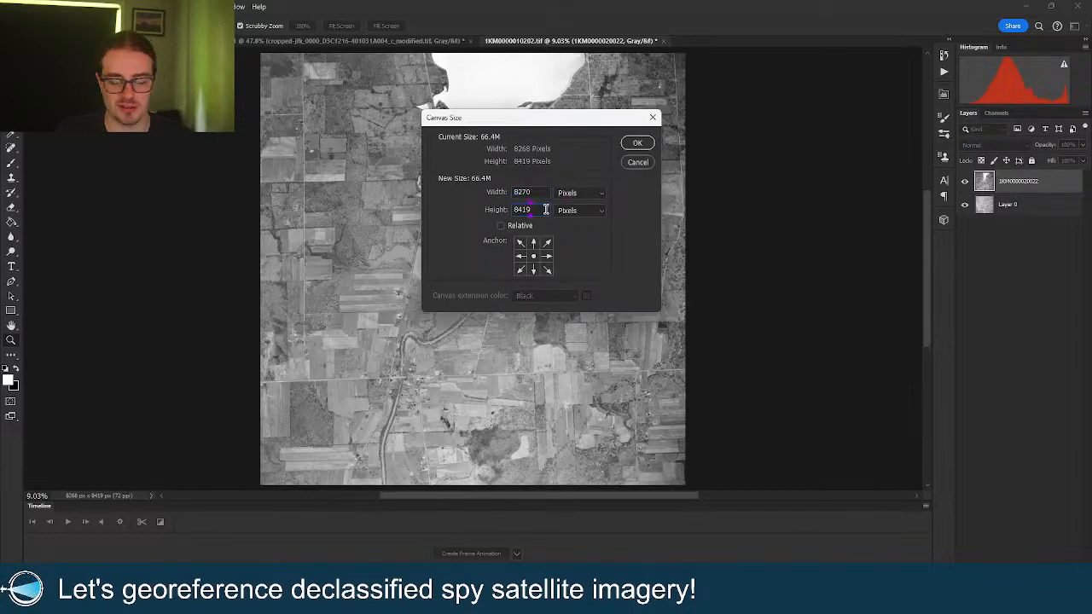
pyautogui.doubleClick(545, 208)
pyautogui.write('8421')
pyautogui.click(636, 142)
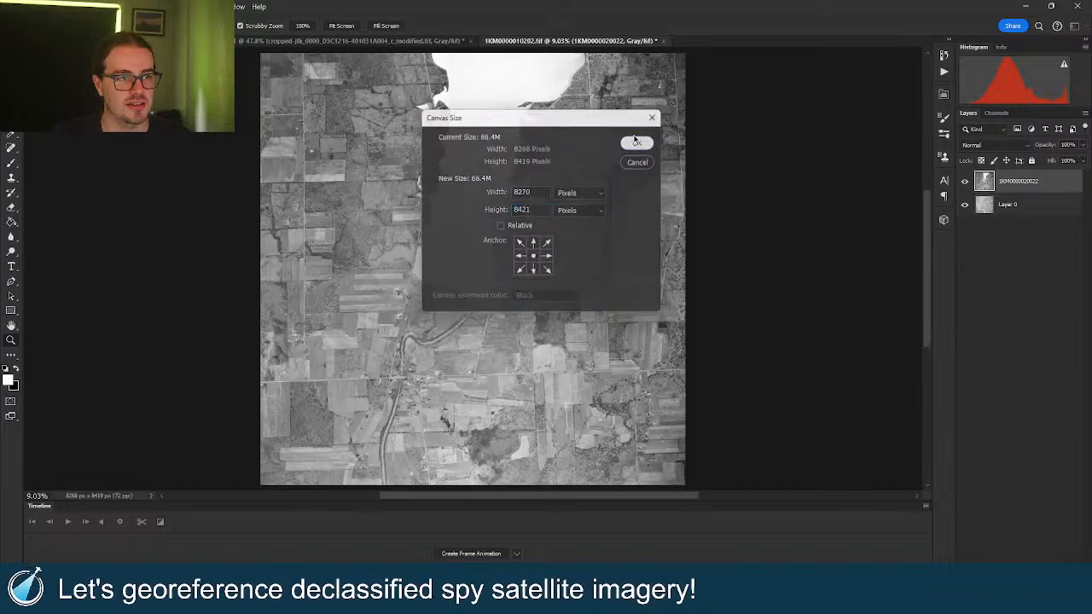
pyautogui.rightClick(525, 194)
pyautogui.click(532, 199)
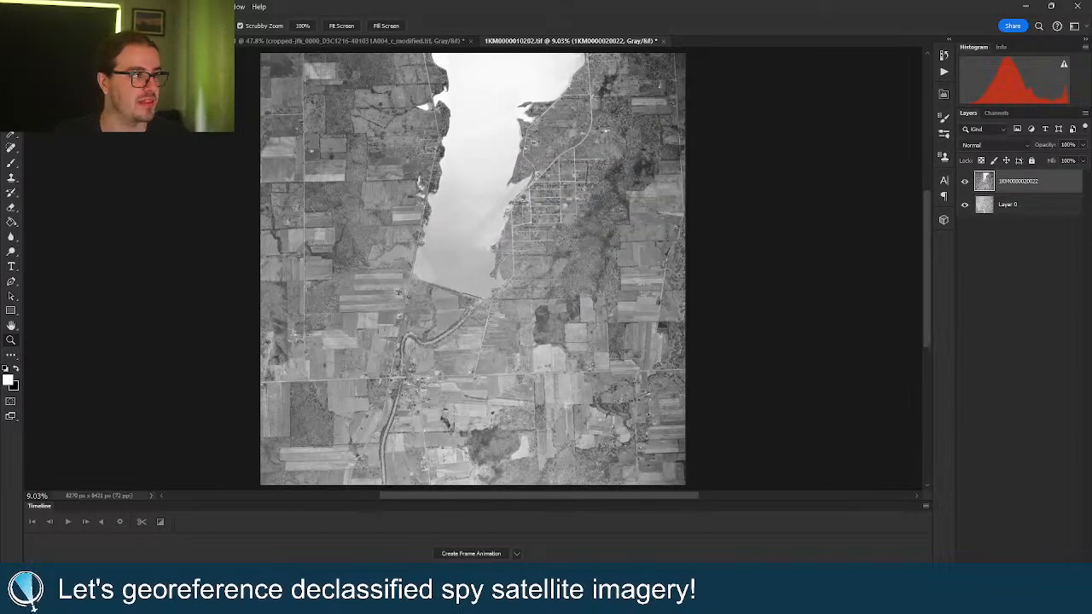
pyautogui.click(32, 7)
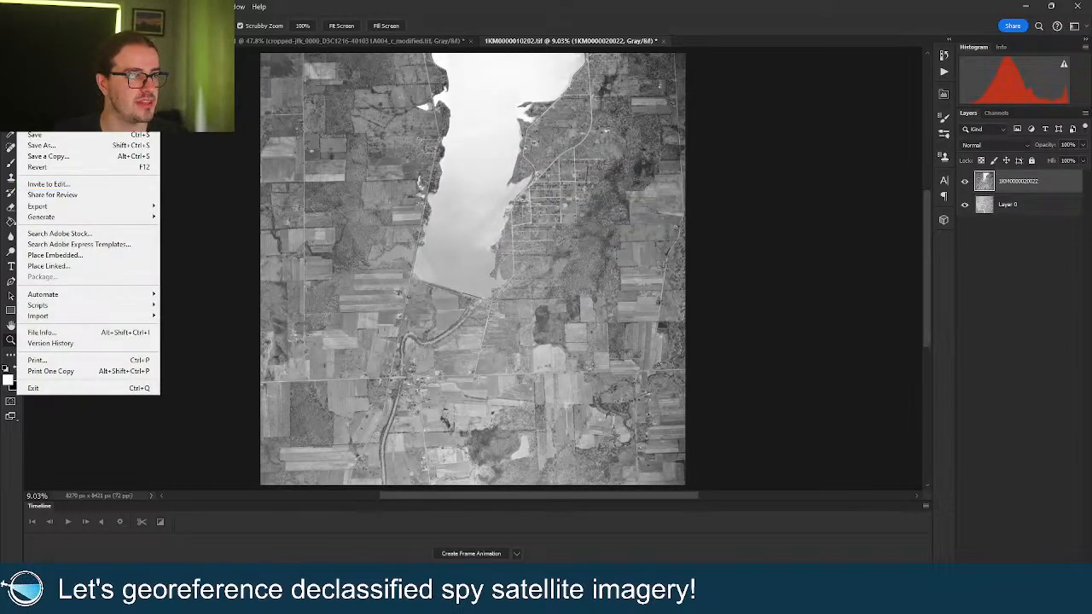
# Export each layer as a separate TIFF with the file-name prefix 'cropped'.
pyautogui.moveTo(42, 7)
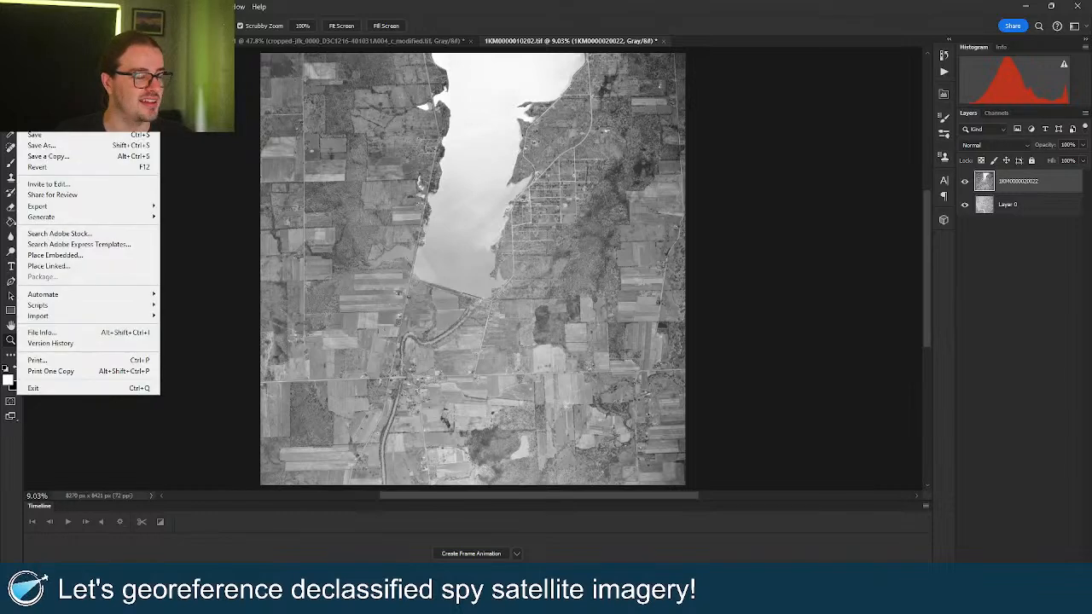
pyautogui.moveTo(98, 208)
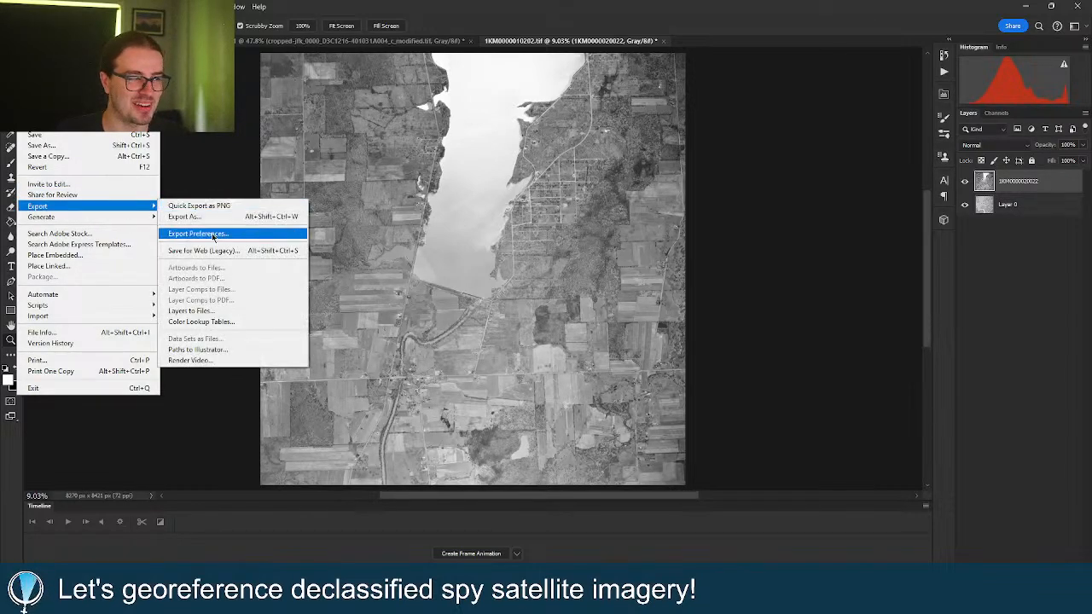
pyautogui.click(237, 312)
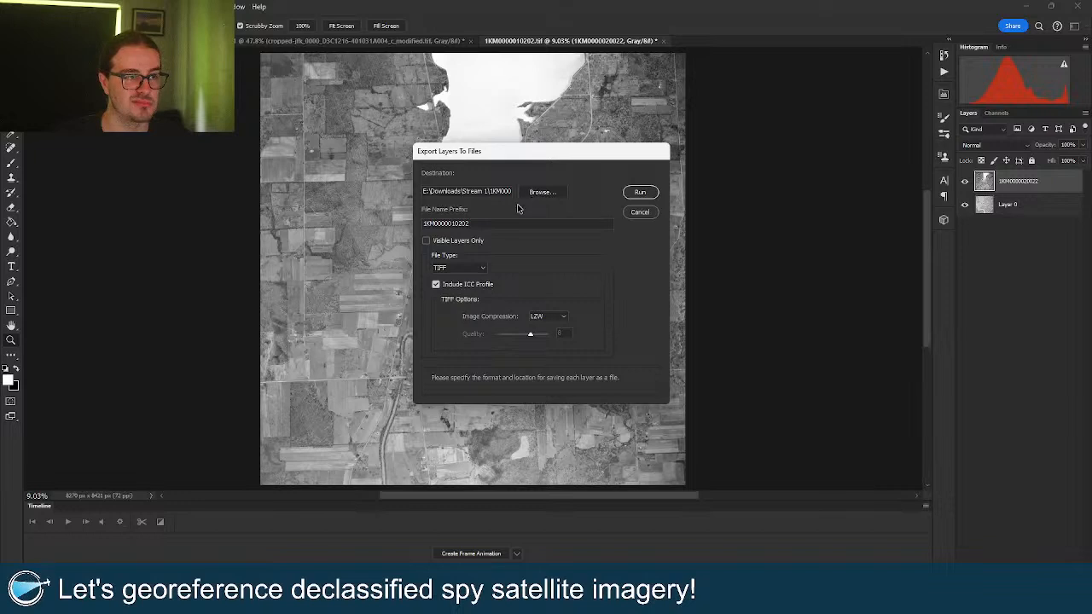
pyautogui.moveTo(477, 222); pyautogui.dragTo(338, 209)
pyautogui.write('cropped')
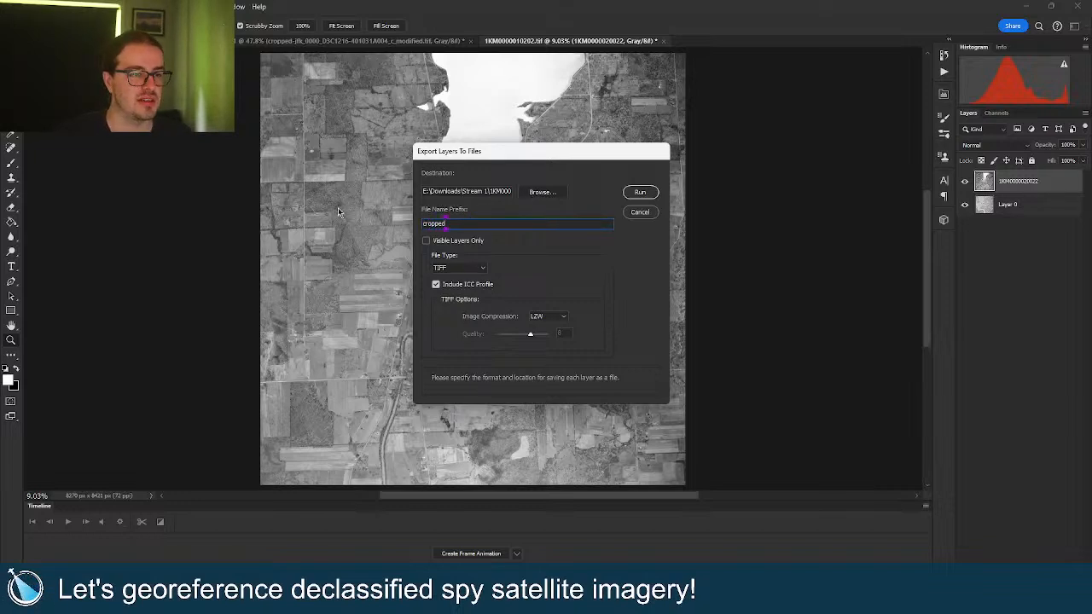
pyautogui.press('Return')
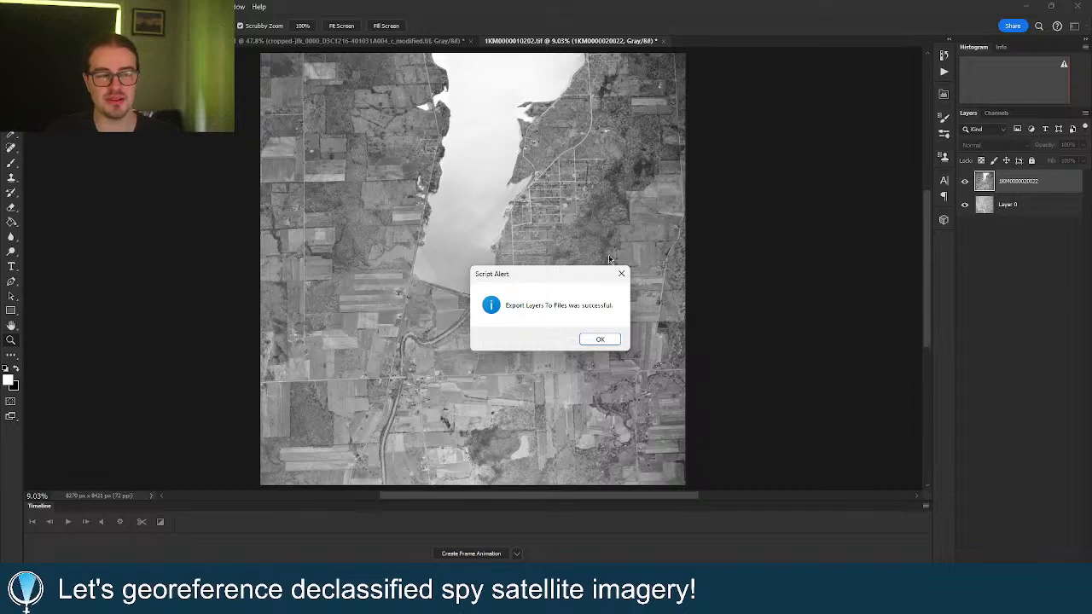
pyautogui.click(598, 341)
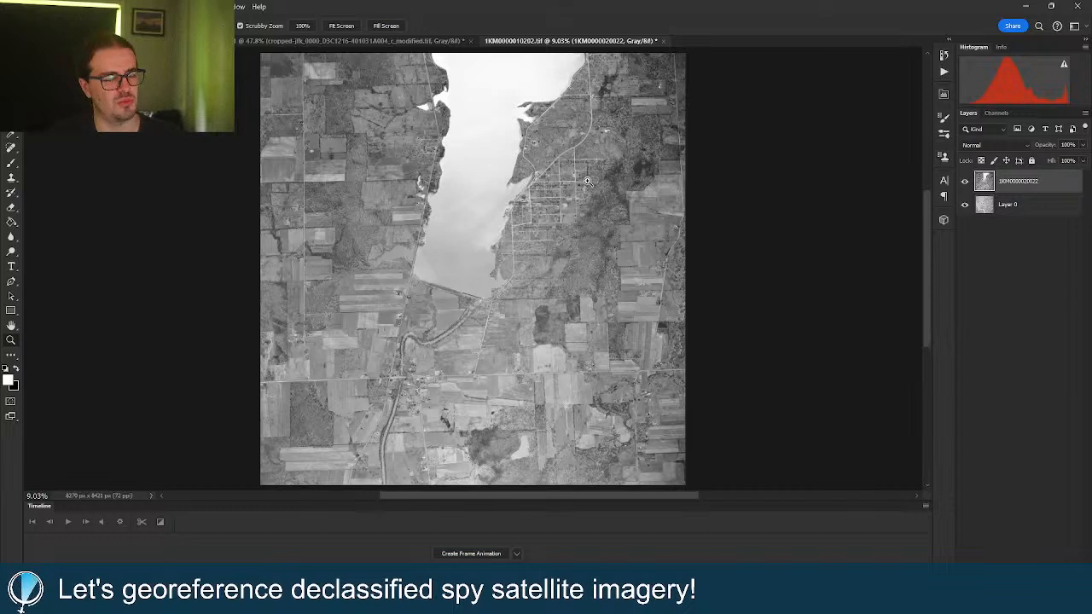
# Close the scan unsaved and Photomerge the two cropped TIFFs into Untitled_Panorama-1.
pyautogui.click(664, 43)
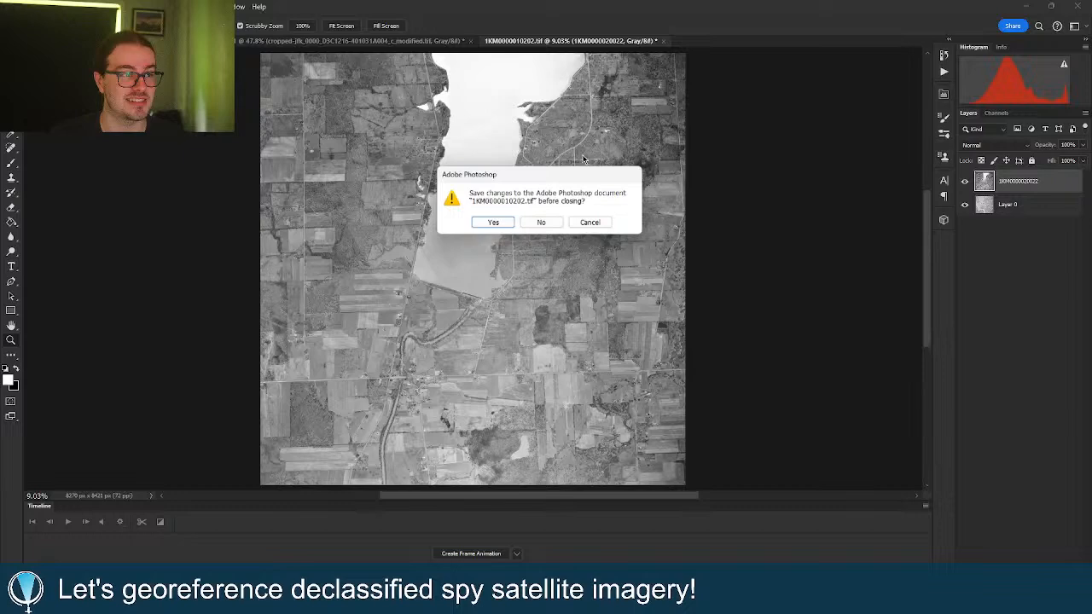
pyautogui.click(539, 223)
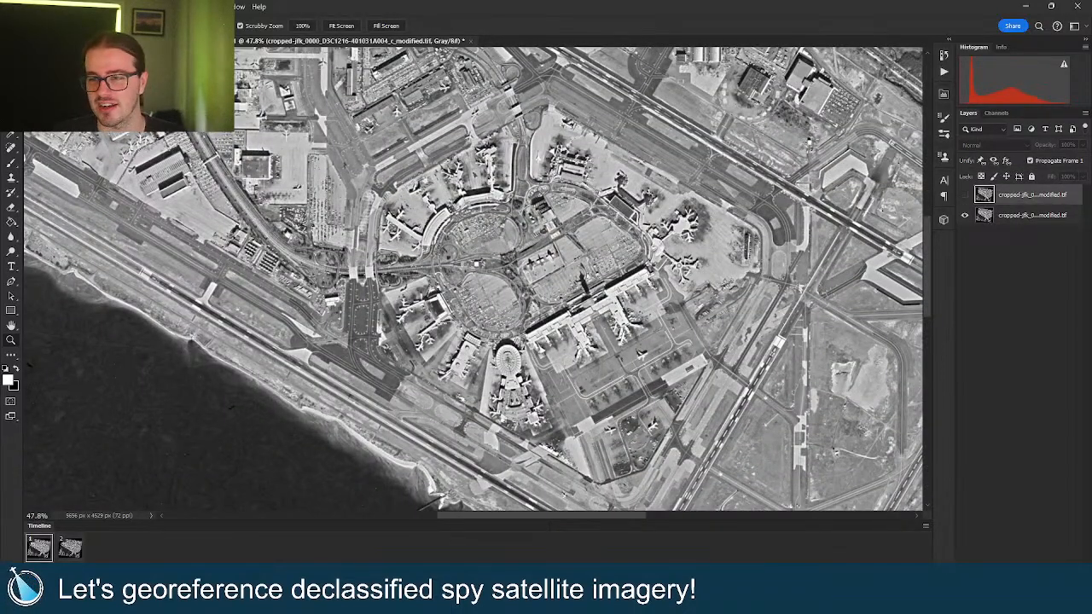
pyautogui.click(26, 7)
pyautogui.moveTo(142, 294)
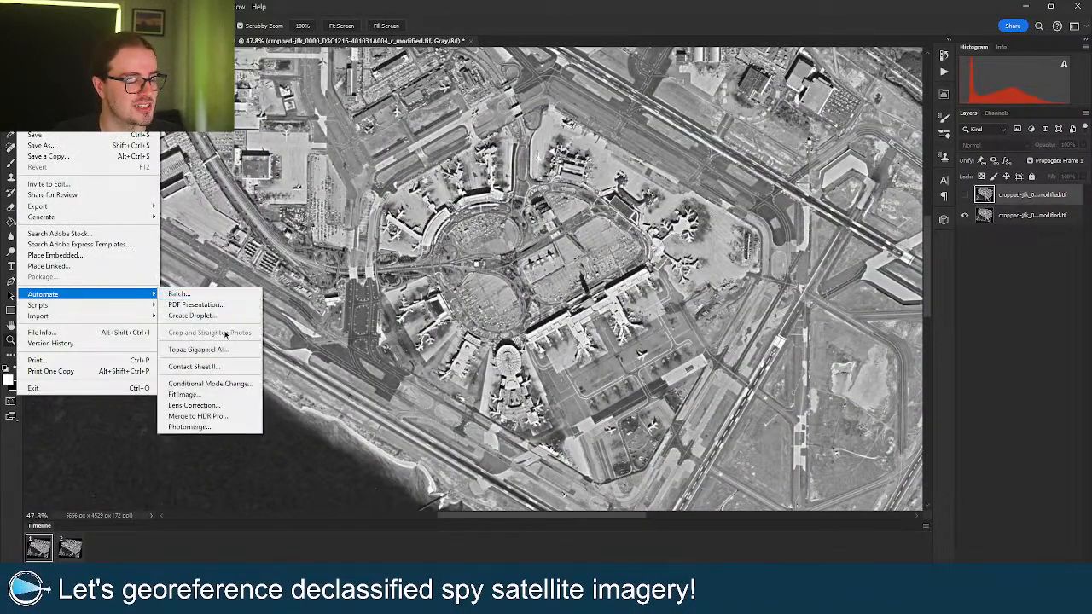
pyautogui.click(227, 429)
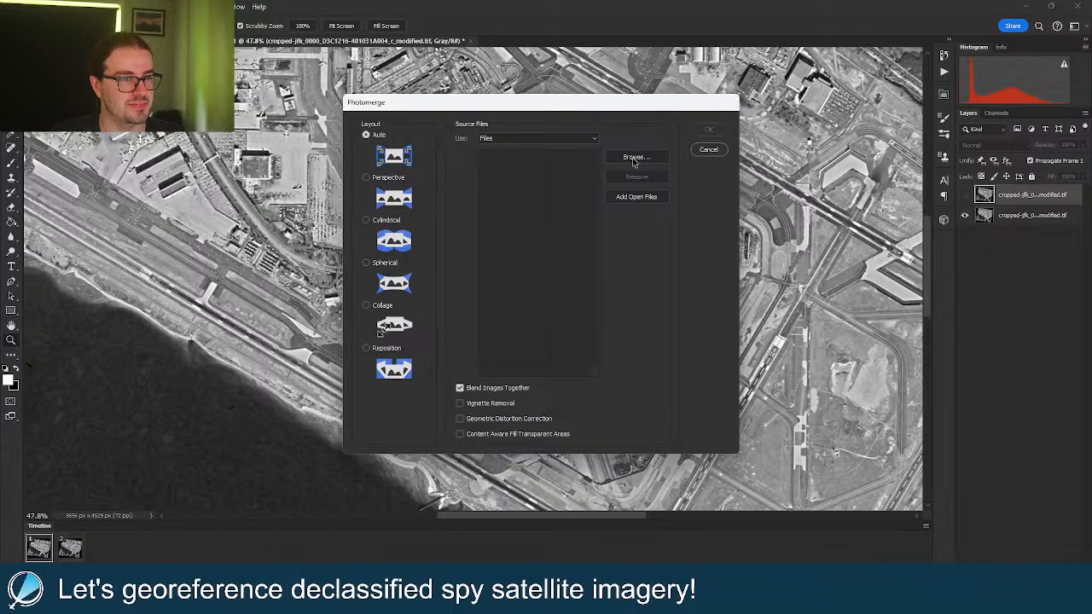
pyautogui.click(637, 157)
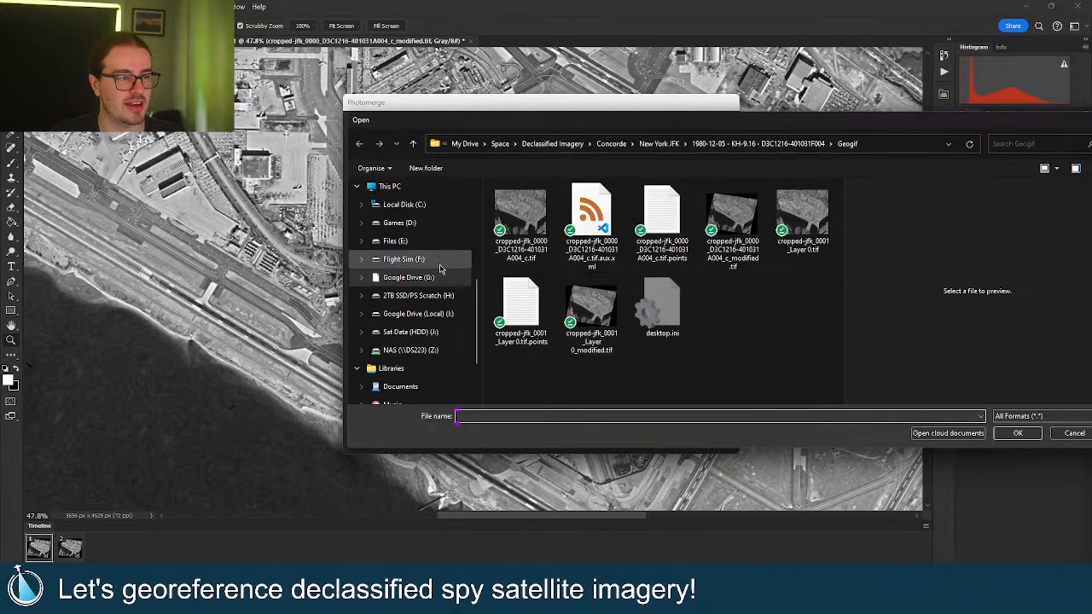
pyautogui.scroll(3, 439, 293)
pyautogui.moveTo(599, 122); pyautogui.dragTo(1091, 221)
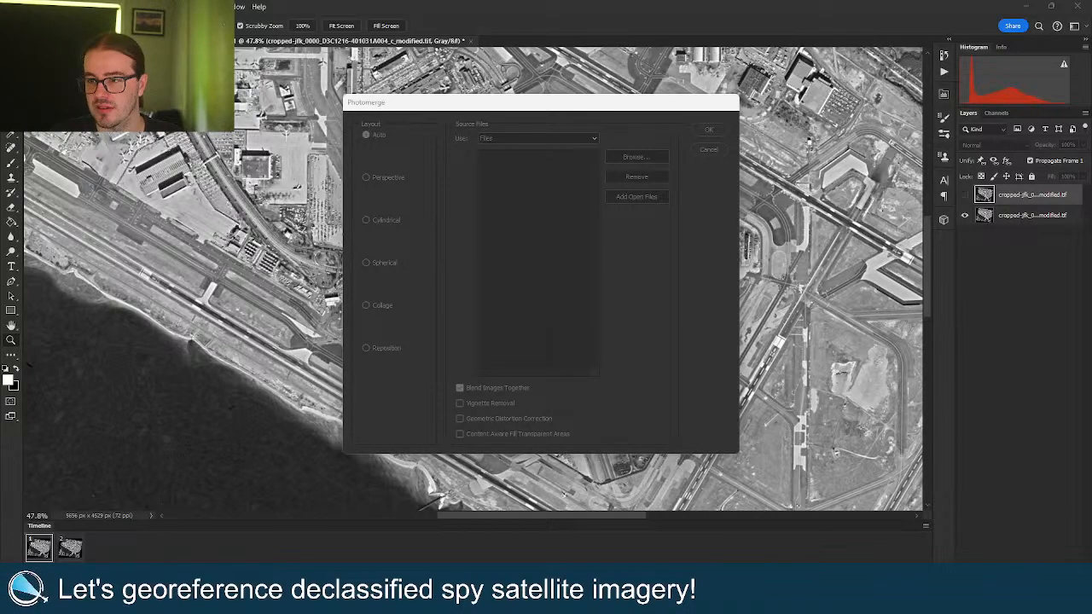
pyautogui.press('Return')
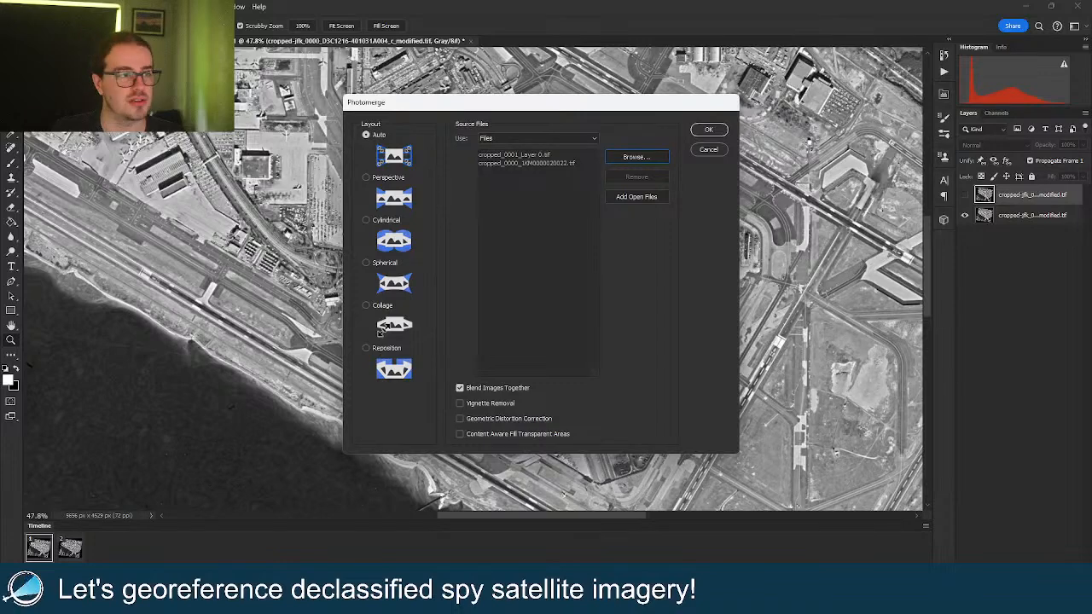
pyautogui.press('Return')
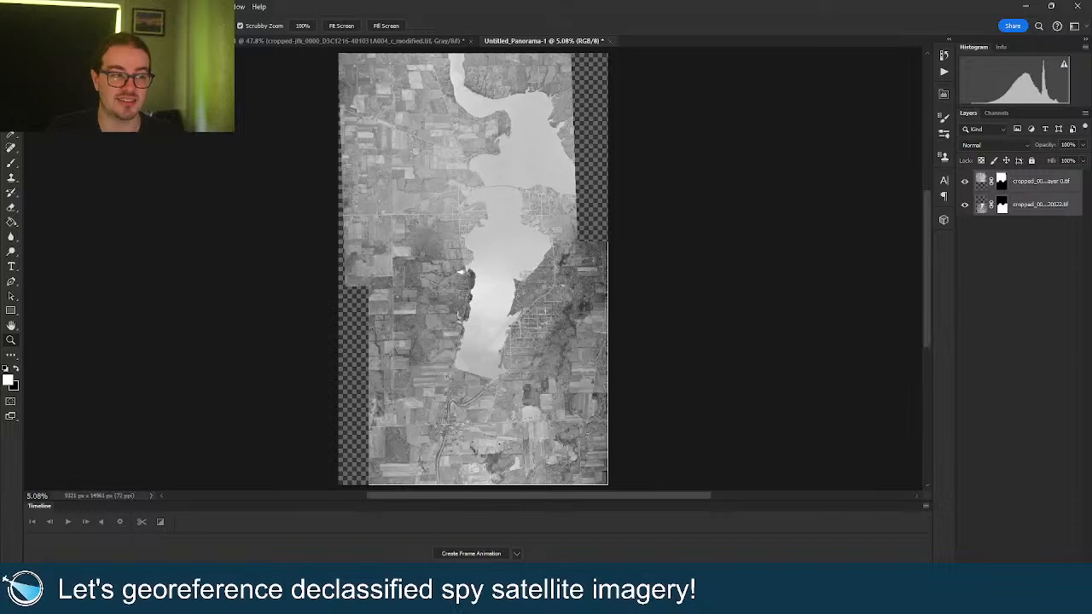
# Crop the left and right transparent strips off the stitched panorama.
pyautogui.moveTo(561, 268)
pyautogui.mouseDown()
pyautogui.moveTo(631, 254)
pyautogui.moveTo(551, 259)
pyautogui.mouseUp()
pyautogui.moveTo(459, 312)
pyautogui.mouseDown()
pyautogui.moveTo(514, 270)
pyautogui.moveTo(472, 263)
pyautogui.moveTo(485, 278)
pyautogui.moveTo(476, 277)
pyautogui.mouseUp()
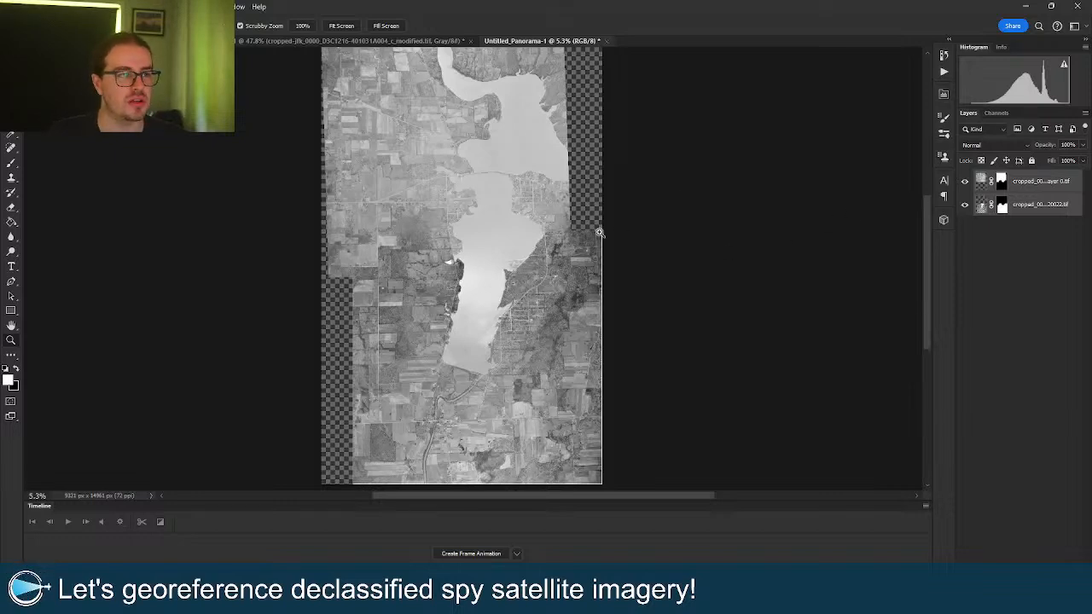
pyautogui.rightClick(564, 236)
pyautogui.click(569, 241)
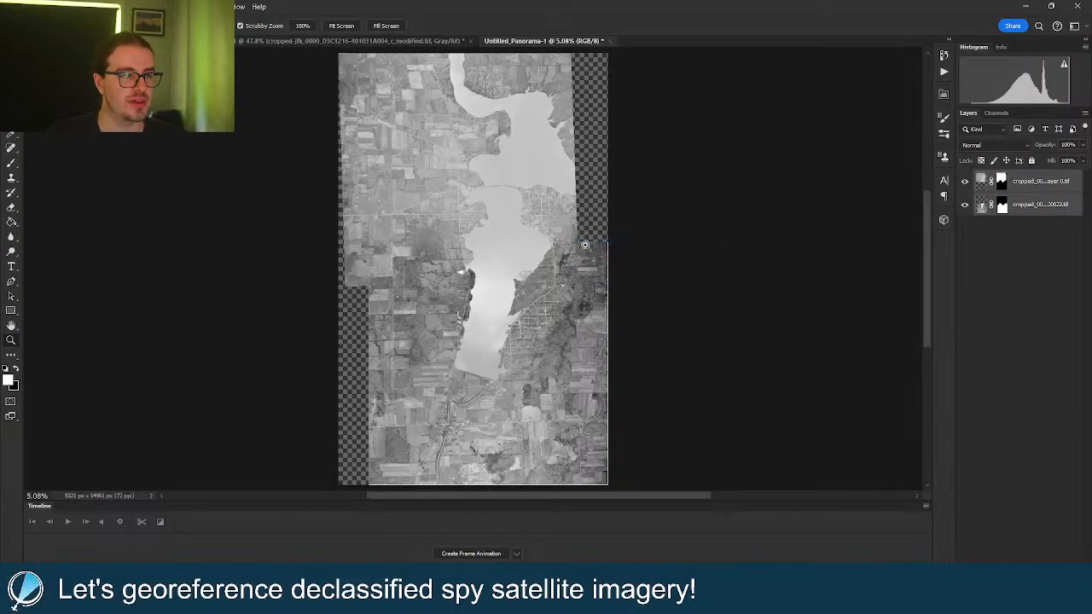
pyautogui.press('c')
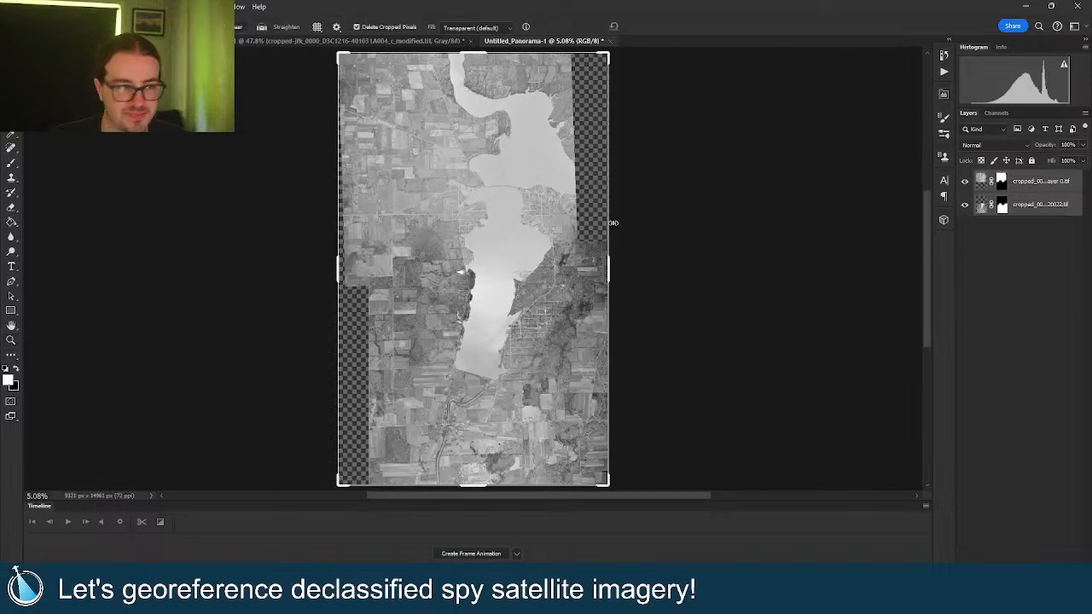
pyautogui.moveTo(609, 264); pyautogui.dragTo(593, 271)
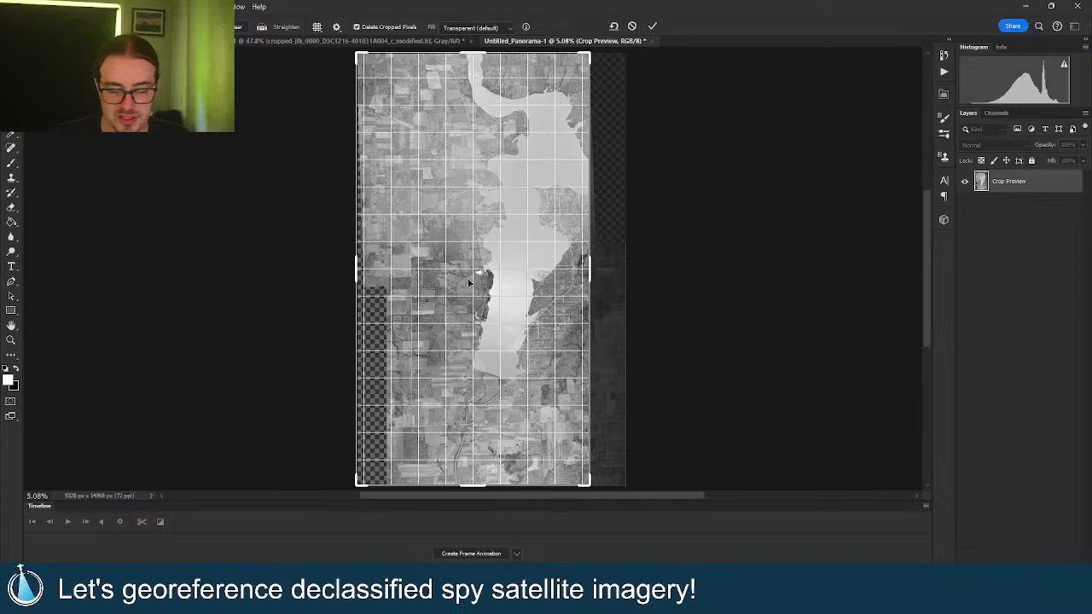
pyautogui.moveTo(358, 273); pyautogui.dragTo(372, 274)
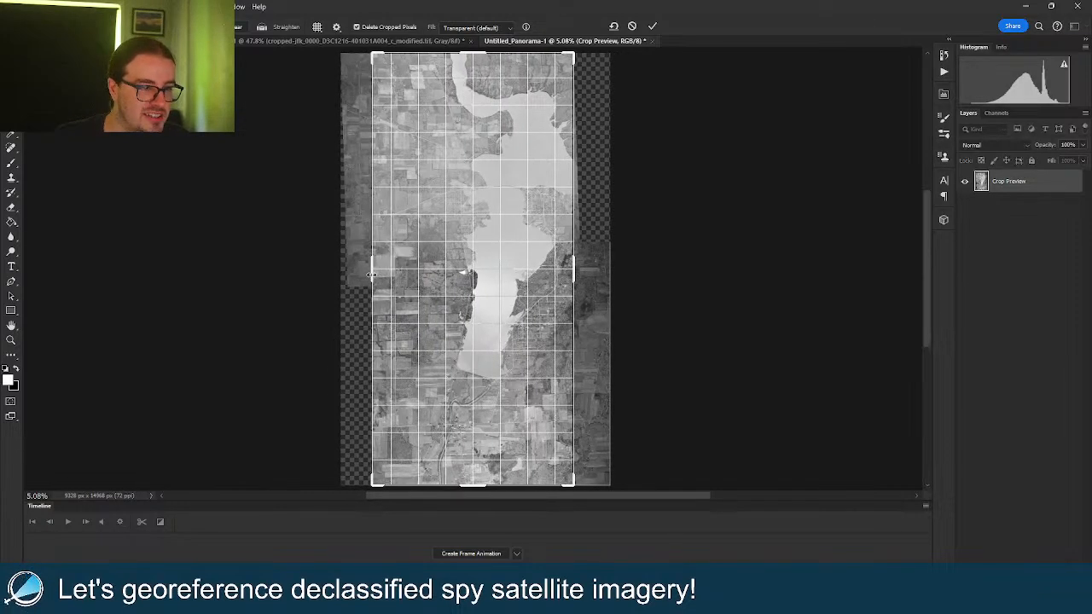
pyautogui.click(652, 28)
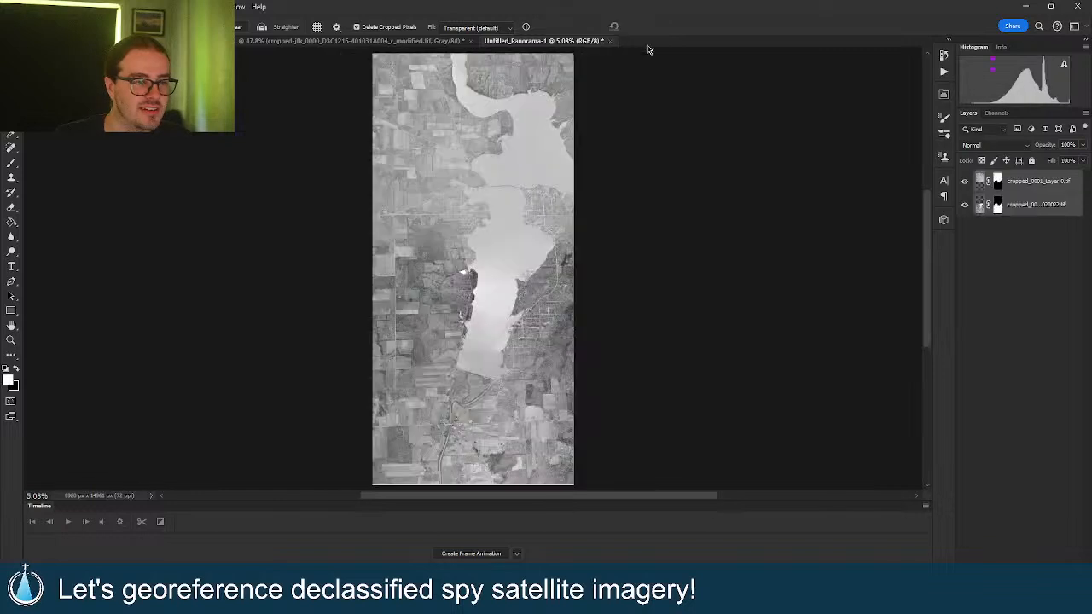
# Rotate the whole panorama 180°.
pyautogui.click(62, 7)
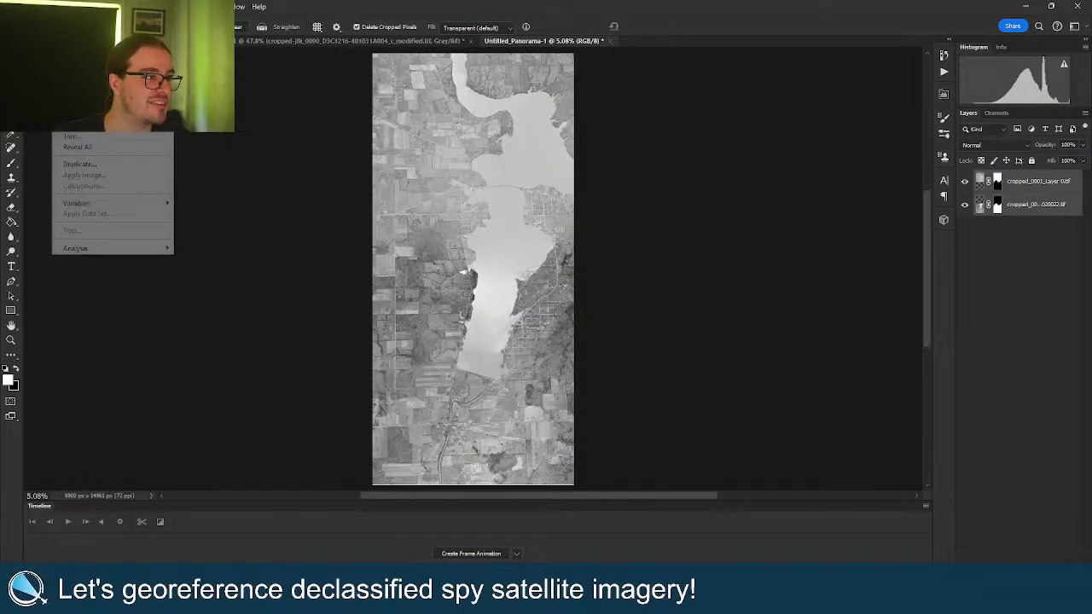
pyautogui.moveTo(94, 114)
pyautogui.click(201, 115)
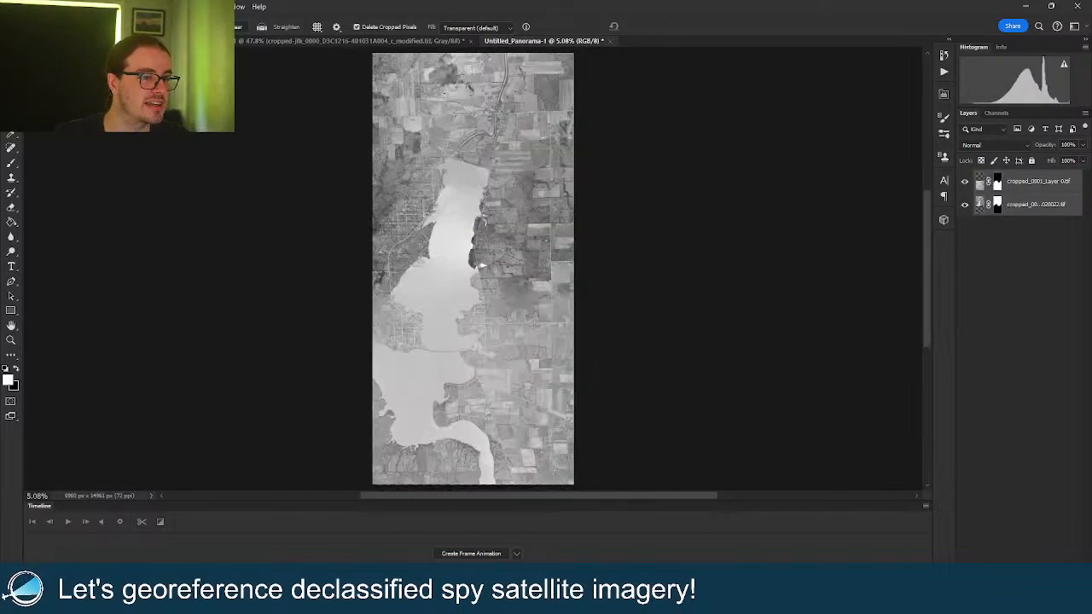
# Zoom in to inspect the lake causeway and nearby shoreline, then fit the panorama.
pyautogui.press('z')
pyautogui.moveTo(431, 201); pyautogui.dragTo(494, 212)
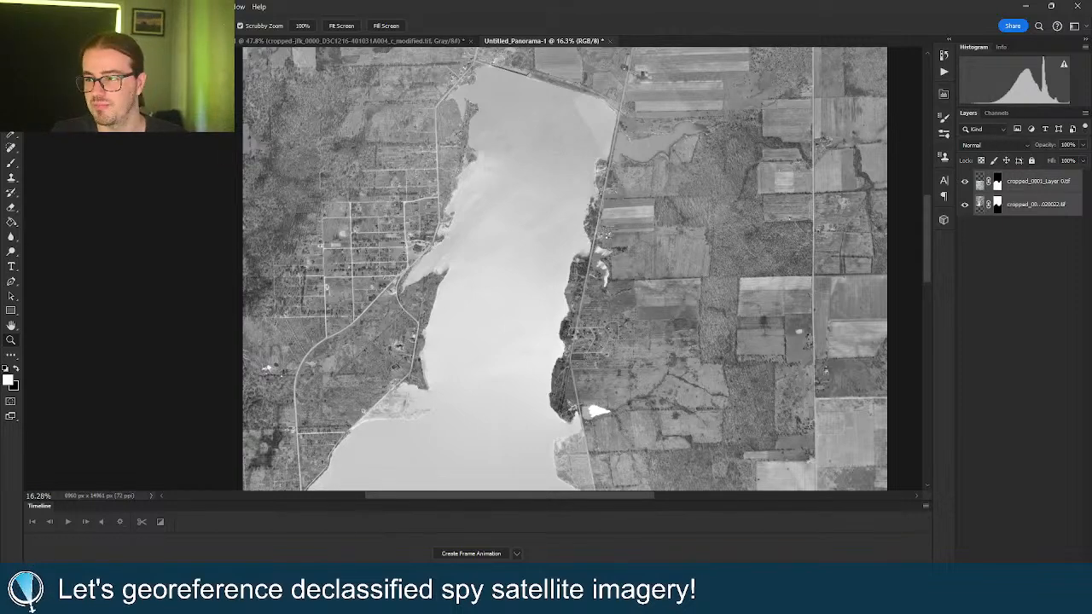
pyautogui.scroll(-5, 522, 345)
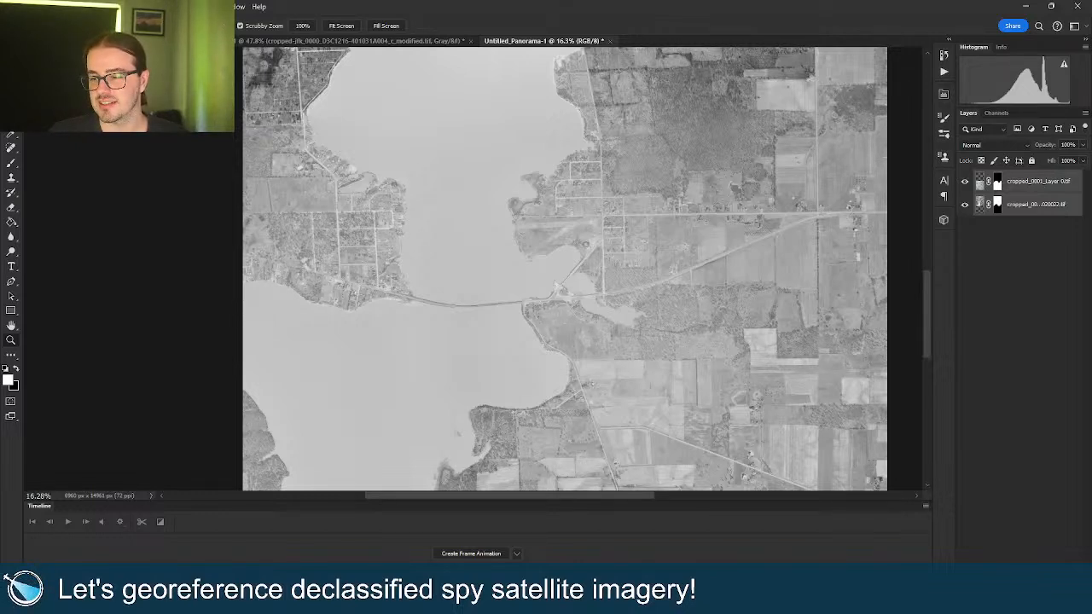
pyautogui.moveTo(454, 305); pyautogui.dragTo(520, 327)
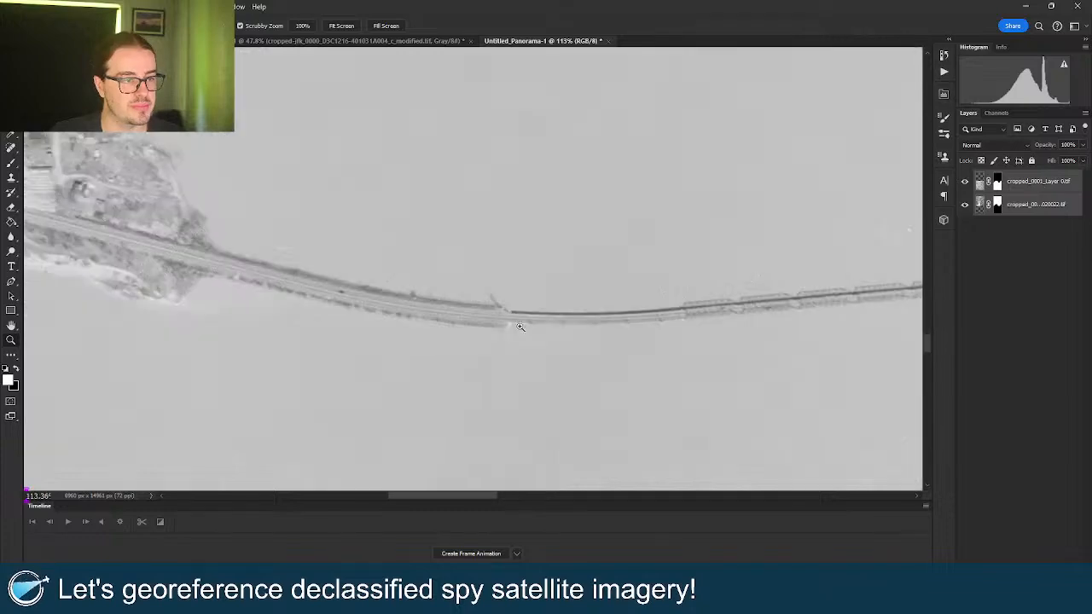
pyautogui.moveTo(592, 322); pyautogui.dragTo(517, 324)
pyautogui.moveTo(308, 269)
pyautogui.mouseDown()
pyautogui.moveTo(388, 269)
pyautogui.moveTo(290, 271)
pyautogui.mouseUp()
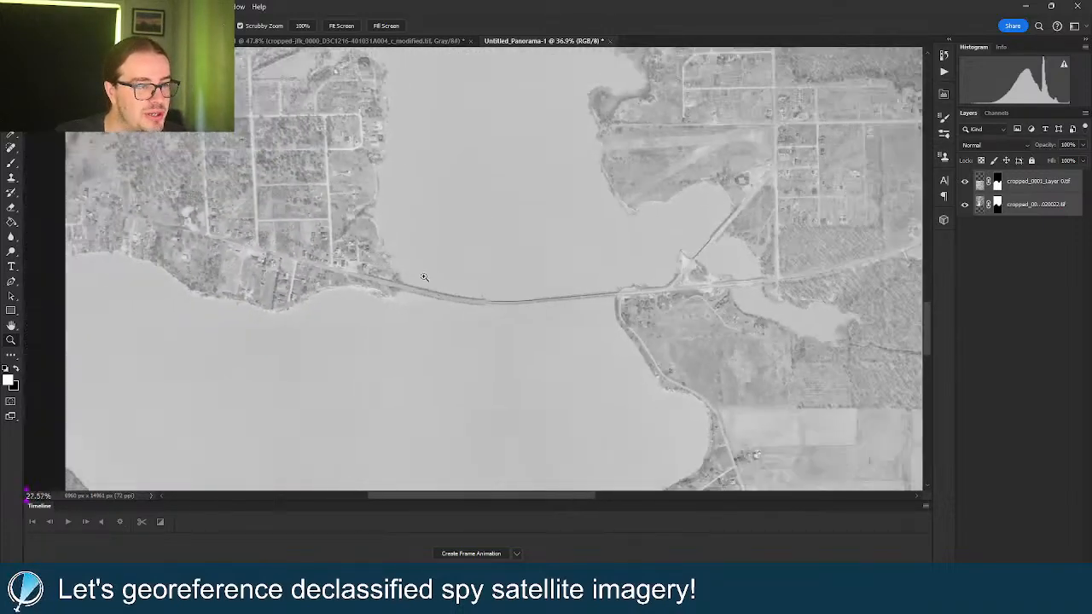
pyautogui.moveTo(452, 275); pyautogui.dragTo(412, 273)
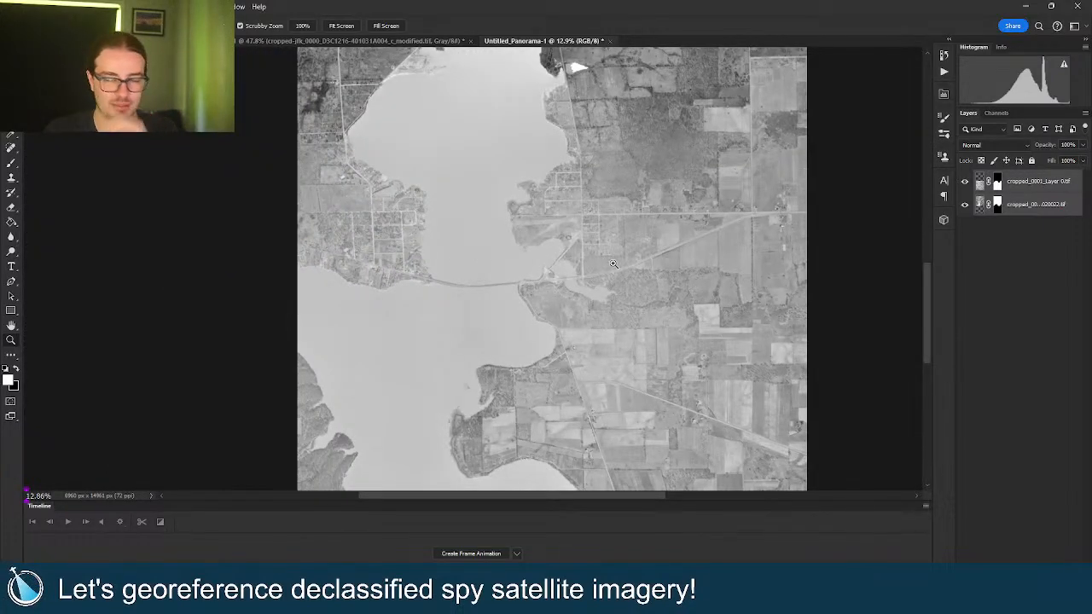
pyautogui.rightClick(608, 229)
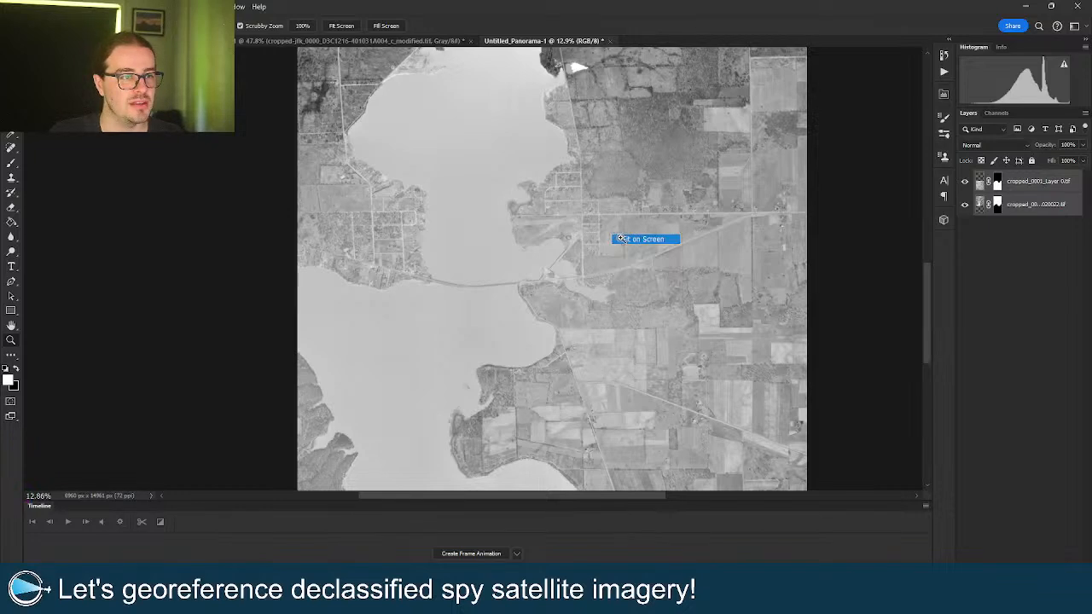
pyautogui.click(635, 238)
# Raise the top layer's black input level to 60 in Levels.
pyautogui.click(1029, 183)
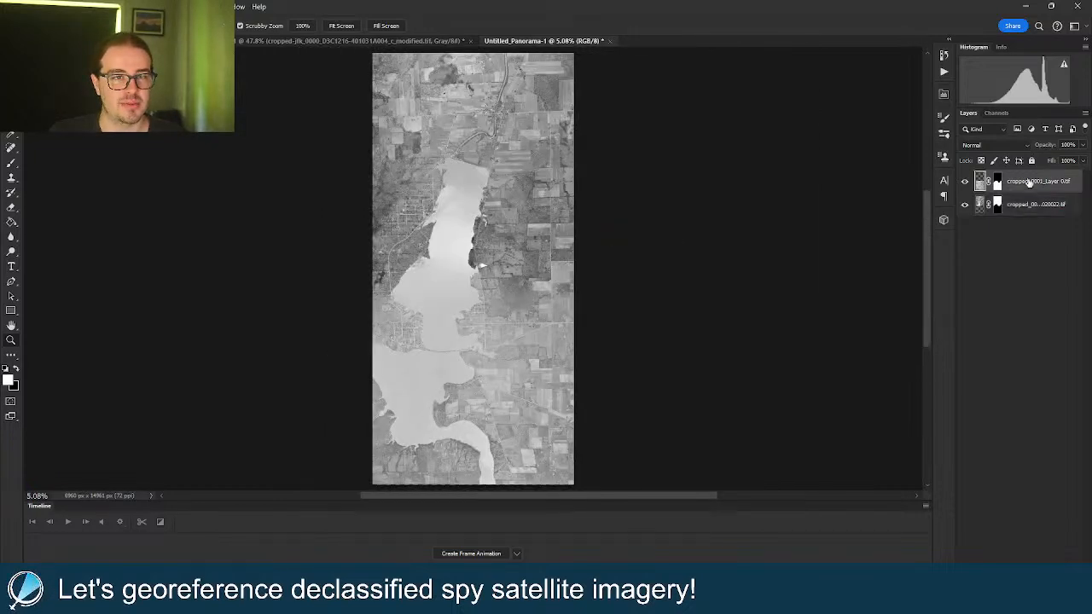
pyautogui.hotkey('ctrl', 'l')
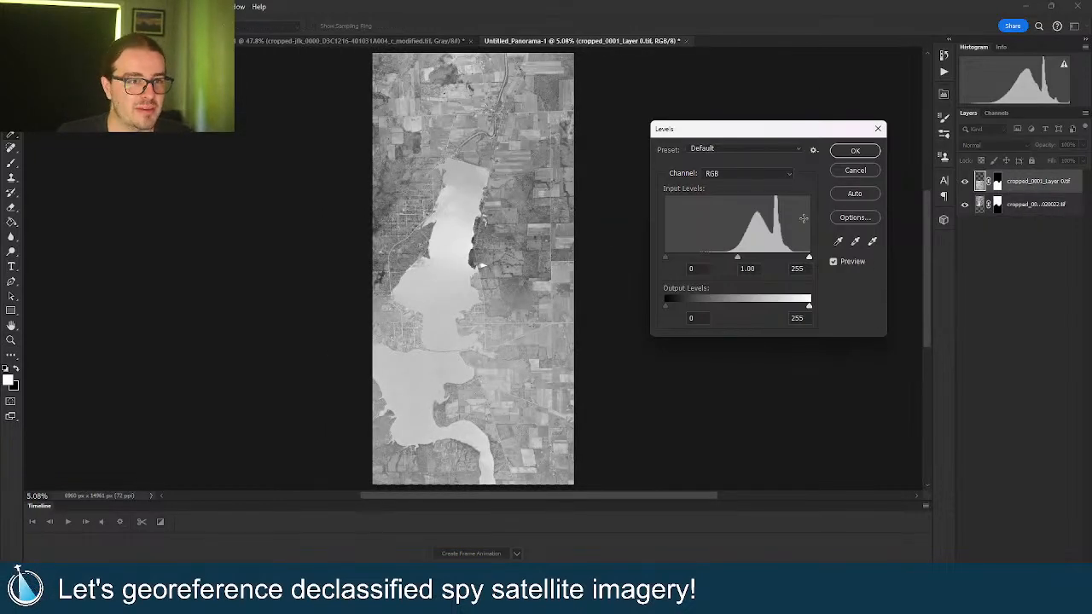
pyautogui.moveTo(665, 257); pyautogui.dragTo(699, 260)
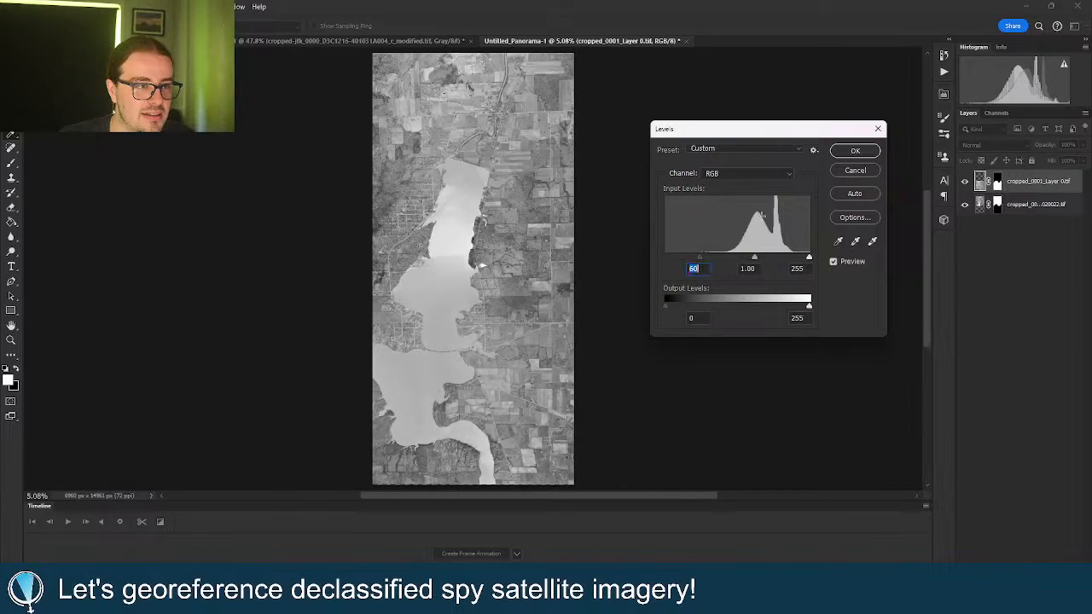
# Apply black input 55 to the top layer and 24 to the lower layer.
pyautogui.click(853, 152)
pyautogui.click(1019, 206)
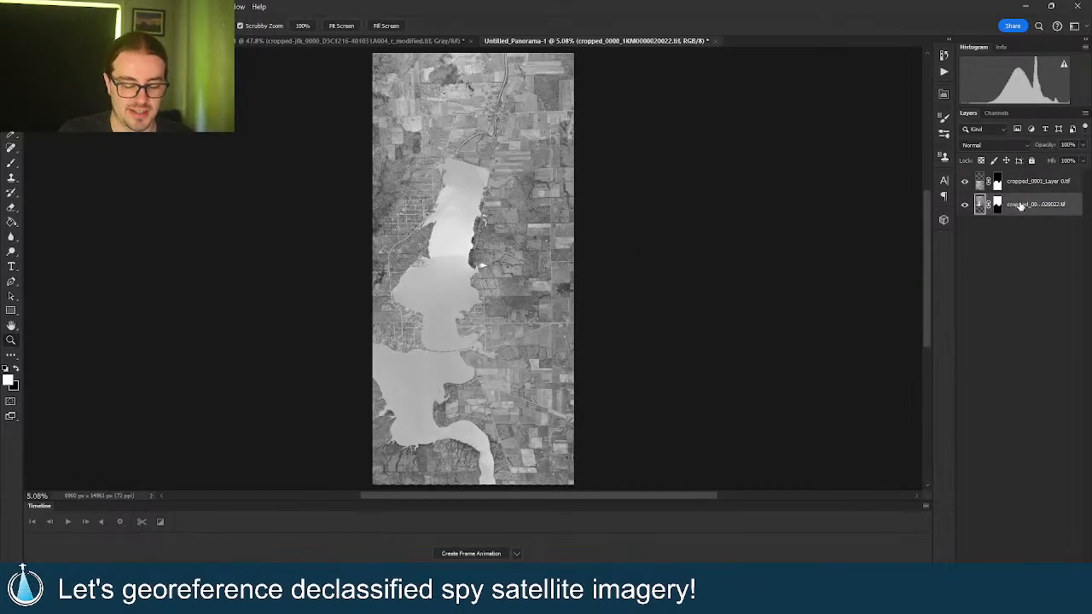
pyautogui.hotkey('ctrl', 'l')
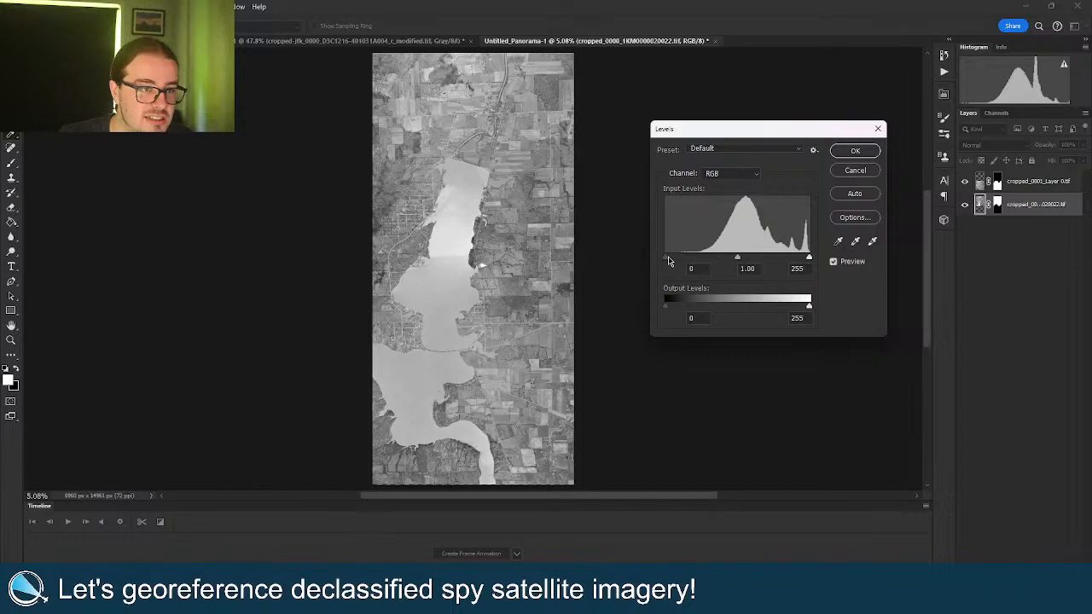
pyautogui.moveTo(669, 260); pyautogui.dragTo(678, 258)
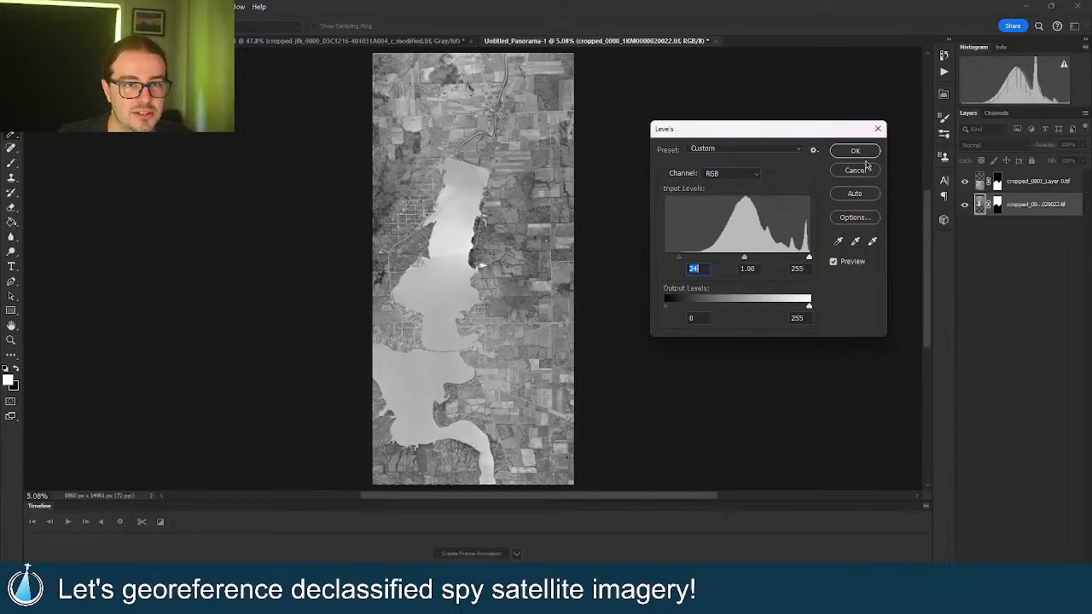
pyautogui.click(854, 151)
# Set the top layer's midtones to 0.87 and white input to 239 in Levels.
pyautogui.click(1034, 184)
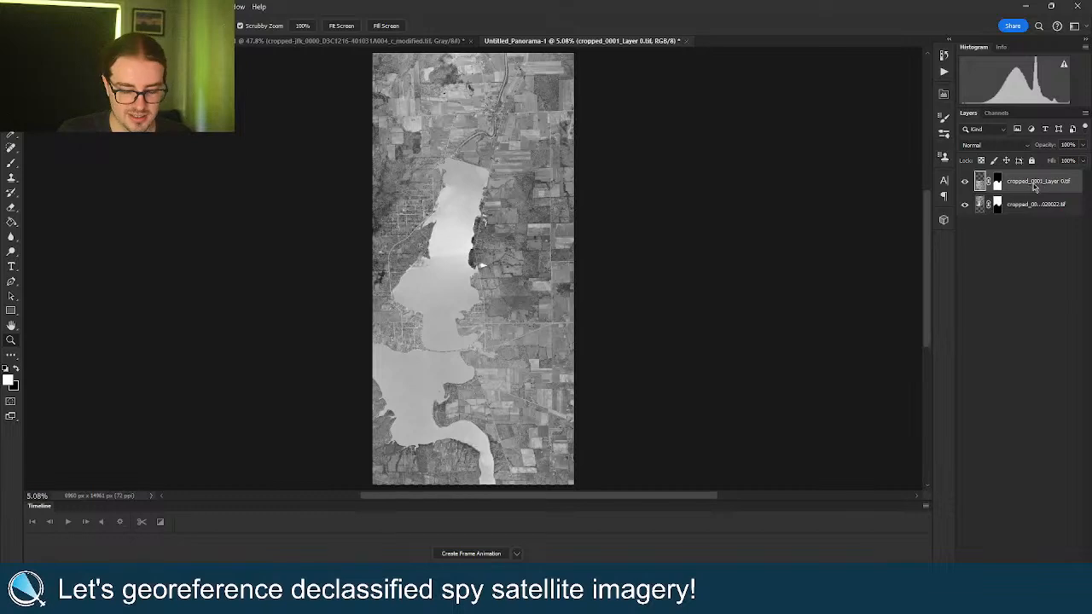
pyautogui.hotkey('ctrl', 'l')
pyautogui.moveTo(739, 258)
pyautogui.mouseDown()
pyautogui.moveTo(800, 260)
pyautogui.moveTo(739, 261)
pyautogui.mouseUp()
pyautogui.click(853, 155)
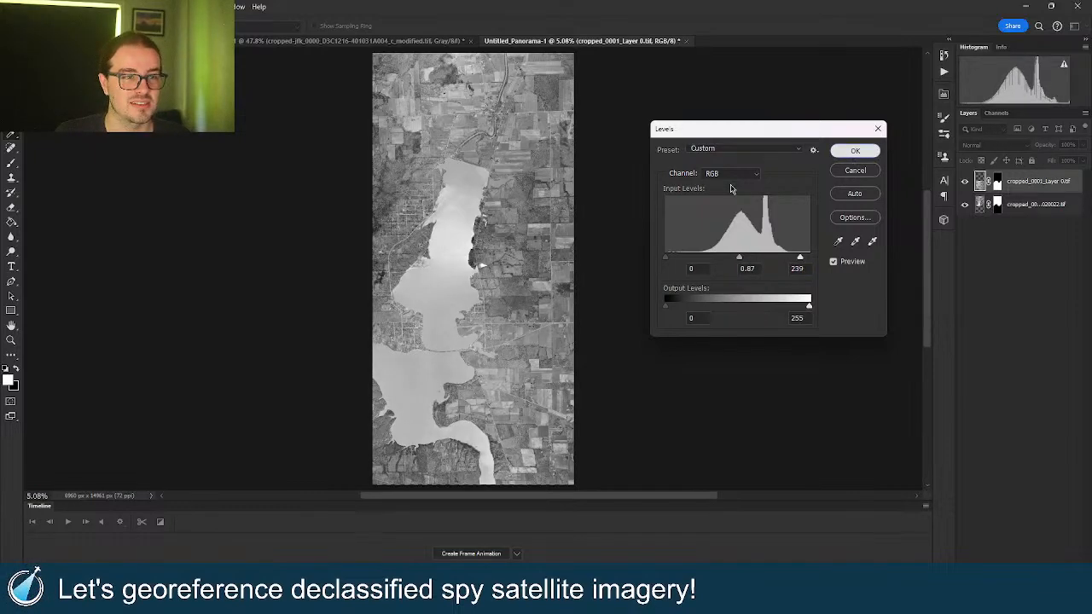
# Zoom in on the seam and toggle the top layer on and off to compare tones.
pyautogui.moveTo(446, 301); pyautogui.dragTo(533, 295)
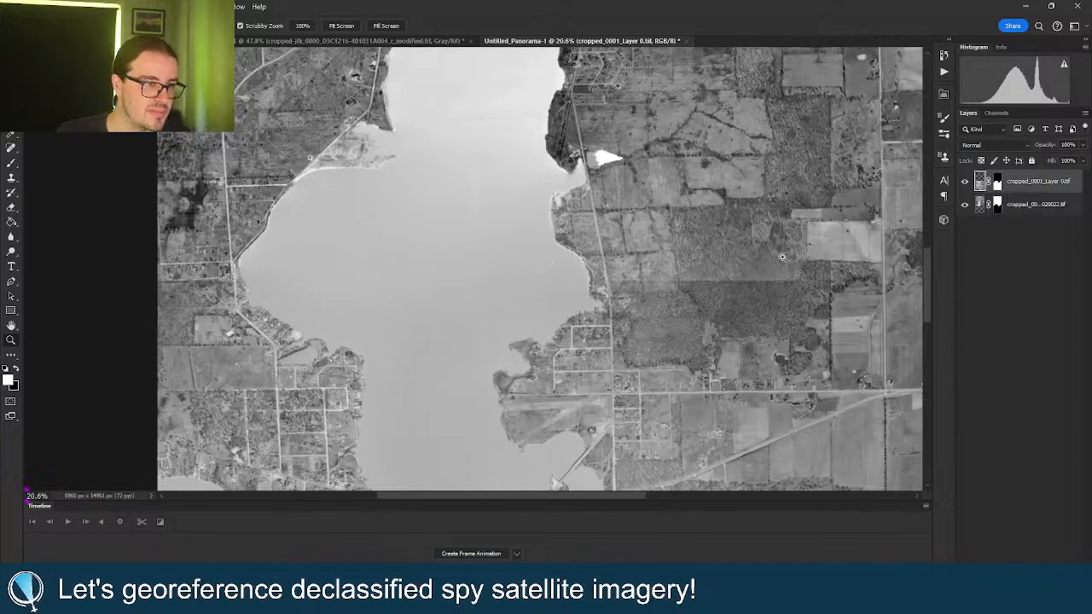
pyautogui.click(964, 182)
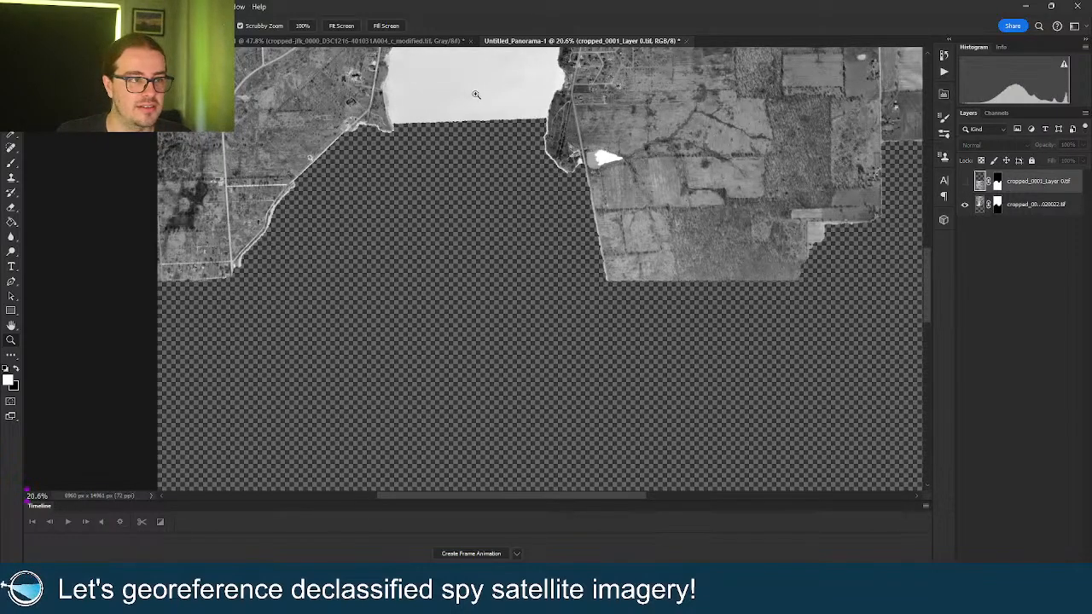
pyautogui.scroll(5, 669, 232)
pyautogui.moveTo(670, 237); pyautogui.dragTo(456, 245)
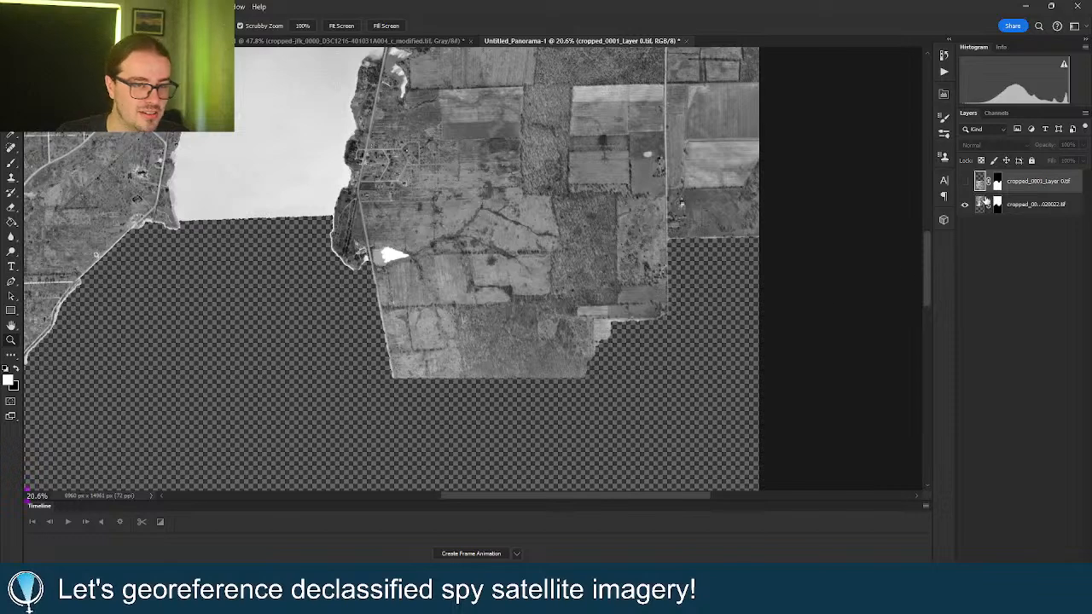
pyautogui.click(965, 181)
pyautogui.click(965, 182)
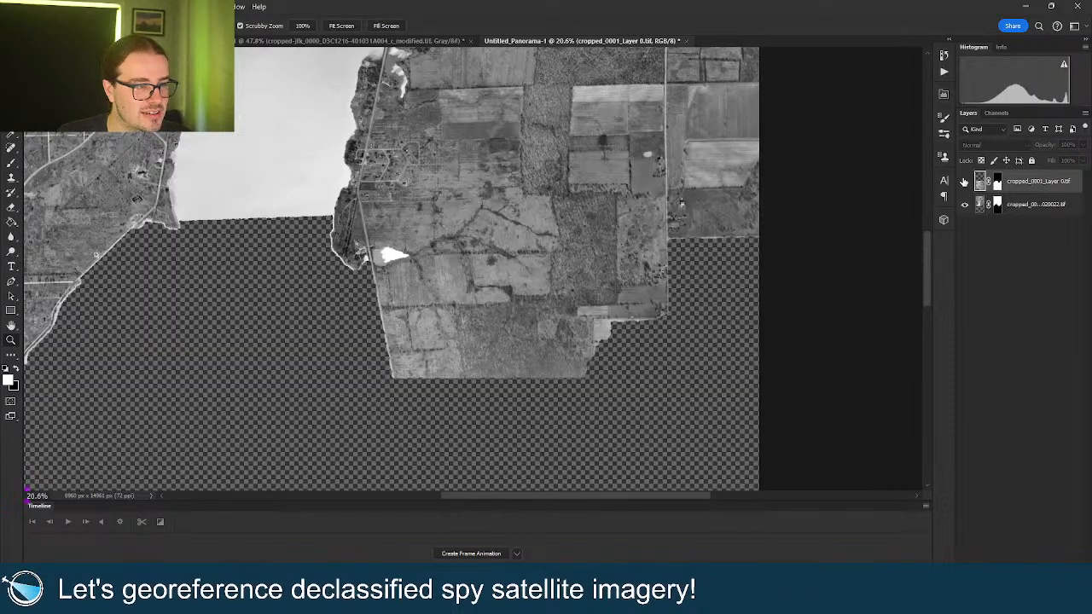
pyautogui.click(965, 182)
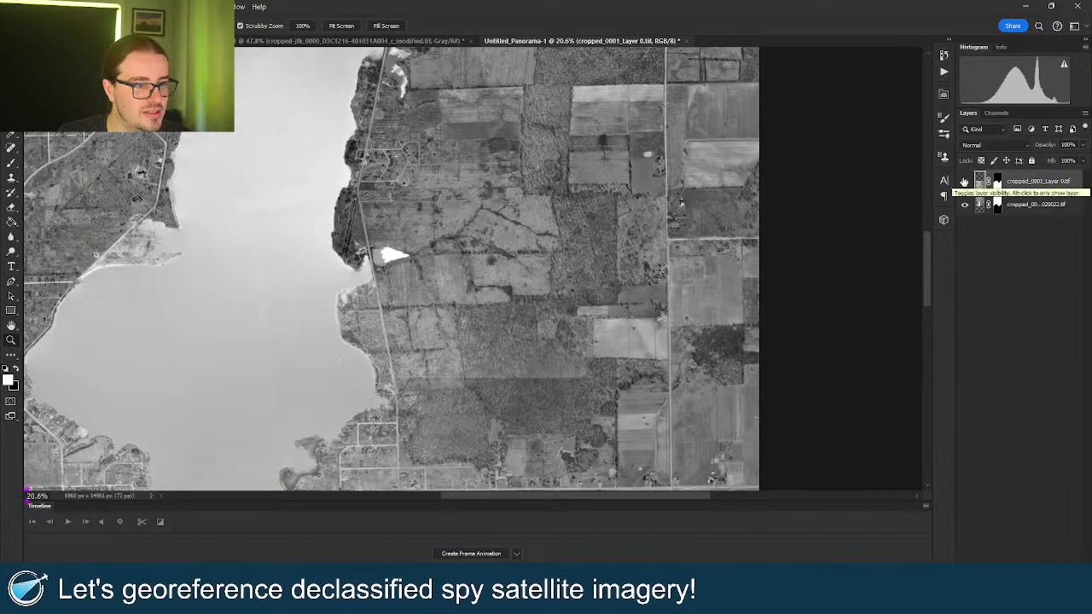
pyautogui.click(964, 182)
pyautogui.click(964, 182)
# Zoom in on the water and lakeshore where the layers meet, then pan to the southern lake.
pyautogui.moveTo(224, 223); pyautogui.dragTo(334, 247)
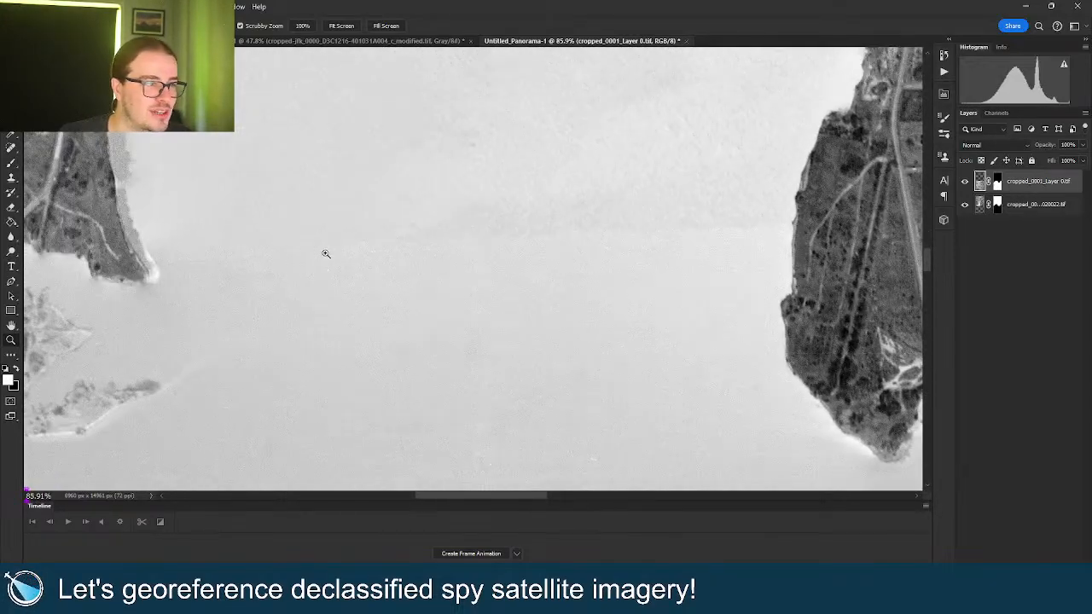
pyautogui.scroll(-15, 324, 252)
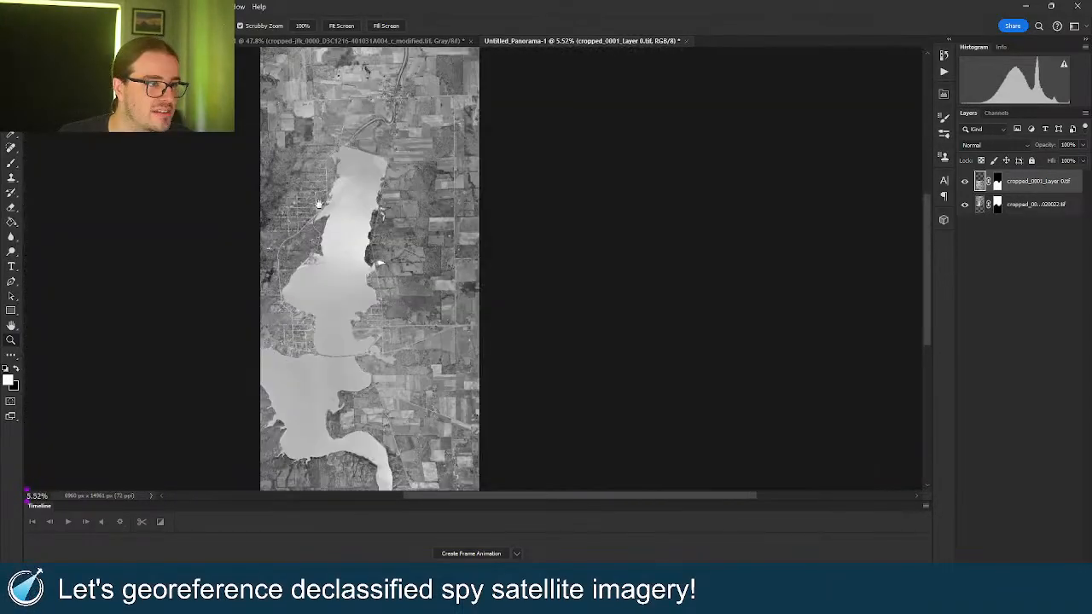
pyautogui.moveTo(318, 203); pyautogui.dragTo(466, 246)
pyautogui.scroll(-5, 466, 245)
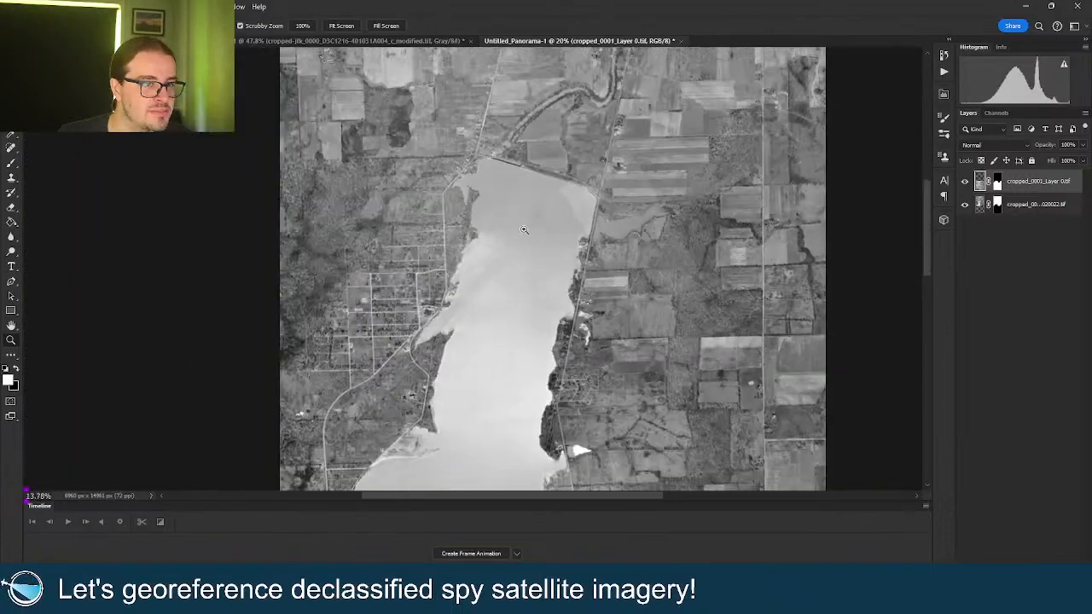
pyautogui.moveTo(533, 254)
pyautogui.mouseDown()
pyautogui.moveTo(509, 187)
pyautogui.moveTo(491, 223)
pyautogui.mouseUp()
pyautogui.moveTo(483, 319); pyautogui.dragTo(510, 134)
pyautogui.moveTo(481, 295); pyautogui.dragTo(518, 131)
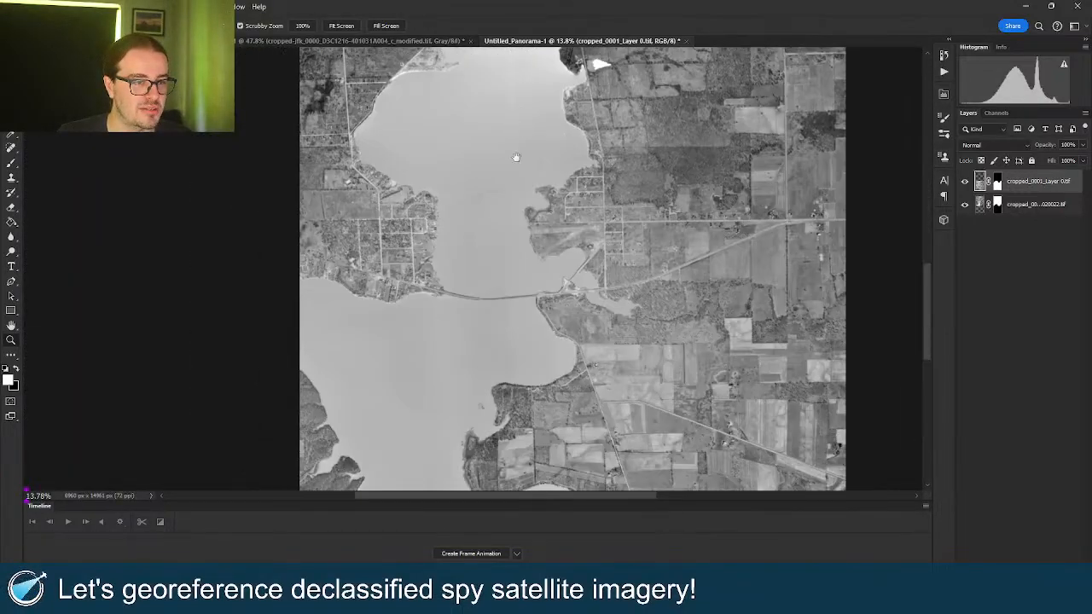
pyautogui.rightClick(516, 222)
pyautogui.click(555, 206)
# Inspect the airstrip and bridge up close, then fit the whole panorama on screen.
pyautogui.moveTo(568, 241)
pyautogui.mouseDown()
pyautogui.moveTo(640, 247)
pyautogui.moveTo(555, 231)
pyautogui.mouseUp()
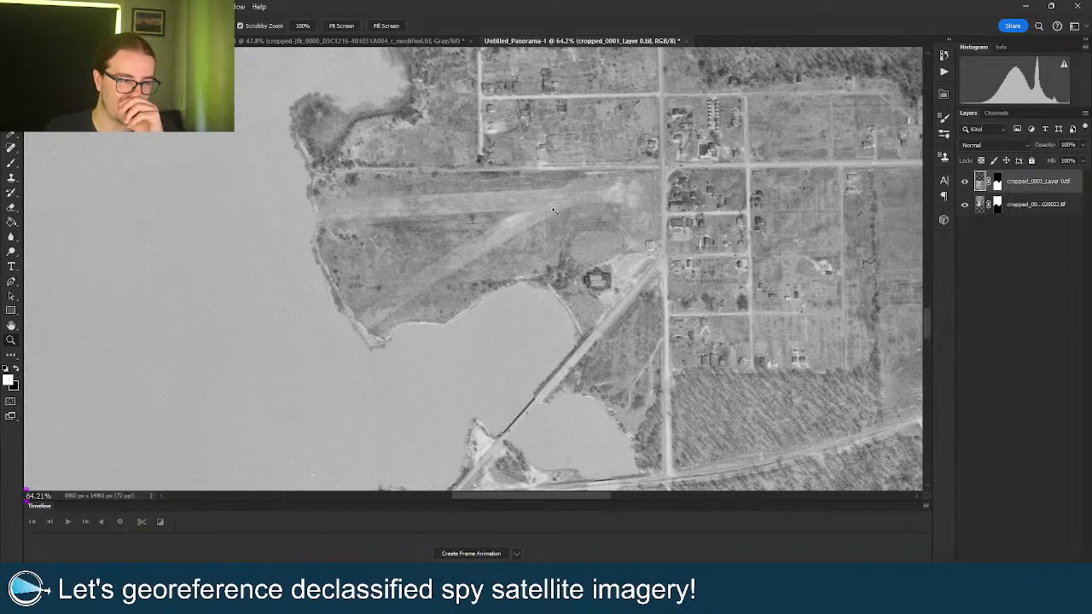
pyautogui.moveTo(554, 210)
pyautogui.mouseDown()
pyautogui.moveTo(564, 204)
pyautogui.moveTo(557, 211)
pyautogui.mouseUp()
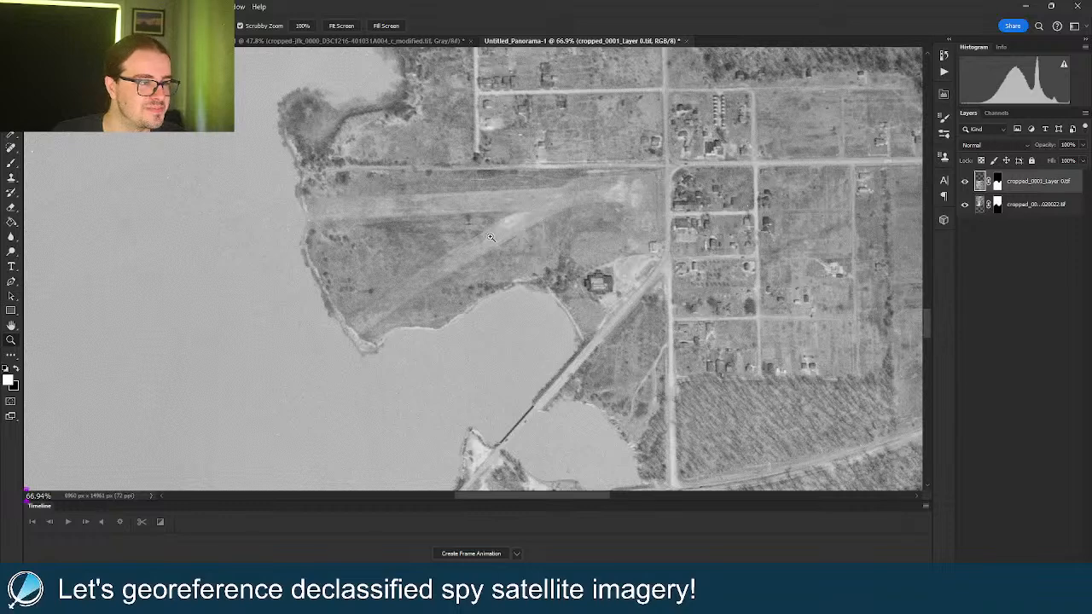
pyautogui.moveTo(491, 237); pyautogui.dragTo(480, 254)
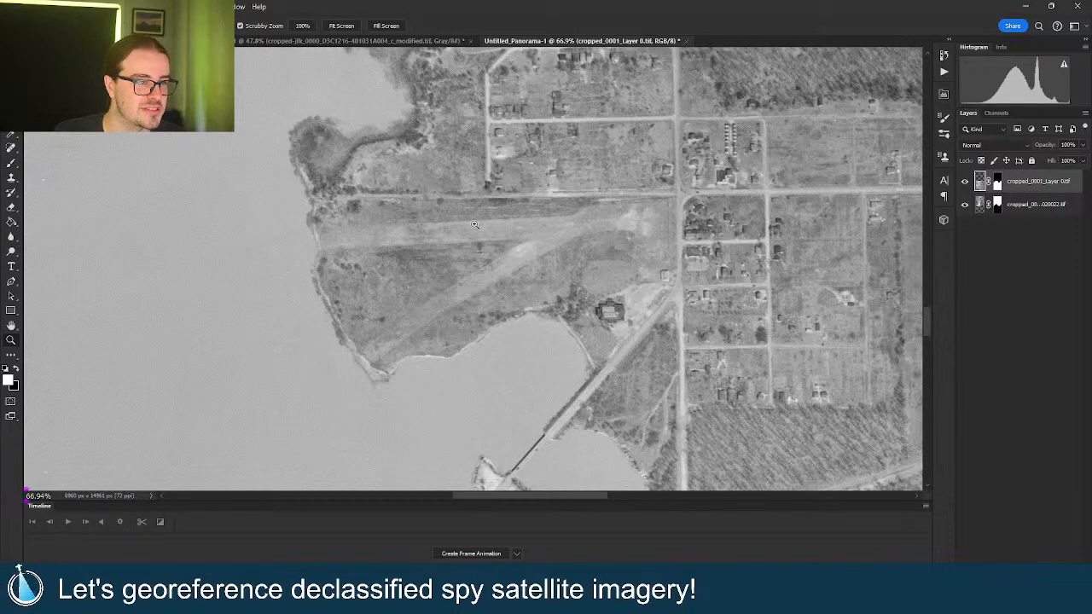
pyautogui.moveTo(469, 215); pyautogui.dragTo(447, 213)
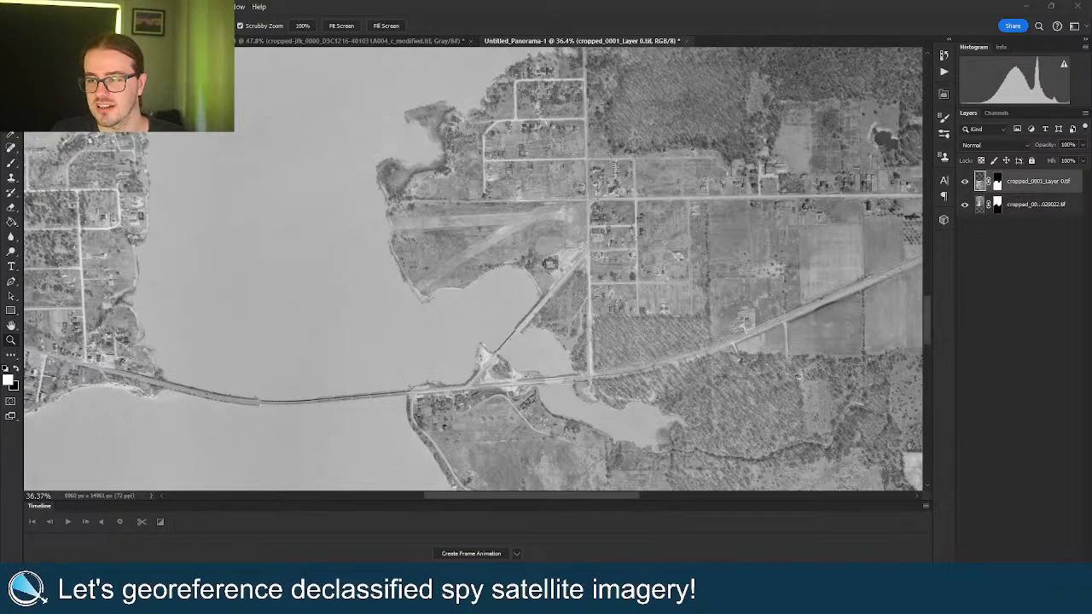
pyautogui.moveTo(568, 279); pyautogui.dragTo(552, 271)
pyautogui.rightClick(578, 274)
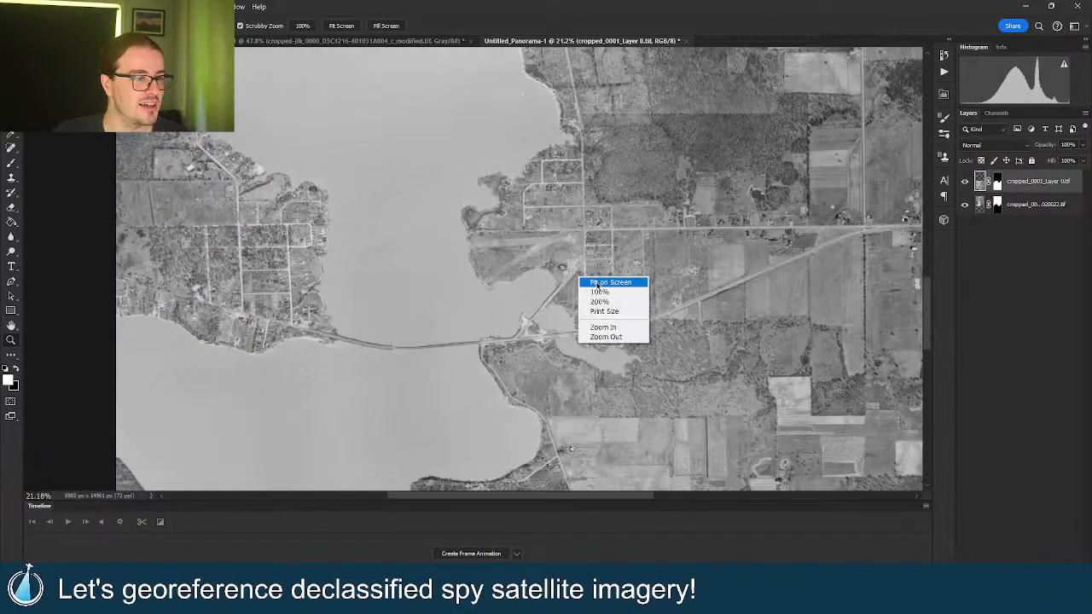
pyautogui.click(590, 283)
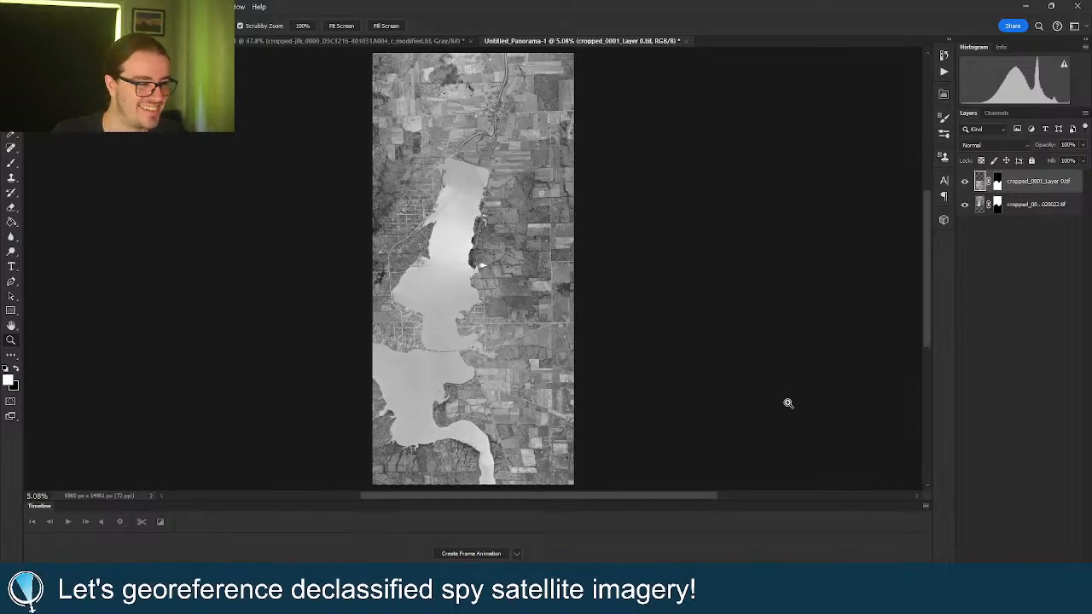
# Switch Photoshop to the Photography workspace and fit the whole panorama in the window.
pyautogui.click(1087, 30)
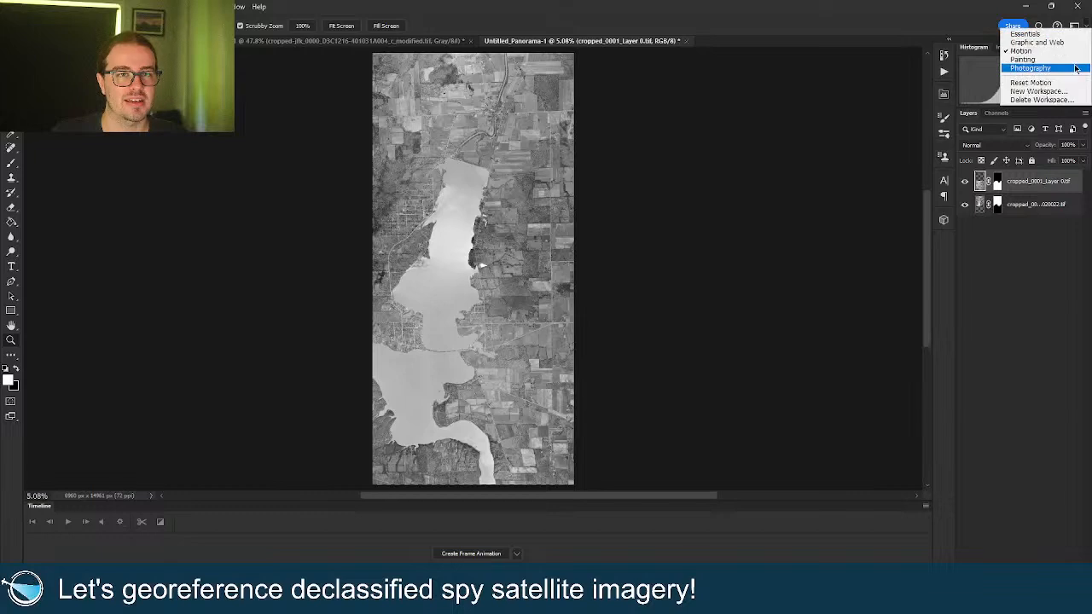
pyautogui.click(1076, 71)
pyautogui.rightClick(480, 319)
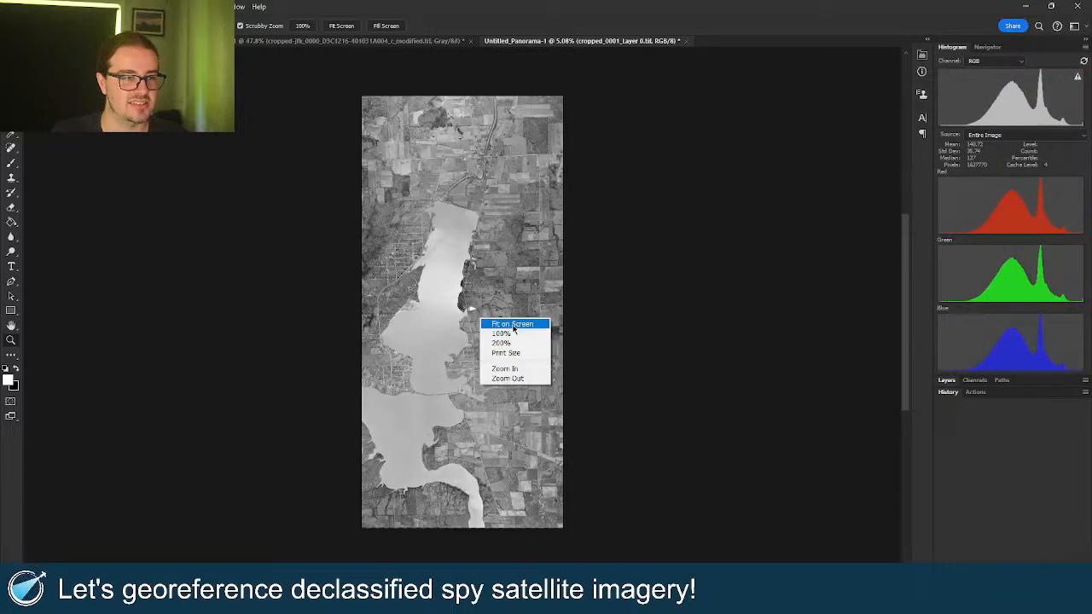
pyautogui.click(510, 324)
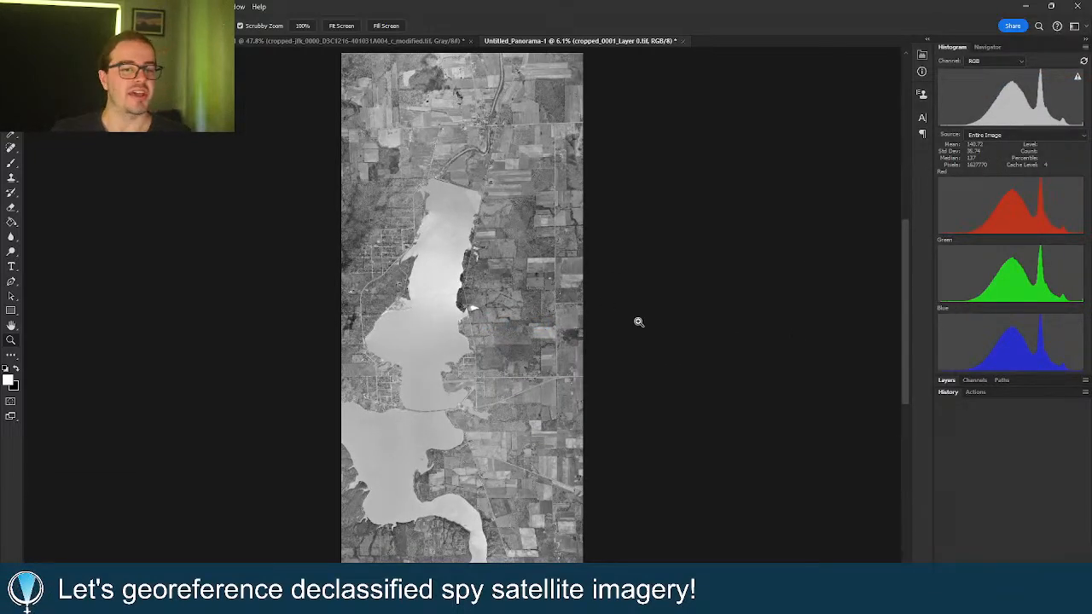
# Merge the two panorama layers into the single layer cropped_0001_Layer 0.
pyautogui.click(953, 380)
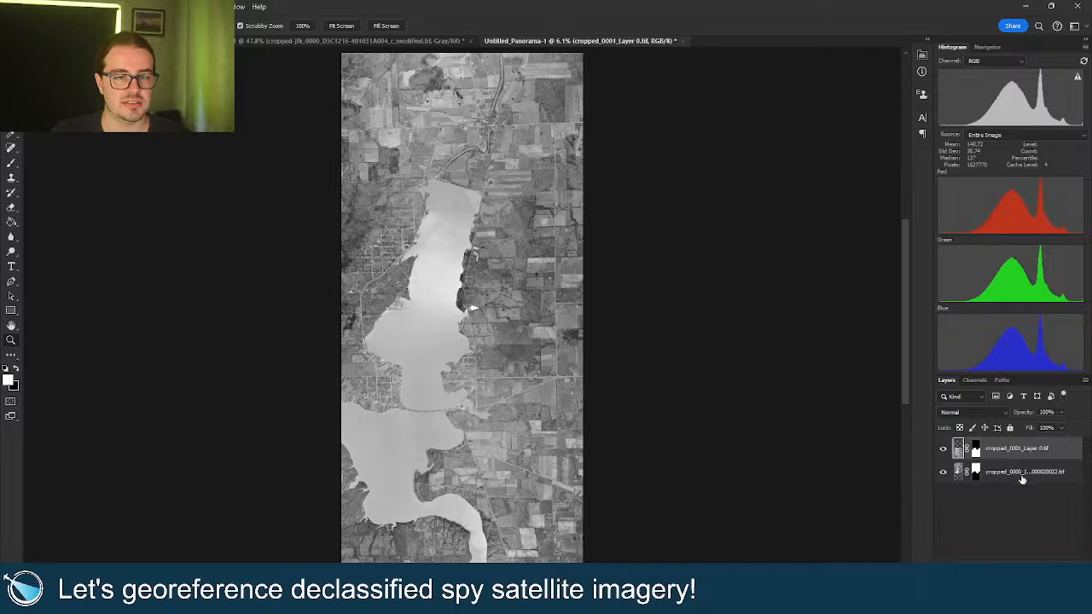
pyautogui.keyDown('shift'); pyautogui.click(1013, 470); pyautogui.keyUp('shift')
pyautogui.rightClick(1014, 470)
pyautogui.click(955, 440)
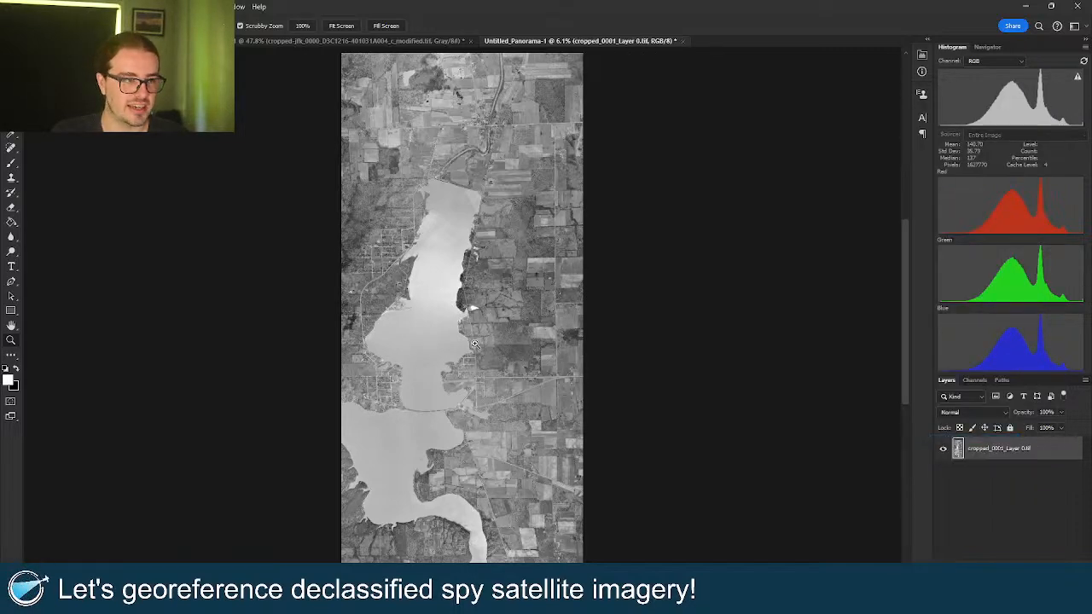
# Zoom in on the eastern shoreline to inspect the merged image, then fit it on screen again.
pyautogui.moveTo(436, 308); pyautogui.dragTo(494, 310)
pyautogui.moveTo(199, 286); pyautogui.dragTo(259, 289)
pyautogui.moveTo(536, 198); pyautogui.dragTo(464, 287)
pyautogui.rightClick(464, 288)
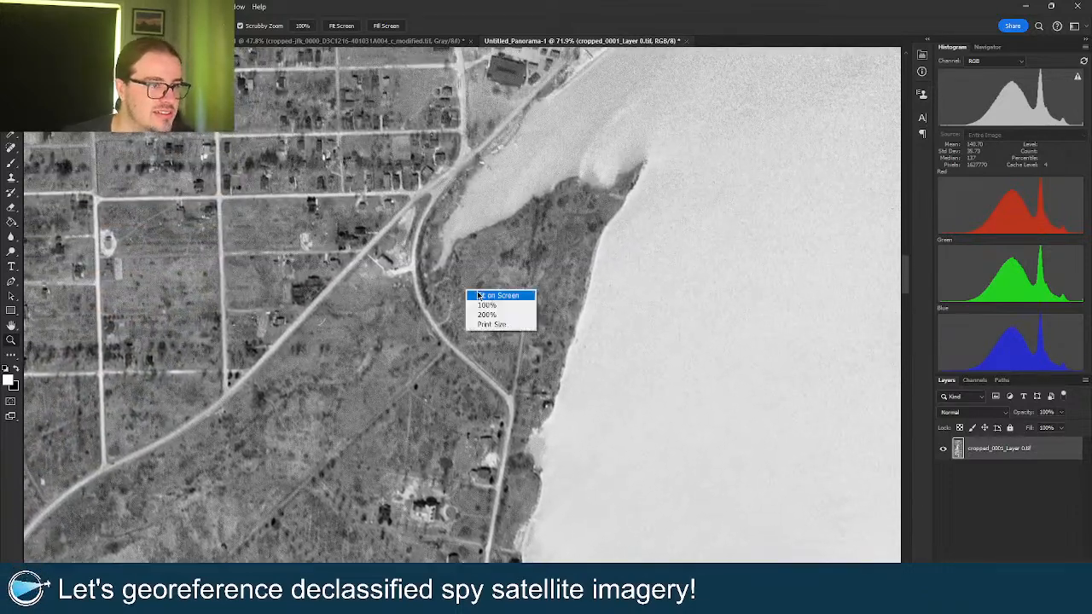
pyautogui.click(477, 291)
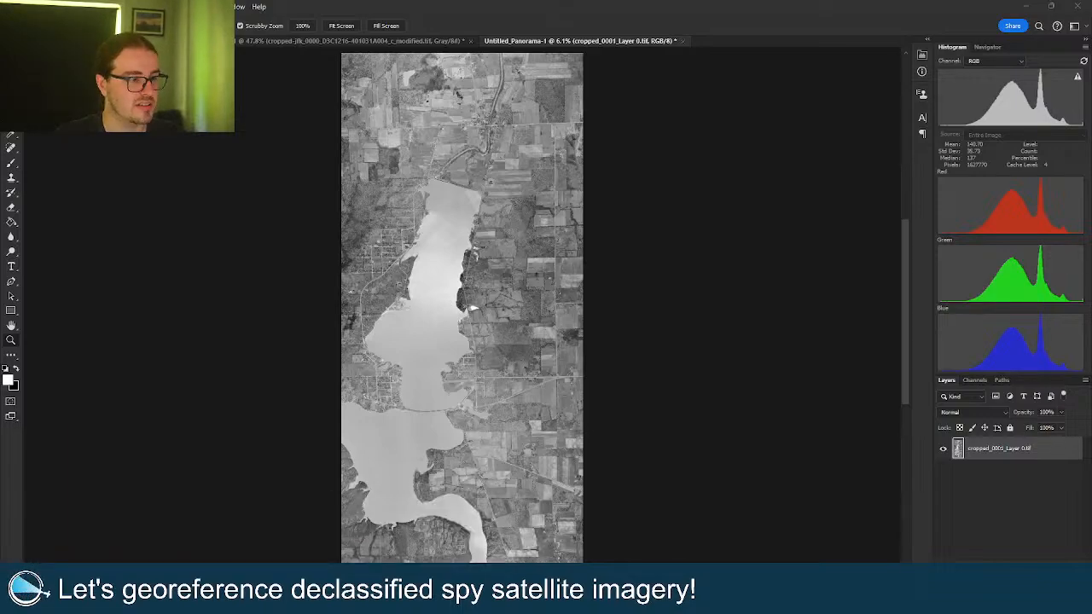
pyautogui.moveTo(422, 602)
pyautogui.click(463, 556)
pyautogui.click(14, 101)
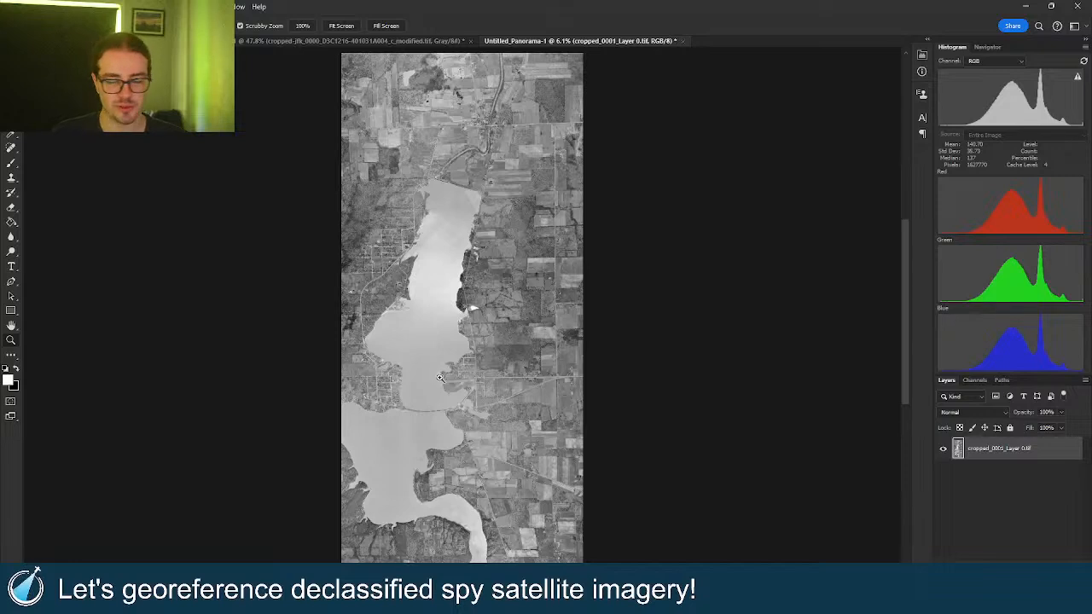
pyautogui.scroll(-2, 452, 382)
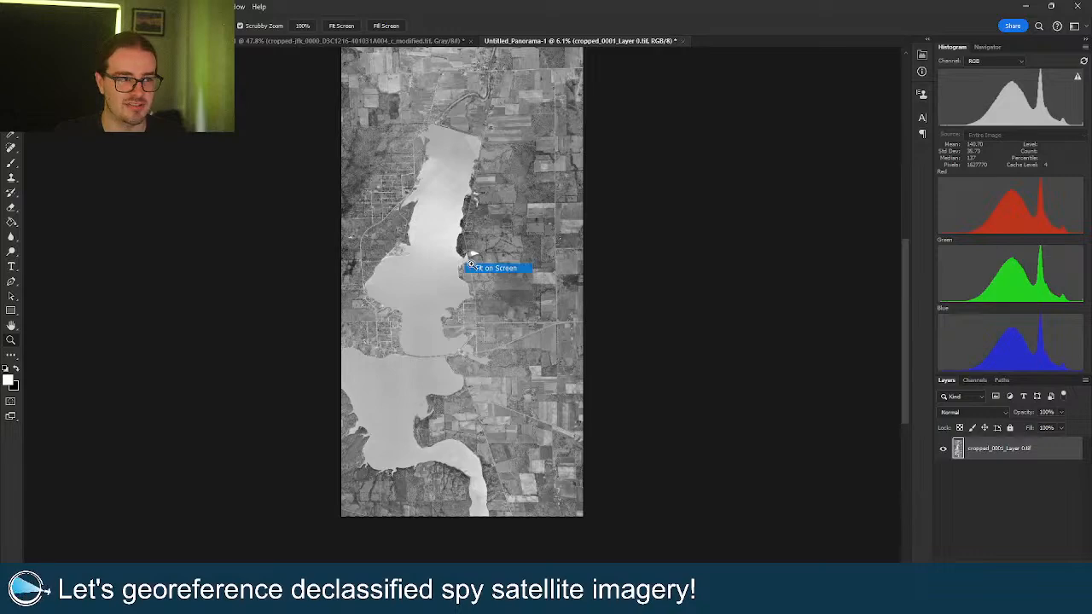
pyautogui.scroll(1, 287, 143)
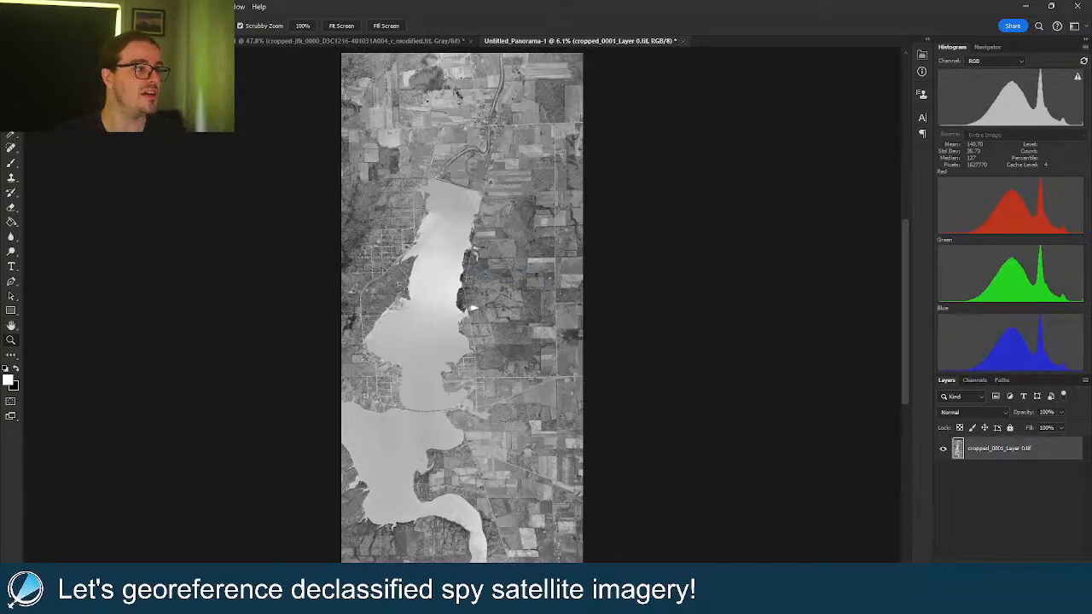
pyautogui.click(23, 7)
# Save a copy as the TIFF Untitled_Panorama-1.tif using LZW image compression.
pyautogui.click(65, 156)
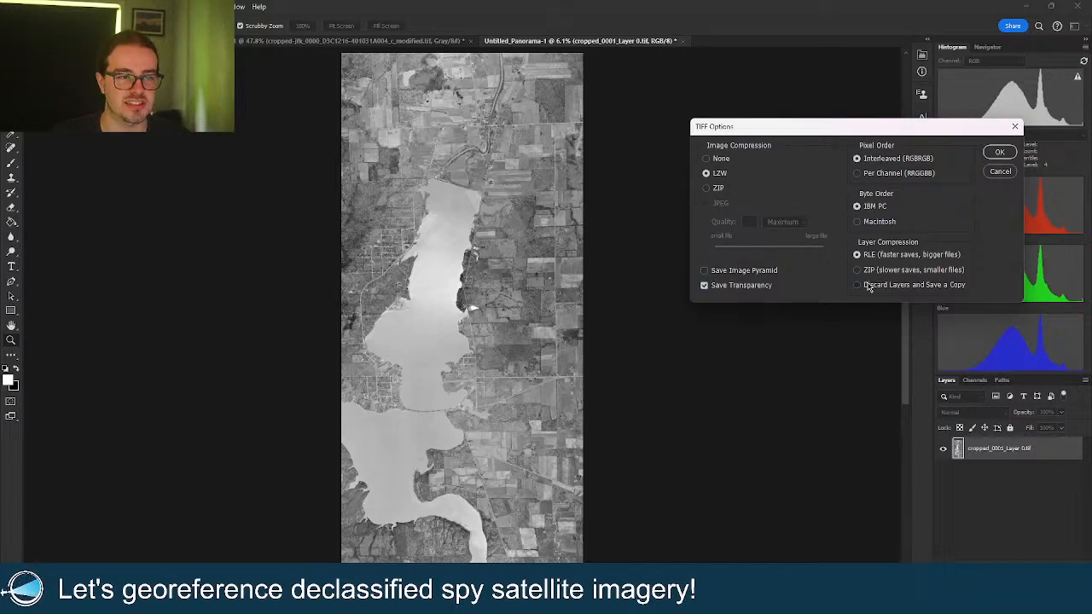
pyautogui.click(994, 153)
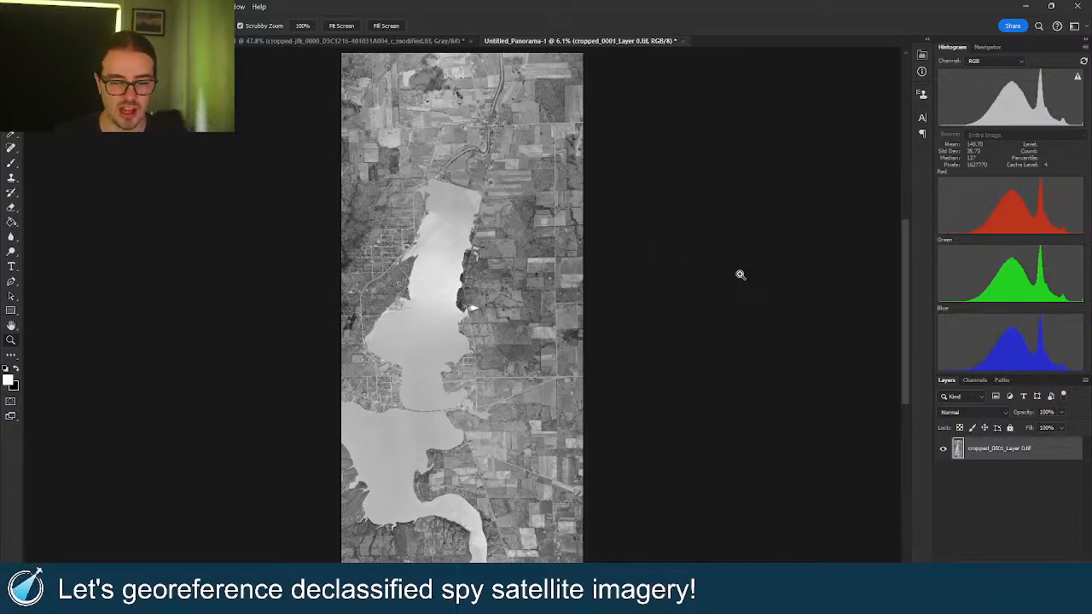
# Launch QGIS Desktop 3.34.1 and start a new project from the Google Satellite template.
pyautogui.rightClick(495, 597)
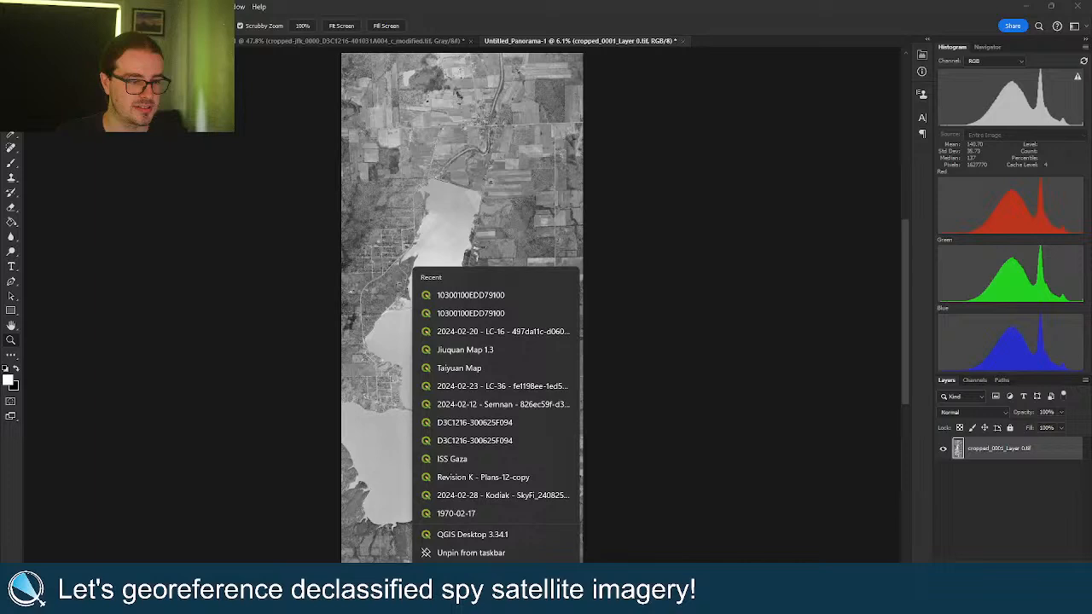
pyautogui.click(511, 527)
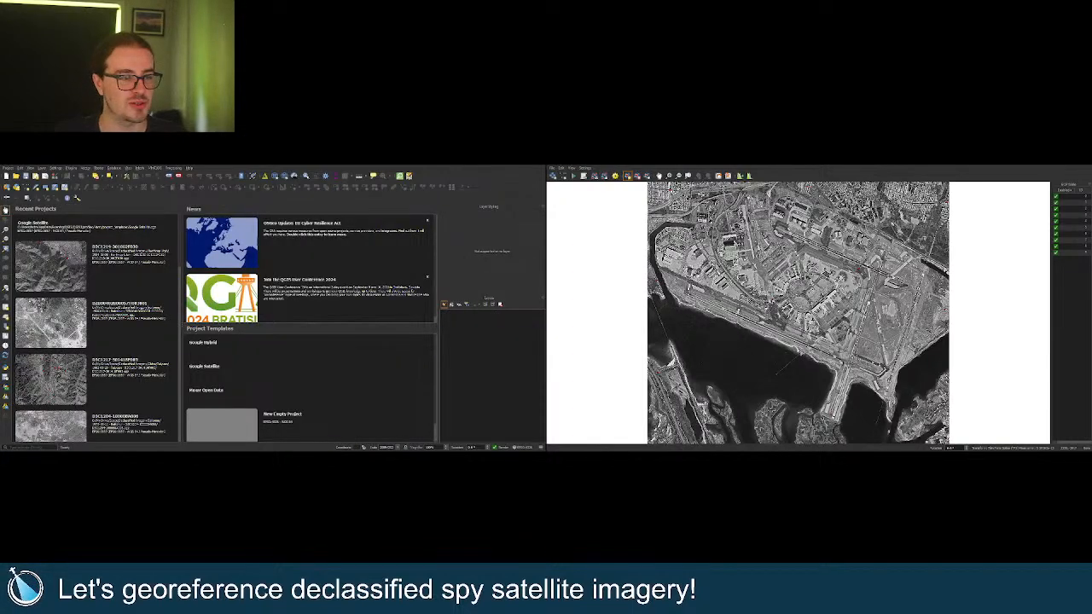
pyautogui.doubleClick(263, 365)
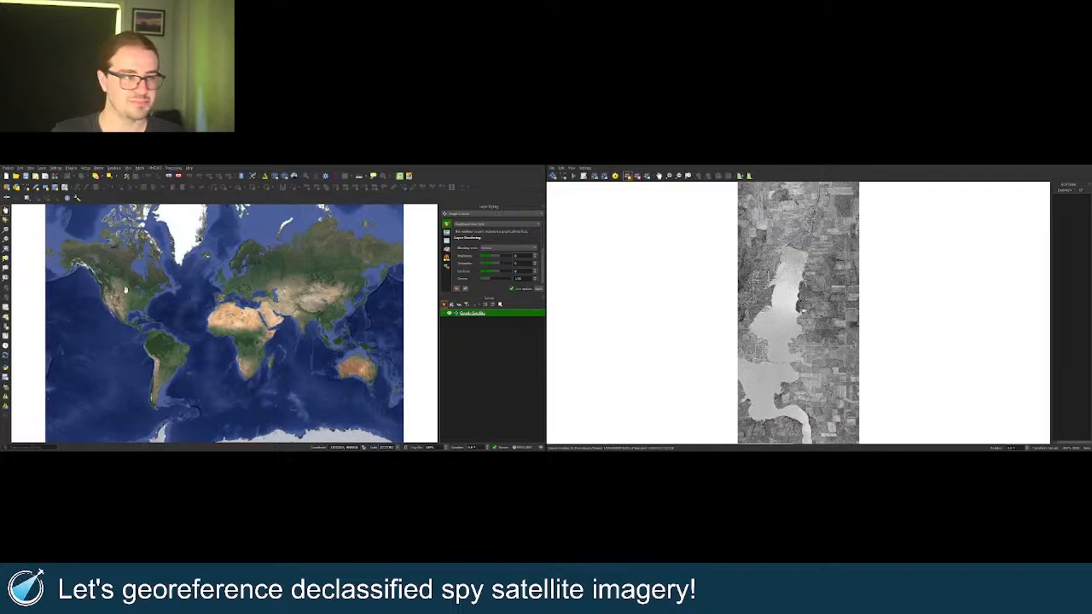
# Zoom and pan the satellite map to centre it on Lake Milton.
pyautogui.scroll(3, 128, 290)
pyautogui.scroll(5, 219, 313)
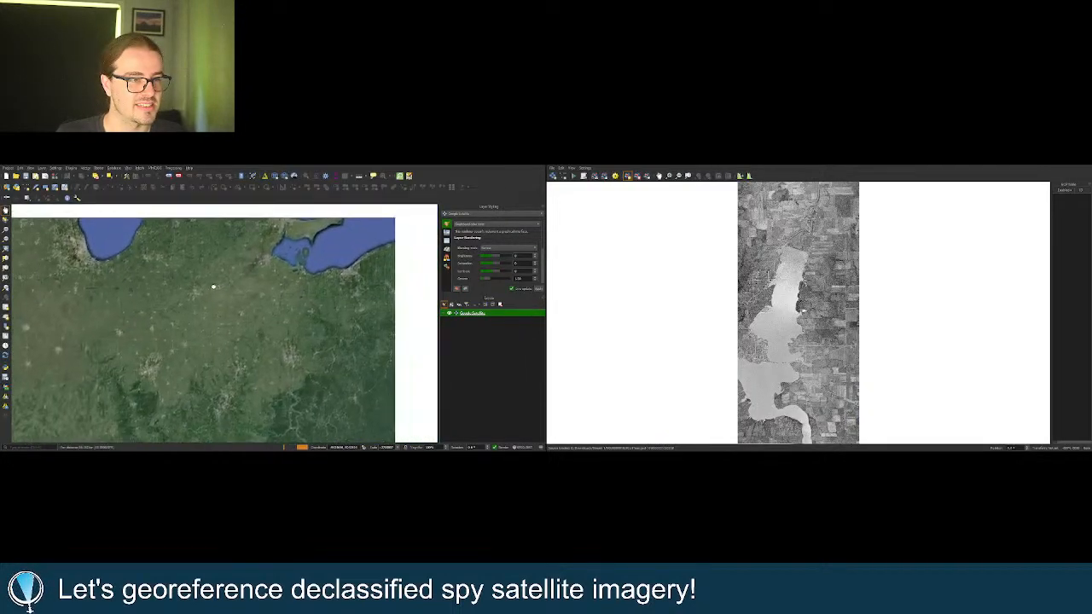
pyautogui.scroll(4, 323, 301)
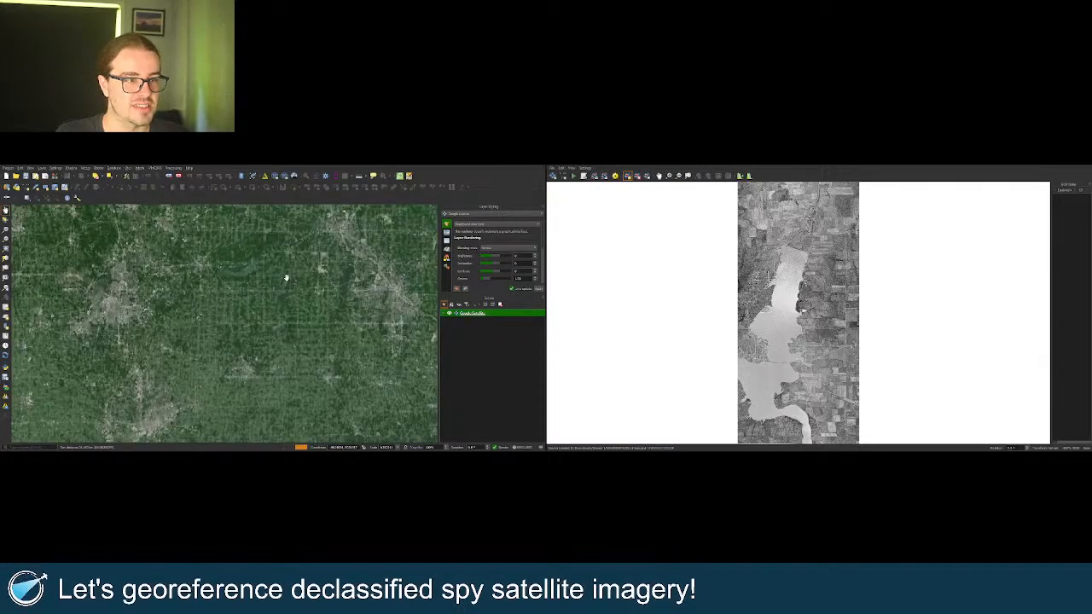
pyautogui.scroll(3, 286, 282)
pyautogui.moveTo(285, 298); pyautogui.dragTo(271, 263)
pyautogui.scroll(1, 271, 261)
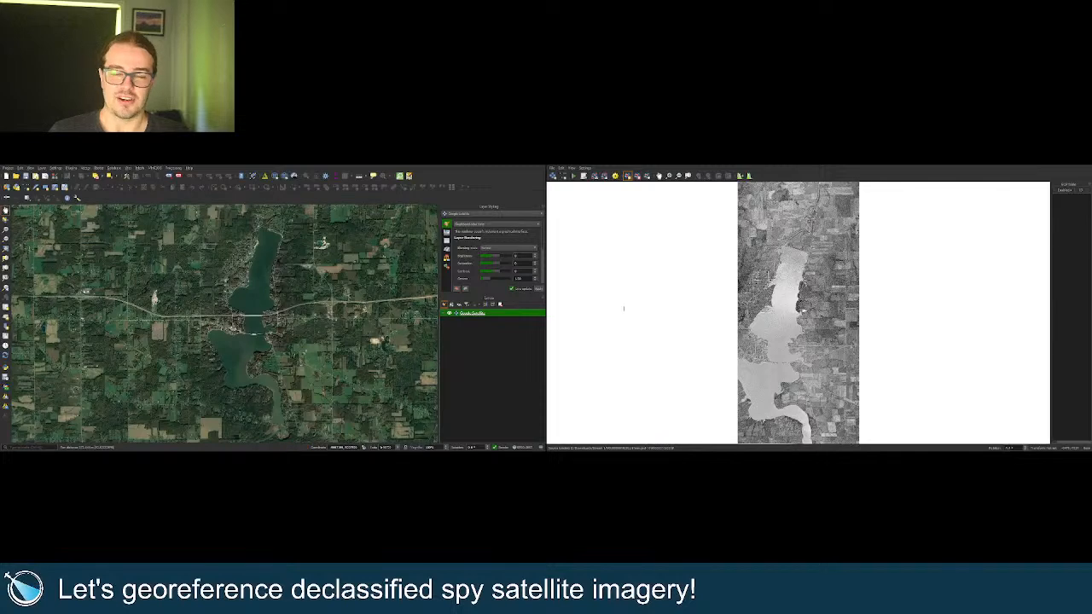
pyautogui.scroll(-1, 800, 311)
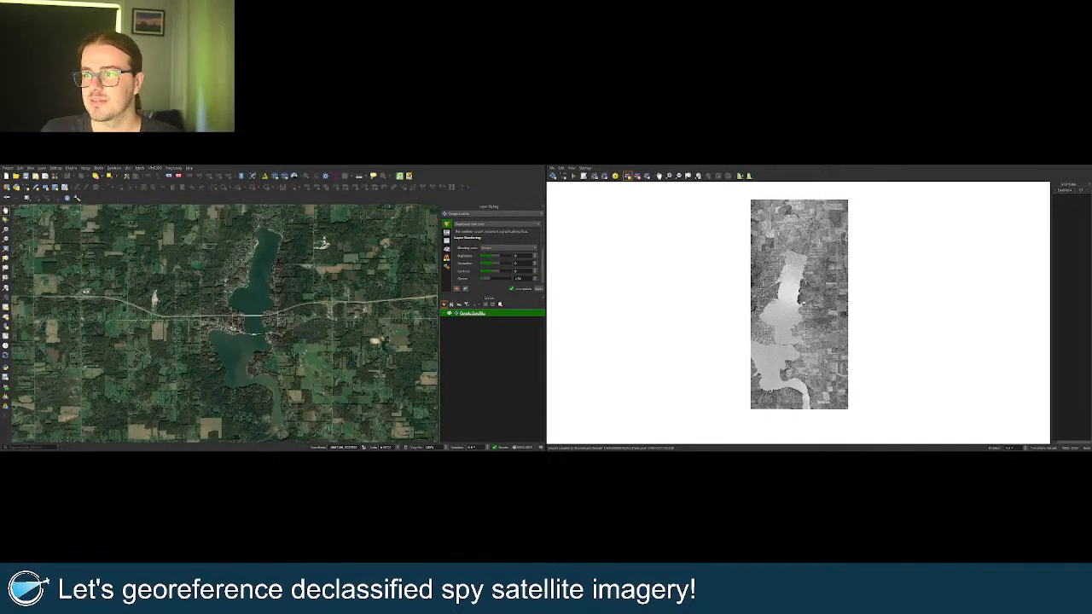
pyautogui.scroll(2, 837, 196)
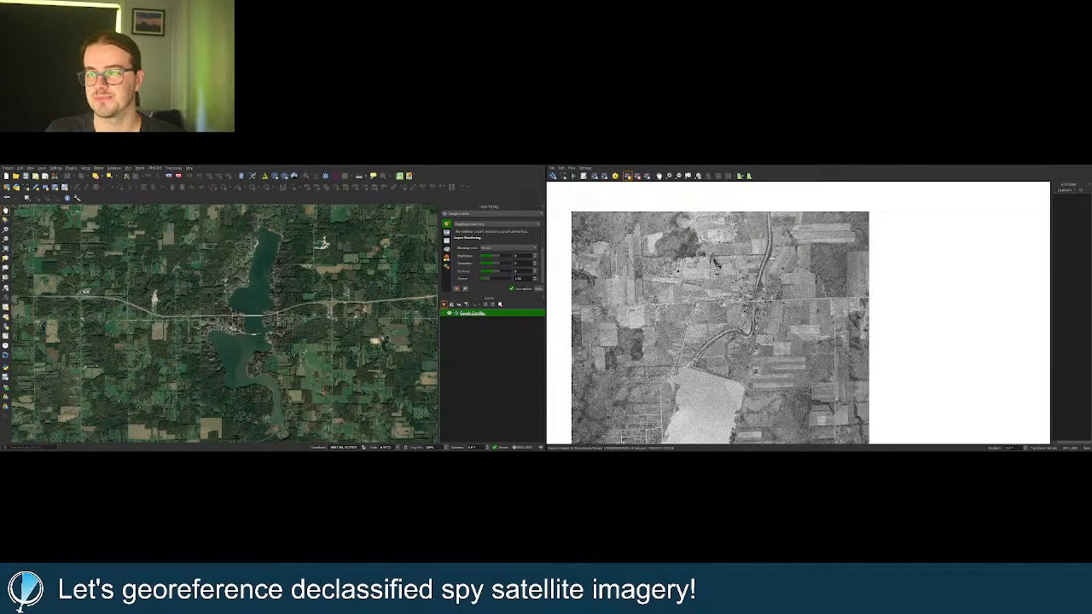
pyautogui.moveTo(304, 319); pyautogui.dragTo(270, 354)
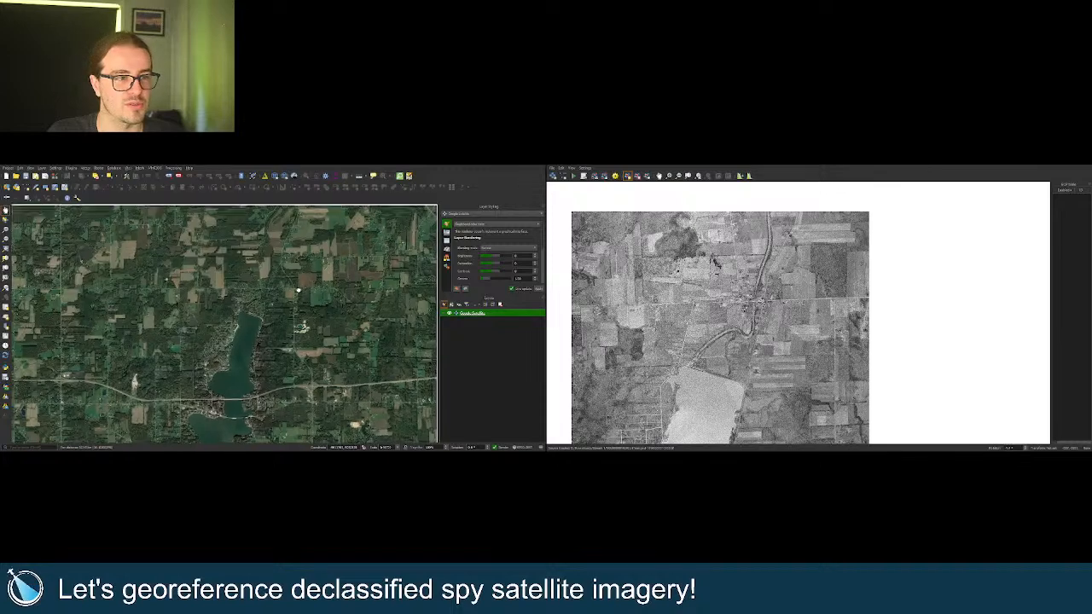
pyautogui.moveTo(296, 289); pyautogui.dragTo(291, 300)
# Zoom in closer on the fields and creek beside the lake.
pyautogui.scroll(1, 256, 314)
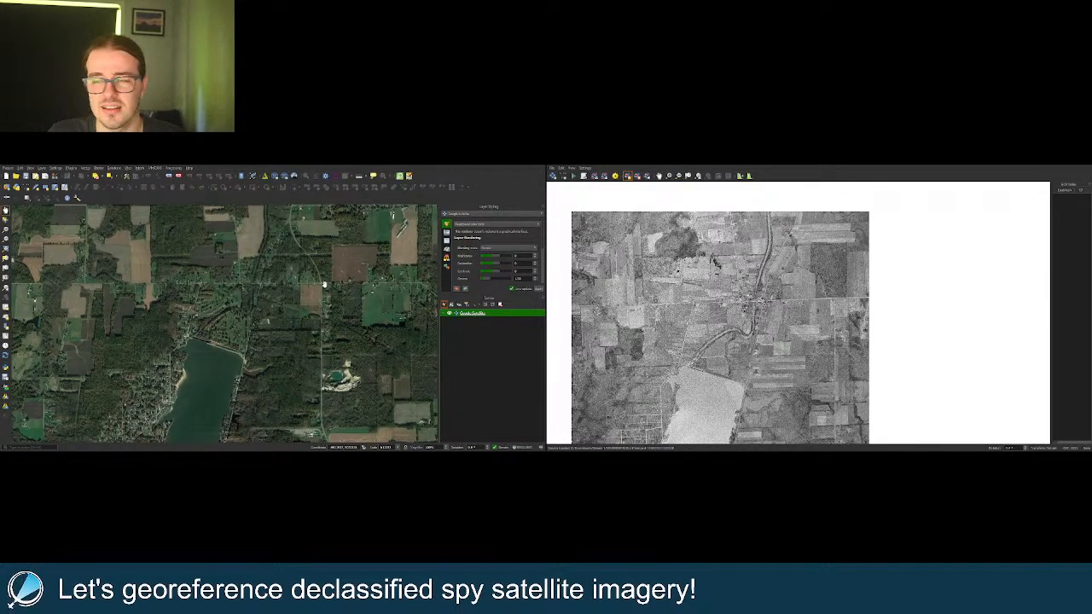
pyautogui.scroll(2, 324, 284)
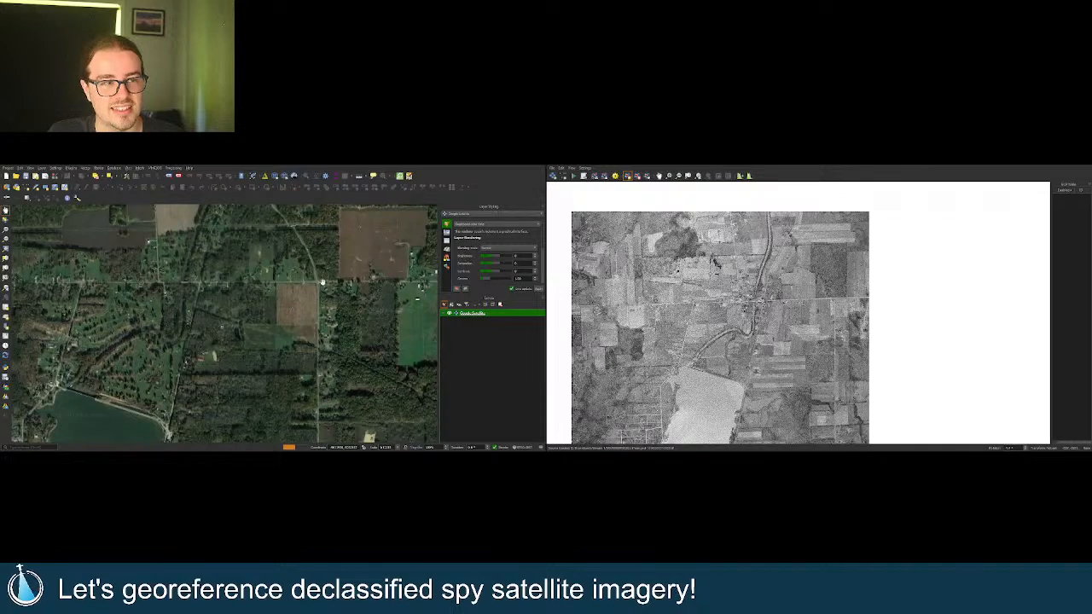
pyautogui.scroll(2, 321, 280)
pyautogui.scroll(2, 322, 280)
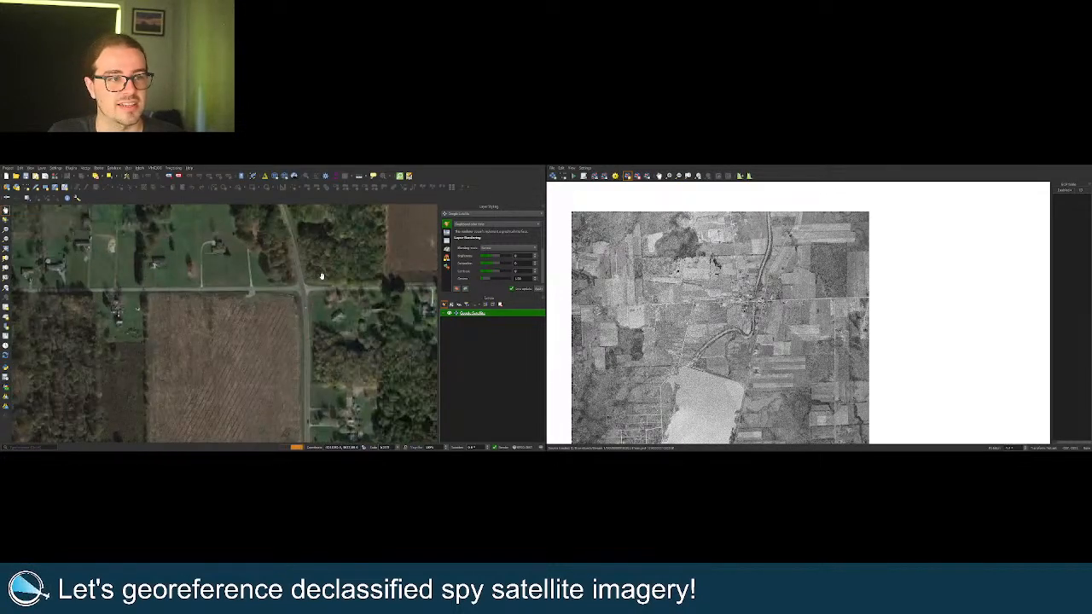
pyautogui.scroll(3, 849, 298)
pyautogui.scroll(3, 850, 297)
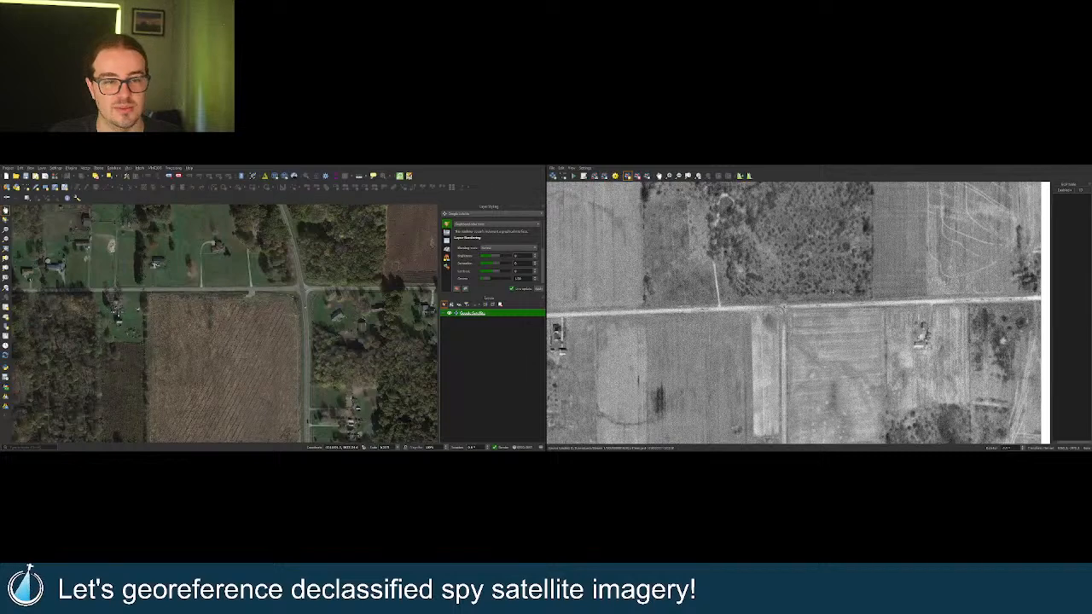
pyautogui.scroll(-6, 676, 314)
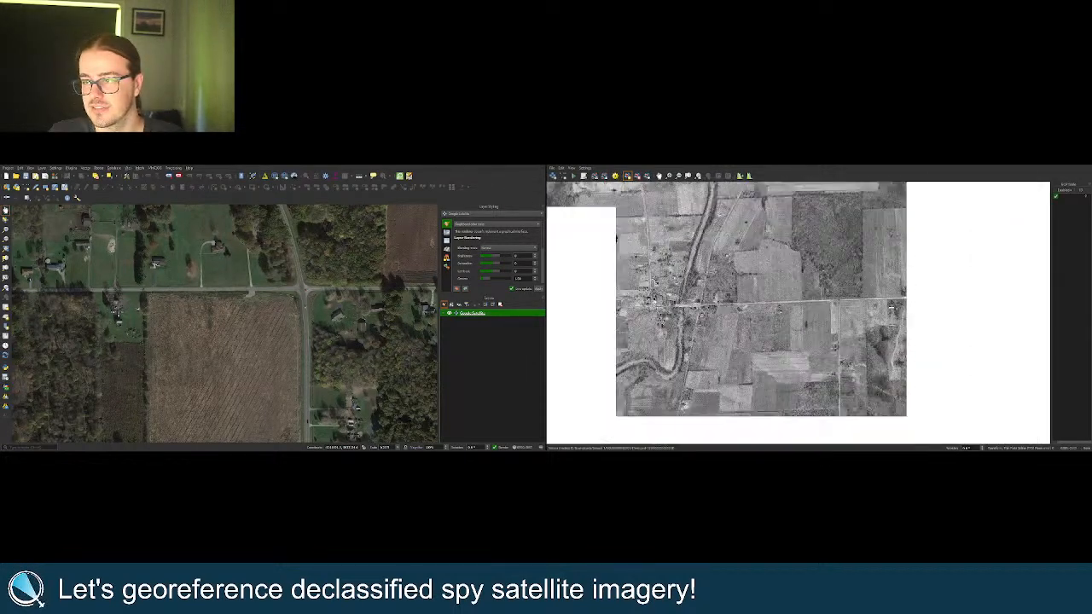
pyautogui.scroll(5, 730, 292)
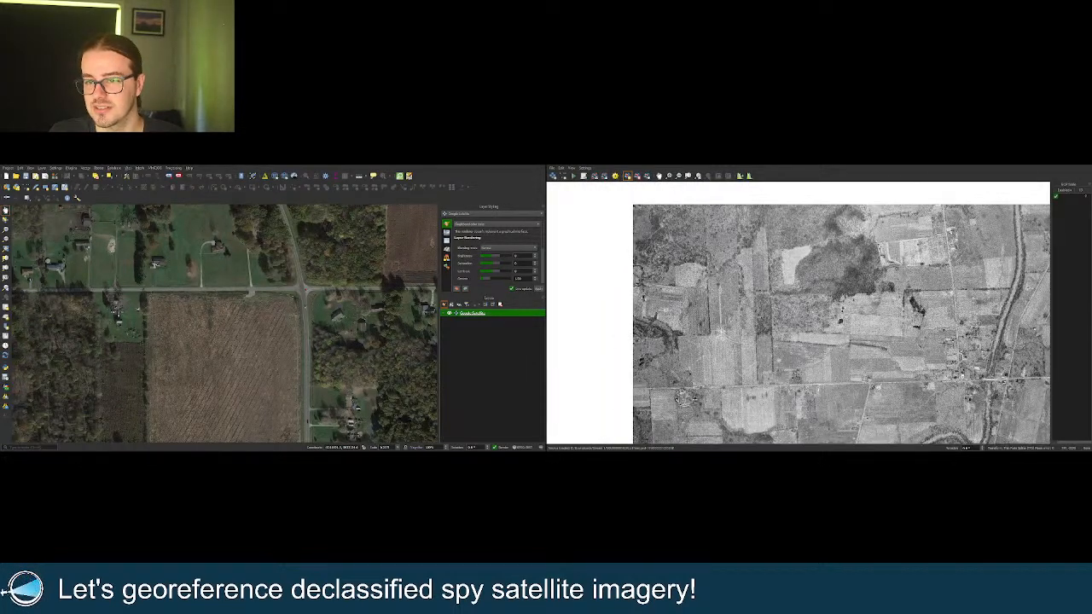
pyautogui.scroll(-3, 237, 355)
# Zoom both views onto the farm and place the second control point there.
pyautogui.scroll(3, 311, 321)
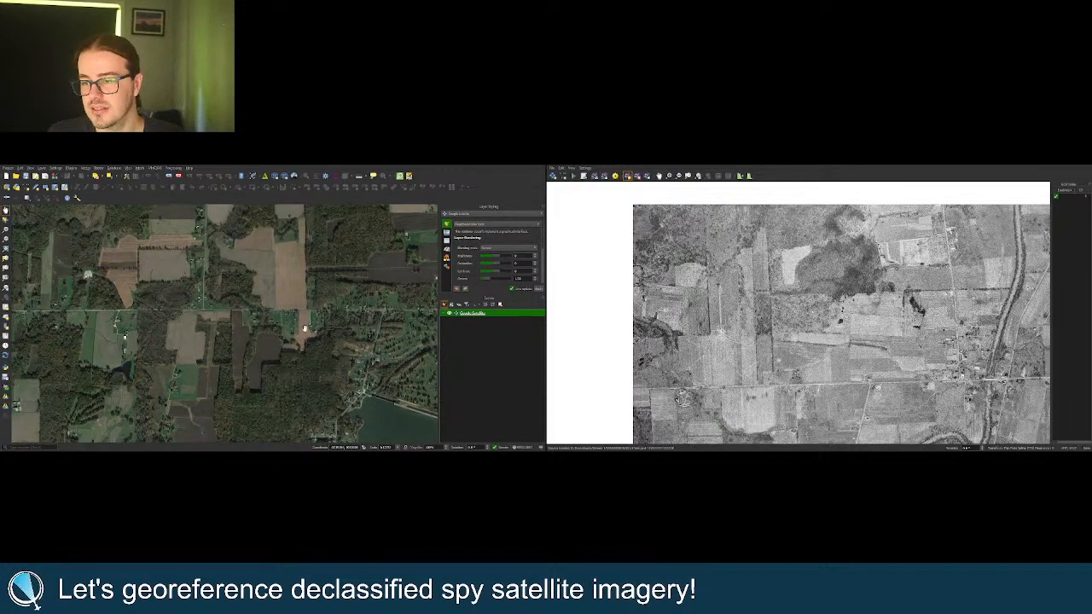
pyautogui.moveTo(304, 331); pyautogui.dragTo(275, 305)
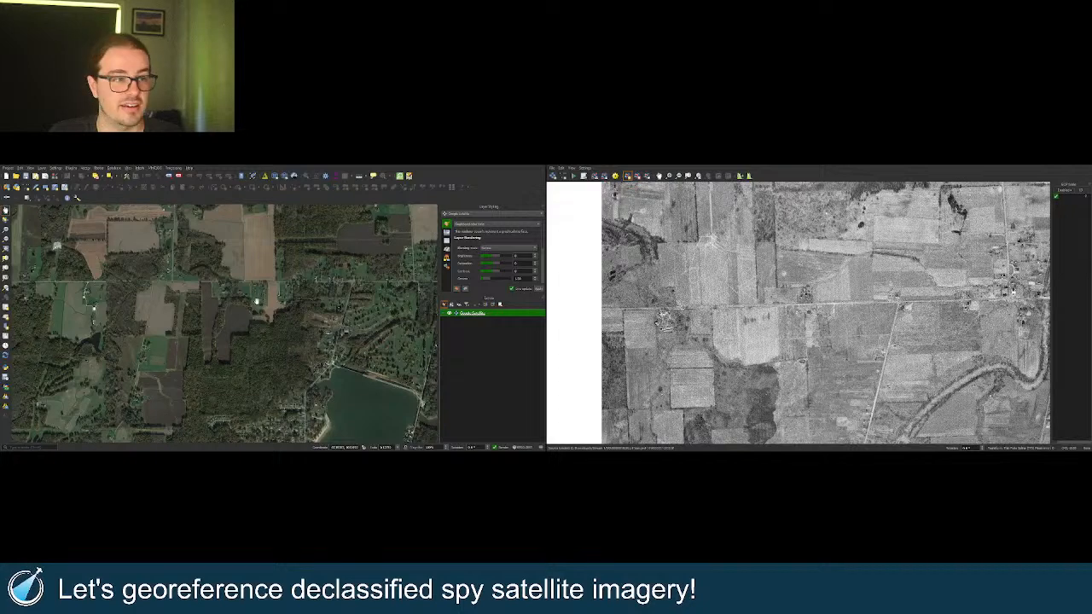
pyautogui.scroll(1, 256, 301)
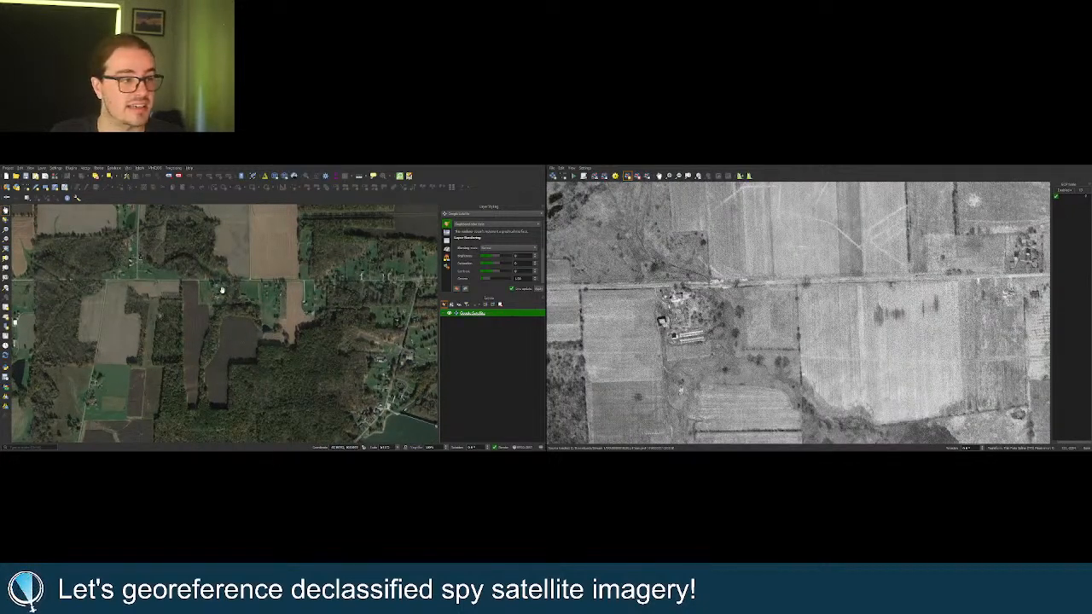
pyautogui.scroll(1, 221, 291)
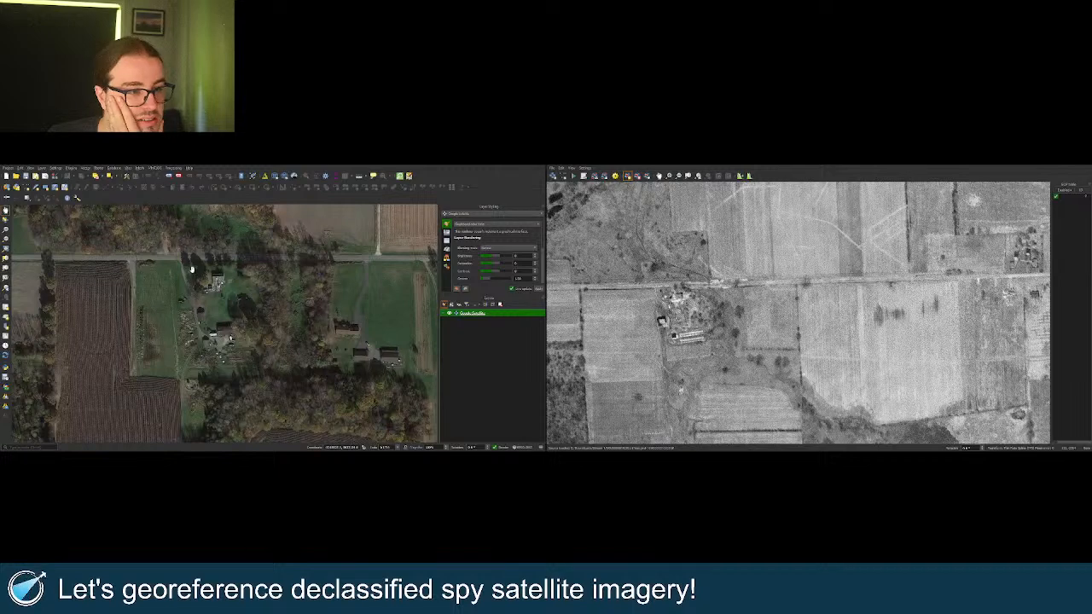
pyautogui.scroll(2, 639, 290)
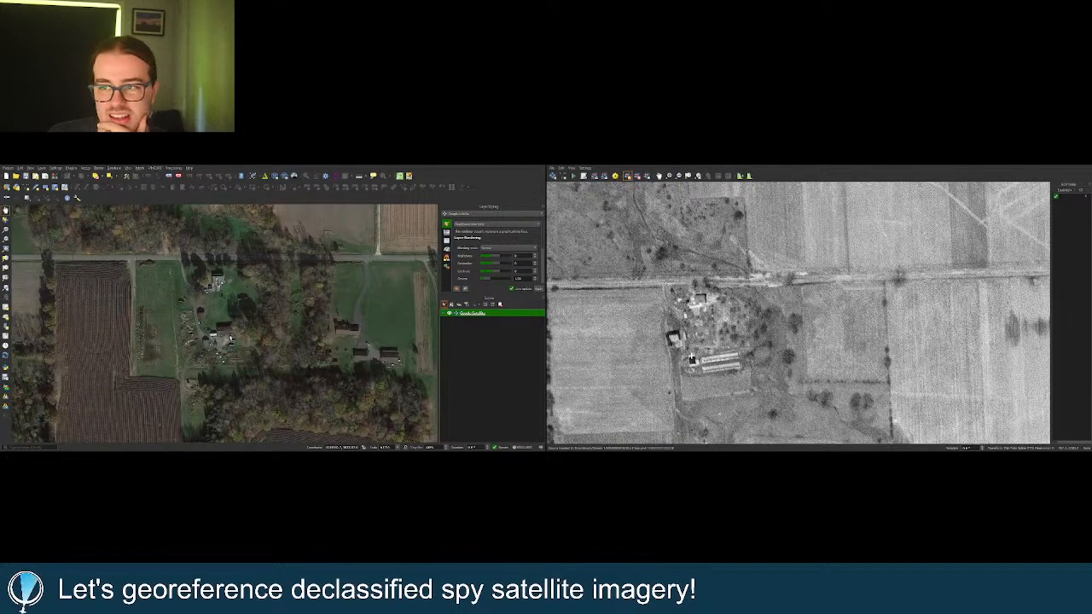
pyautogui.scroll(-1, 243, 329)
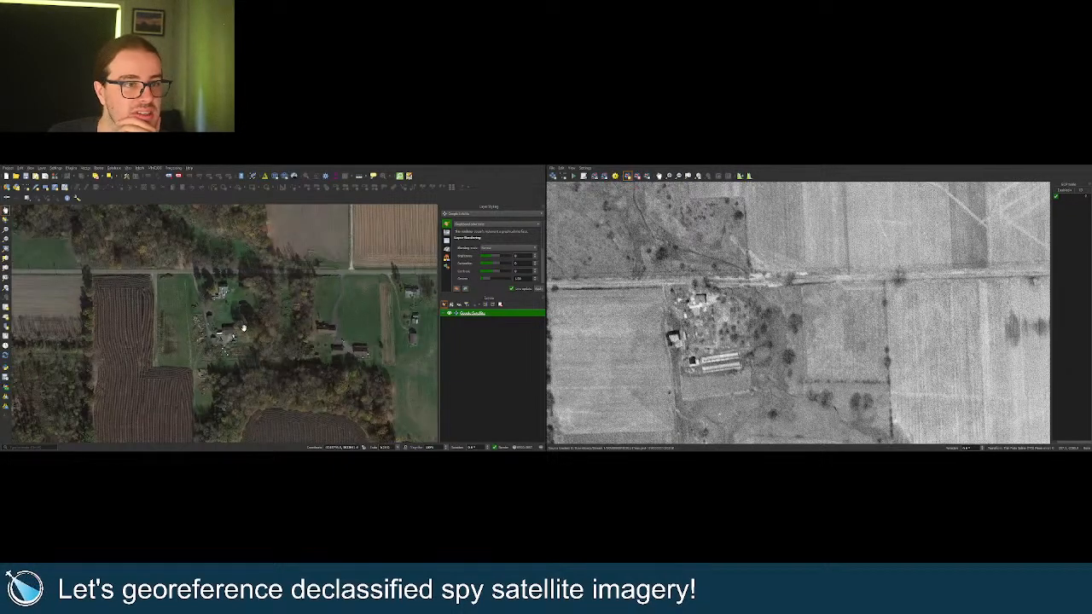
pyautogui.scroll(-2, 304, 324)
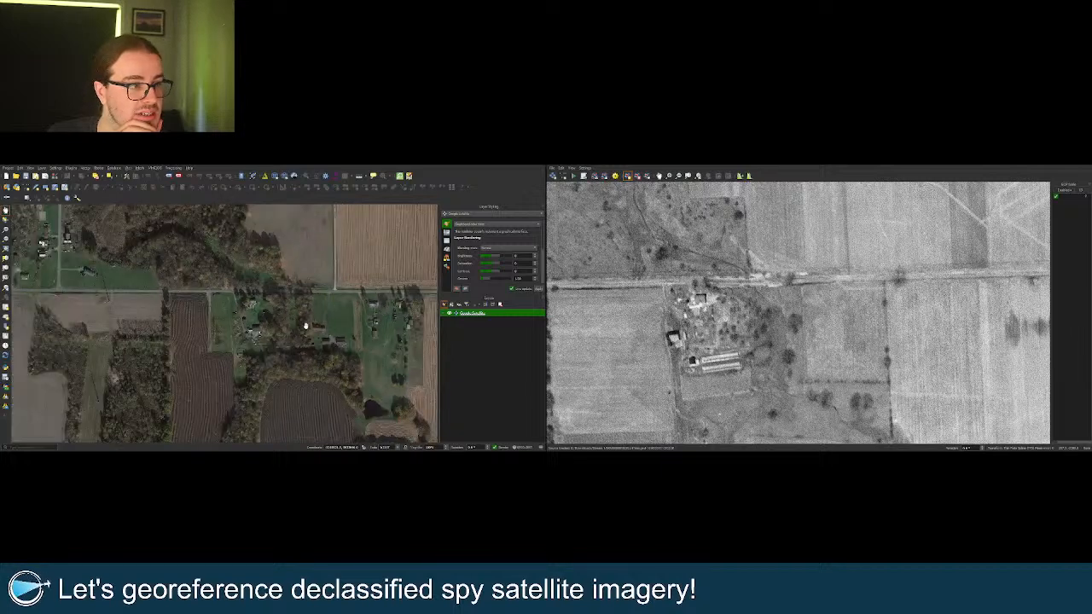
pyautogui.scroll(-1, 968, 321)
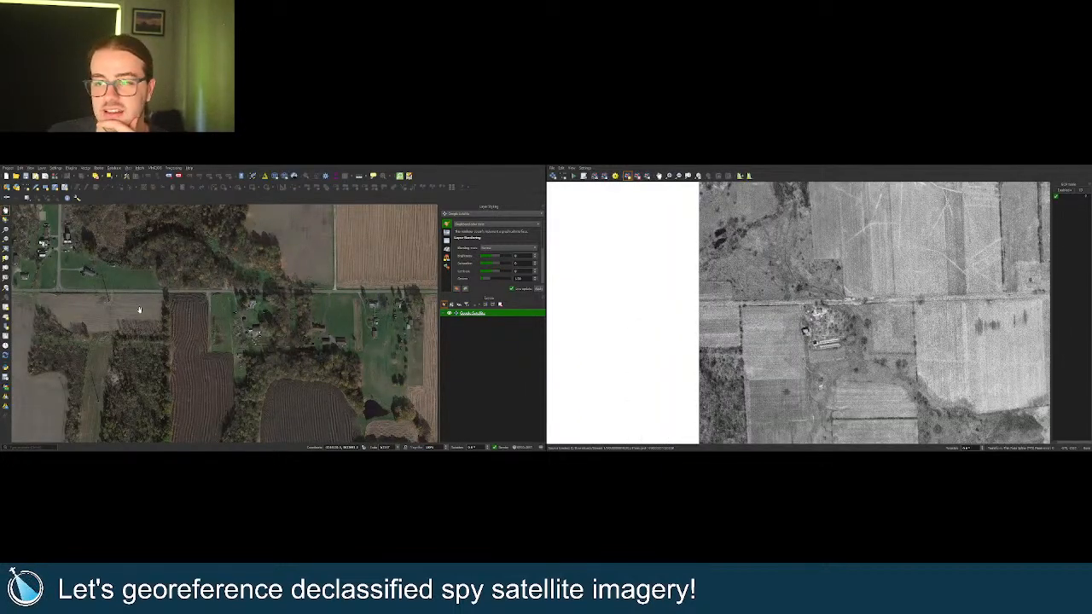
pyautogui.scroll(2, 213, 288)
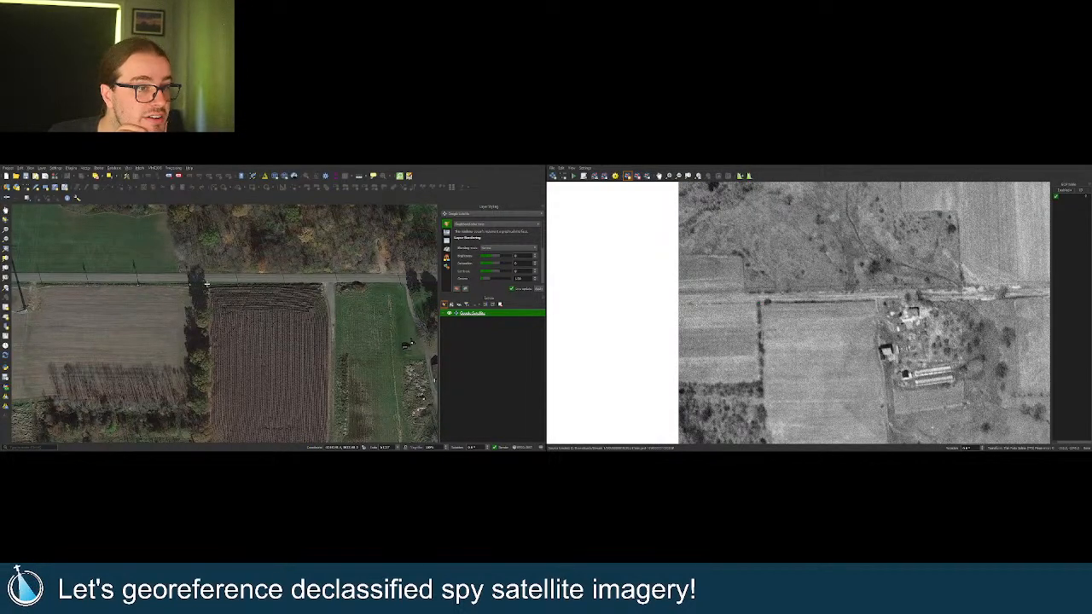
pyautogui.click(676, 314)
pyautogui.scroll(-4, 723, 255)
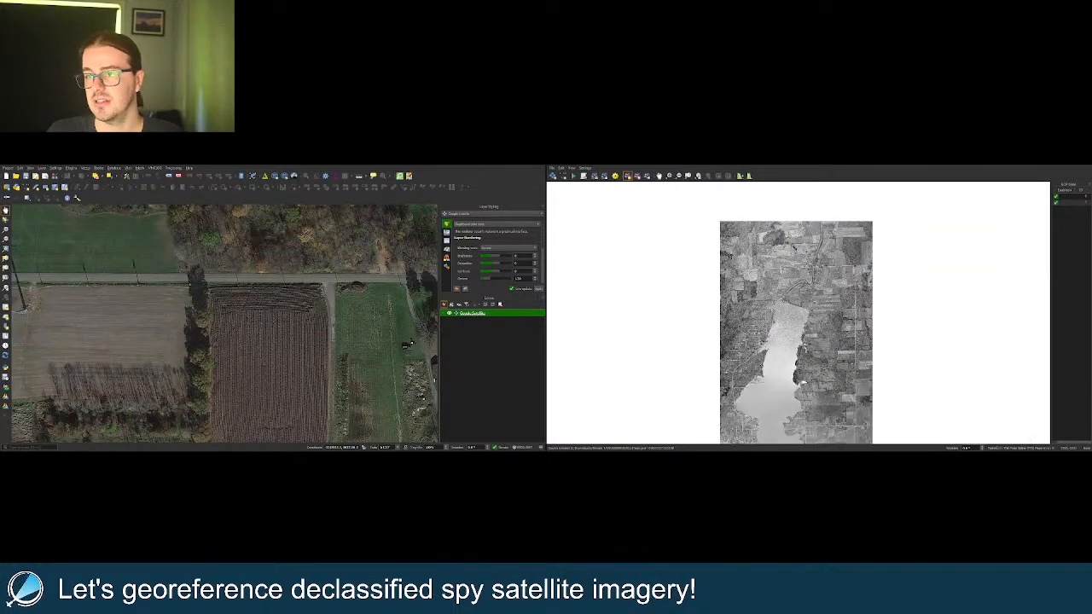
# Zoom out and pan both views over the wider farmland around the lake.
pyautogui.scroll(5, 795, 218)
pyautogui.scroll(-4, 218, 333)
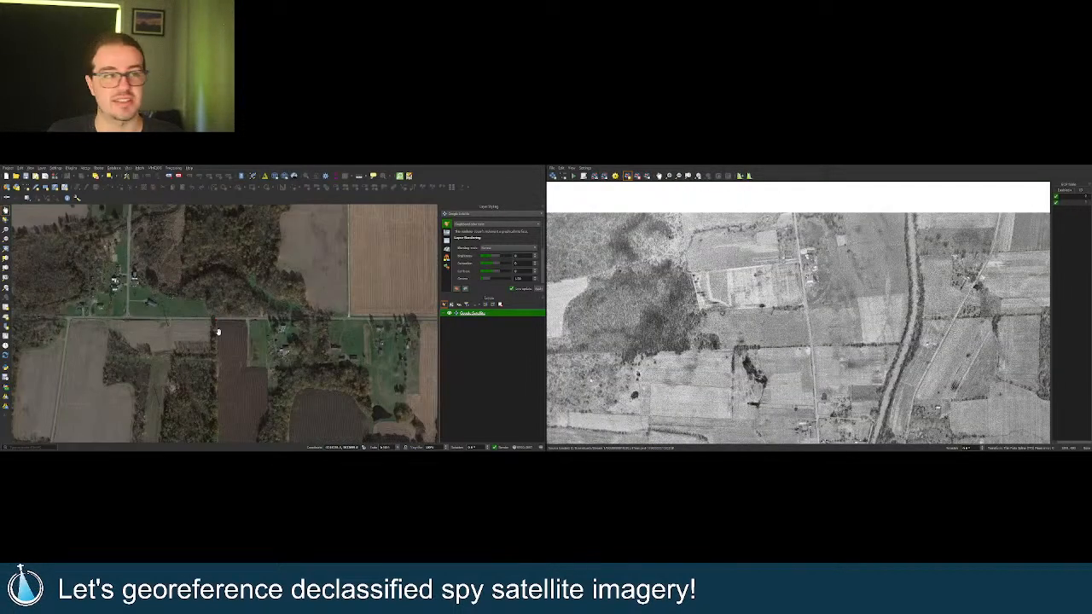
pyautogui.scroll(-1, 205, 349)
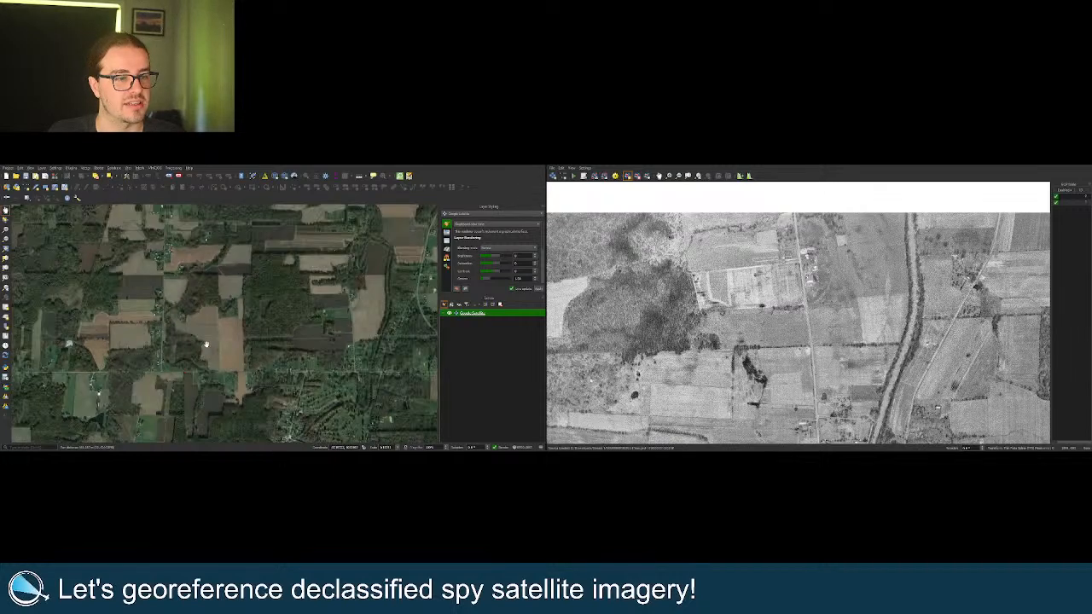
pyautogui.moveTo(278, 361); pyautogui.dragTo(230, 320)
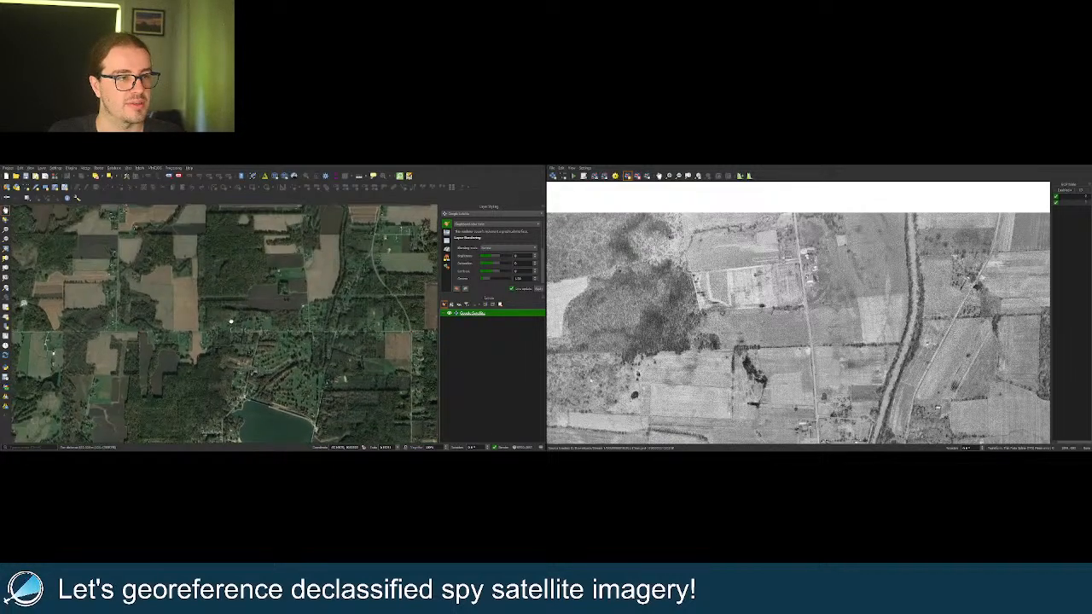
pyautogui.scroll(3, 312, 287)
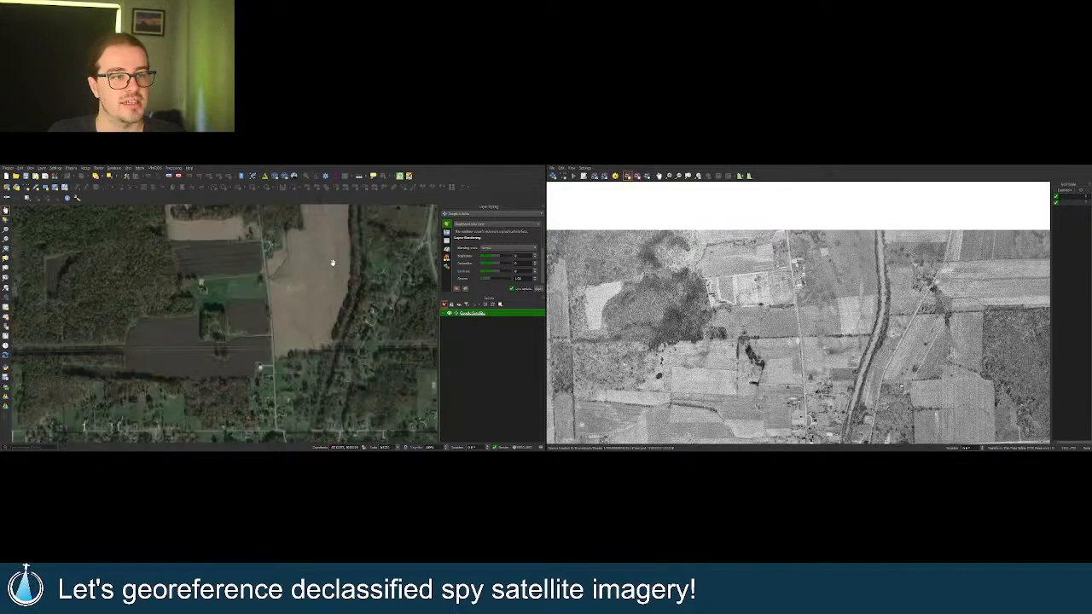
pyautogui.scroll(2, 305, 261)
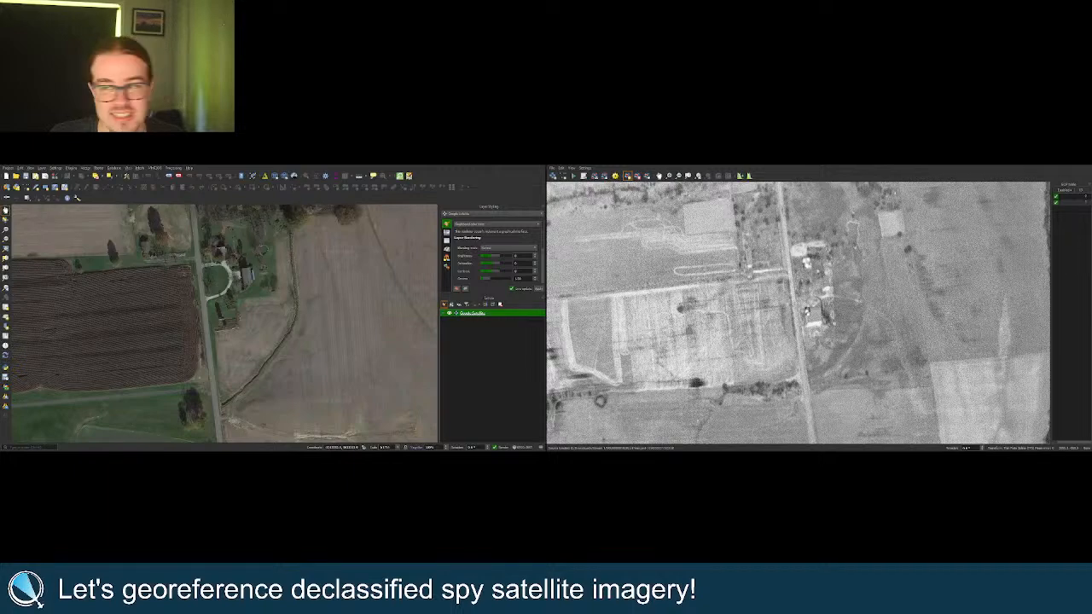
pyautogui.scroll(2, 817, 320)
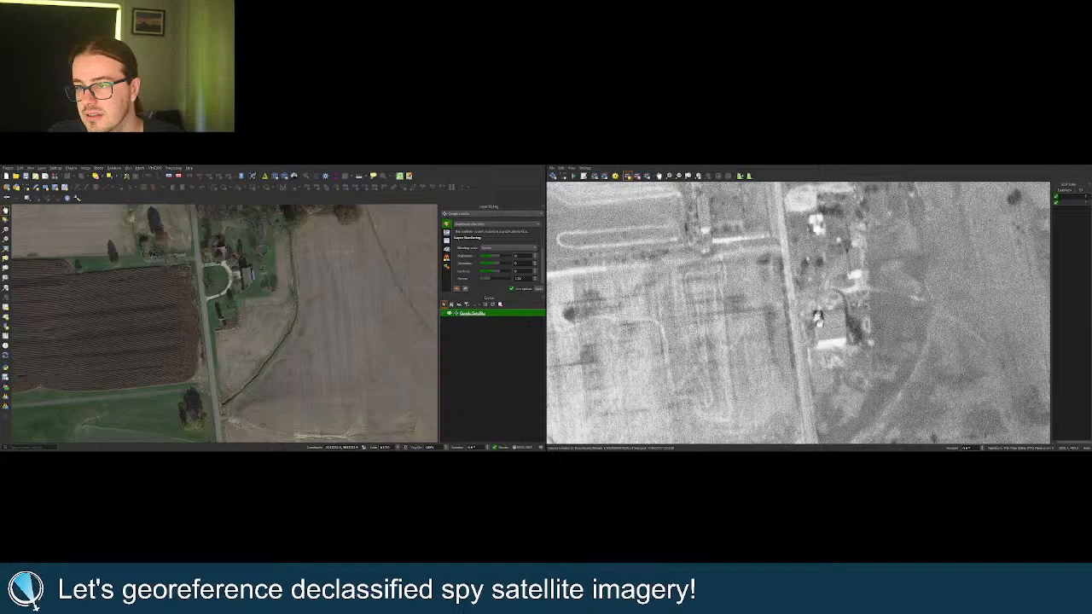
pyautogui.scroll(-2, 814, 320)
pyautogui.scroll(3, 194, 301)
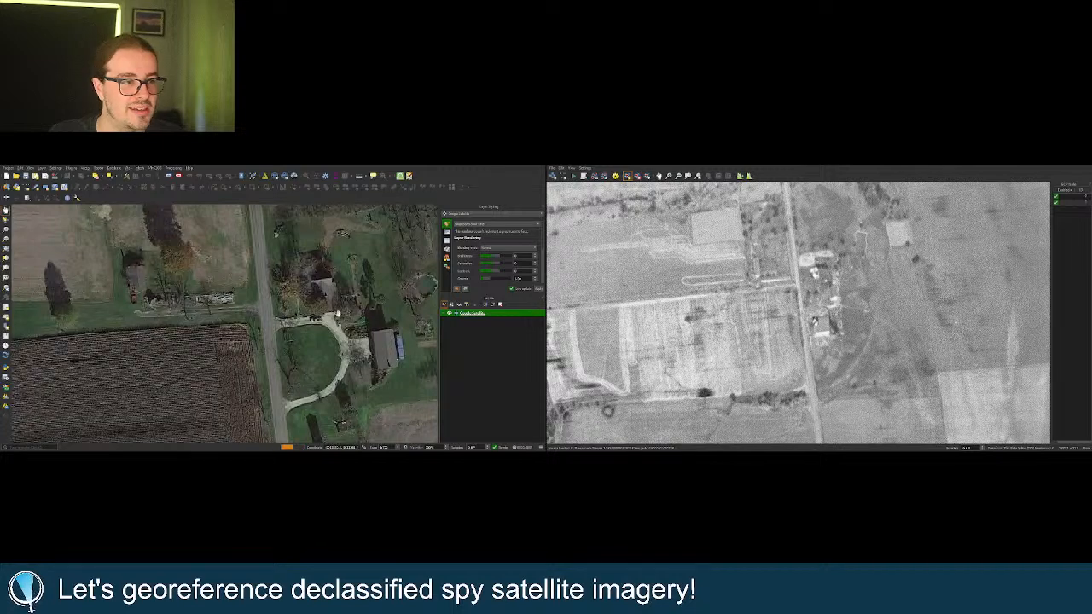
pyautogui.scroll(-4, 368, 300)
pyautogui.scroll(-6, 851, 256)
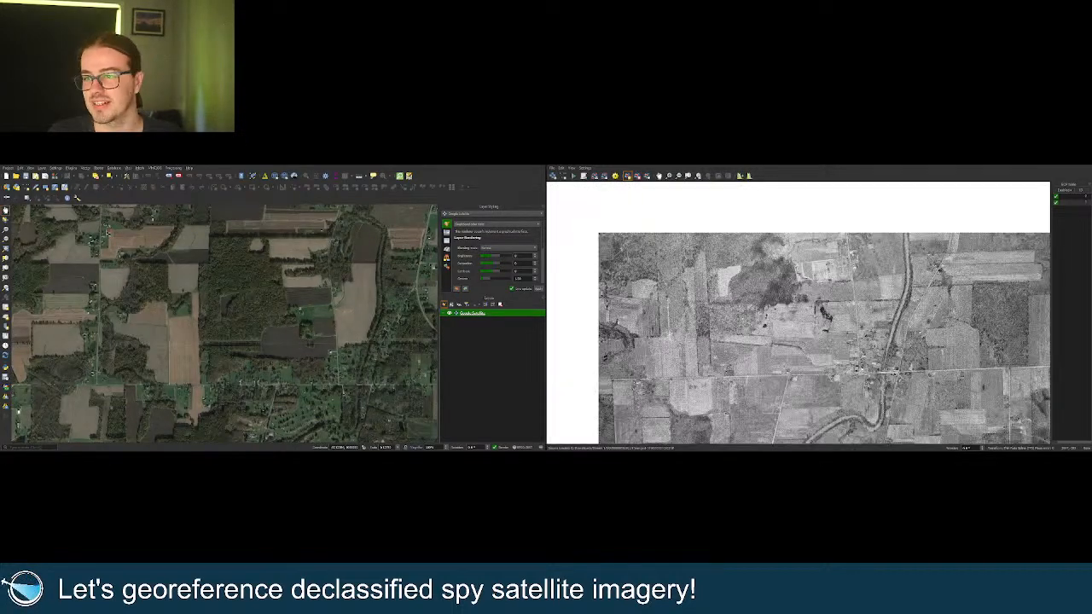
# Pan and zoom the satellite map toward Lake Milton's south shore.
pyautogui.scroll(5, 851, 257)
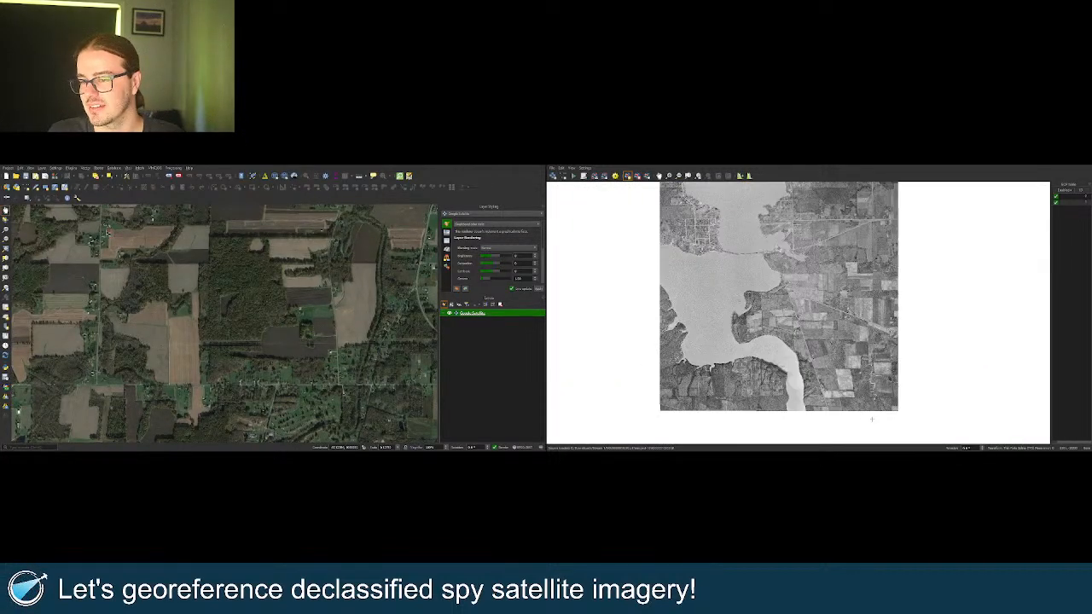
pyautogui.scroll(-5, 255, 263)
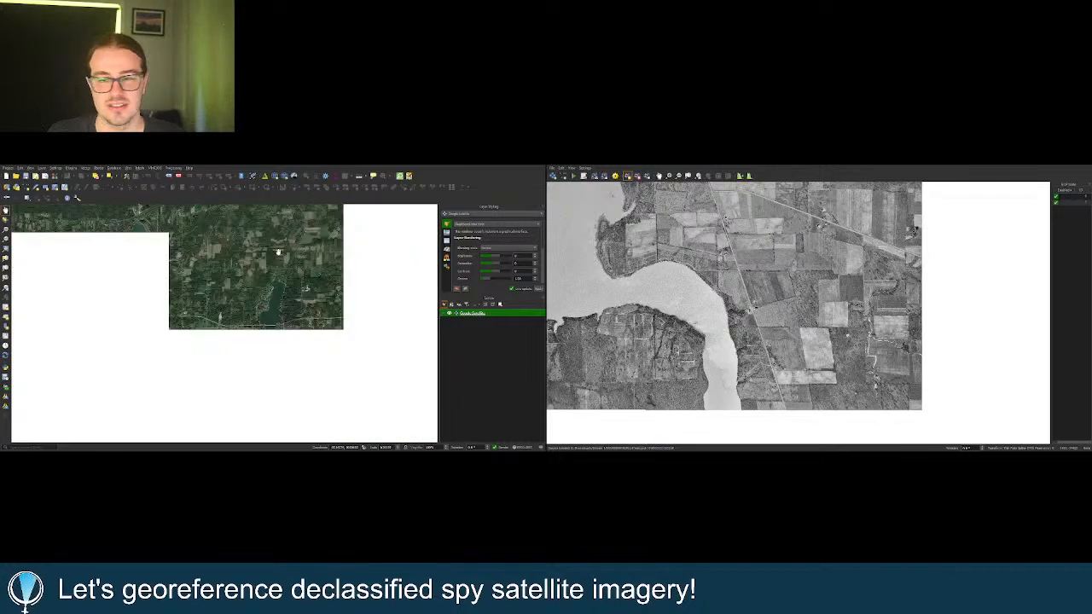
pyautogui.scroll(4, 283, 271)
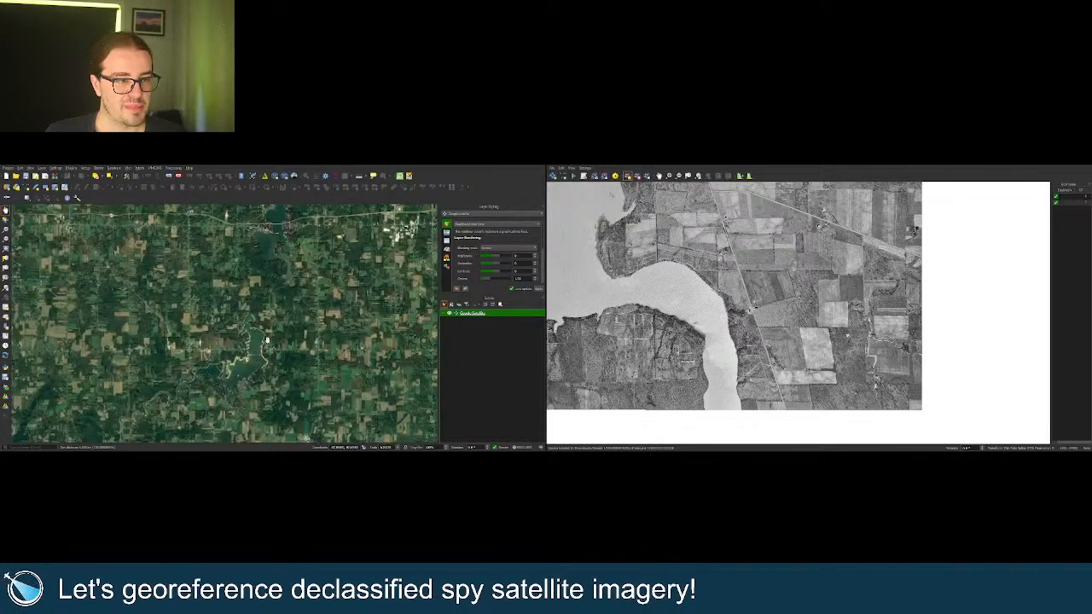
pyautogui.scroll(2, 310, 246)
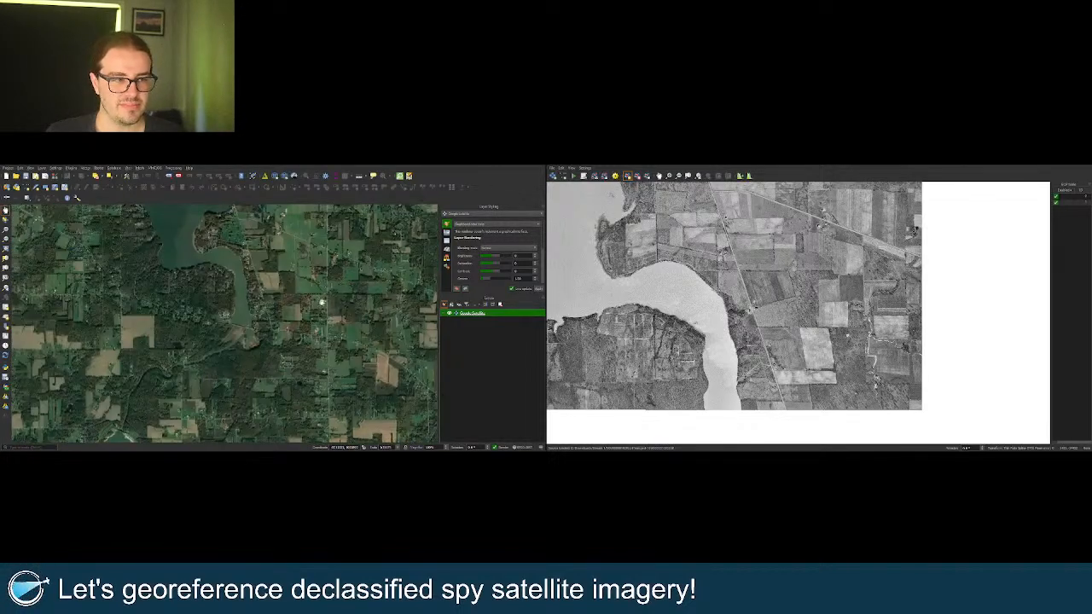
pyautogui.scroll(-4, 859, 317)
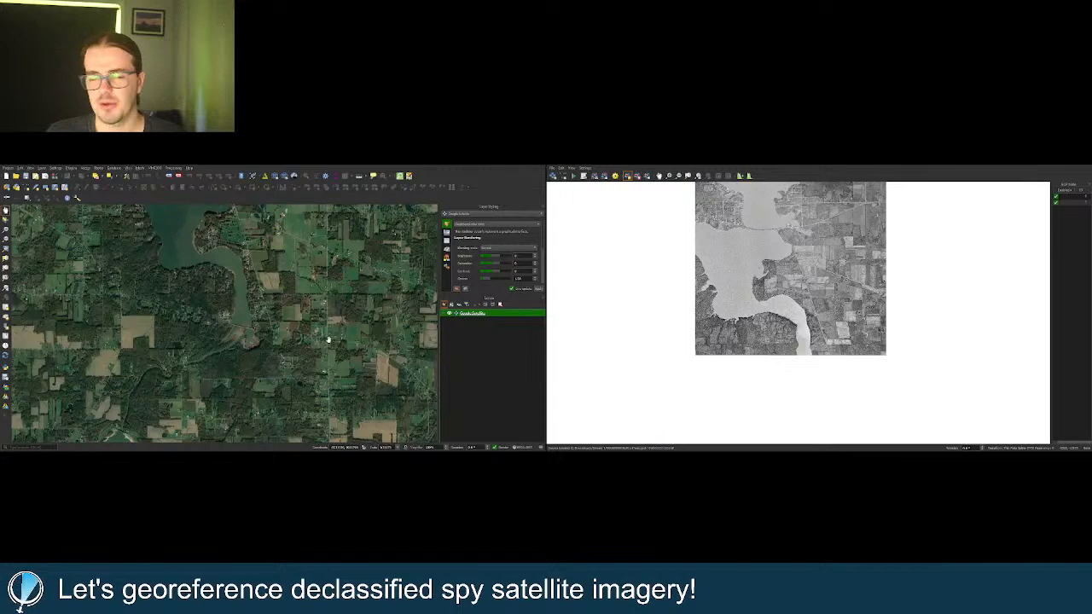
pyautogui.moveTo(302, 330); pyautogui.dragTo(286, 351)
pyautogui.scroll(2, 294, 339)
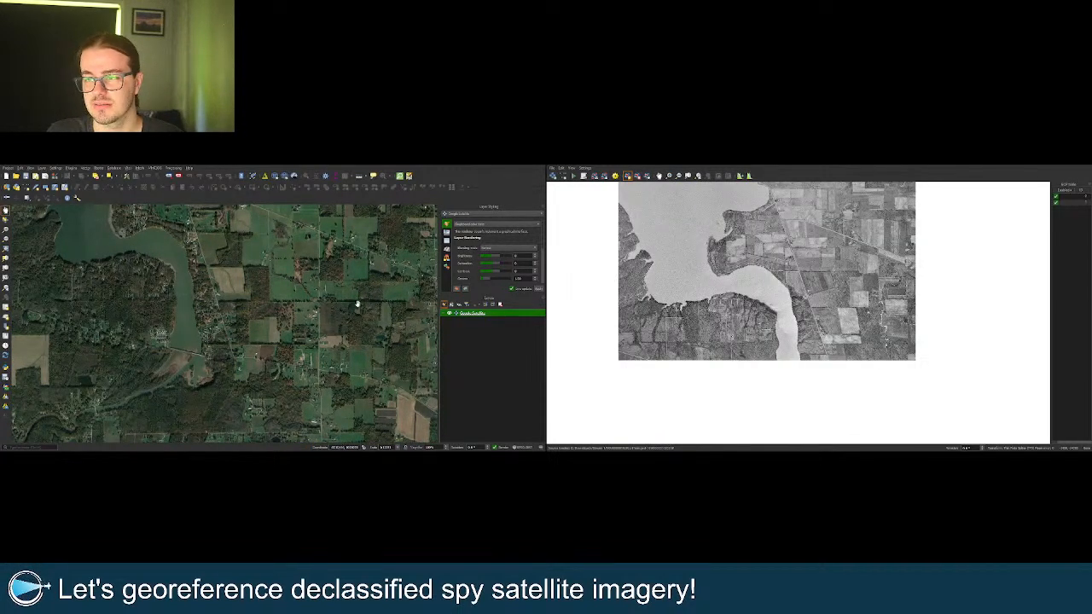
pyautogui.moveTo(297, 315); pyautogui.dragTo(300, 340)
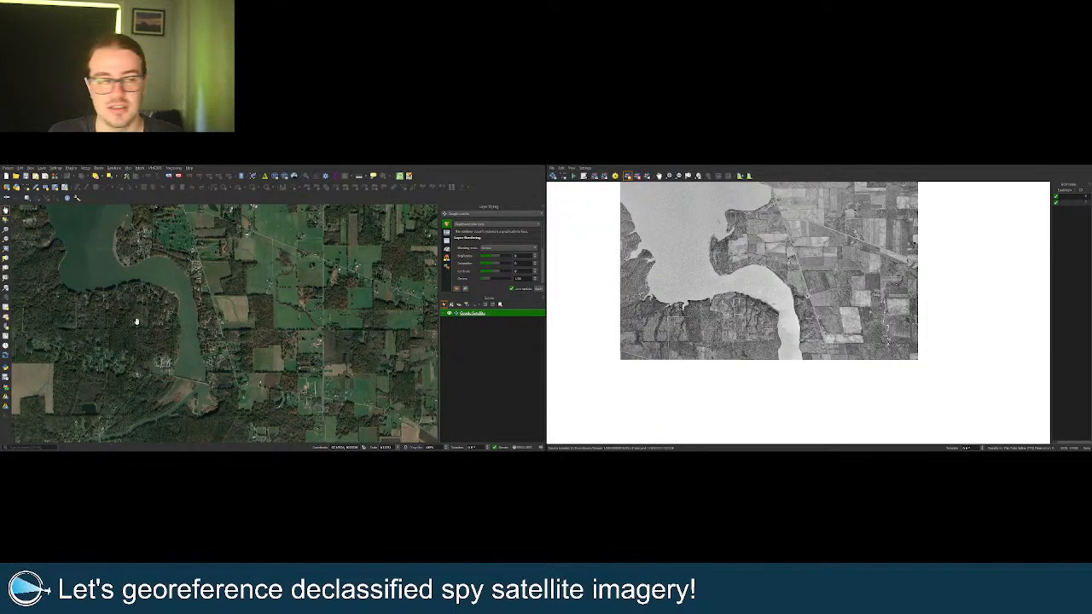
# Centre on the south-shore houses and confirm the third control point there.
pyautogui.scroll(4, 136, 321)
pyautogui.moveTo(137, 319); pyautogui.dragTo(183, 293)
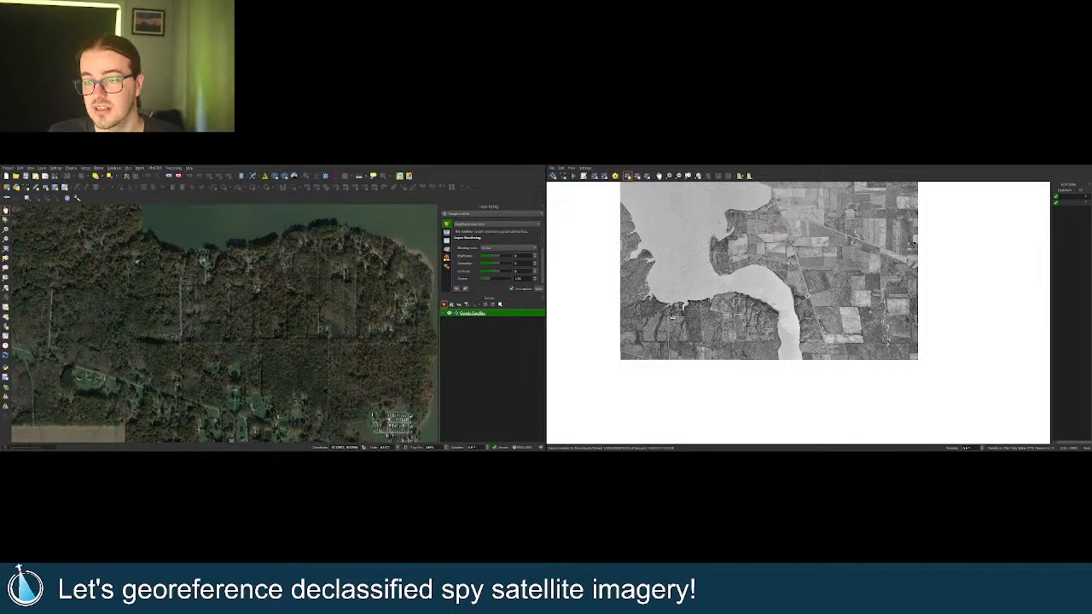
pyautogui.scroll(2, 203, 270)
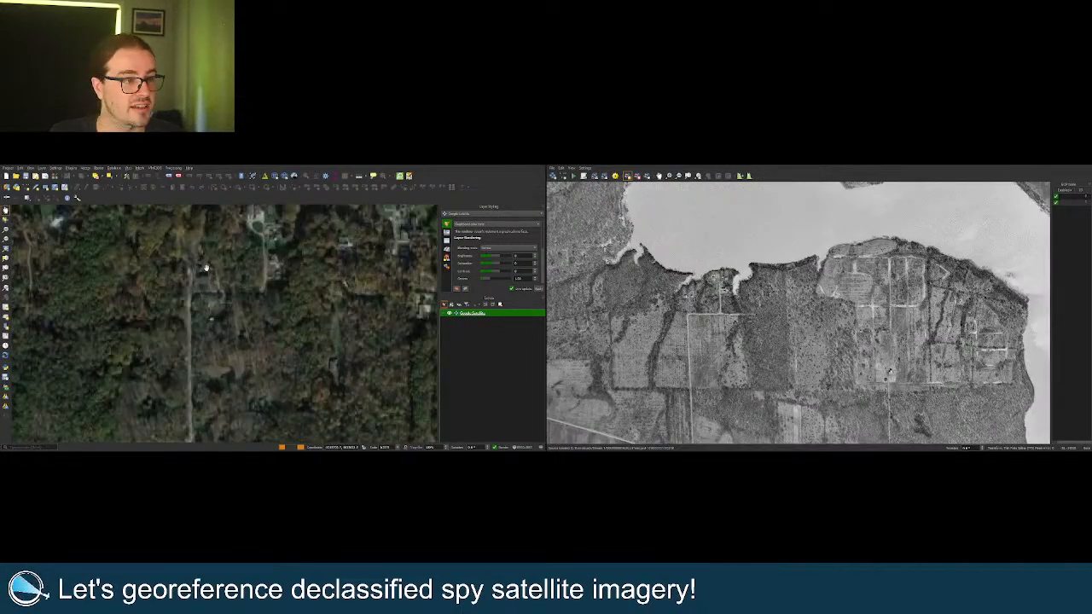
pyautogui.moveTo(262, 231); pyautogui.dragTo(248, 290)
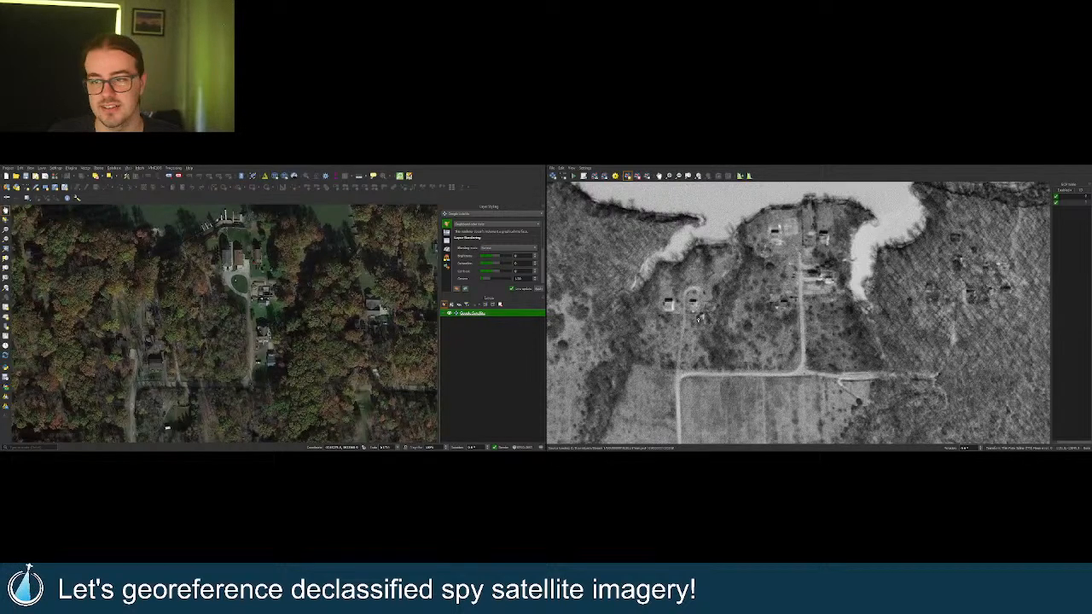
pyautogui.press('Return')
pyautogui.scroll(-3, 618, 345)
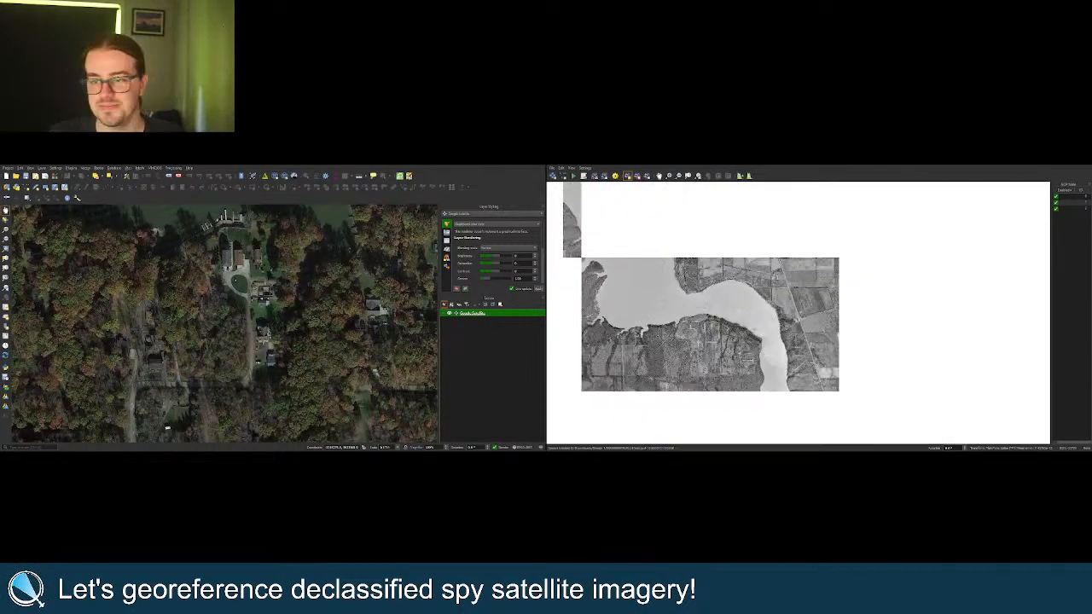
# Align the satellite map with the scan's lakeshore road and fields, then link both views.
pyautogui.scroll(3, 841, 368)
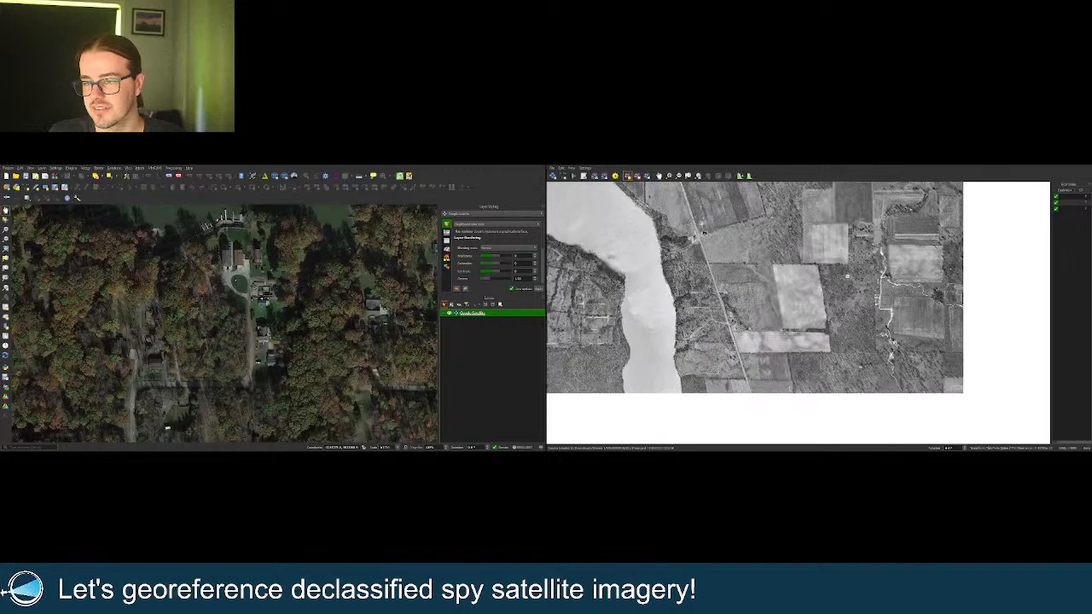
pyautogui.scroll(-3, 117, 304)
pyautogui.scroll(-3, 127, 305)
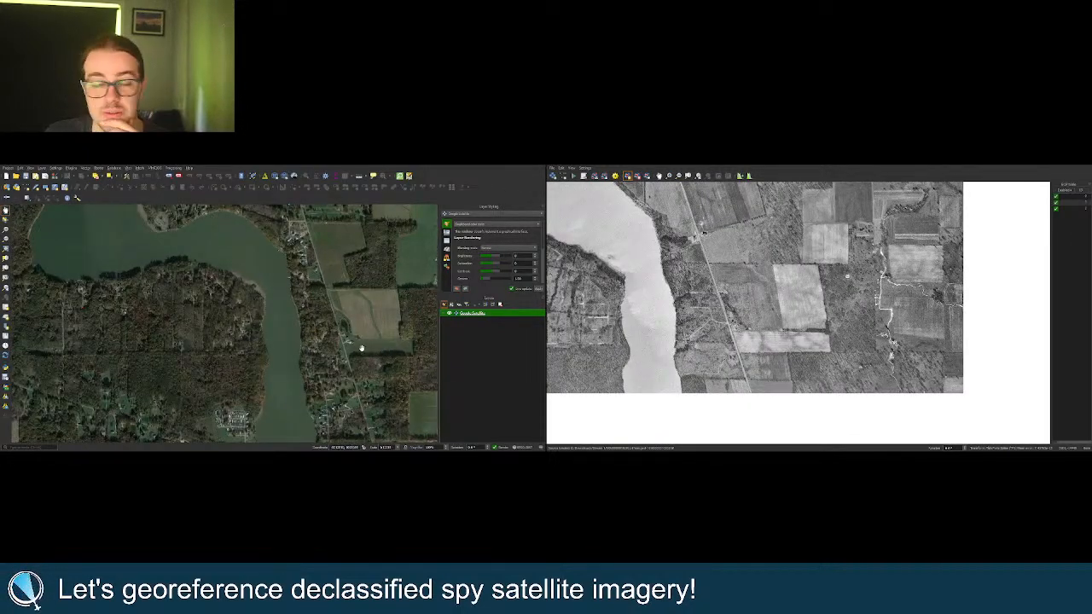
pyautogui.scroll(2, 358, 348)
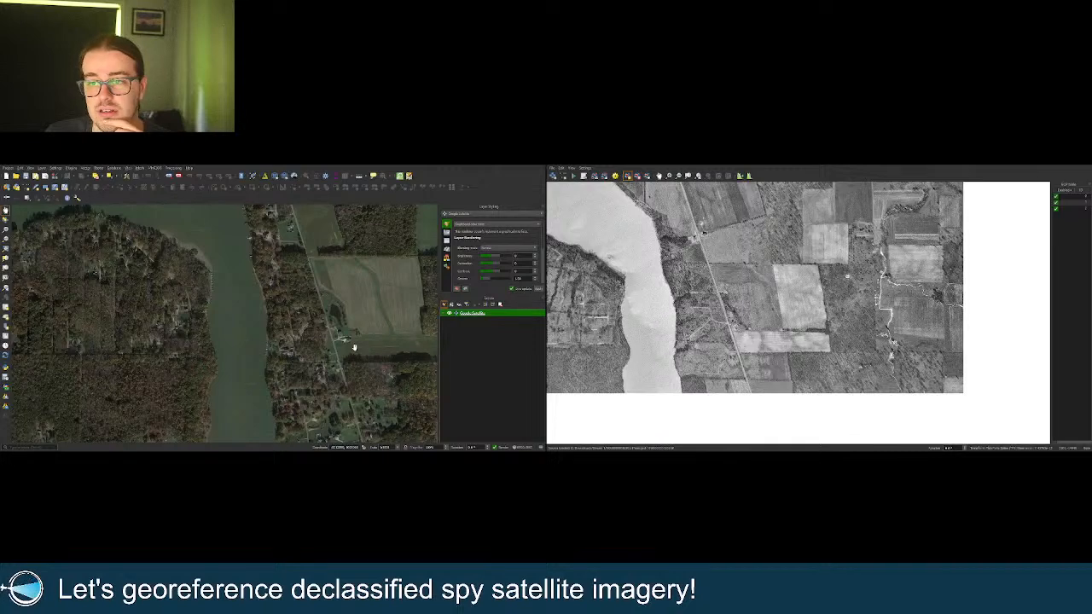
pyautogui.moveTo(354, 348); pyautogui.dragTo(264, 317)
pyautogui.scroll(-2, 314, 322)
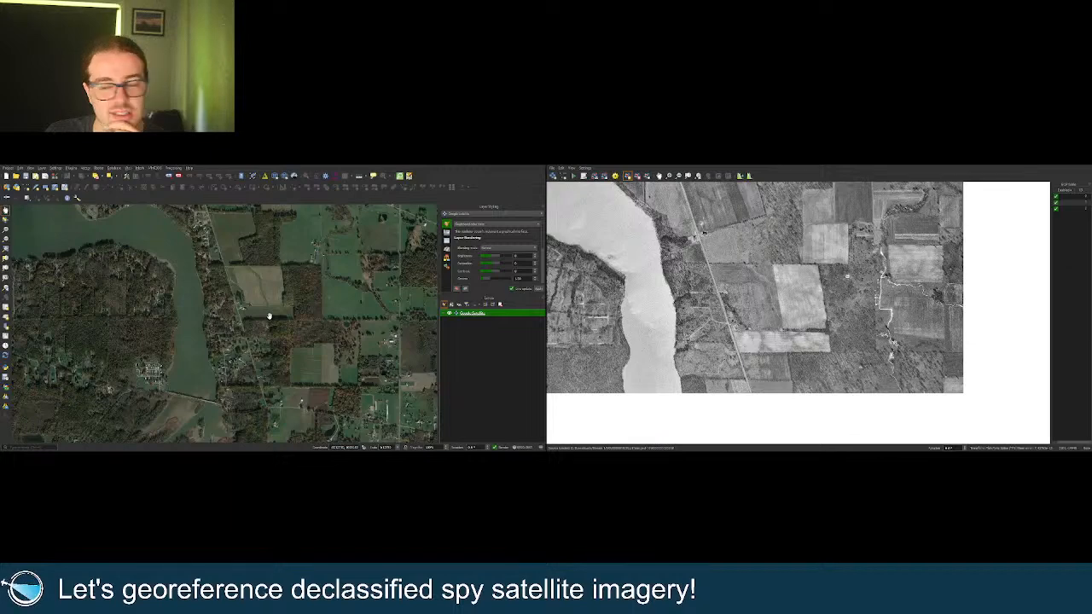
pyautogui.scroll(2, 208, 282)
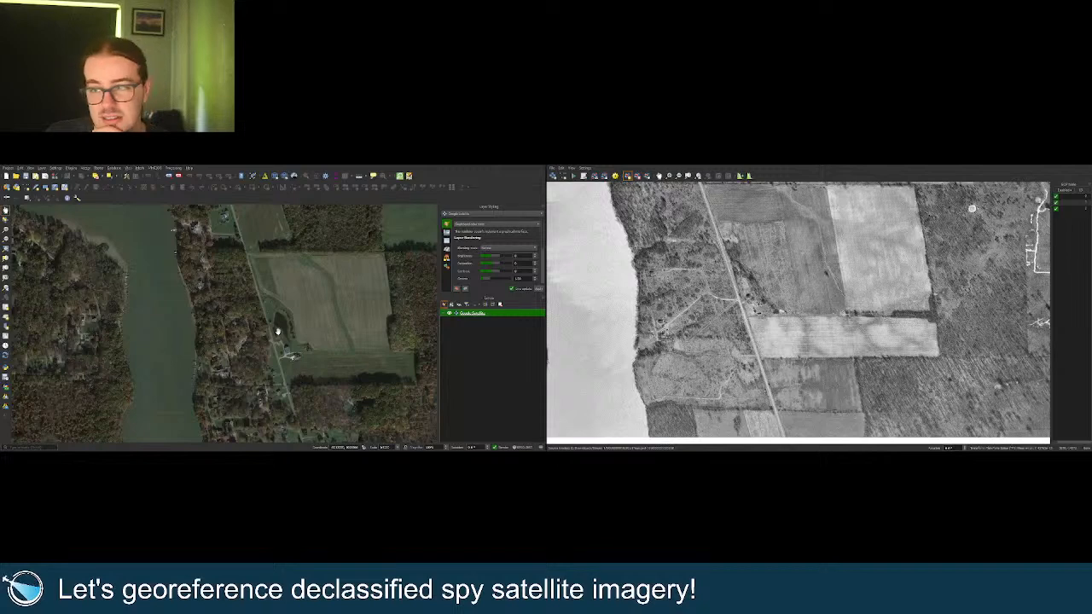
pyautogui.scroll(2, 273, 333)
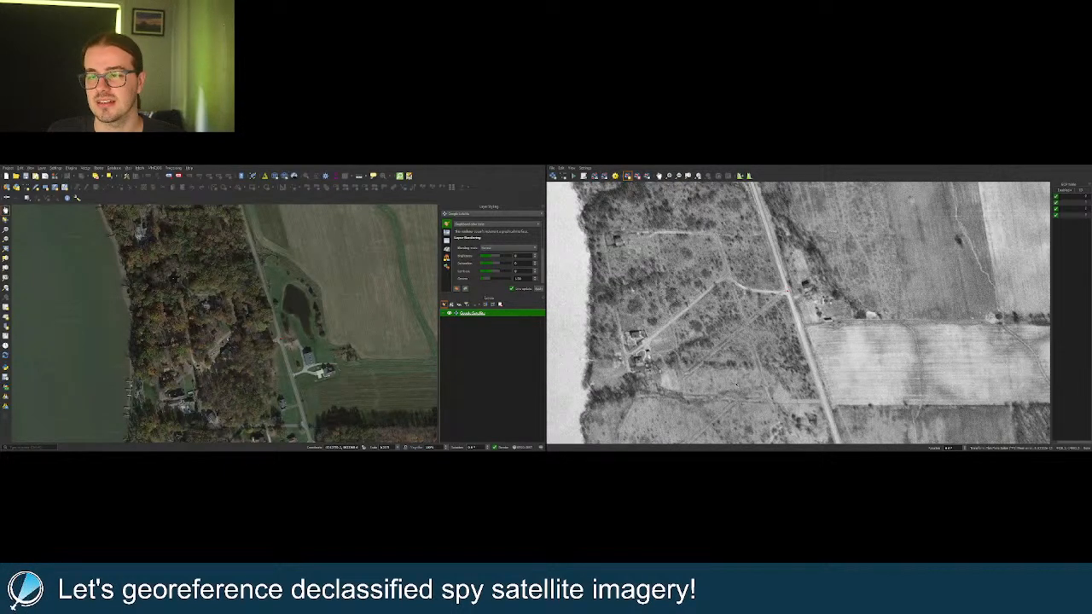
pyautogui.click(717, 175)
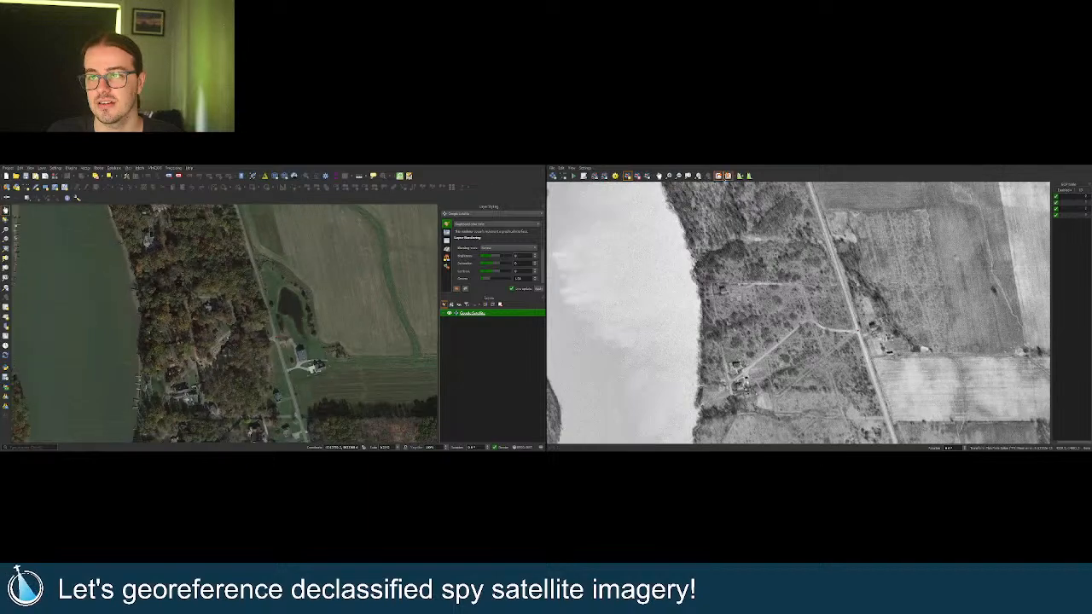
# Zoom in and out on the linked views around the lakeshore town to compare alignment.
pyautogui.scroll(-4, 861, 353)
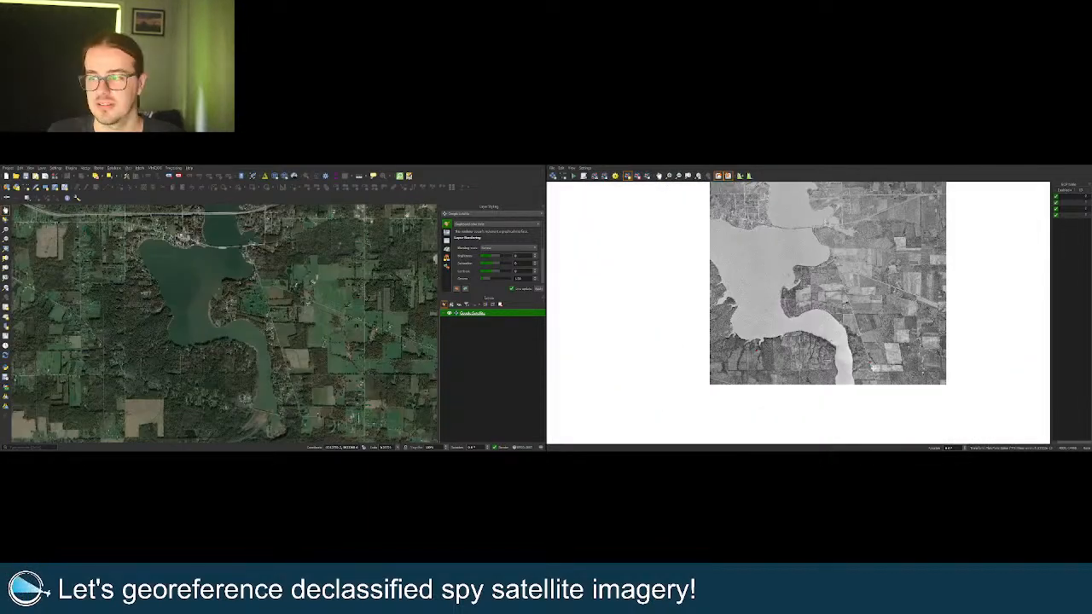
pyautogui.scroll(4, 844, 276)
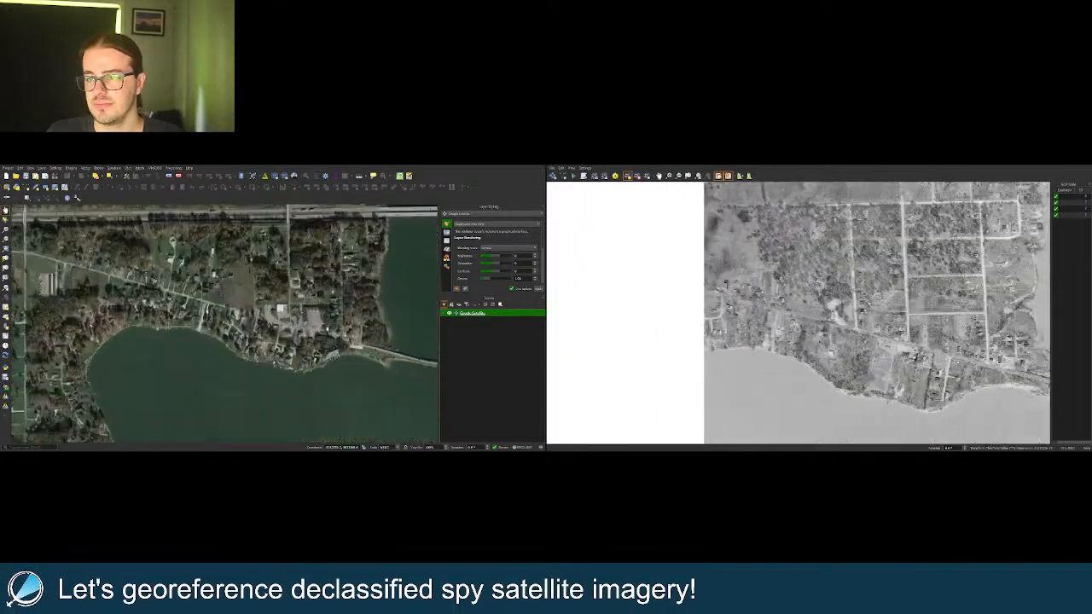
pyautogui.scroll(-4, 862, 311)
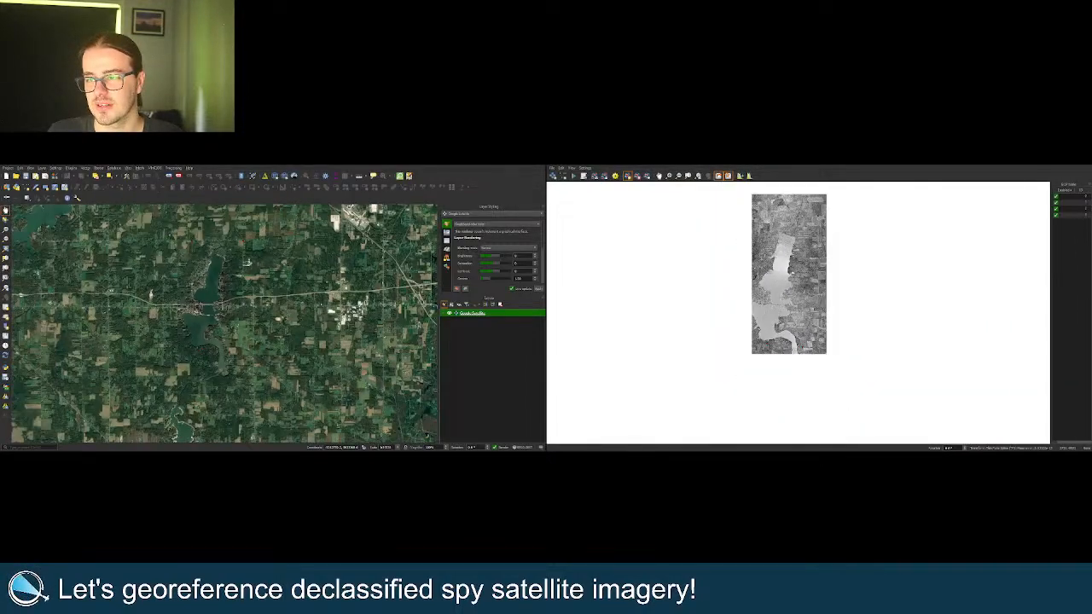
pyautogui.scroll(2, 764, 251)
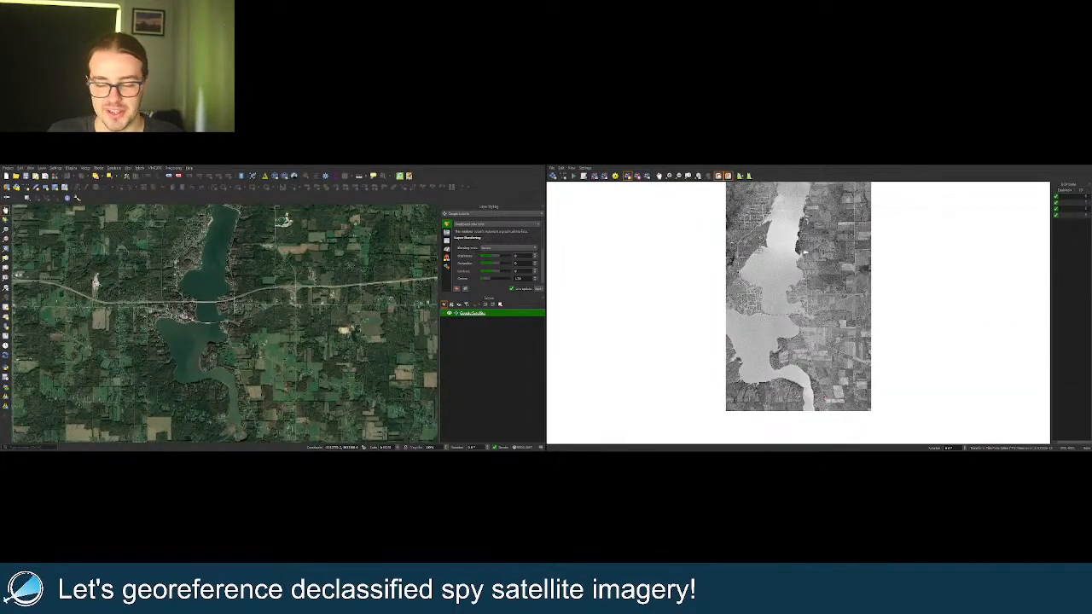
pyautogui.scroll(3, 725, 307)
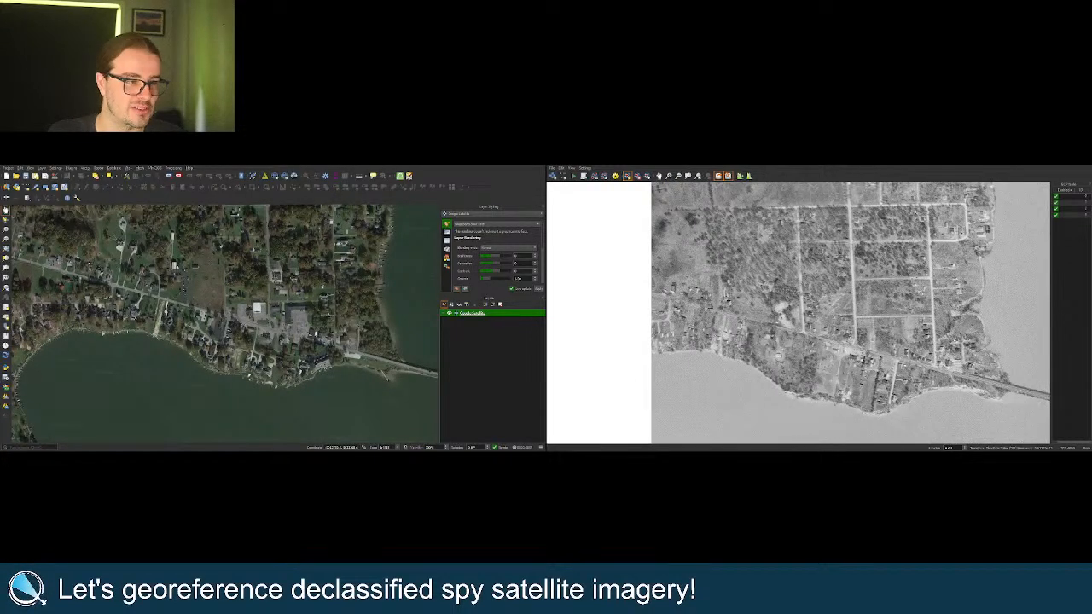
pyautogui.scroll(2, 725, 311)
pyautogui.scroll(2, 665, 301)
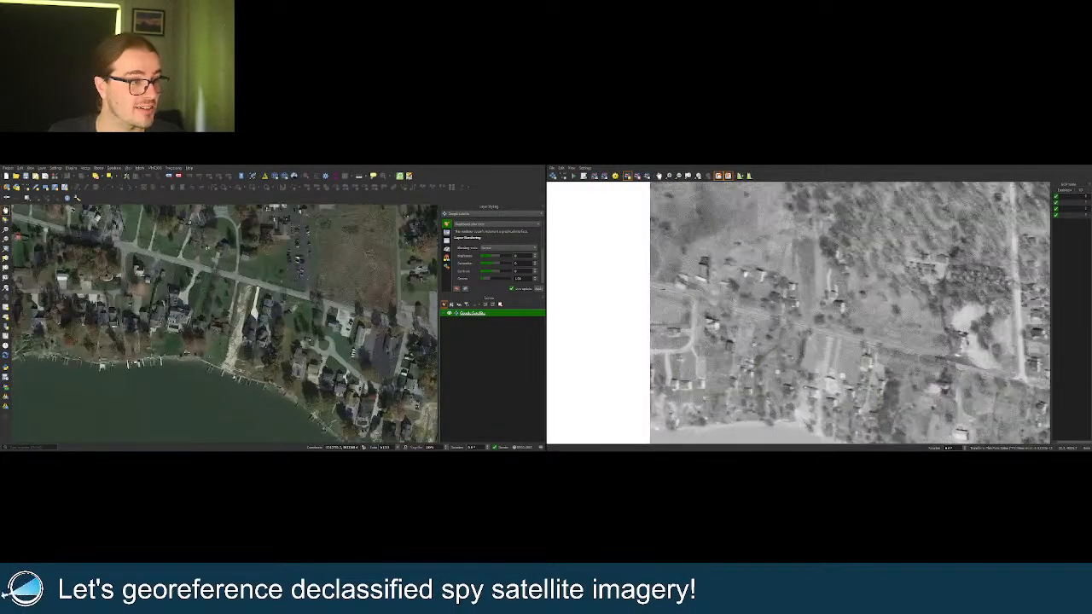
pyautogui.scroll(2, 709, 328)
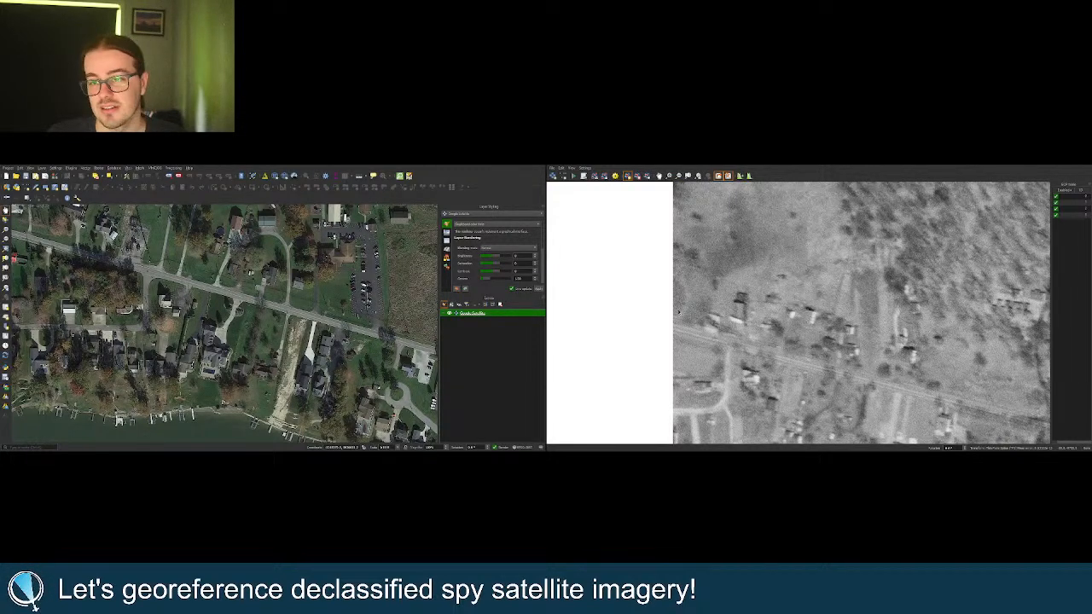
# Zoom around the bridge over the lake to confirm both views stay aligned.
pyautogui.scroll(-6, 679, 314)
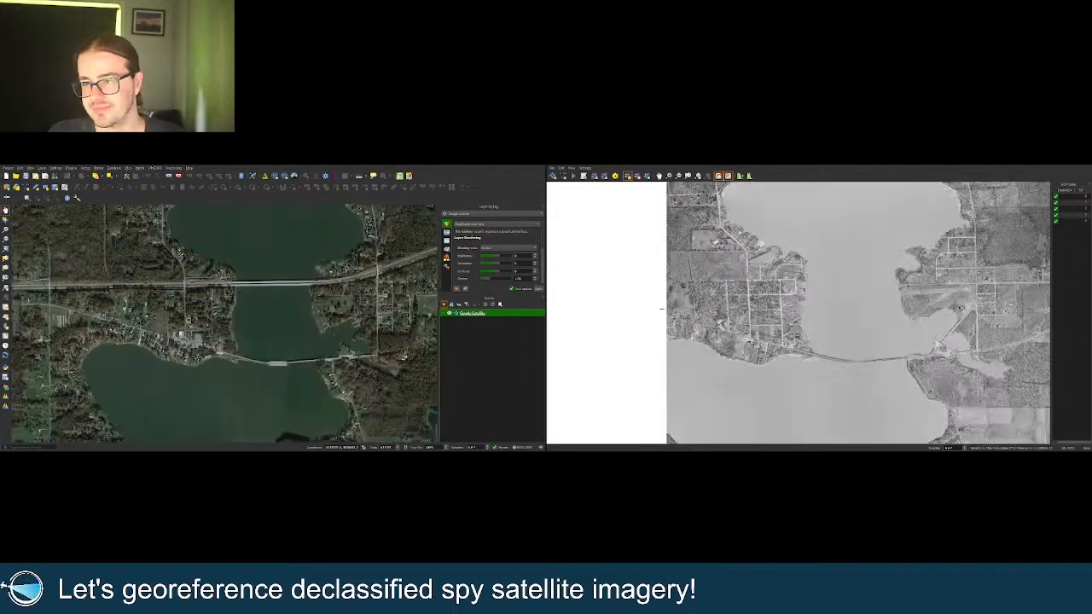
pyautogui.scroll(5, 402, 344)
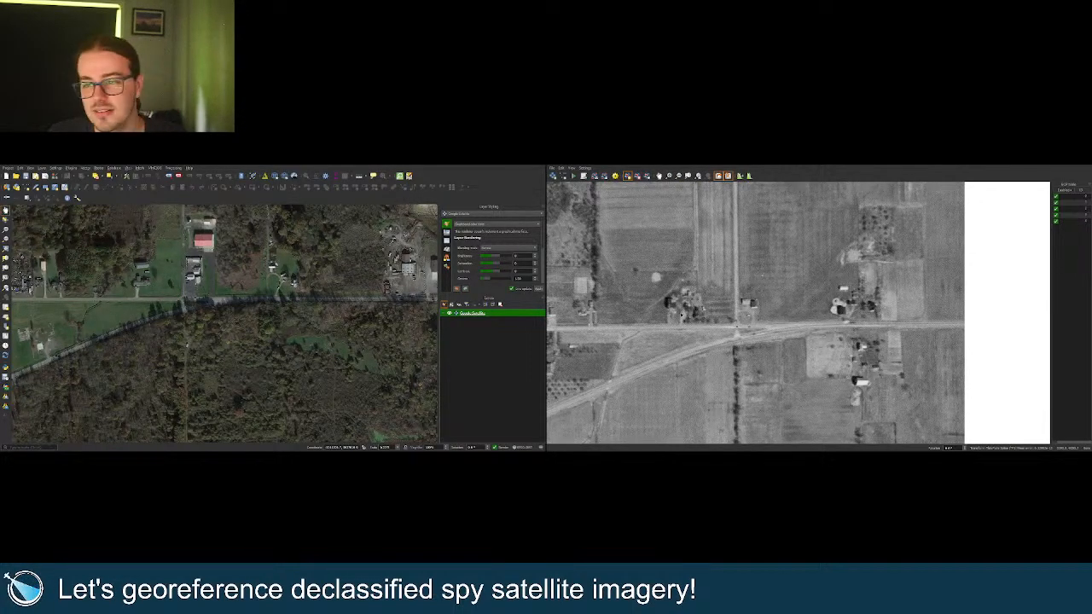
pyautogui.scroll(-5, 680, 315)
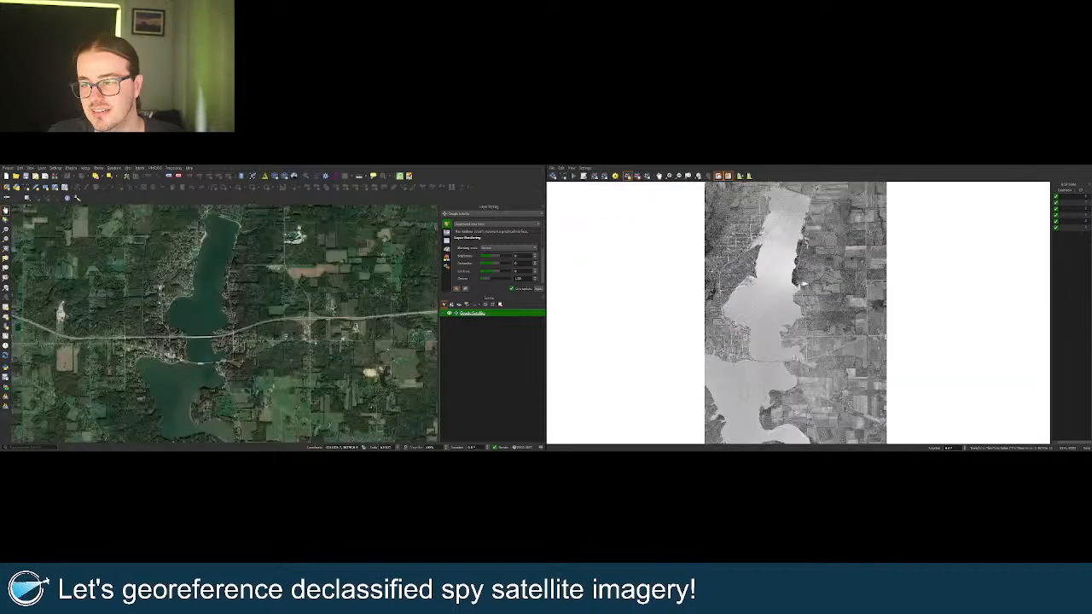
pyautogui.scroll(-2, 861, 315)
pyautogui.scroll(-2, 840, 340)
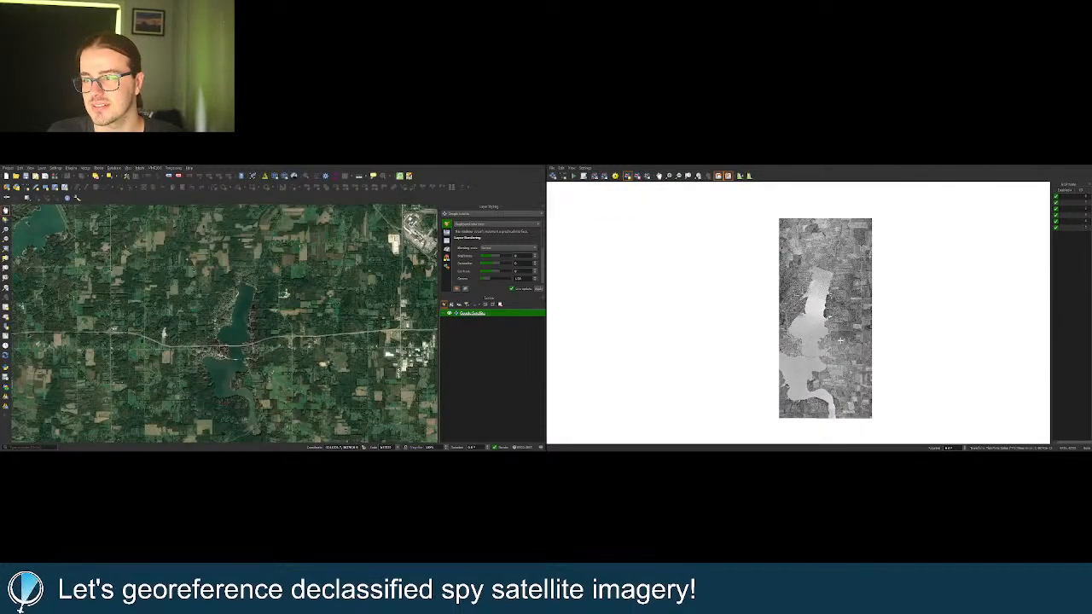
pyautogui.scroll(10, 819, 337)
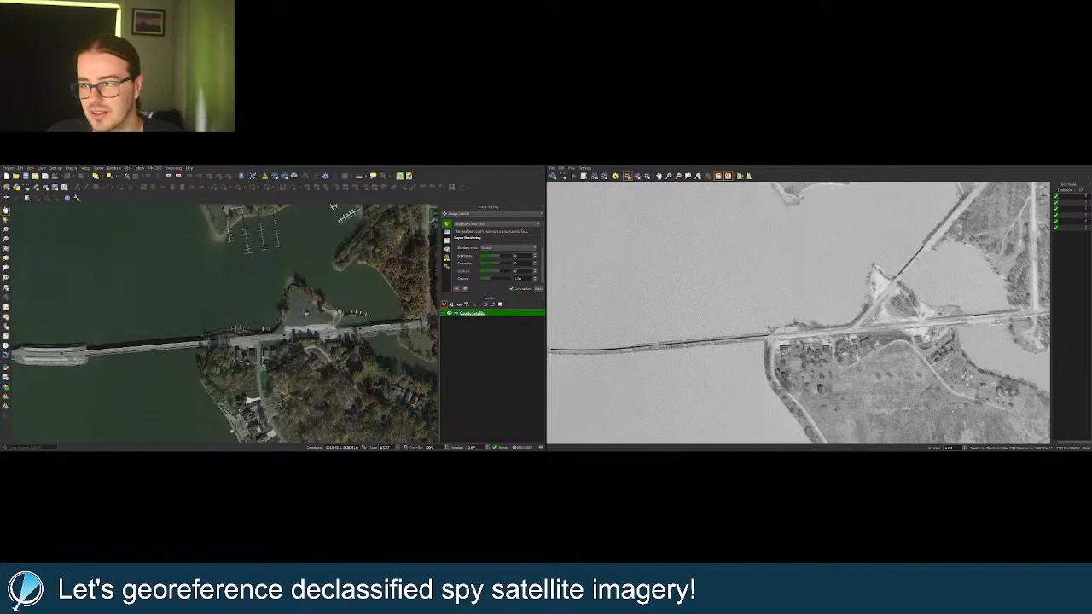
pyautogui.scroll(-2, 224, 324)
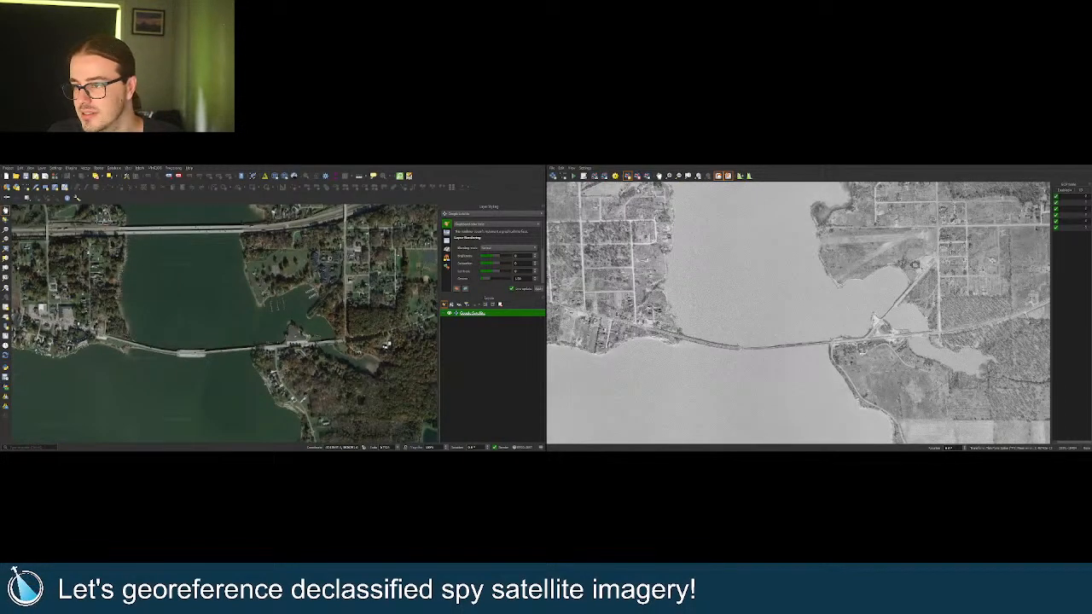
pyautogui.scroll(3, 611, 325)
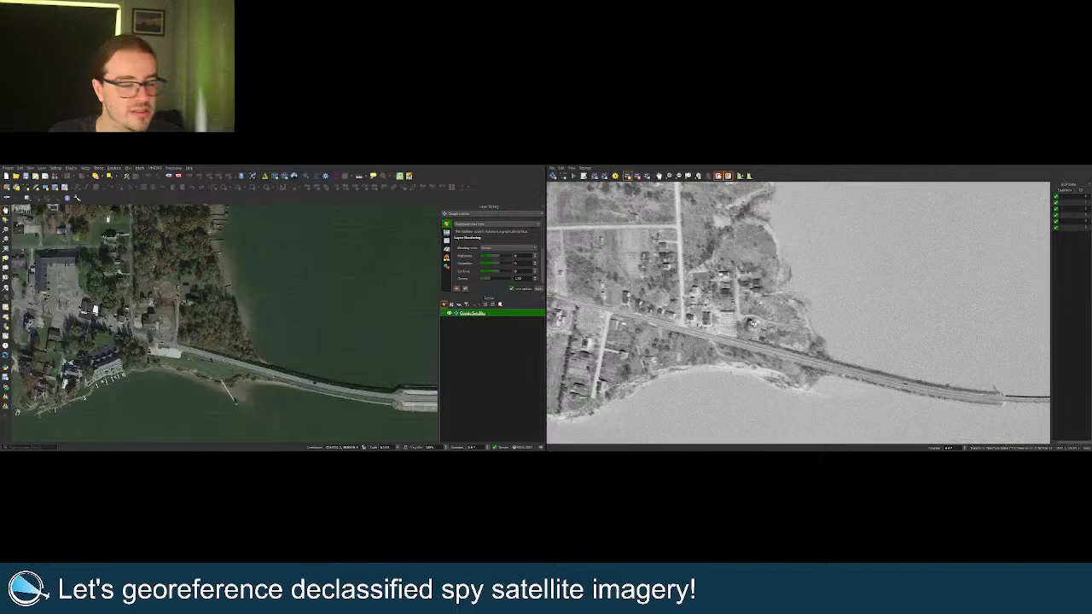
pyautogui.scroll(-10, 666, 336)
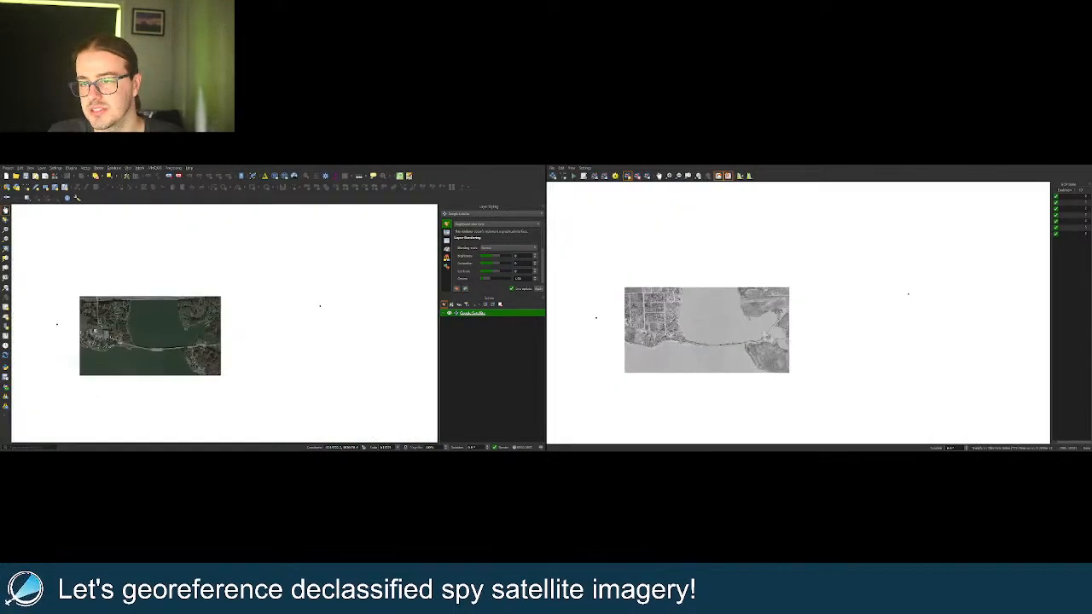
# Zoom to the field corner east of the lake and place ground control point 8 there.
pyautogui.scroll(8, 786, 281)
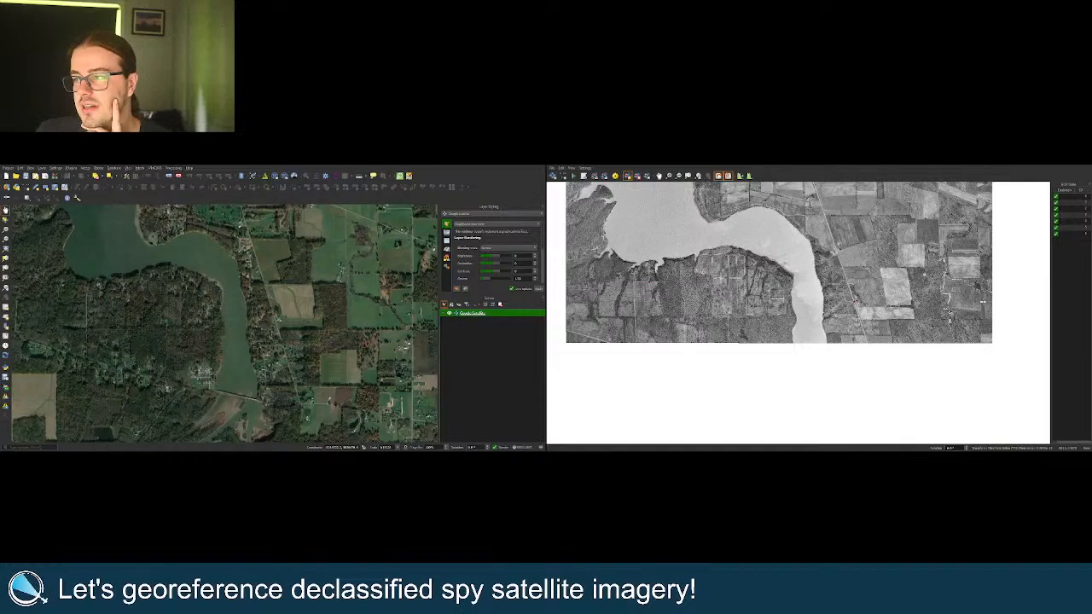
pyautogui.scroll(2, 997, 300)
pyautogui.scroll(-1, 759, 303)
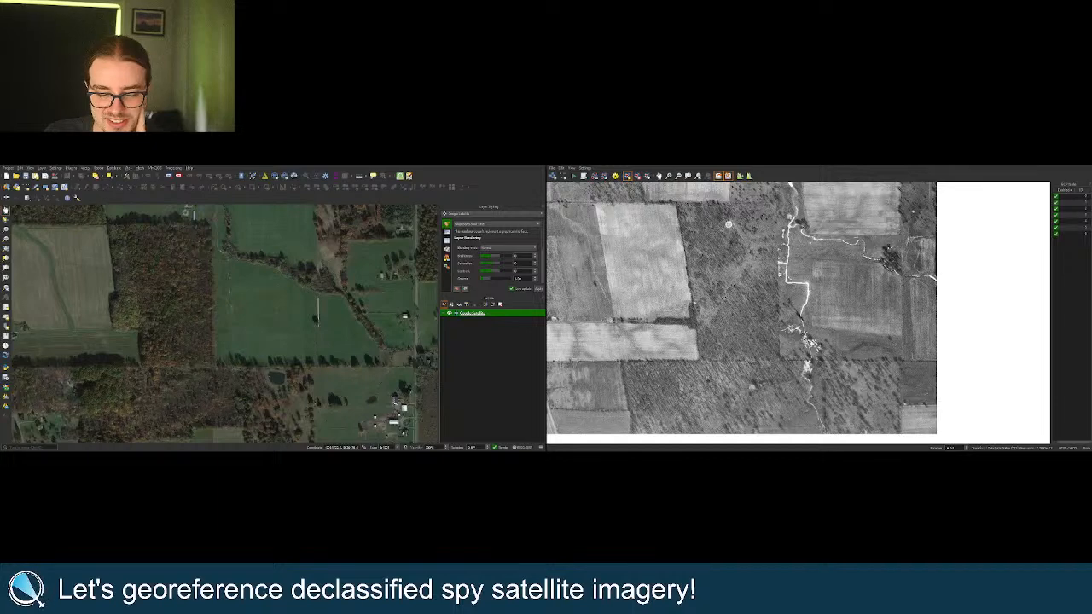
pyautogui.scroll(-1, 910, 354)
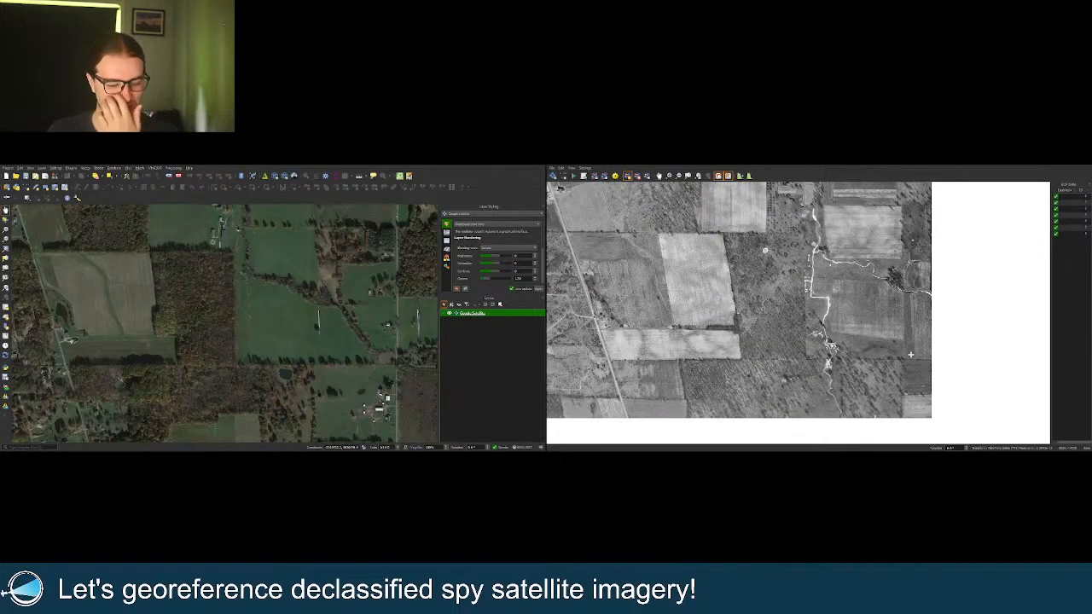
pyautogui.scroll(2, 910, 359)
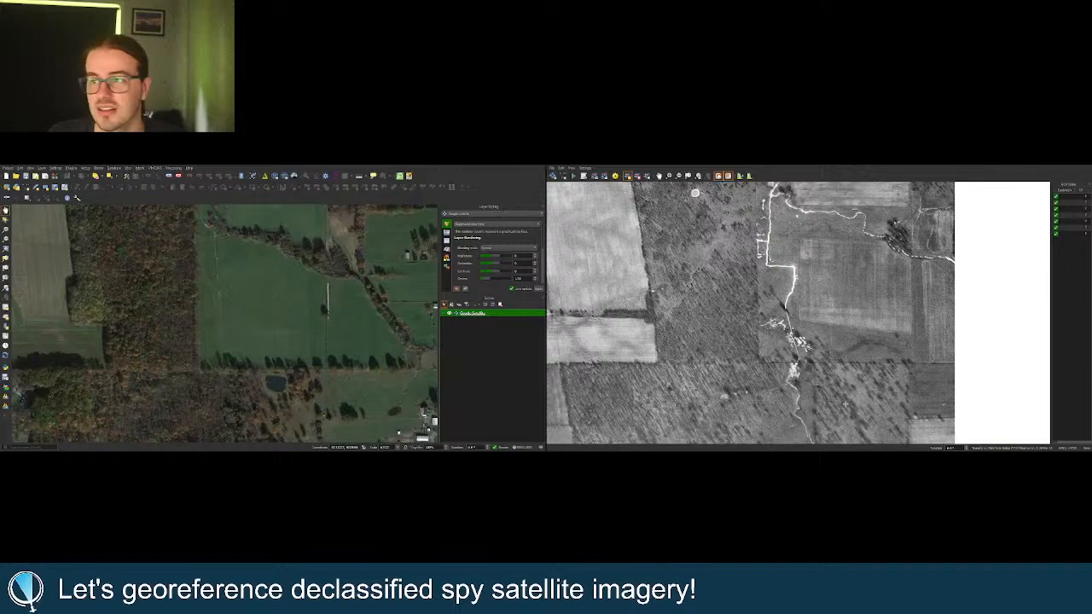
pyautogui.scroll(-2, 847, 423)
pyautogui.scroll(2, 873, 301)
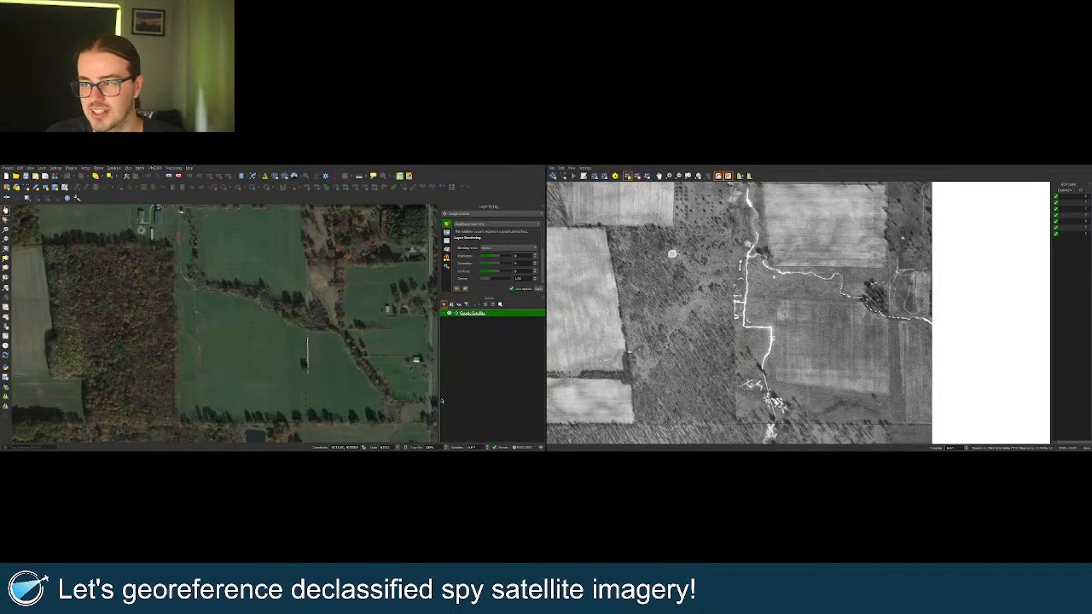
pyautogui.scroll(5, 809, 400)
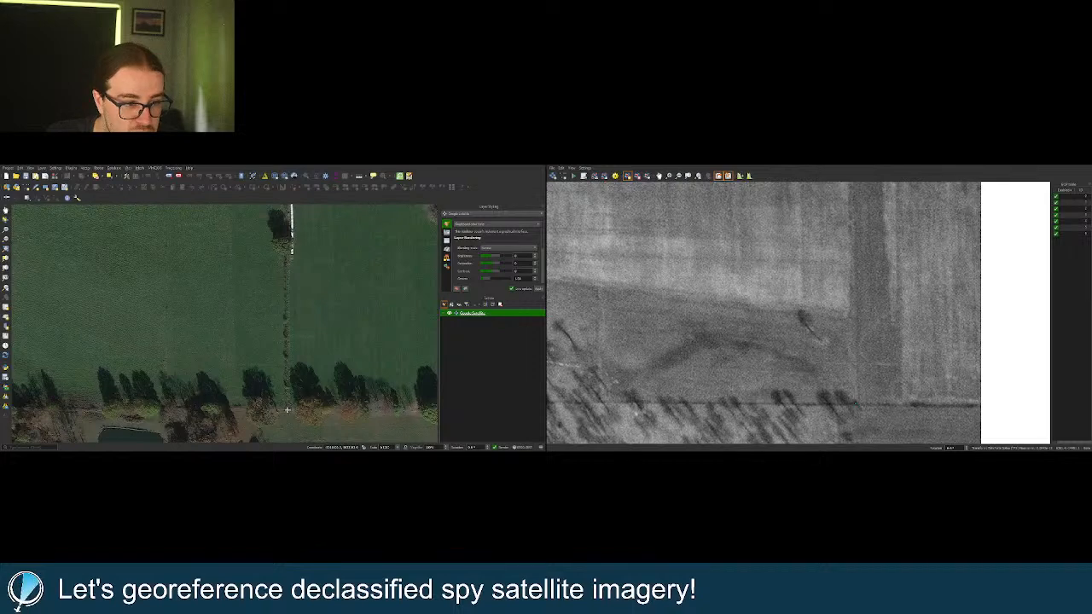
pyautogui.click(771, 367)
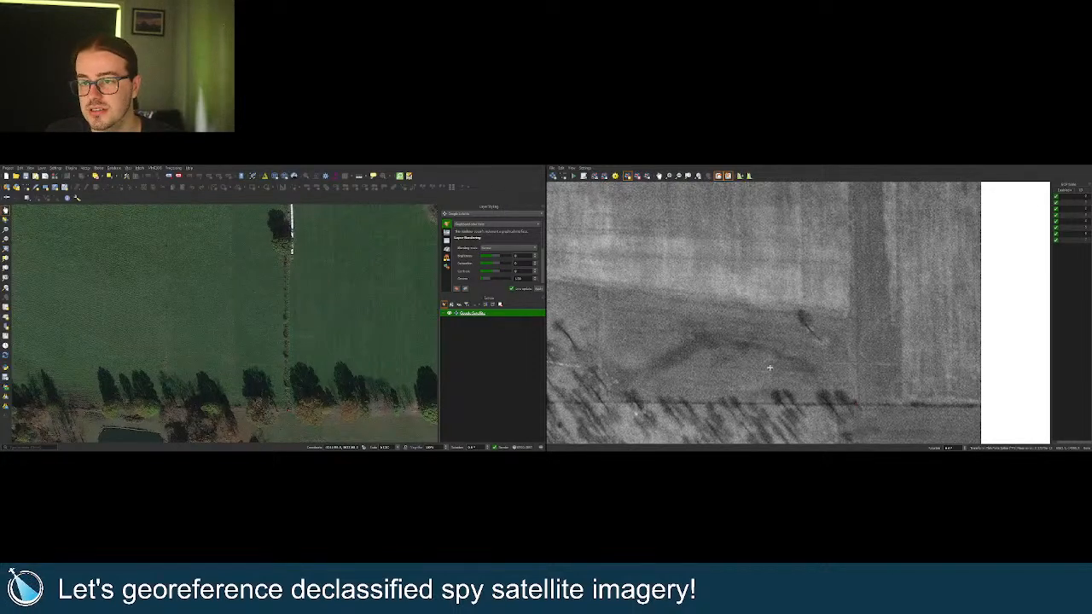
pyautogui.scroll(-6, 840, 379)
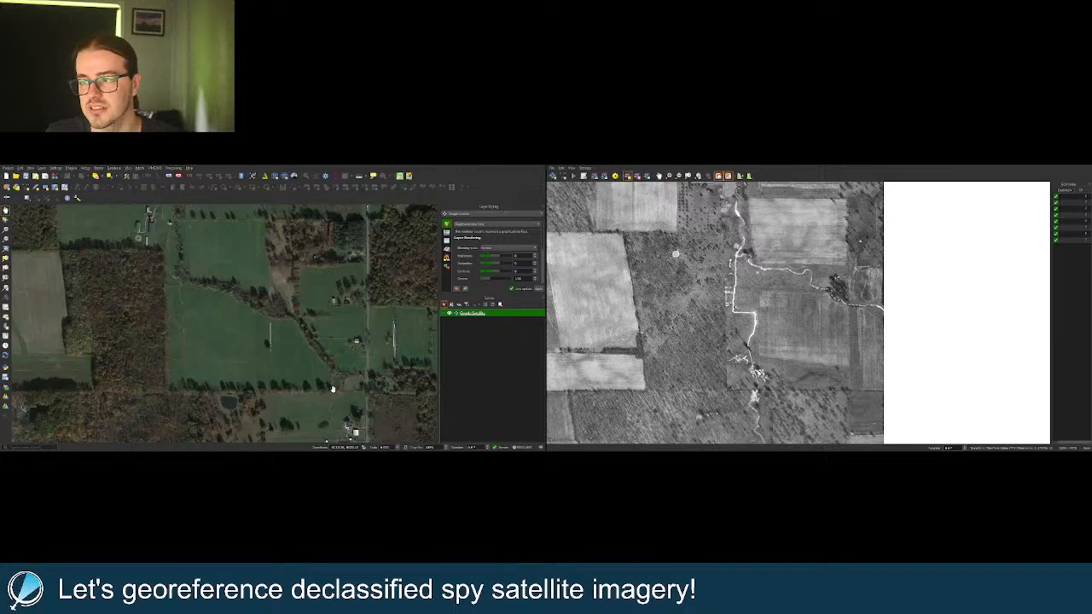
pyautogui.scroll(-3, 906, 382)
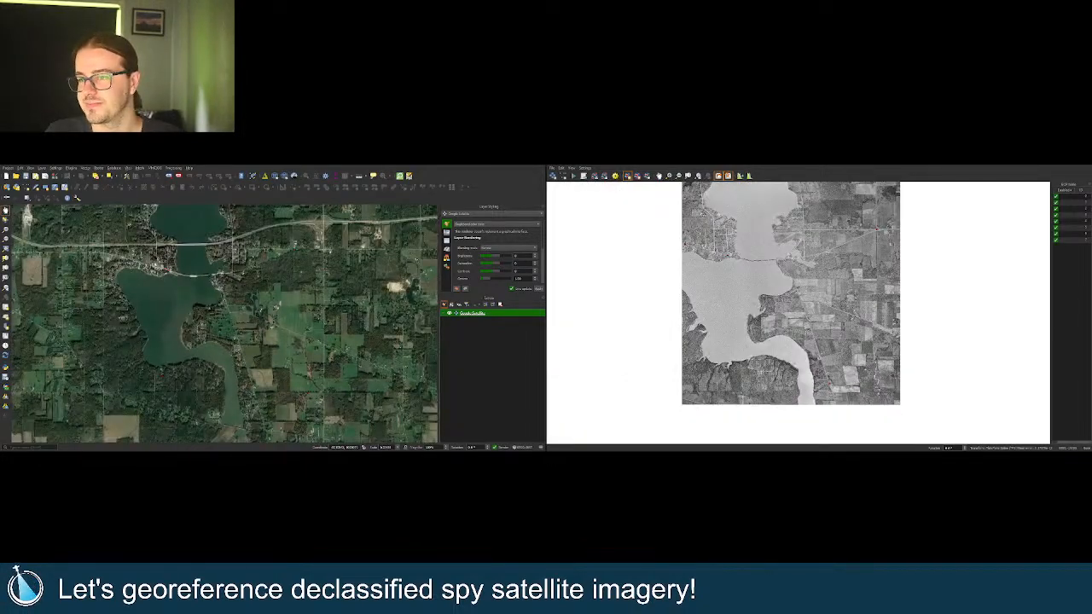
# Zoom out from the road junction to the whole of Lake Milton in the linked Georeferencer and map views.
pyautogui.scroll(6, 787, 331)
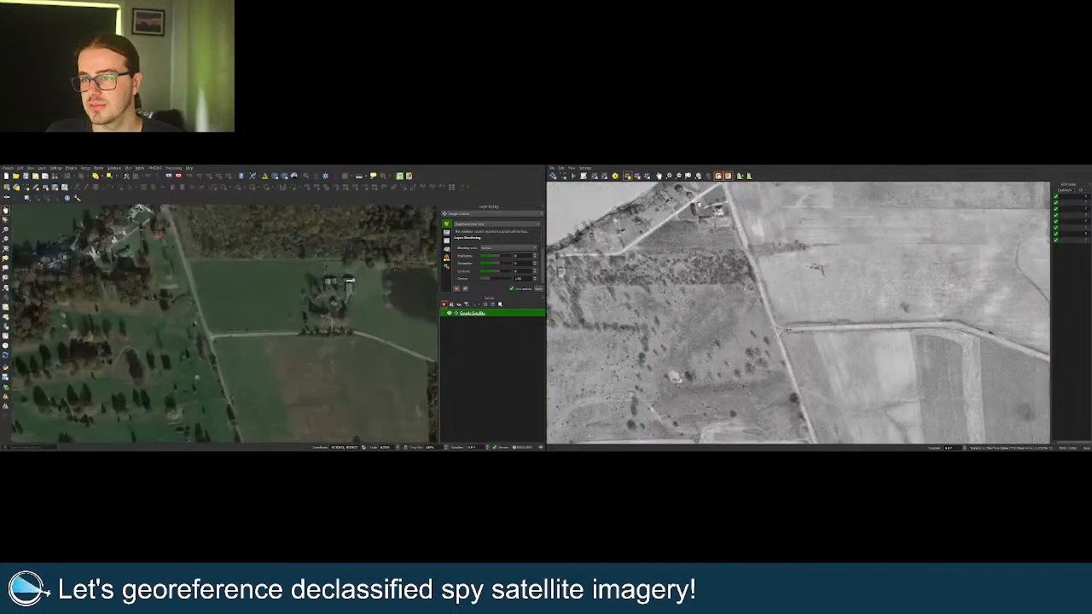
pyautogui.scroll(3, 787, 331)
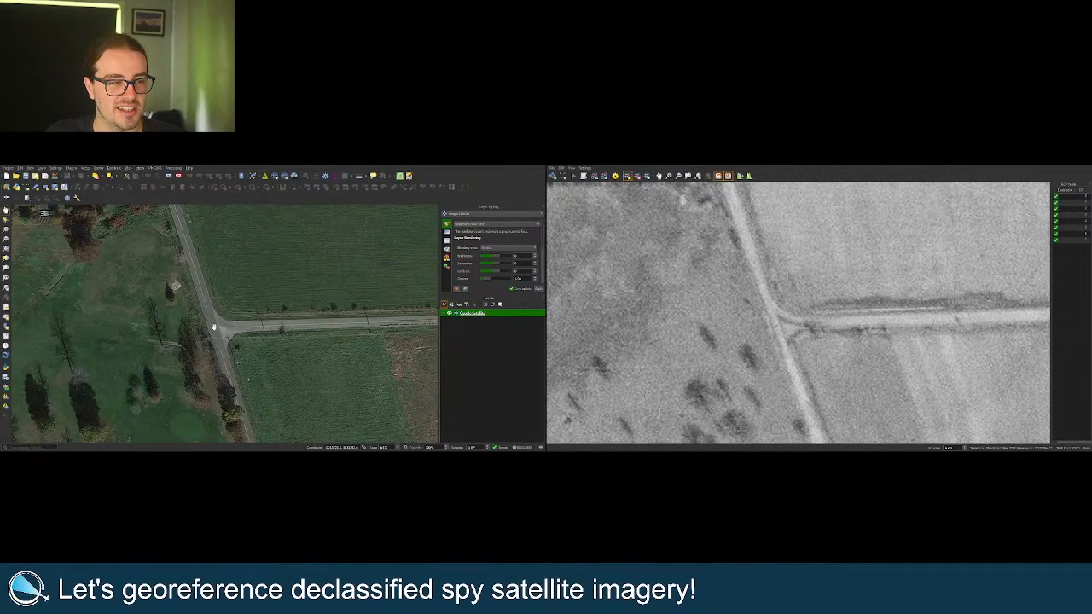
pyautogui.scroll(-5, 834, 331)
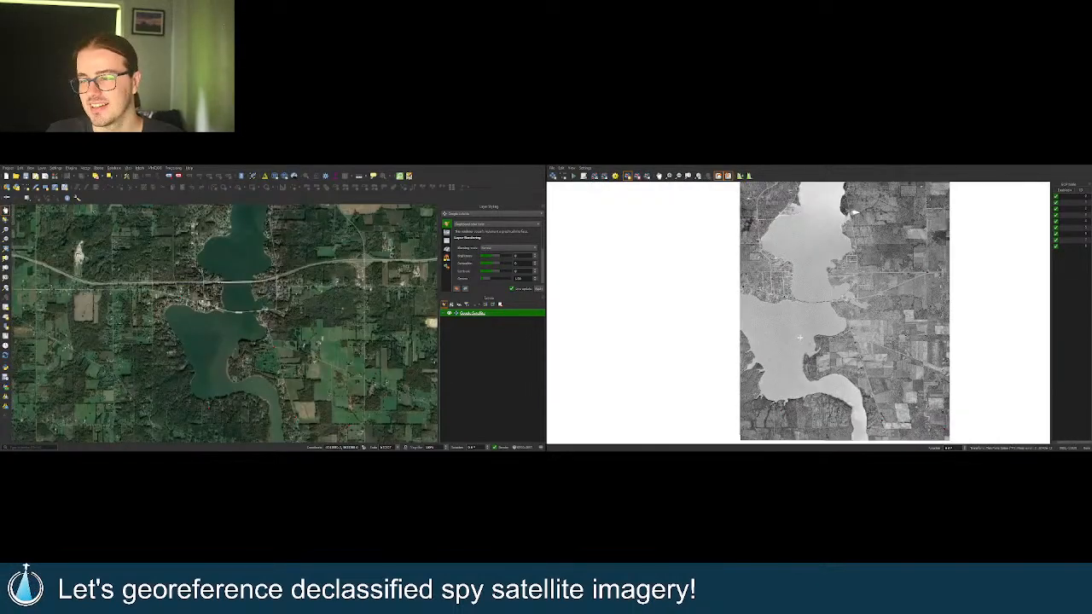
# Zoom into the village crossroads to compare both views, then out to the farmland north of the lake.
pyautogui.scroll(3, 800, 337)
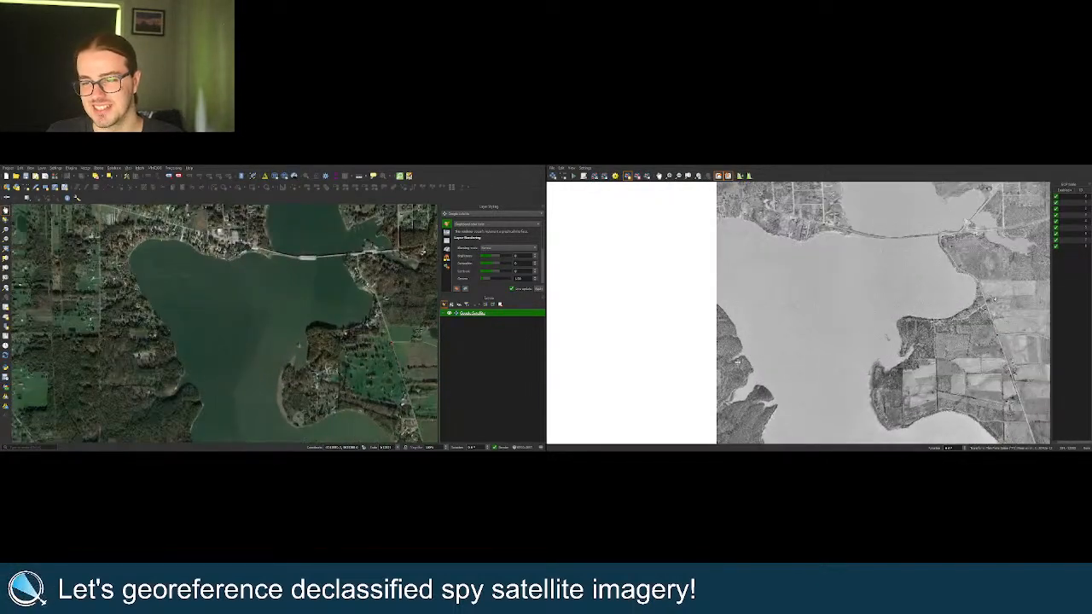
pyautogui.scroll(4, 731, 362)
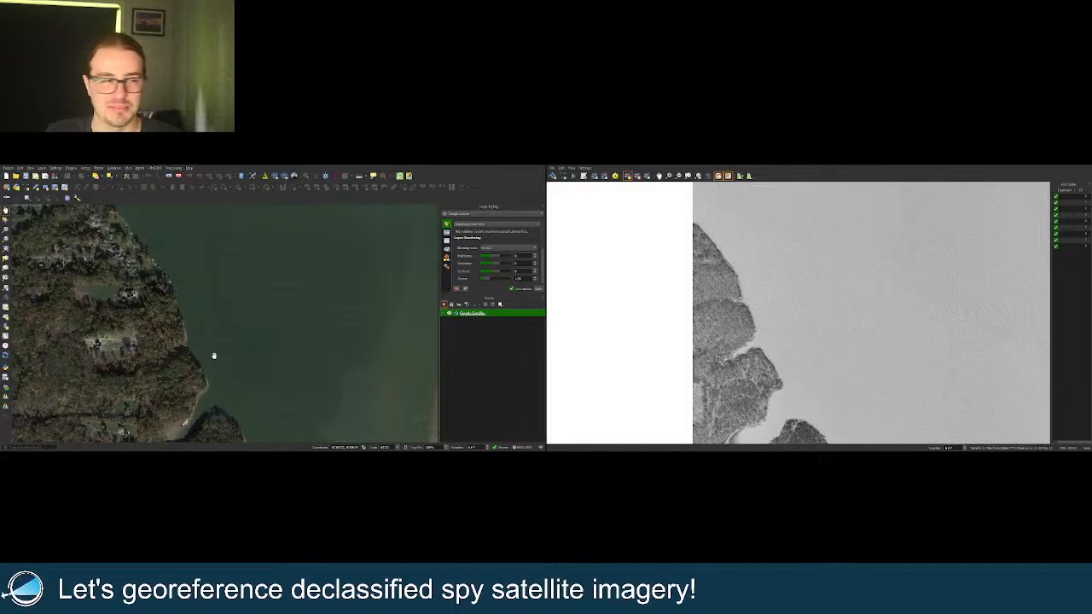
pyautogui.scroll(-4, 744, 360)
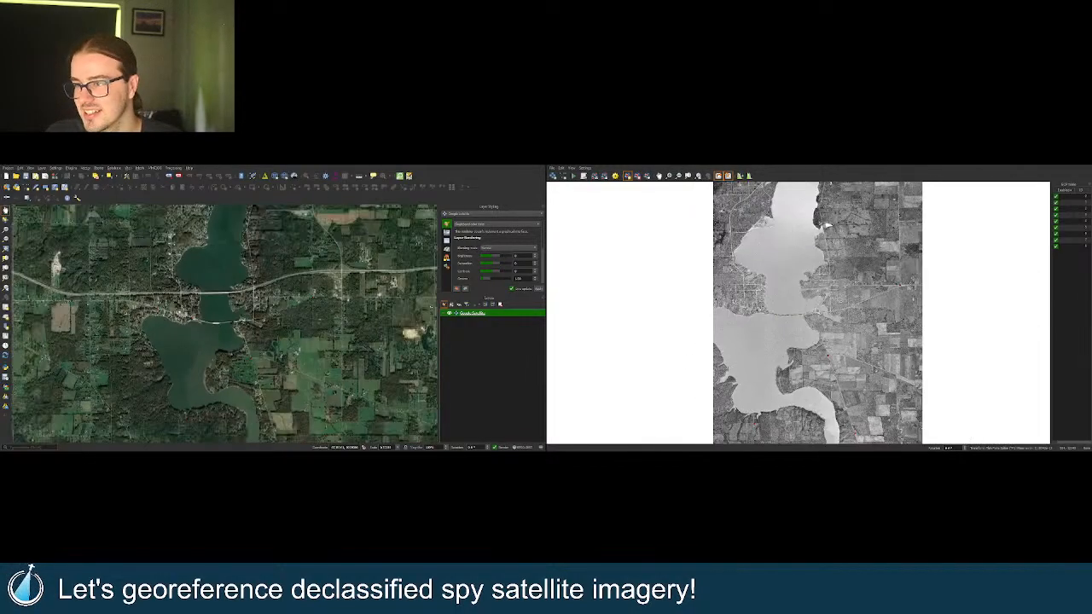
pyautogui.scroll(-2, 826, 225)
pyautogui.scroll(-3, 825, 225)
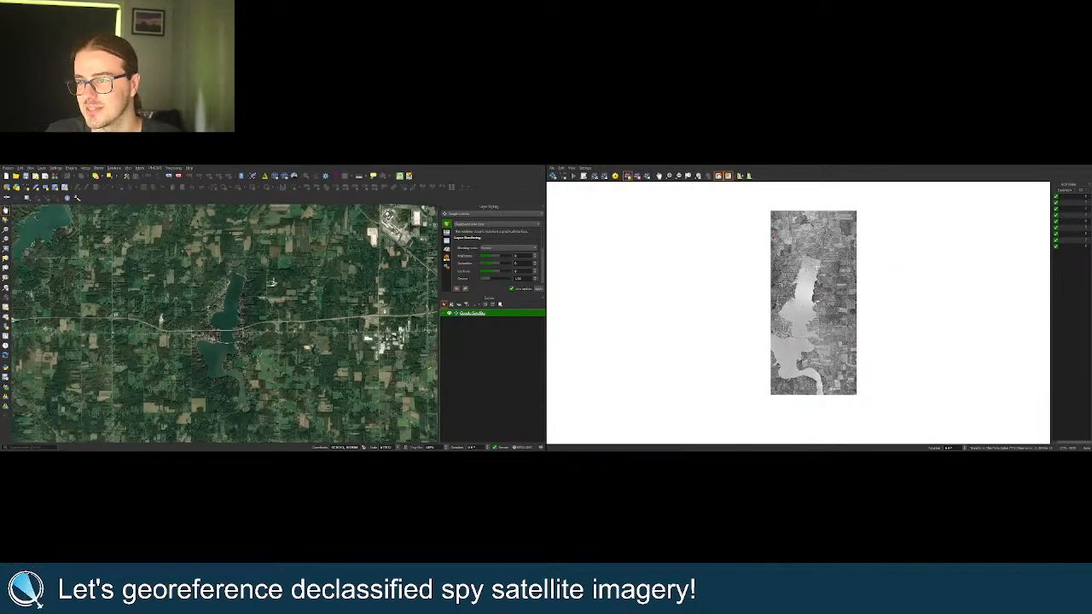
pyautogui.scroll(6, 810, 344)
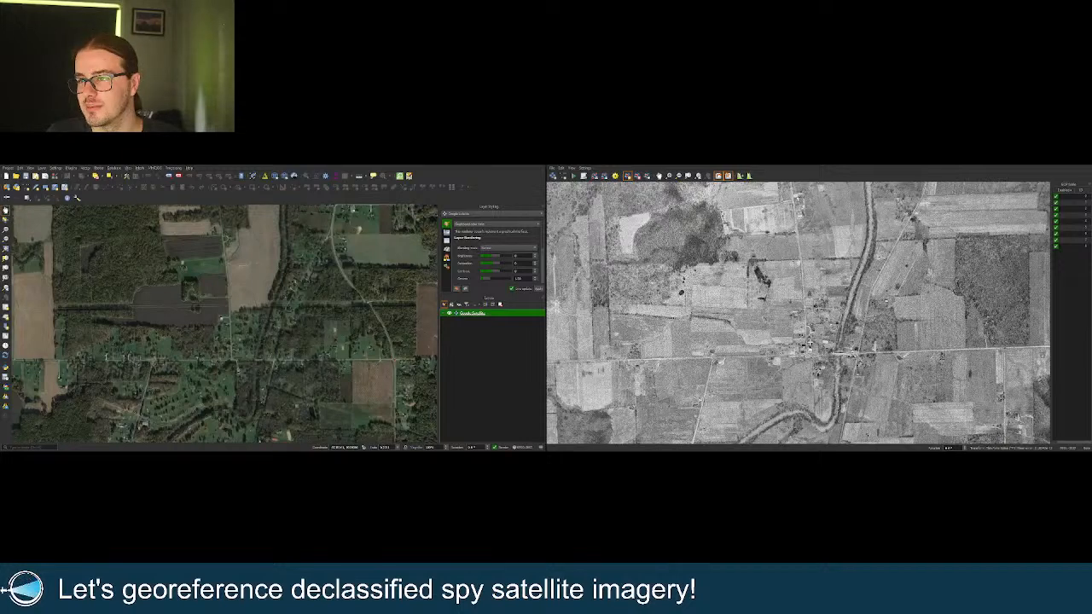
pyautogui.scroll(3, 853, 363)
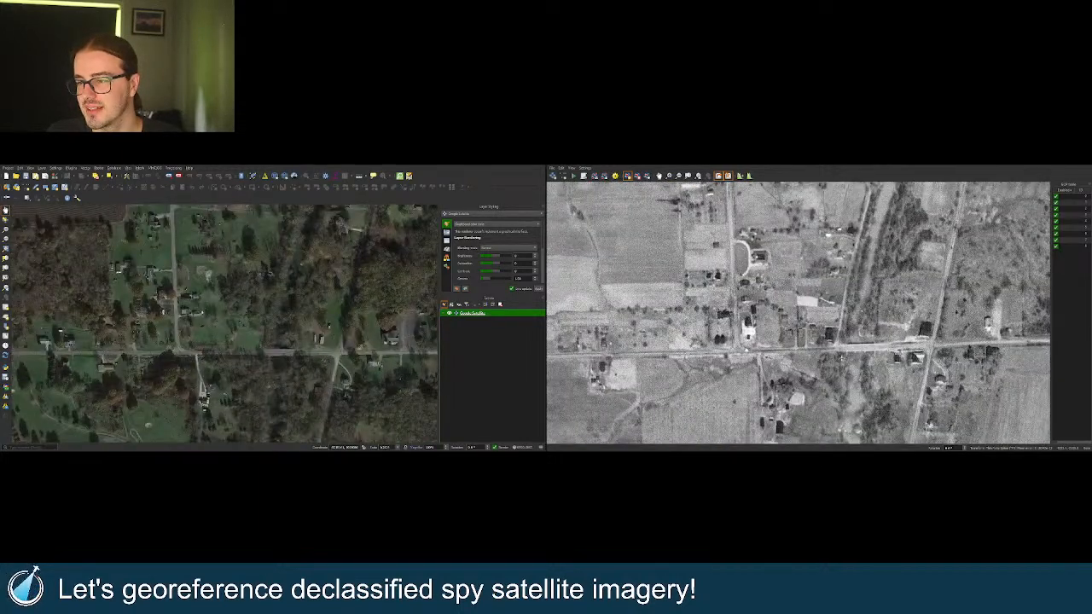
pyautogui.scroll(1, 745, 347)
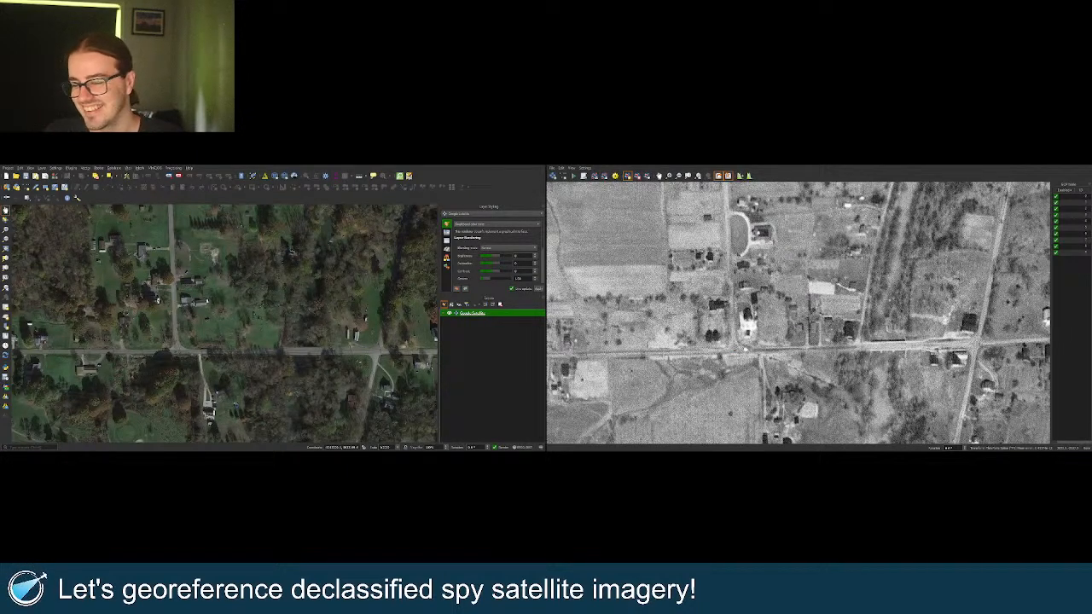
pyautogui.scroll(-4, 798, 313)
pyautogui.scroll(-2, 798, 341)
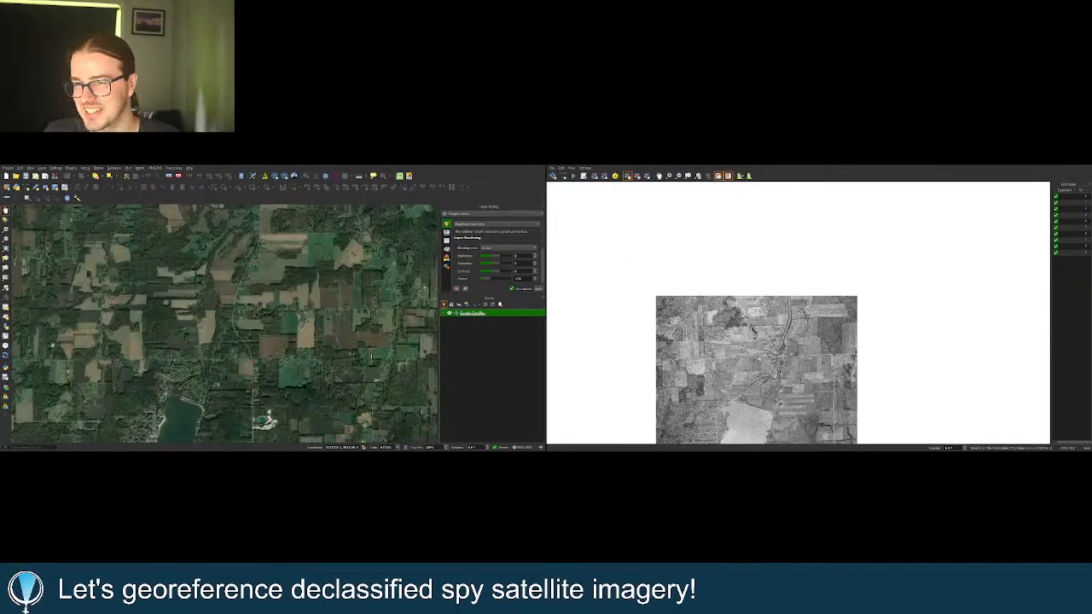
# Adjust the zoom until Lake Milton and its northern fields fill the 1950 scan and satellite views.
pyautogui.scroll(5, 798, 341)
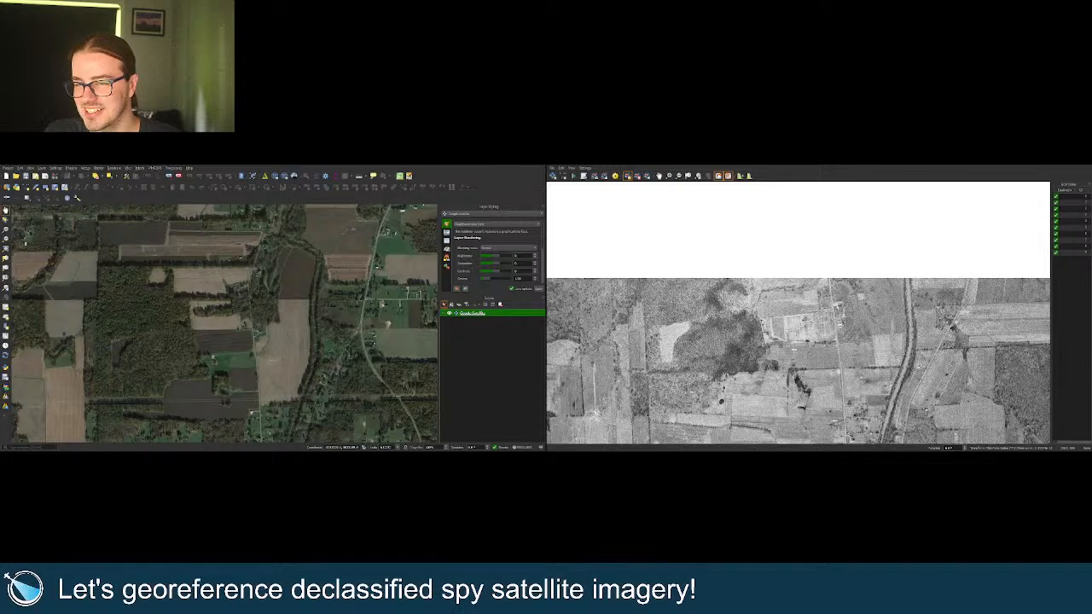
pyautogui.scroll(3, 798, 313)
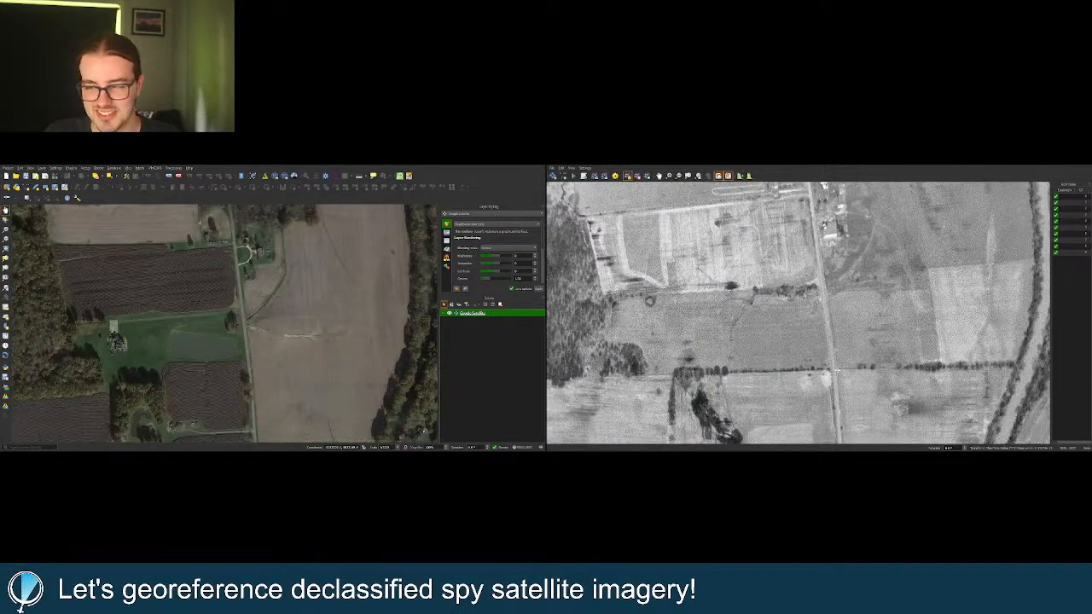
pyautogui.scroll(-3, 798, 312)
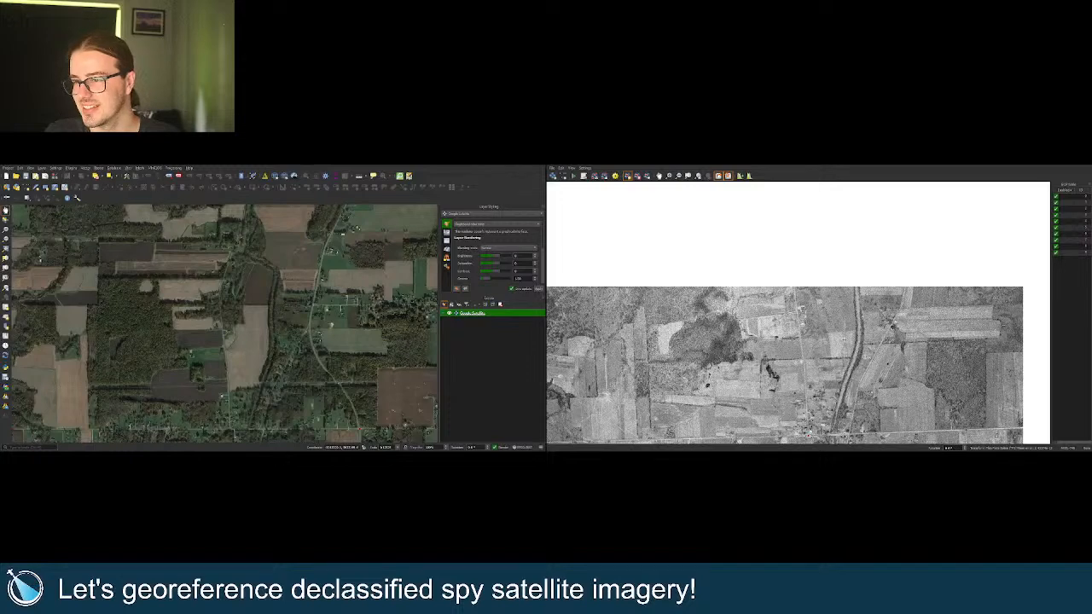
pyautogui.scroll(2, 915, 311)
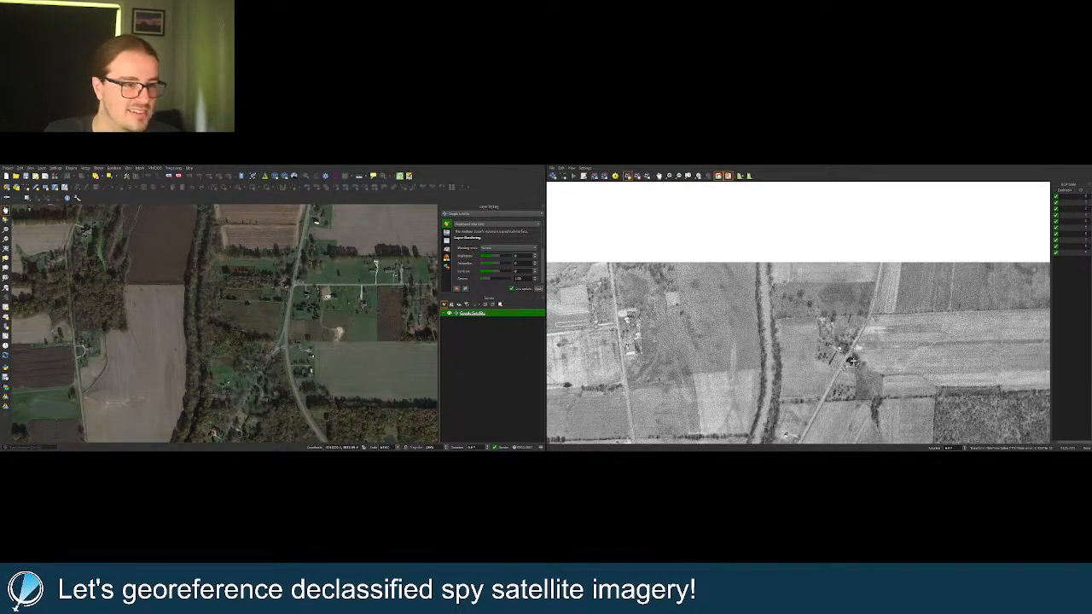
pyautogui.scroll(-2, 798, 311)
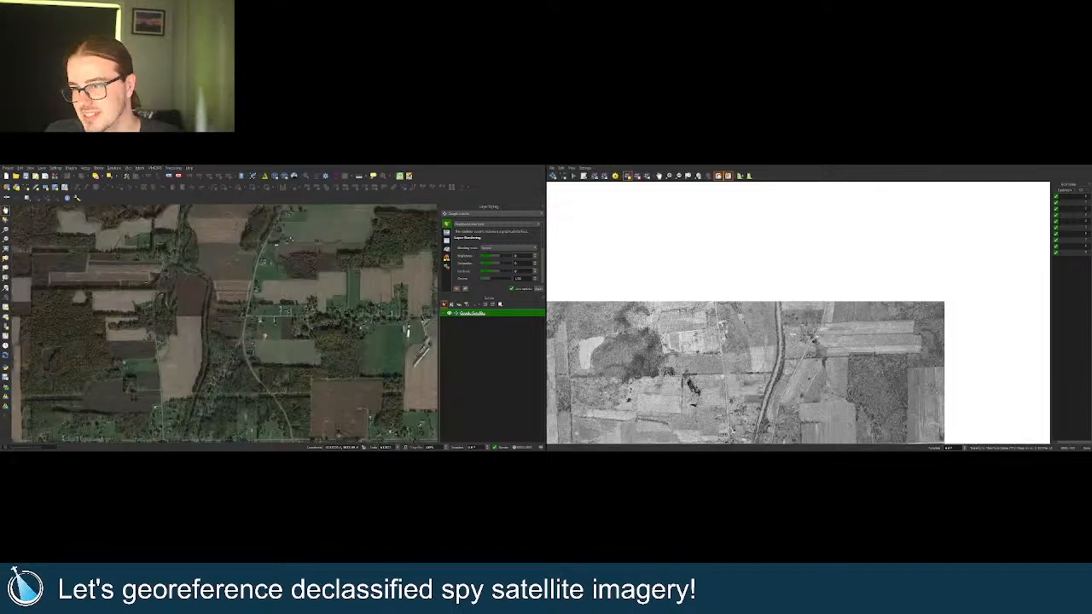
pyautogui.scroll(-1, 798, 310)
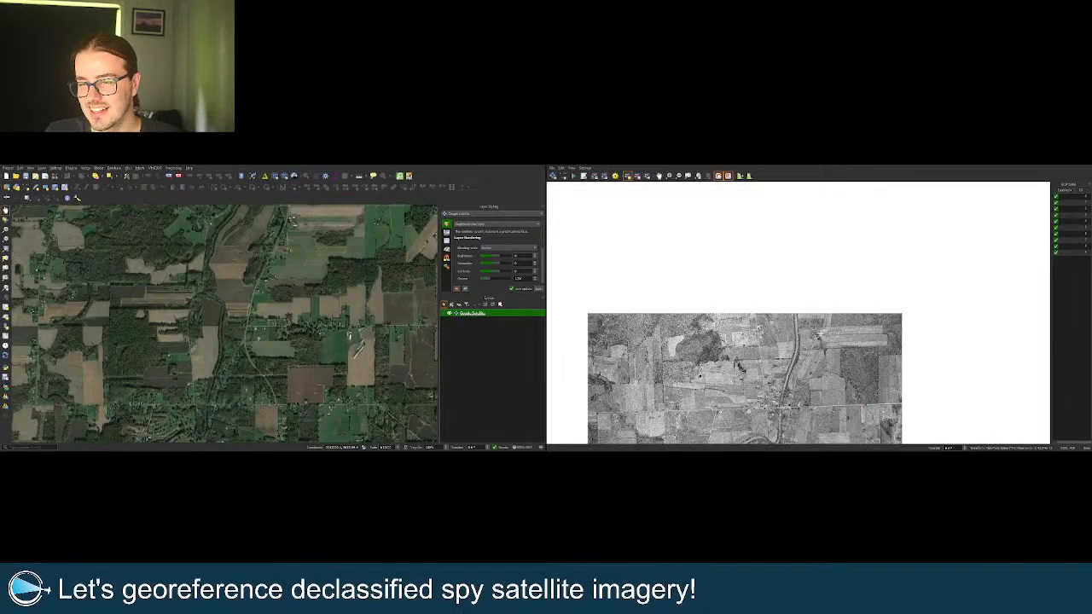
pyautogui.scroll(-2, 817, 328)
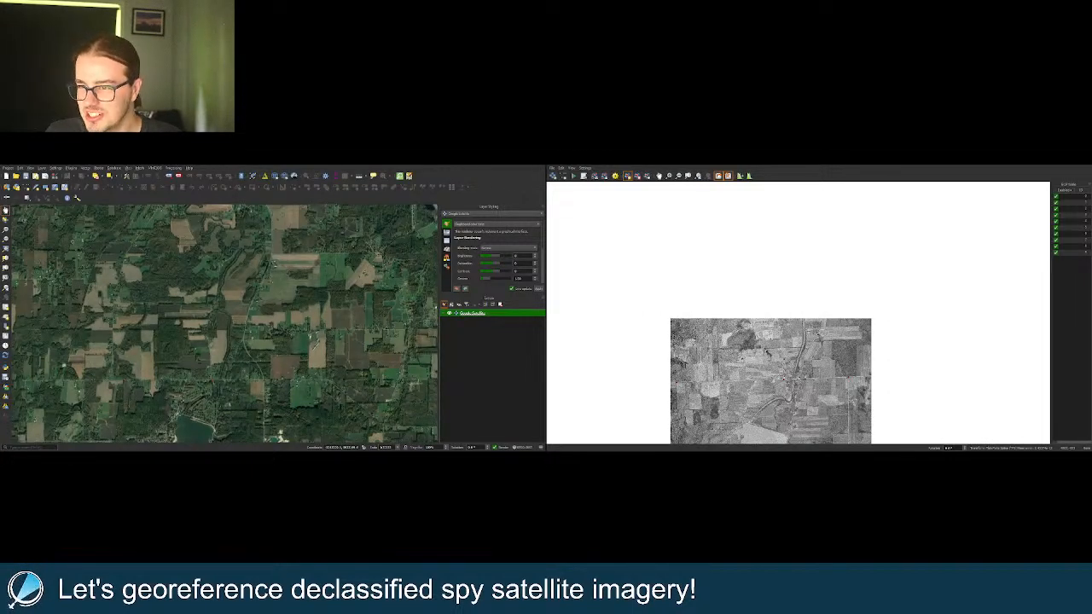
pyautogui.scroll(-2, 805, 401)
pyautogui.scroll(2, 805, 401)
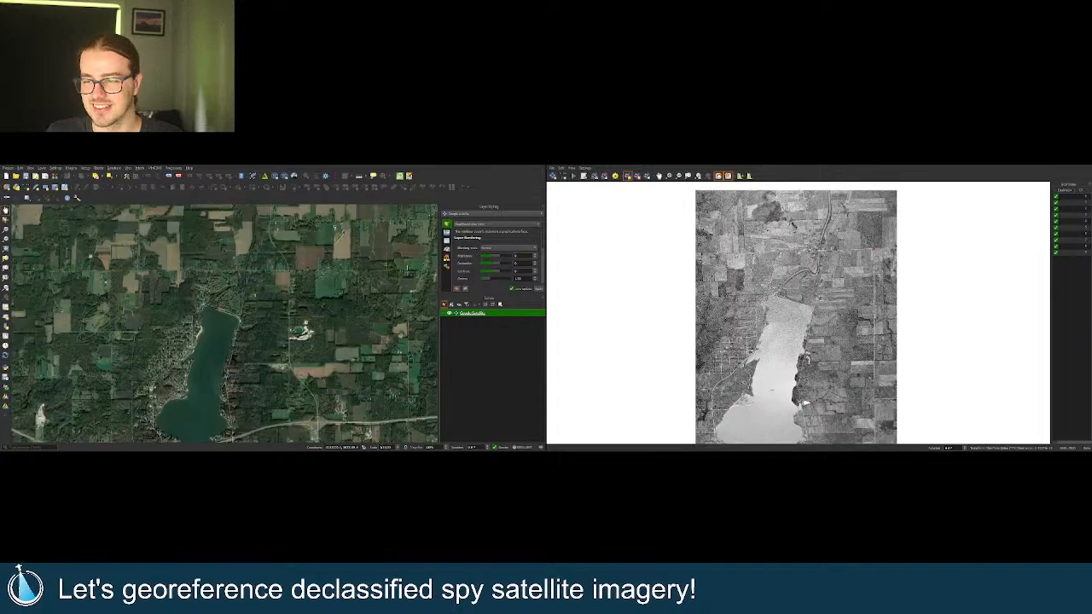
# Zoom to the baseball field and street blocks, then back out to the lakeshore neighbourhood.
pyautogui.scroll(3, 805, 401)
pyautogui.scroll(2, 742, 333)
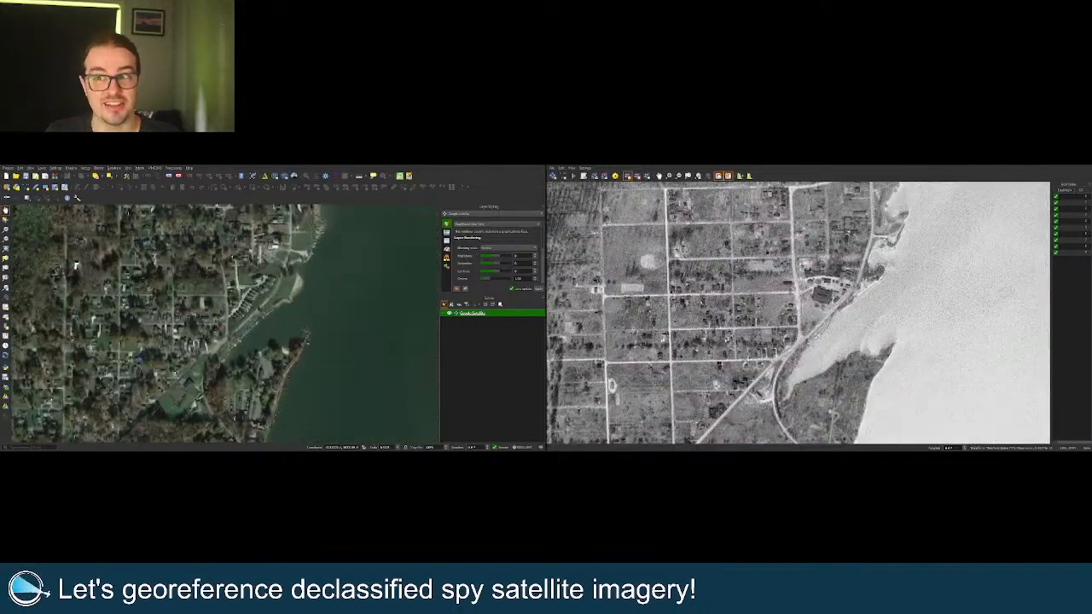
pyautogui.scroll(2, 664, 288)
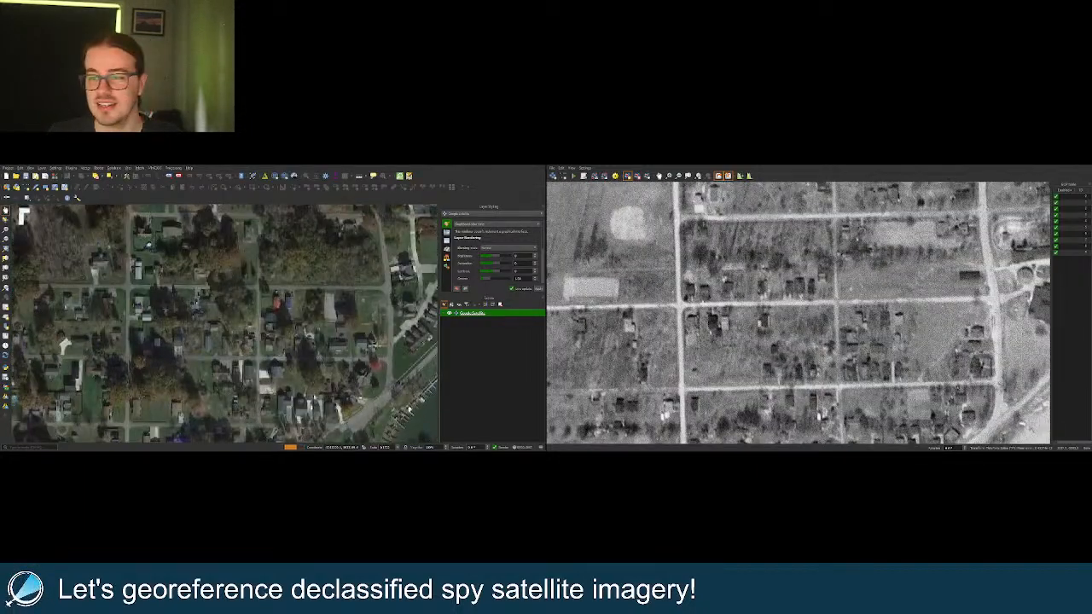
pyautogui.scroll(-2, 710, 297)
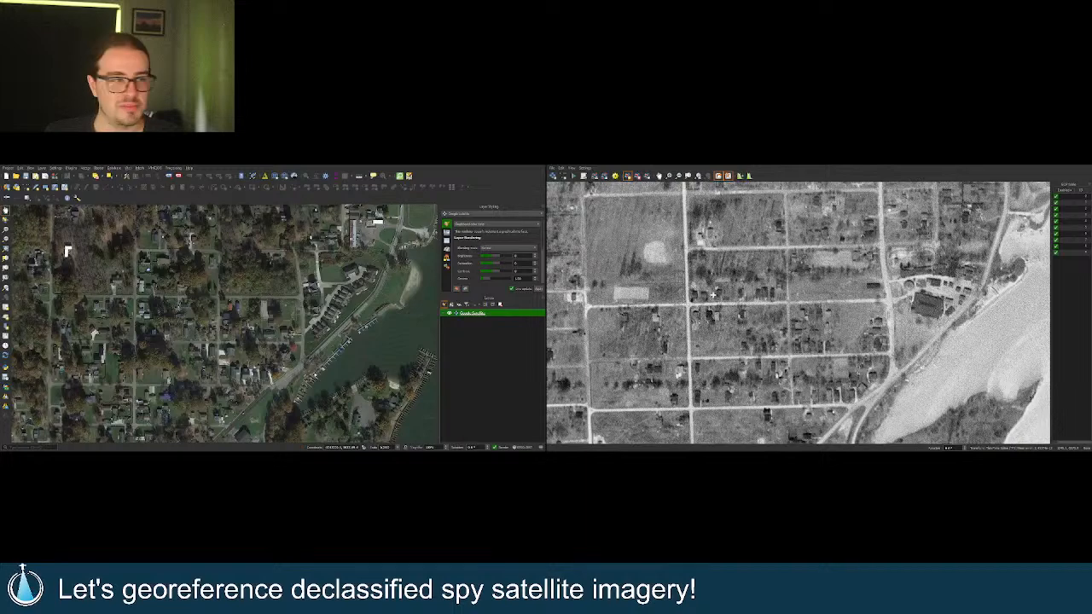
pyautogui.scroll(1, 648, 260)
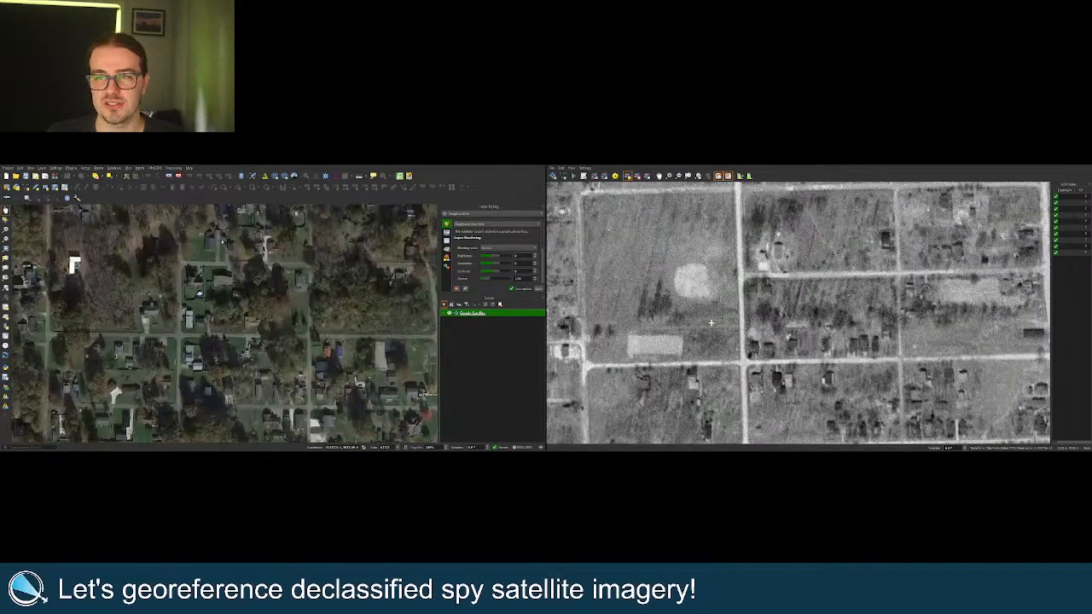
pyautogui.scroll(1, 648, 260)
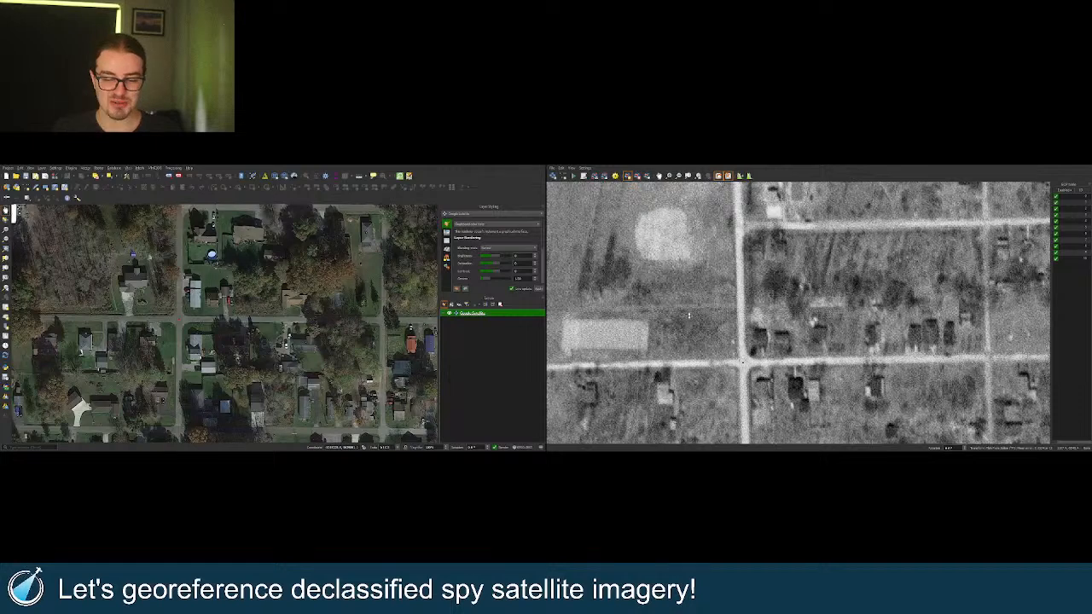
pyautogui.scroll(-2, 689, 317)
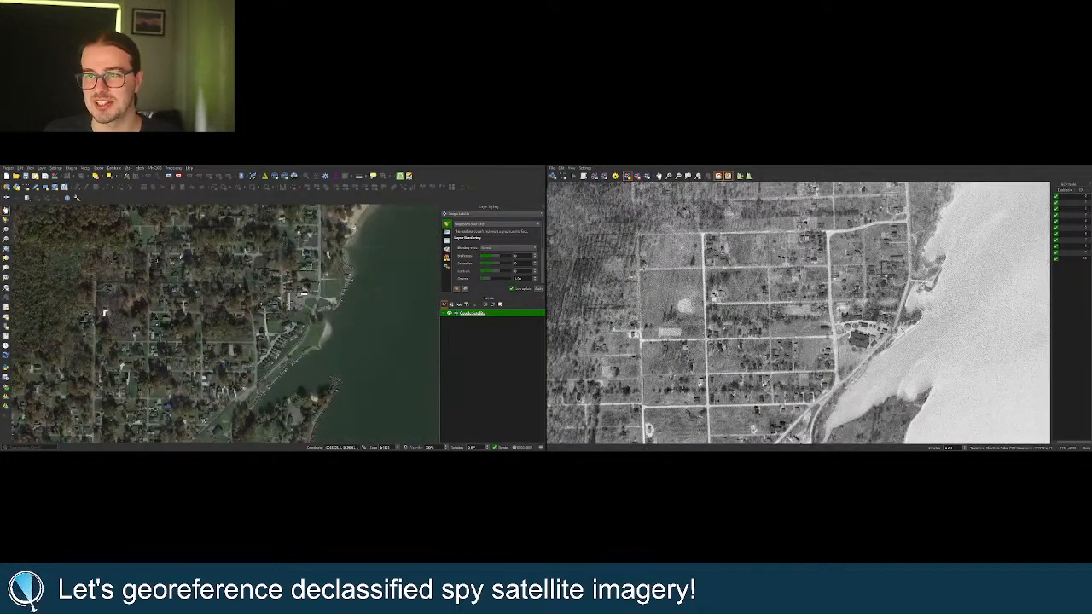
pyautogui.scroll(-1, 827, 335)
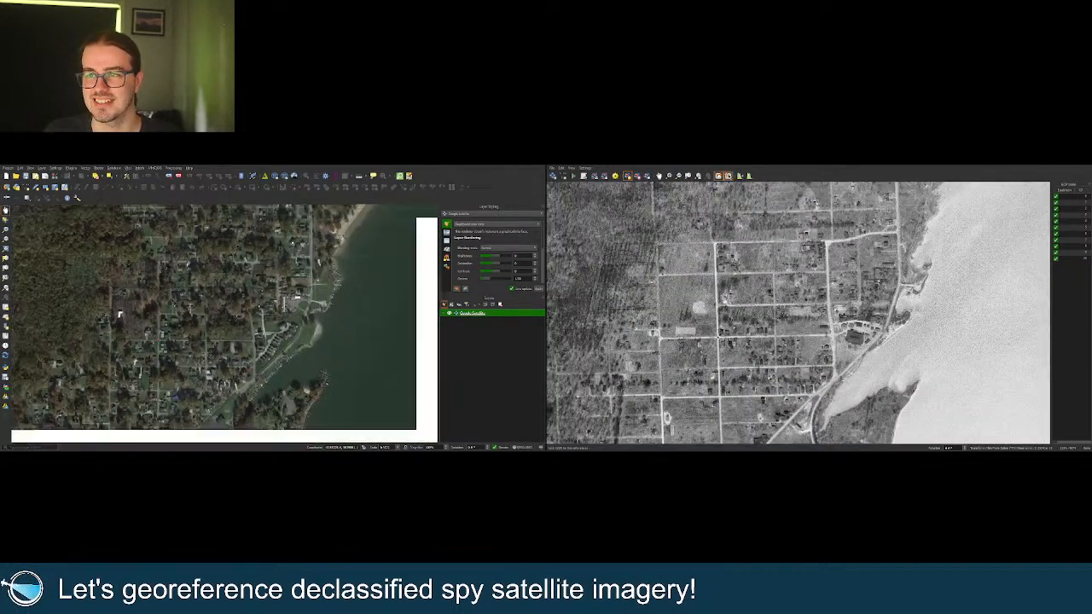
# Zoom out to the whole lake, then in on the east-shore houses and looping roads.
pyautogui.scroll(-2, 779, 317)
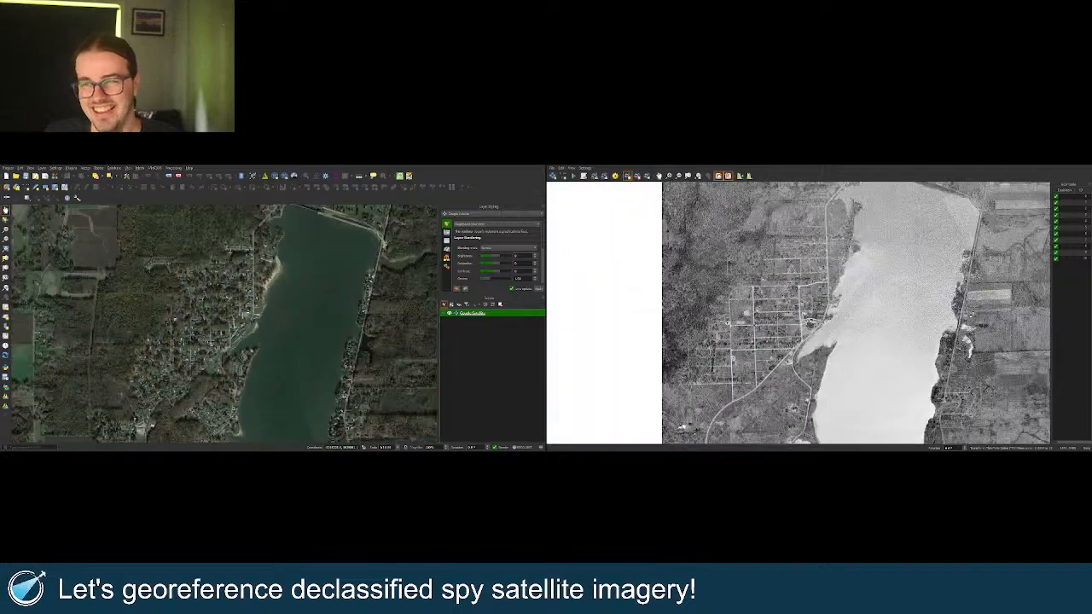
pyautogui.scroll(-1, 779, 327)
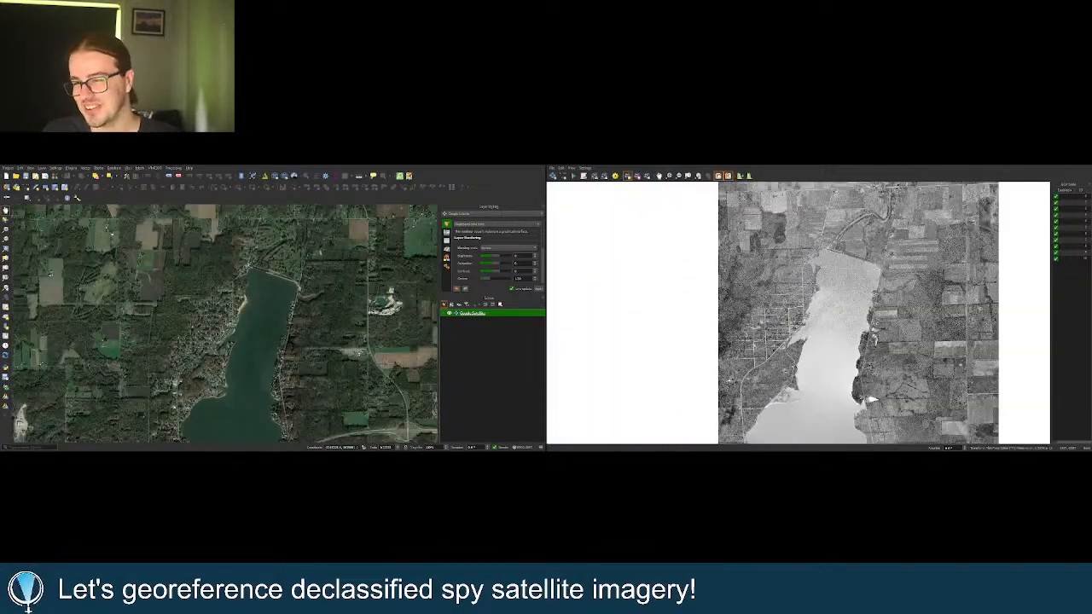
pyautogui.scroll(5, 870, 399)
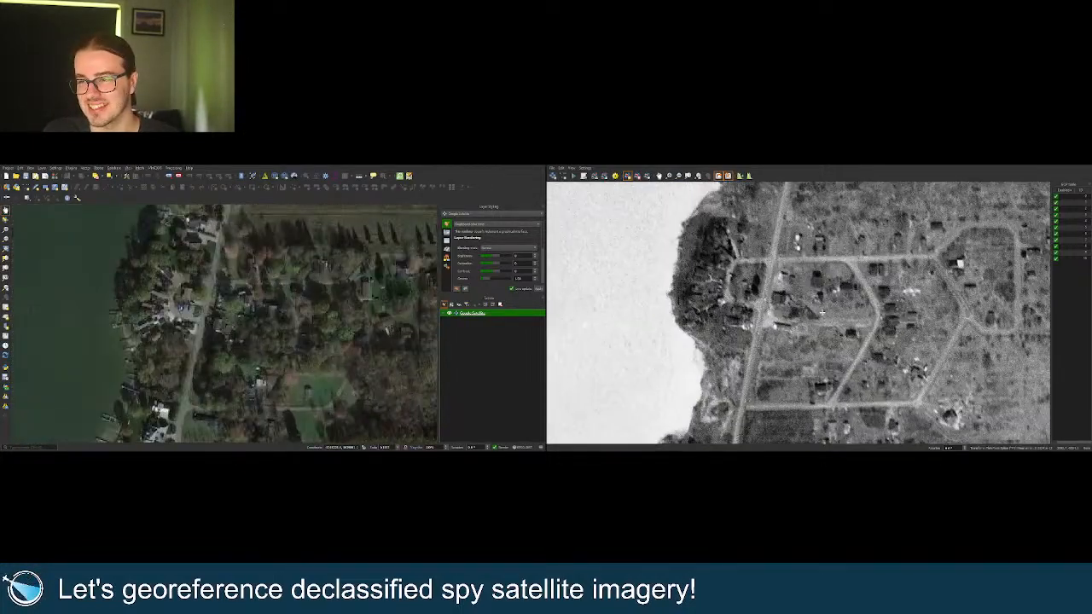
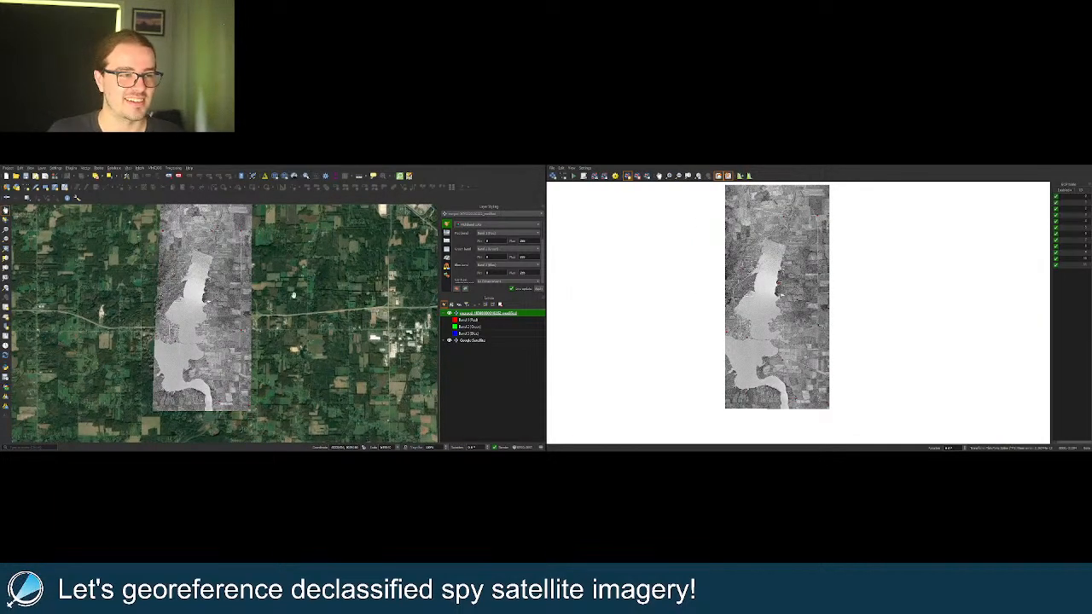
# Zoom in on the lake's bridge crossings and flick the spy image off and on against Google Satellite.
pyautogui.scroll(3, 183, 334)
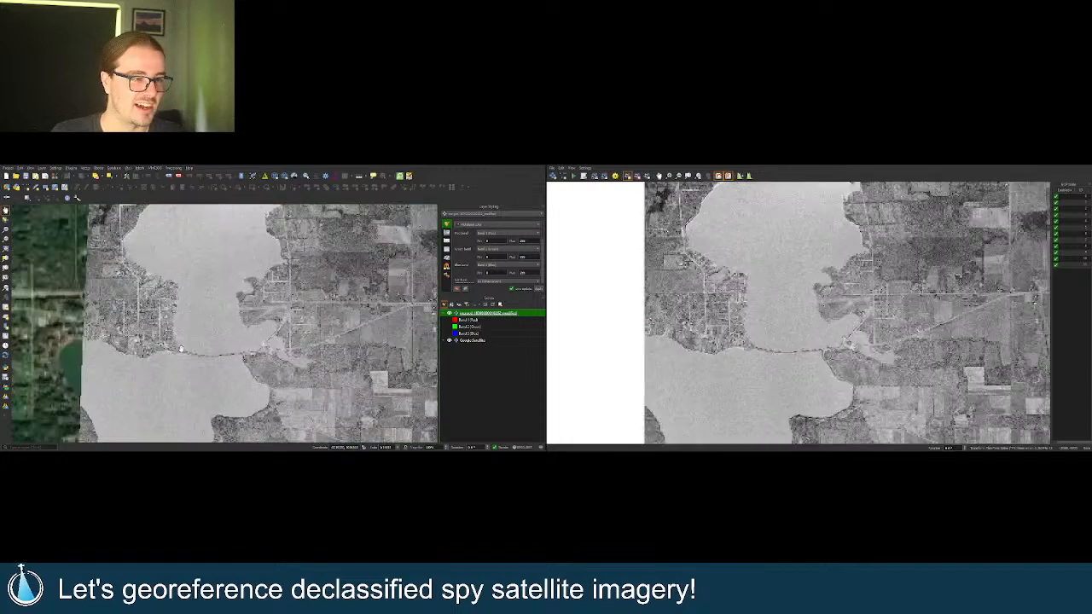
pyautogui.scroll(2, 219, 353)
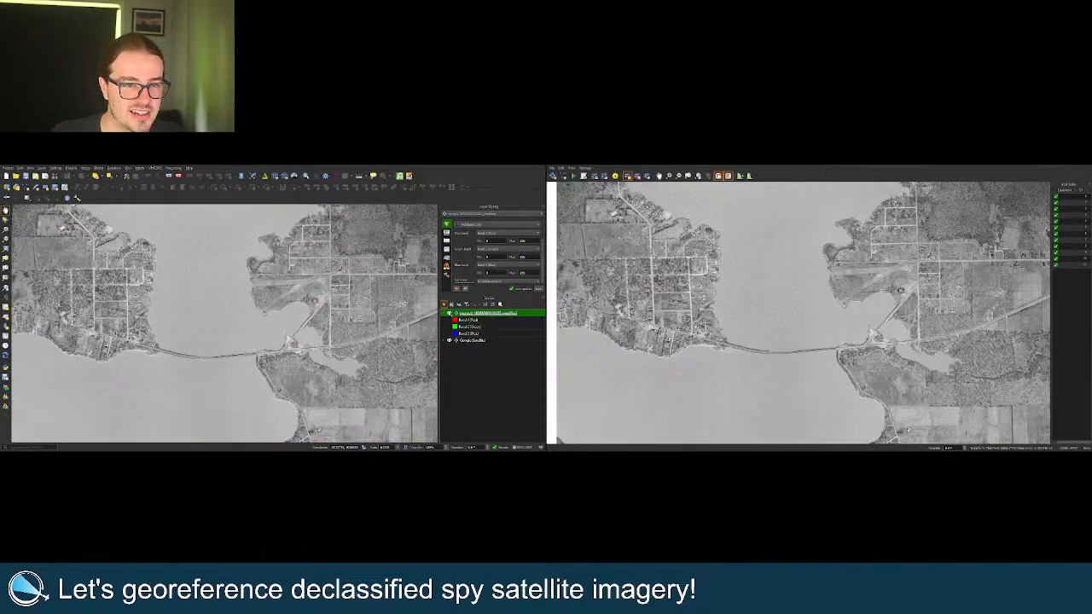
pyautogui.click(449, 313)
pyautogui.click(449, 313)
pyautogui.click(449, 313)
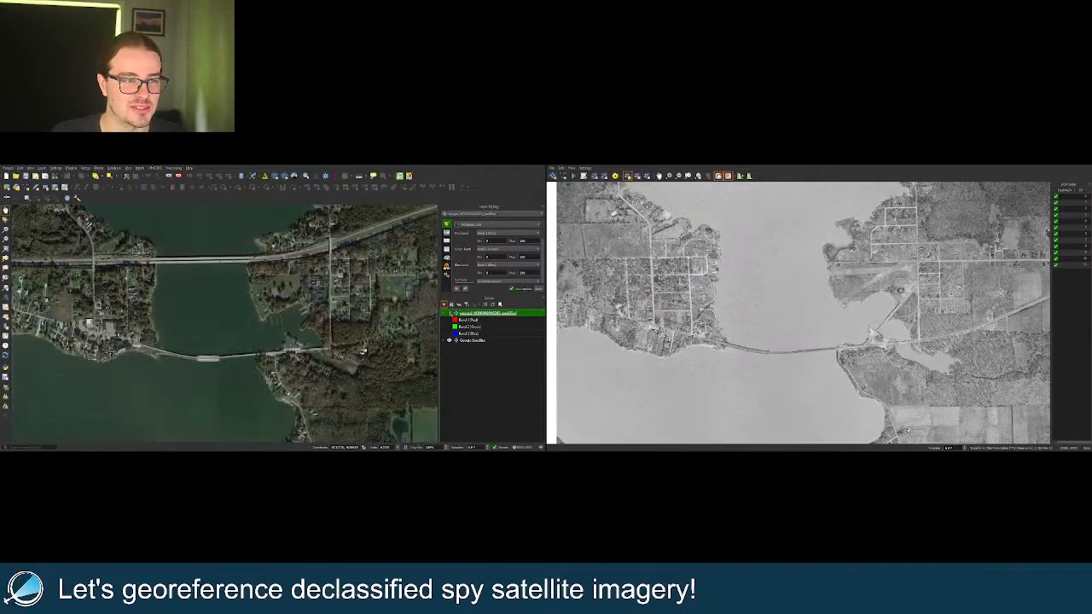
pyautogui.click(449, 313)
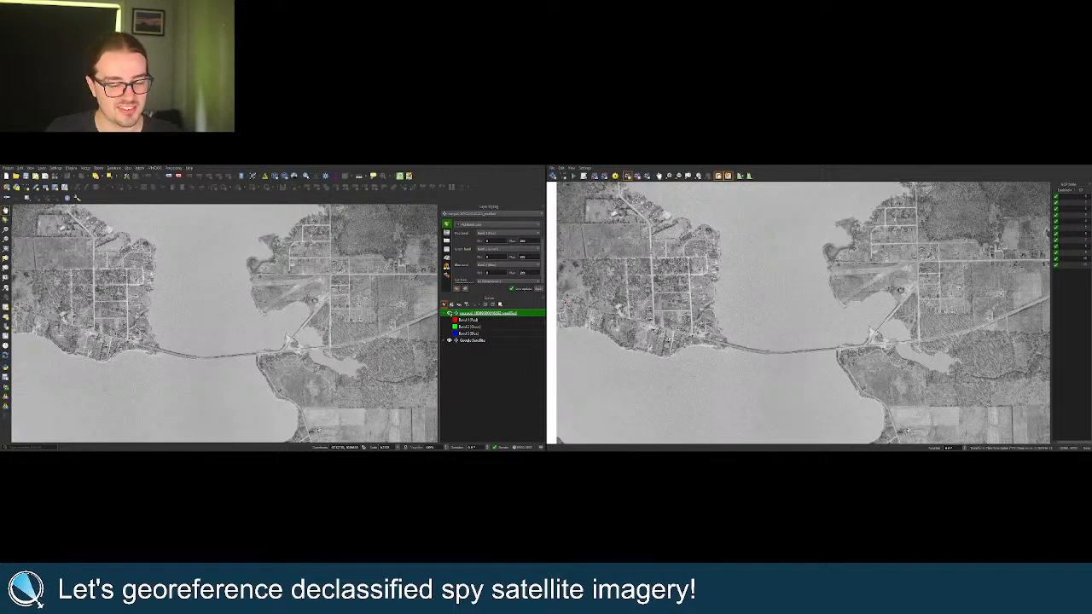
# Move to the dam at the lake's northern end and compare the spy image with the satellite view there.
pyautogui.scroll(-2, 327, 318)
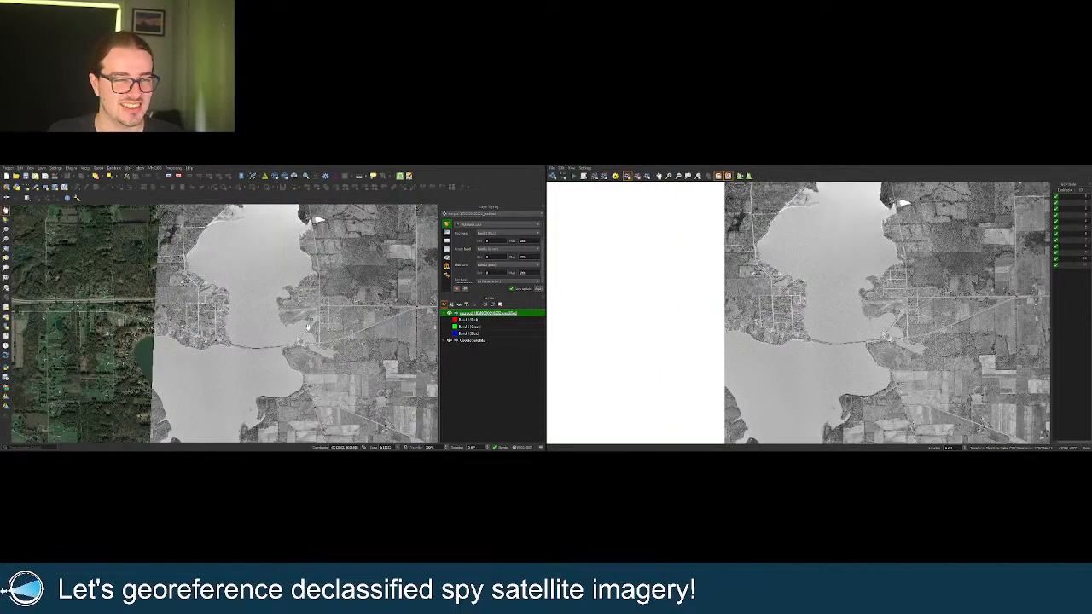
pyautogui.moveTo(318, 309); pyautogui.dragTo(280, 347)
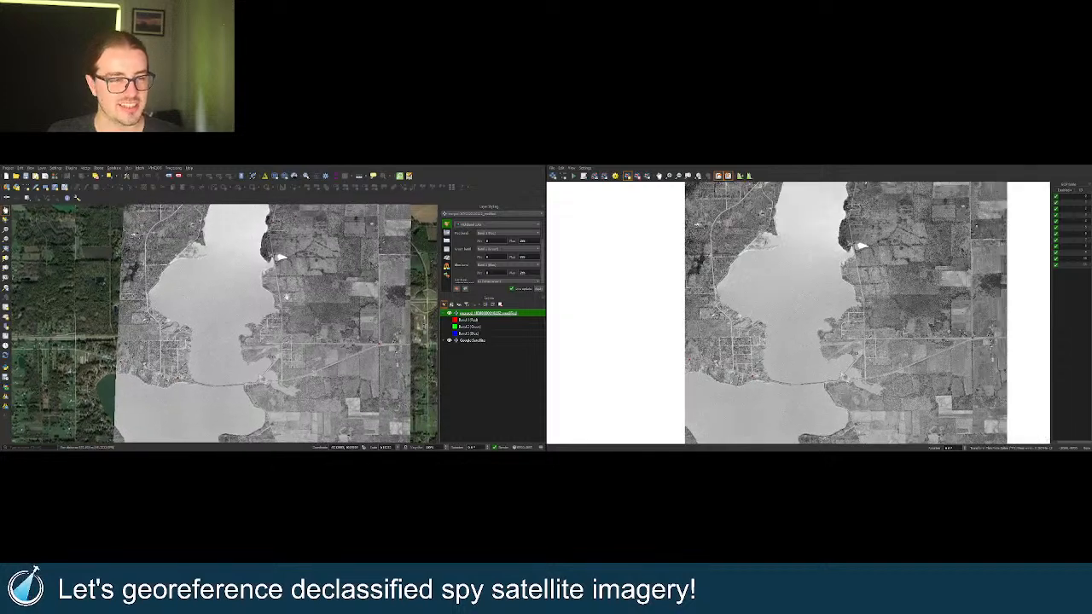
pyautogui.moveTo(289, 268); pyautogui.dragTo(262, 316)
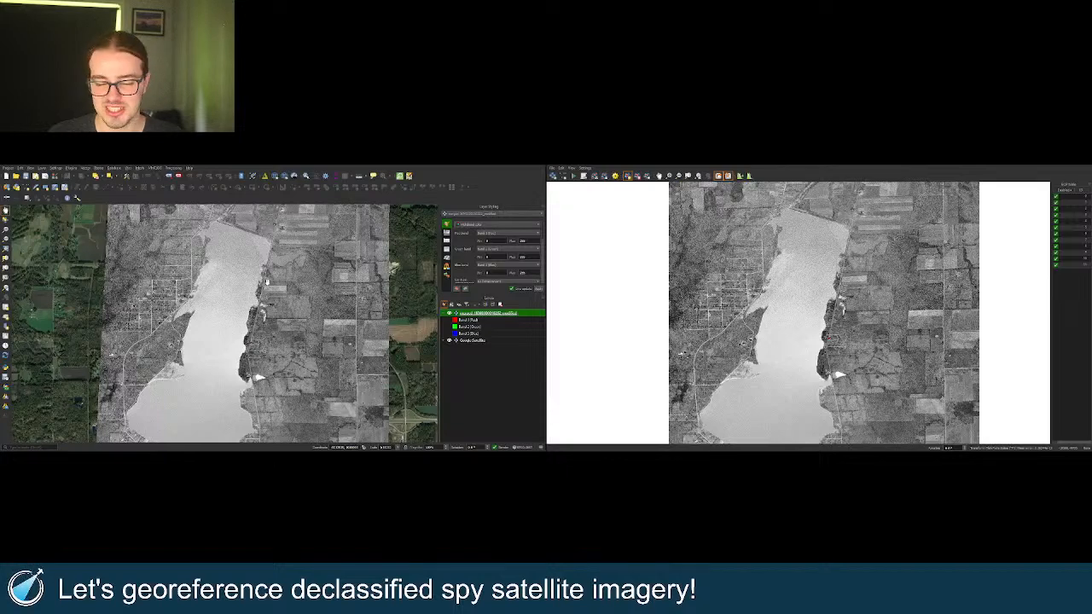
pyautogui.moveTo(261, 267); pyautogui.dragTo(258, 309)
pyautogui.moveTo(185, 326); pyautogui.dragTo(197, 323)
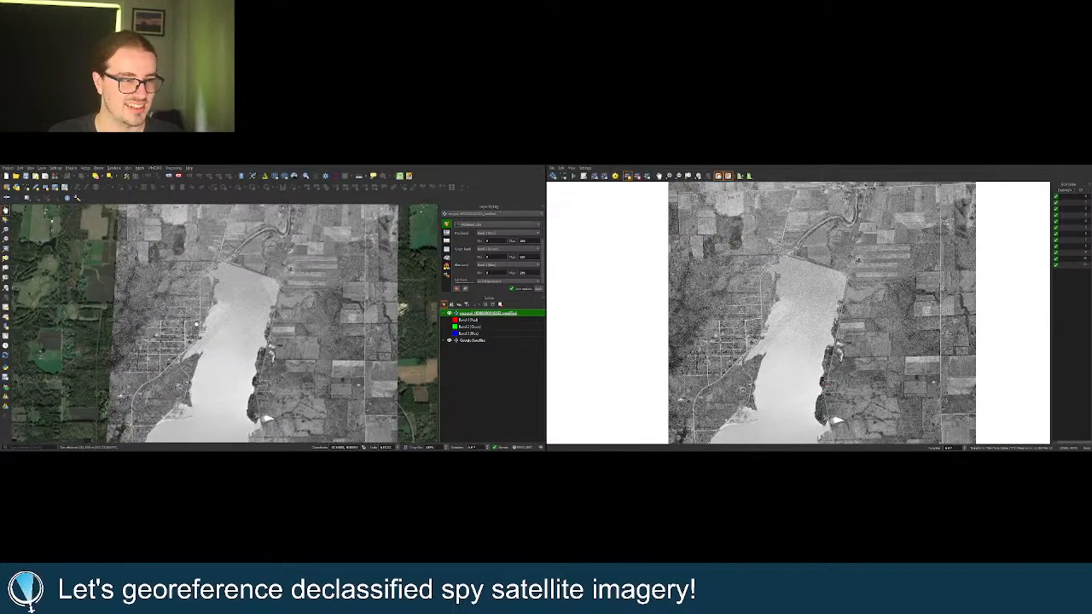
pyautogui.scroll(5, 210, 245)
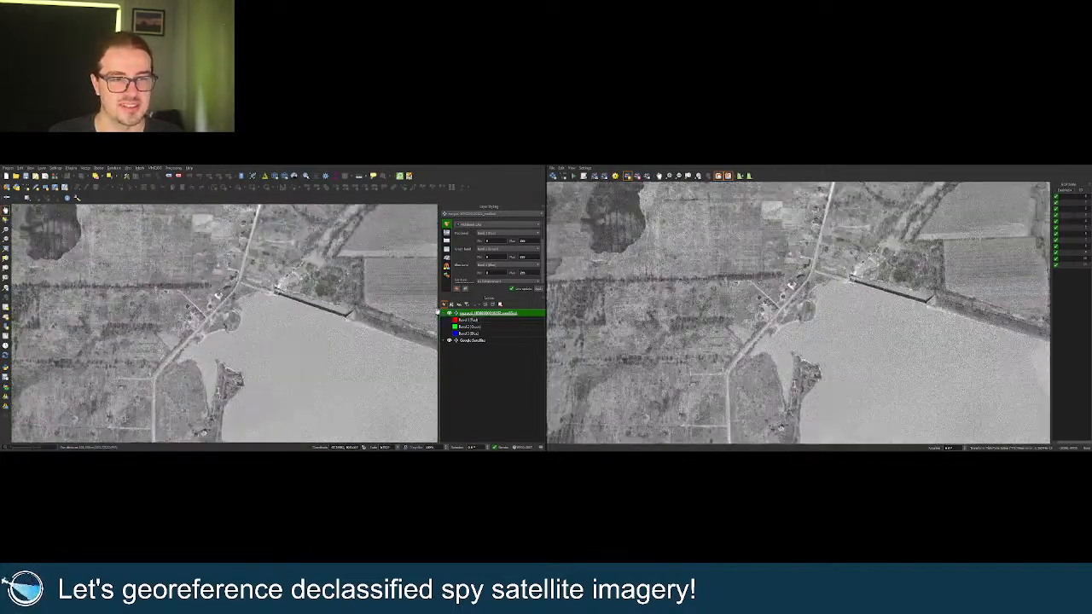
pyautogui.click(448, 314)
pyautogui.click(448, 314)
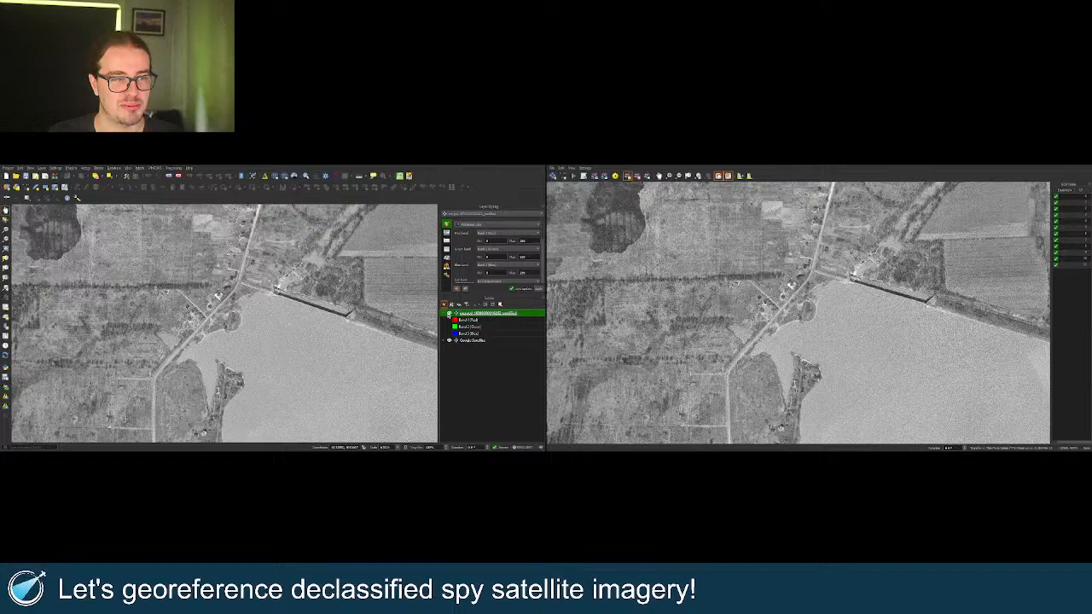
pyautogui.click(448, 313)
pyautogui.click(449, 313)
pyautogui.scroll(3, 369, 318)
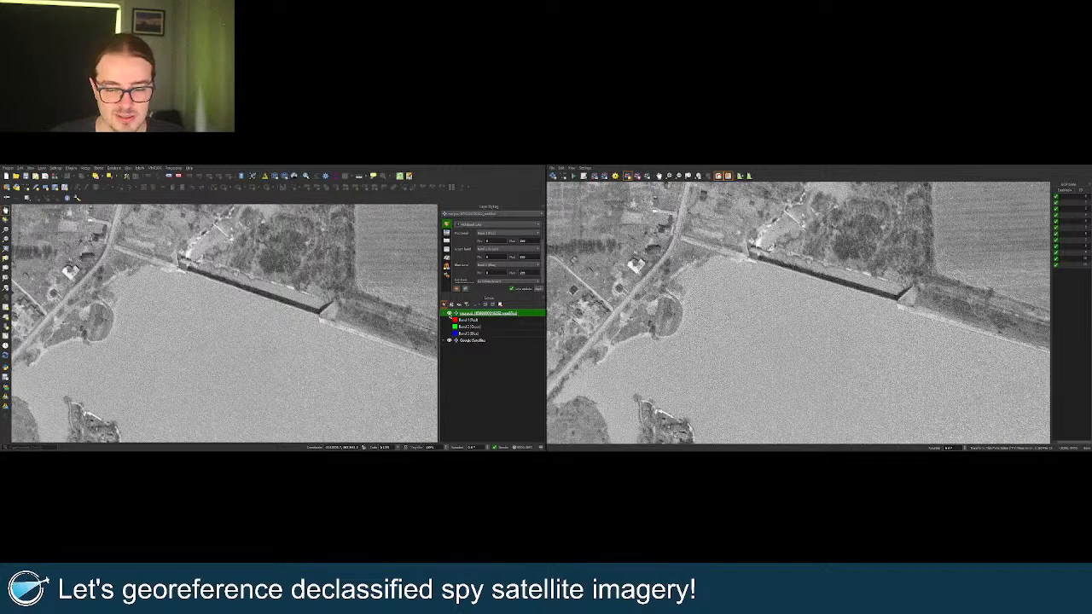
# Flick the spy image off and on repeatedly at the dam, zooming out between comparisons.
pyautogui.click(449, 314)
pyautogui.click(448, 314)
pyautogui.click(448, 314)
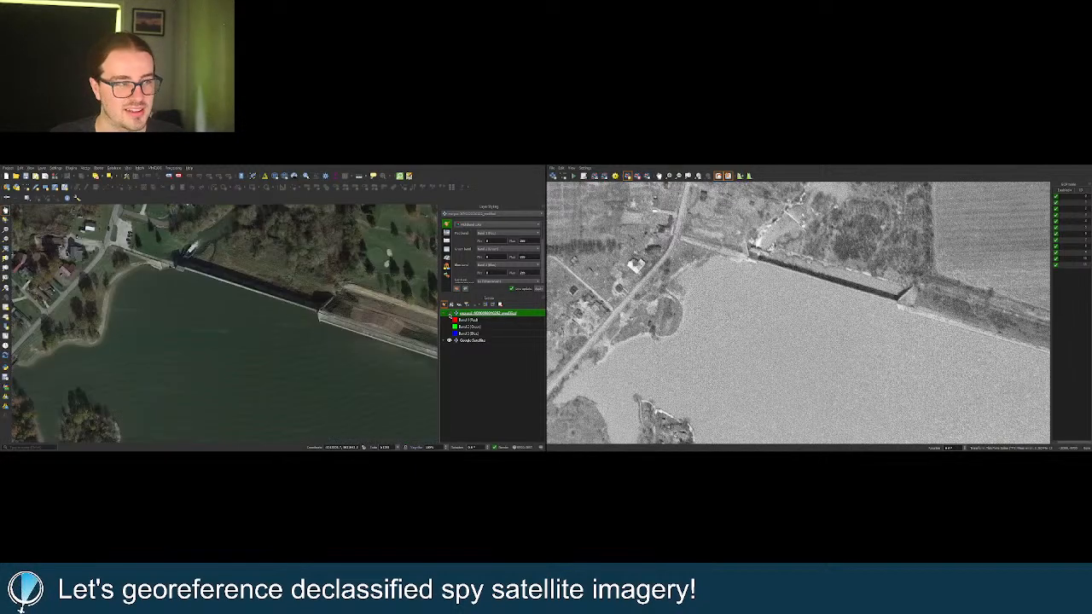
pyautogui.click(448, 314)
pyautogui.scroll(-4, 259, 299)
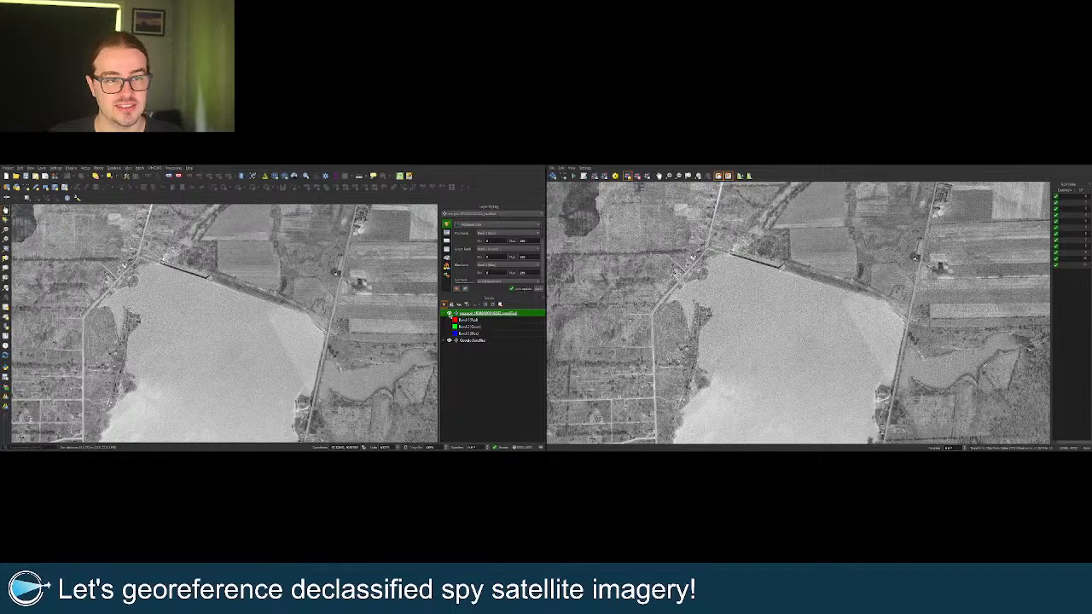
pyautogui.click(449, 314)
pyautogui.click(449, 314)
pyautogui.click(450, 315)
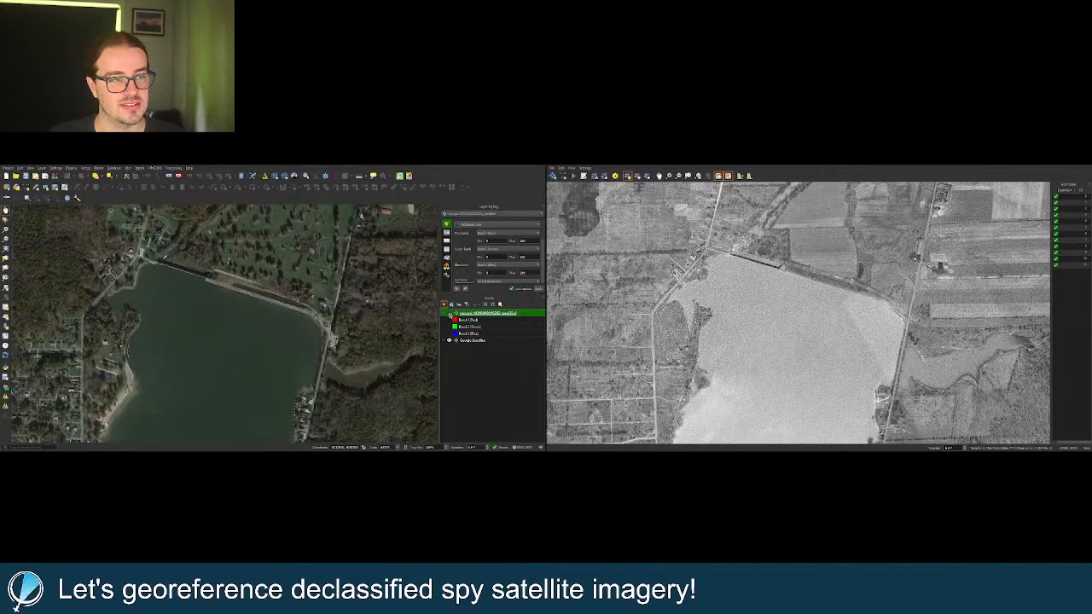
pyautogui.click(449, 315)
# Pan to the western shoreline neighbourhood and compare its street grid and shoreline against Google Satellite.
pyautogui.moveTo(249, 423); pyautogui.dragTo(343, 340)
pyautogui.moveTo(65, 418); pyautogui.dragTo(242, 305)
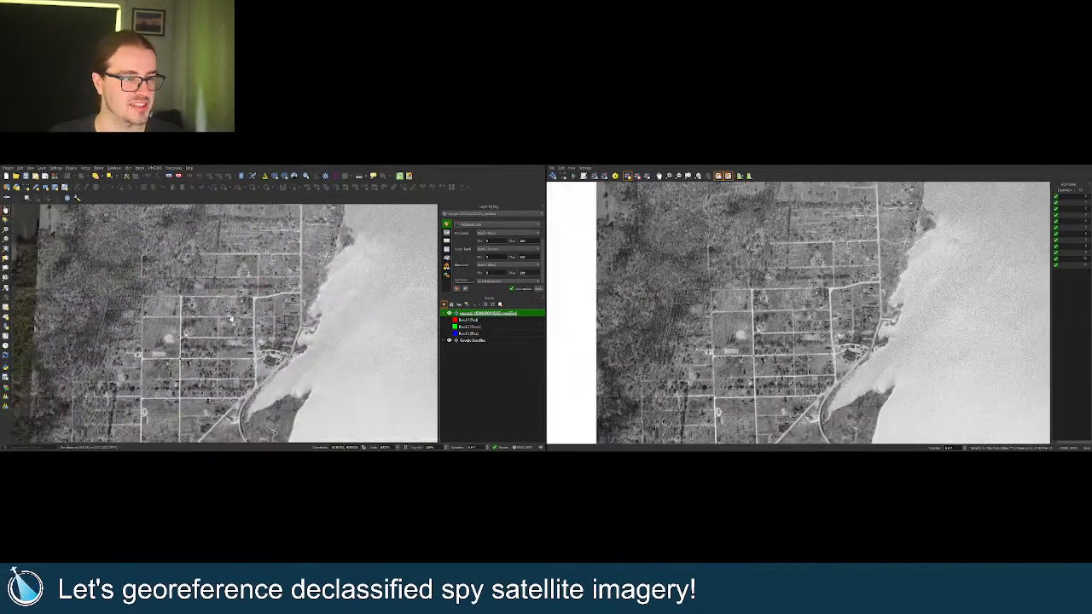
pyautogui.click(449, 314)
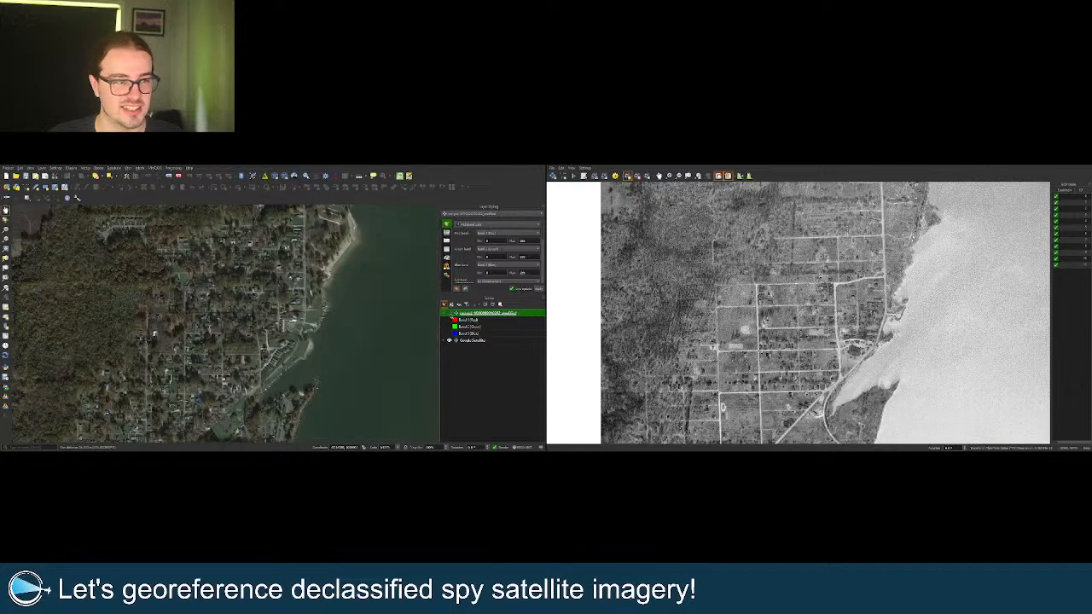
pyautogui.click(451, 314)
pyautogui.click(450, 314)
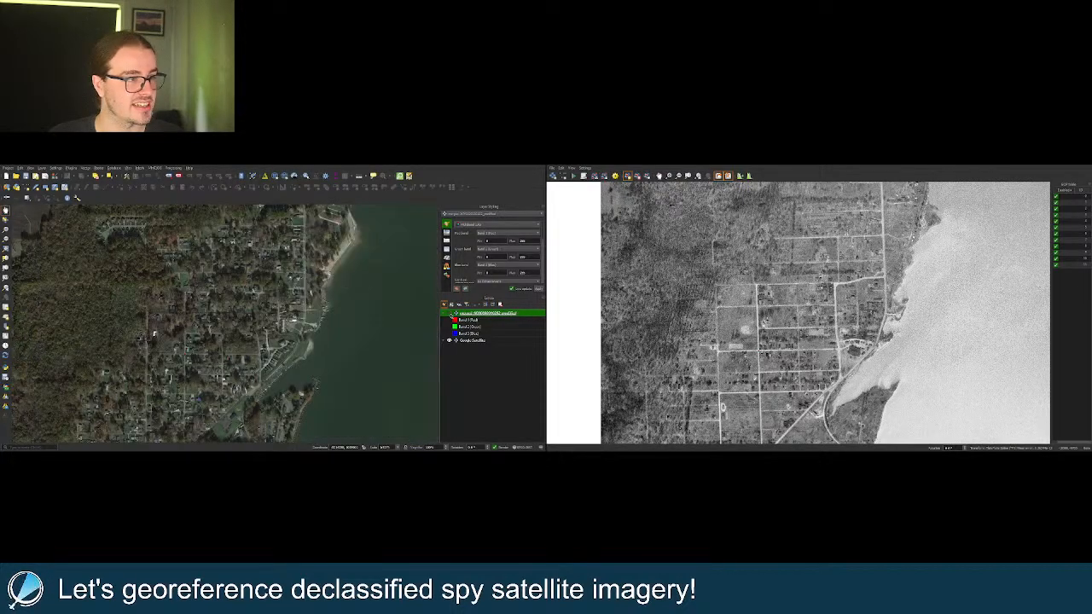
pyautogui.click(450, 313)
pyautogui.click(450, 314)
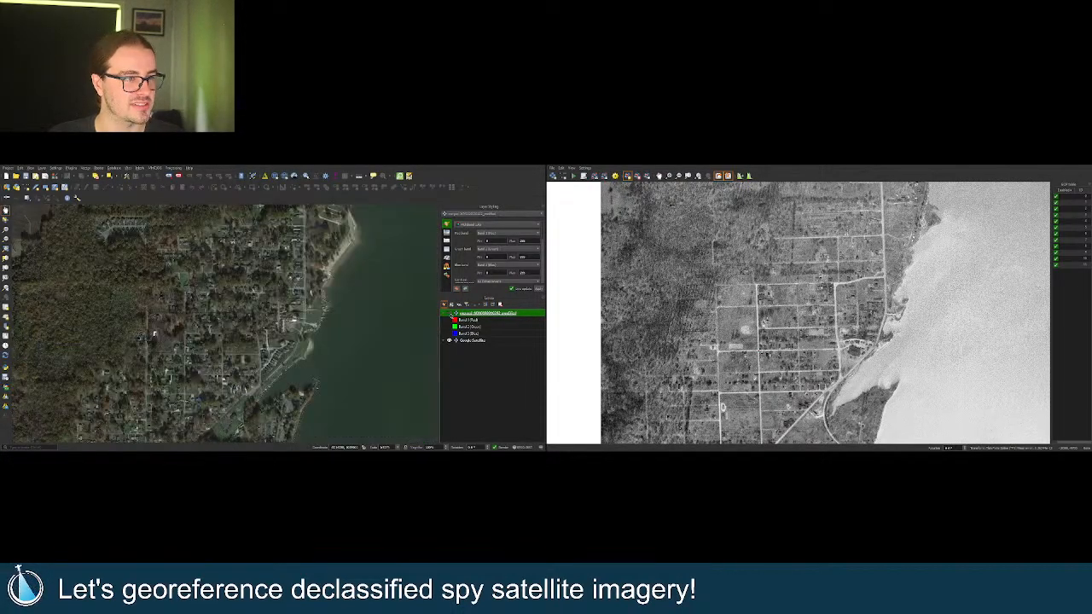
pyautogui.click(450, 314)
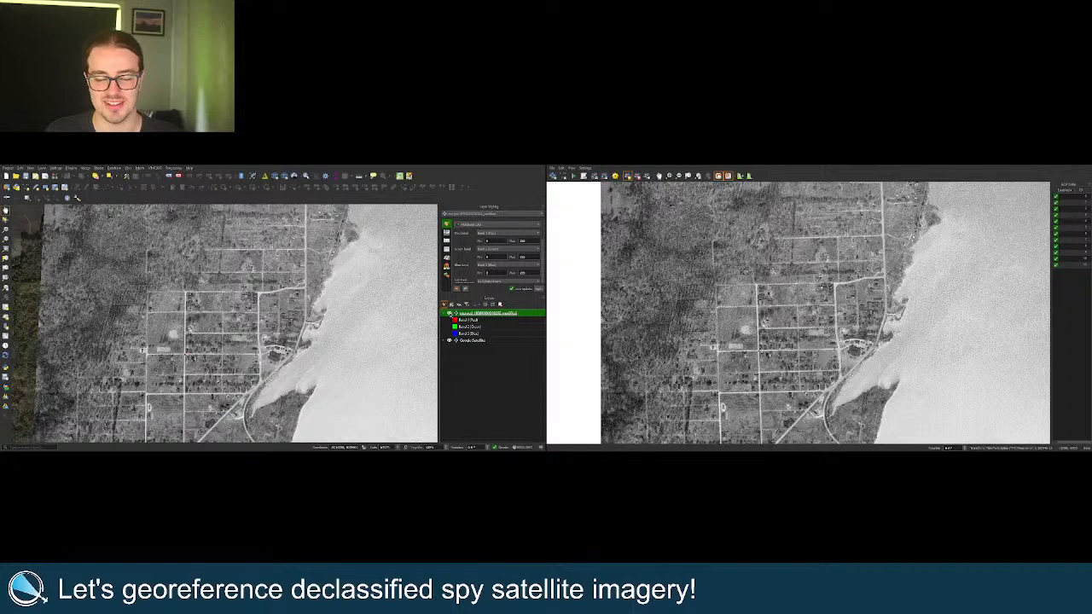
pyautogui.click(455, 313)
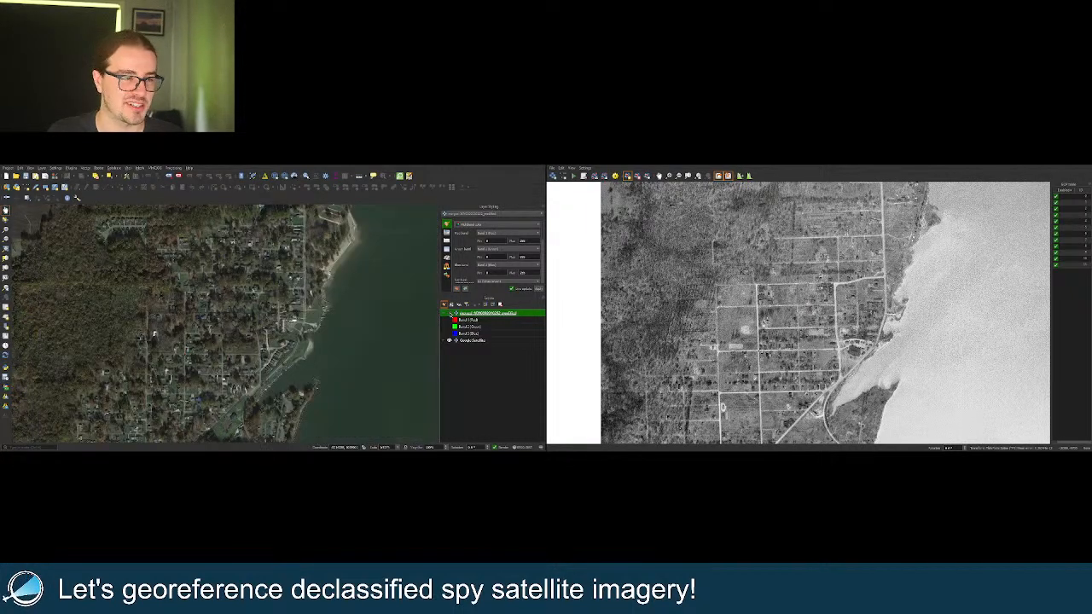
pyautogui.click(452, 313)
pyautogui.click(451, 313)
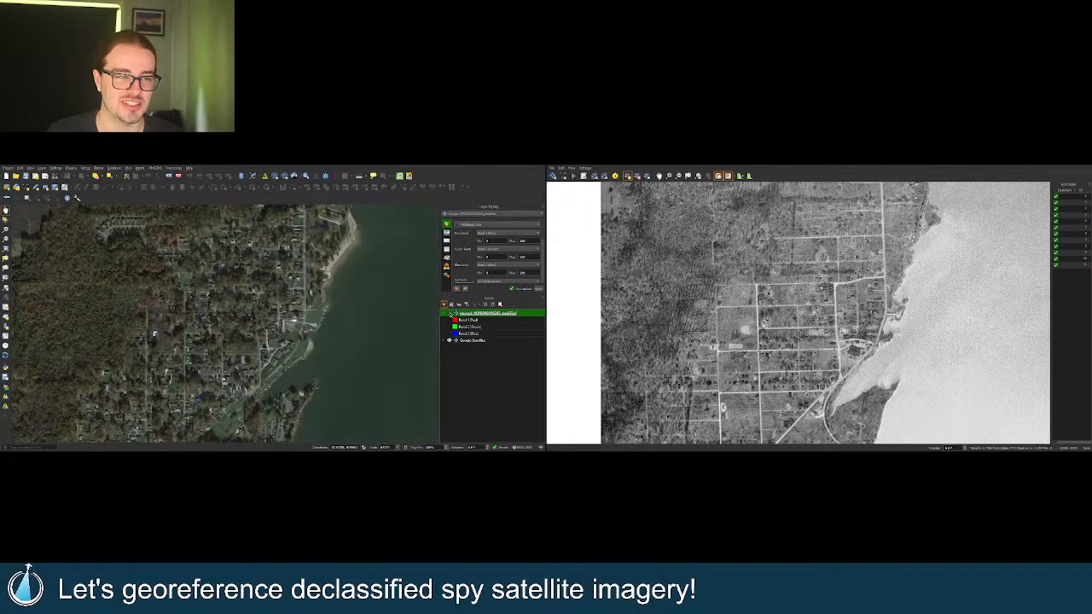
pyautogui.click(451, 313)
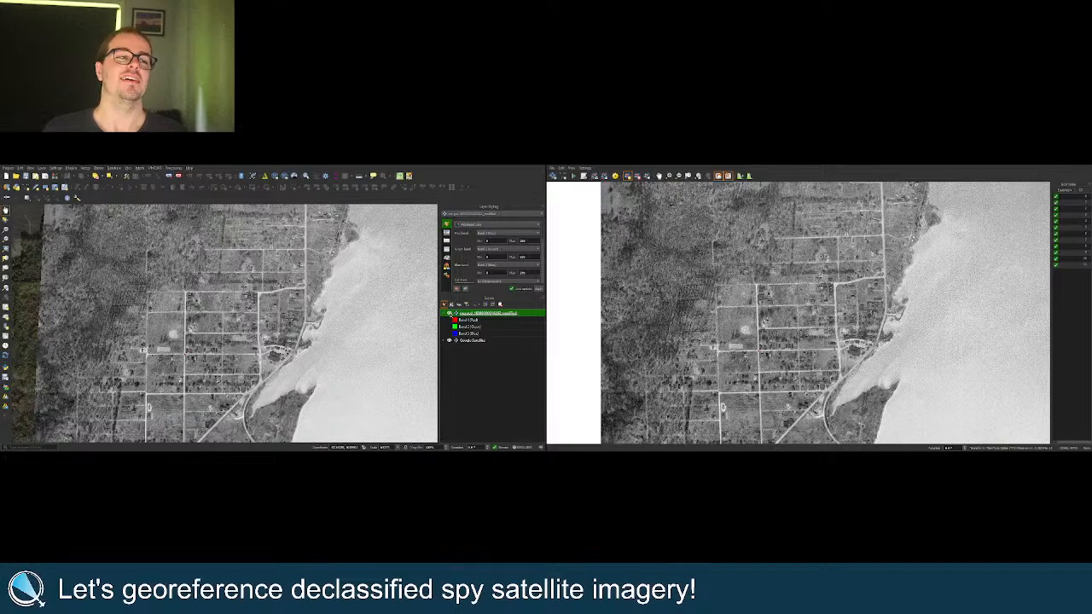
# Pan north along the western shore and zoom in closer.
pyautogui.moveTo(329, 374); pyautogui.dragTo(346, 294)
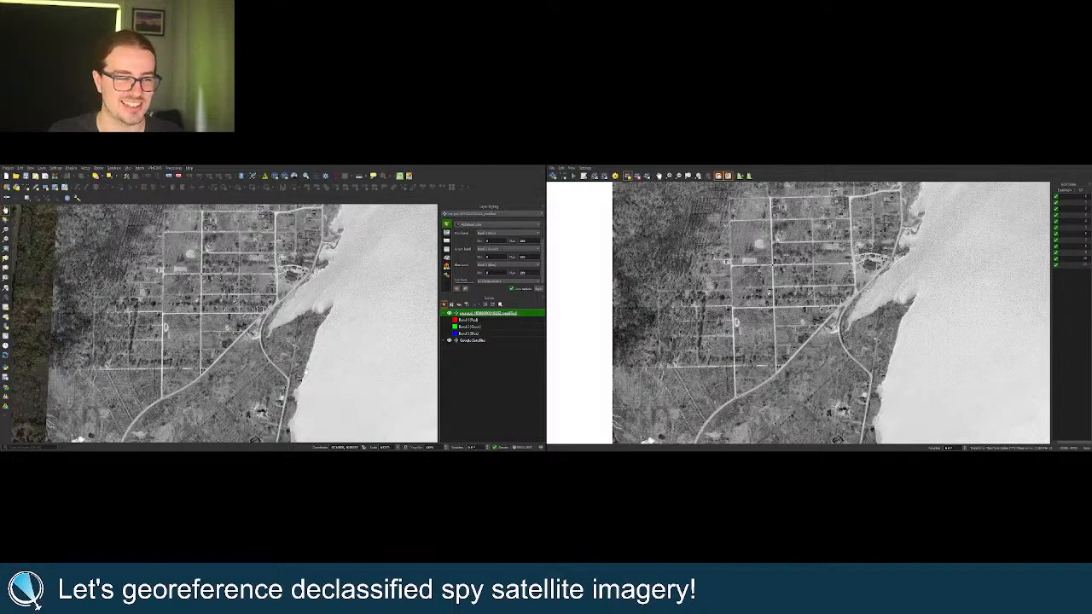
pyautogui.moveTo(310, 368); pyautogui.dragTo(319, 308)
pyautogui.scroll(2, 339, 296)
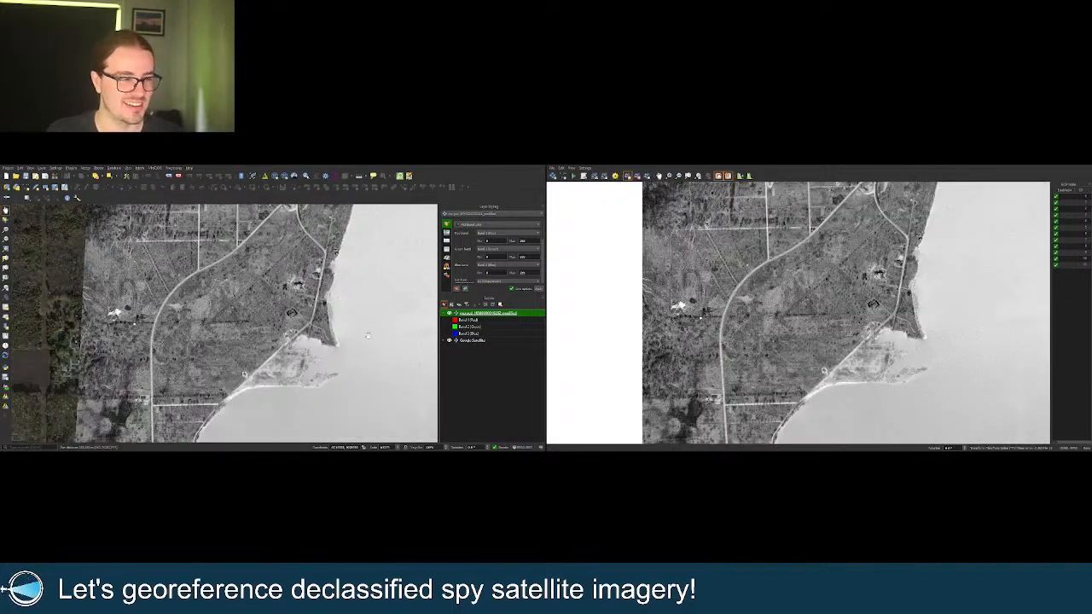
pyautogui.scroll(3, 174, 350)
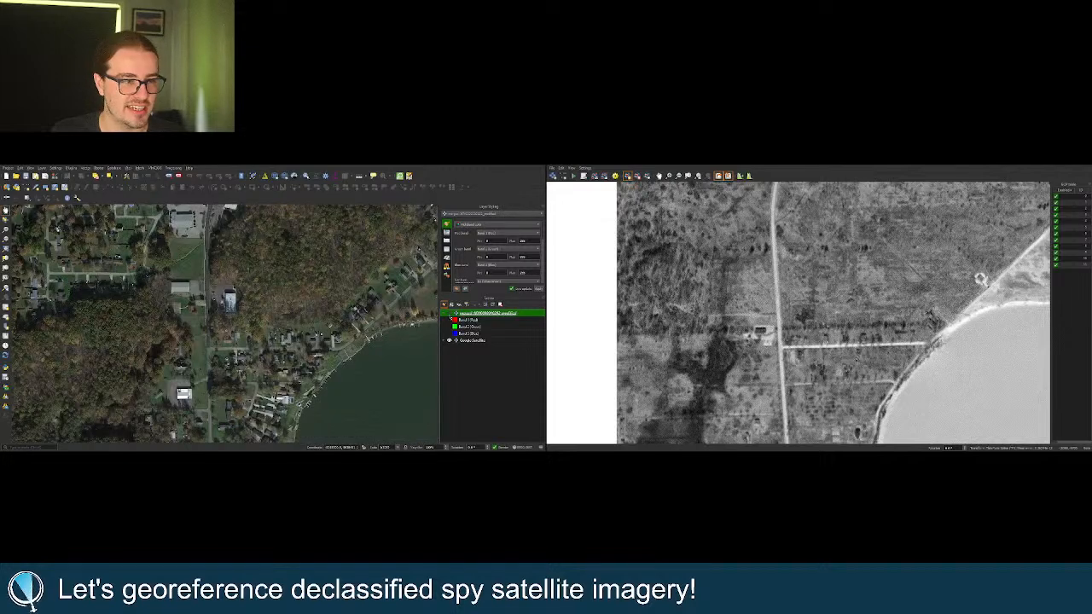
pyautogui.click(450, 313)
pyautogui.click(450, 314)
pyautogui.click(450, 314)
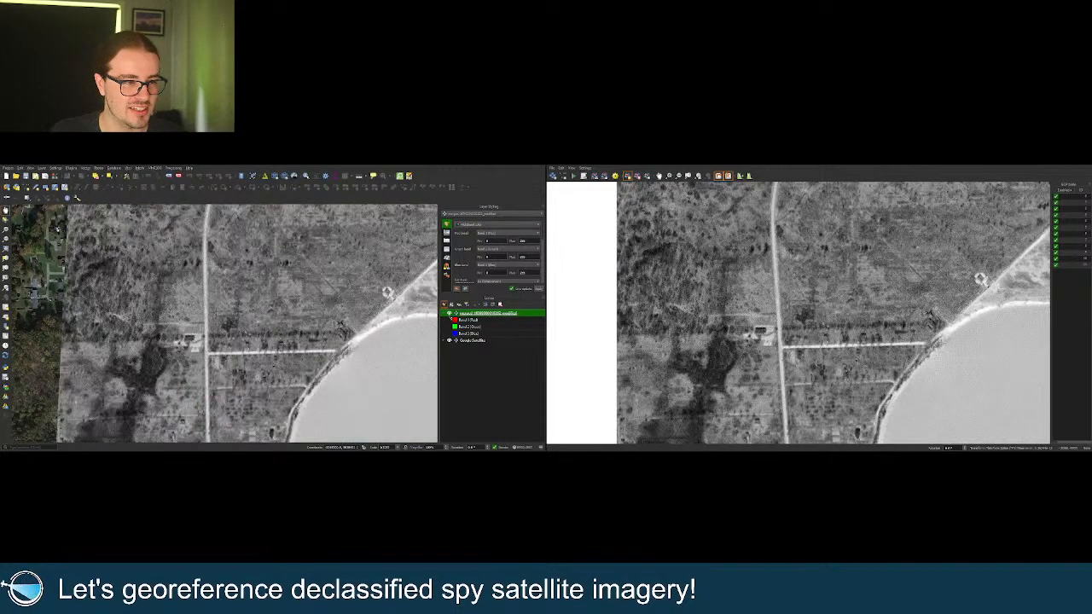
pyautogui.scroll(2, 780, 342)
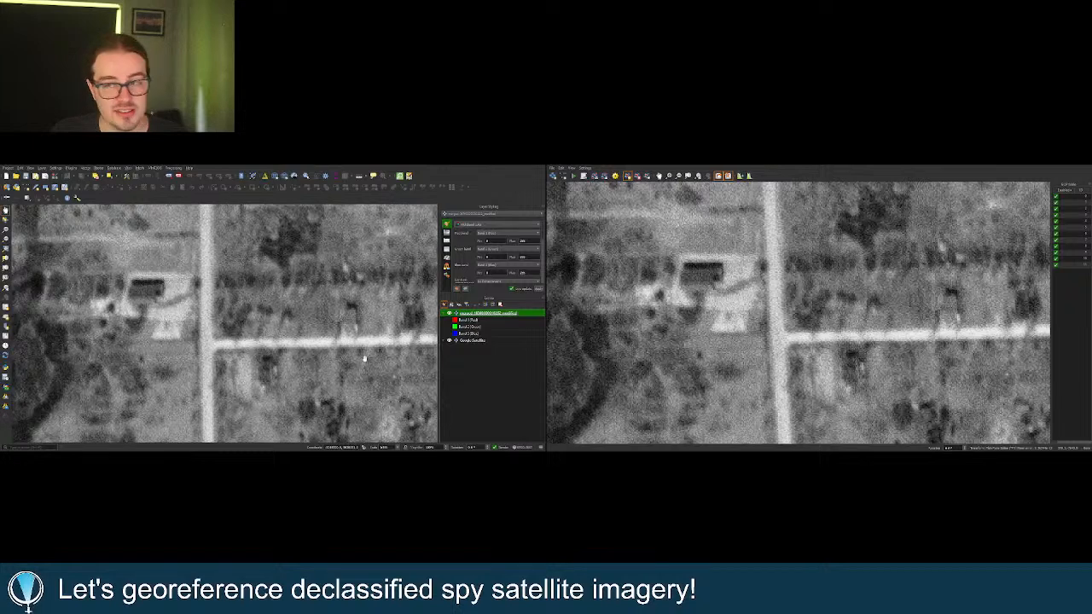
pyautogui.click(449, 313)
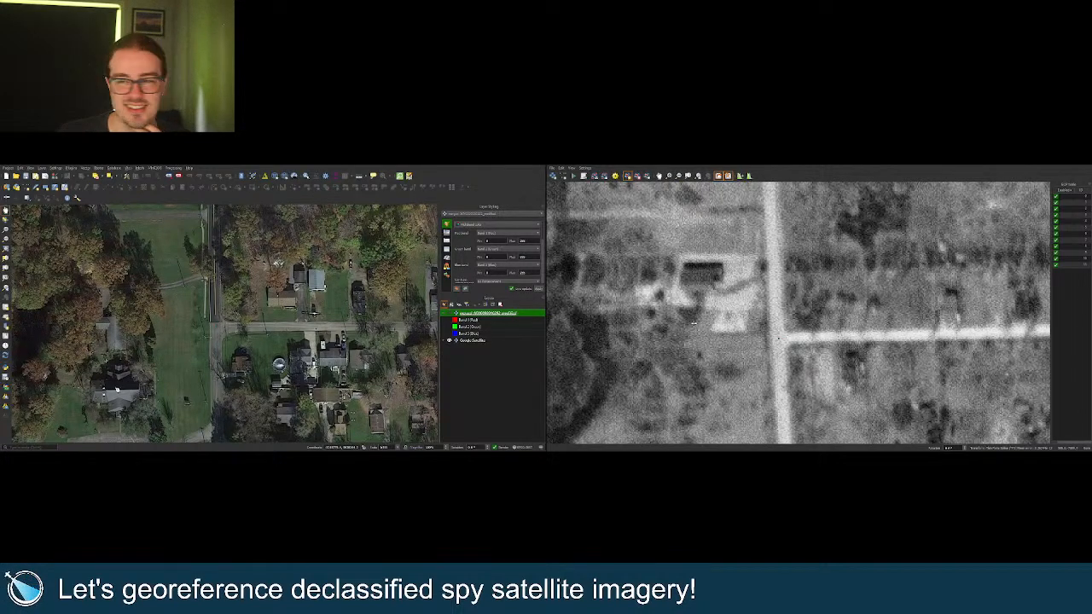
pyautogui.scroll(-2, 156, 341)
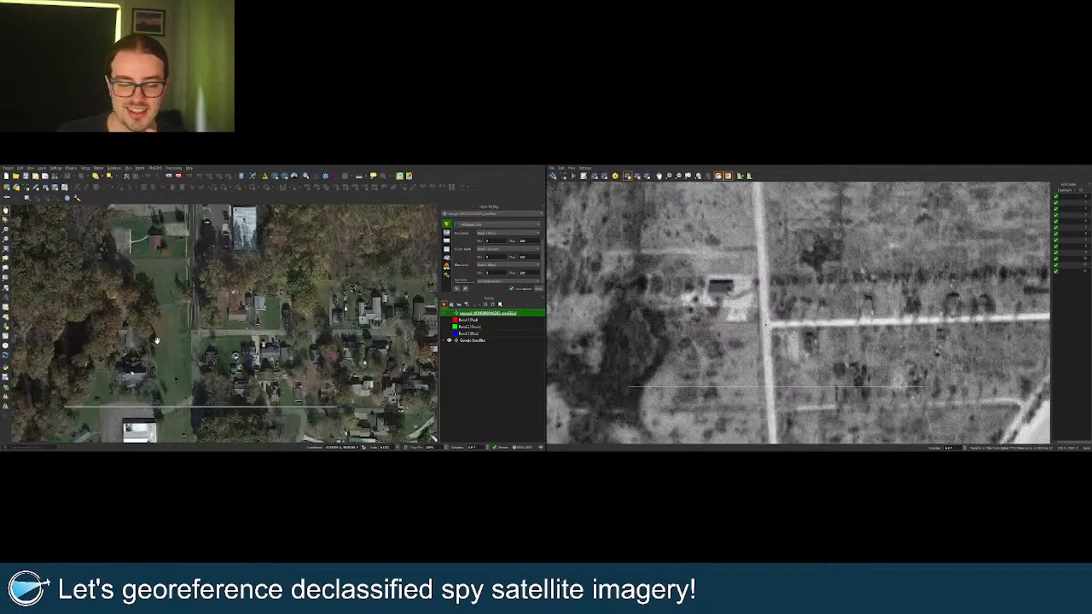
pyautogui.scroll(-4, 156, 341)
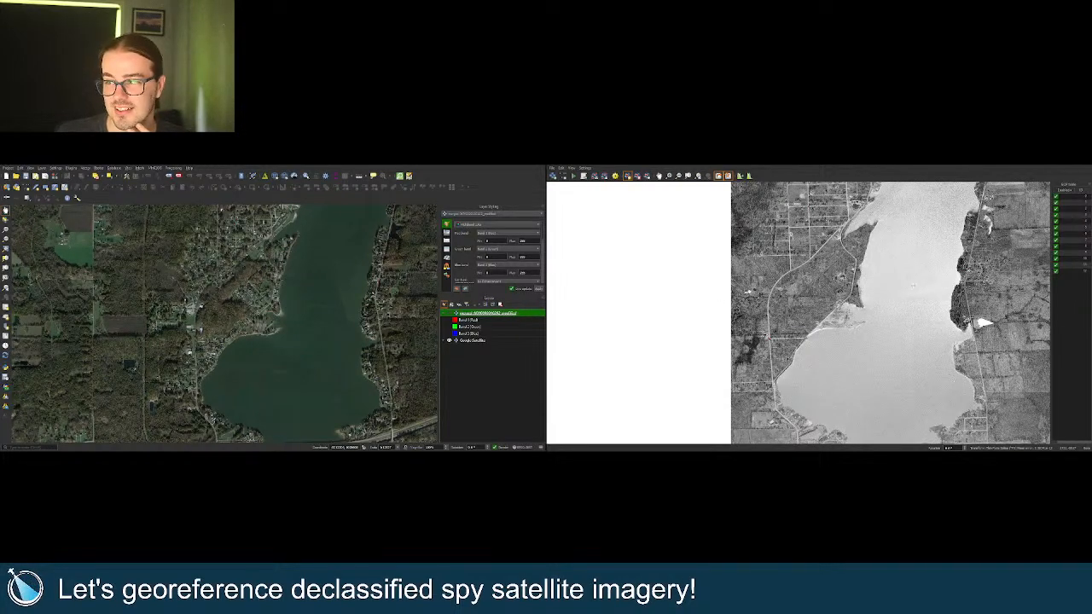
pyautogui.scroll(2, 774, 241)
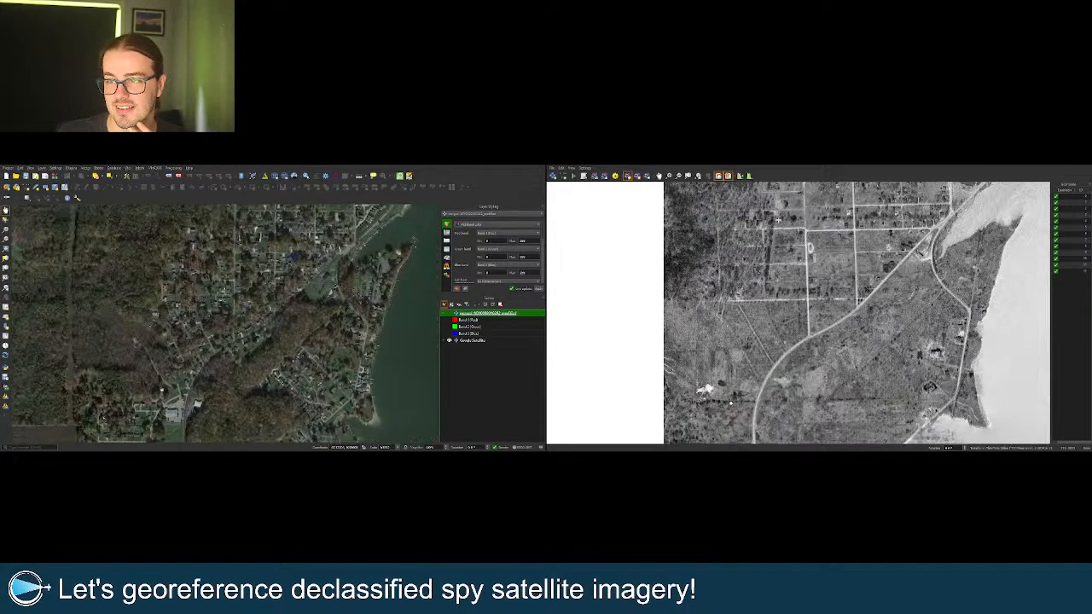
pyautogui.scroll(2, 735, 297)
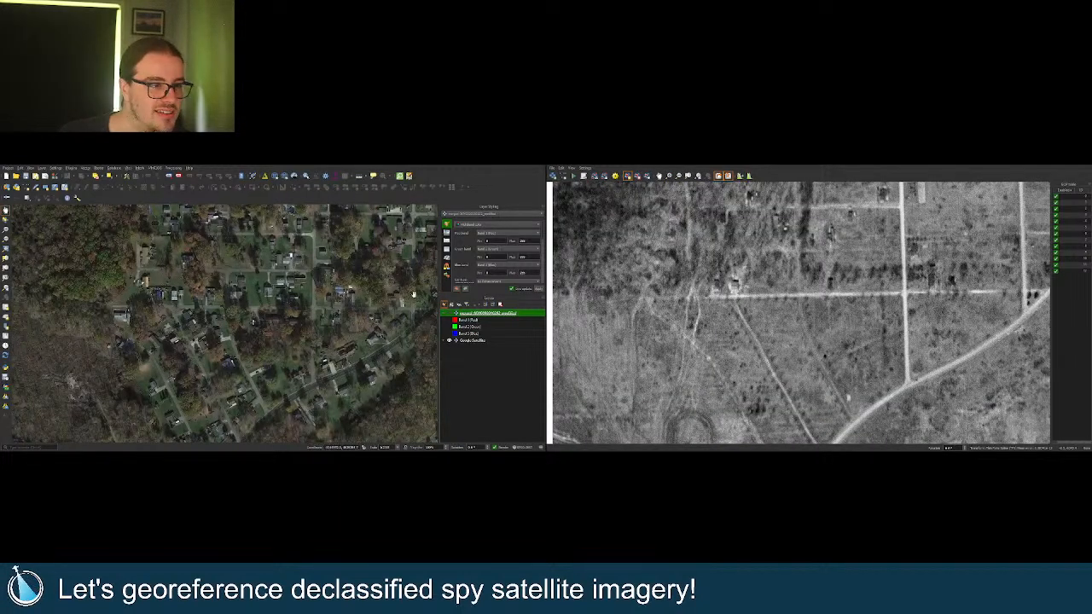
pyautogui.click(450, 313)
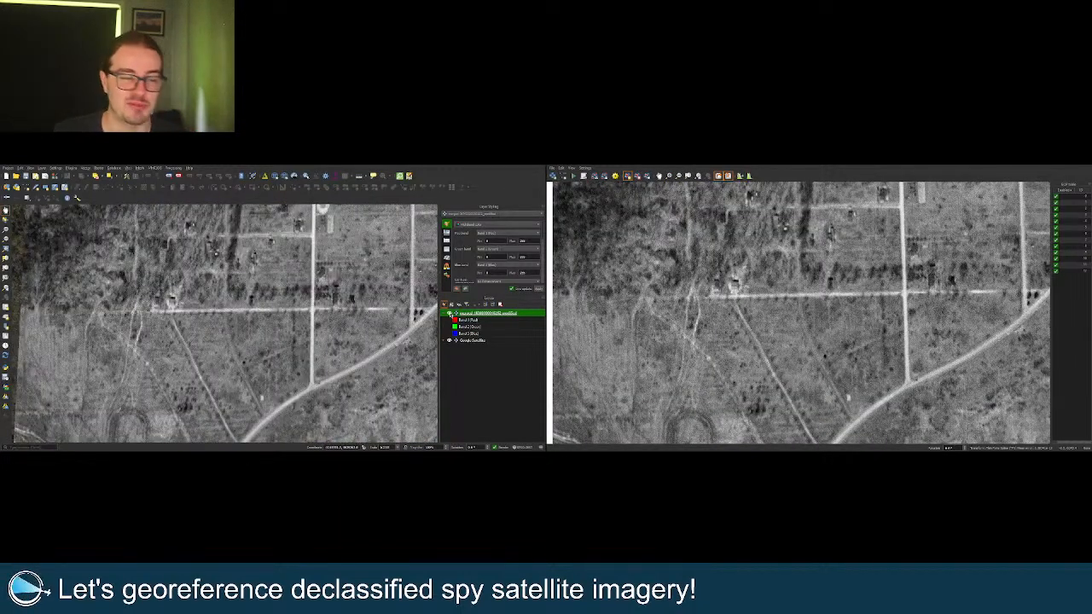
pyautogui.click(449, 313)
pyautogui.click(449, 313)
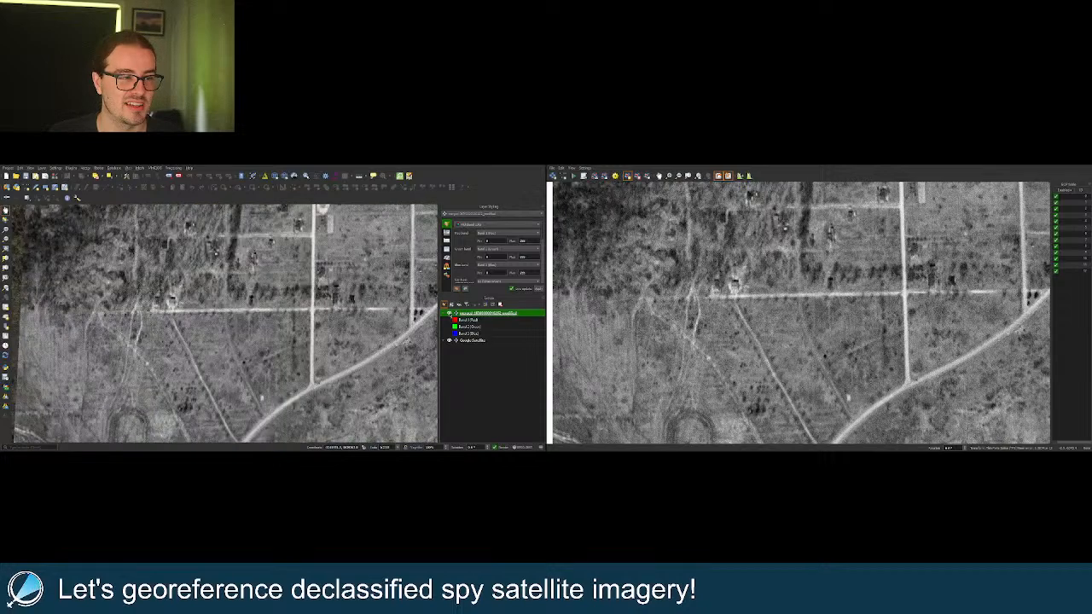
pyautogui.click(450, 313)
pyautogui.click(449, 313)
pyautogui.click(450, 313)
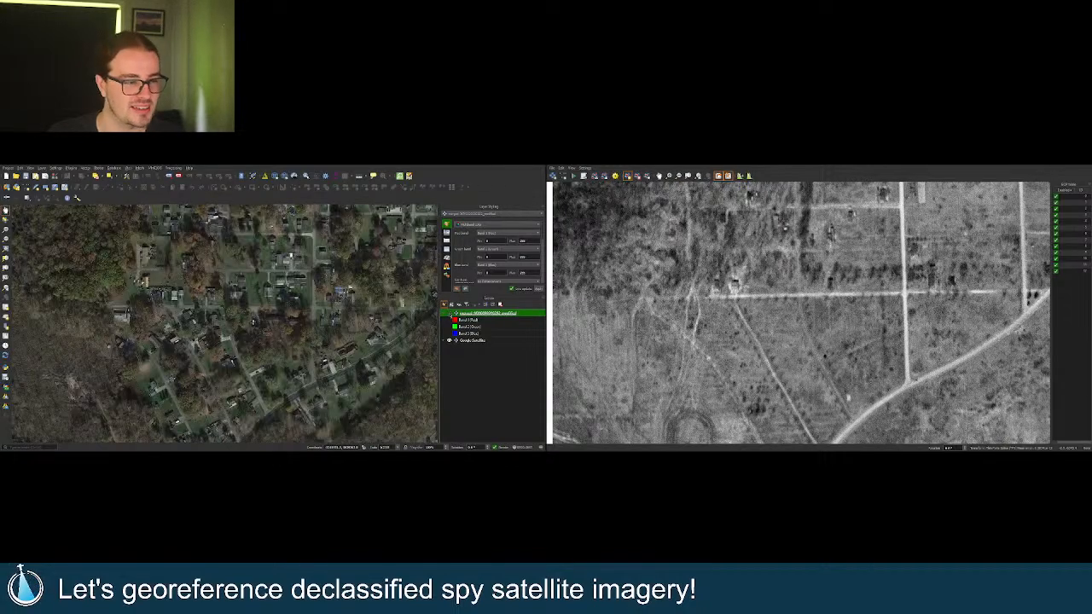
pyautogui.moveTo(311, 307); pyautogui.dragTo(227, 361)
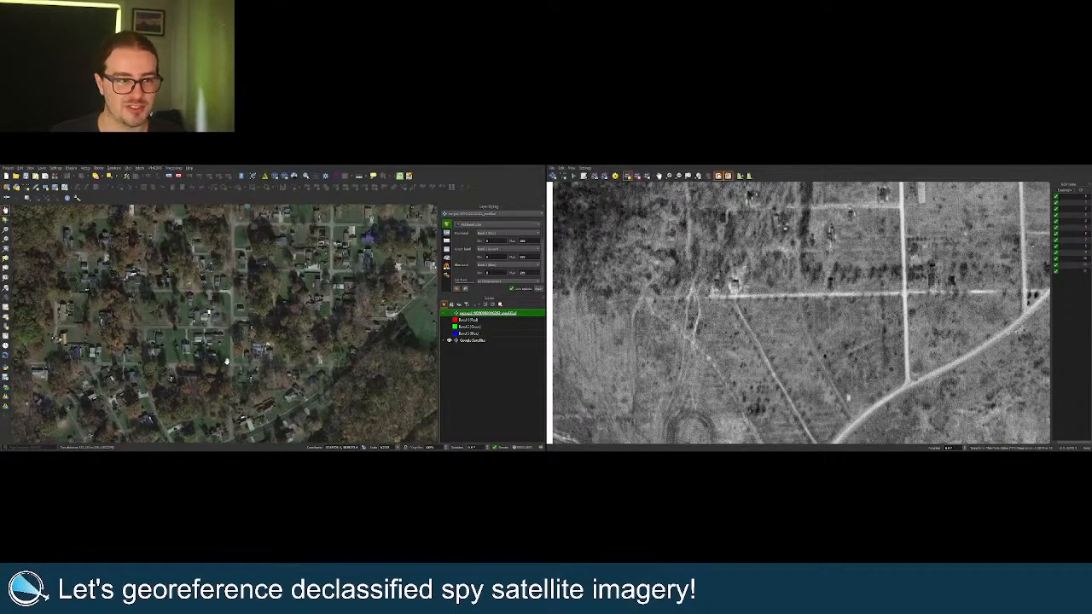
pyautogui.scroll(-2, 234, 347)
pyautogui.moveTo(294, 300); pyautogui.dragTo(282, 317)
pyautogui.scroll(-2, 284, 323)
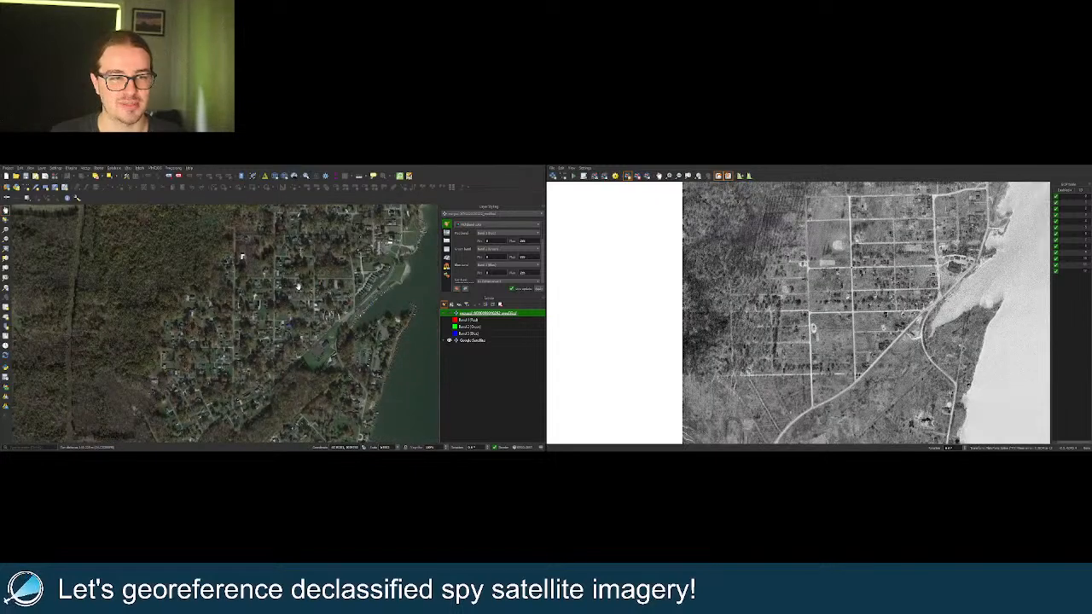
pyautogui.moveTo(297, 278); pyautogui.dragTo(197, 316)
pyautogui.scroll(-3, 197, 317)
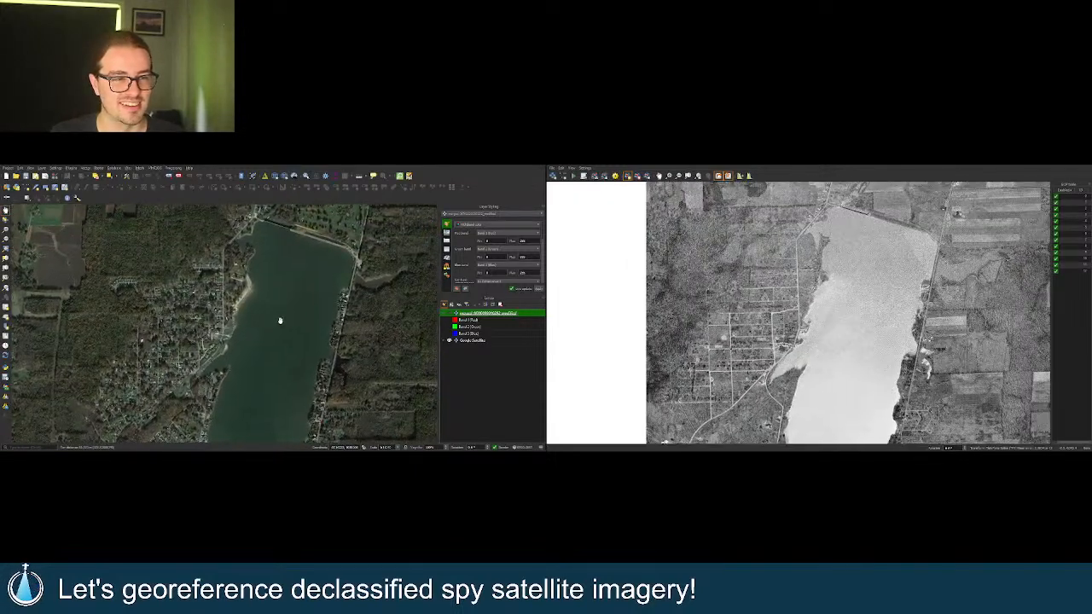
pyautogui.scroll(-1, 280, 318)
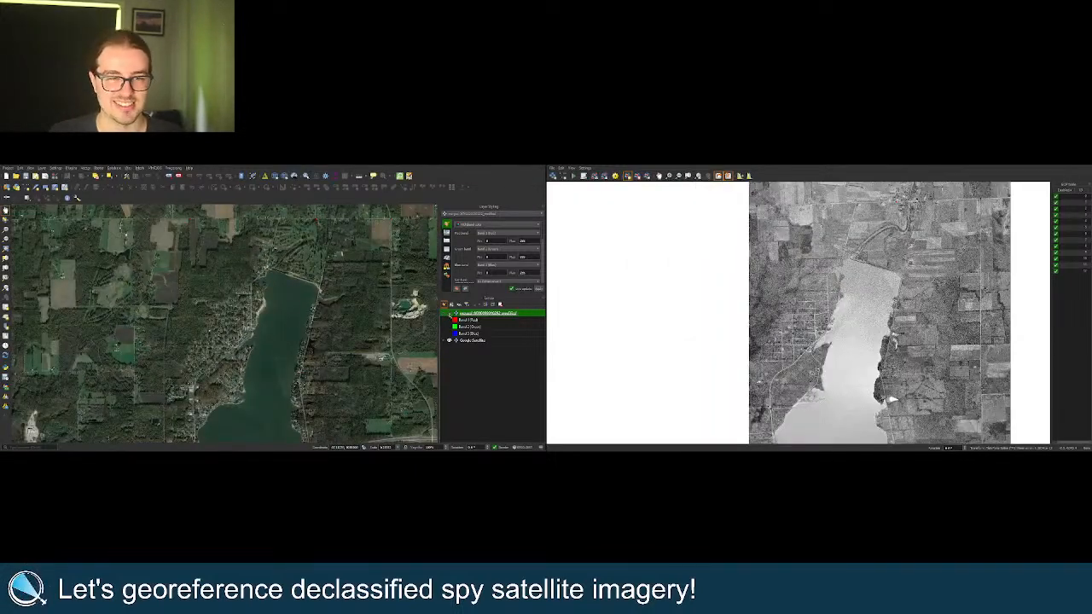
pyautogui.click(450, 313)
pyautogui.scroll(1, 323, 356)
pyautogui.scroll(5, 320, 351)
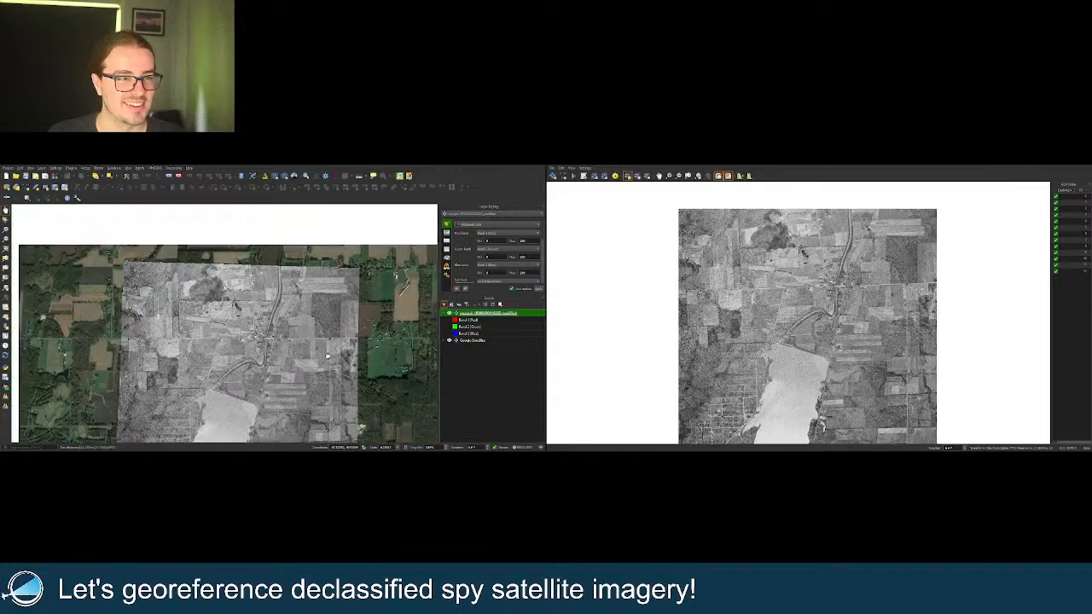
pyautogui.scroll(1, 308, 277)
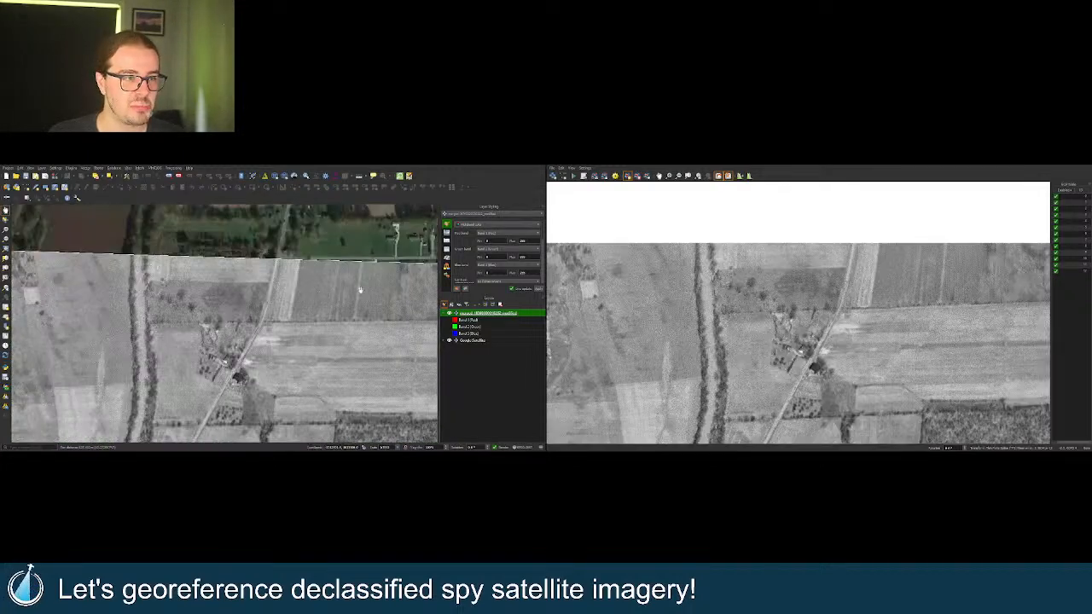
pyautogui.click(449, 313)
pyautogui.click(450, 313)
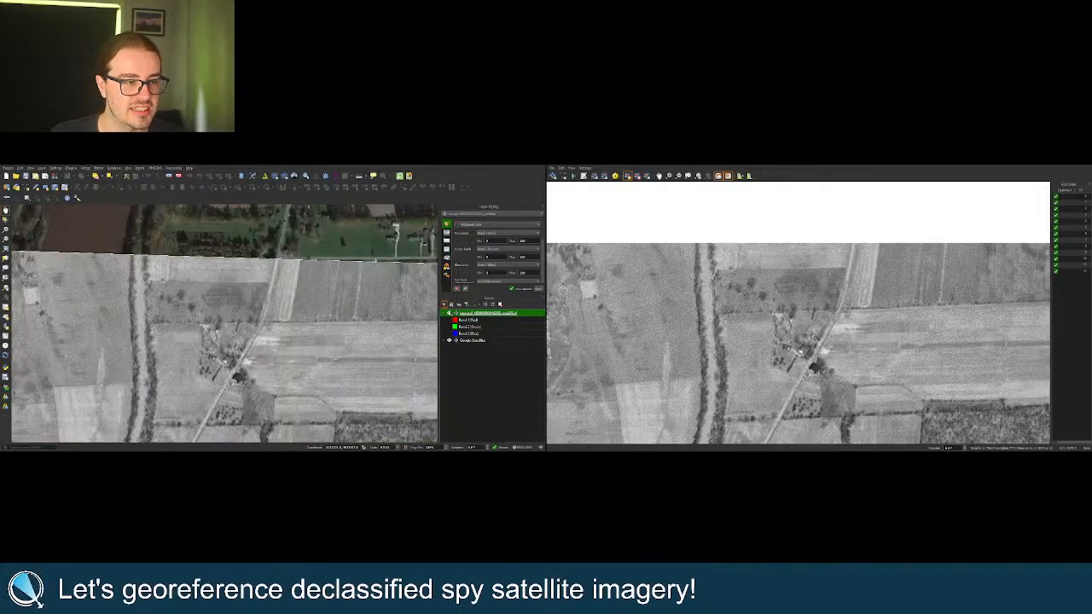
pyautogui.click(450, 313)
pyautogui.click(449, 313)
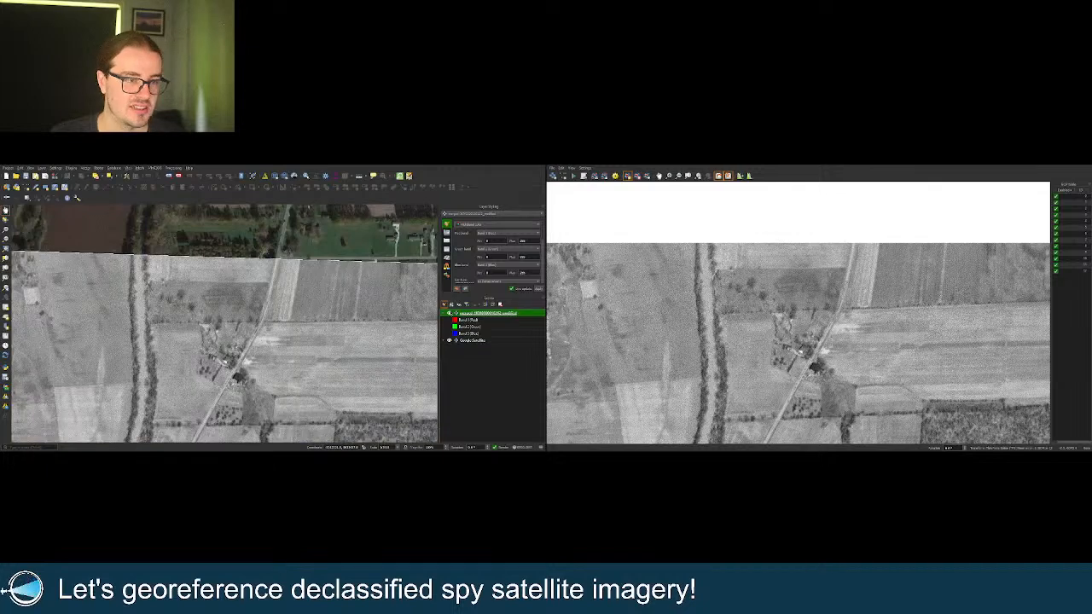
pyautogui.click(450, 313)
pyautogui.scroll(2, 773, 341)
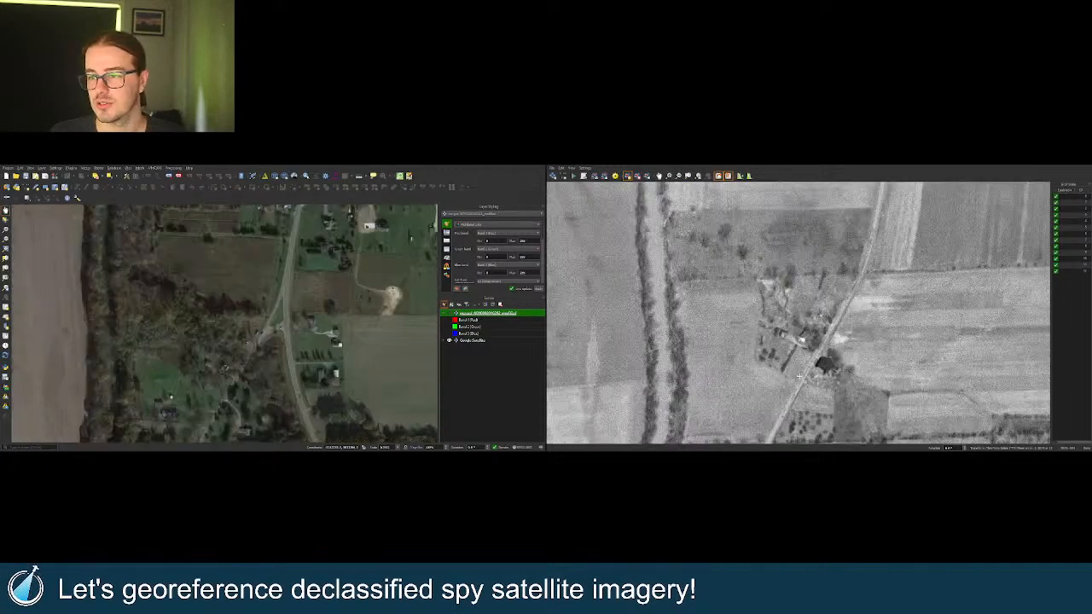
pyautogui.click(449, 313)
pyautogui.click(450, 314)
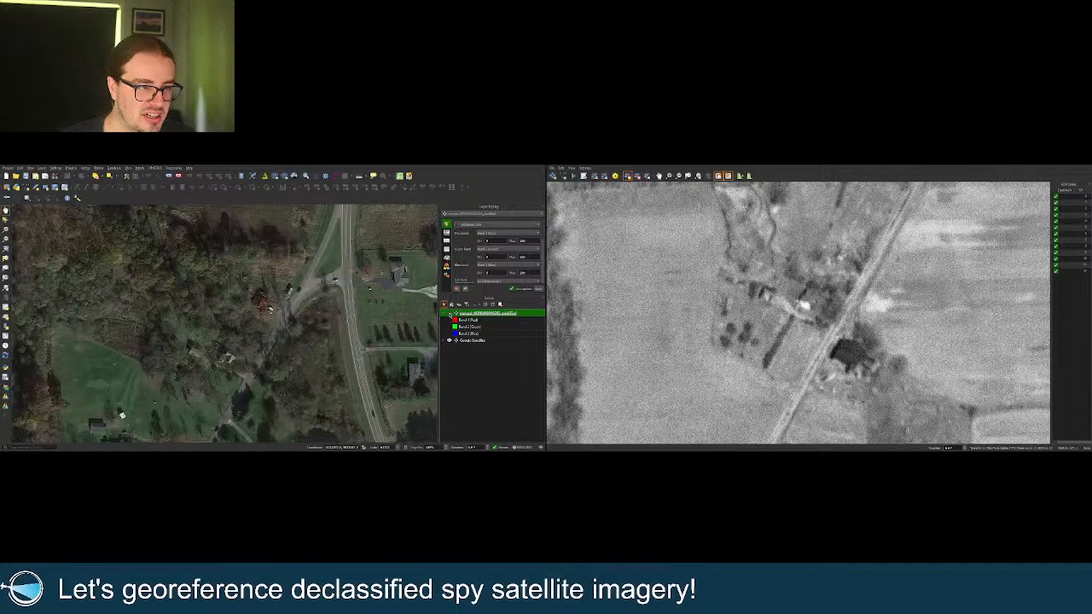
pyautogui.click(449, 313)
pyautogui.click(449, 314)
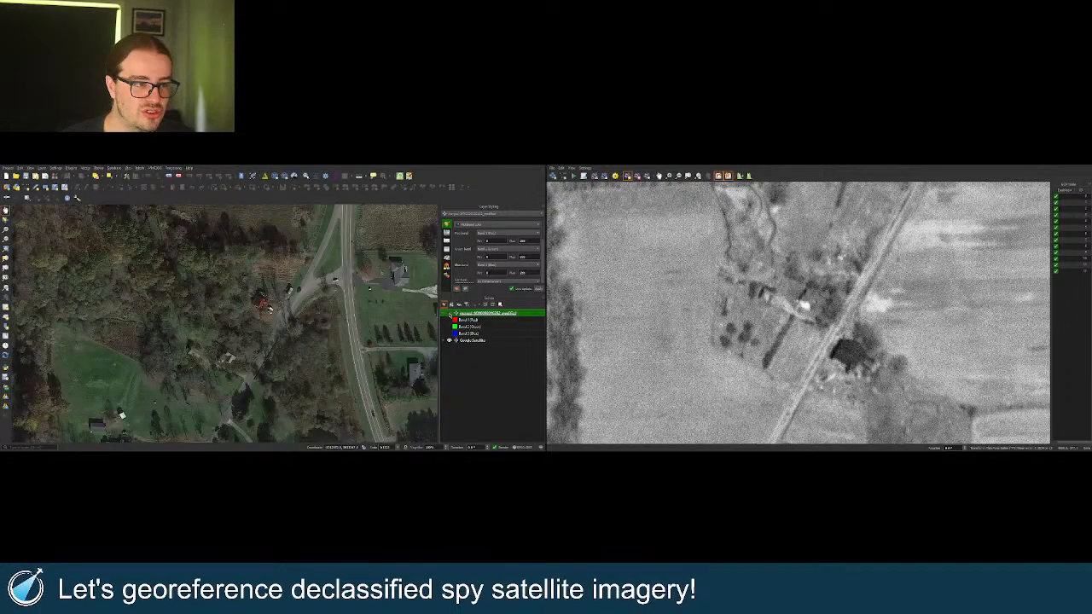
pyautogui.click(449, 314)
pyautogui.click(449, 314)
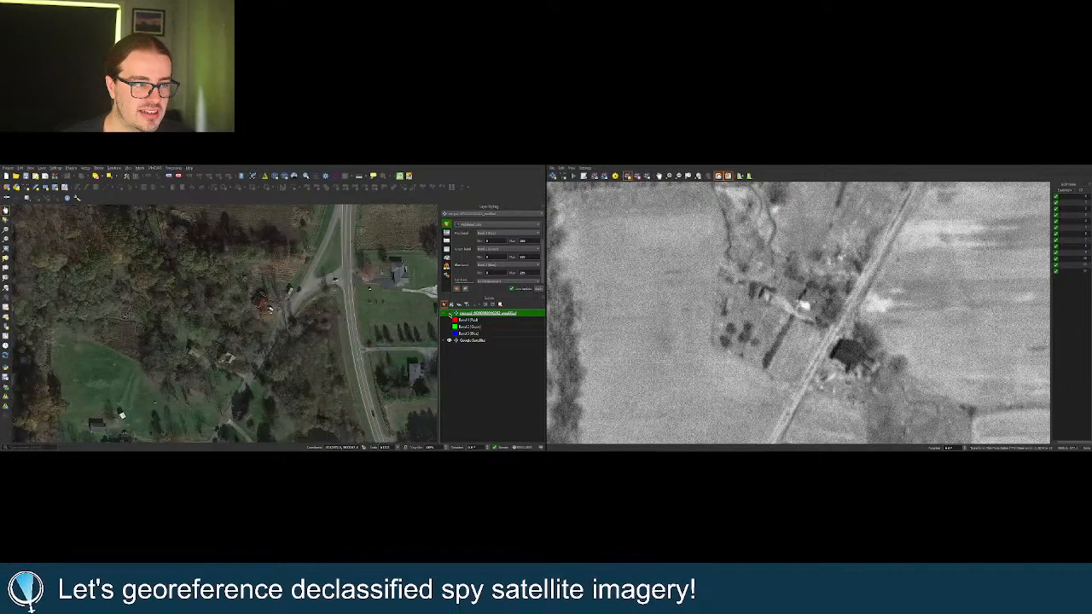
pyautogui.click(450, 314)
pyautogui.click(450, 314)
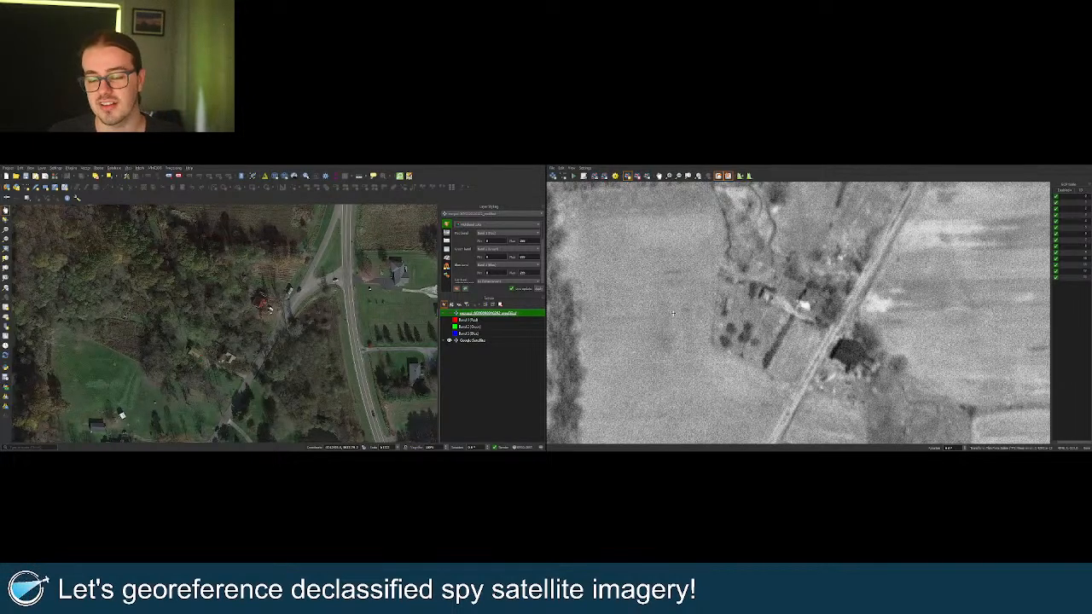
# Zoom and shift the linked views over the fields toward the farmstead by the wooded creek.
pyautogui.scroll(-3, 304, 311)
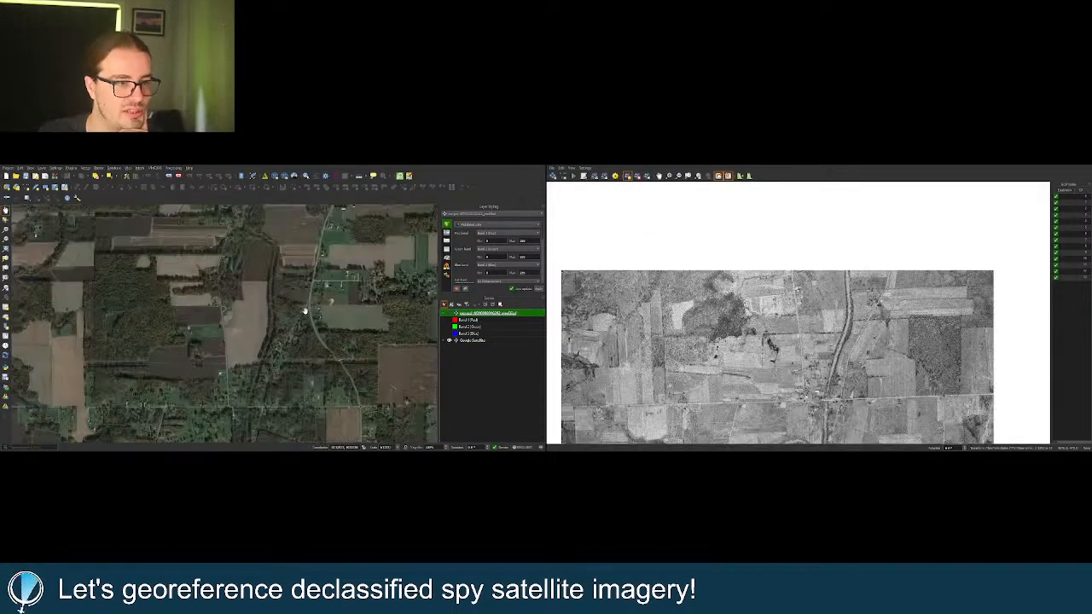
pyautogui.scroll(-1, 337, 317)
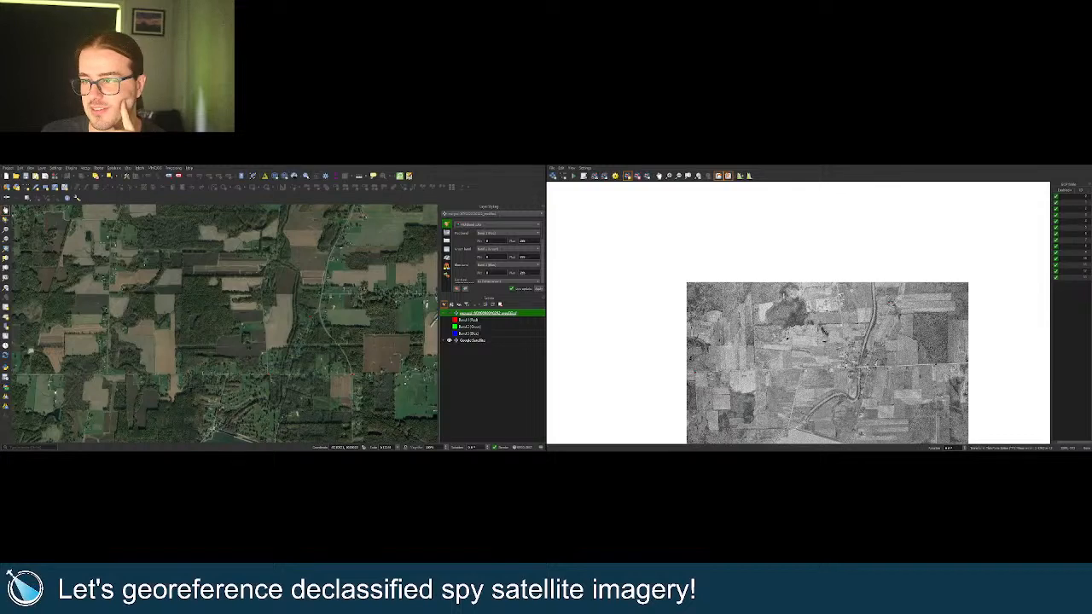
pyautogui.scroll(3, 822, 328)
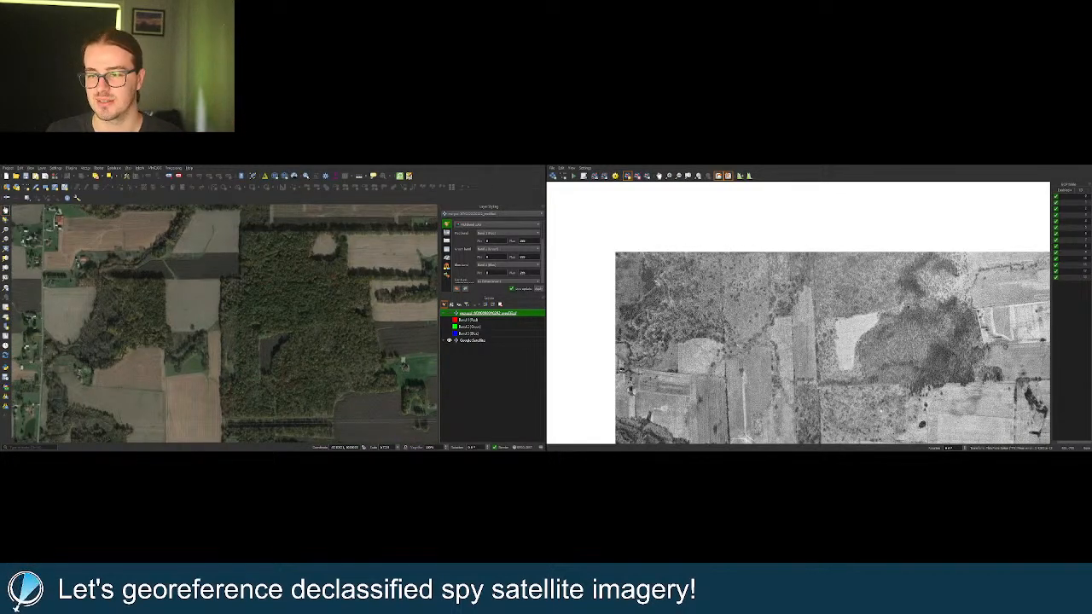
pyautogui.scroll(2, 706, 374)
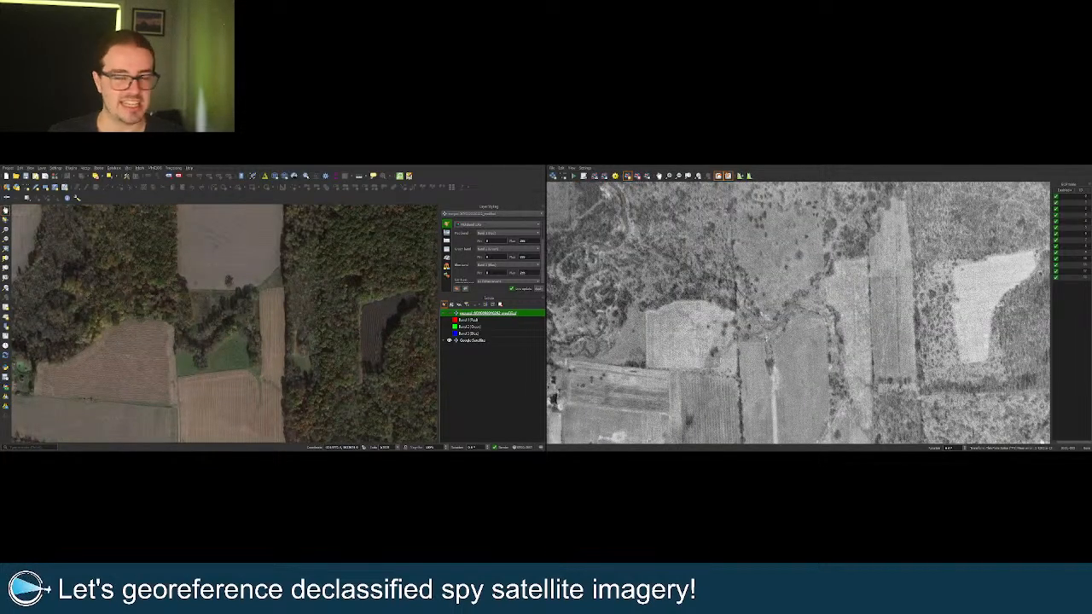
pyautogui.scroll(-2, 751, 332)
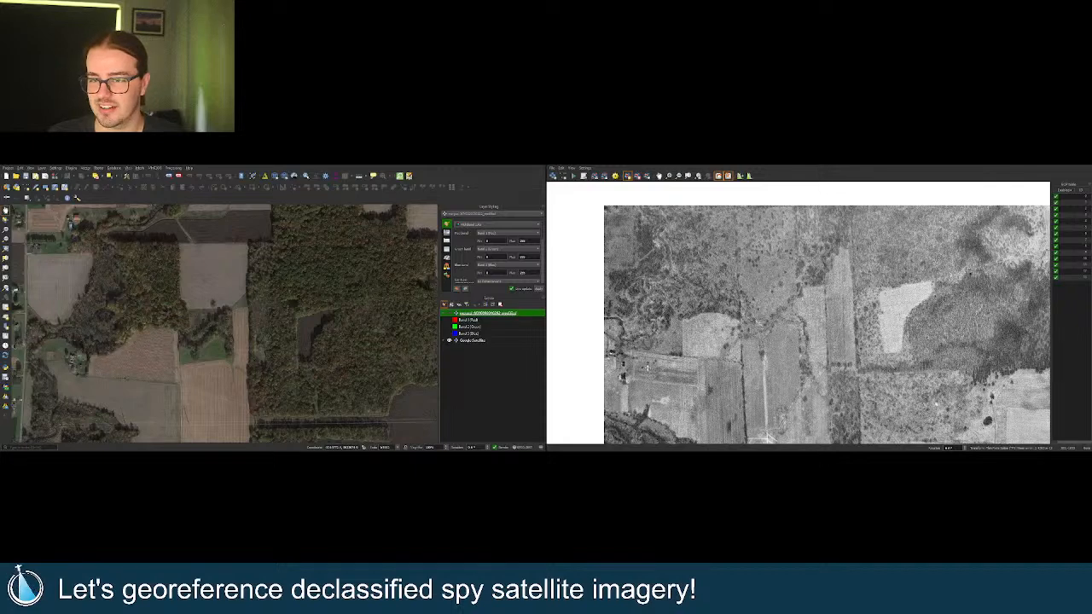
pyautogui.scroll(2, 163, 391)
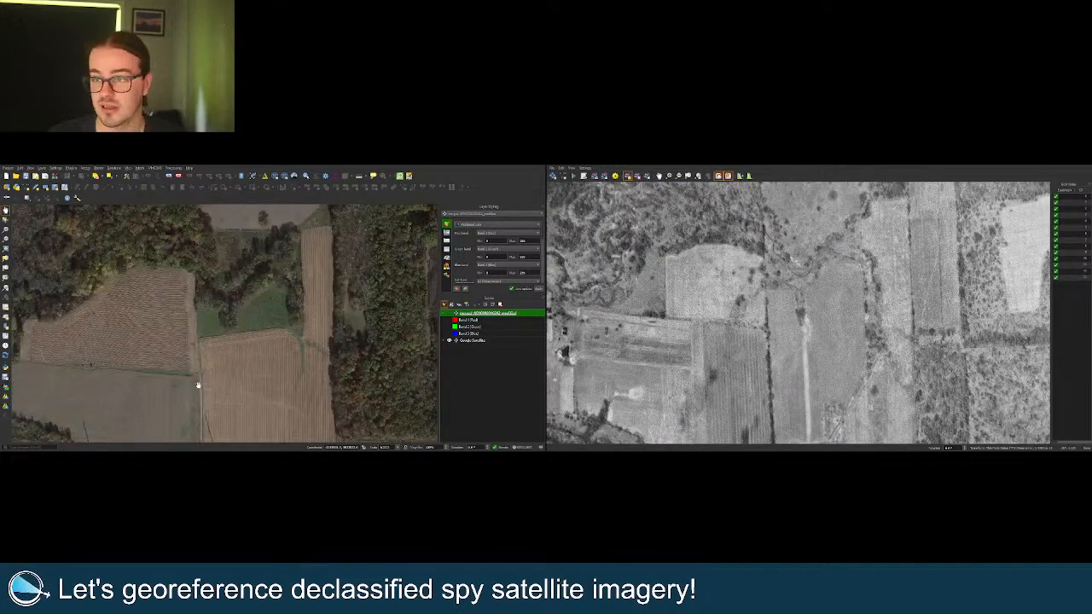
pyautogui.moveTo(225, 323); pyautogui.dragTo(224, 331)
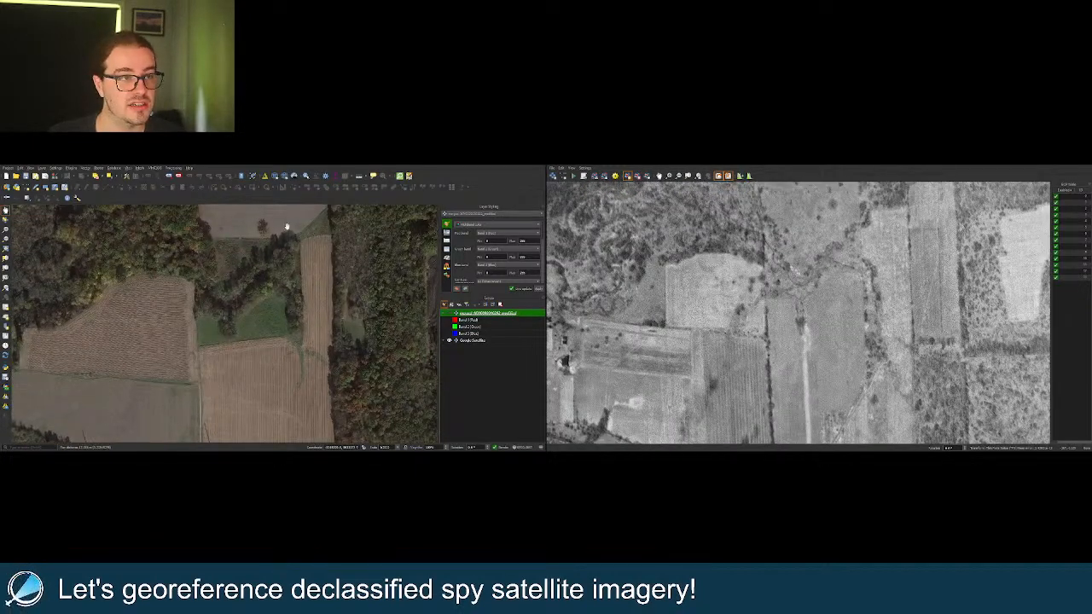
pyautogui.moveTo(288, 227); pyautogui.dragTo(272, 263)
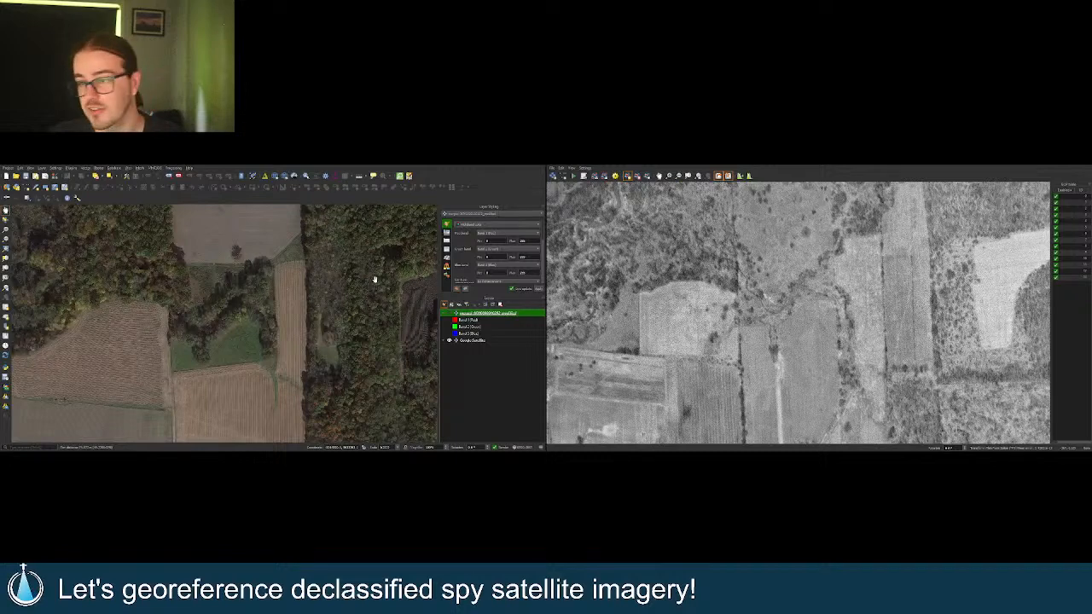
pyautogui.scroll(-2, 388, 279)
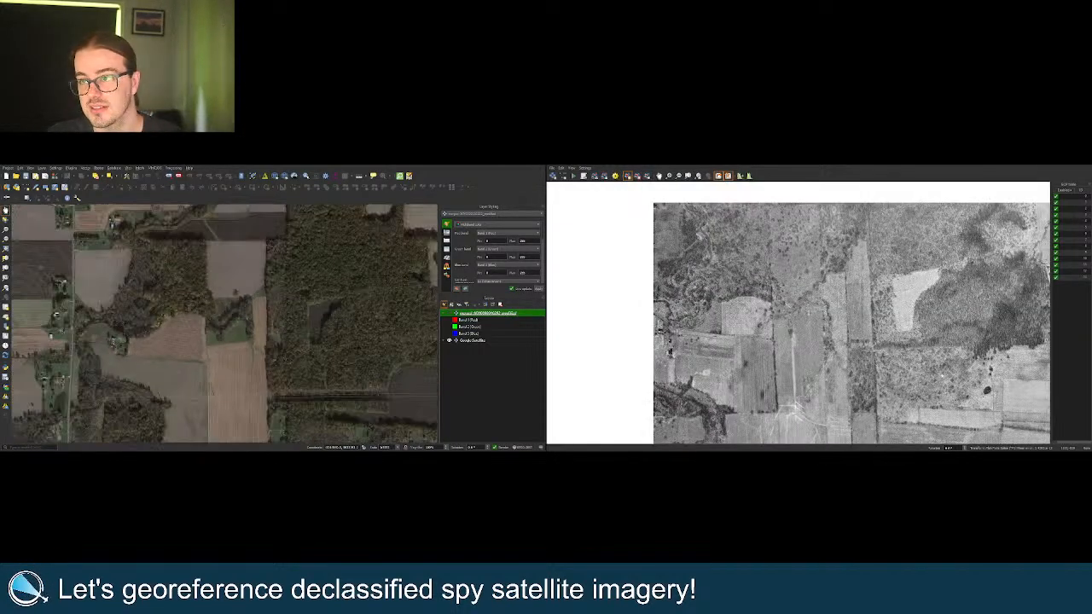
pyautogui.scroll(1, 684, 219)
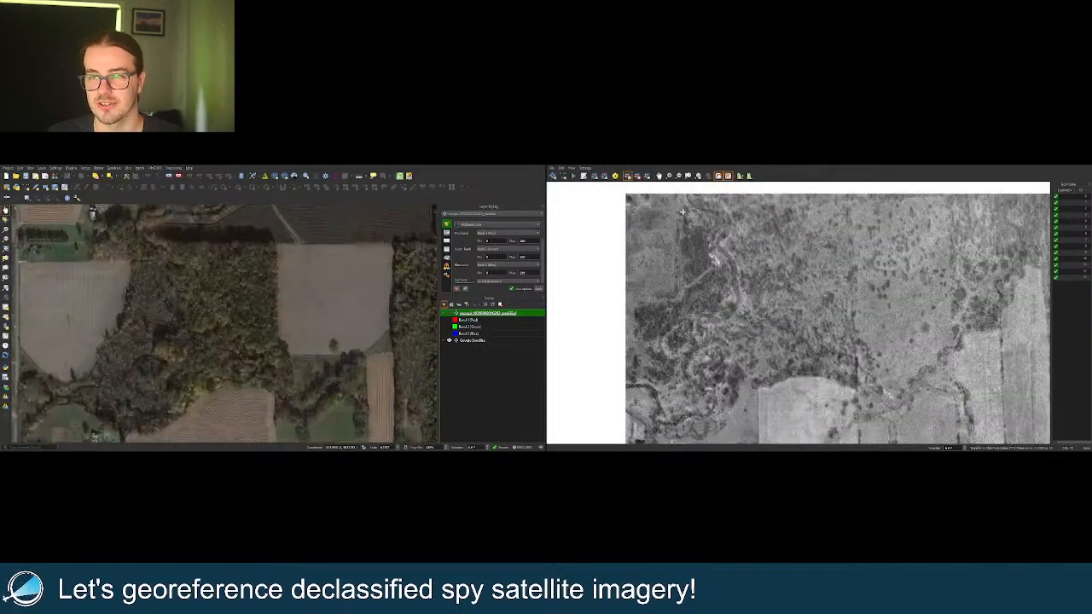
pyautogui.moveTo(223, 295); pyautogui.dragTo(236, 309)
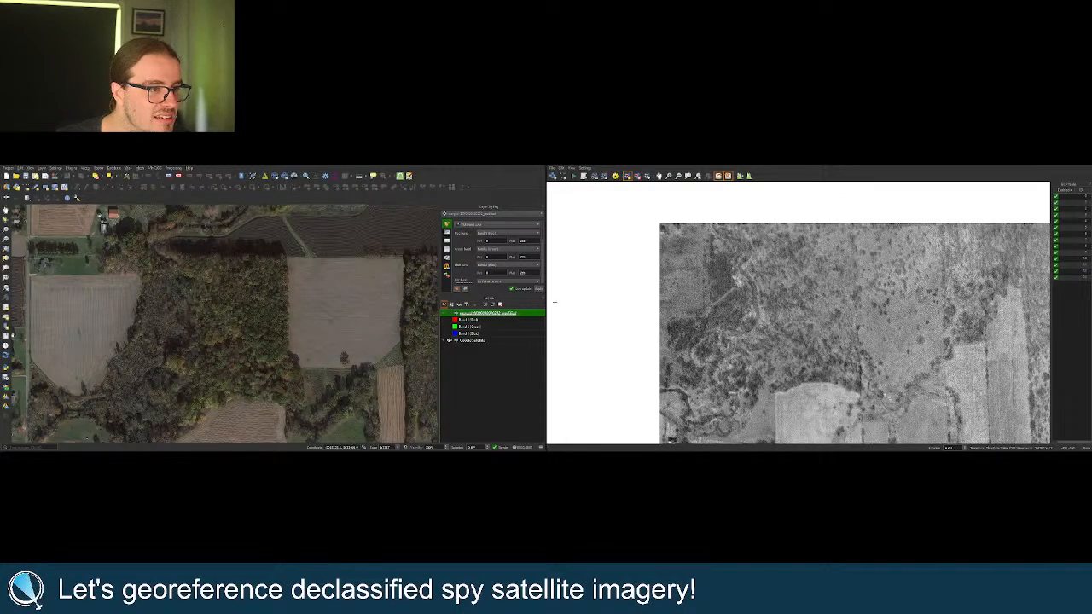
# Zoom in close on the farmstead buildings beside the long striped field.
pyautogui.scroll(-4, 724, 266)
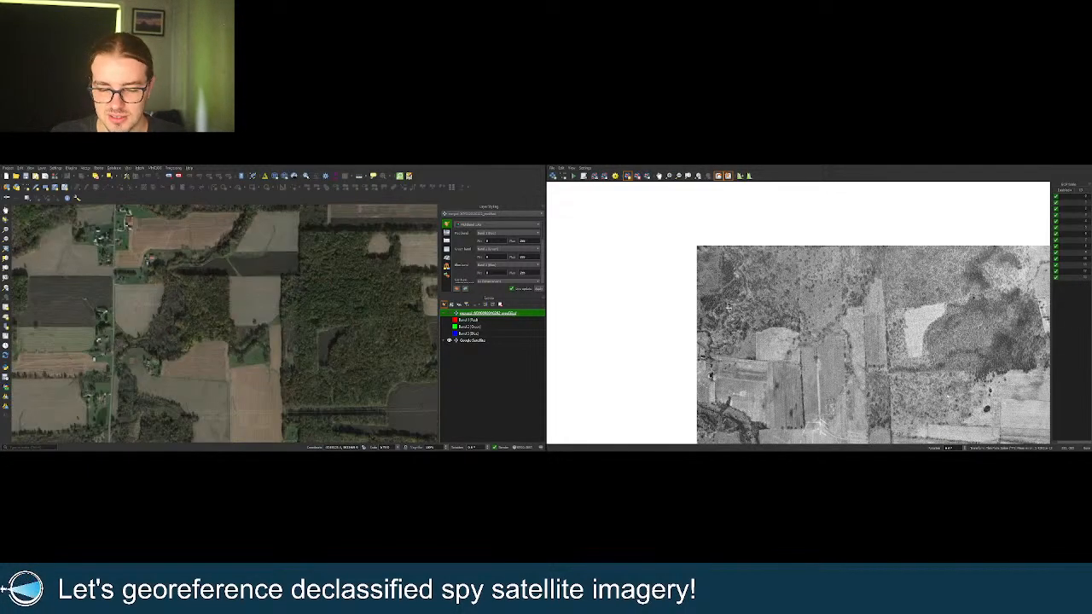
pyautogui.scroll(5, 723, 344)
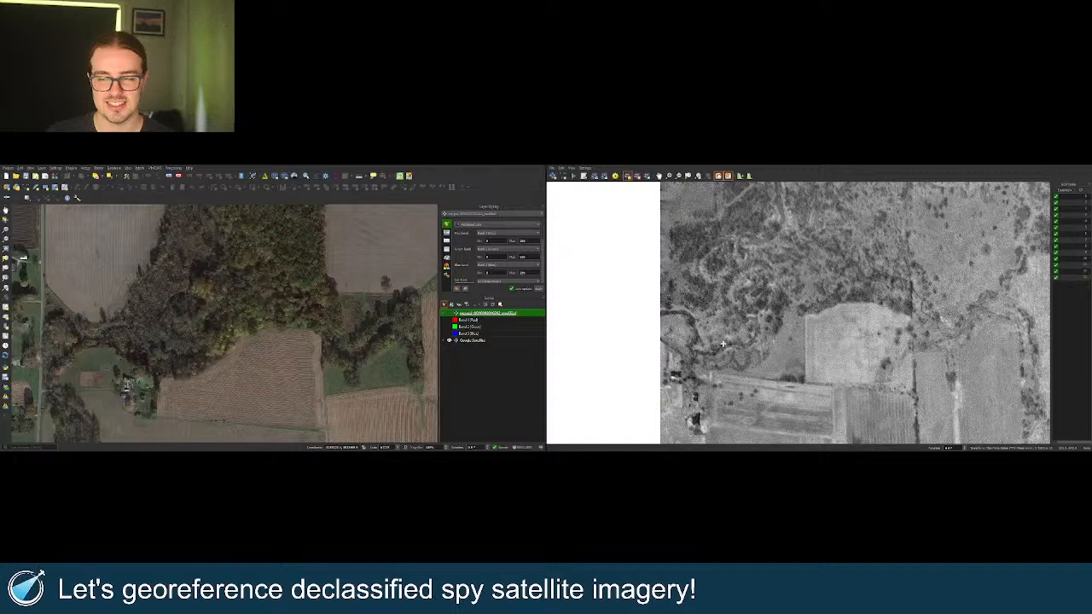
pyautogui.scroll(-2, 222, 322)
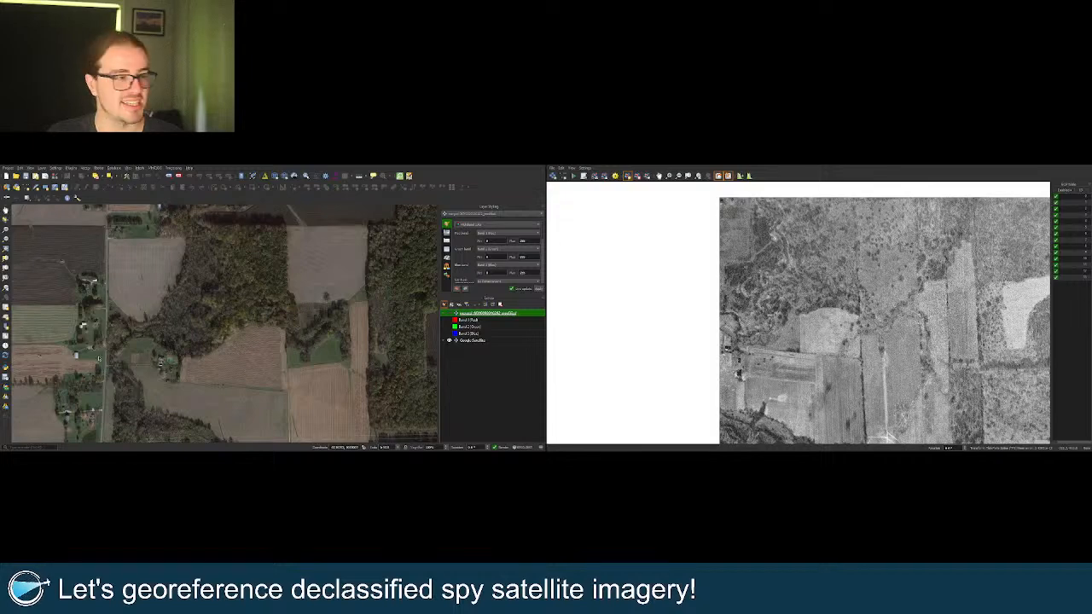
pyautogui.scroll(1, 86, 361)
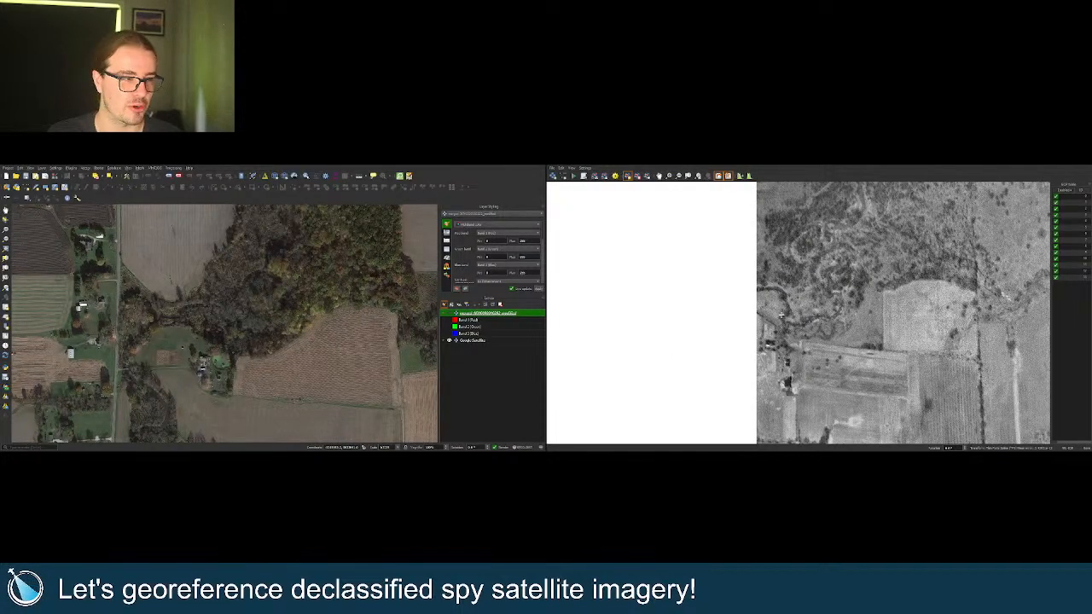
pyautogui.scroll(2, 781, 317)
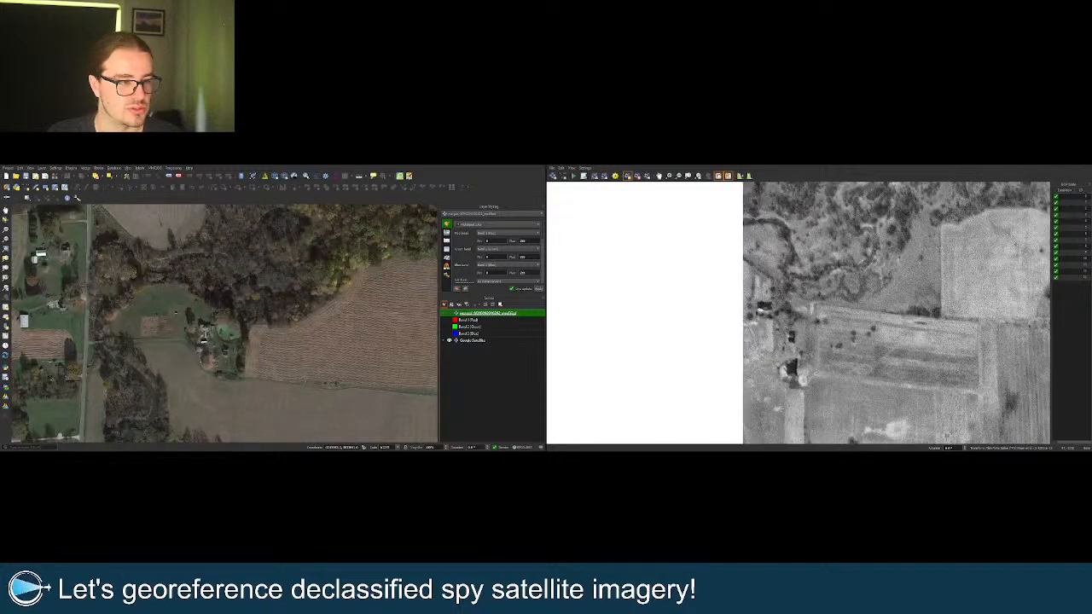
pyautogui.scroll(1, 781, 407)
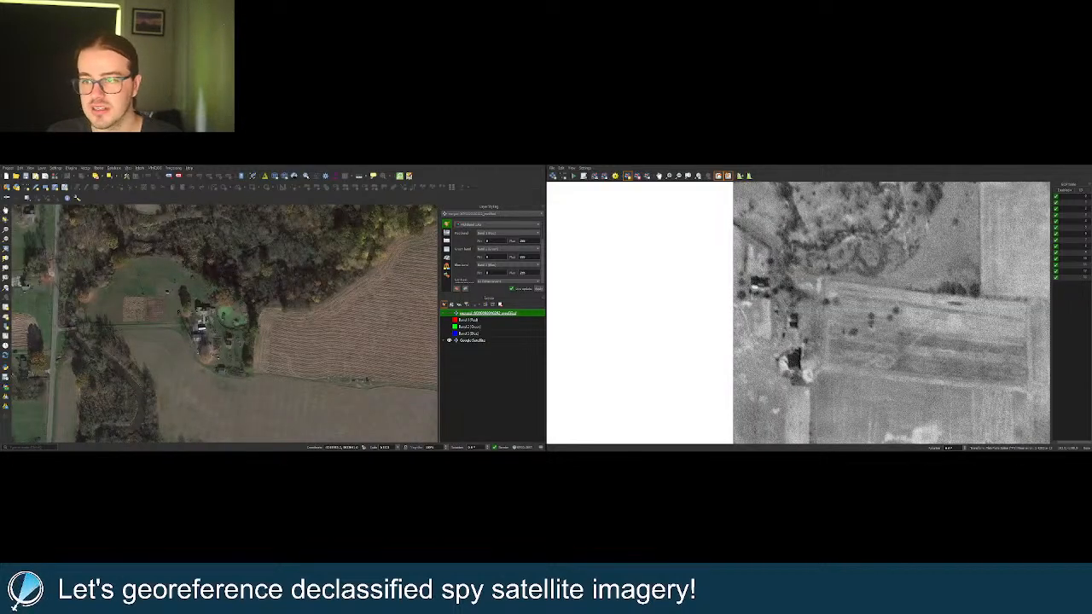
pyautogui.click(451, 313)
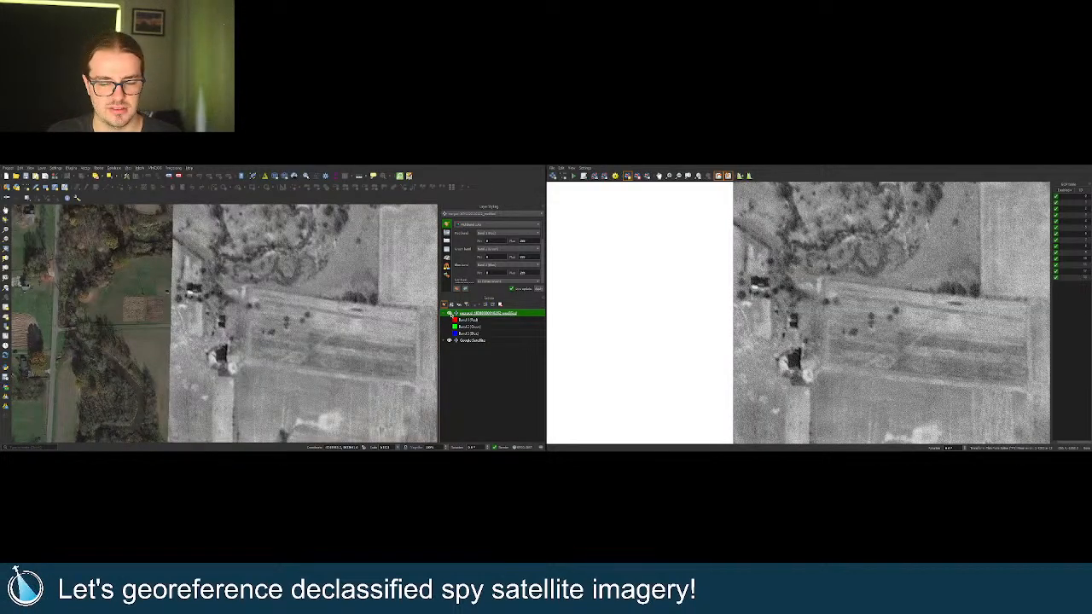
pyautogui.click(451, 312)
pyautogui.click(451, 313)
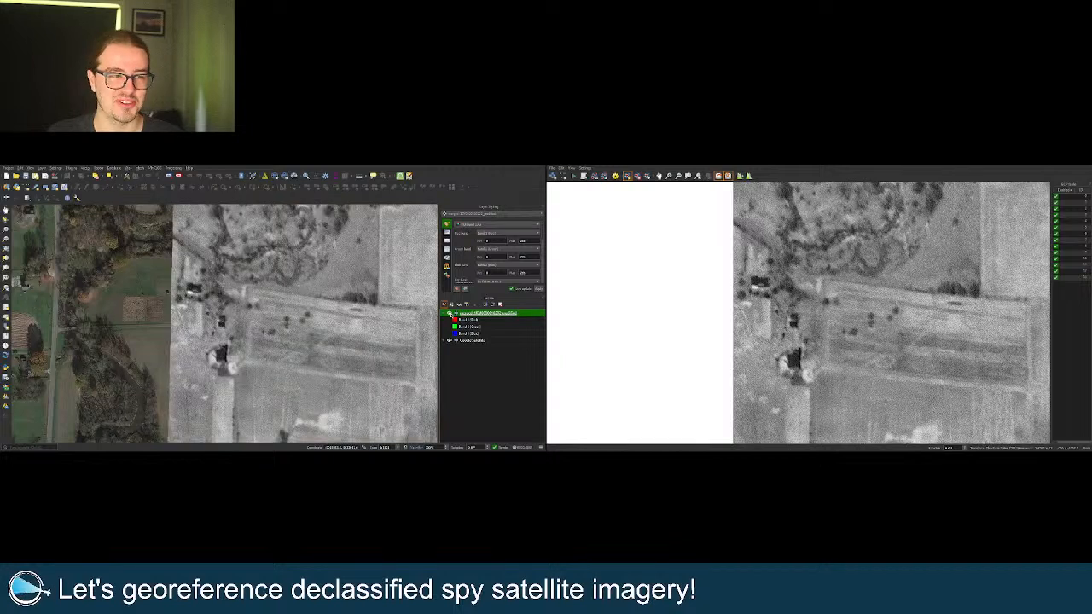
pyautogui.click(451, 313)
pyautogui.click(451, 313)
pyautogui.click(451, 313)
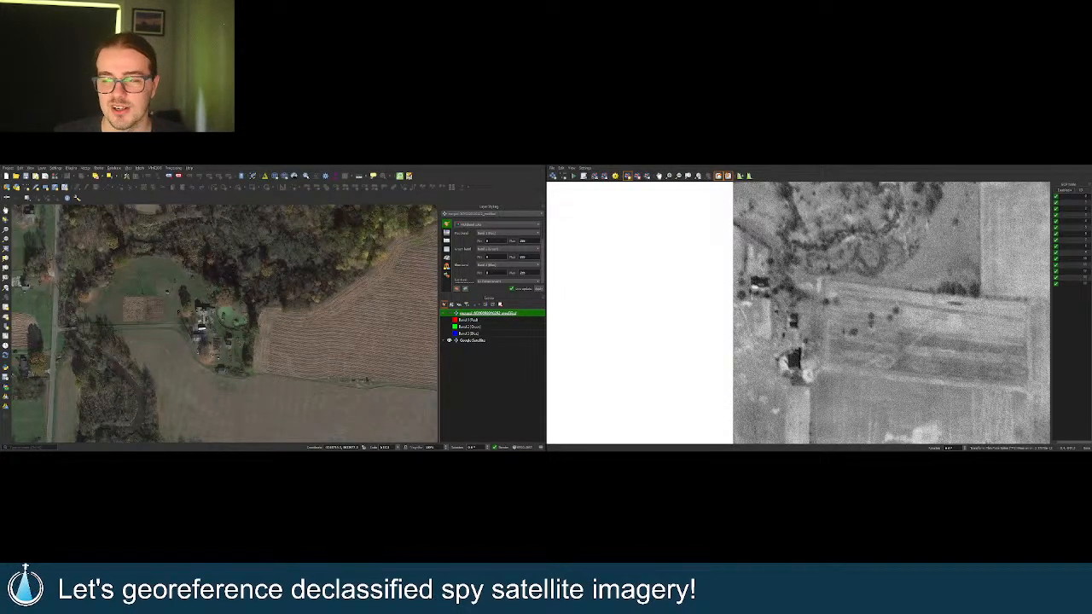
# Zoom the linked views out until the whole lake is visible.
pyautogui.scroll(-5, 723, 283)
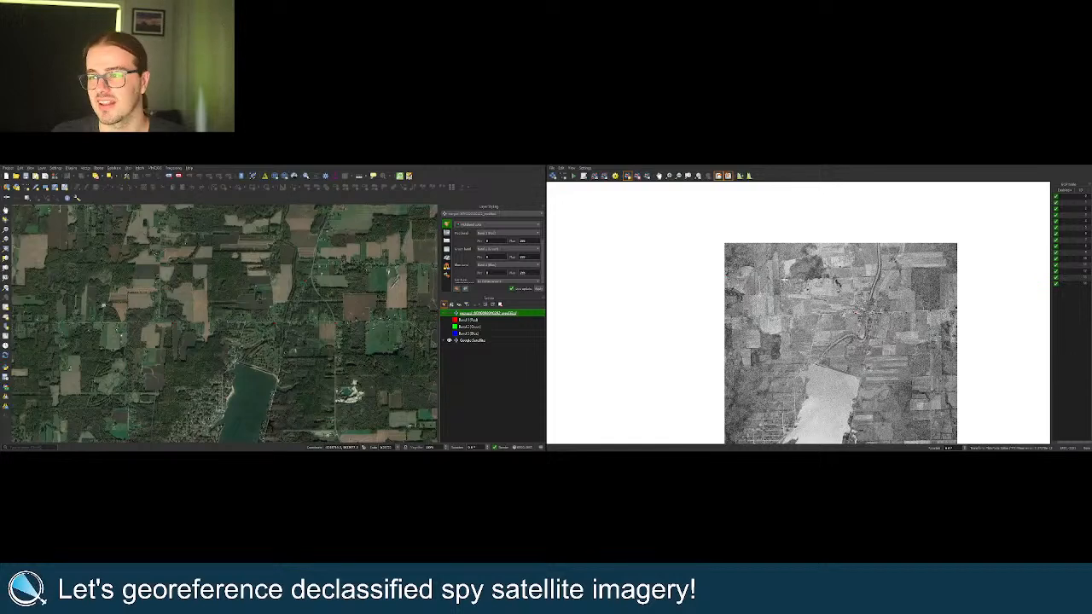
pyautogui.scroll(5, 778, 255)
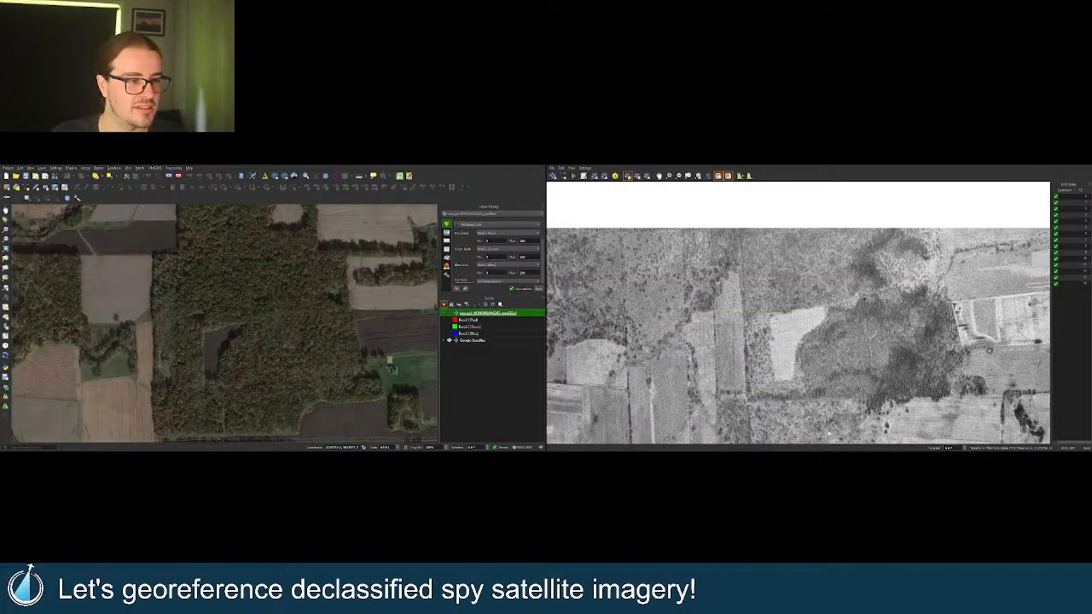
pyautogui.scroll(-1, 768, 332)
pyautogui.scroll(-1, 767, 332)
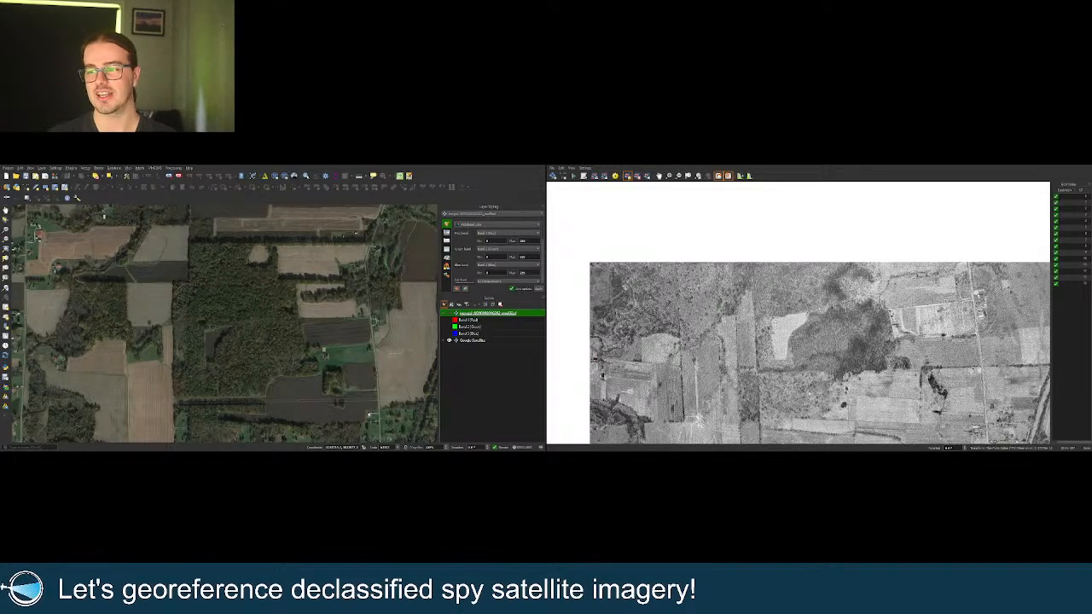
pyautogui.scroll(-1, 797, 341)
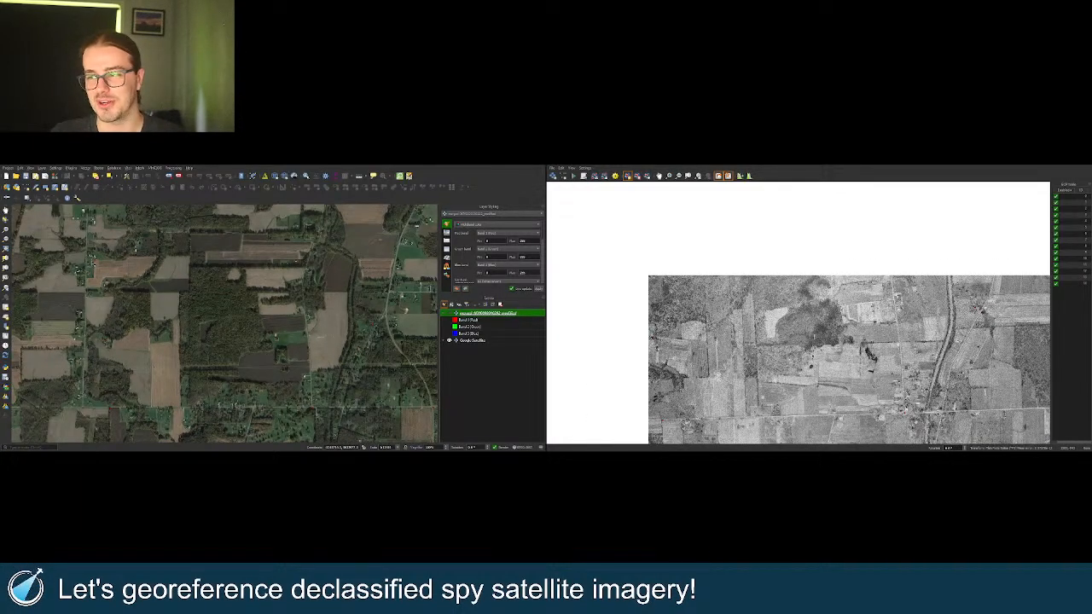
pyautogui.scroll(1, 815, 341)
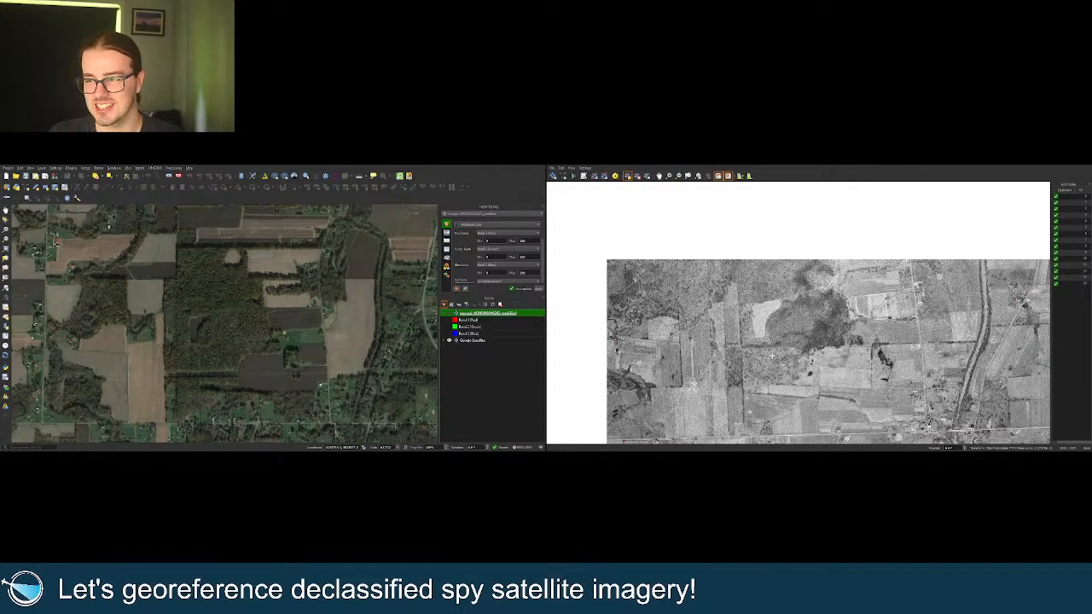
pyautogui.scroll(3, 802, 316)
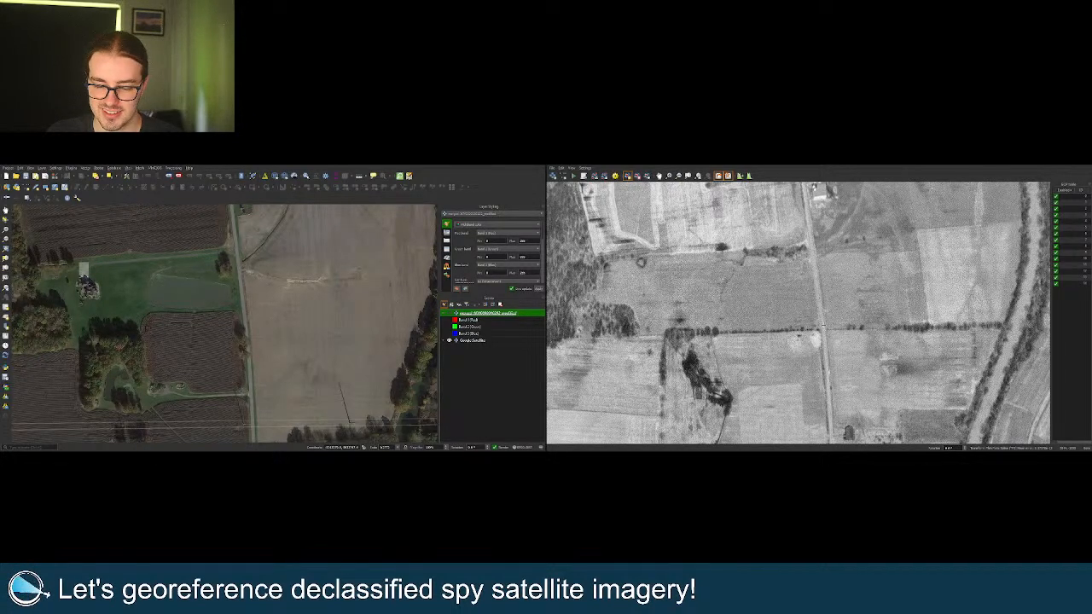
# Zoom into the fields and woodland beside the diagonal road east of the lake.
pyautogui.scroll(-5, 861, 322)
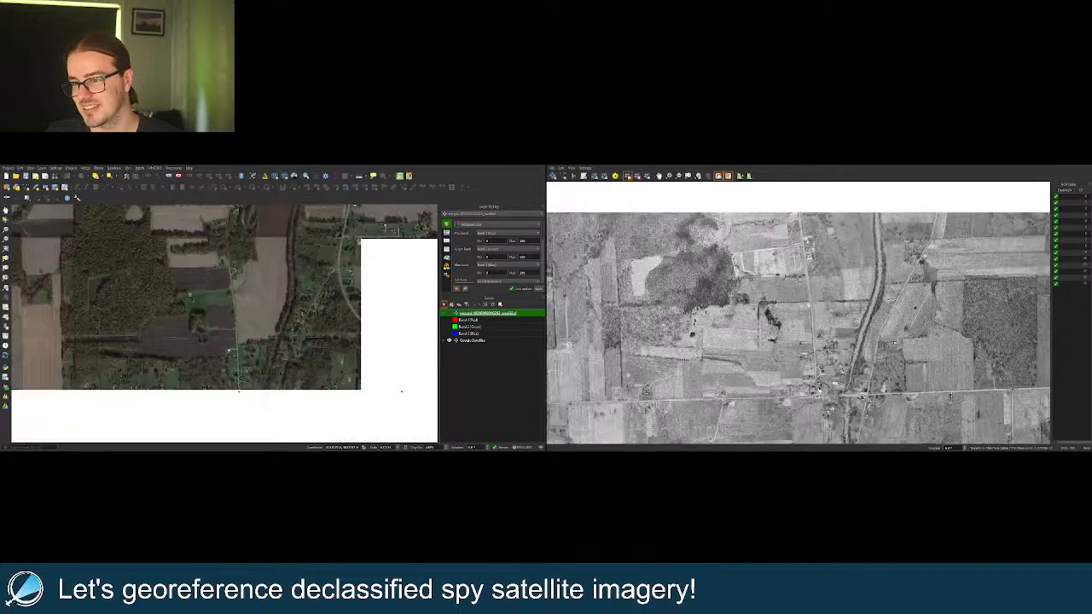
pyautogui.scroll(-2, 802, 298)
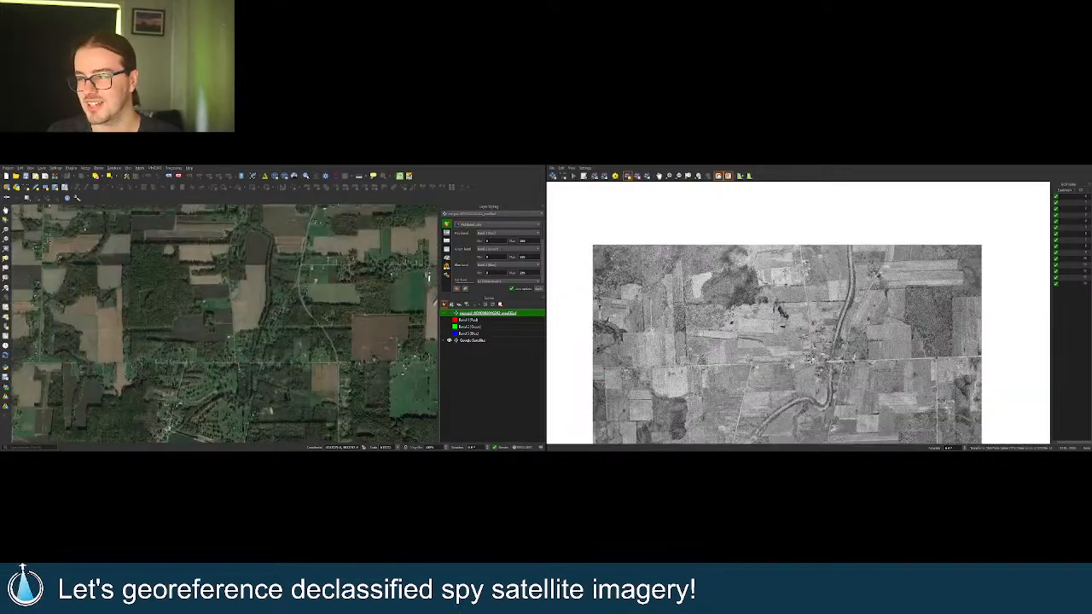
pyautogui.scroll(5, 965, 254)
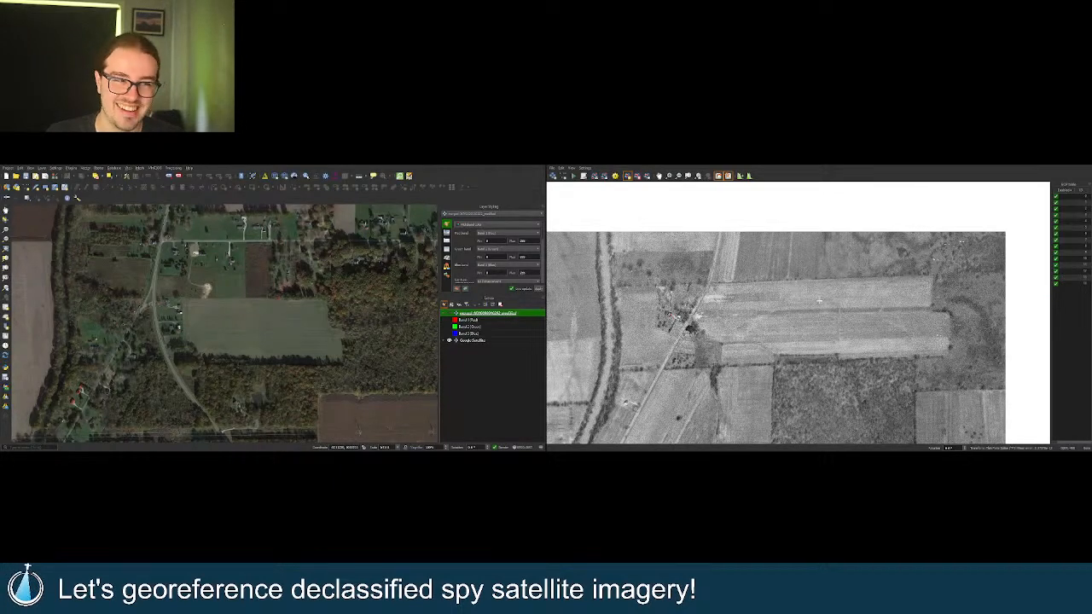
pyautogui.scroll(-5, 348, 311)
pyautogui.scroll(-3, 290, 315)
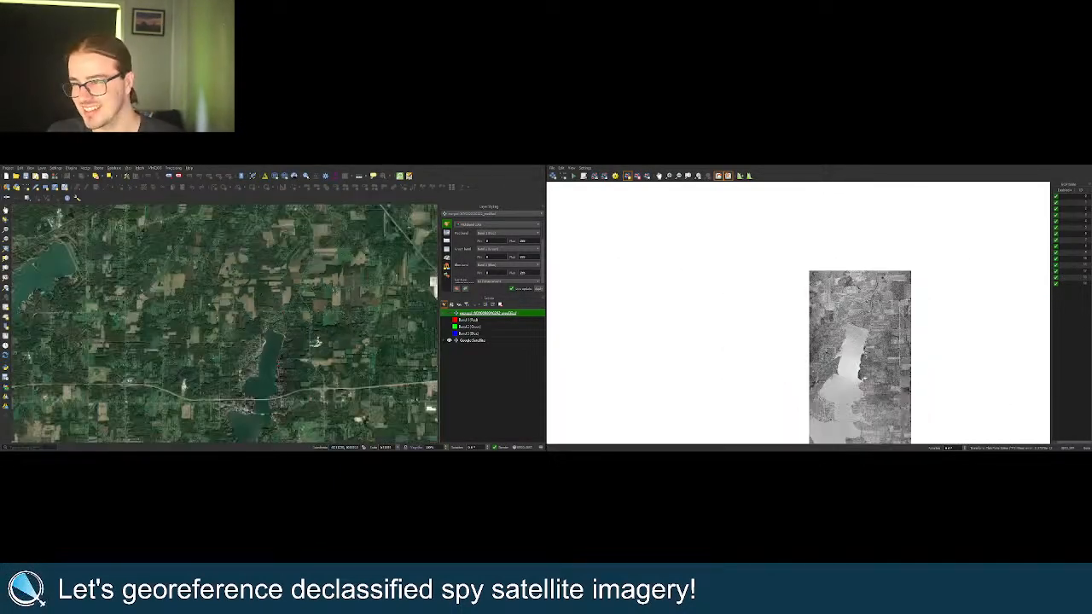
pyautogui.scroll(-2, 316, 342)
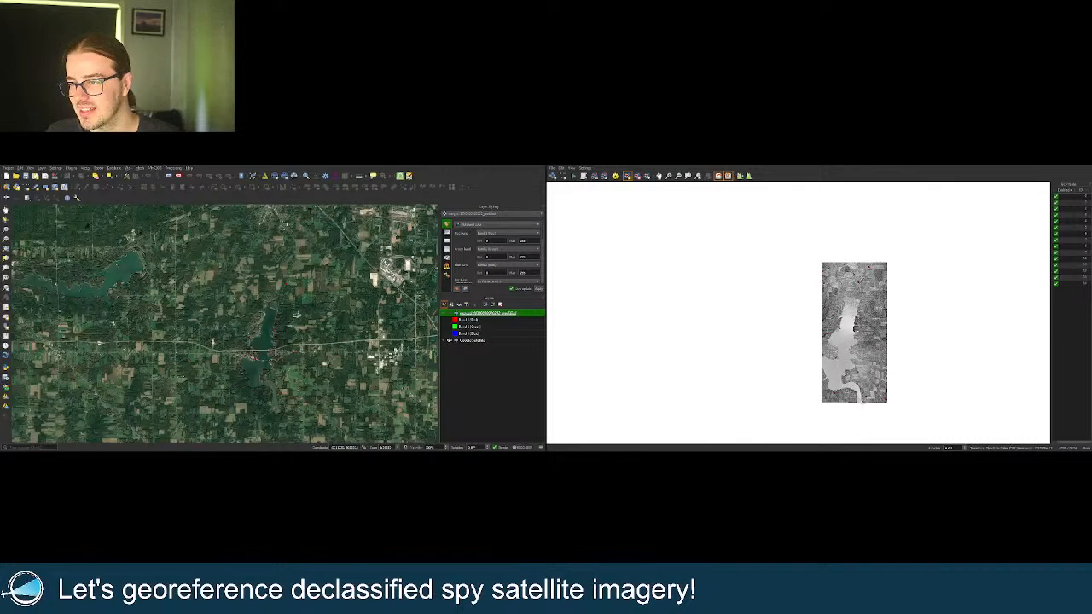
pyautogui.scroll(8, 315, 342)
pyautogui.scroll(5, 373, 282)
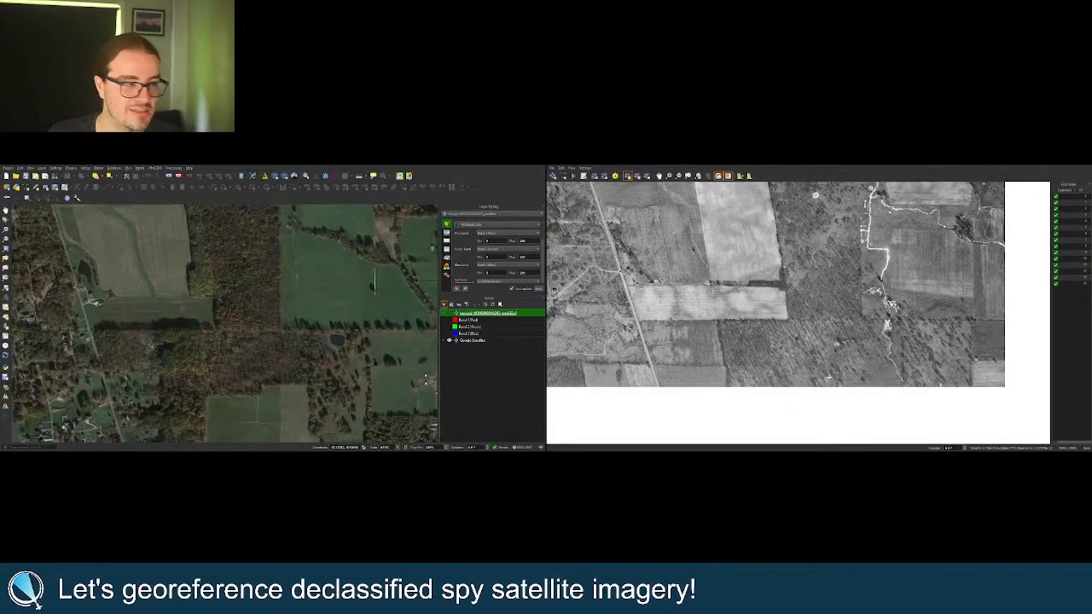
# Zoom out slightly so the diagonal road, striped fields and lakeshore woodland all show.
pyautogui.scroll(4, 648, 376)
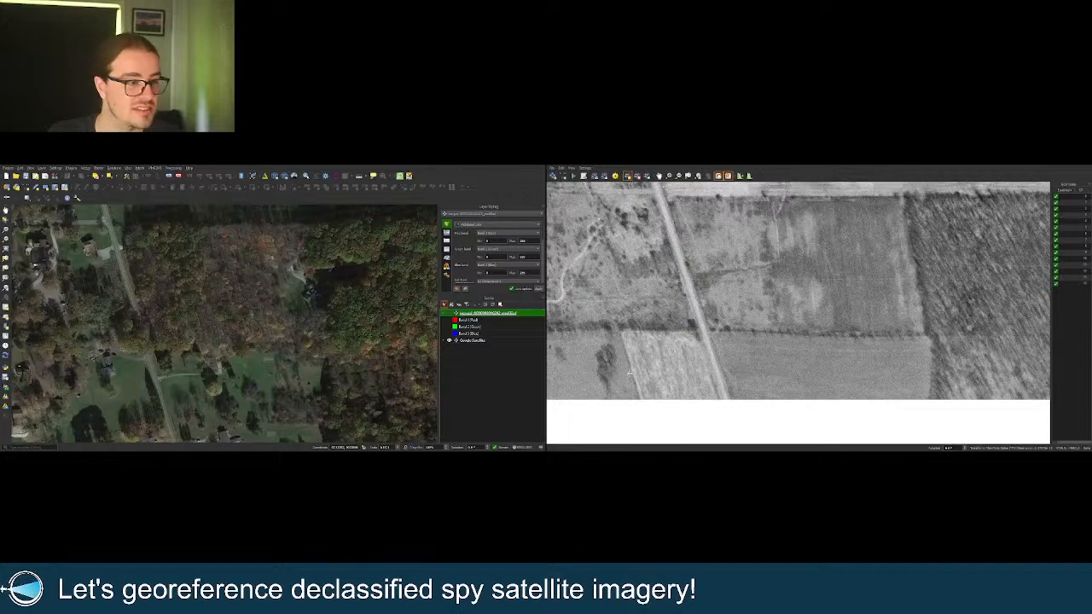
pyautogui.scroll(-1, 810, 359)
pyautogui.scroll(-1, 679, 317)
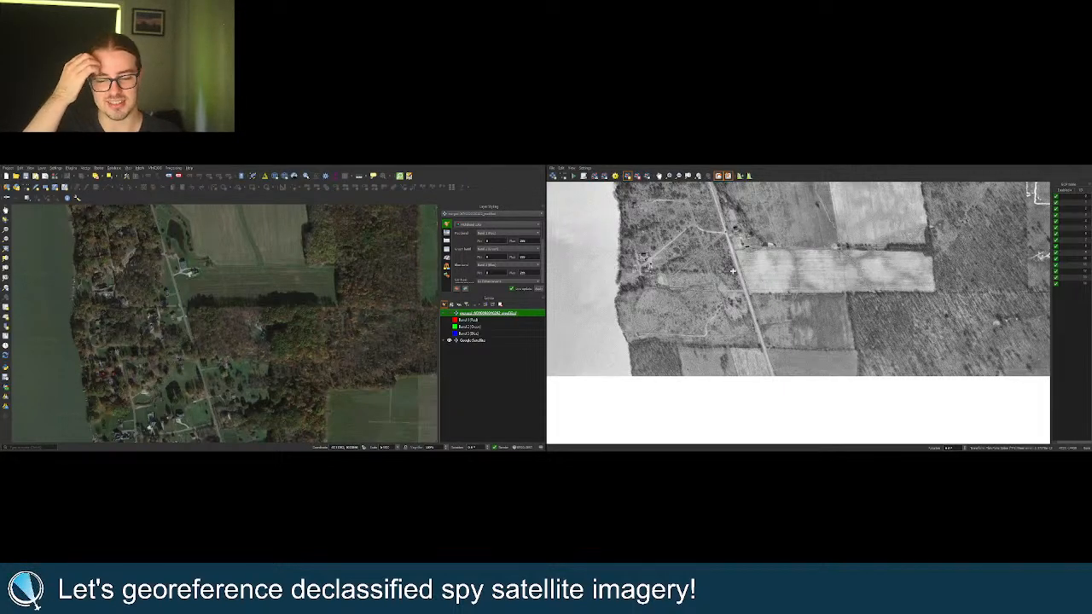
# Zoom around the fields and add a new control point on the old image.
pyautogui.scroll(-4, 802, 301)
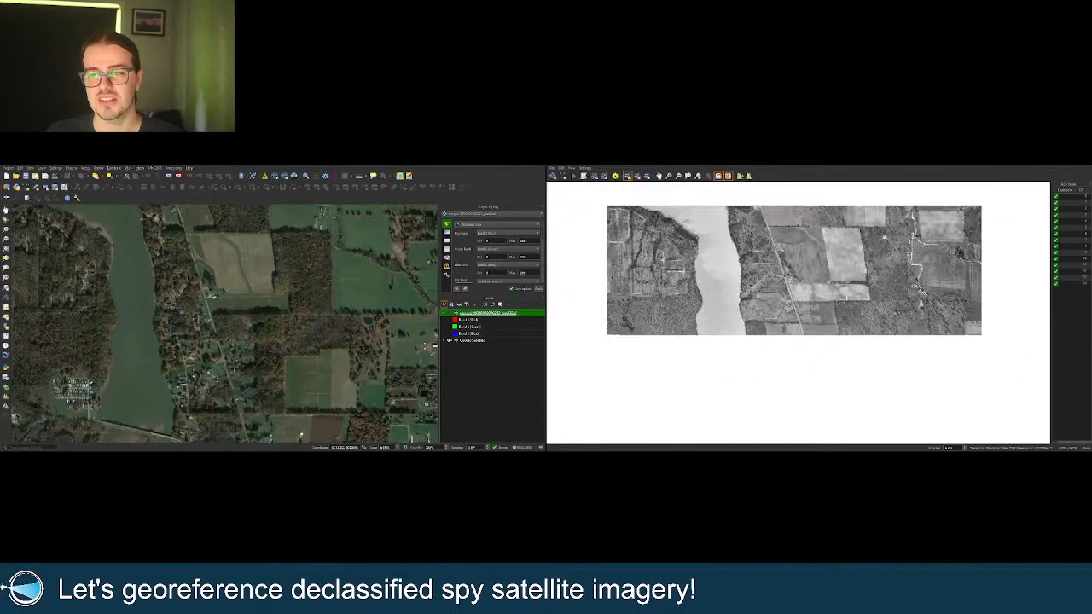
pyautogui.scroll(5, 641, 303)
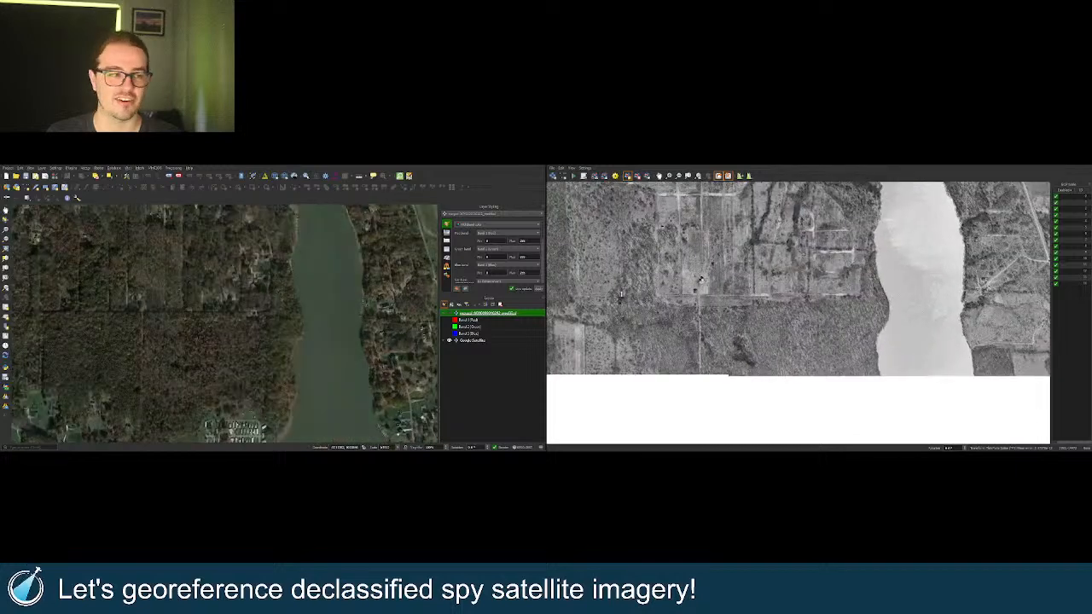
pyautogui.scroll(1, 739, 300)
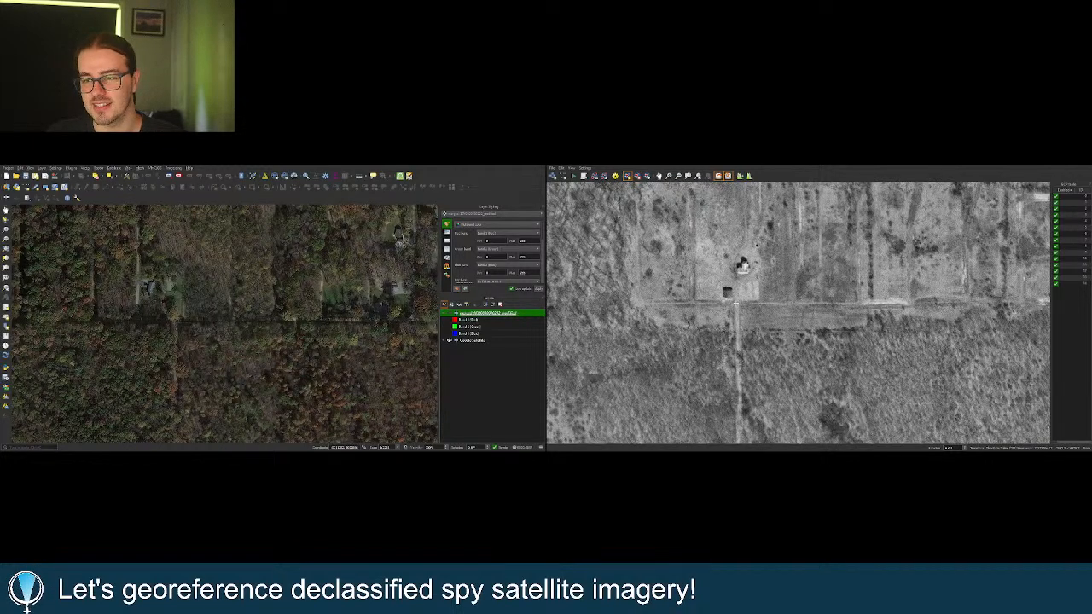
pyautogui.scroll(-4, 735, 302)
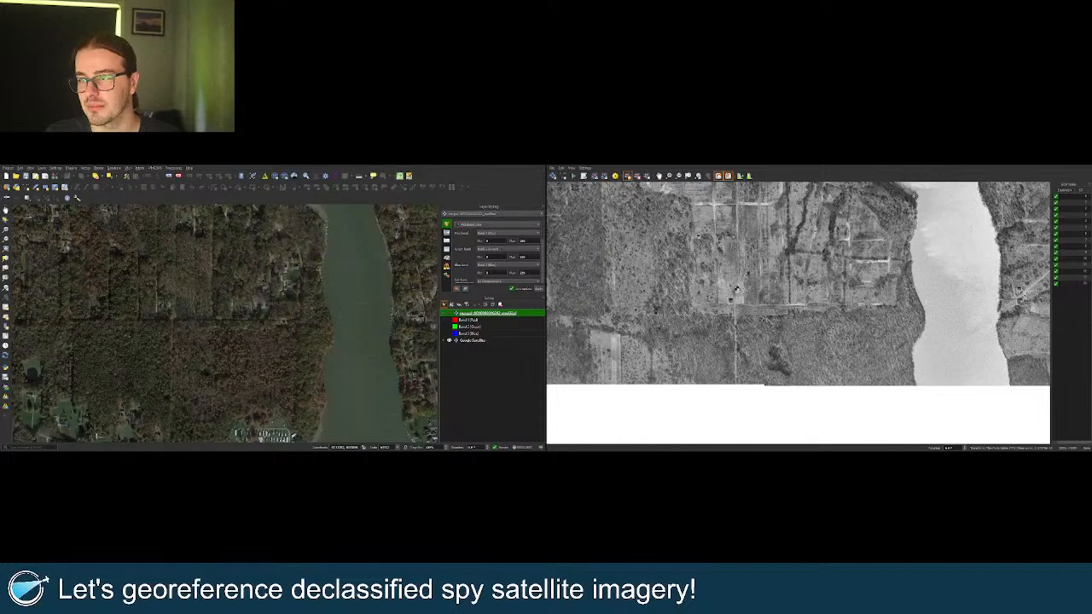
pyautogui.scroll(3, 897, 236)
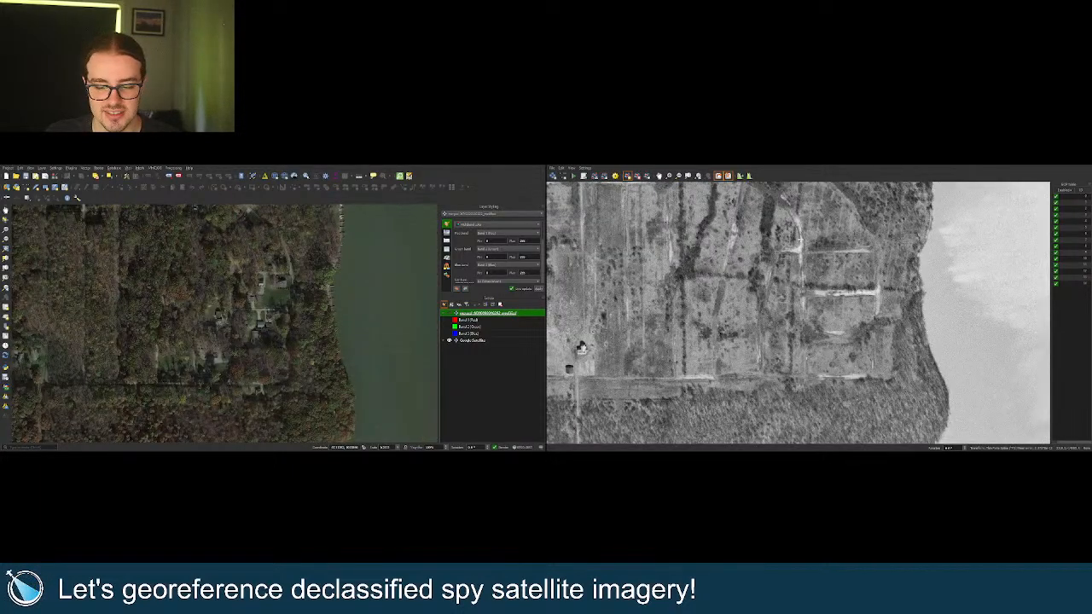
pyautogui.scroll(2, 803, 216)
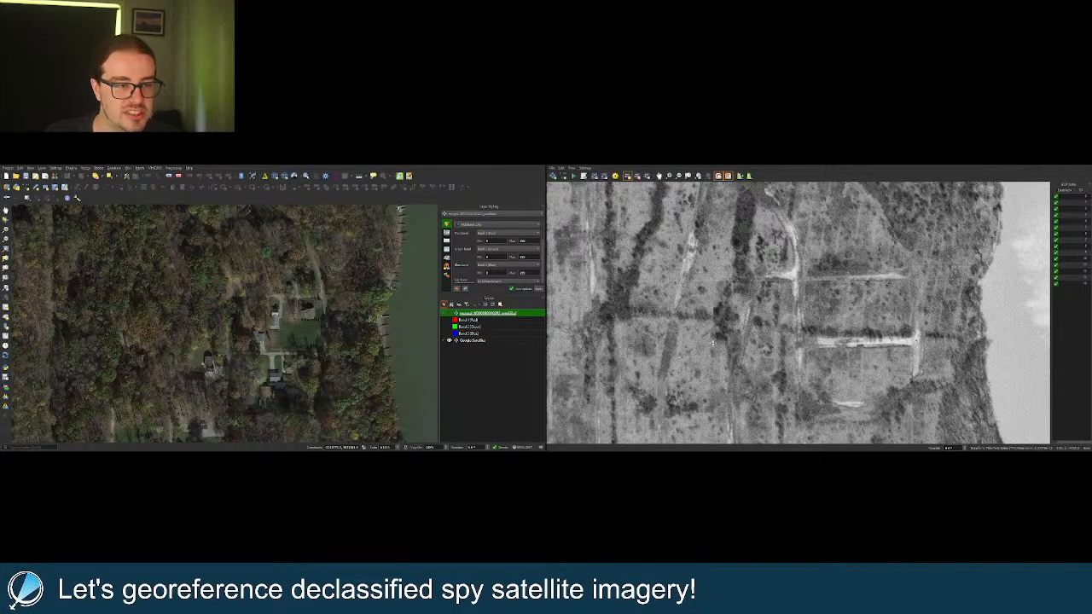
pyautogui.click(675, 315)
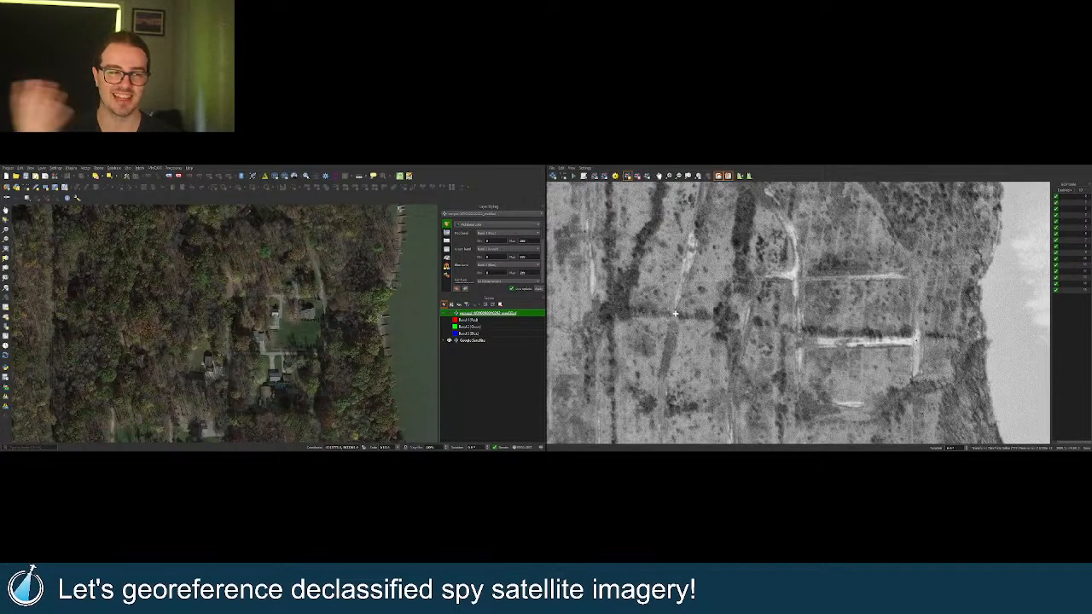
# Compare the georeferenced spy image with the satellite map, then remove that layer with Ctrl+D.
pyautogui.scroll(-5, 817, 336)
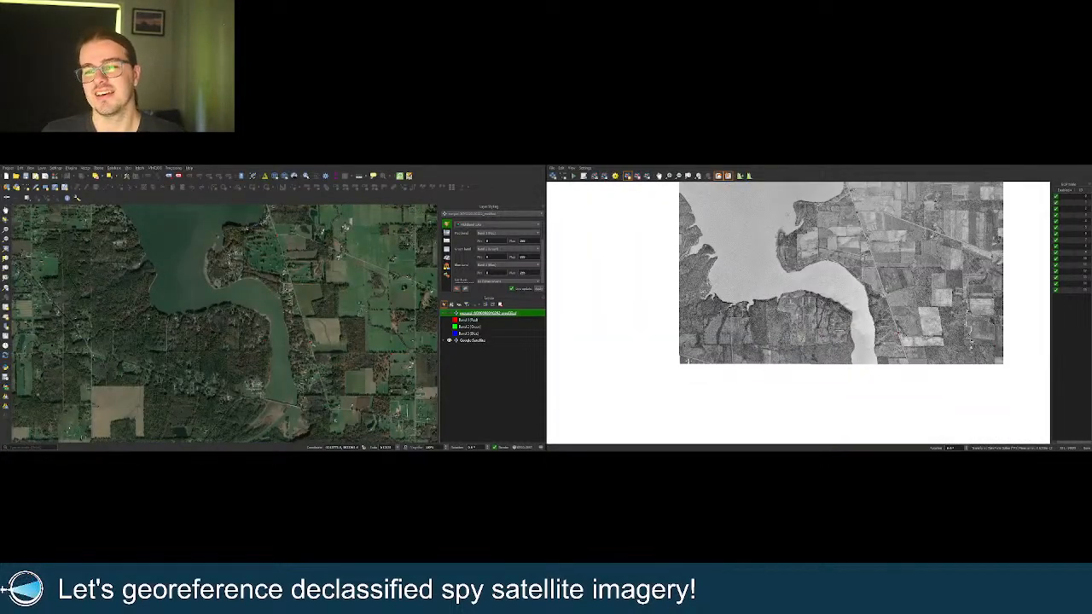
pyautogui.scroll(5, 682, 361)
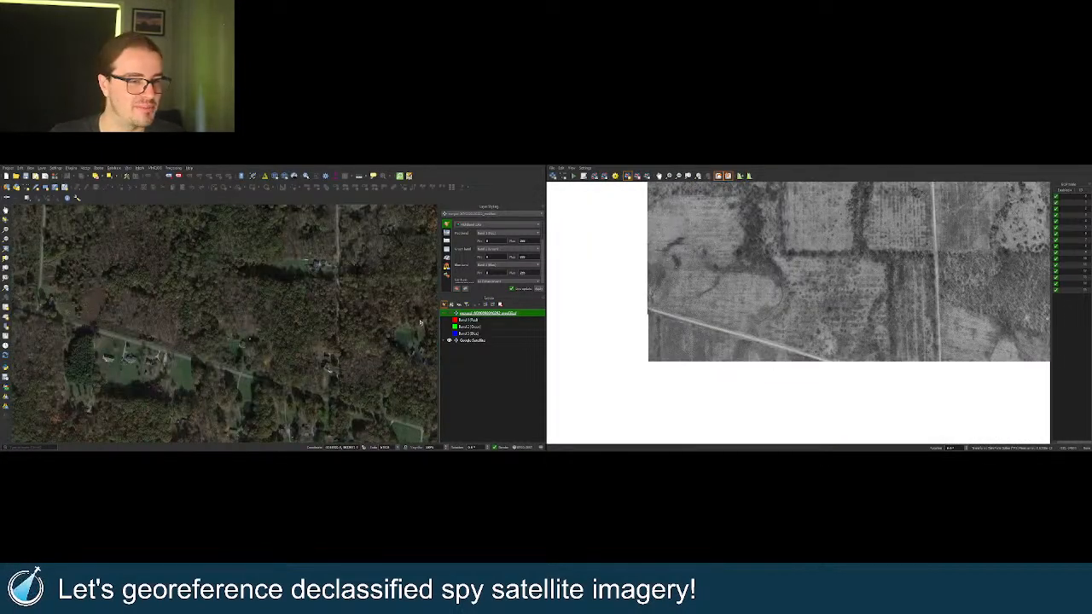
pyautogui.click(450, 312)
pyautogui.click(449, 313)
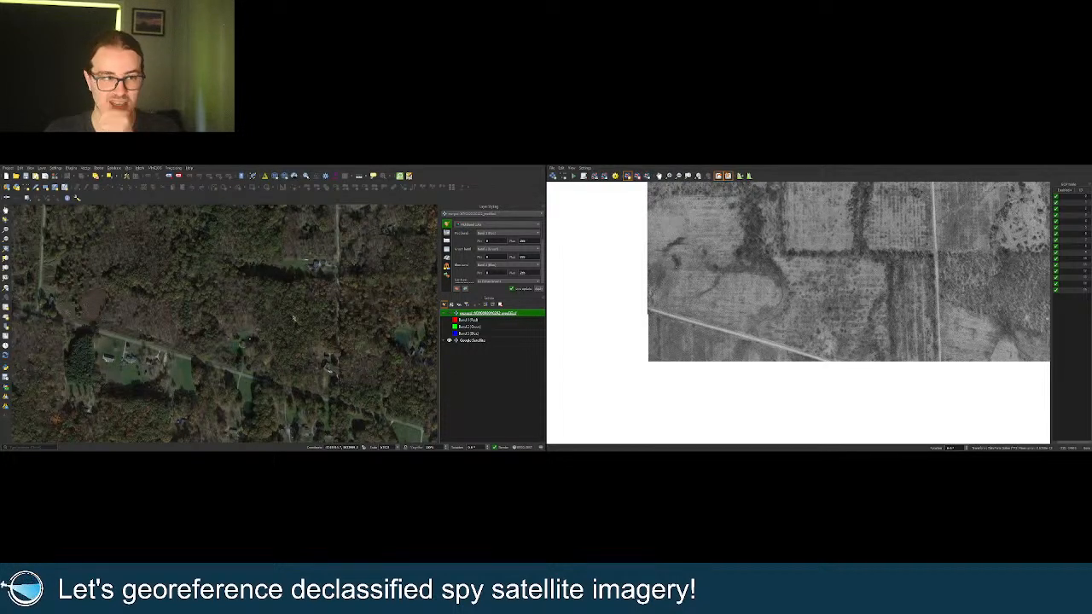
pyautogui.hotkey('ctrl', 'd')
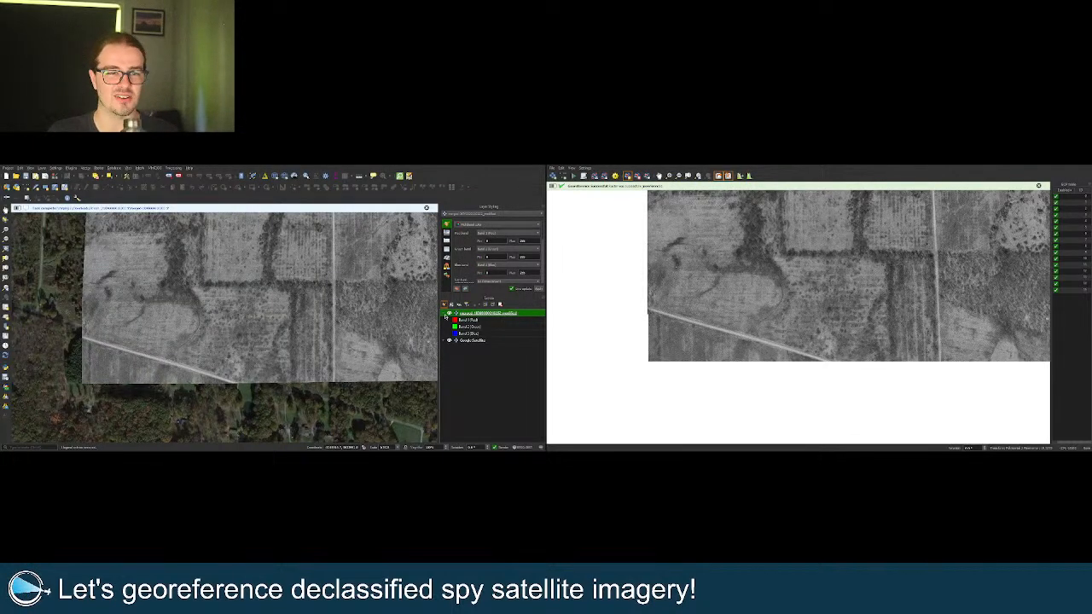
# Flick the new spy image off and on against Google Satellite, then zoom out to its full extent.
pyautogui.click(449, 313)
pyautogui.click(450, 314)
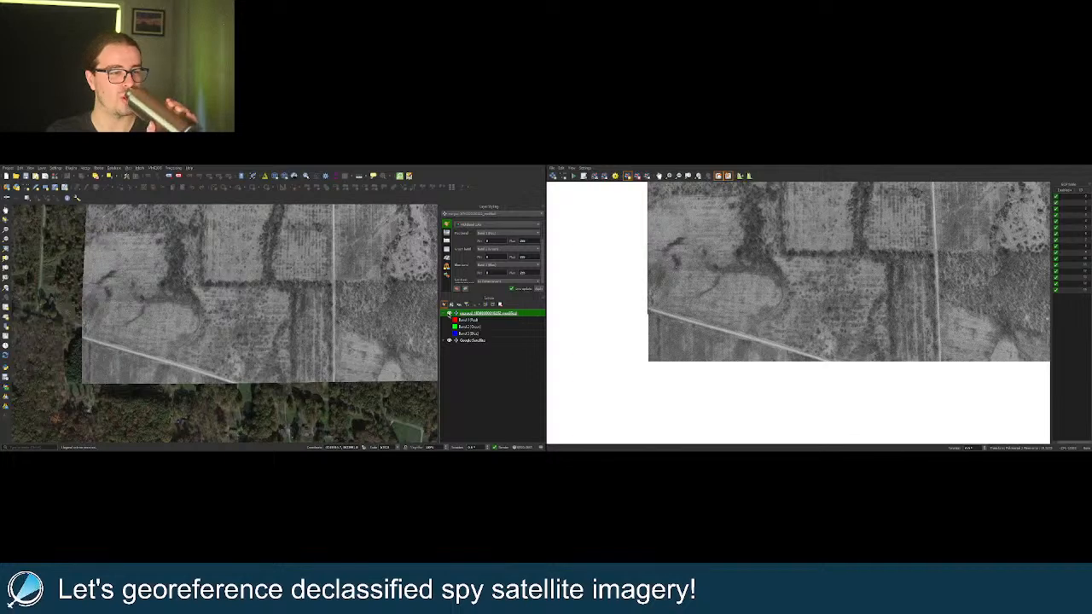
pyautogui.click(449, 314)
pyautogui.click(450, 314)
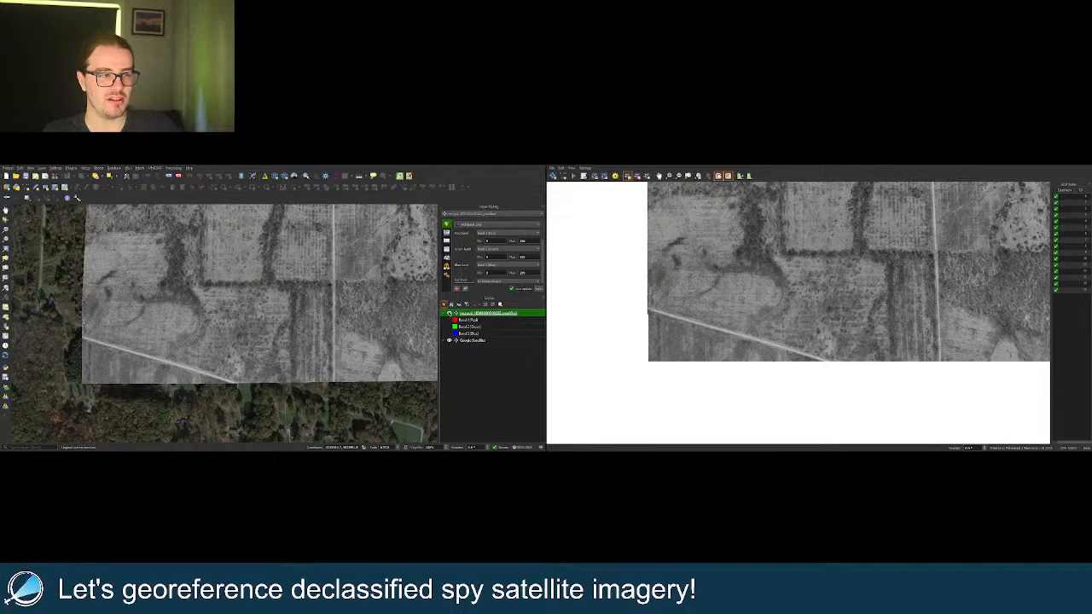
pyautogui.scroll(-3, 210, 338)
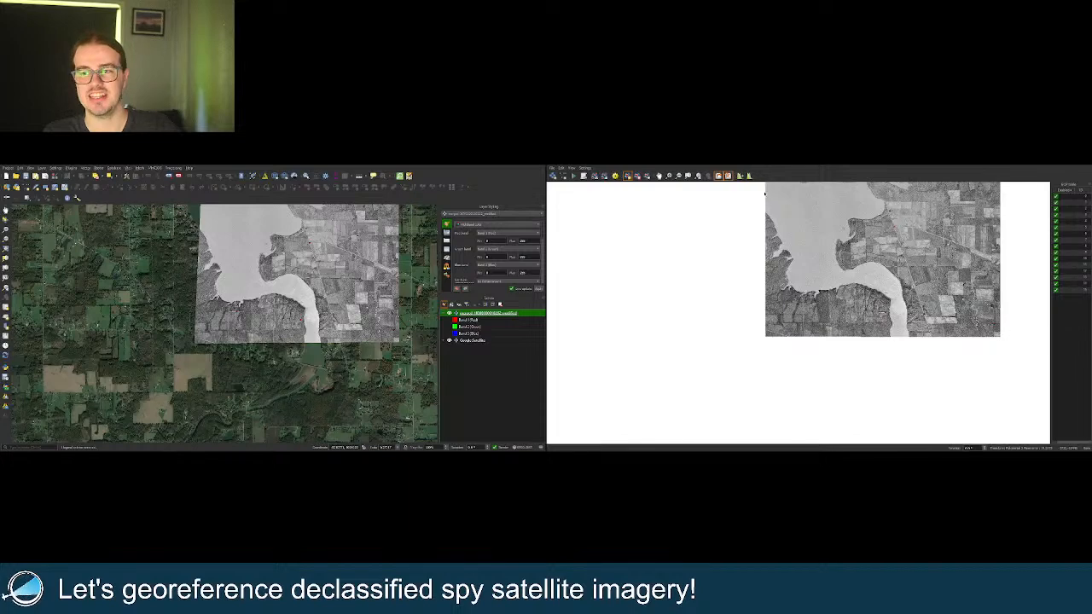
pyautogui.scroll(5, 383, 280)
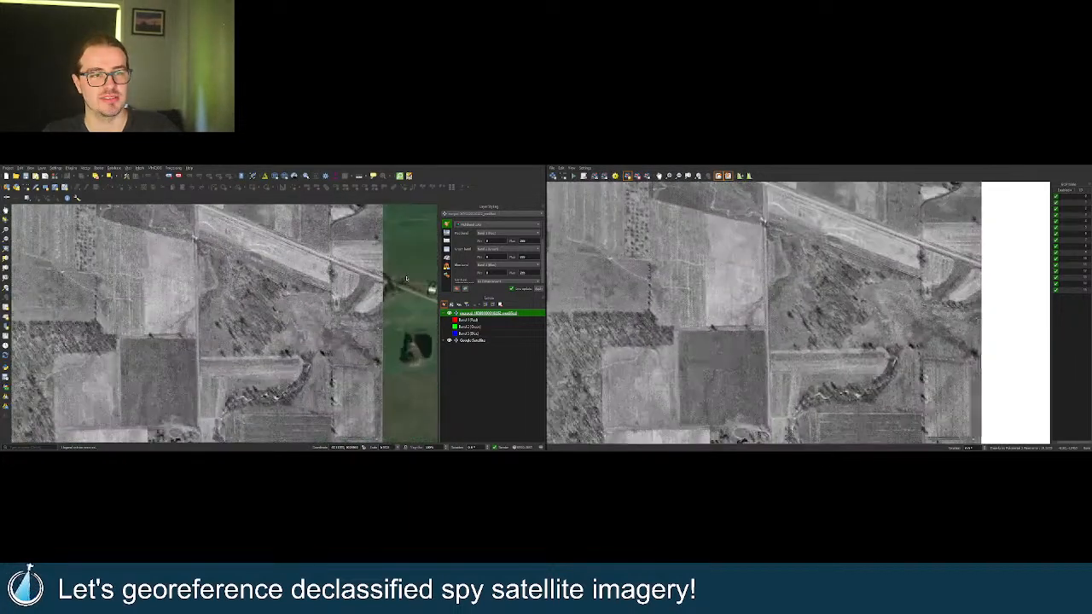
pyautogui.scroll(2, 394, 290)
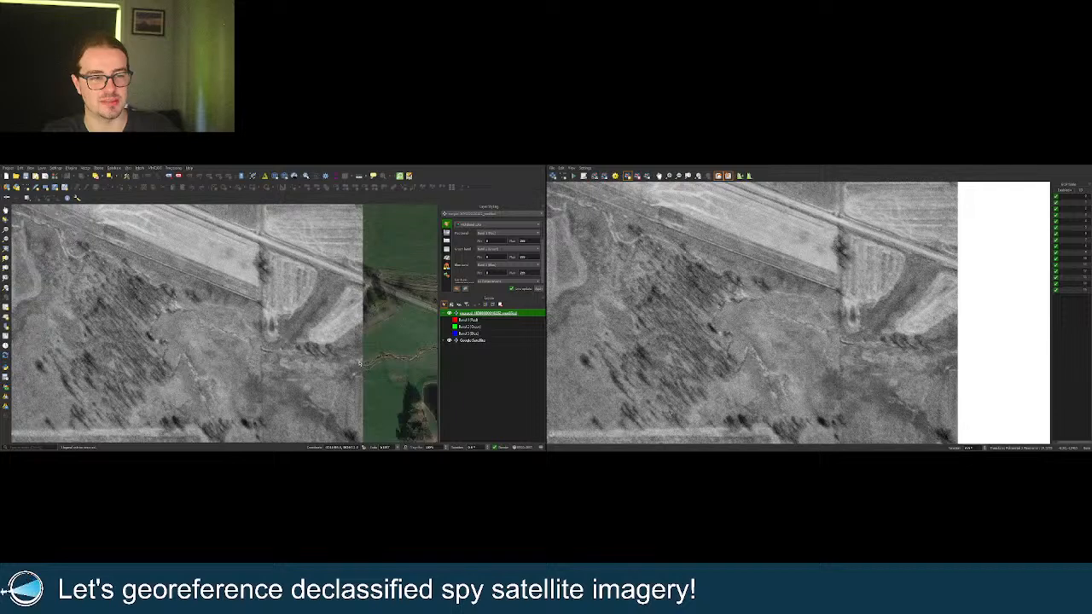
pyautogui.click(6, 211)
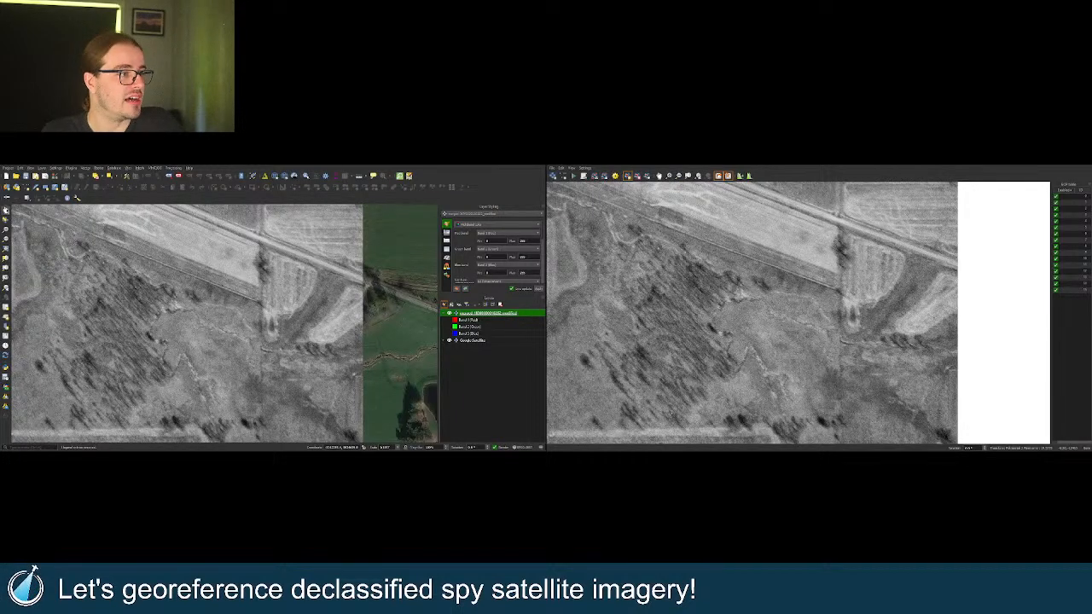
pyautogui.scroll(-4, 284, 325)
pyautogui.moveTo(277, 281); pyautogui.dragTo(282, 317)
pyautogui.scroll(5, 280, 307)
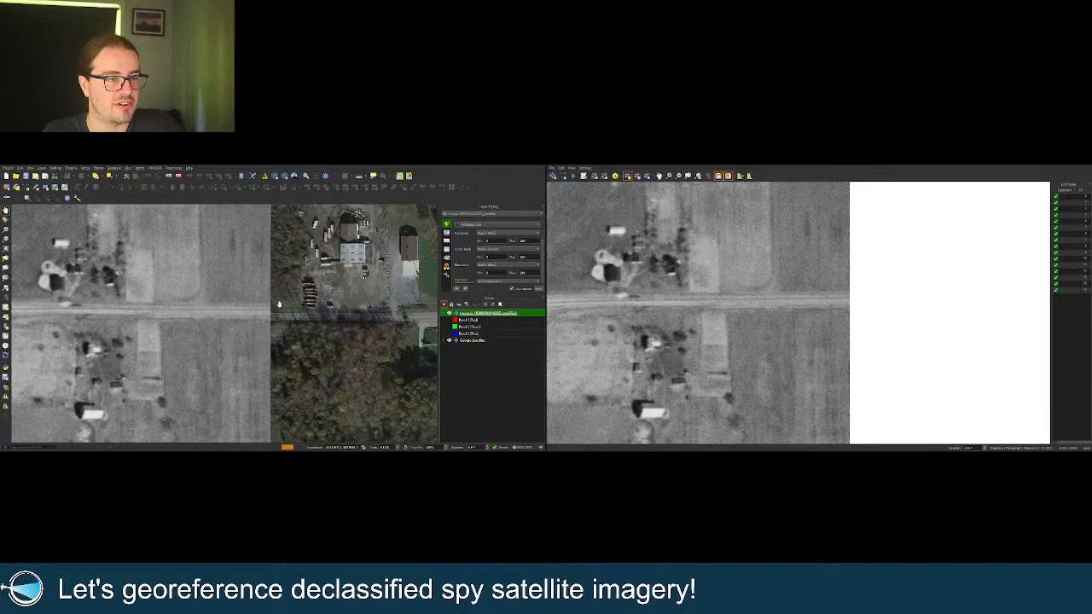
pyautogui.scroll(-1, 270, 313)
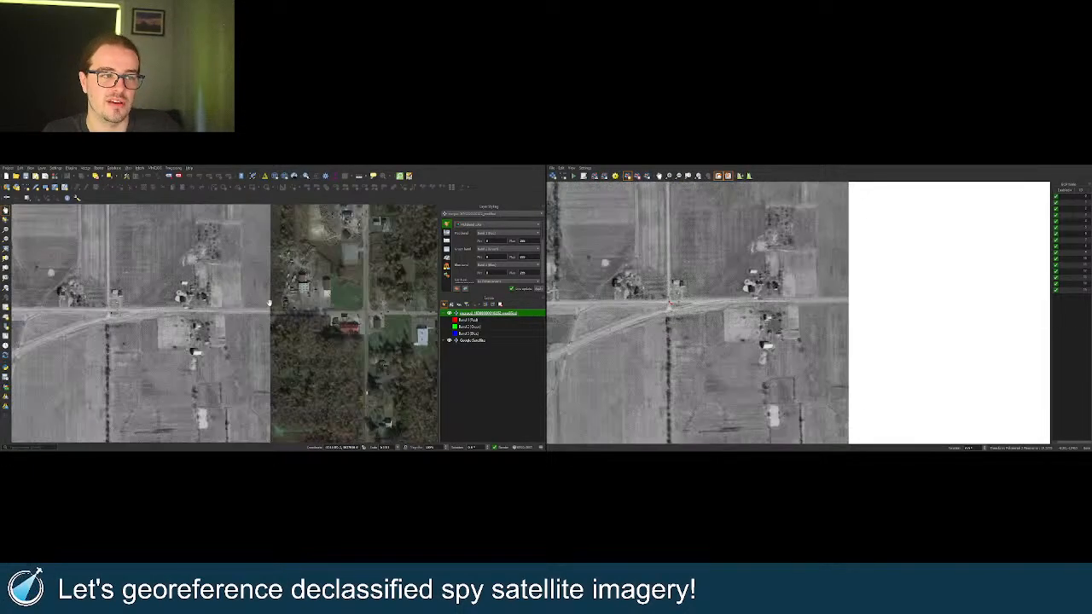
pyautogui.moveTo(268, 310); pyautogui.dragTo(275, 407)
pyautogui.moveTo(272, 314); pyautogui.dragTo(278, 386)
pyautogui.moveTo(275, 326); pyautogui.dragTo(277, 387)
pyautogui.moveTo(274, 318); pyautogui.dragTo(276, 393)
pyautogui.moveTo(277, 344); pyautogui.dragTo(276, 367)
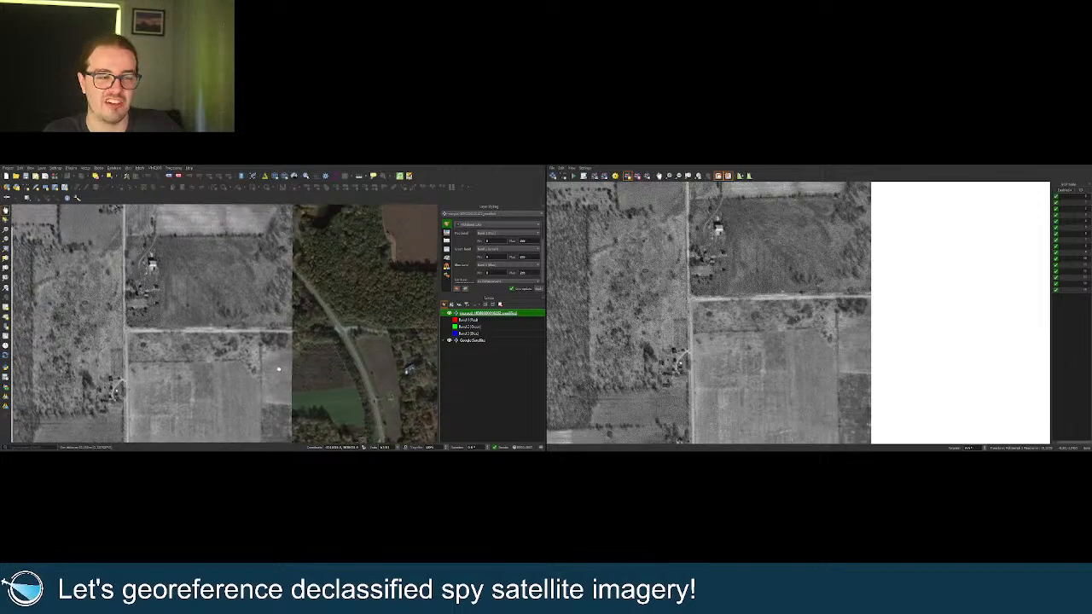
pyautogui.moveTo(277, 304); pyautogui.dragTo(309, 363)
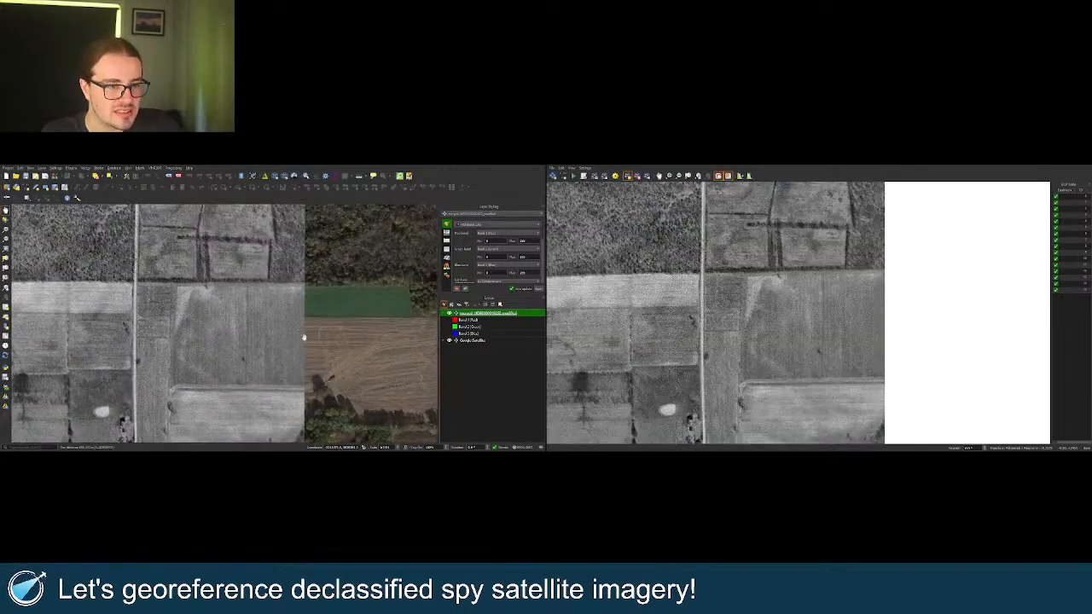
pyautogui.moveTo(302, 305); pyautogui.dragTo(307, 371)
pyautogui.scroll(-2, 289, 349)
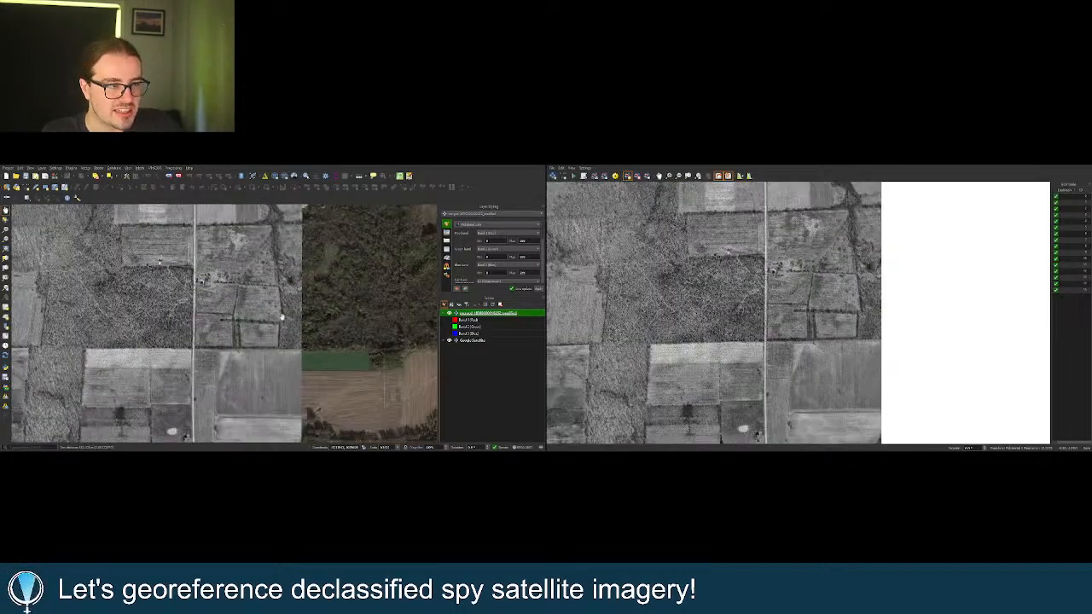
pyautogui.moveTo(281, 317); pyautogui.dragTo(281, 378)
pyautogui.moveTo(274, 286); pyautogui.dragTo(269, 386)
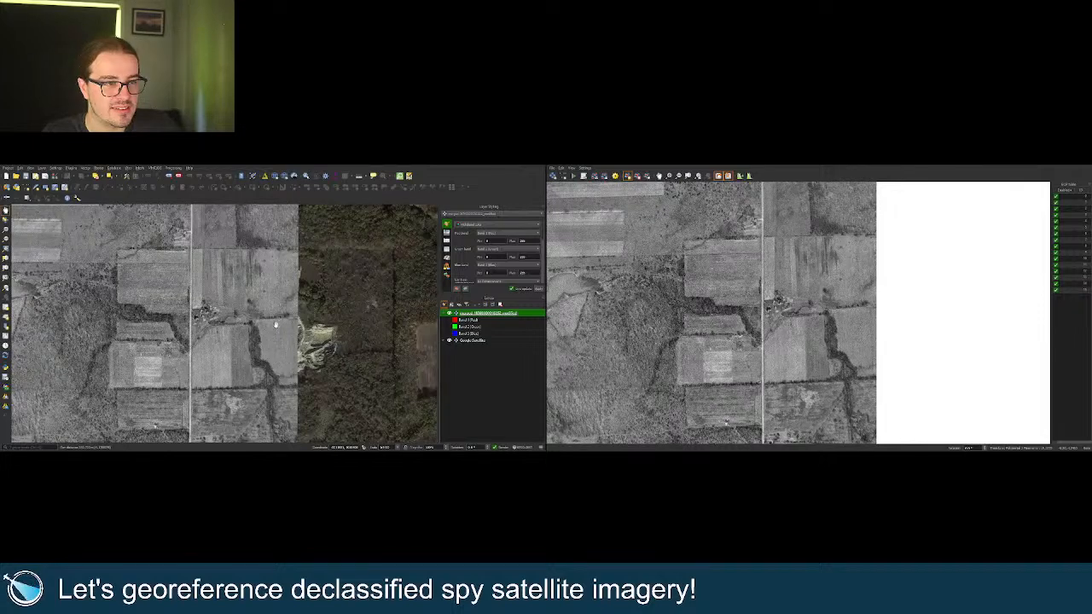
pyautogui.moveTo(274, 290); pyautogui.dragTo(267, 315)
pyautogui.moveTo(281, 278); pyautogui.dragTo(275, 397)
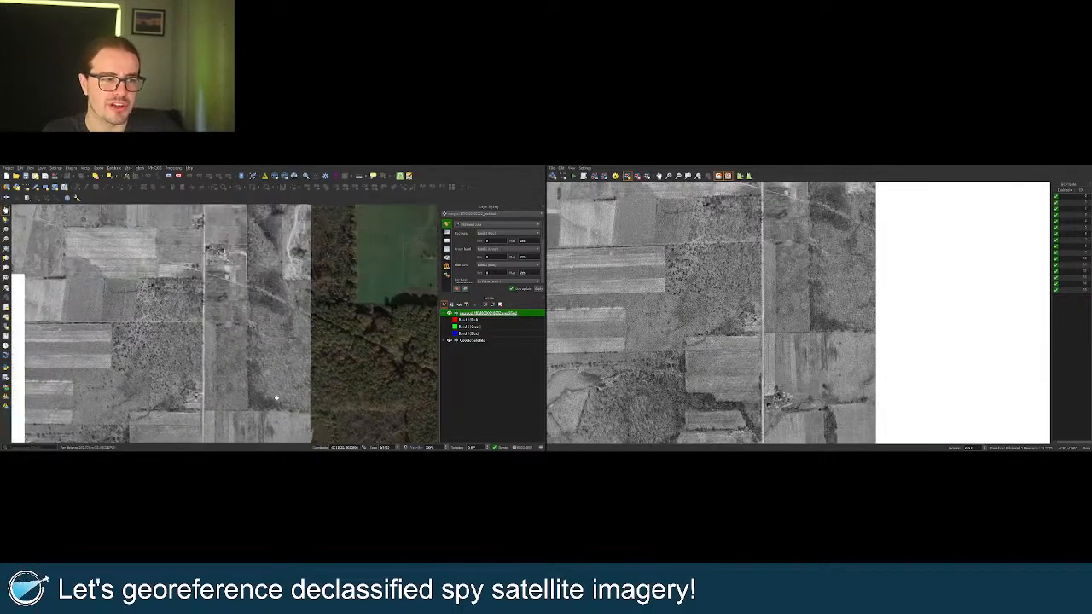
pyautogui.moveTo(271, 278); pyautogui.dragTo(288, 353)
pyautogui.moveTo(295, 308); pyautogui.dragTo(297, 342)
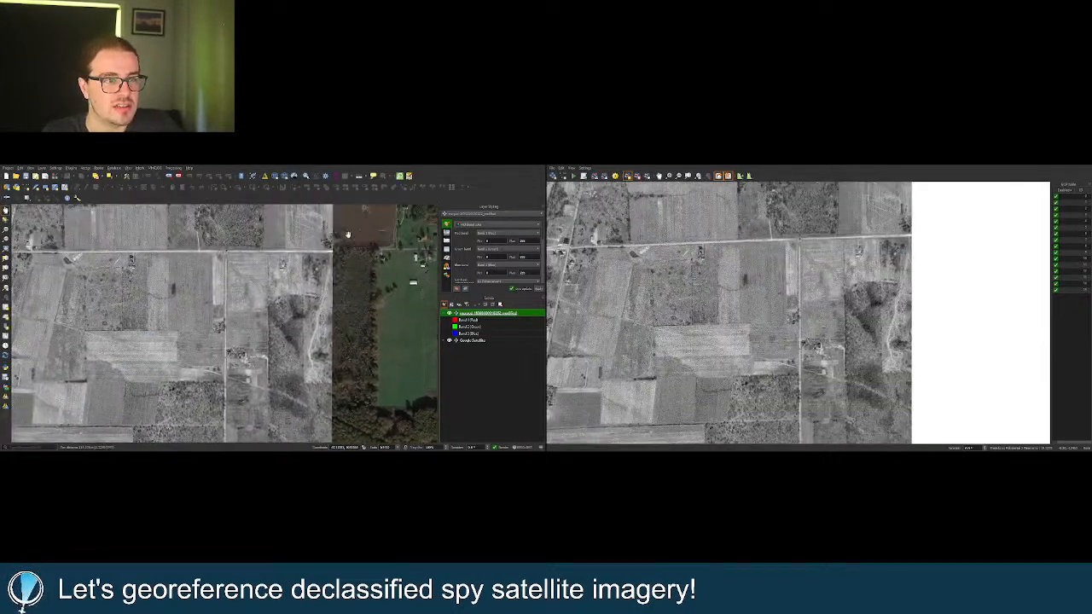
pyautogui.scroll(3, 296, 341)
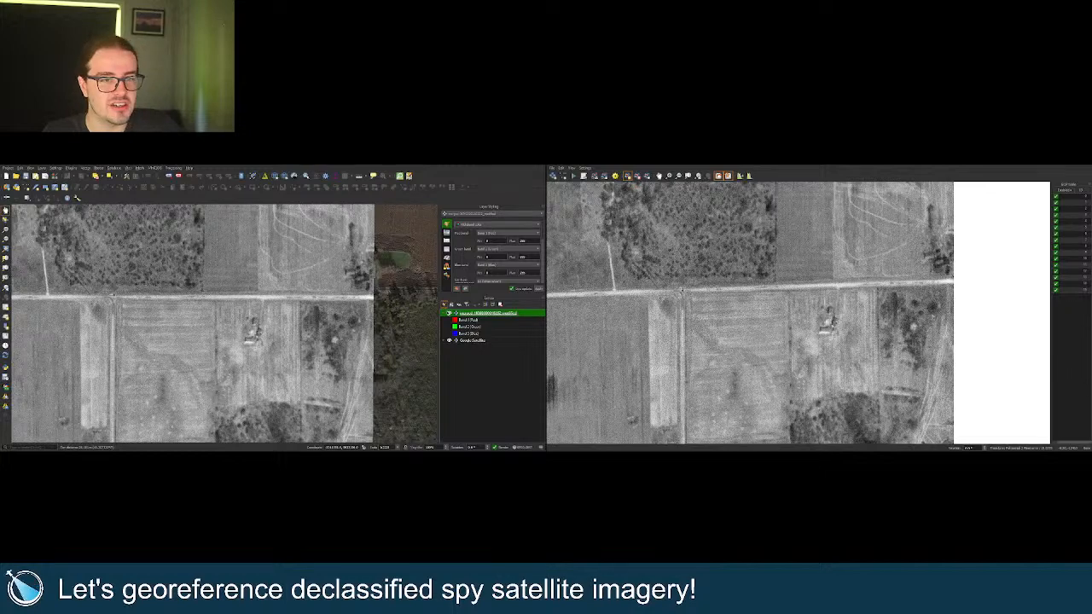
pyautogui.click(449, 313)
pyautogui.click(449, 313)
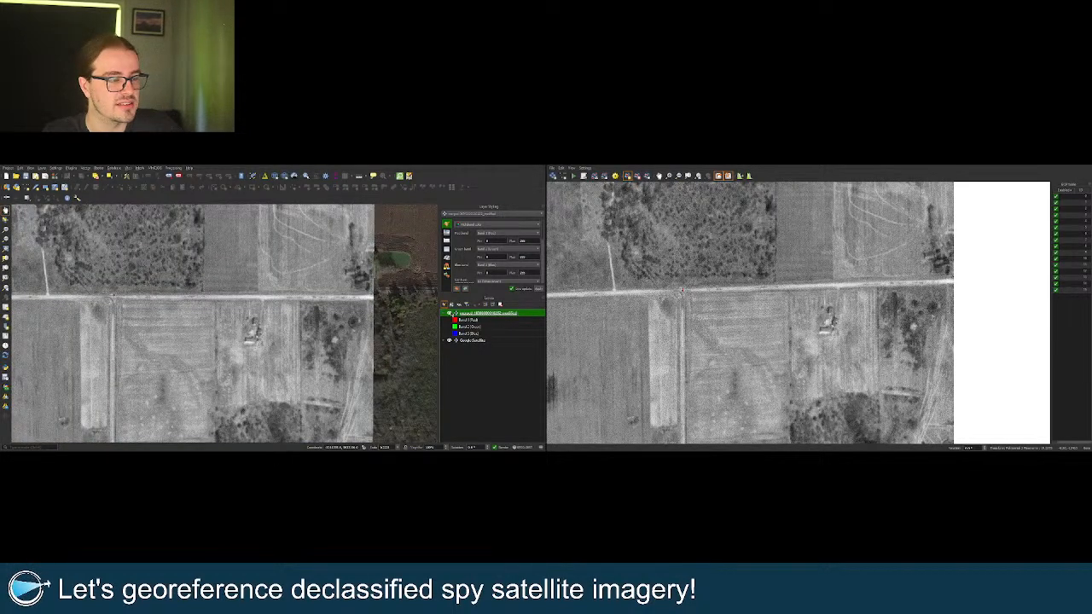
pyautogui.click(450, 313)
pyautogui.click(450, 313)
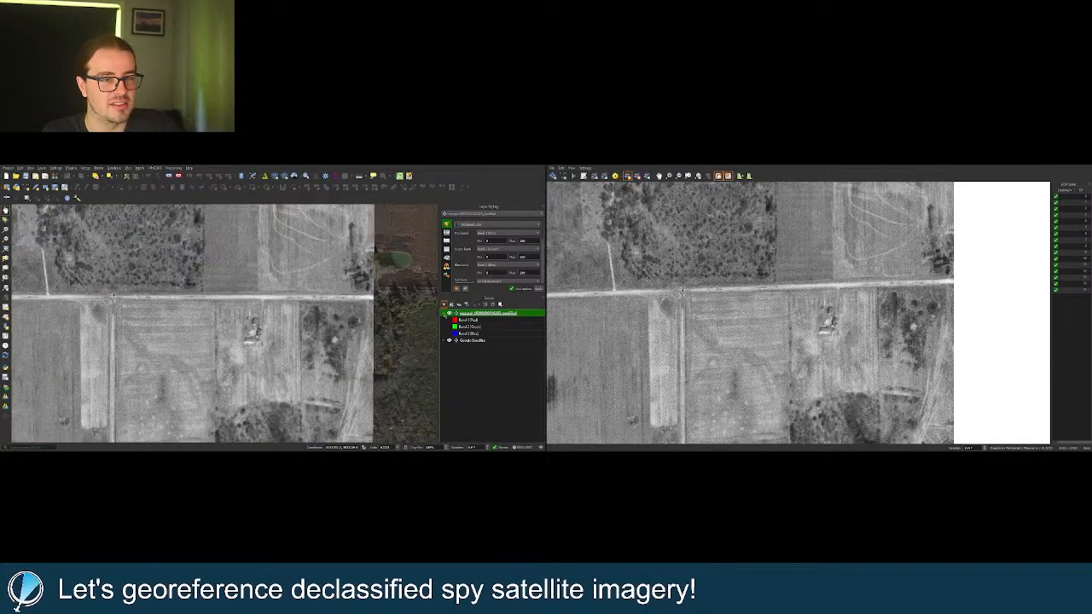
pyautogui.scroll(-2, 359, 339)
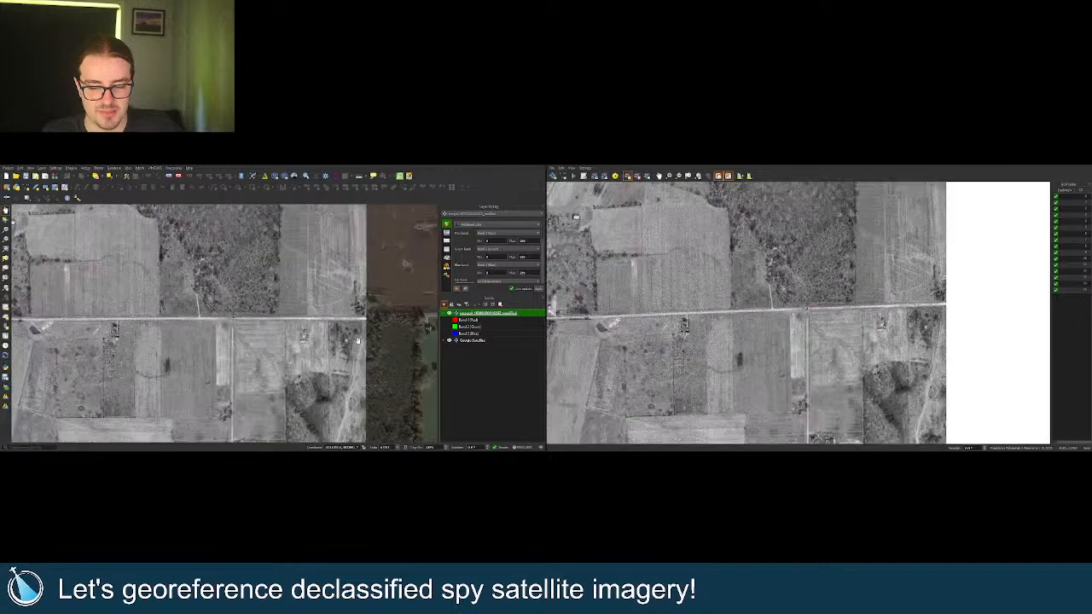
pyautogui.scroll(-2, 358, 340)
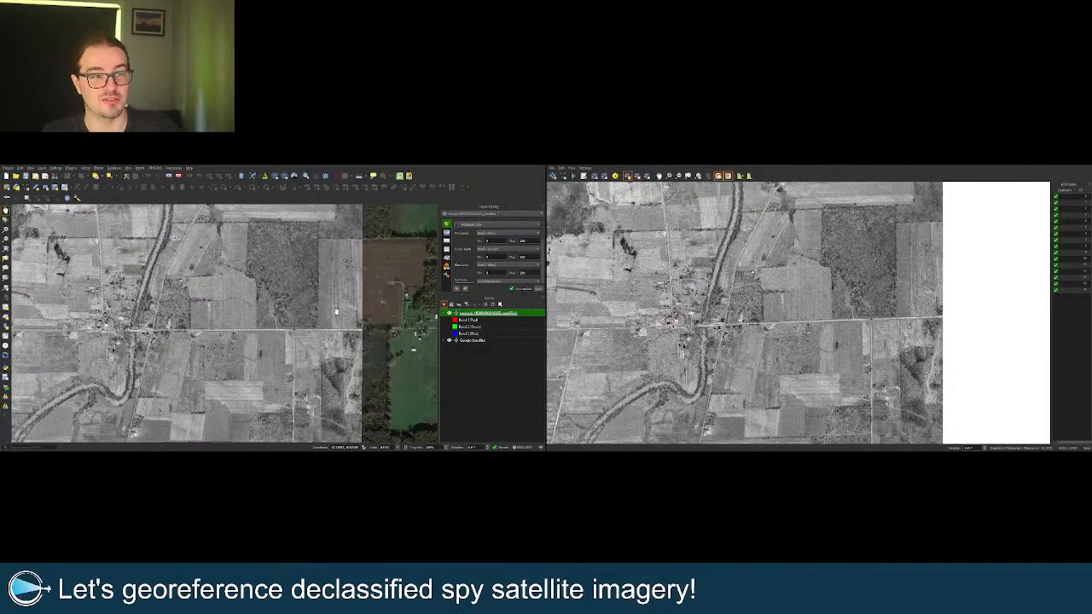
pyautogui.moveTo(312, 265); pyautogui.dragTo(336, 340)
pyautogui.moveTo(212, 295); pyautogui.dragTo(246, 298)
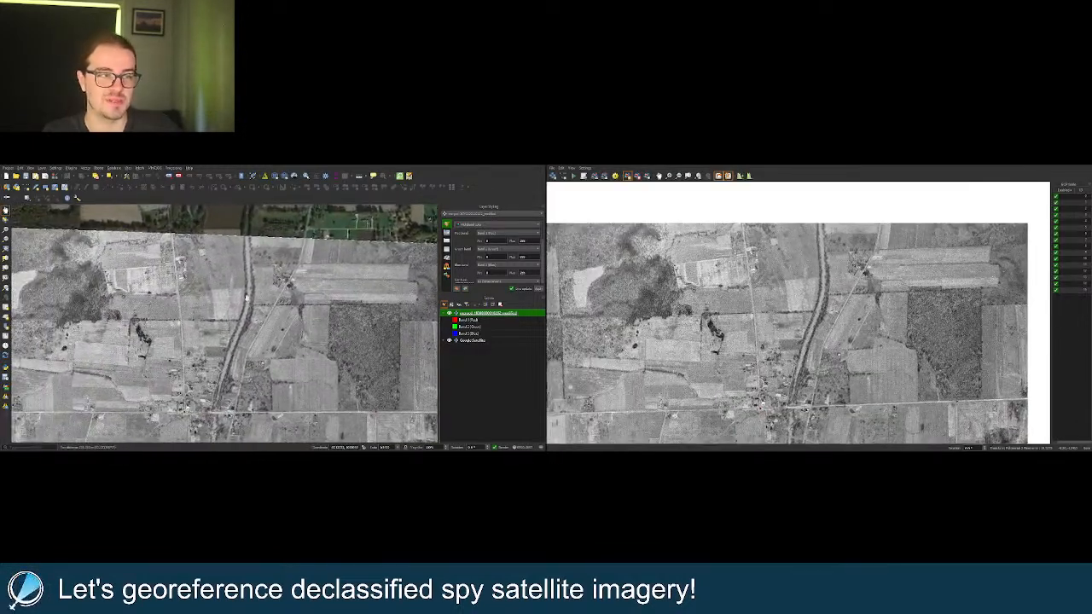
pyautogui.scroll(3, 172, 230)
pyautogui.moveTo(152, 299); pyautogui.dragTo(189, 293)
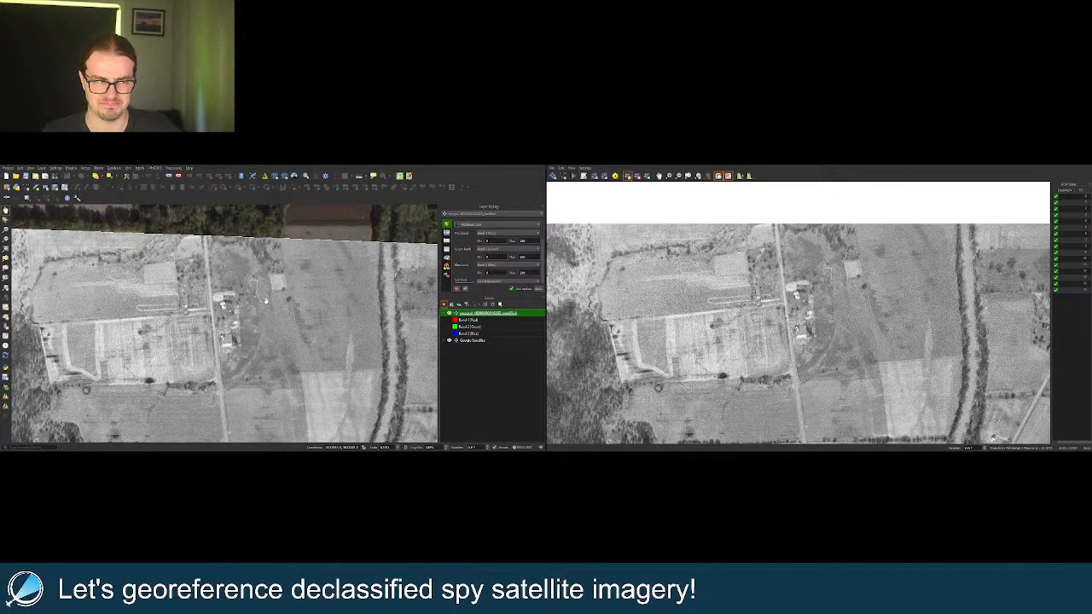
pyautogui.click(451, 314)
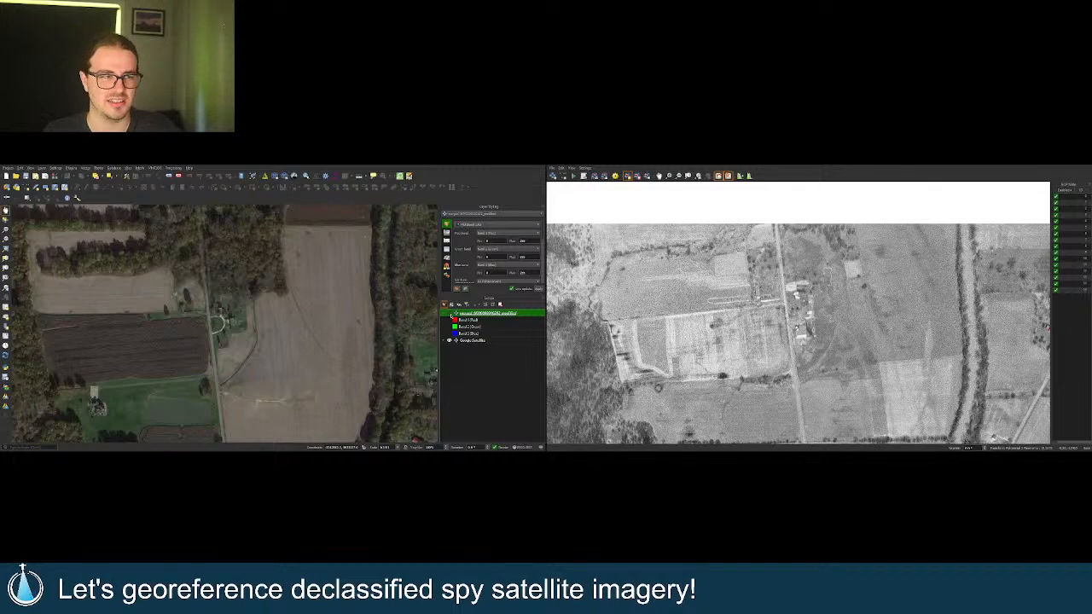
pyautogui.click(451, 314)
pyautogui.click(451, 313)
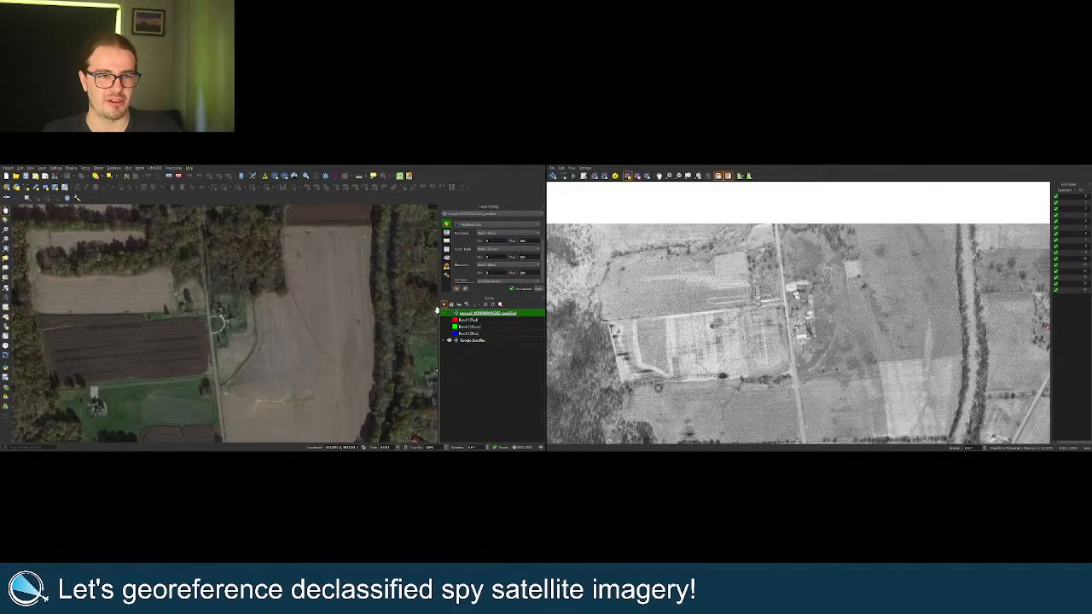
pyautogui.click(449, 313)
pyautogui.scroll(-2, 316, 314)
pyautogui.moveTo(183, 329); pyautogui.dragTo(257, 299)
pyautogui.moveTo(202, 321); pyautogui.dragTo(255, 309)
pyautogui.moveTo(187, 358); pyautogui.dragTo(217, 327)
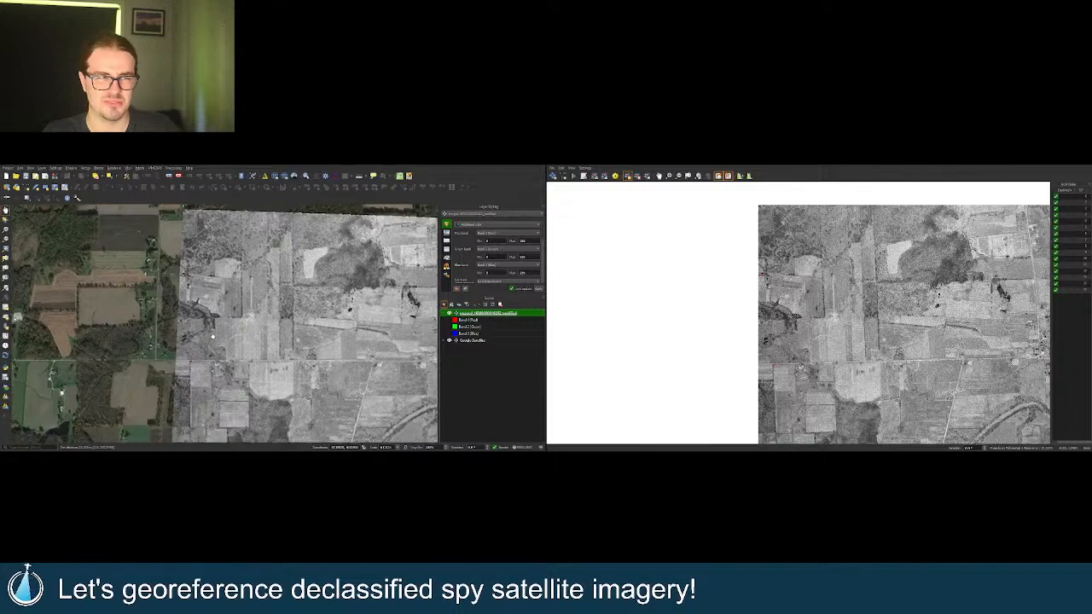
pyautogui.scroll(3, 214, 336)
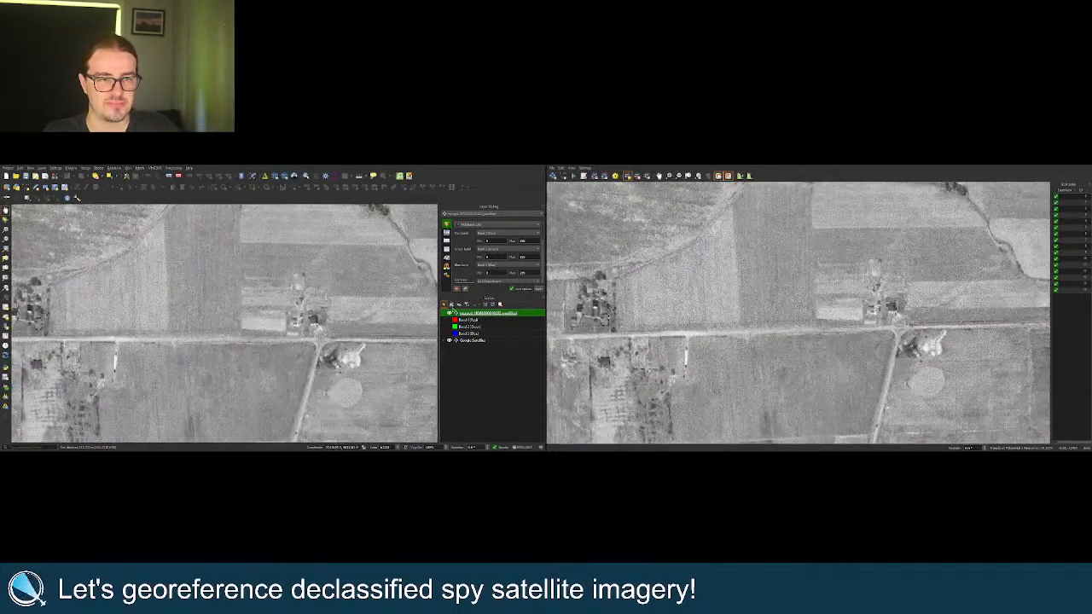
pyautogui.click(450, 313)
pyautogui.click(450, 312)
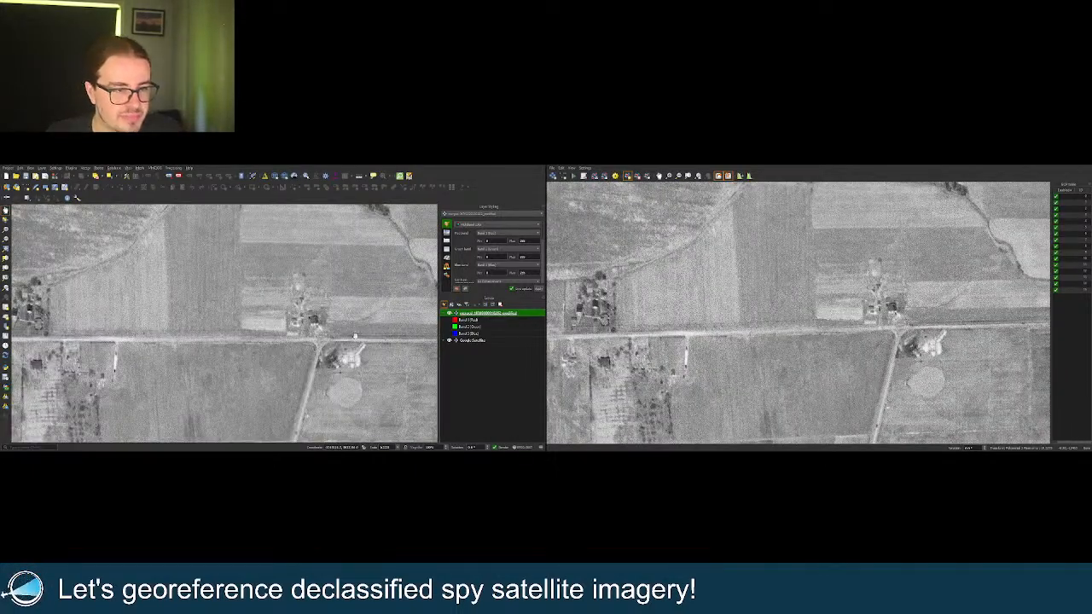
pyautogui.scroll(-3, 354, 335)
pyautogui.moveTo(331, 287); pyautogui.dragTo(332, 284)
pyautogui.moveTo(330, 350); pyautogui.dragTo(326, 318)
pyautogui.moveTo(313, 376); pyautogui.dragTo(290, 324)
pyautogui.moveTo(242, 371); pyautogui.dragTo(249, 345)
pyautogui.scroll(5, 248, 346)
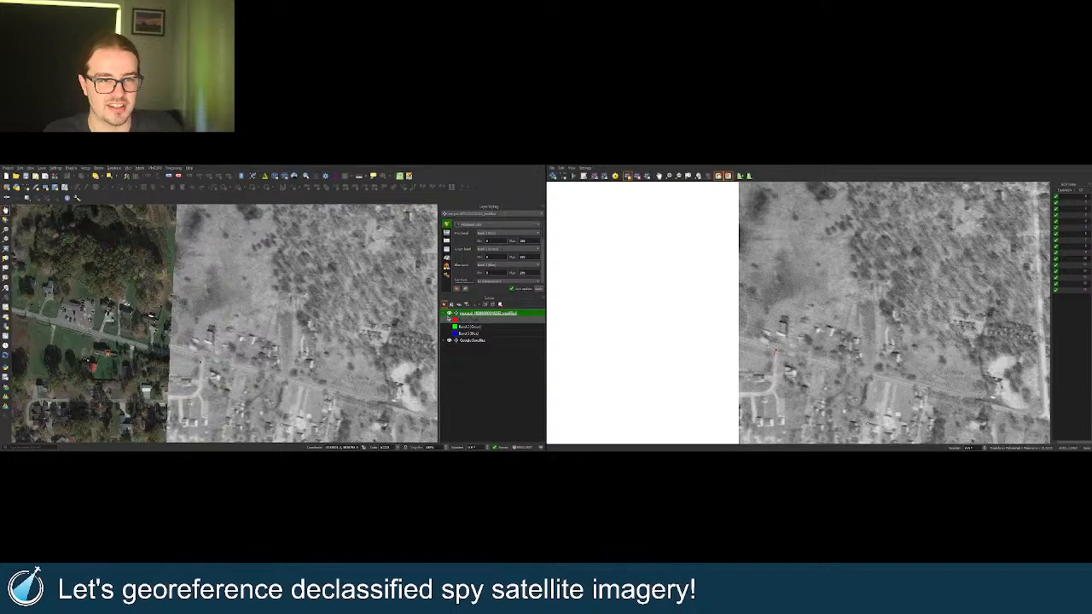
pyautogui.click(449, 314)
pyautogui.click(449, 314)
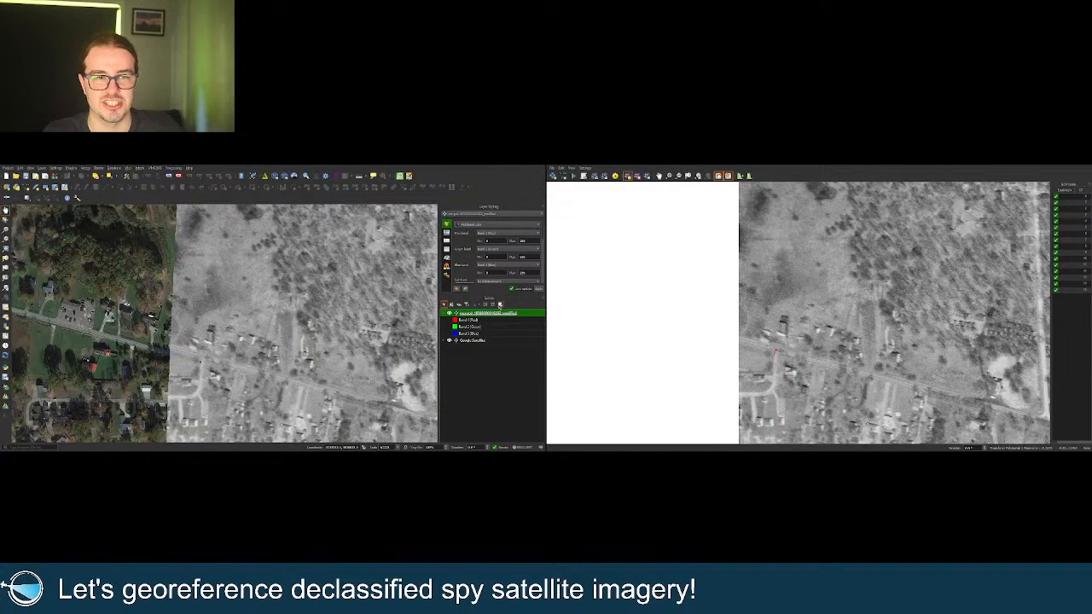
# Remove the old warped raster layer from the project.
pyautogui.hotkey('ctrl', 'd')
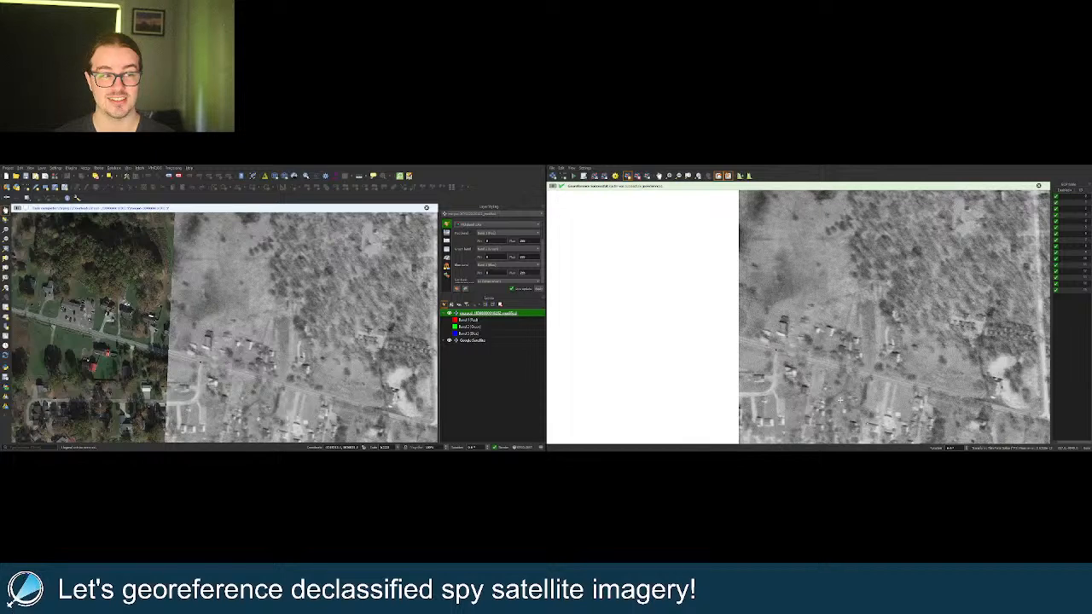
# Zoom in and flick the spy image layer on and off to check its alignment with Google Satellite.
pyautogui.scroll(-5, 348, 297)
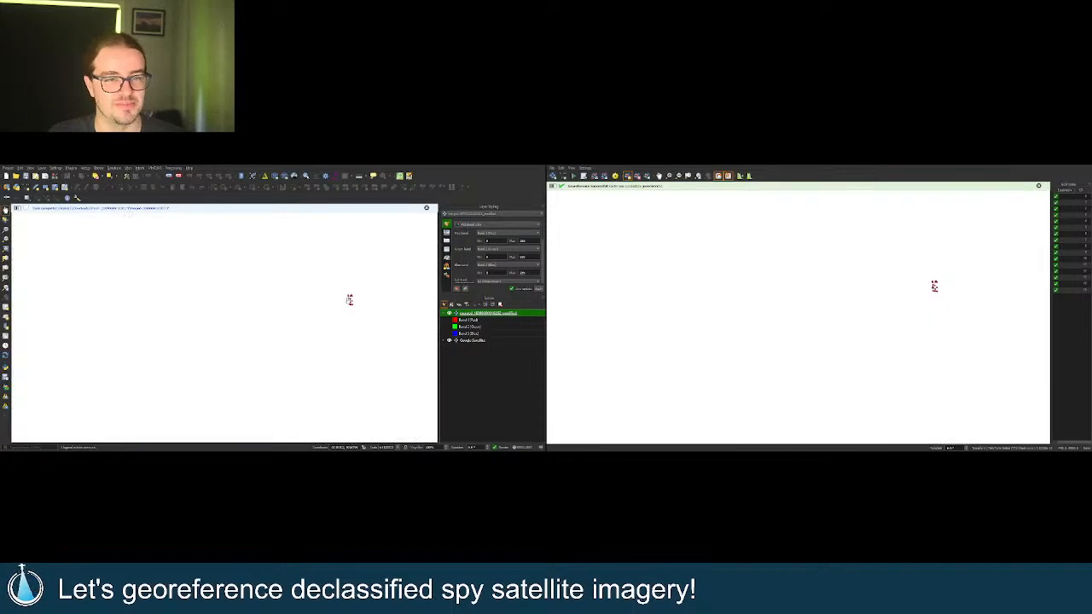
pyautogui.scroll(3, 296, 355)
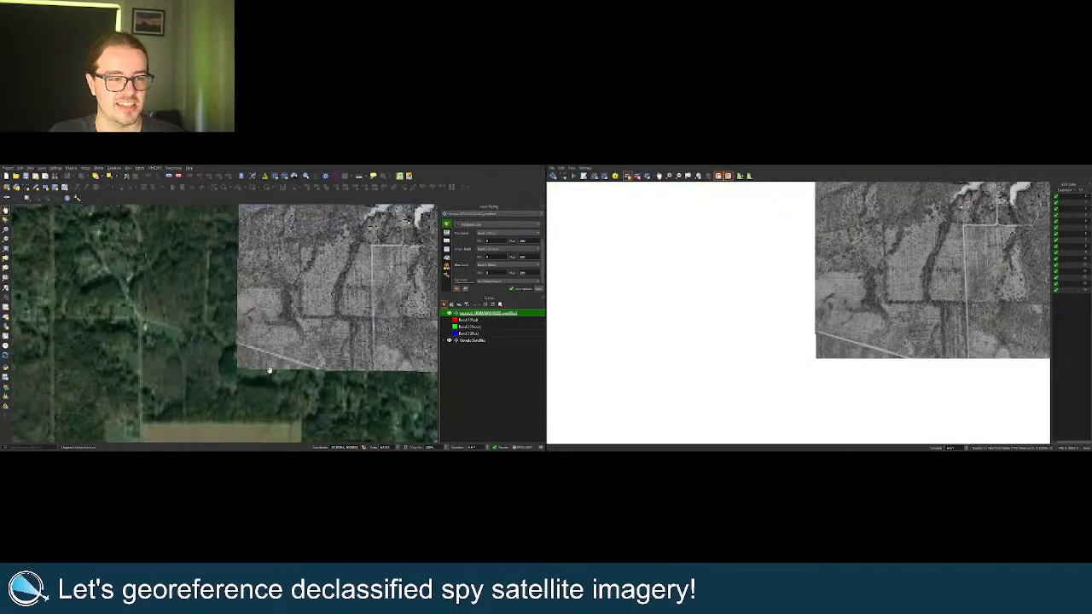
pyautogui.scroll(1, 292, 353)
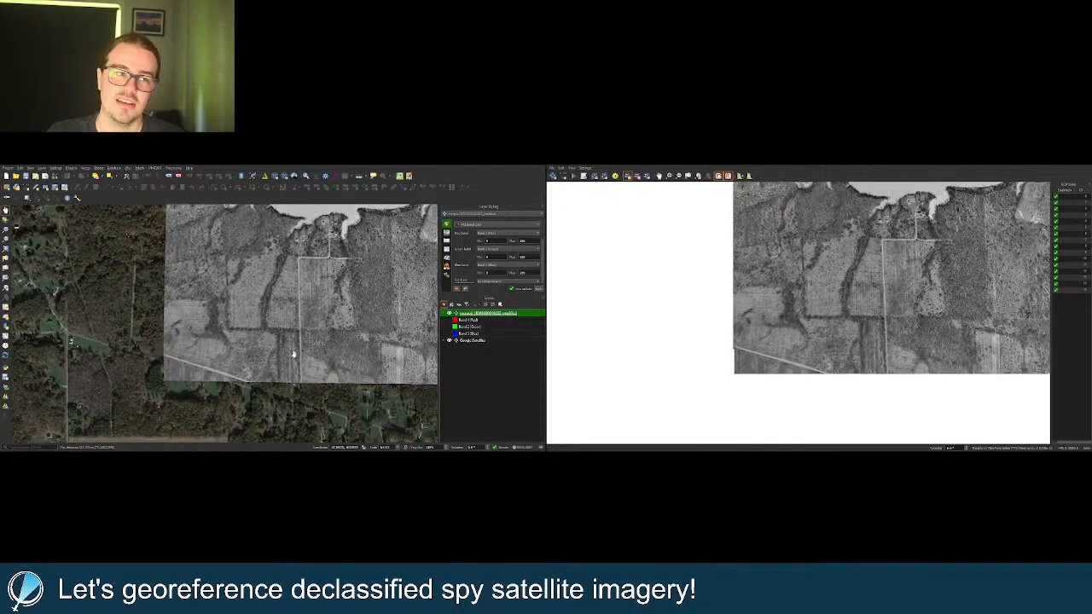
pyautogui.click(449, 313)
pyautogui.click(450, 313)
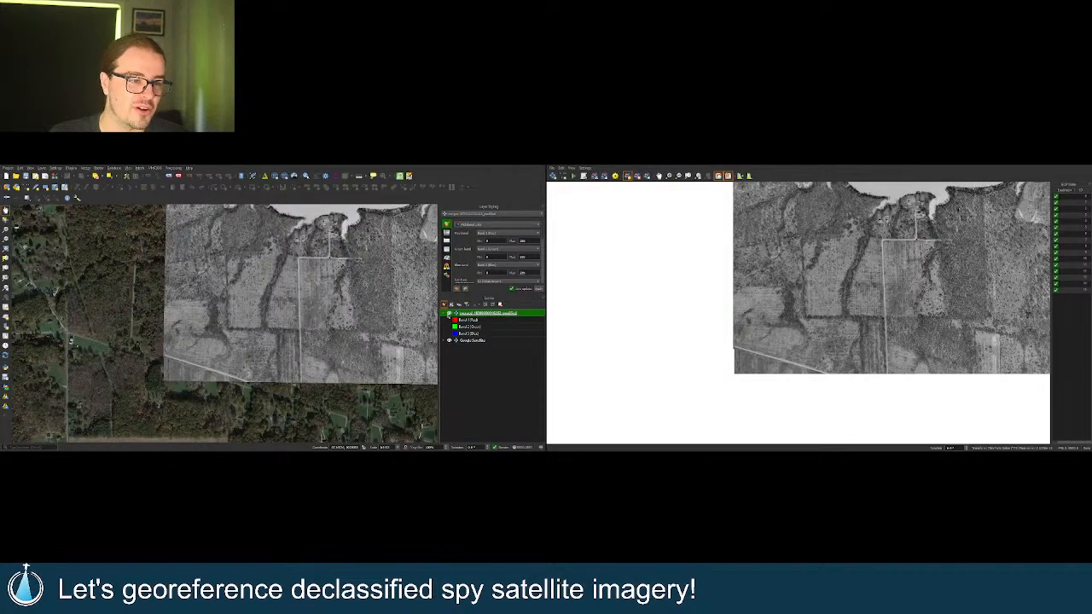
pyautogui.click(449, 313)
pyautogui.click(449, 313)
pyautogui.click(449, 313)
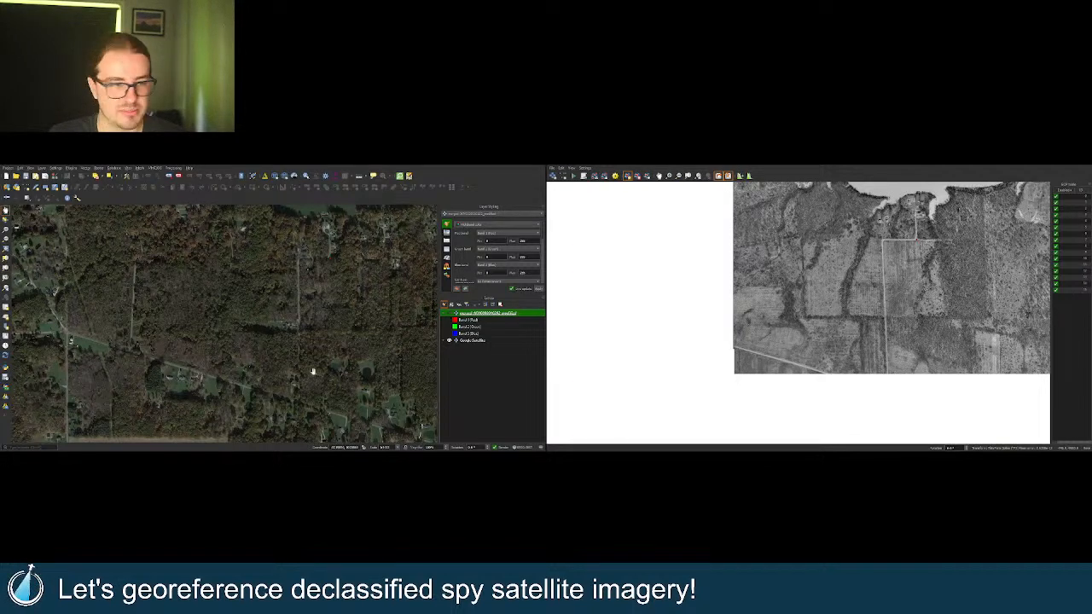
# Compare the spy image's fields against the satellite basemap, leaving the overlay hidden.
pyautogui.scroll(-3, 273, 363)
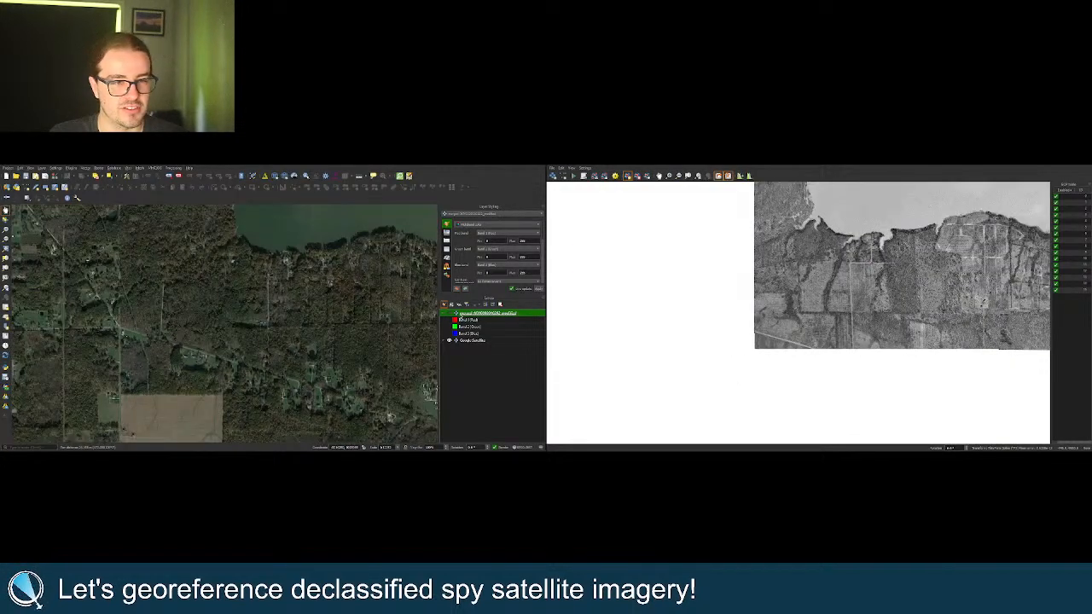
pyautogui.click(449, 313)
pyautogui.click(449, 312)
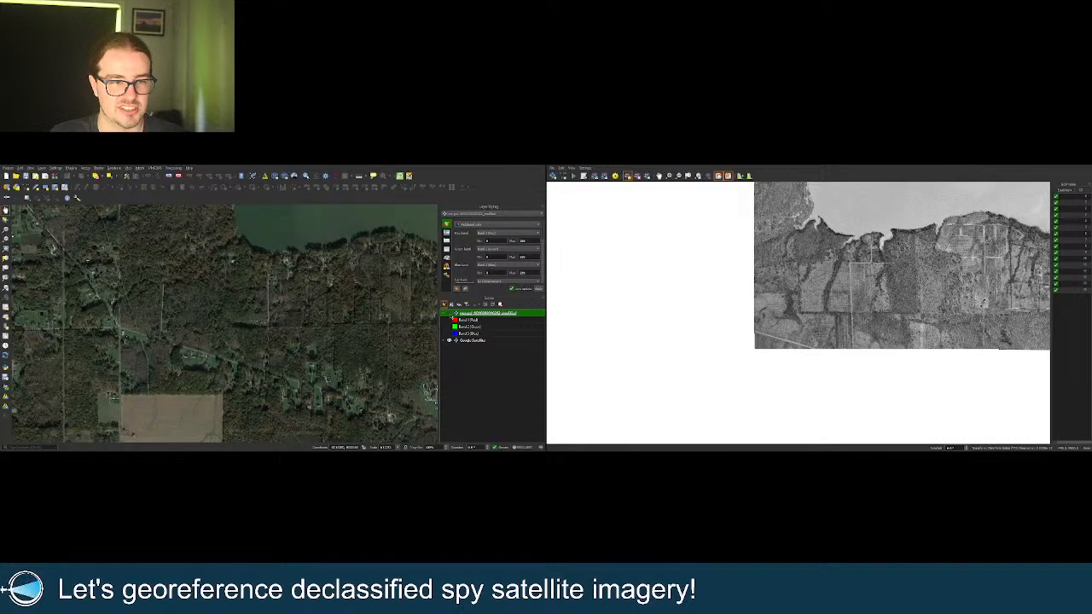
pyautogui.click(449, 313)
pyautogui.scroll(3, 198, 348)
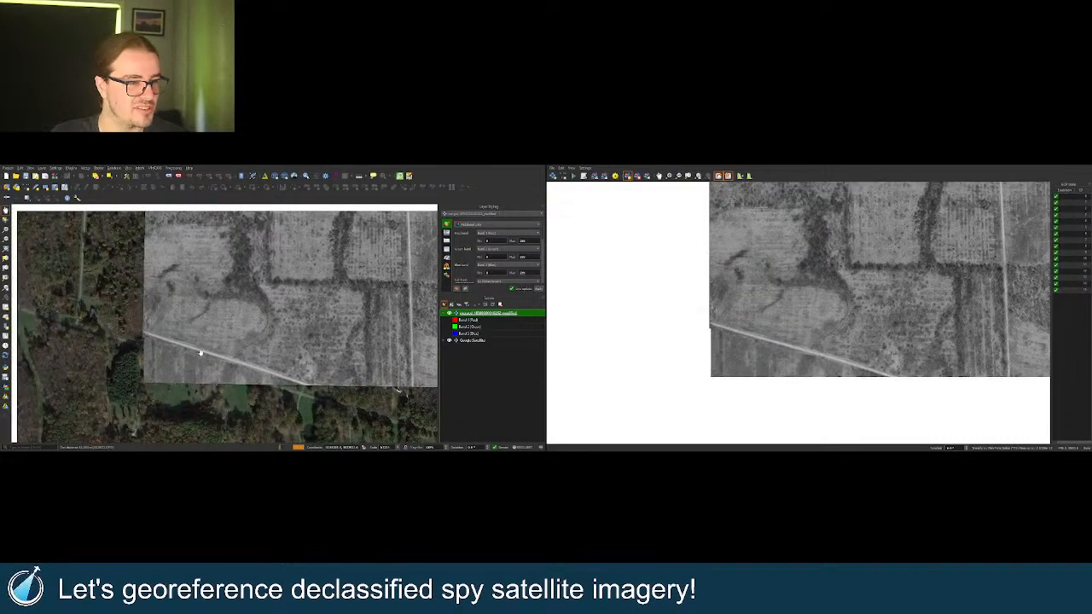
pyautogui.click(450, 313)
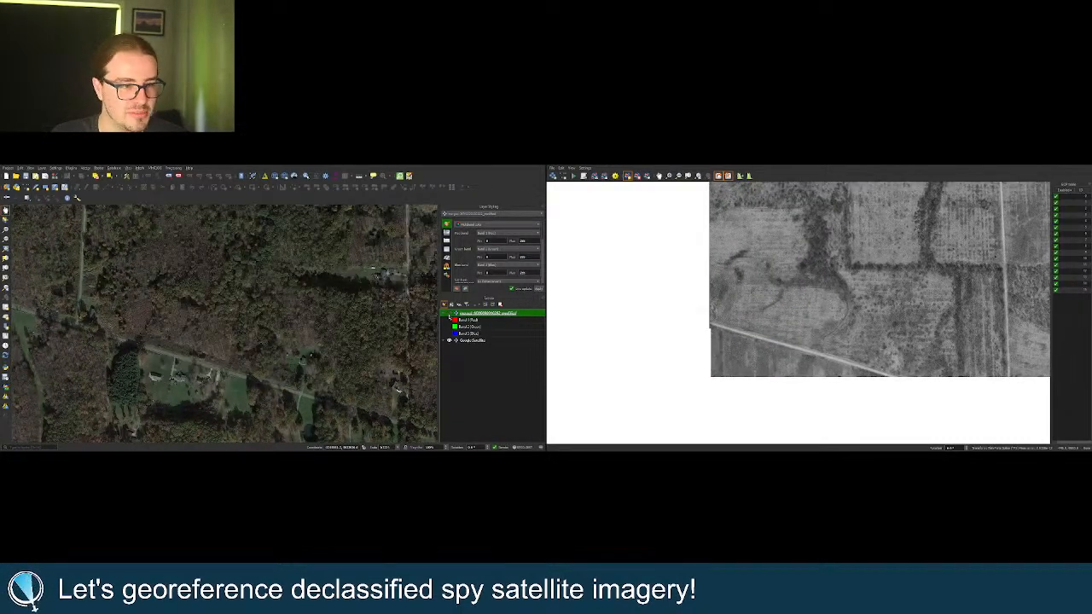
pyautogui.click(450, 313)
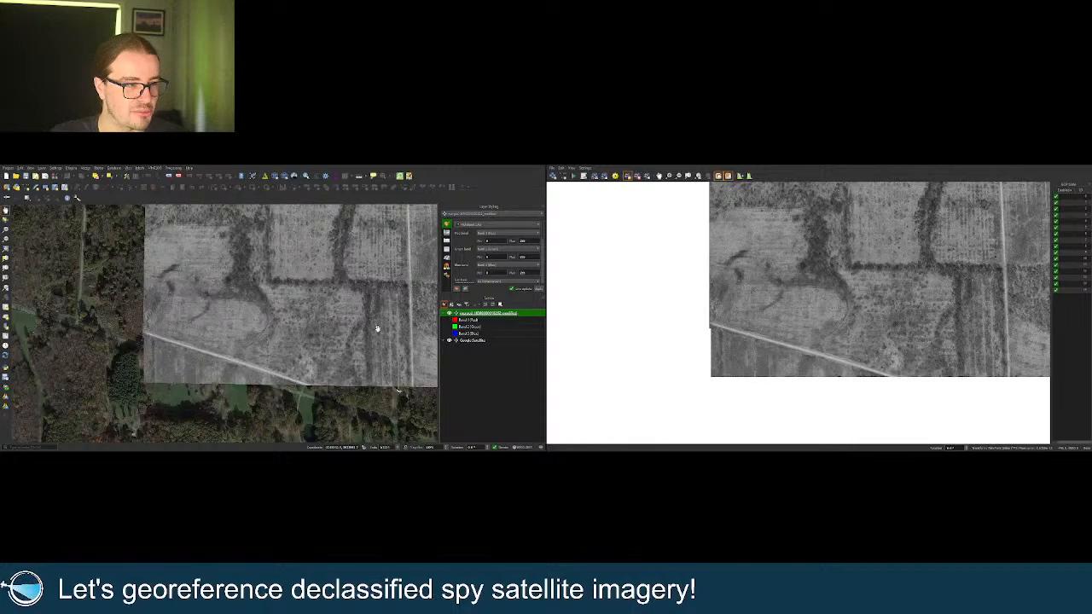
pyautogui.click(449, 313)
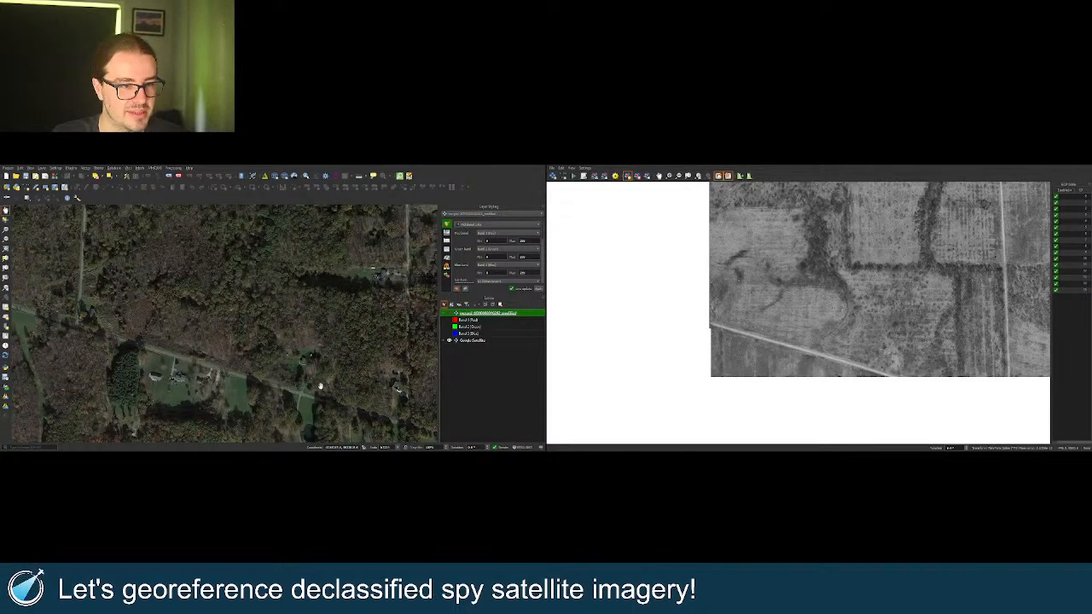
# Pan across the spy image and toggle it repeatedly to compare the lakeshore with Google Satellite.
pyautogui.moveTo(136, 330); pyautogui.dragTo(164, 332)
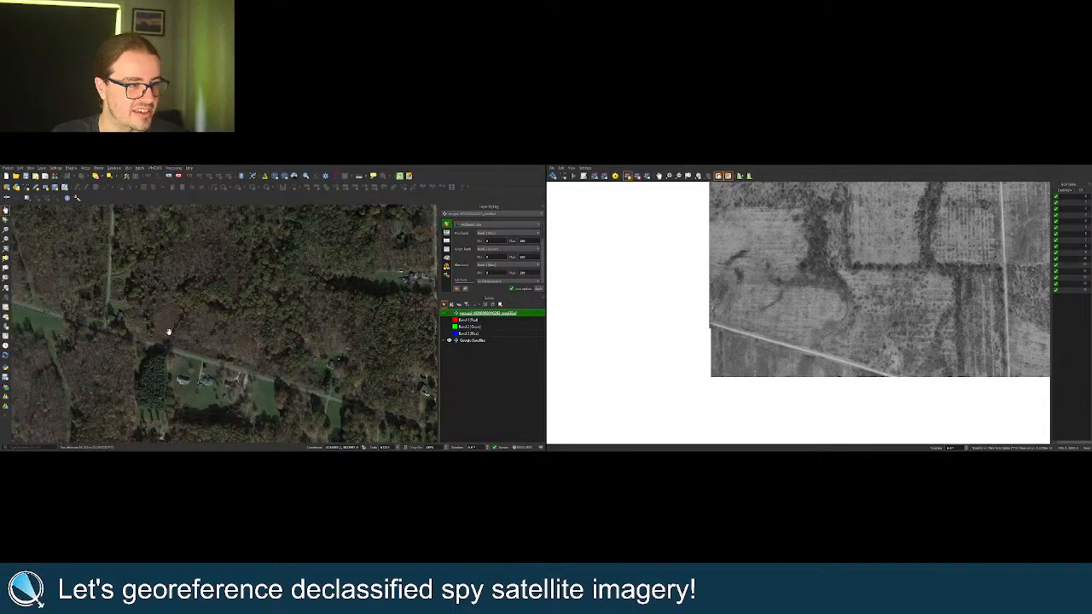
pyautogui.click(450, 312)
pyautogui.scroll(-2, 299, 326)
pyautogui.moveTo(319, 301); pyautogui.dragTo(219, 333)
pyautogui.scroll(5, 255, 334)
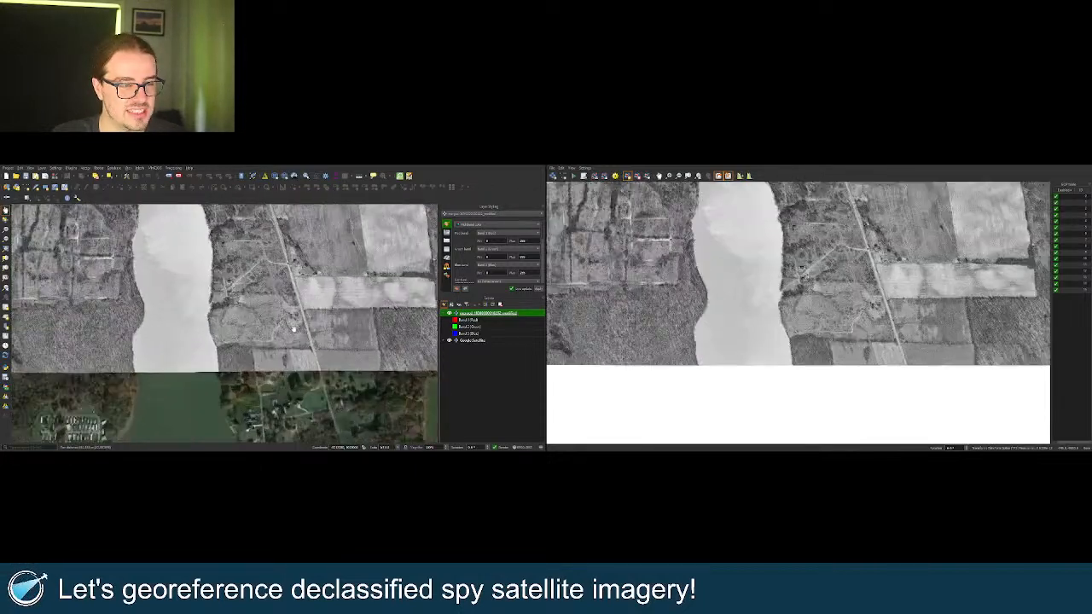
pyautogui.scroll(1, 299, 334)
pyautogui.click(449, 313)
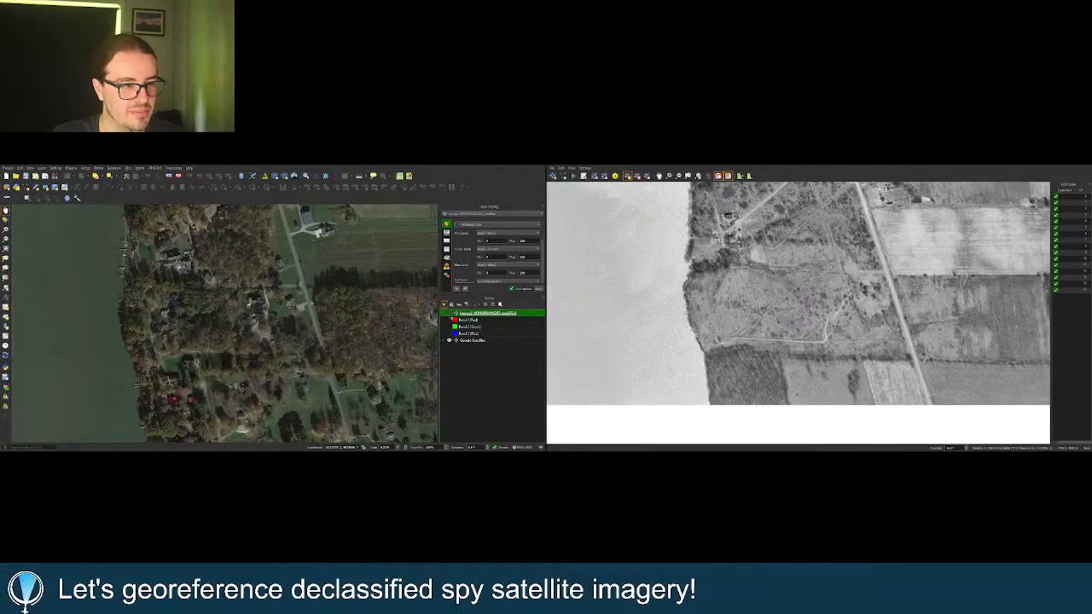
pyautogui.click(450, 313)
pyautogui.click(449, 313)
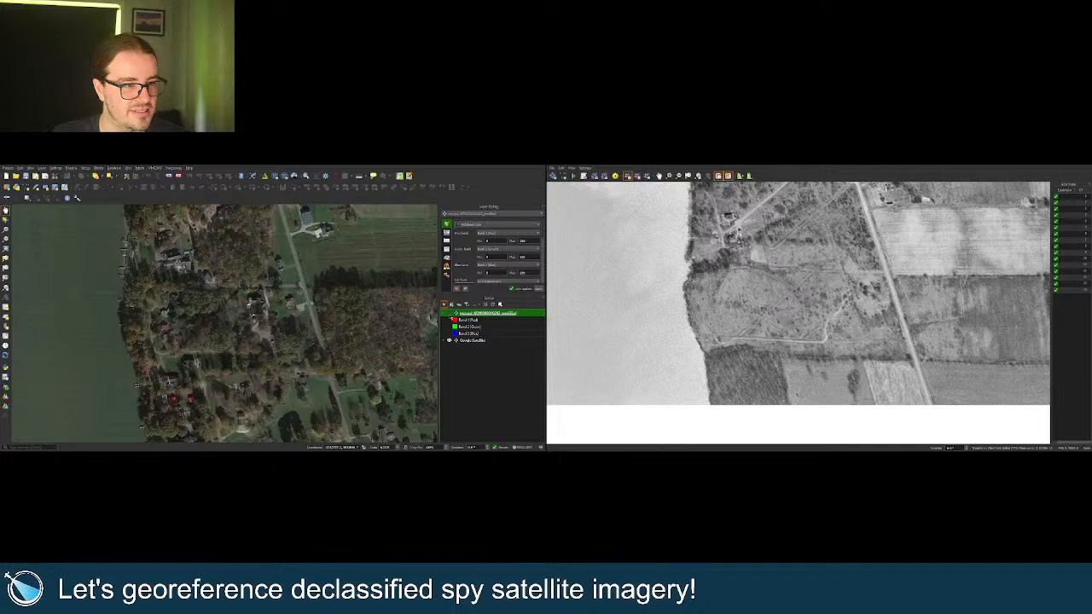
pyautogui.click(450, 313)
pyautogui.click(449, 313)
pyautogui.click(450, 313)
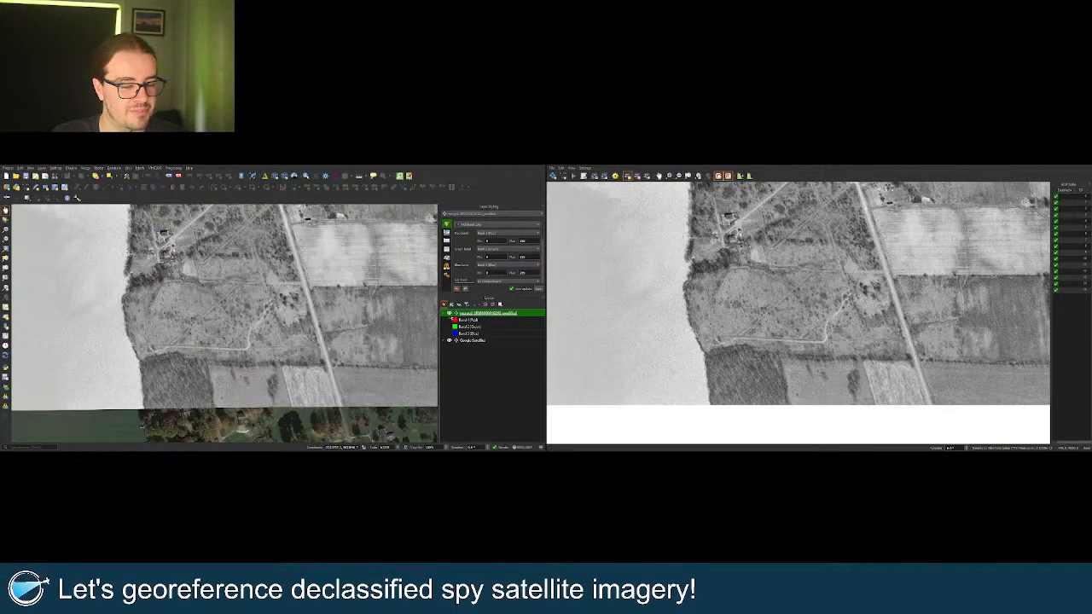
# Pan east, toward the river and the image's lower-left corner, checking the overlay against the satellite imagery.
pyautogui.scroll(-2, 341, 329)
pyautogui.moveTo(395, 325); pyautogui.dragTo(232, 332)
pyautogui.scroll(2, 361, 348)
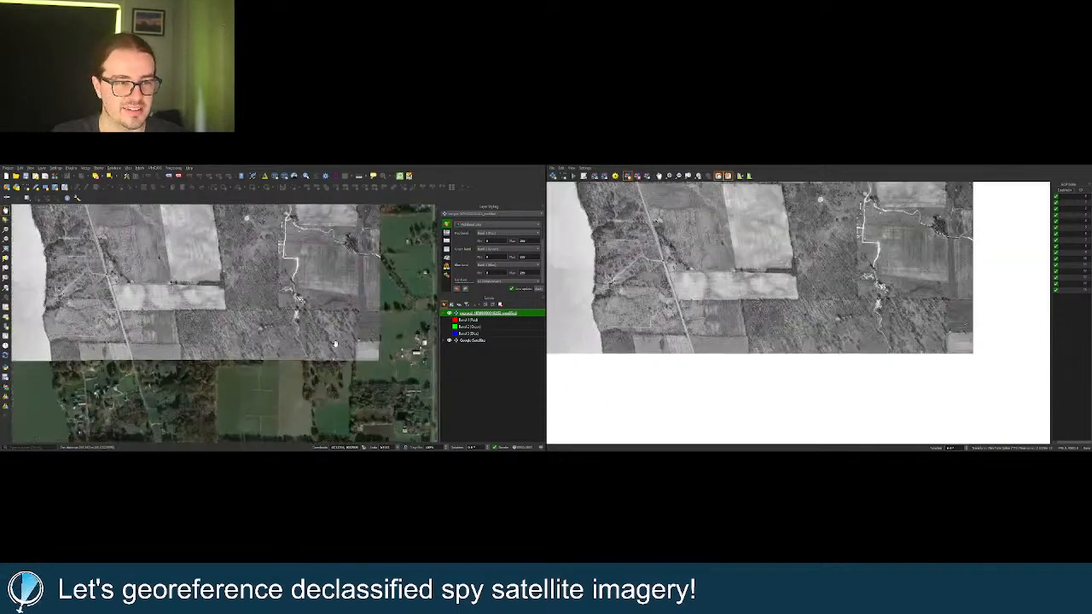
pyautogui.moveTo(353, 345); pyautogui.dragTo(282, 386)
pyautogui.scroll(-1, 333, 371)
pyautogui.moveTo(230, 344); pyautogui.dragTo(419, 337)
pyautogui.moveTo(246, 334); pyautogui.dragTo(352, 343)
pyautogui.scroll(2, 235, 366)
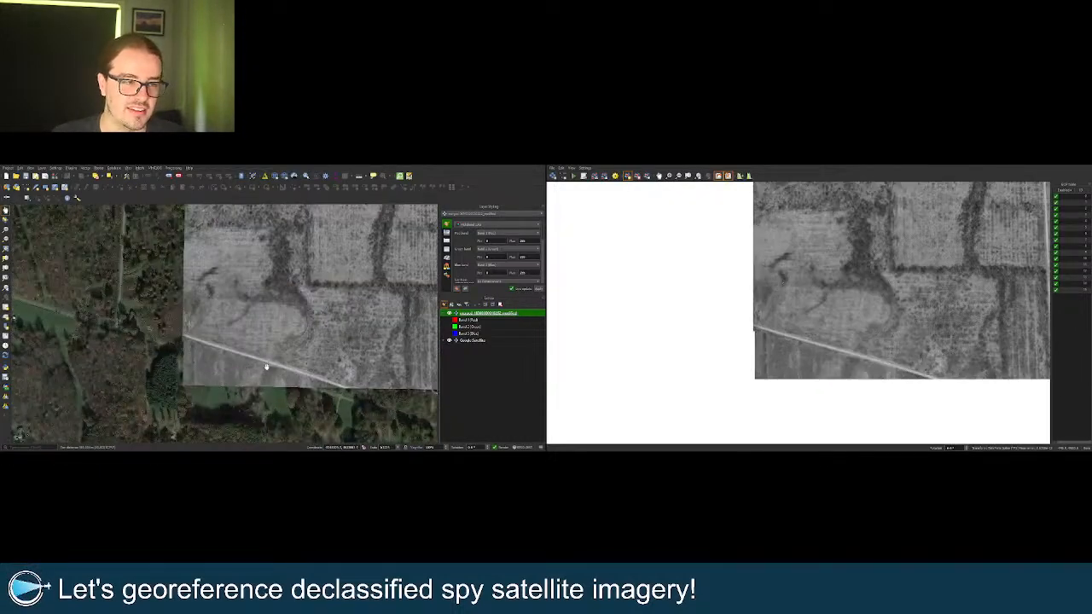
pyautogui.click(449, 313)
pyautogui.scroll(1, 394, 375)
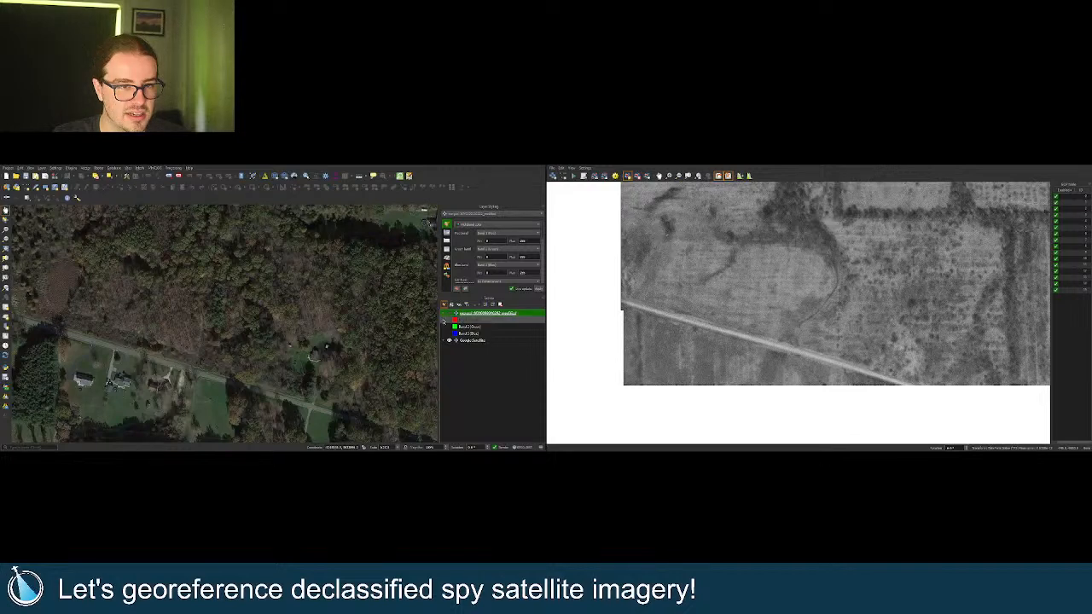
pyautogui.click(449, 313)
pyautogui.moveTo(343, 292); pyautogui.dragTo(344, 366)
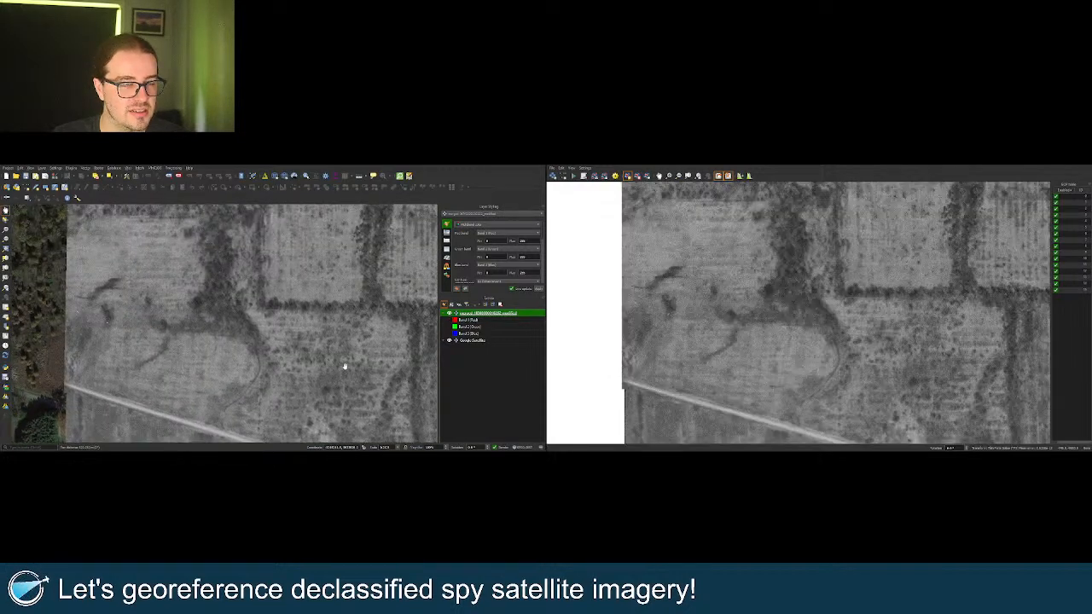
# Toggle the spy layer repeatedly against the basemap, finishing with the spy image hidden.
pyautogui.click(450, 313)
pyautogui.click(449, 313)
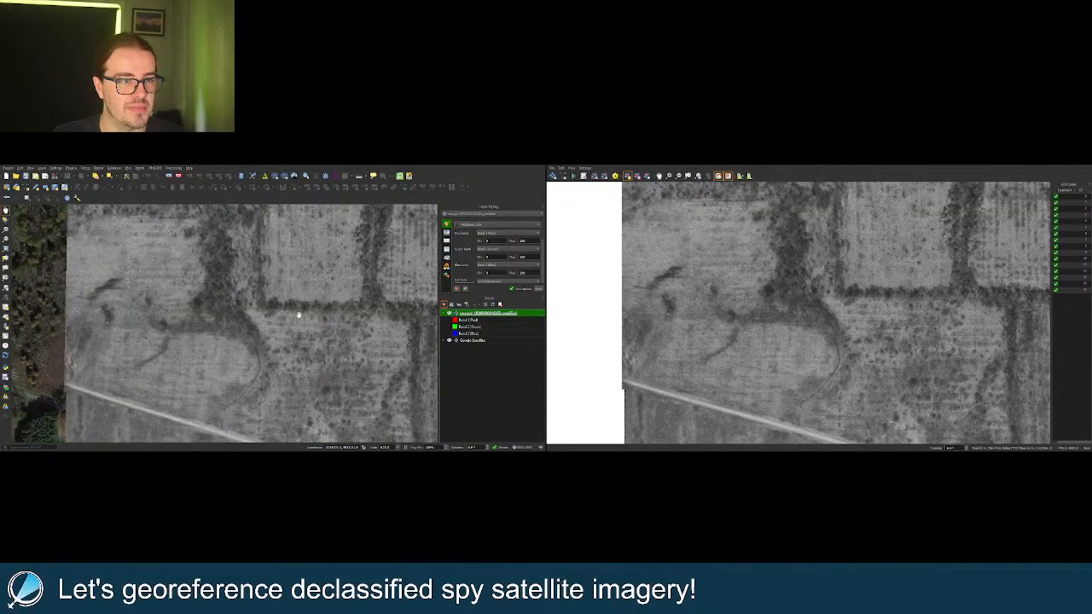
pyautogui.click(450, 313)
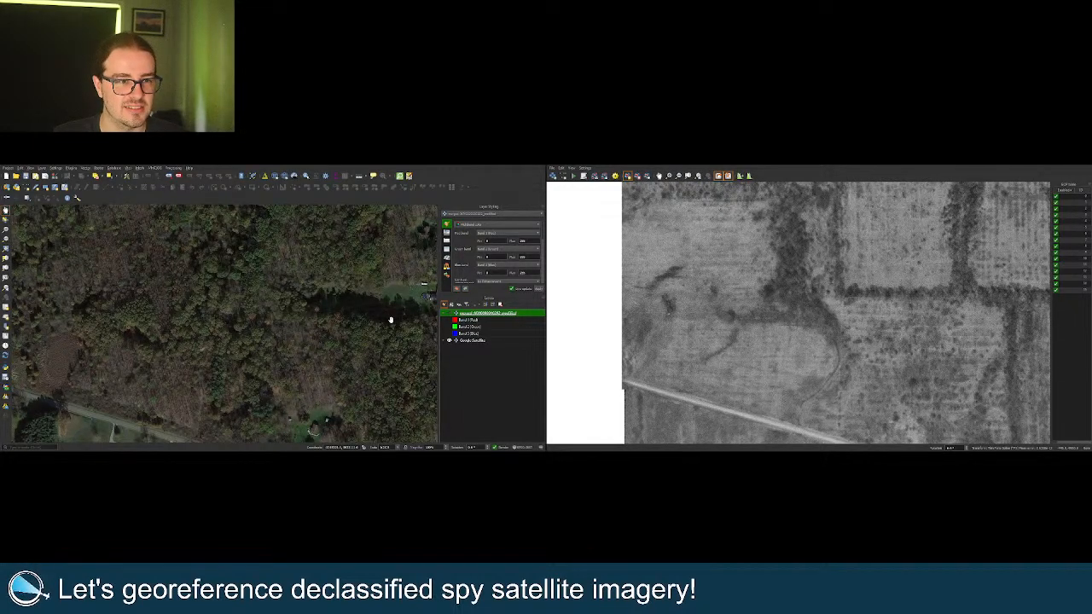
pyautogui.click(449, 313)
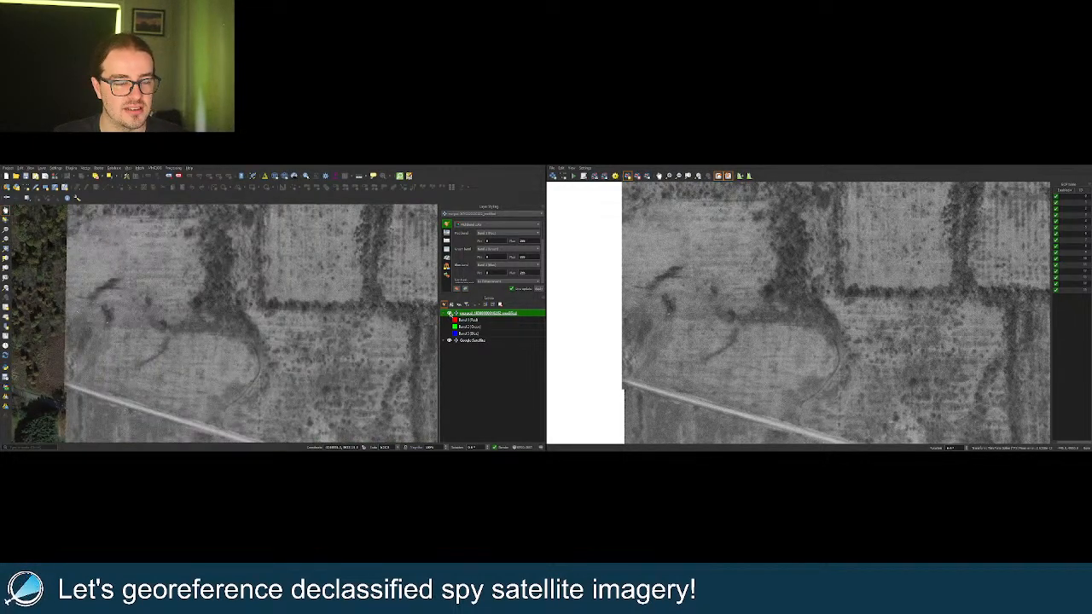
pyautogui.click(449, 313)
pyautogui.click(449, 313)
pyautogui.click(450, 314)
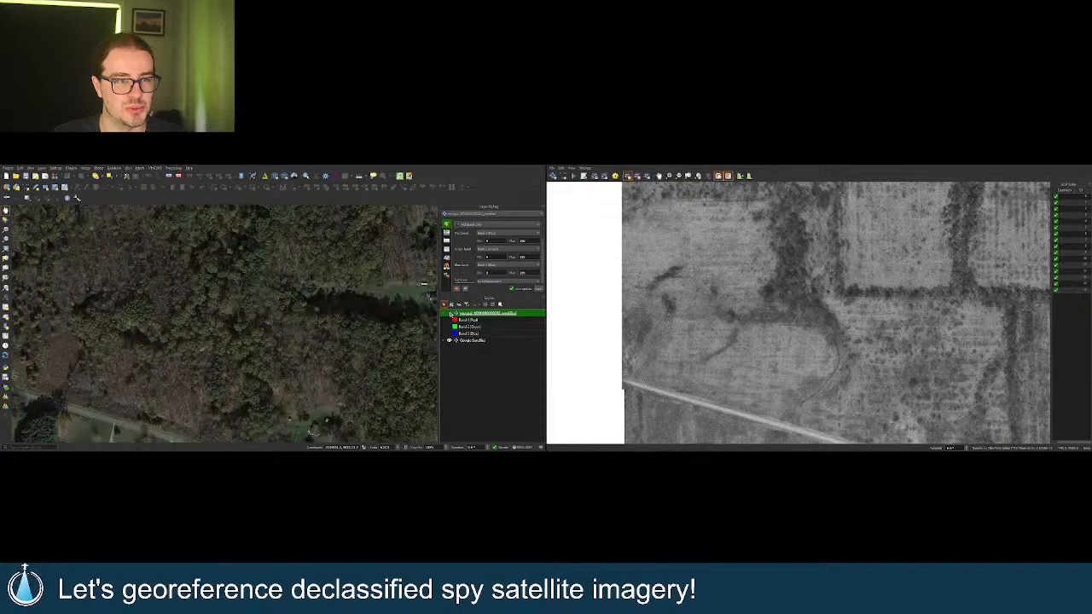
pyautogui.click(449, 313)
pyautogui.scroll(-2, 294, 321)
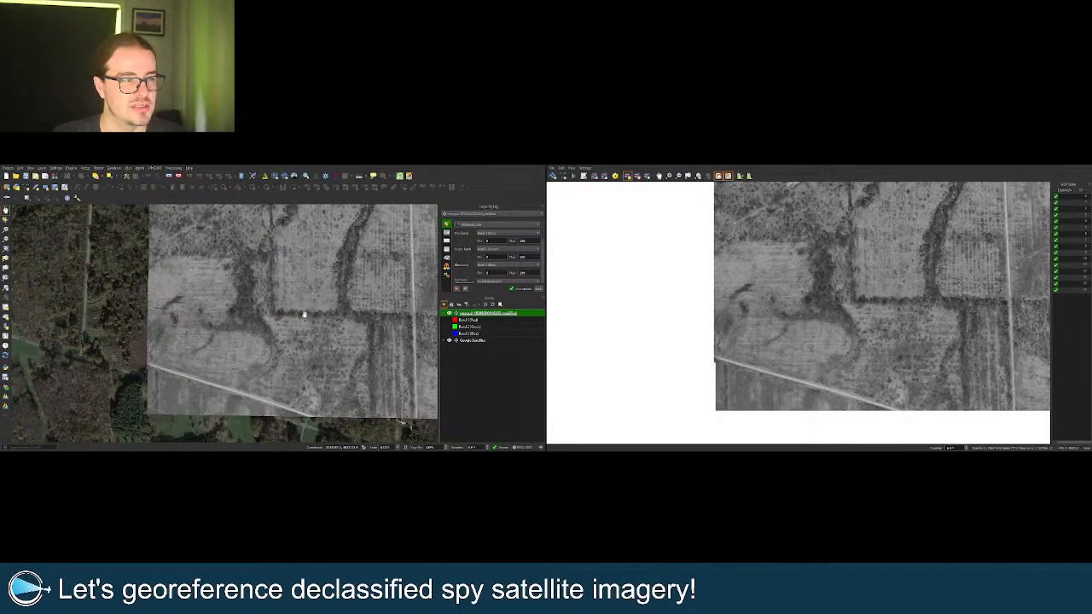
pyautogui.click(449, 313)
pyautogui.click(450, 313)
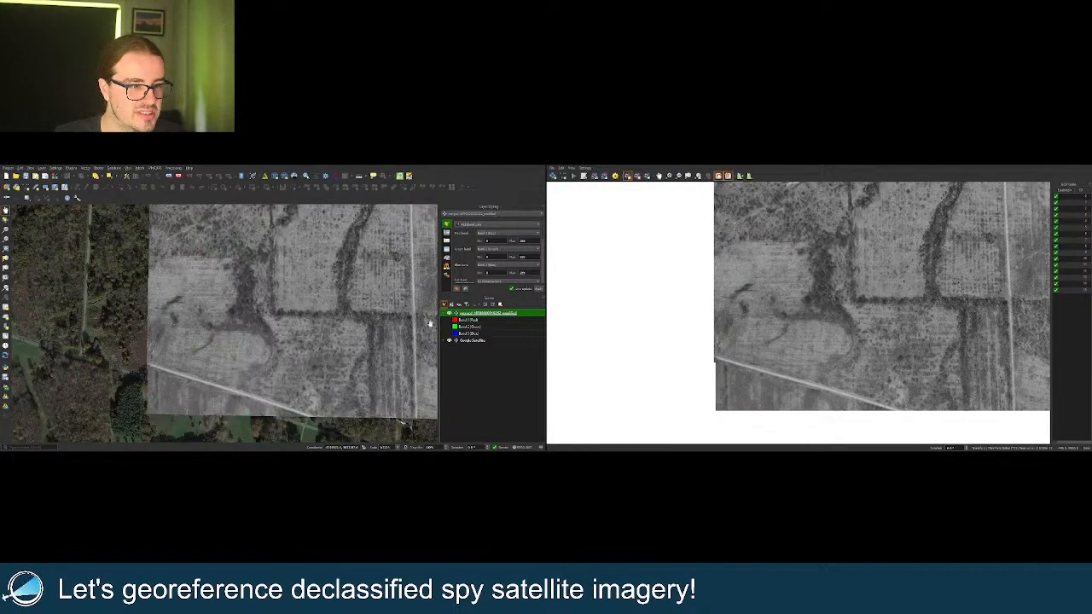
pyautogui.click(449, 313)
pyautogui.scroll(2, 249, 377)
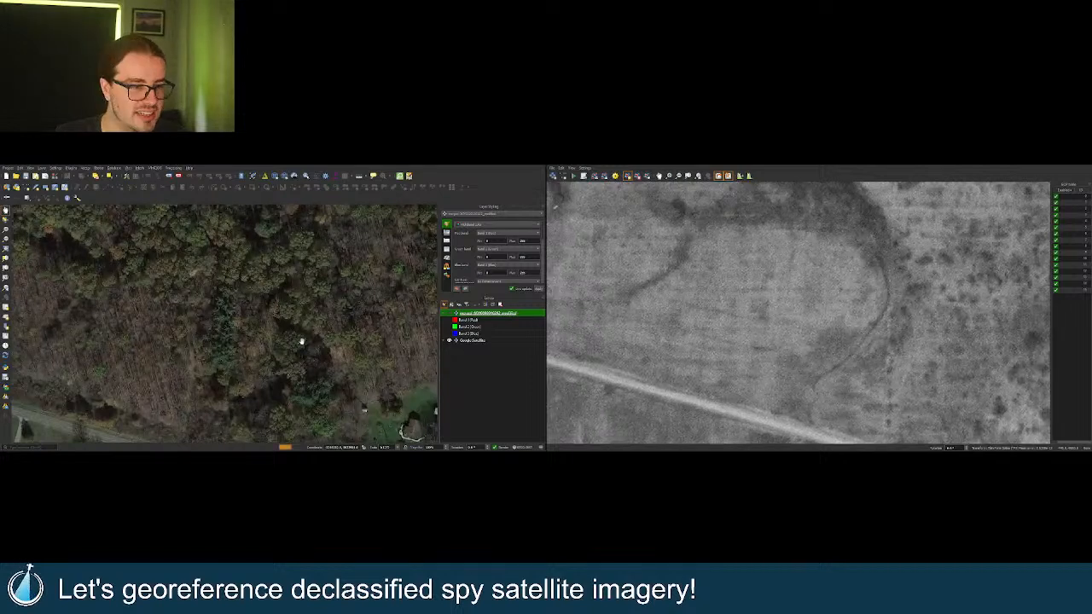
# Centre the road and flick the spy layer on and off against Google Satellite, ending hidden, then zoom out.
pyautogui.moveTo(281, 365); pyautogui.dragTo(285, 316)
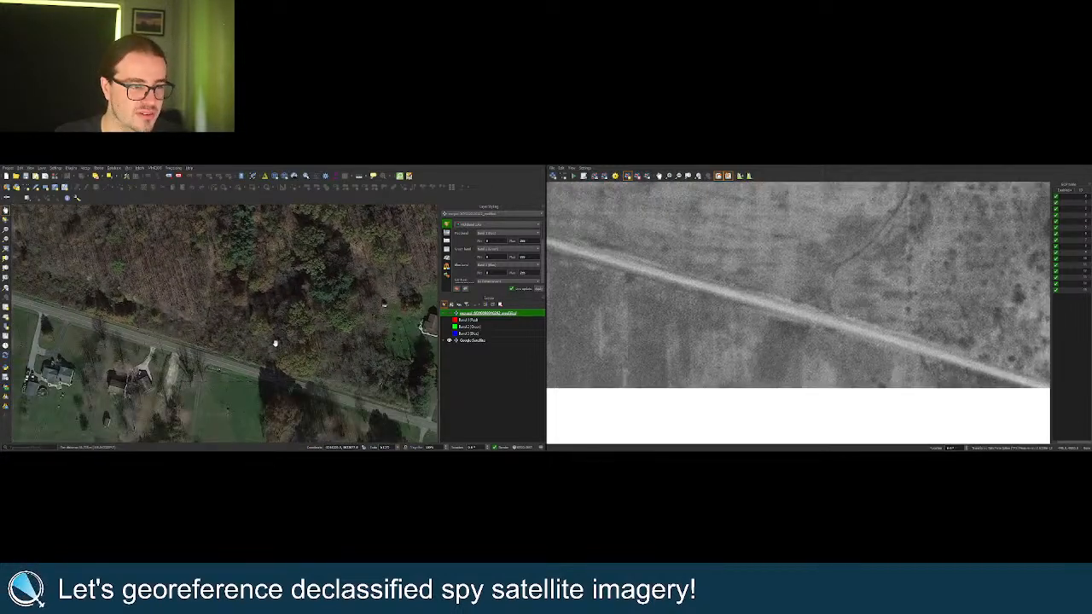
pyautogui.click(449, 314)
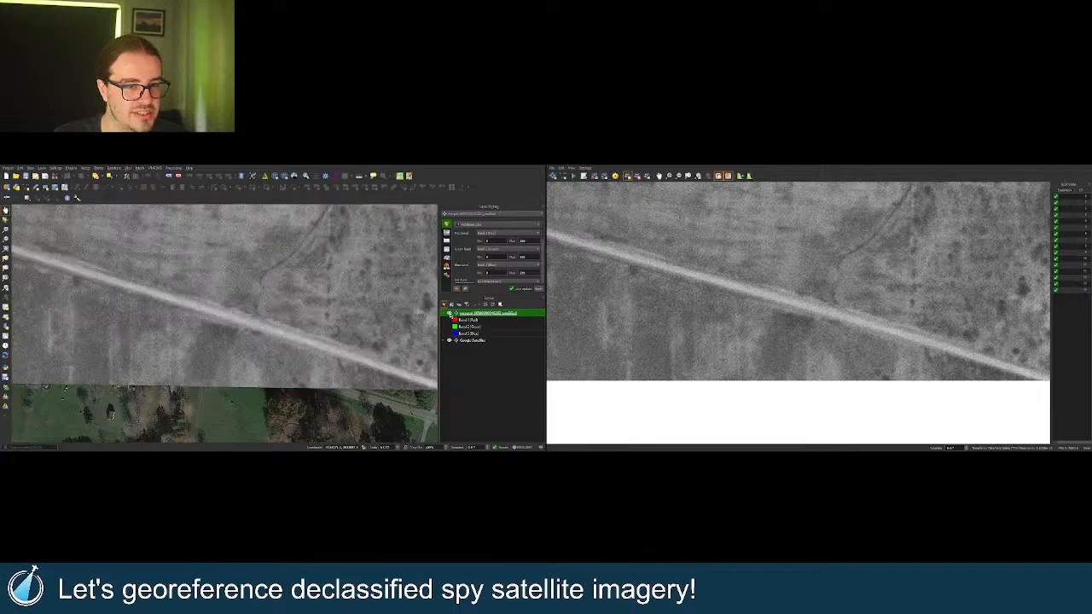
pyautogui.click(449, 314)
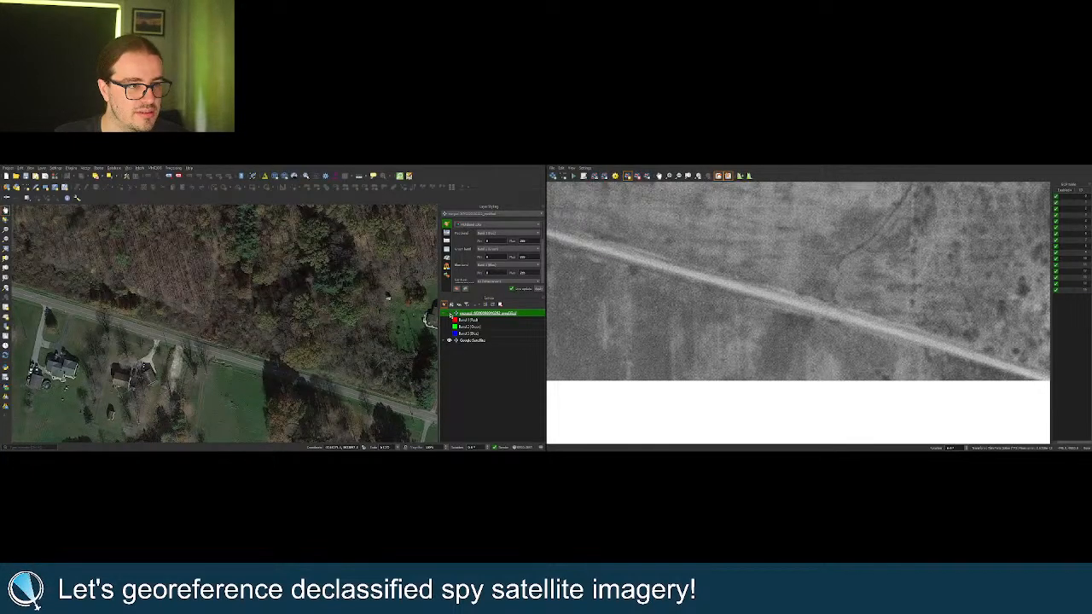
pyautogui.click(449, 314)
pyautogui.click(450, 314)
pyautogui.click(449, 314)
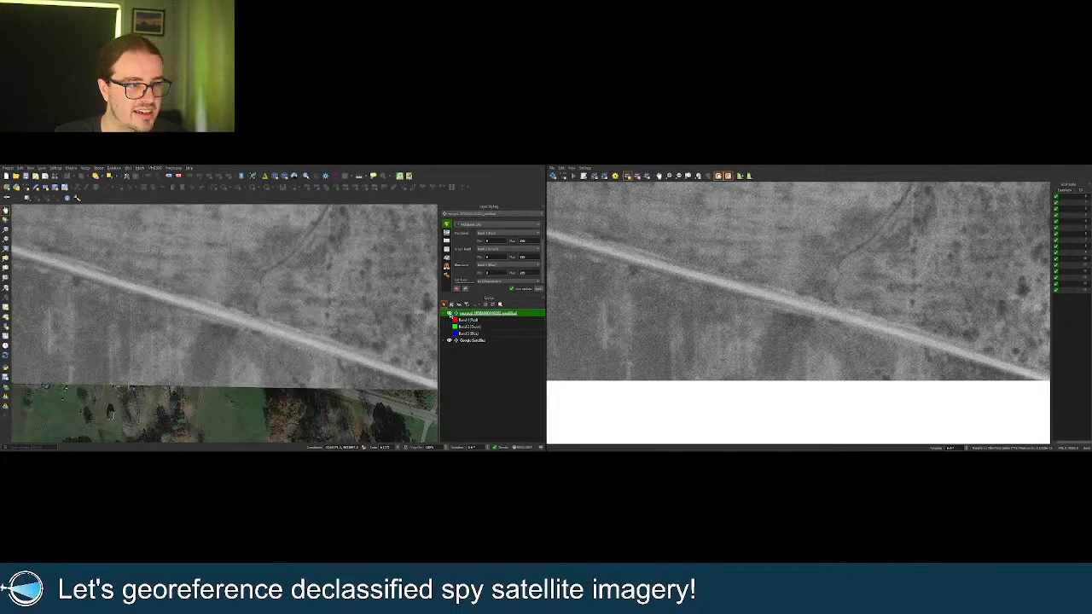
pyautogui.click(449, 314)
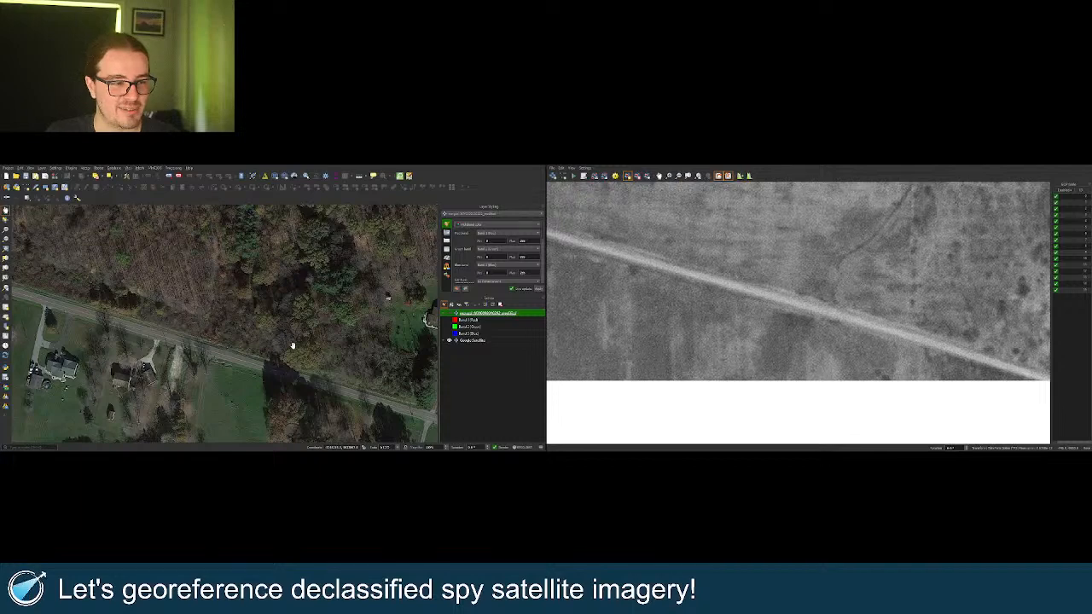
pyautogui.scroll(-3, 290, 346)
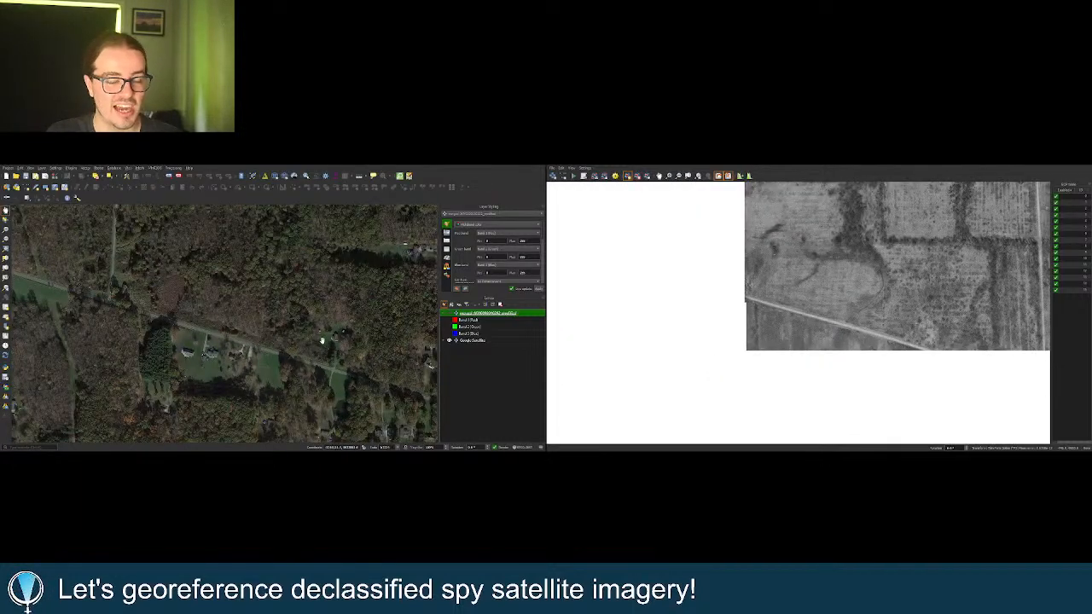
pyautogui.scroll(-1, 305, 341)
pyautogui.scroll(3, 309, 341)
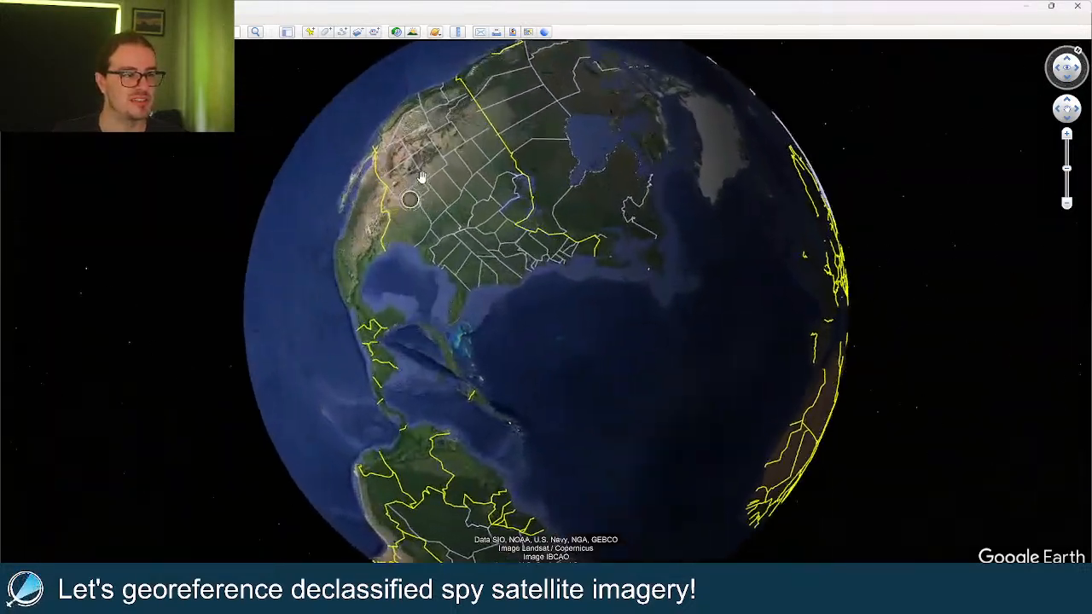
# Zoom from the globe to Lake Milton, Ohio, centre the lake and reset the view to north-up.
pyautogui.scroll(5, 637, 180)
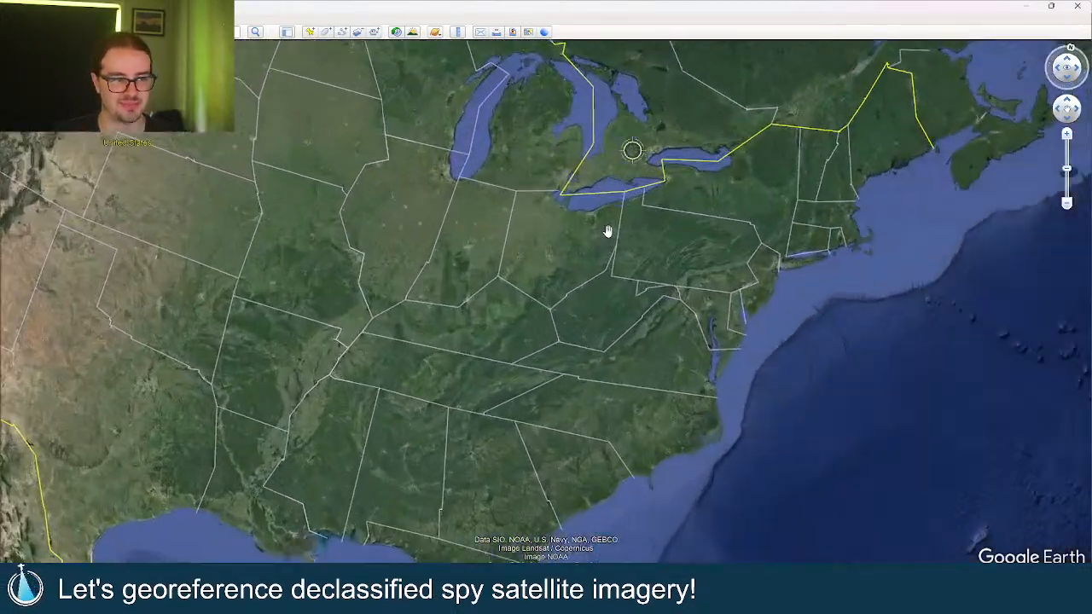
pyautogui.scroll(10, 616, 221)
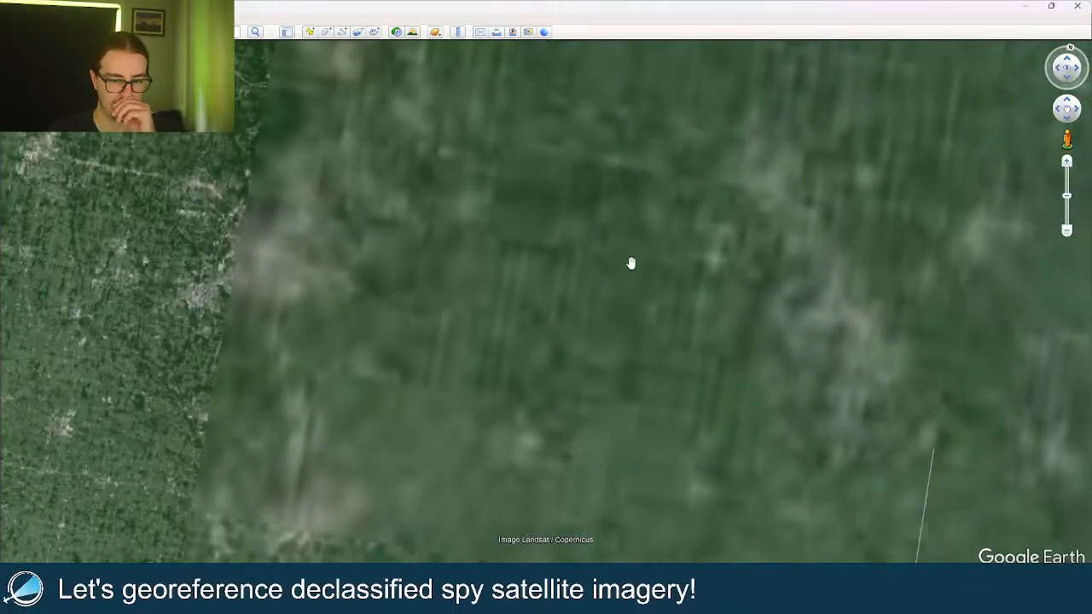
pyautogui.scroll(-5, 631, 342)
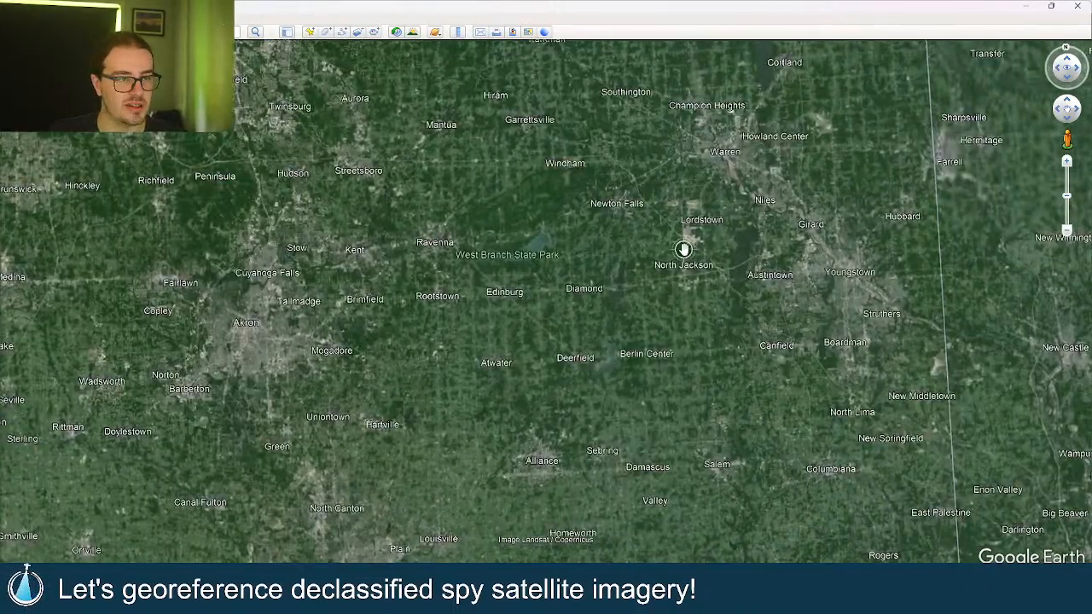
pyautogui.scroll(5, 600, 302)
pyautogui.scroll(5, 577, 324)
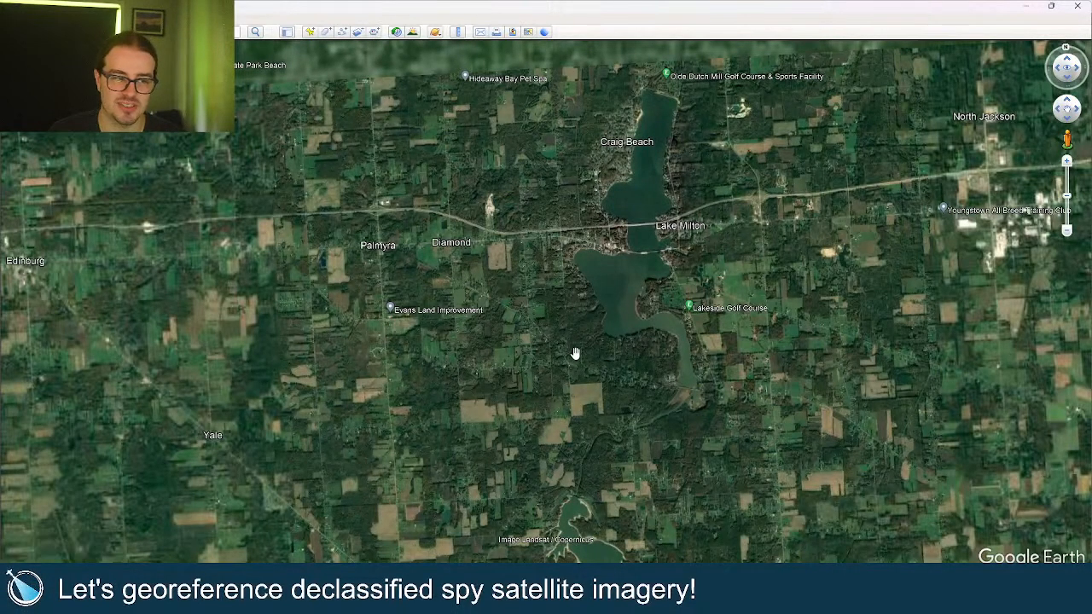
pyautogui.moveTo(567, 333); pyautogui.dragTo(583, 333)
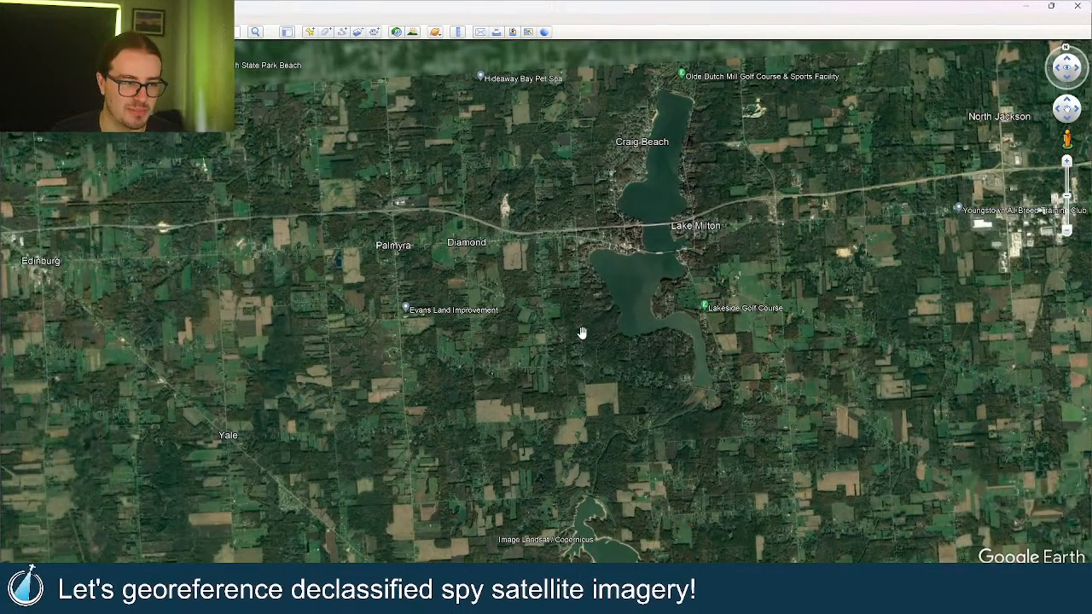
pyautogui.click(1066, 51)
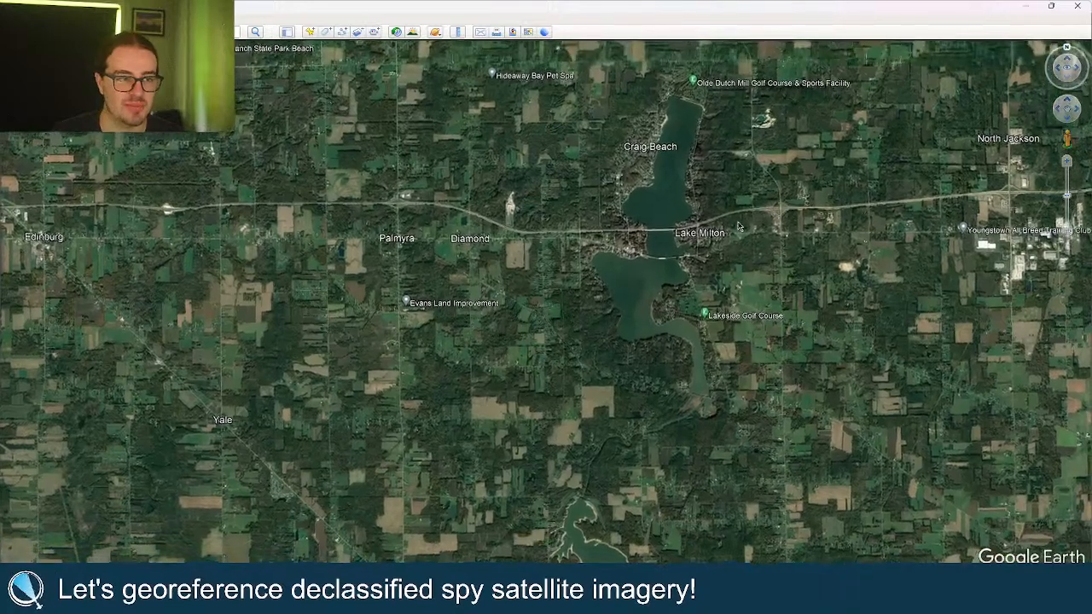
# Zoom in on the wooded road with roadside houses just south of the lake.
pyautogui.scroll(2, 579, 338)
pyautogui.scroll(3, 632, 389)
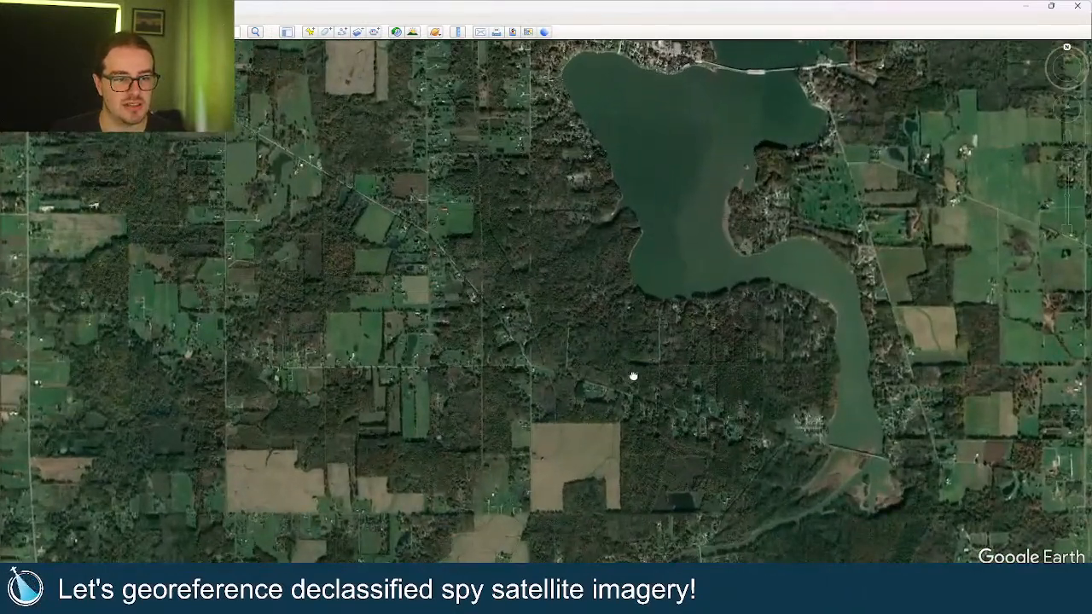
pyautogui.moveTo(617, 354); pyautogui.dragTo(567, 421)
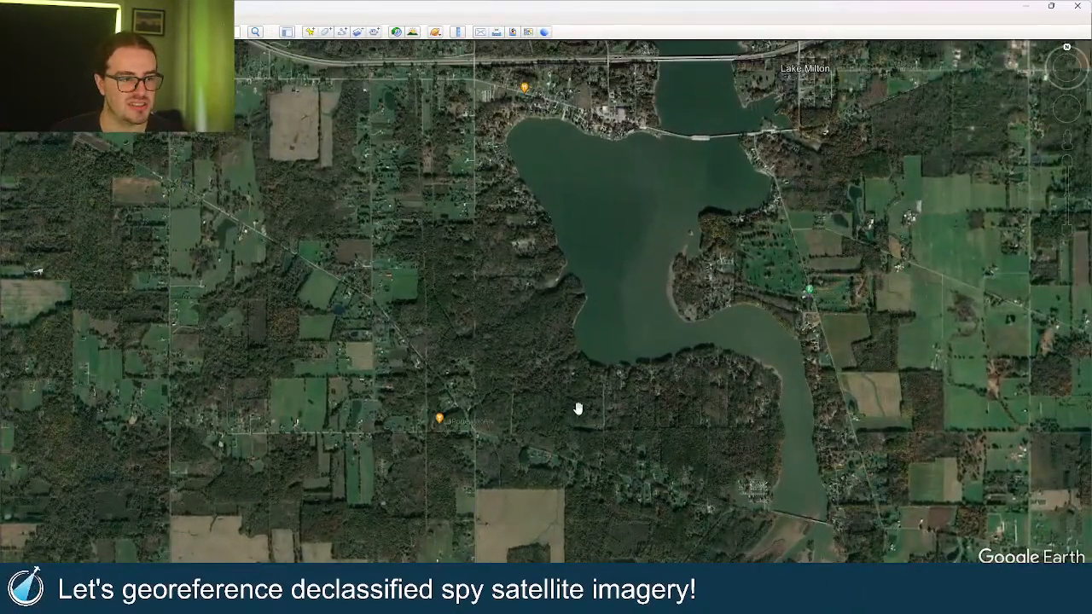
pyautogui.scroll(5, 583, 426)
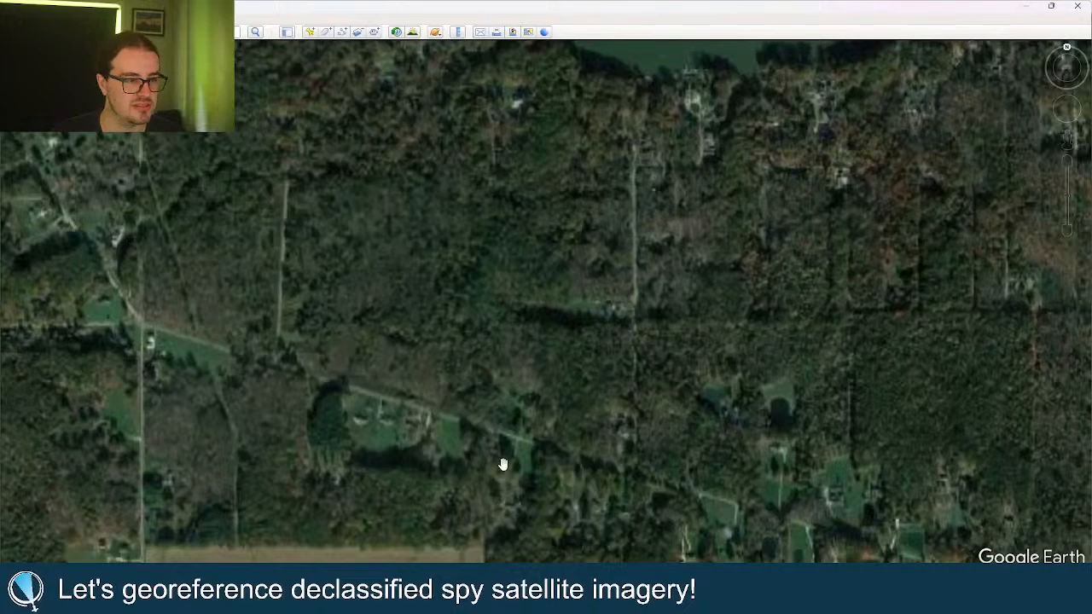
pyautogui.moveTo(607, 381); pyautogui.dragTo(599, 290)
pyautogui.scroll(2, 579, 394)
pyautogui.scroll(2, 575, 375)
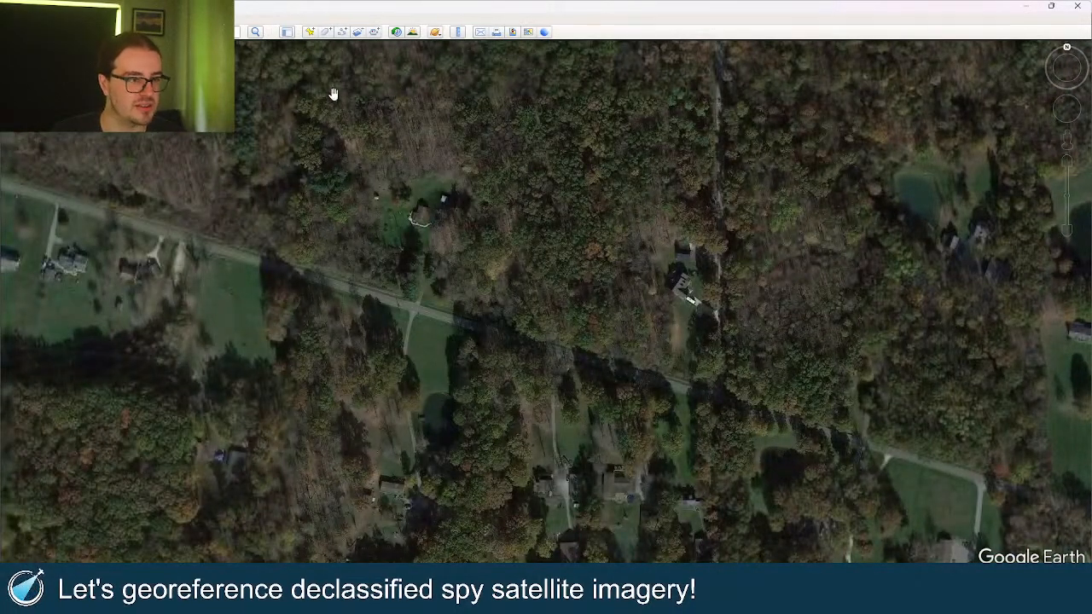
# Flip between historical and current imagery of the road, ending on the black-and-white historical view.
pyautogui.click(395, 32)
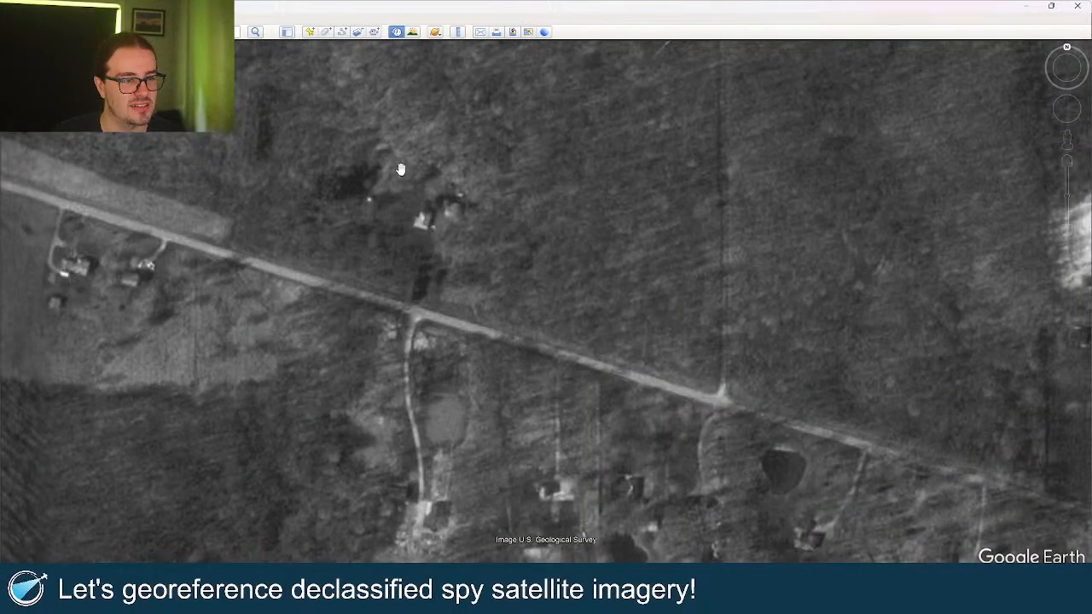
pyautogui.click(396, 34)
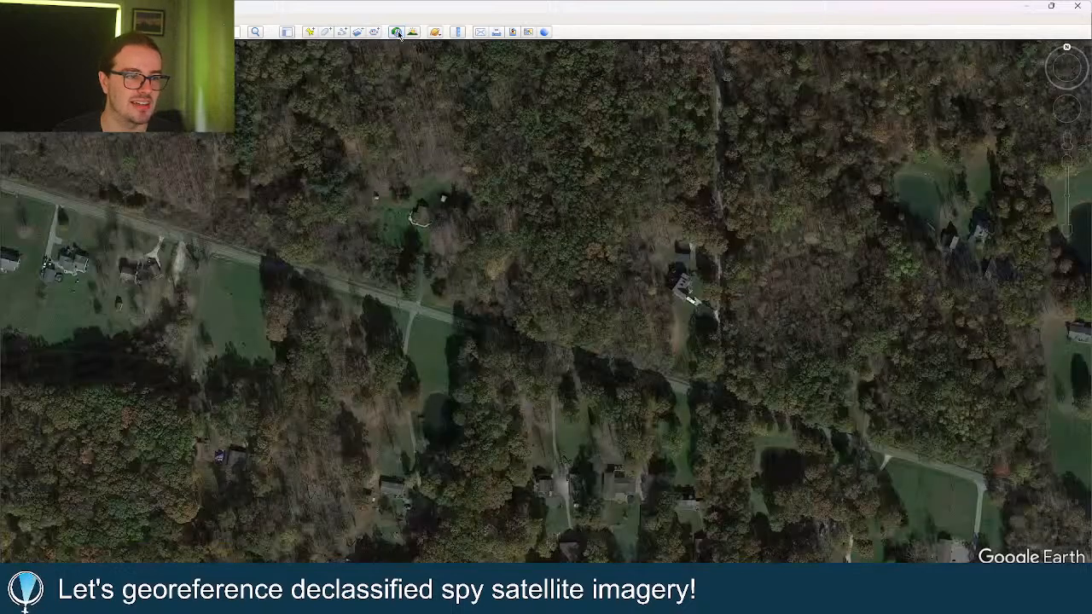
pyautogui.click(396, 33)
pyautogui.click(397, 33)
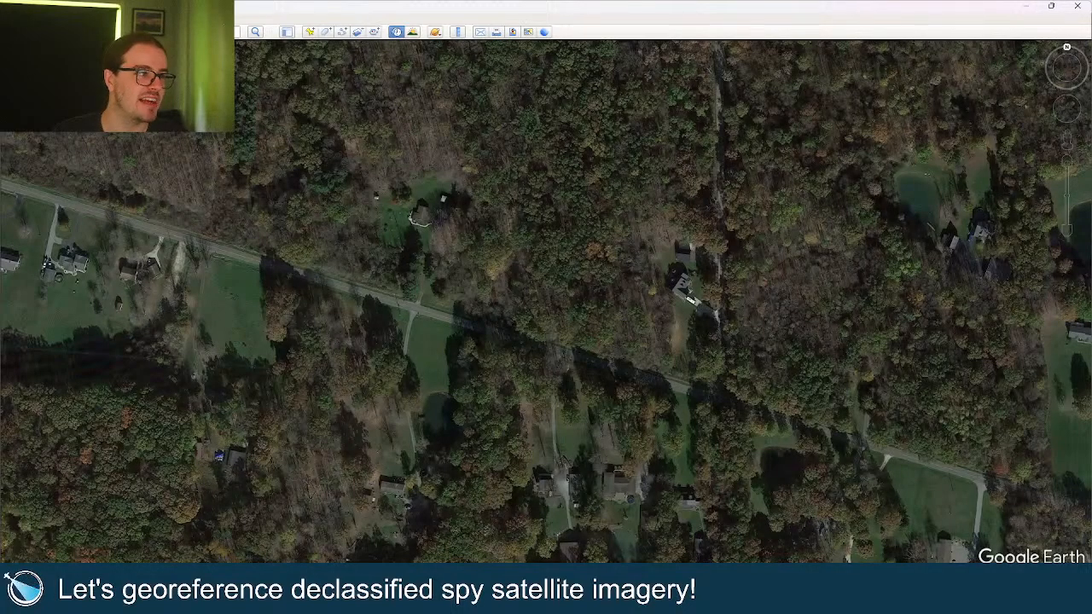
pyautogui.click(396, 33)
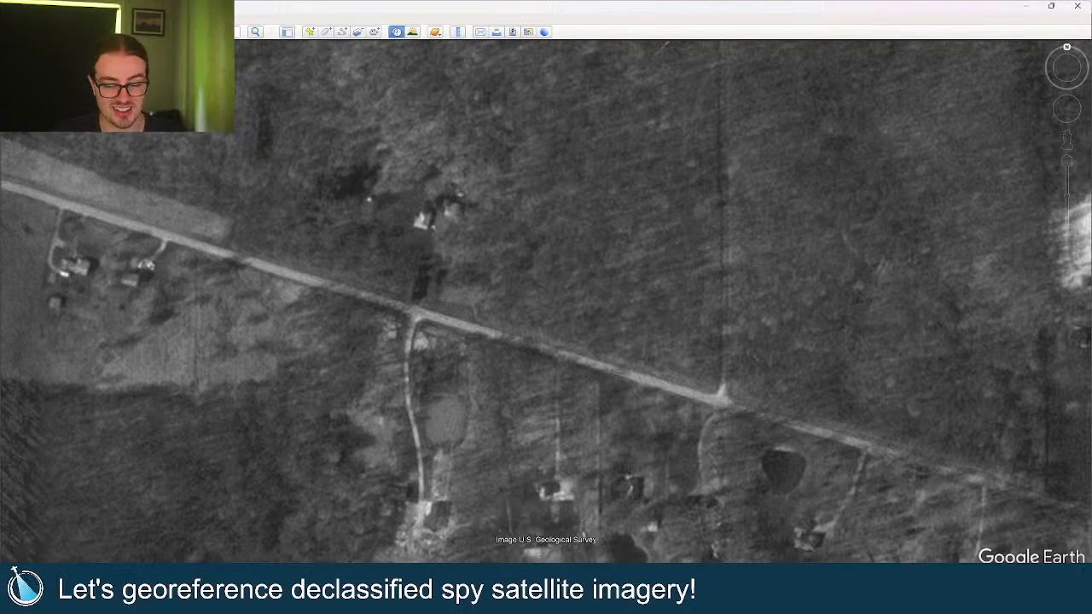
# Zoom out to show more of the area north of the road, then minimize Google Earth.
pyautogui.scroll(-2, 290, 170)
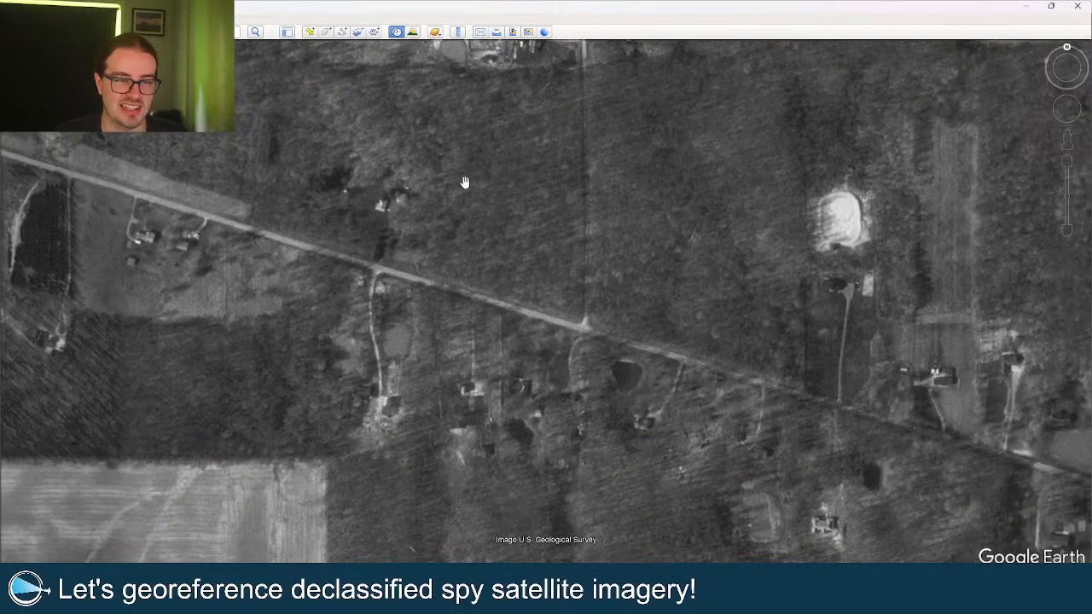
pyautogui.moveTo(459, 160); pyautogui.dragTo(469, 238)
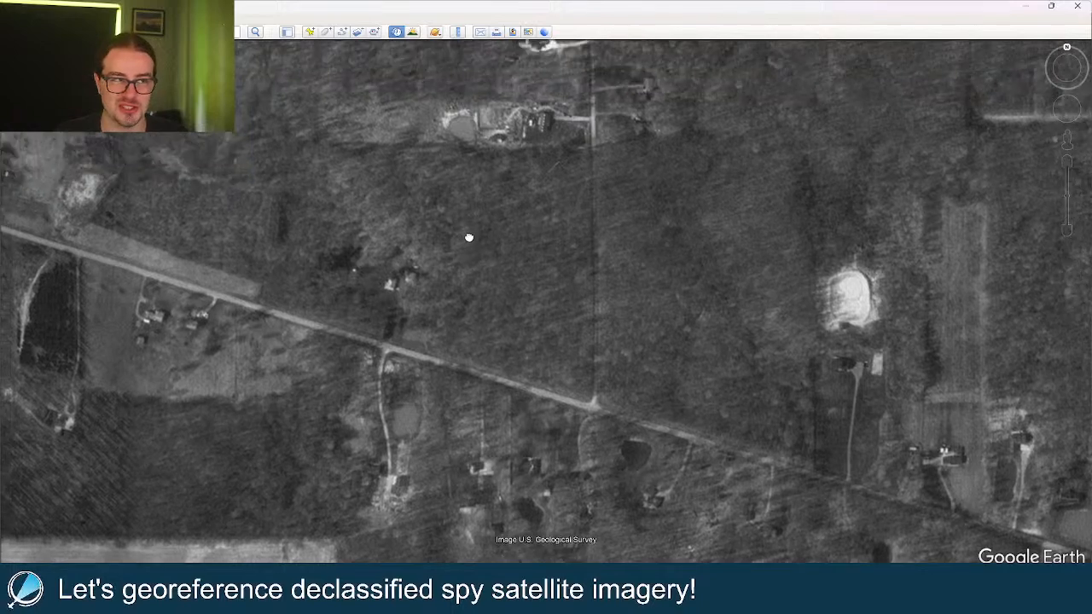
pyautogui.click(1026, 6)
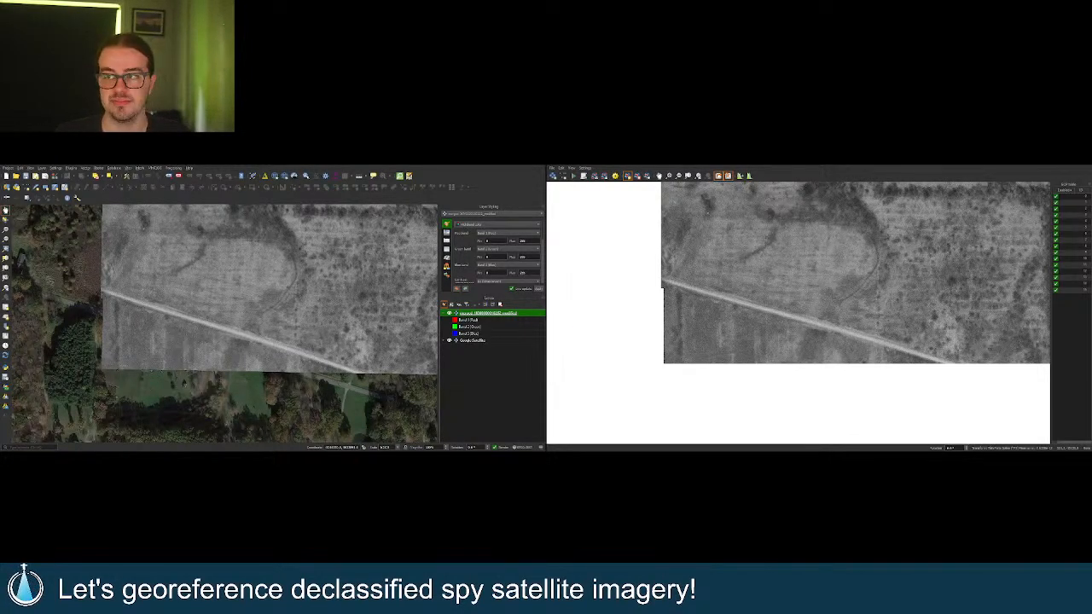
# Toggle the spy layer to check the forest area against Google Satellite.
pyautogui.moveTo(222, 335); pyautogui.dragTo(220, 345)
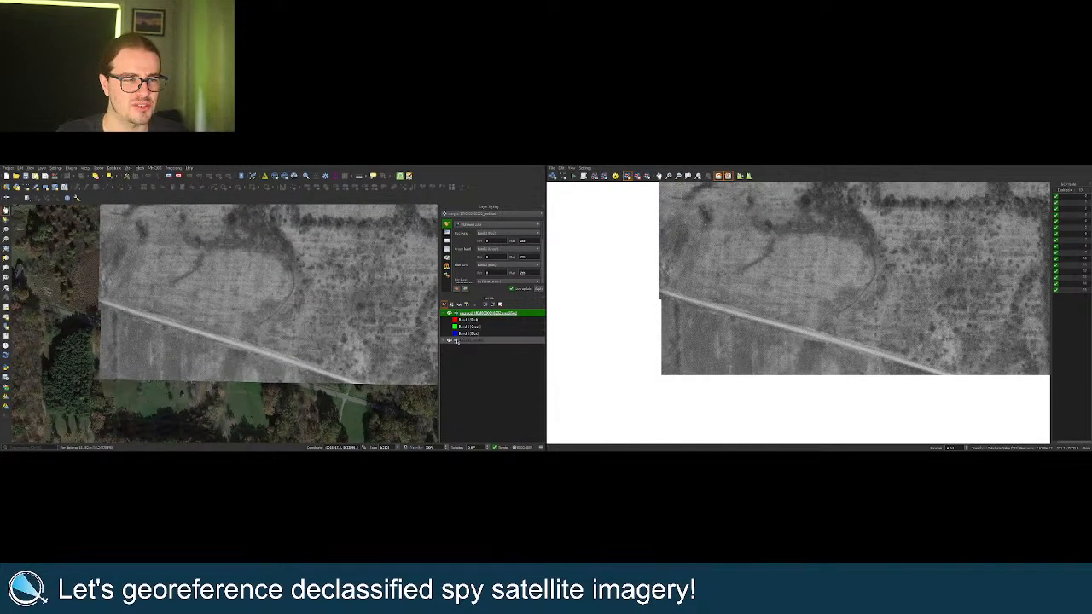
pyautogui.click(450, 314)
pyautogui.click(450, 314)
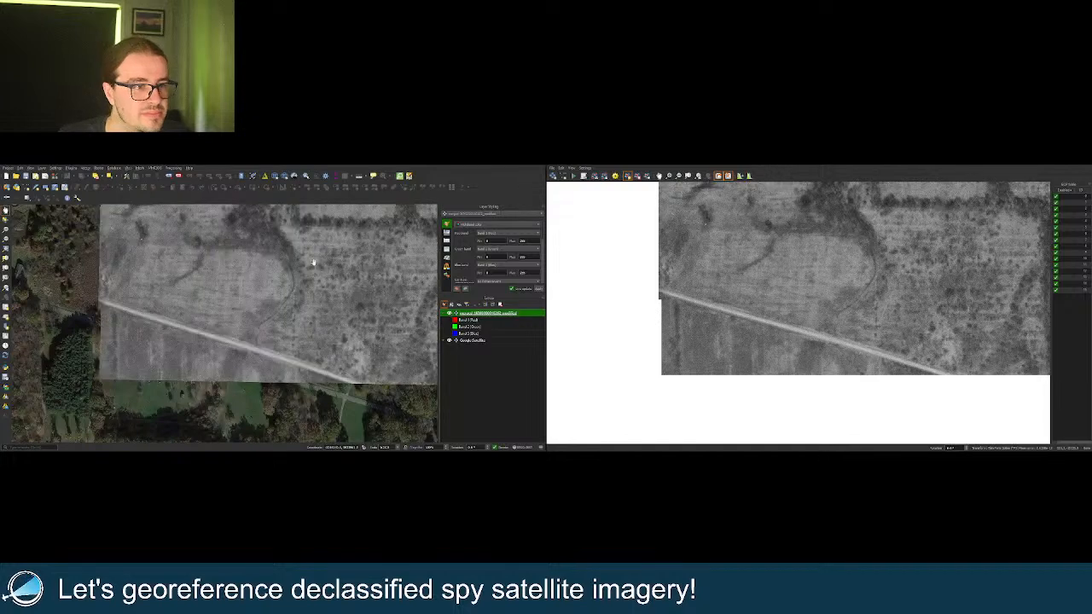
pyautogui.scroll(5, 287, 314)
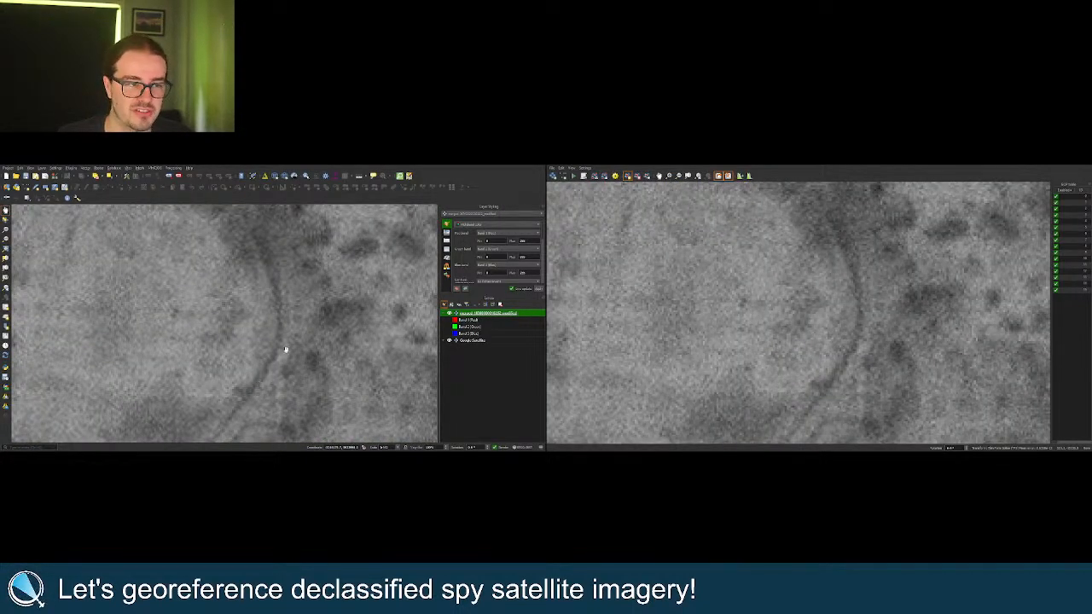
pyautogui.click(449, 314)
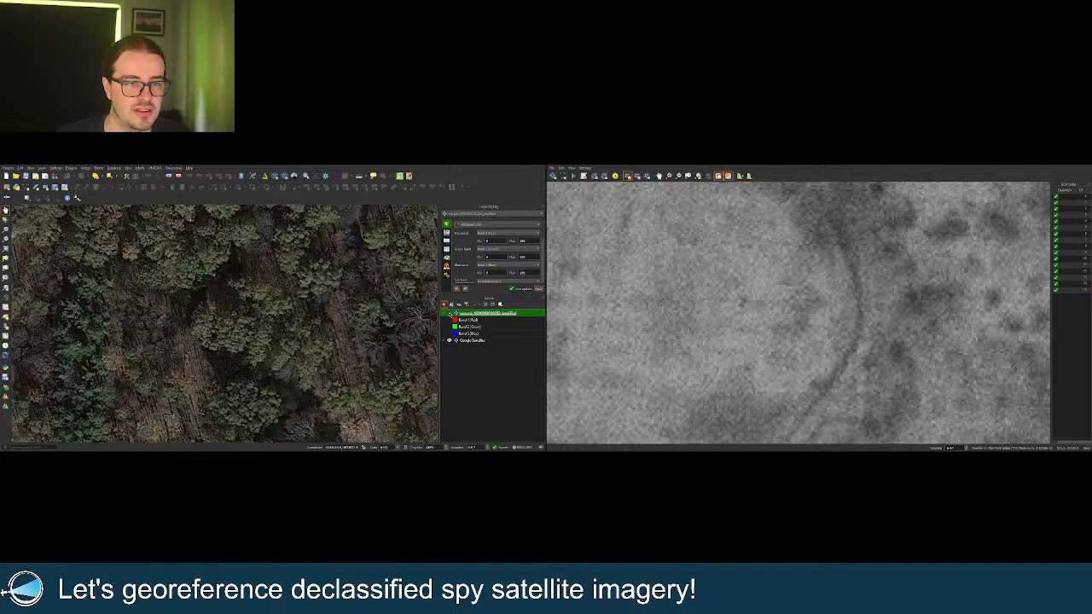
pyautogui.scroll(-2, 328, 317)
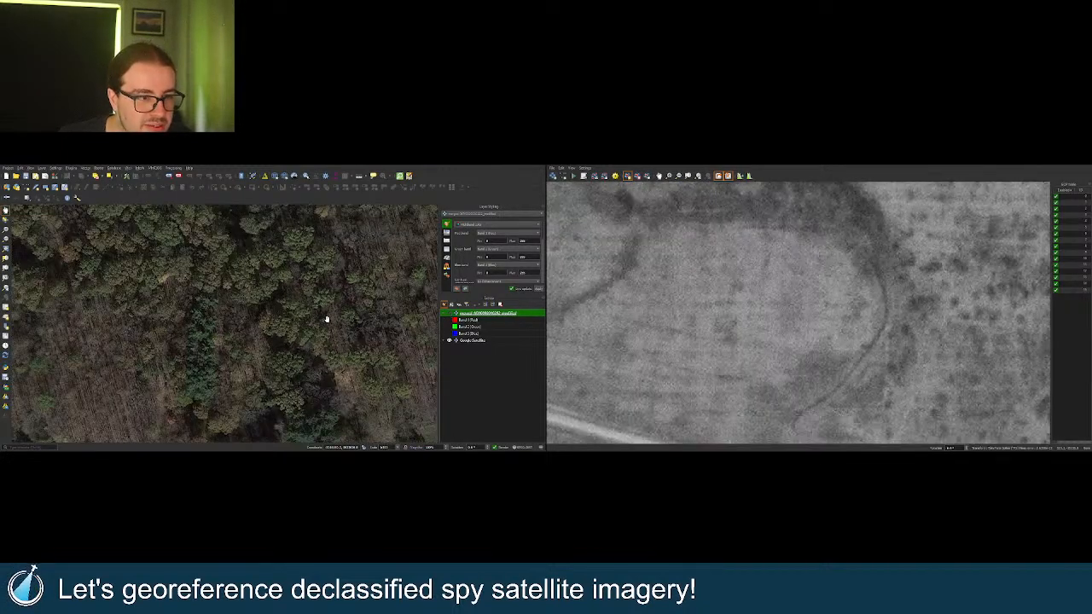
pyautogui.moveTo(303, 354); pyautogui.dragTo(298, 345)
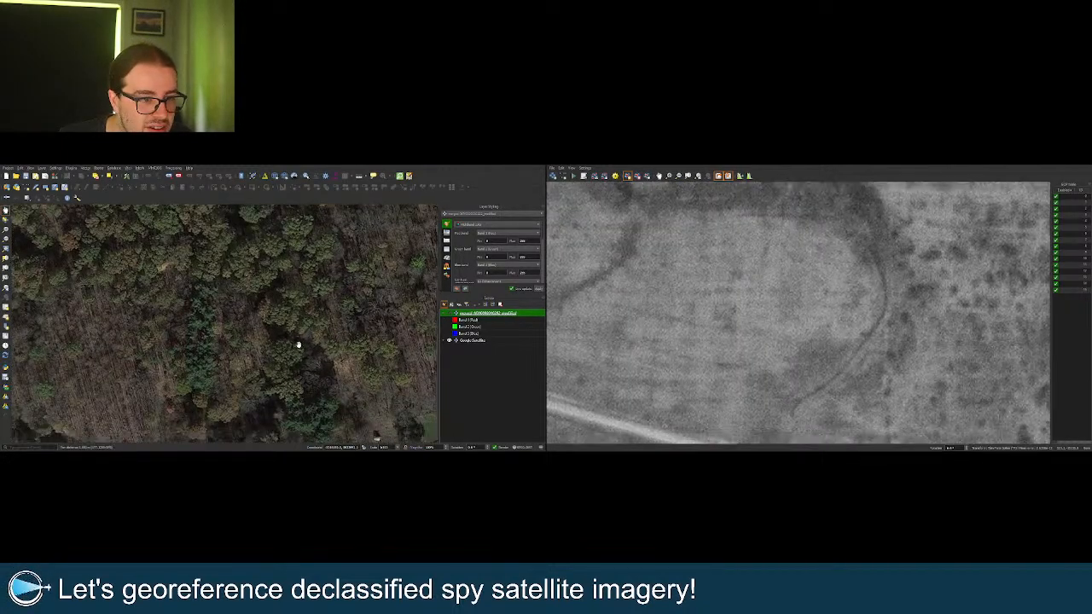
# Flick the spy image on and off repeatedly to compare the road and curving field edge.
pyautogui.click(449, 313)
pyautogui.click(449, 313)
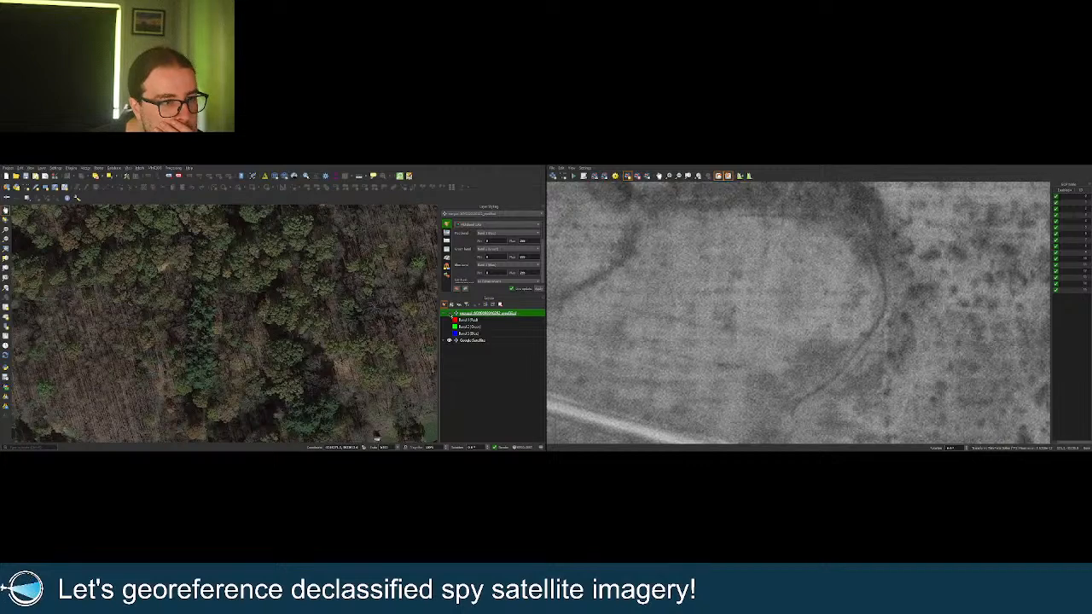
pyautogui.click(450, 313)
pyautogui.scroll(-1, 286, 296)
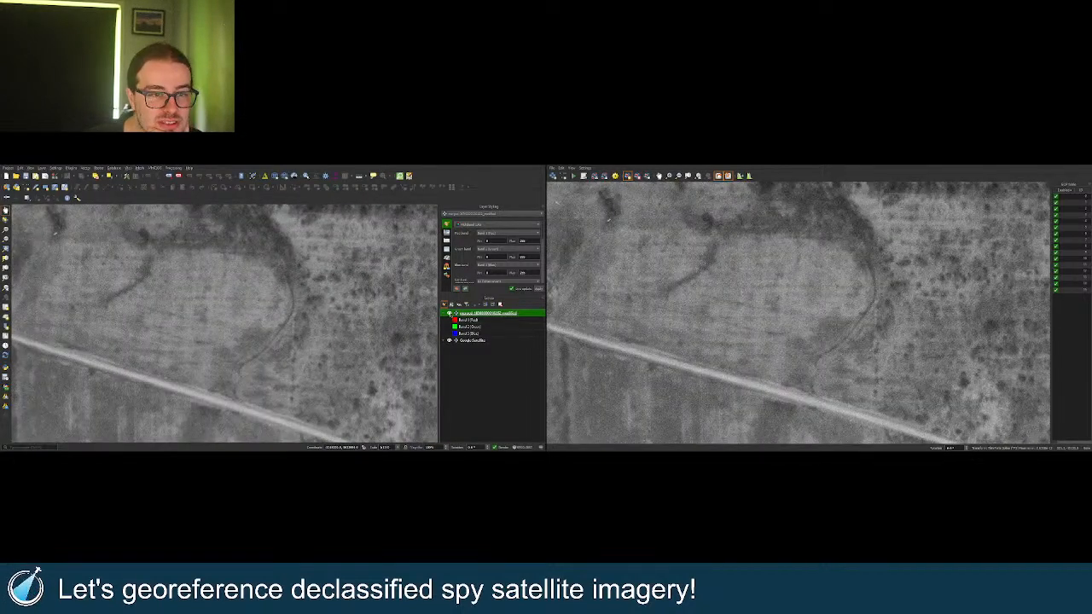
pyautogui.click(450, 314)
pyautogui.click(450, 314)
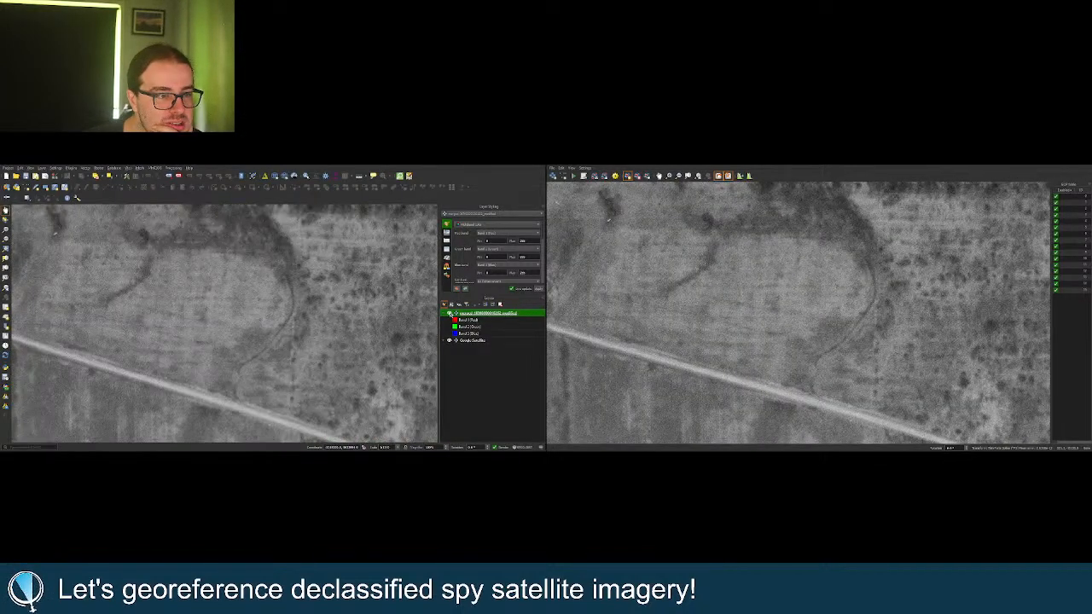
pyautogui.click(450, 313)
pyautogui.click(450, 314)
# Finish toggling with the spy image hidden, bring the road into view and zoom out.
pyautogui.click(449, 314)
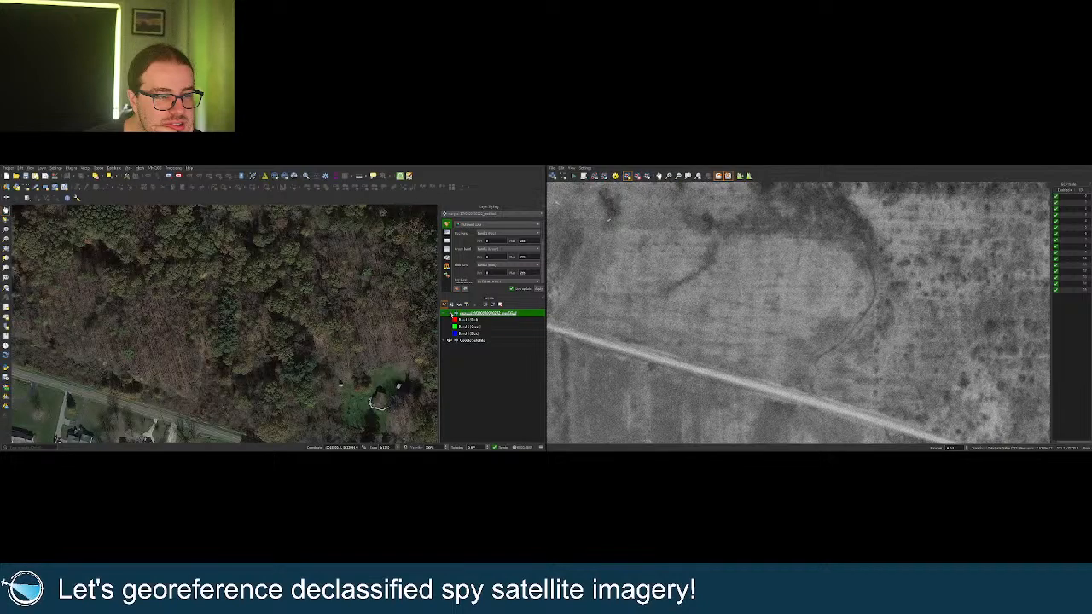
pyautogui.click(450, 314)
pyautogui.click(449, 314)
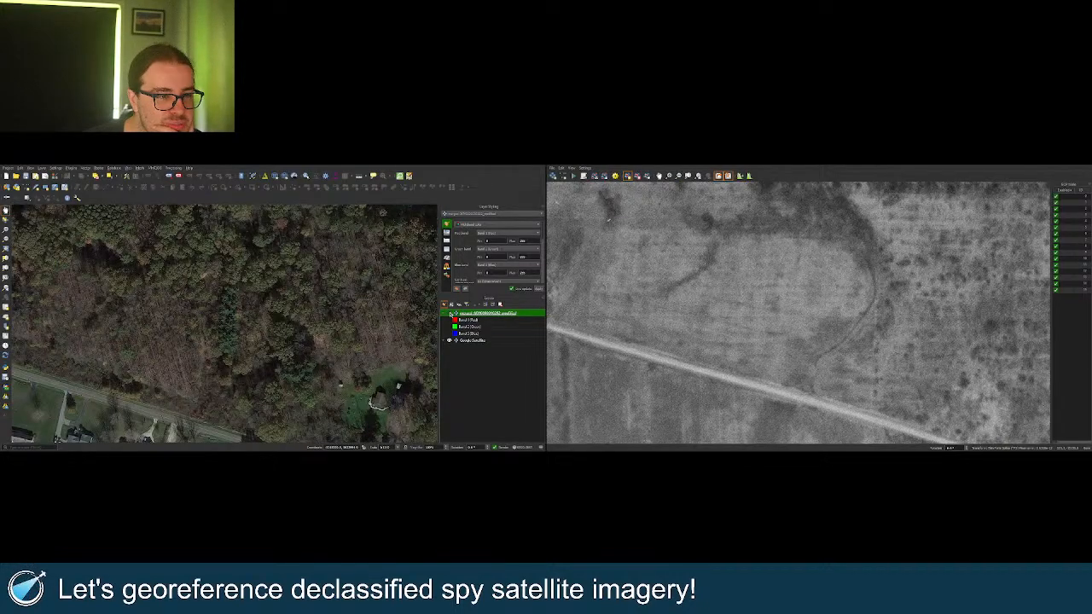
pyautogui.click(449, 314)
pyautogui.click(449, 313)
pyautogui.moveTo(274, 364); pyautogui.dragTo(266, 324)
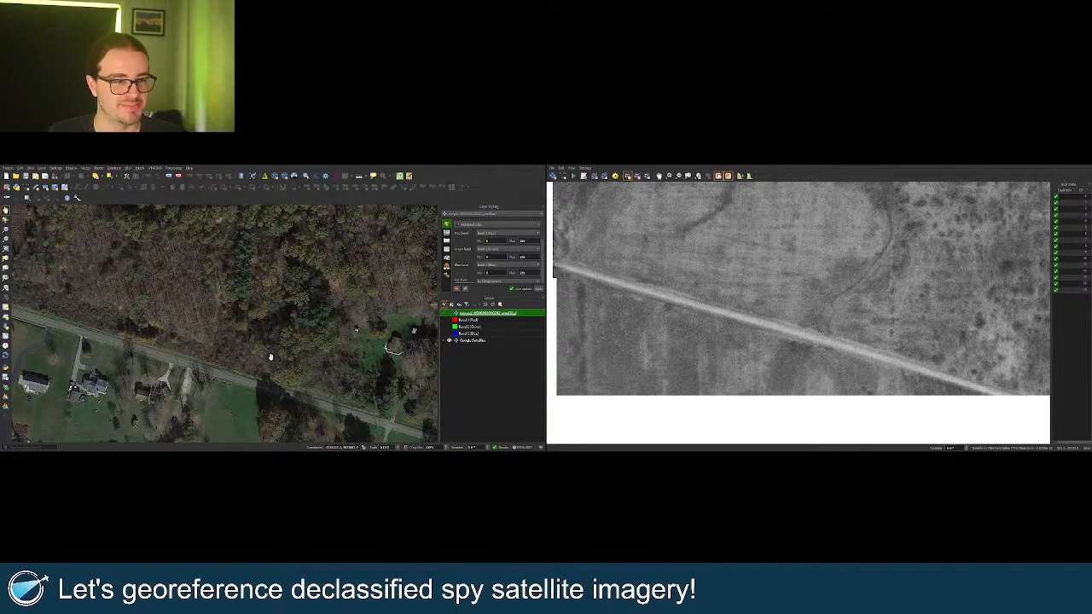
pyautogui.scroll(-2, 273, 354)
# Turn the spy image back on and zoom out to see the whole overlay over the lake.
pyautogui.click(449, 313)
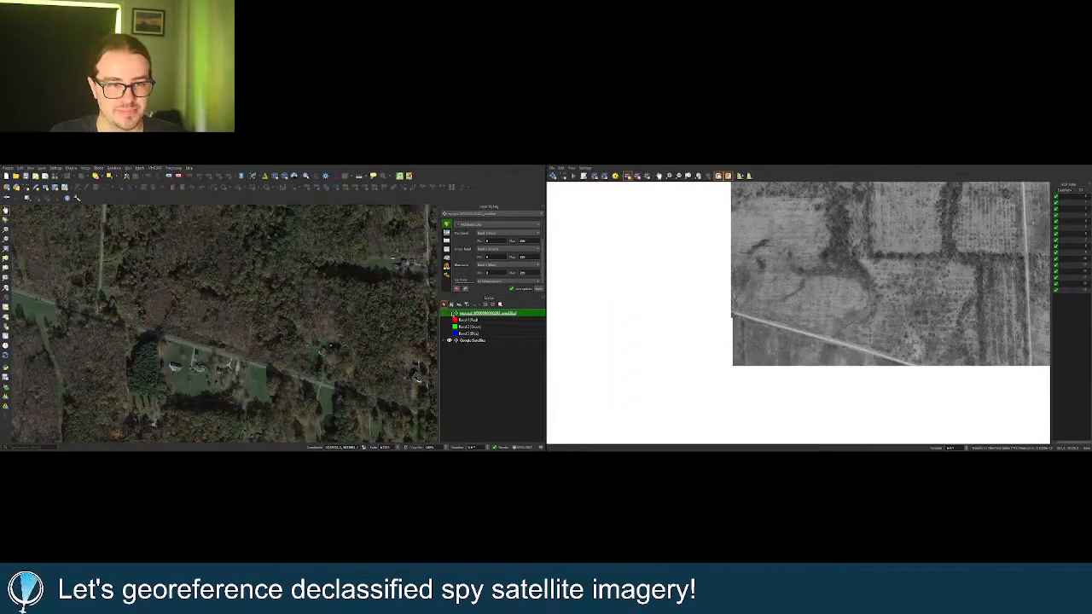
pyautogui.scroll(-2, 235, 334)
pyautogui.moveTo(247, 332); pyautogui.dragTo(77, 344)
pyautogui.scroll(-2, 77, 343)
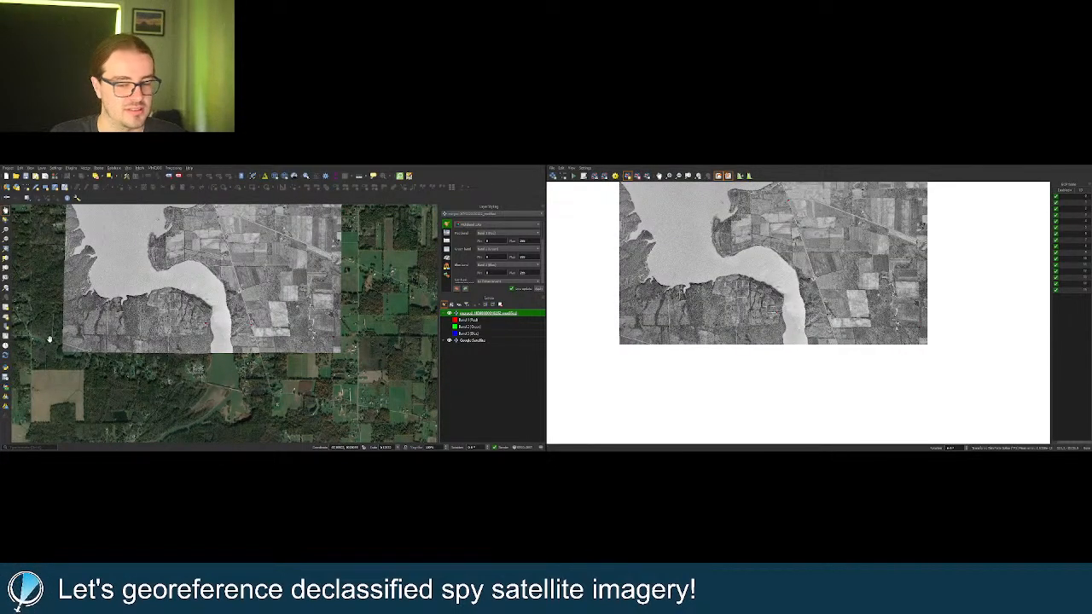
pyautogui.moveTo(196, 330); pyautogui.dragTo(212, 358)
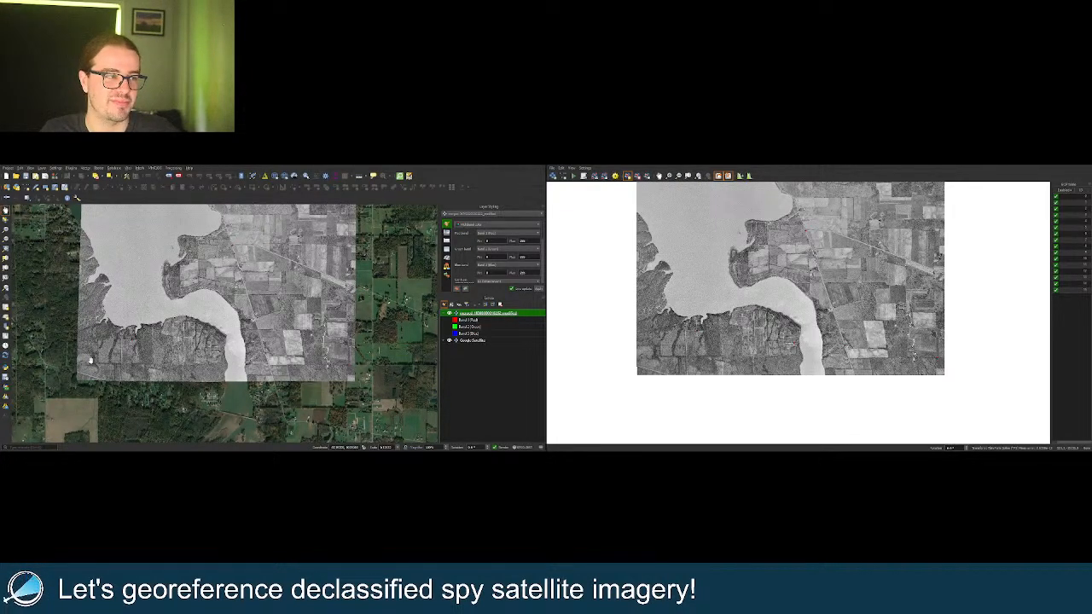
pyautogui.moveTo(90, 360); pyautogui.dragTo(103, 359)
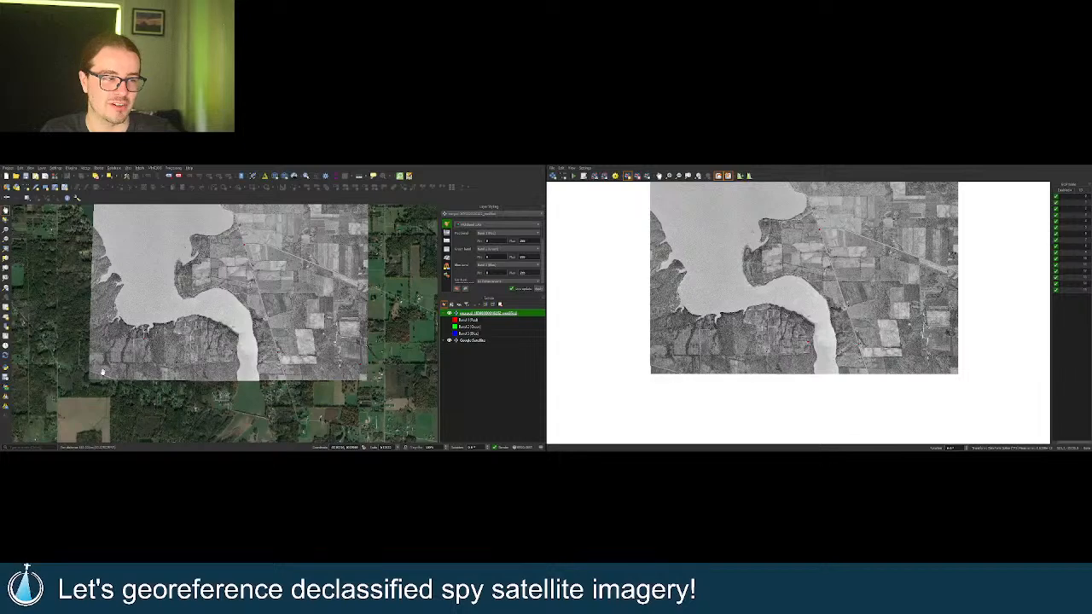
# Zoom into the lower-left field corner and toggle the spy layer to compare, leaving it shown.
pyautogui.scroll(5, 102, 373)
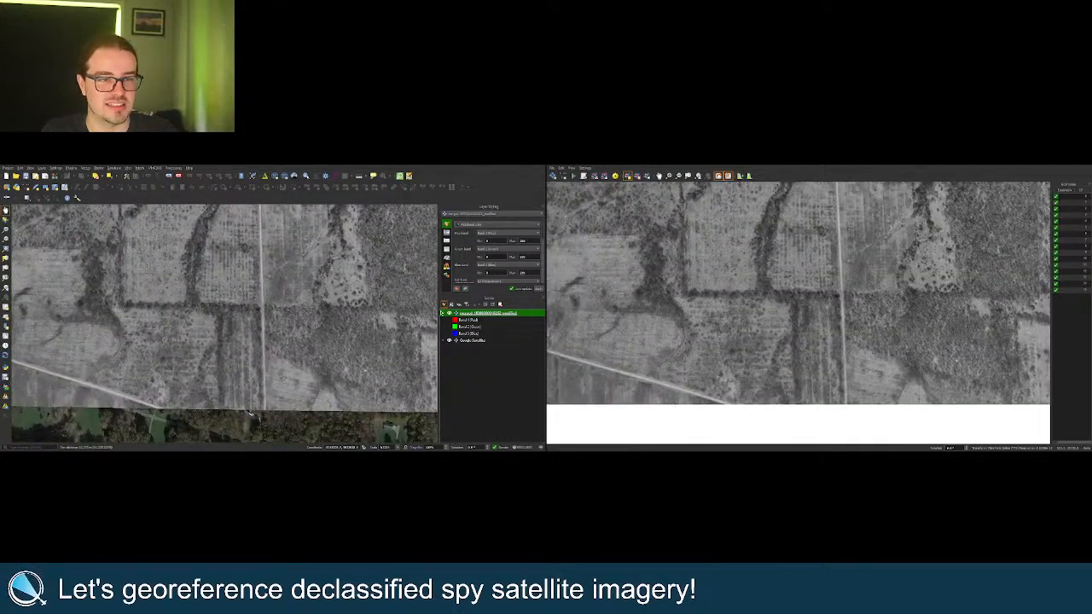
pyautogui.scroll(4, 341, 314)
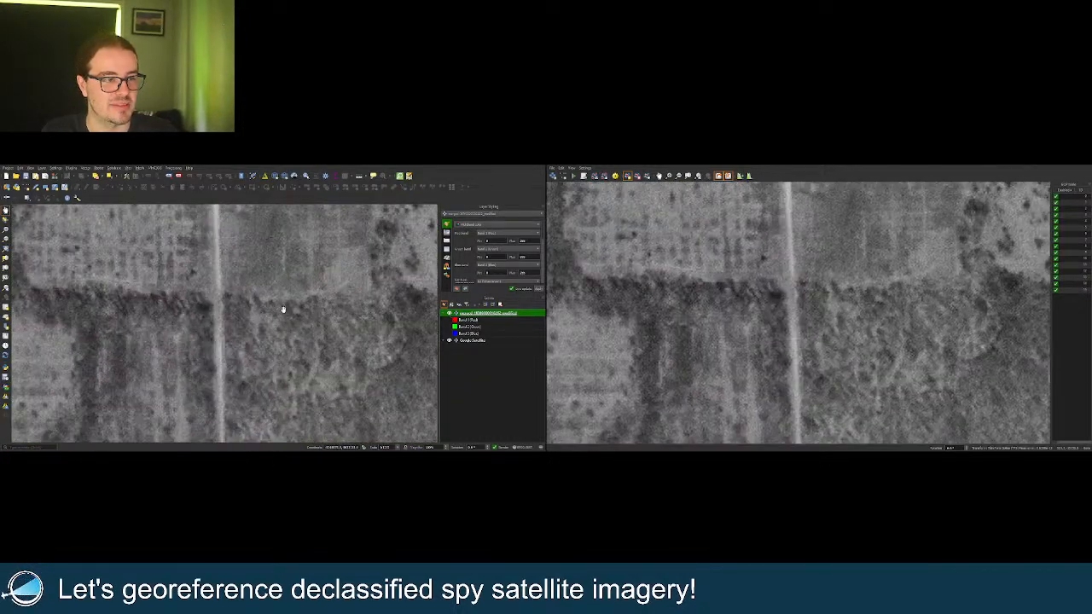
pyautogui.click(449, 314)
pyautogui.click(450, 313)
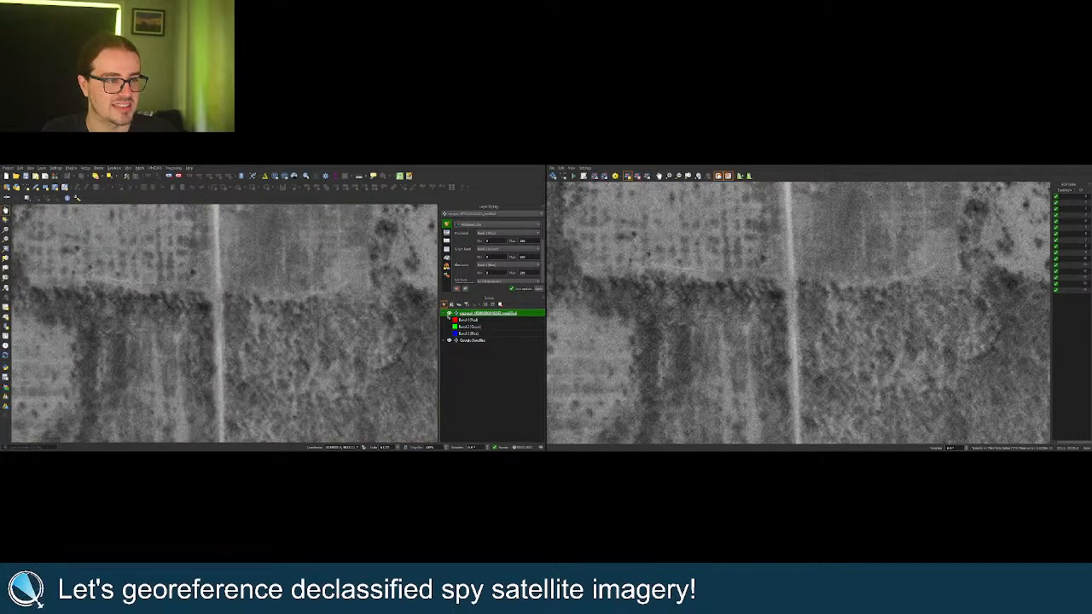
pyautogui.click(449, 314)
pyautogui.click(449, 313)
pyautogui.scroll(-6, 309, 288)
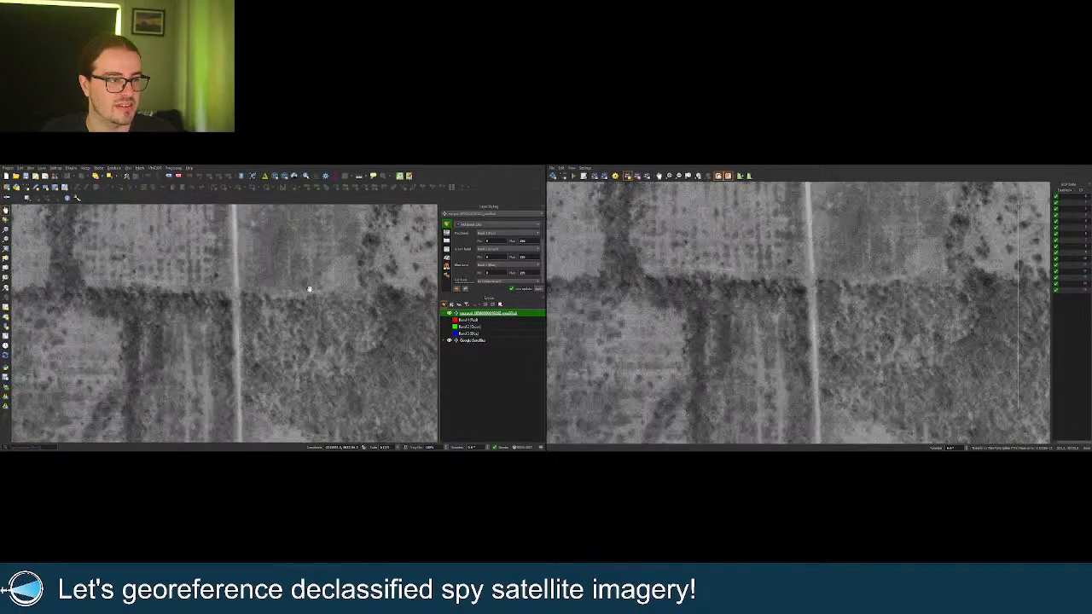
pyautogui.scroll(1, 185, 325)
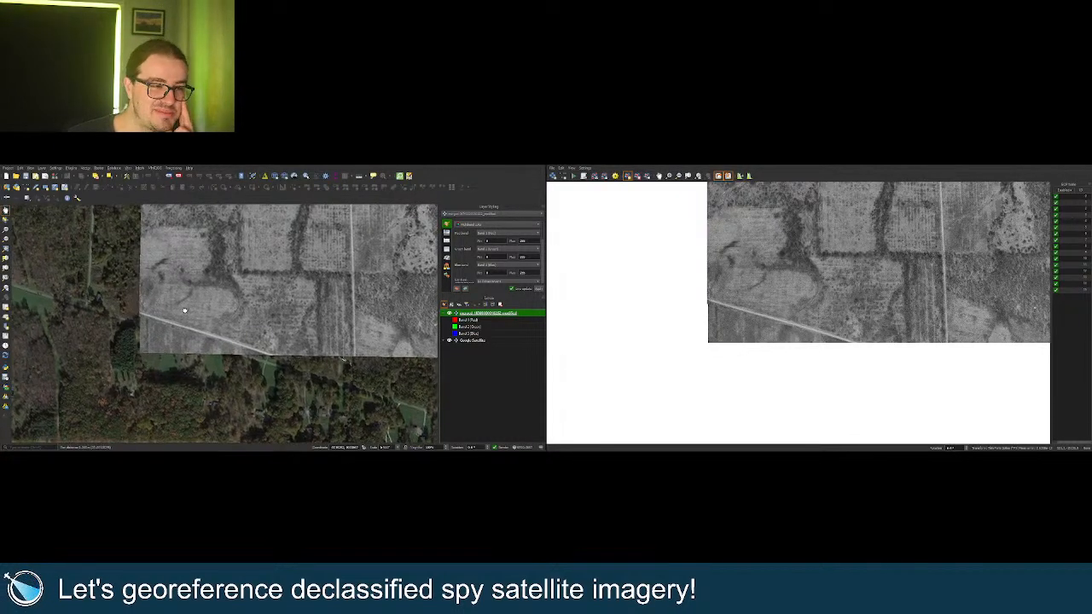
pyautogui.click(451, 314)
pyautogui.click(451, 314)
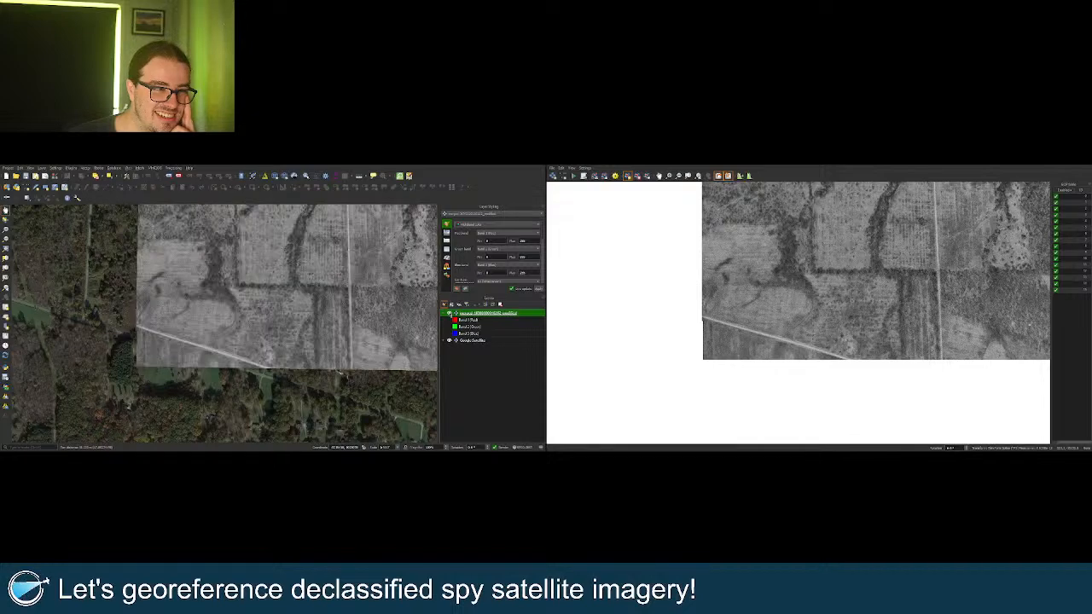
pyautogui.click(451, 314)
pyautogui.click(451, 314)
pyautogui.scroll(3, 322, 317)
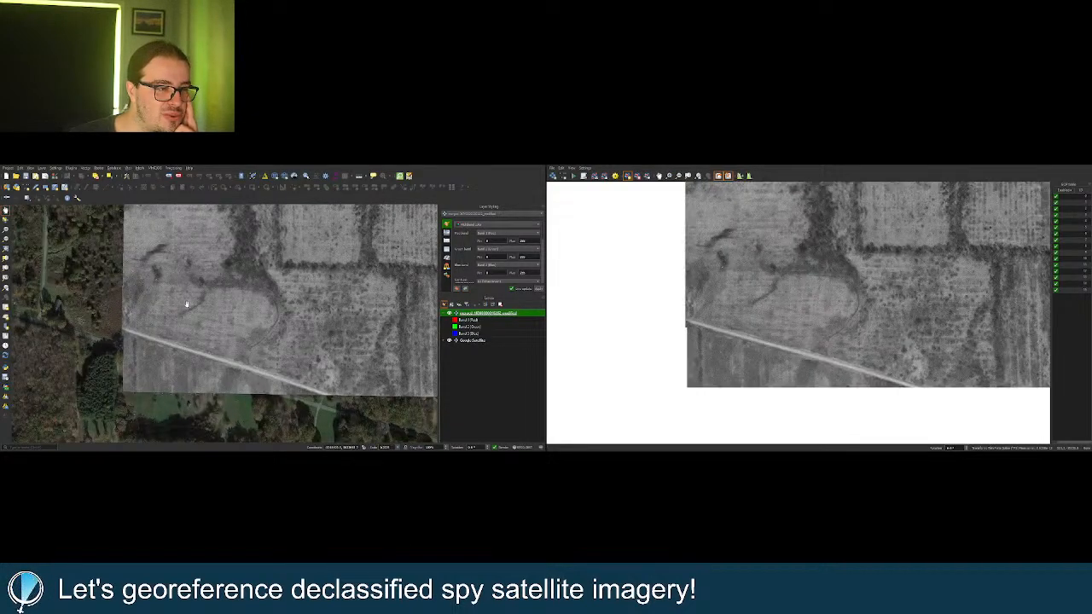
pyautogui.click(451, 314)
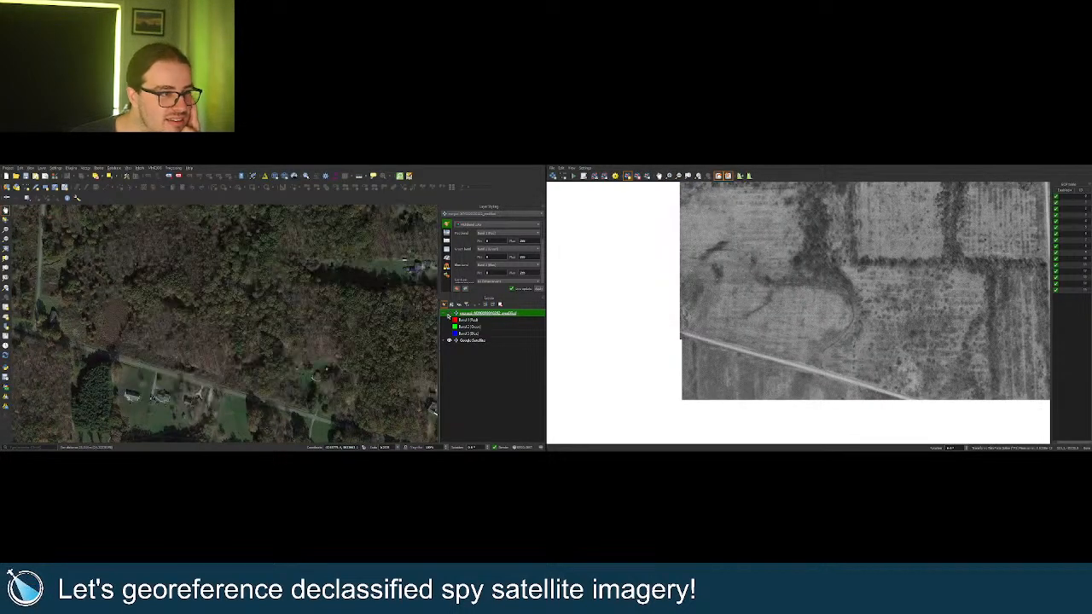
pyautogui.click(451, 314)
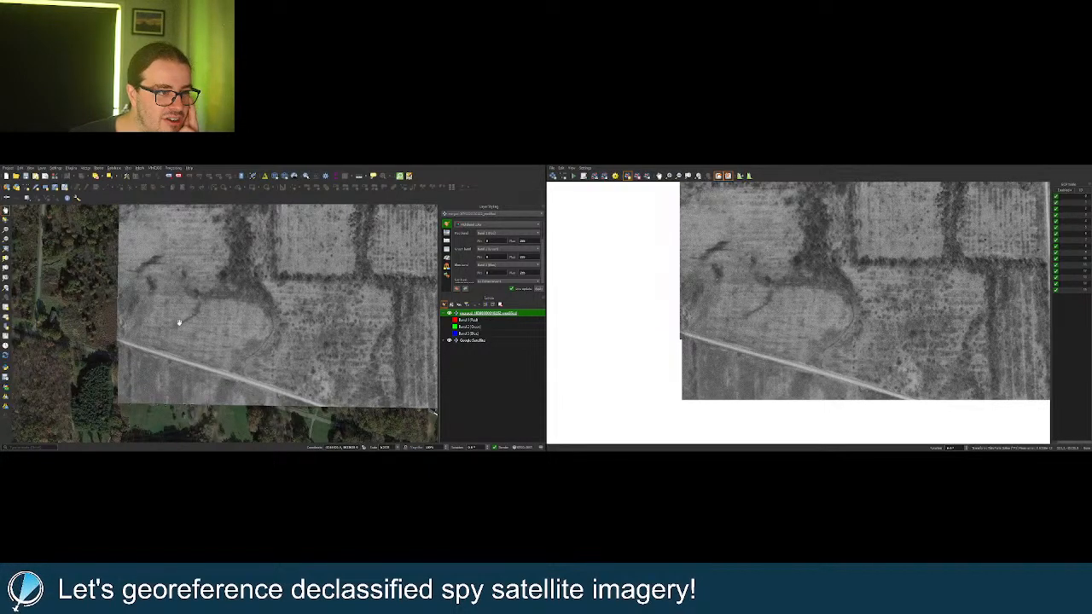
pyautogui.click(454, 314)
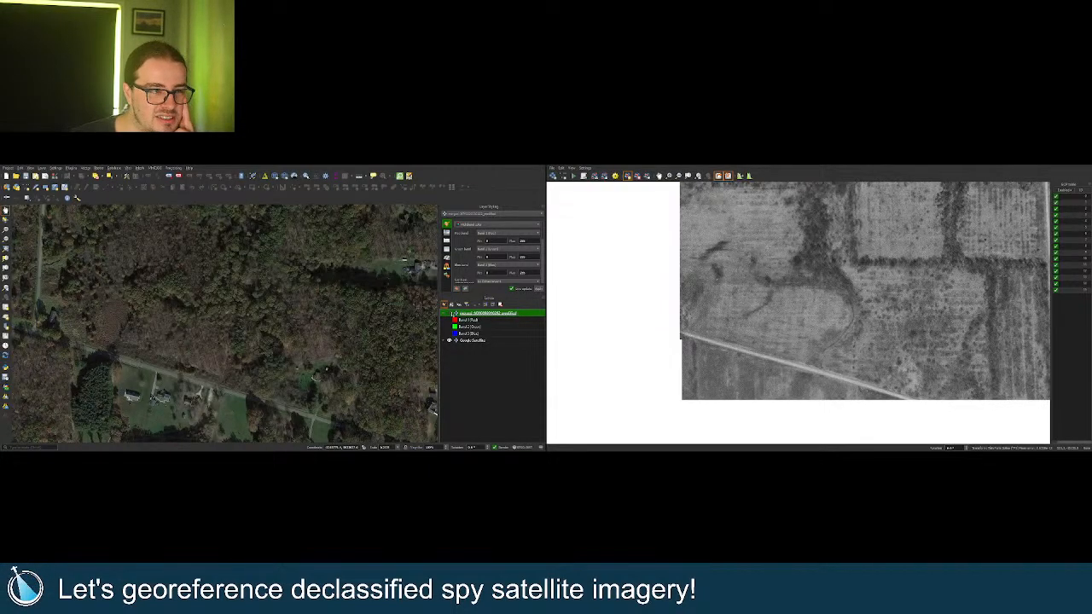
pyautogui.click(454, 314)
pyautogui.click(455, 314)
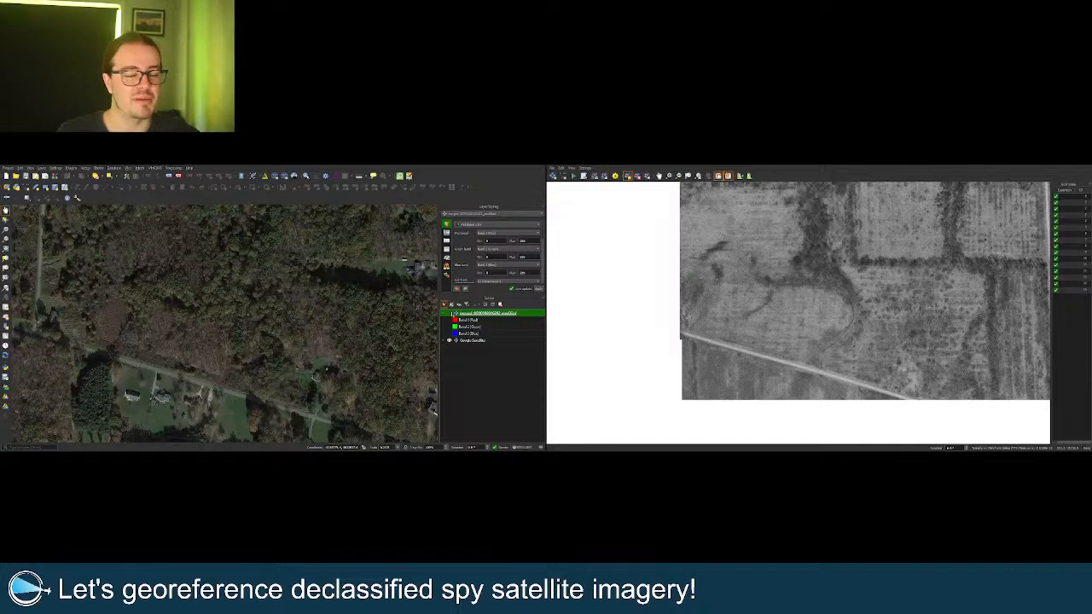
pyautogui.scroll(2, 117, 295)
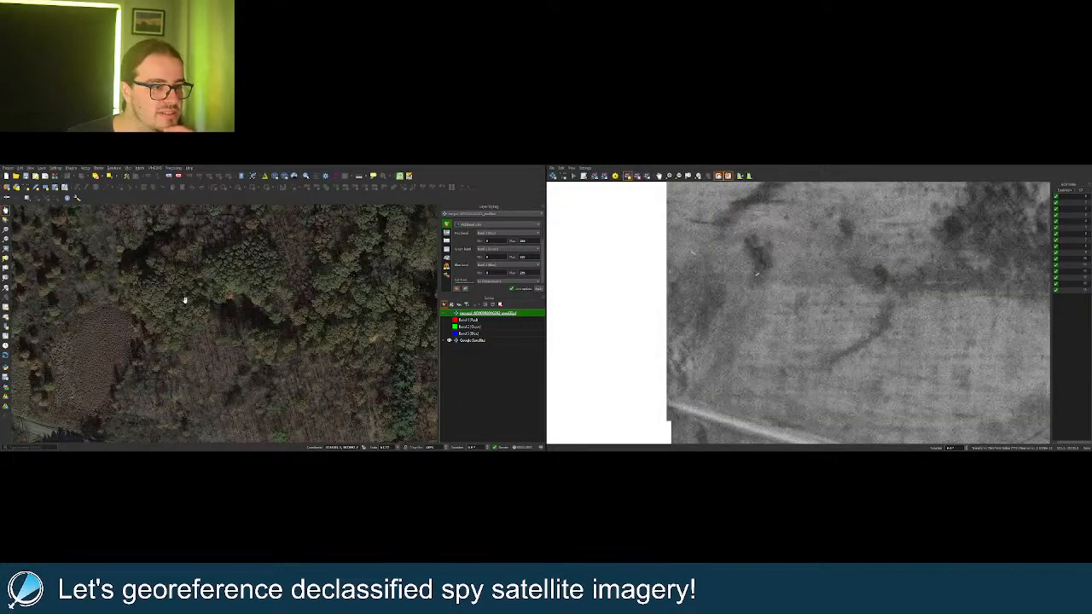
pyautogui.click(450, 315)
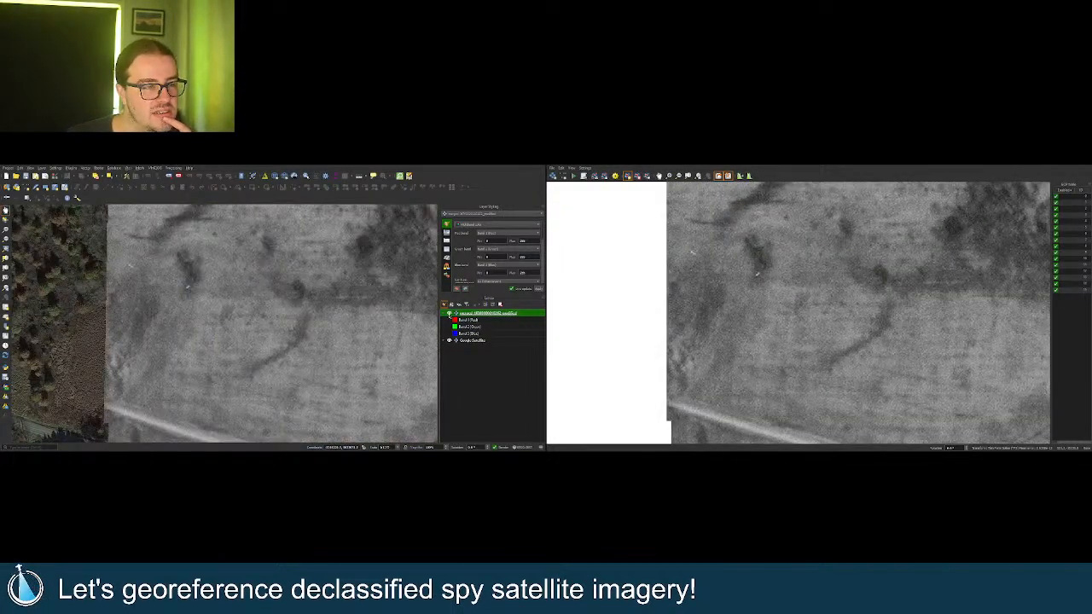
pyautogui.click(450, 315)
pyautogui.click(451, 315)
pyautogui.click(450, 315)
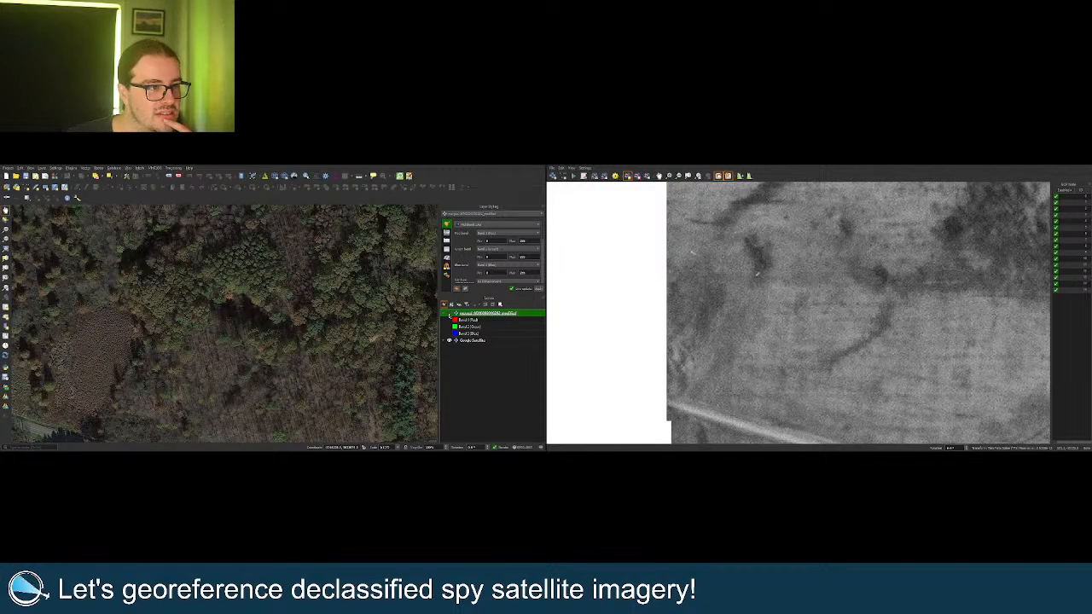
pyautogui.click(451, 315)
pyautogui.click(450, 314)
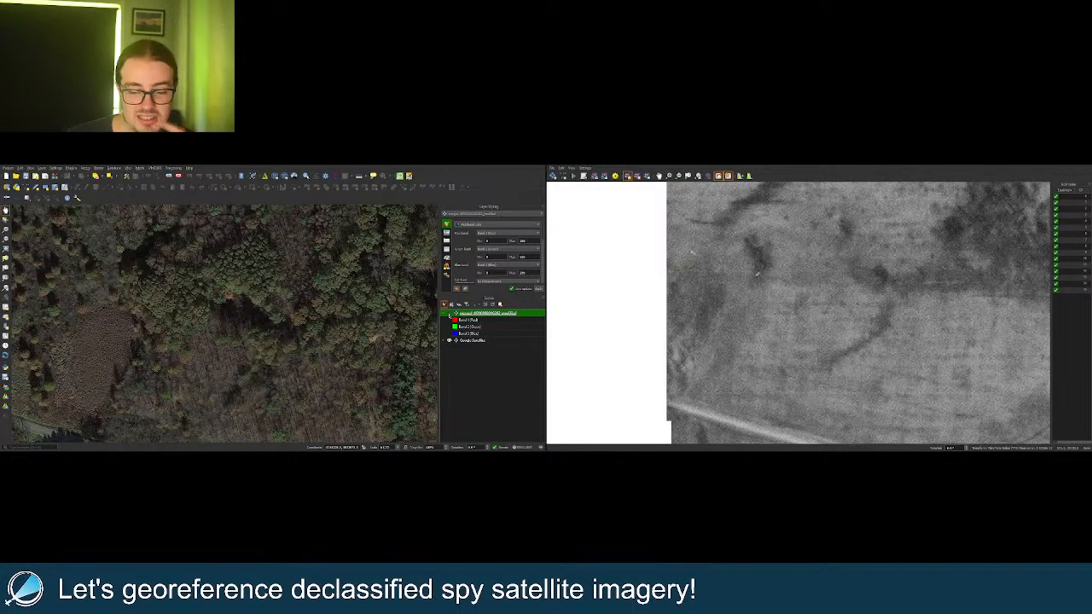
pyautogui.scroll(-4, 275, 322)
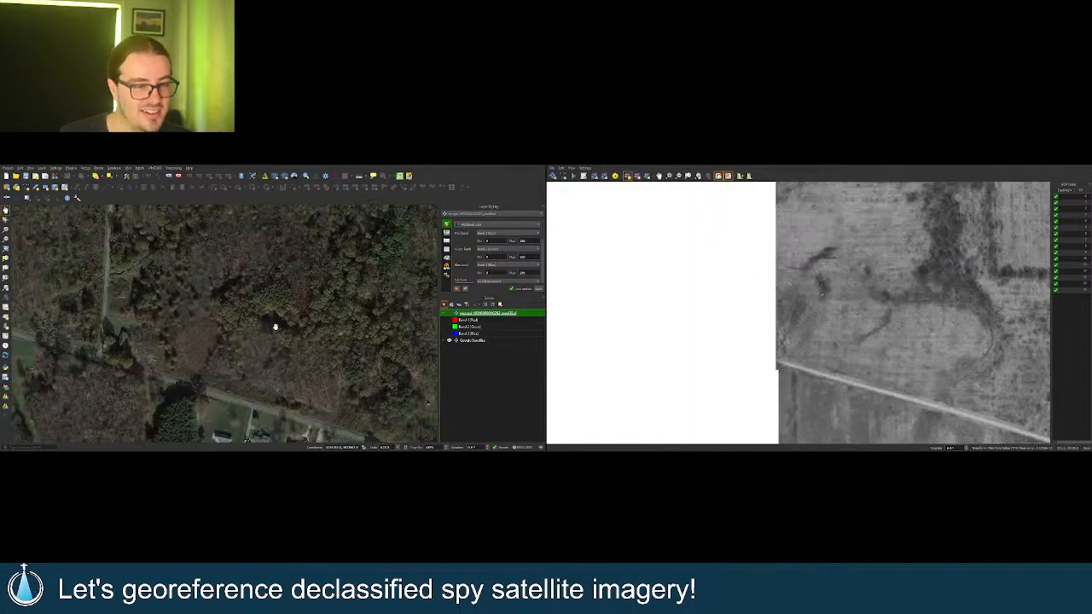
pyautogui.scroll(-3, 205, 325)
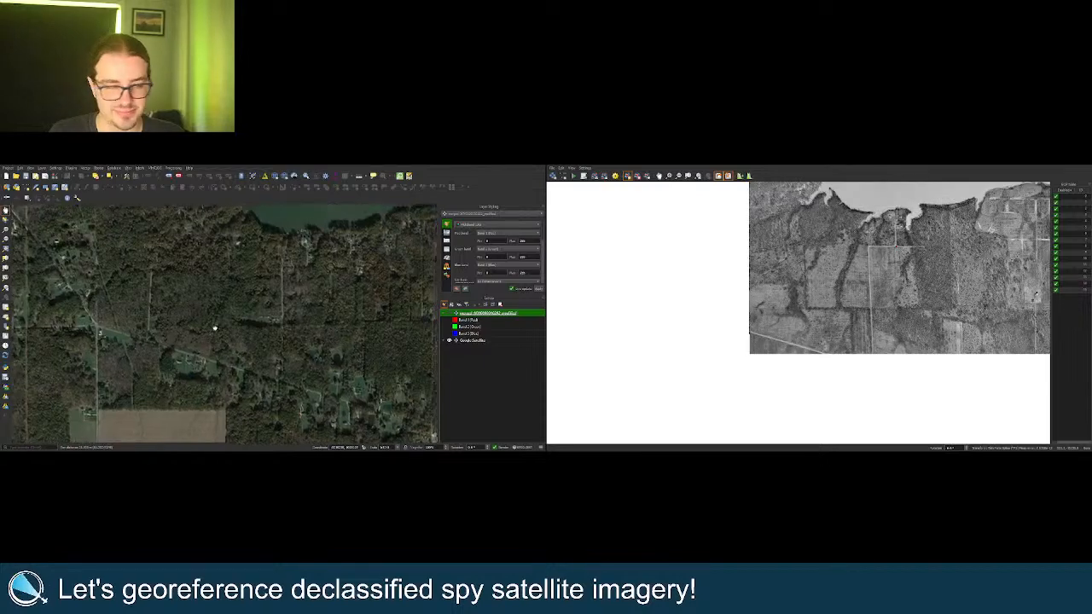
pyautogui.click(449, 314)
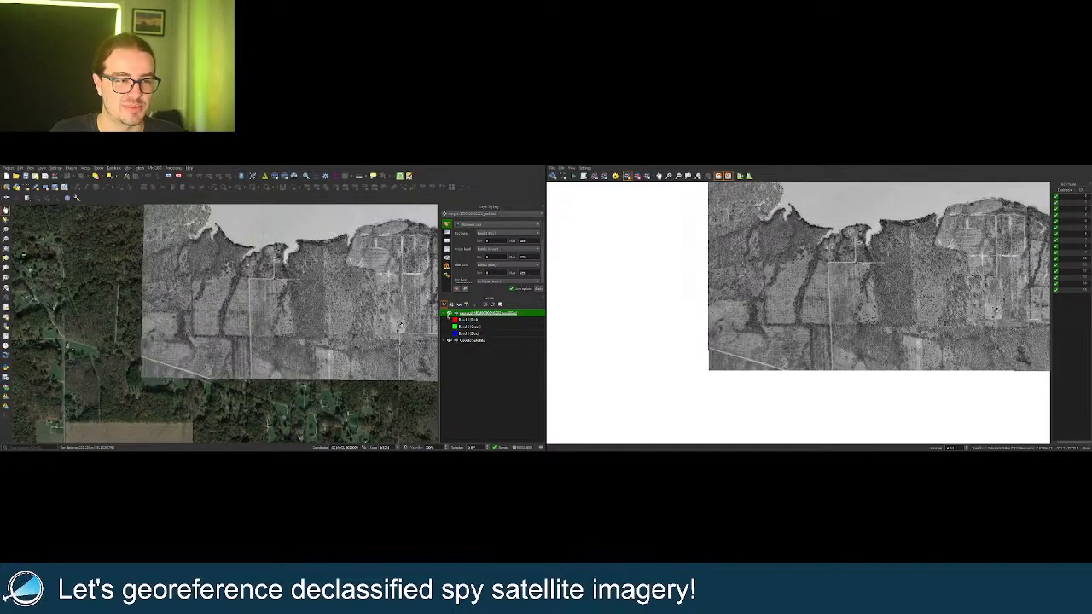
pyautogui.scroll(-1, 253, 327)
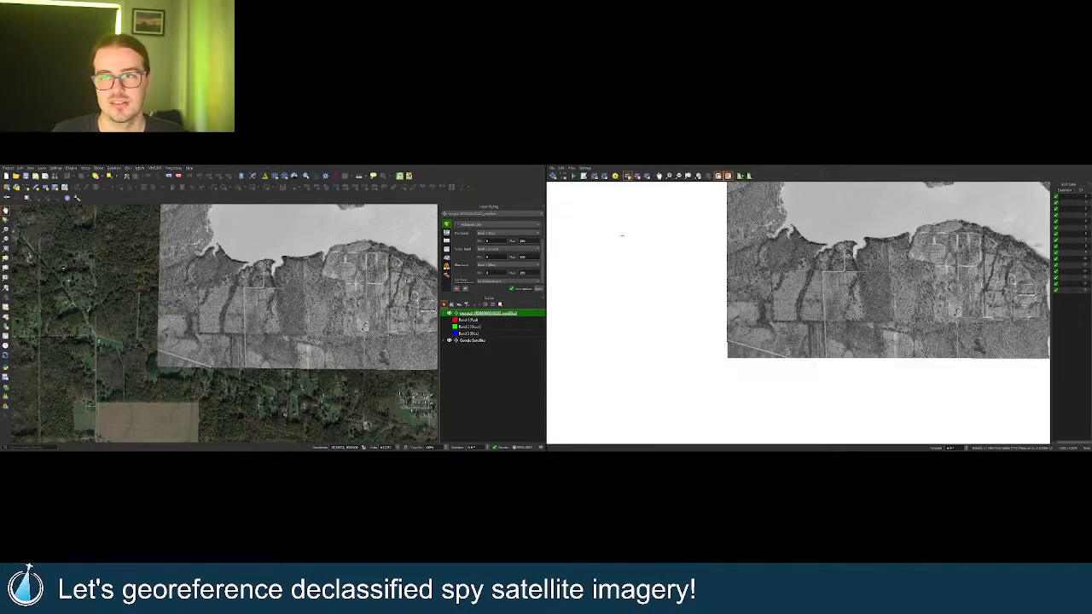
pyautogui.scroll(4, 185, 367)
pyautogui.scroll(1, 244, 358)
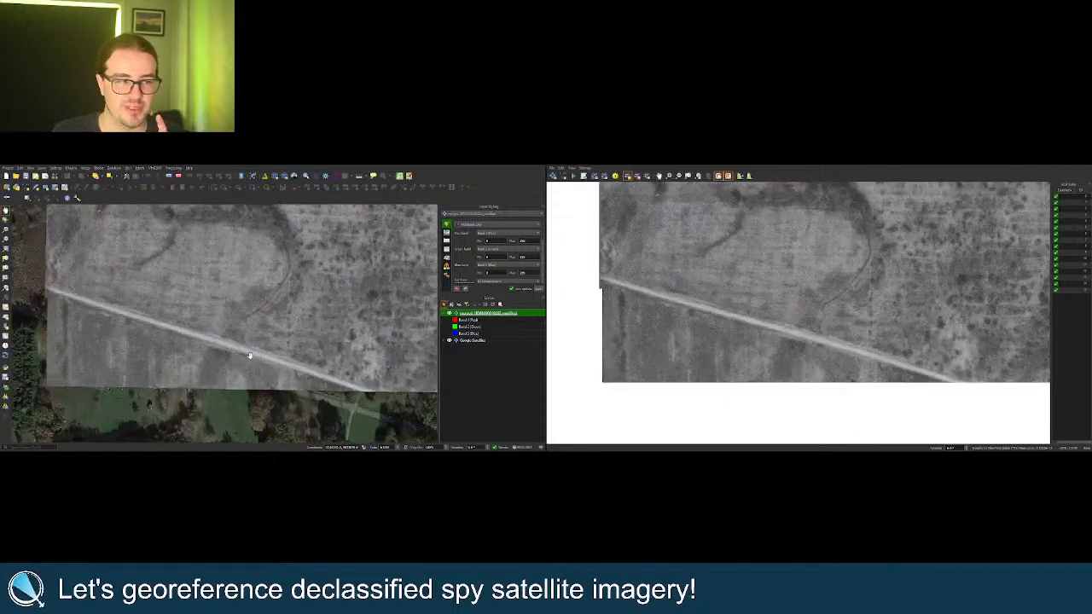
pyautogui.click(450, 313)
pyautogui.scroll(1, 256, 378)
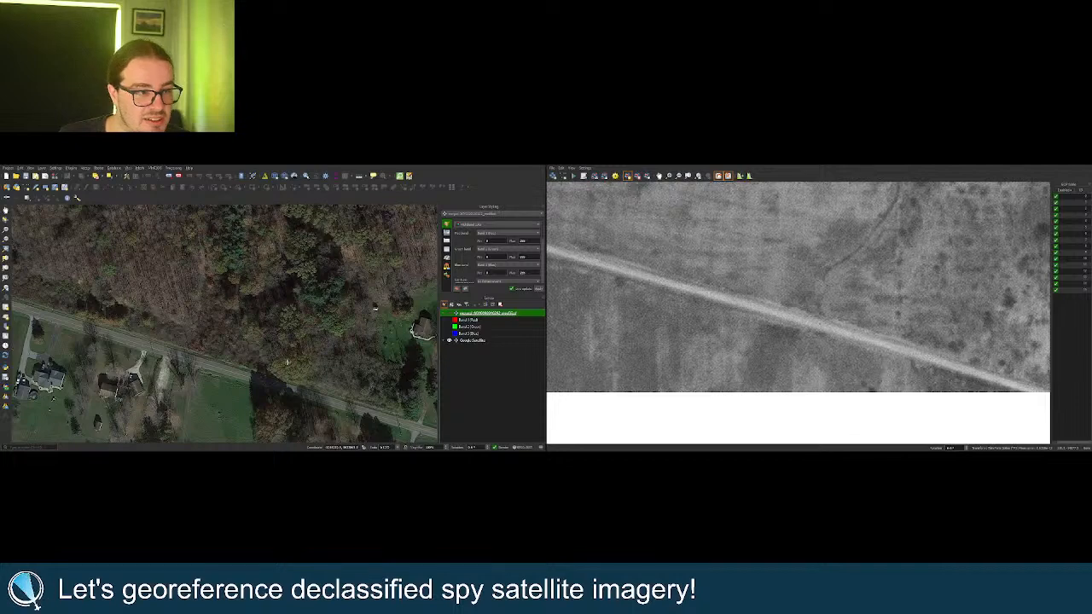
pyautogui.click(449, 313)
# Hide the stitched spy image layer again.
pyautogui.click(450, 314)
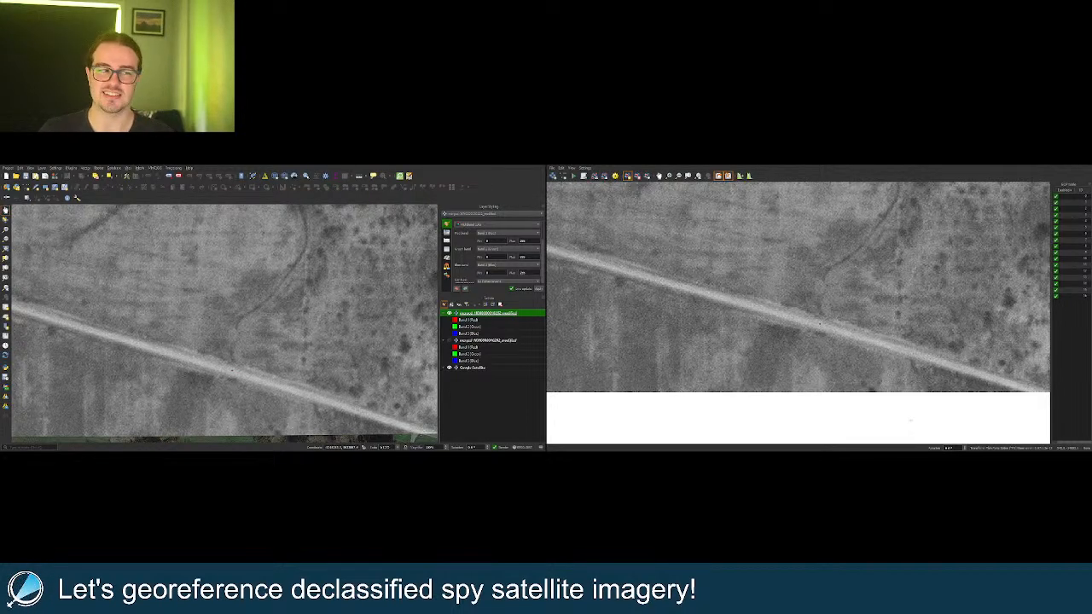
# Toggle the georeferenced image off and on to compare it with Google Satellite.
pyautogui.scroll(-5, 120, 369)
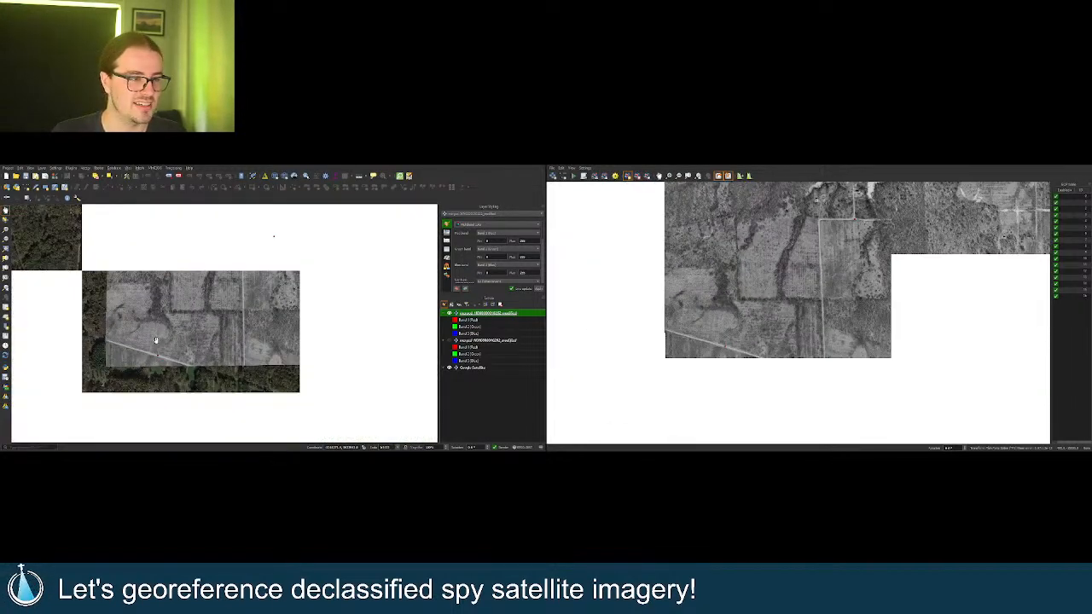
pyautogui.scroll(3, 155, 340)
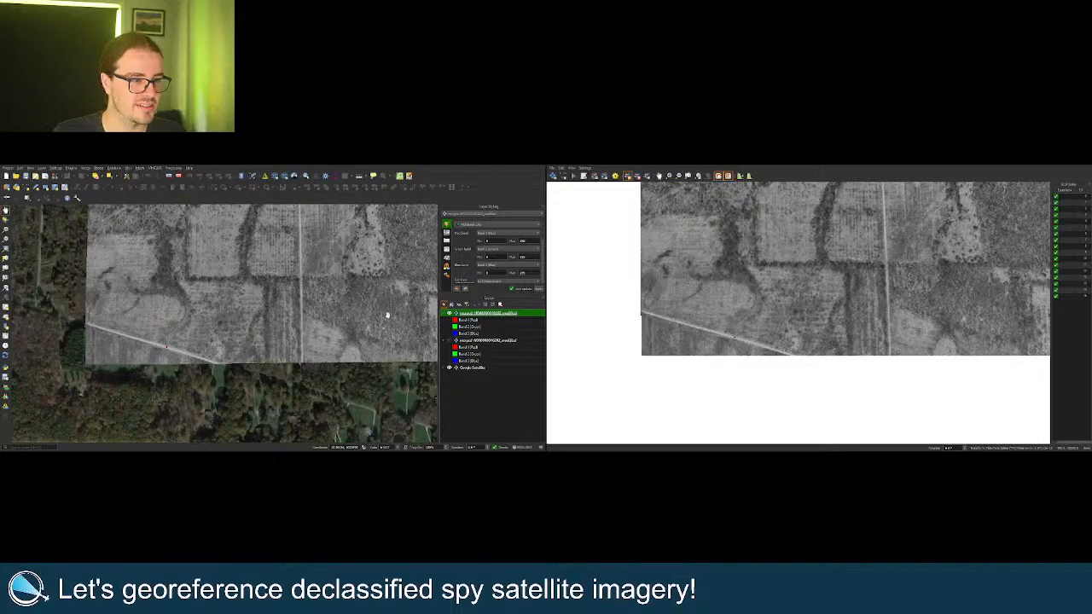
pyautogui.click(449, 313)
pyautogui.click(449, 313)
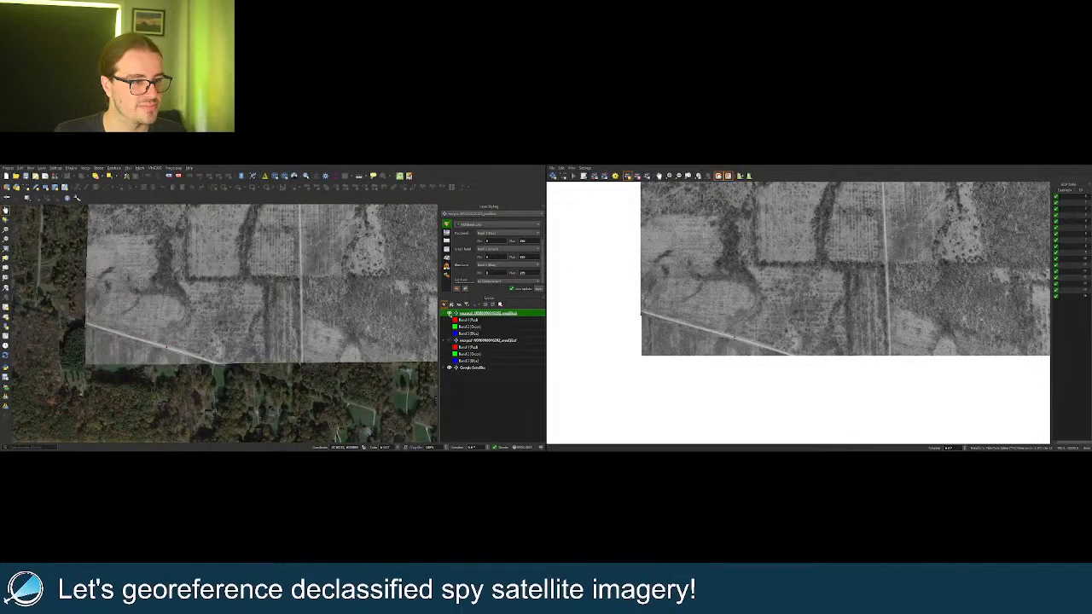
pyautogui.click(449, 313)
pyautogui.click(450, 313)
# Pan along the road and check the image's road alignment against the basemap.
pyautogui.scroll(2, 155, 337)
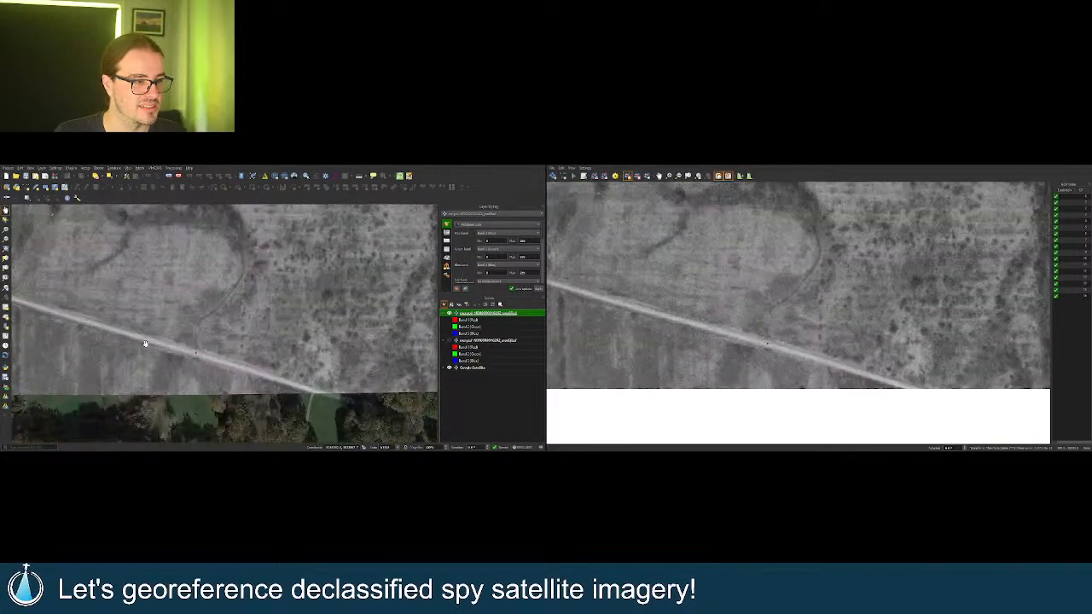
pyautogui.moveTo(145, 344); pyautogui.dragTo(200, 348)
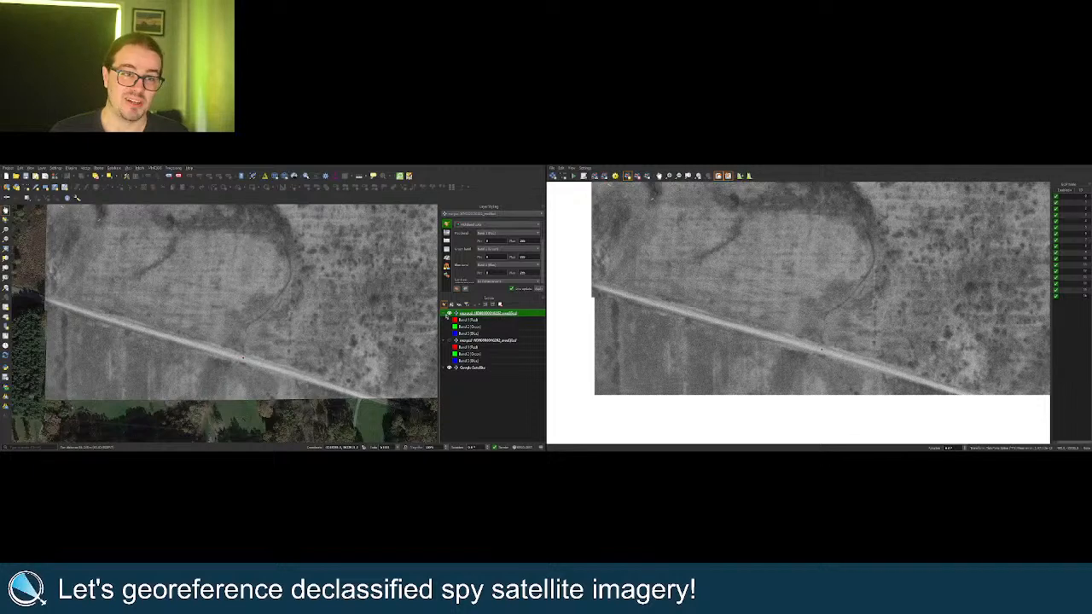
pyautogui.click(449, 314)
pyautogui.click(449, 314)
pyautogui.click(450, 313)
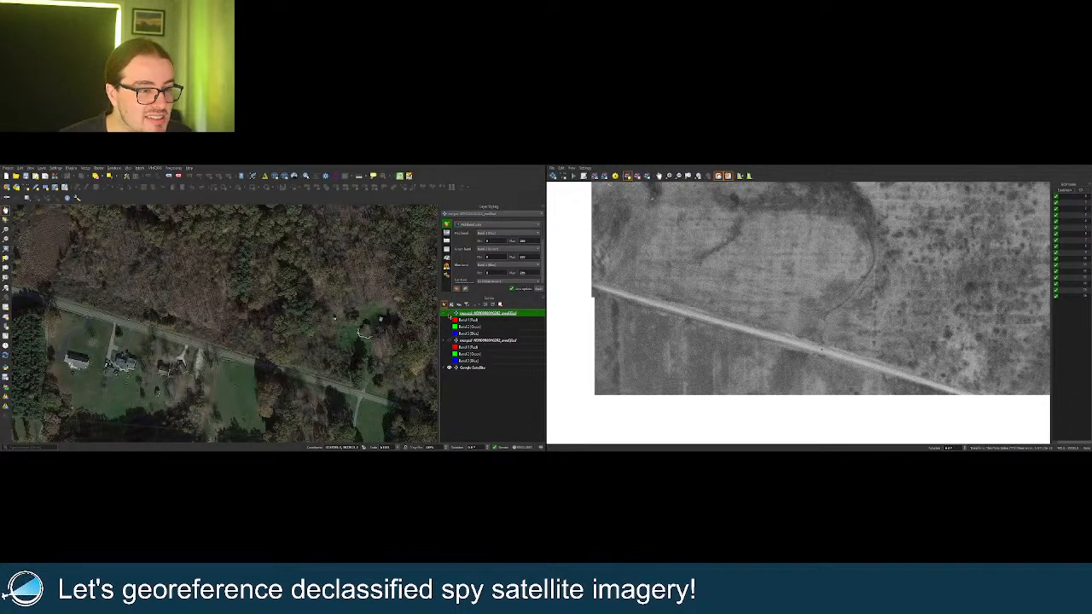
pyautogui.click(450, 314)
pyautogui.click(449, 314)
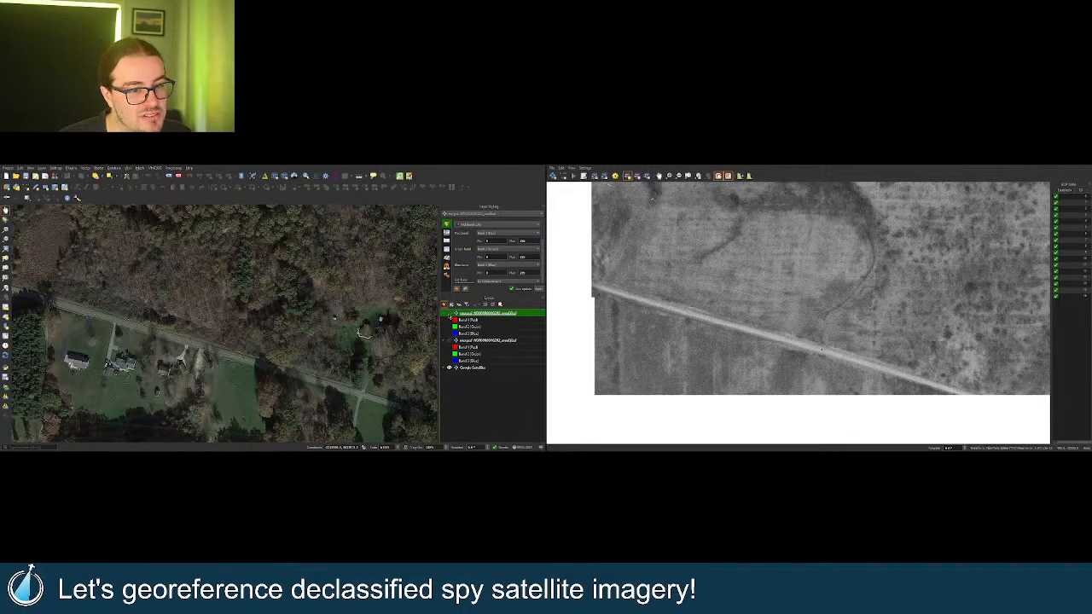
pyautogui.click(449, 314)
pyautogui.click(449, 314)
pyautogui.click(450, 314)
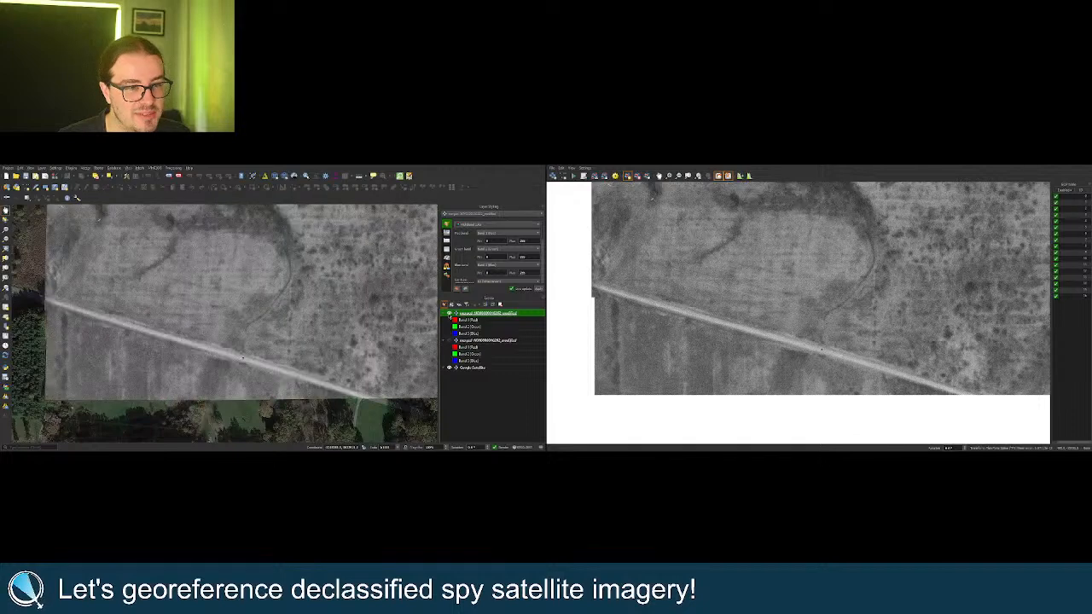
pyautogui.click(449, 314)
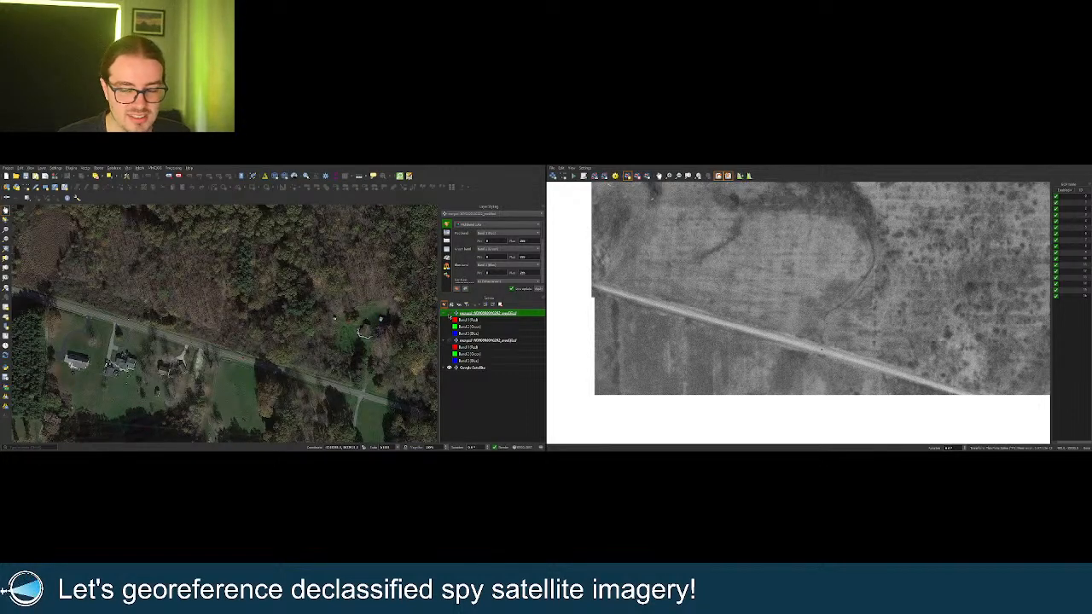
# Compare the georeferenced image with Google Satellite over the fields.
pyautogui.scroll(-5, 198, 316)
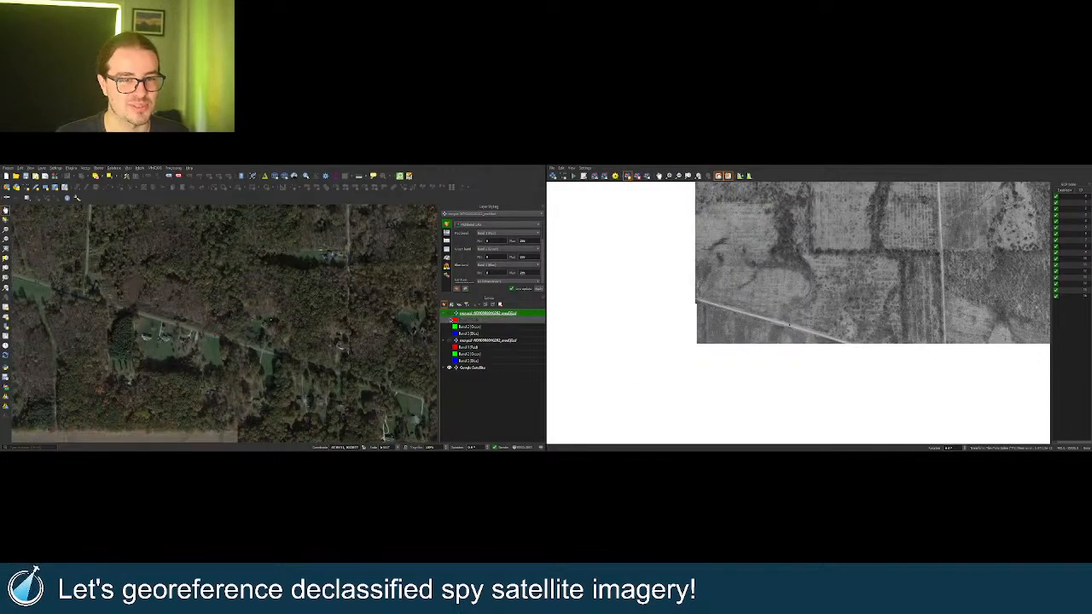
pyautogui.click(450, 314)
pyautogui.scroll(3, 428, 313)
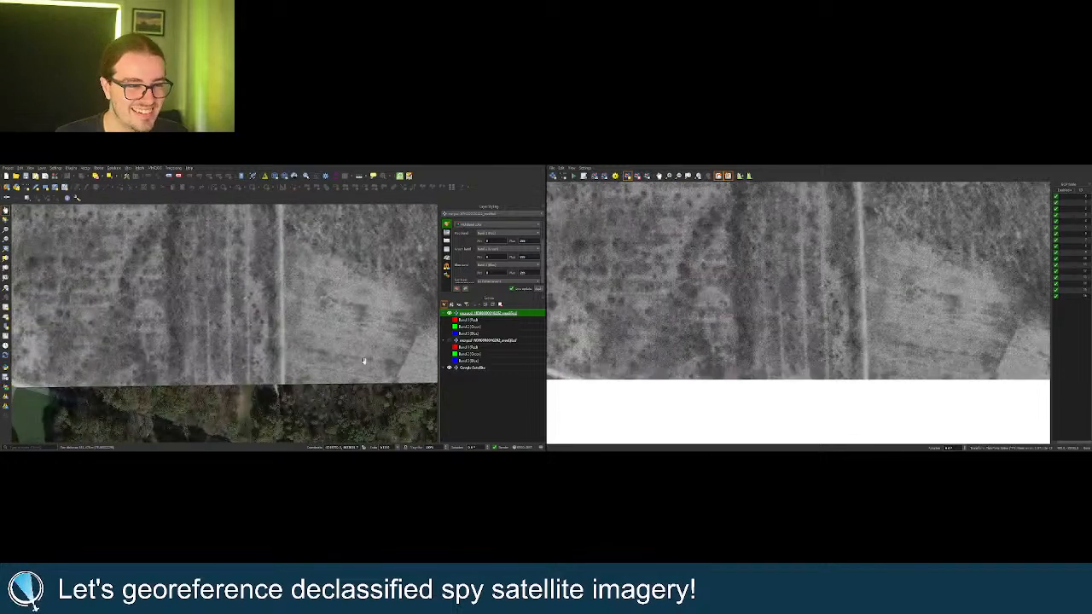
pyautogui.click(449, 314)
pyautogui.click(449, 314)
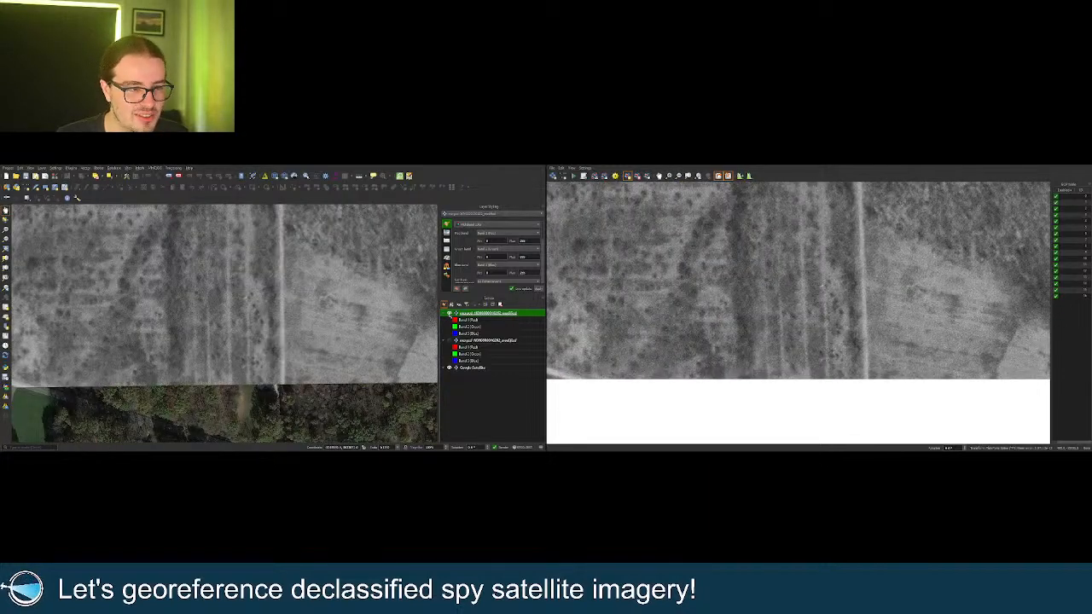
pyautogui.click(450, 314)
pyautogui.click(450, 314)
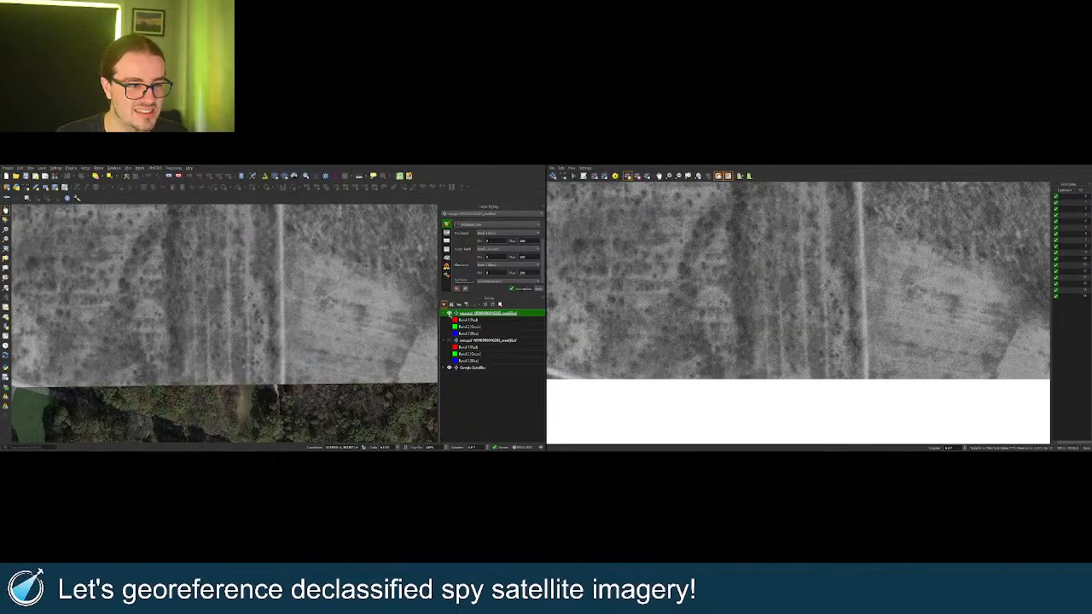
# Check the image's field boundaries against the satellite basemap.
pyautogui.scroll(-2, 194, 337)
pyautogui.scroll(4, 194, 337)
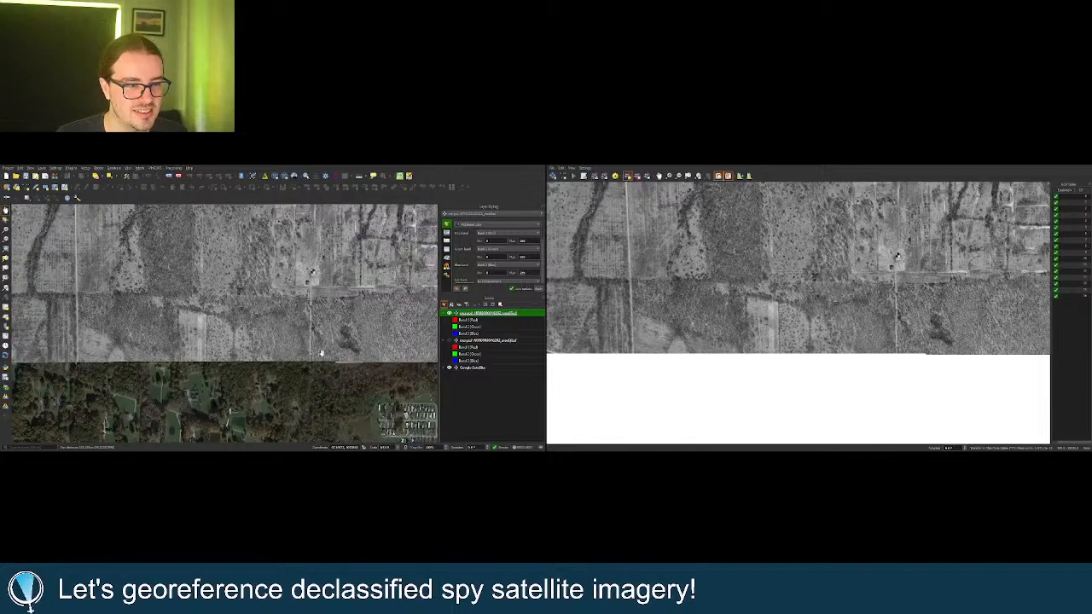
pyautogui.scroll(-4, 285, 384)
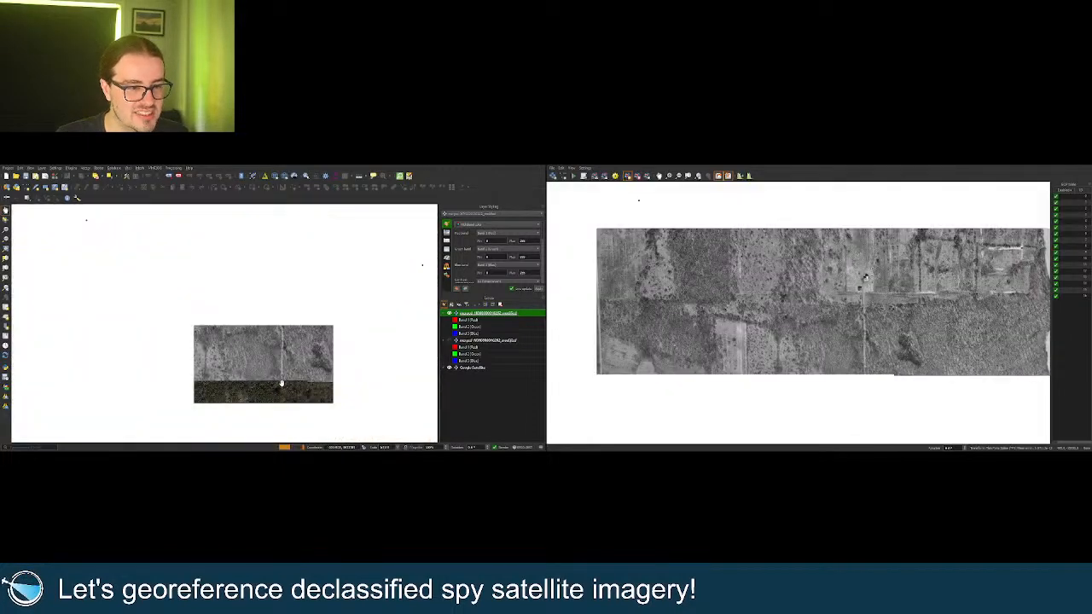
pyautogui.scroll(3, 282, 382)
pyautogui.click(449, 314)
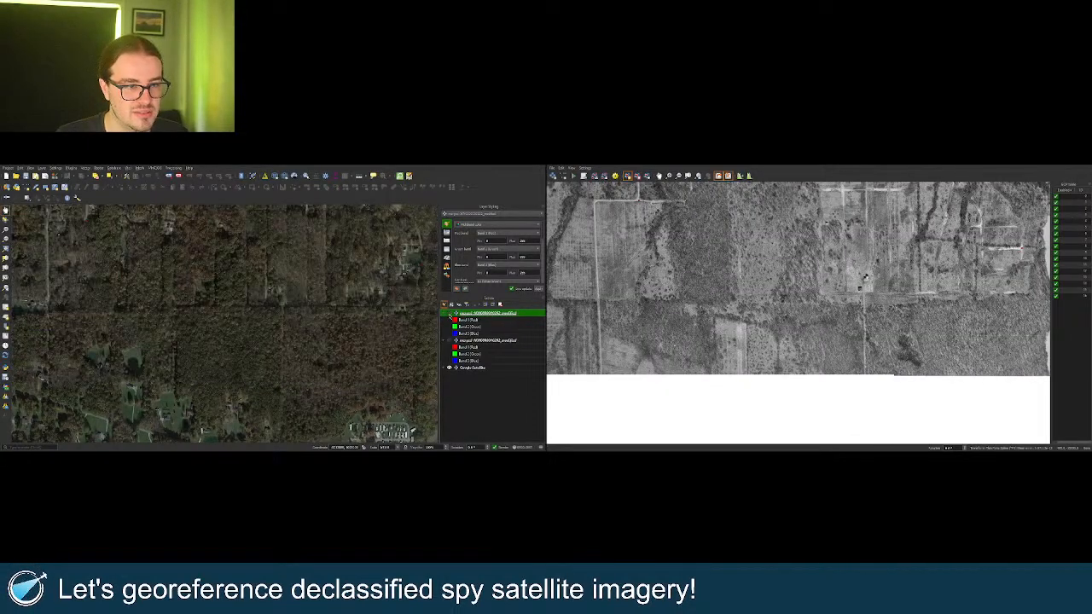
pyautogui.click(449, 313)
pyautogui.click(450, 313)
pyautogui.click(449, 314)
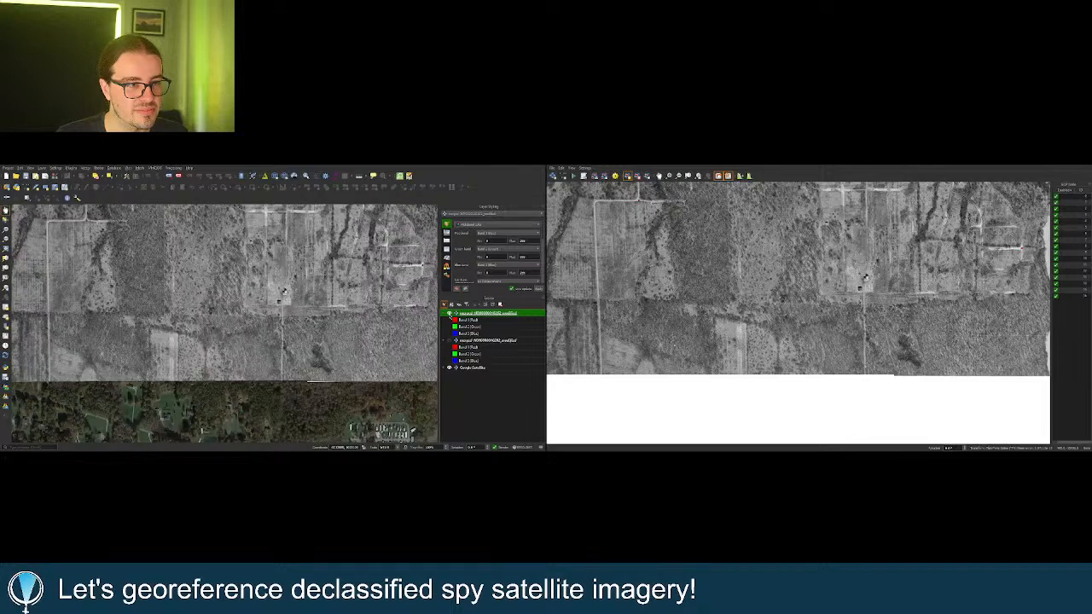
# Compare the farmhouse against the basemap, then zoom out to the wider lake area.
pyautogui.scroll(4, 287, 323)
pyautogui.moveTo(289, 287); pyautogui.dragTo(299, 373)
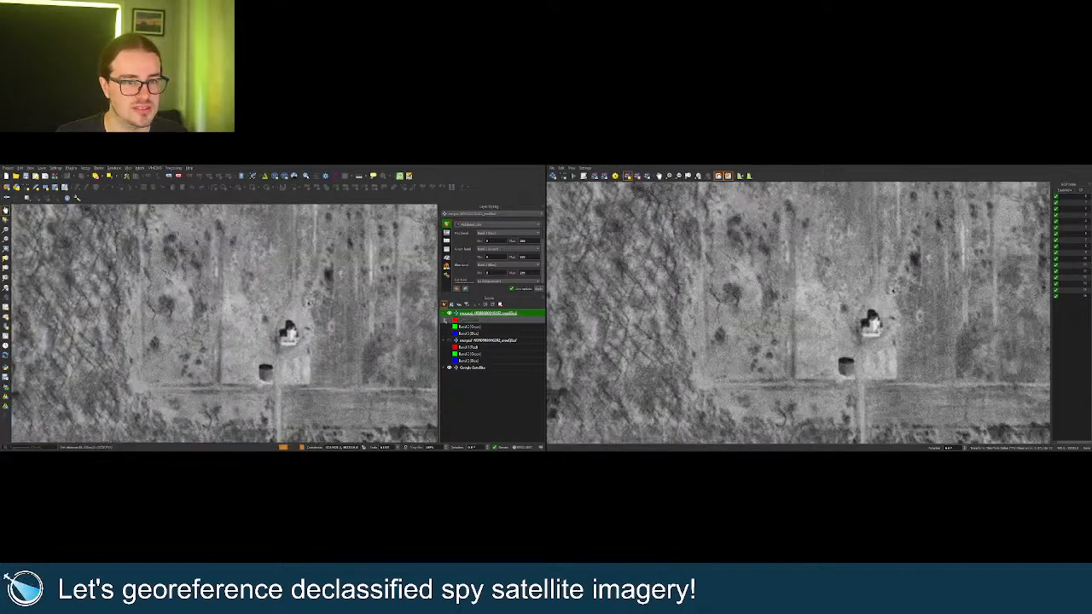
pyautogui.click(449, 313)
pyautogui.click(449, 314)
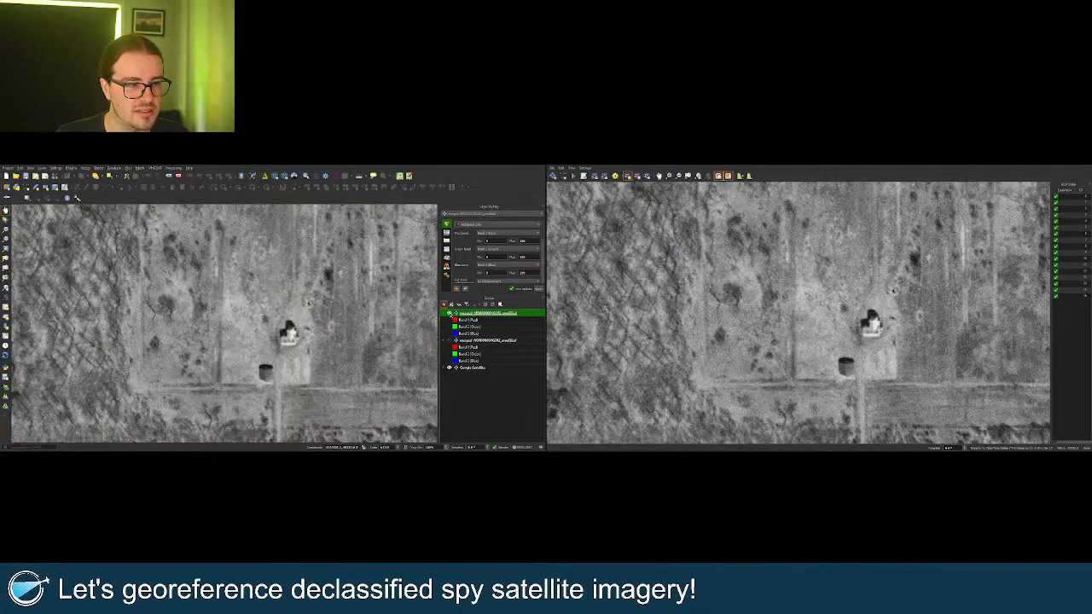
pyautogui.click(449, 314)
pyautogui.scroll(2, 273, 332)
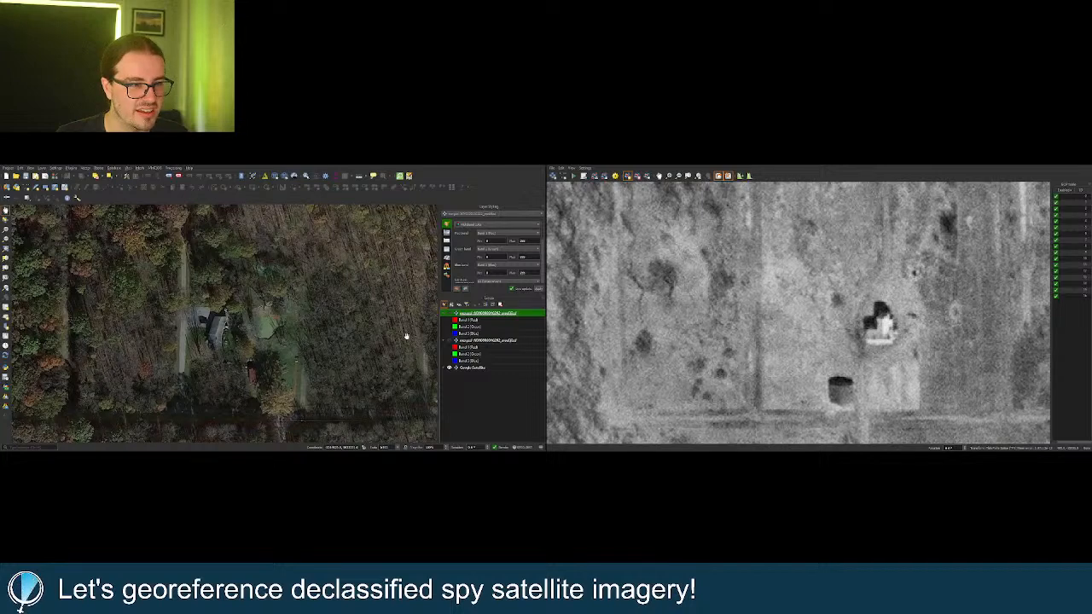
pyautogui.click(449, 313)
pyautogui.click(449, 313)
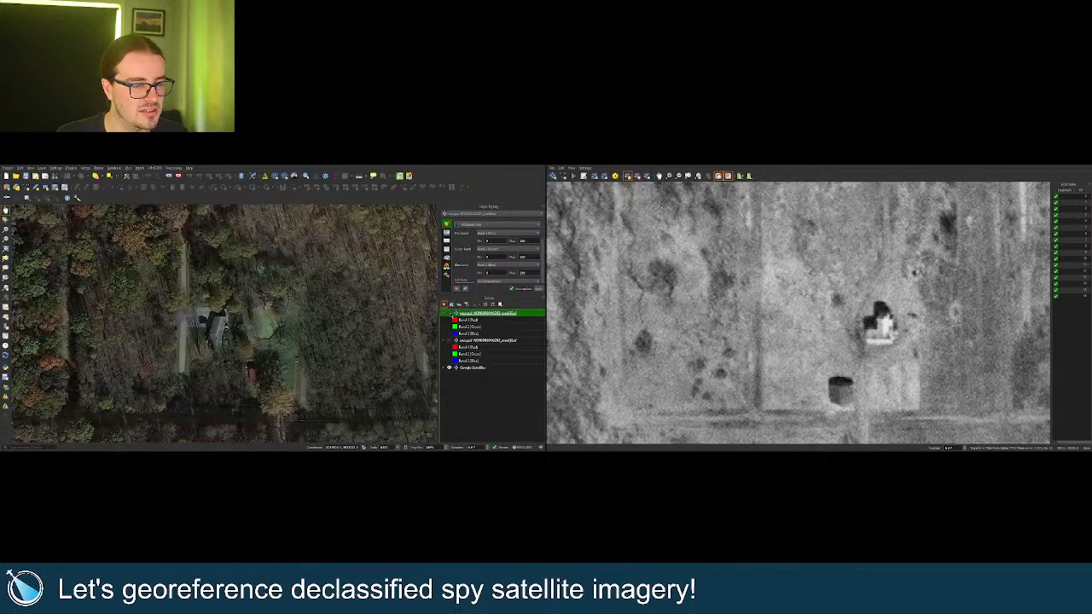
pyautogui.click(449, 314)
pyautogui.click(449, 314)
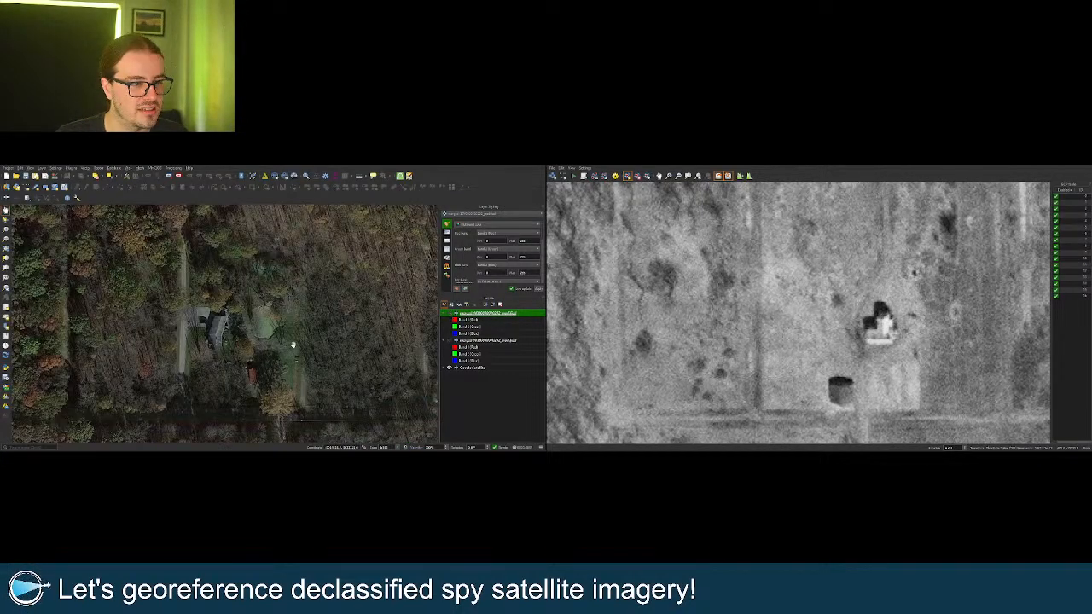
pyautogui.scroll(-5, 226, 336)
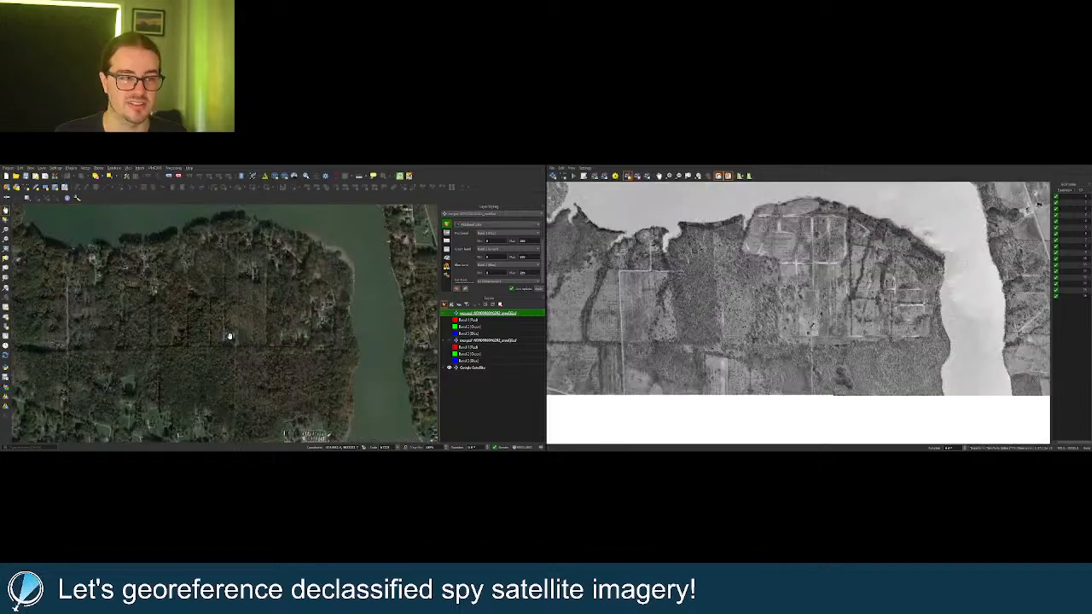
pyautogui.scroll(-3, 241, 339)
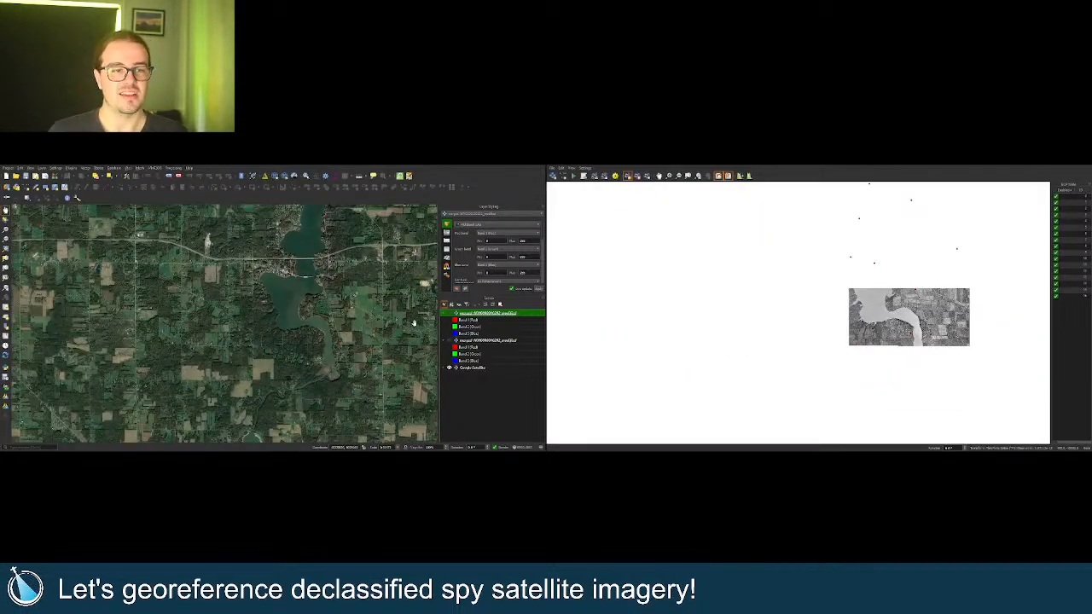
# Show the spy image, move to the northern farm and compare it with Google Satellite.
pyautogui.click(450, 313)
pyautogui.moveTo(330, 211); pyautogui.dragTo(310, 326)
pyautogui.scroll(5, 307, 328)
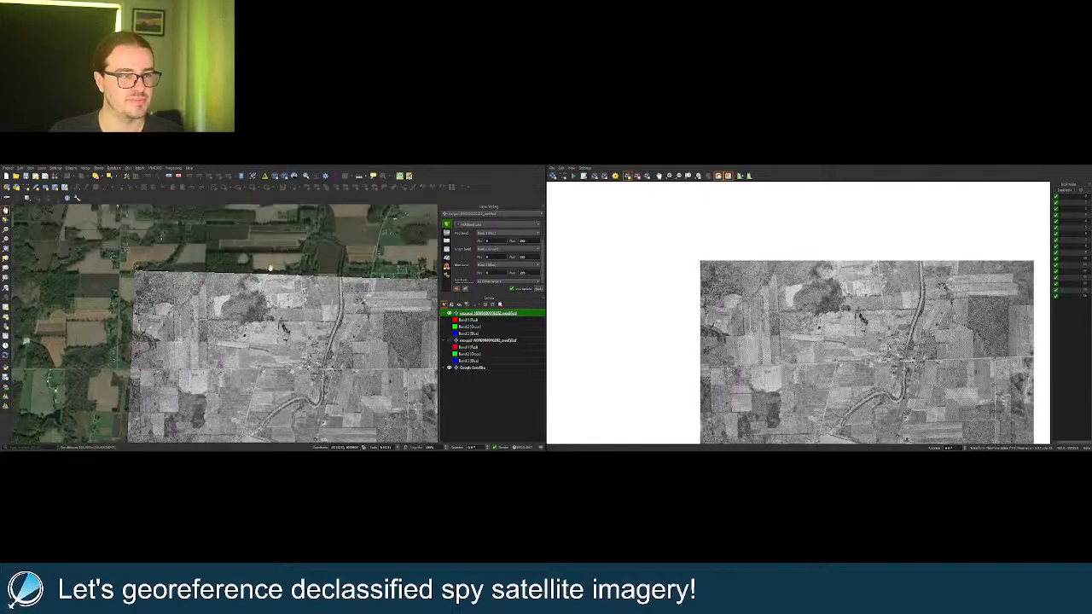
pyautogui.scroll(3, 278, 308)
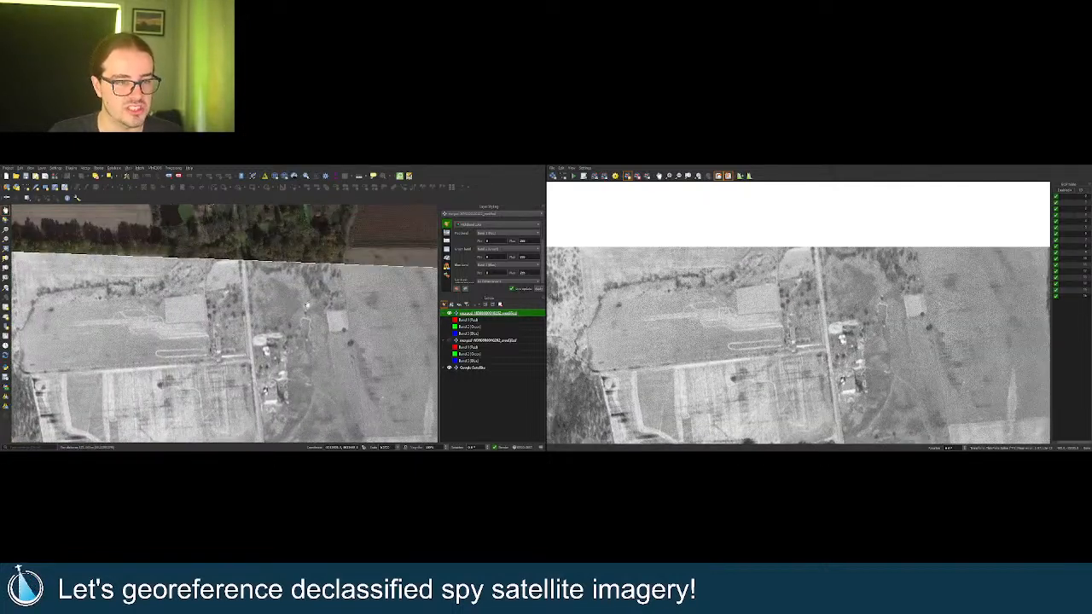
pyautogui.click(450, 313)
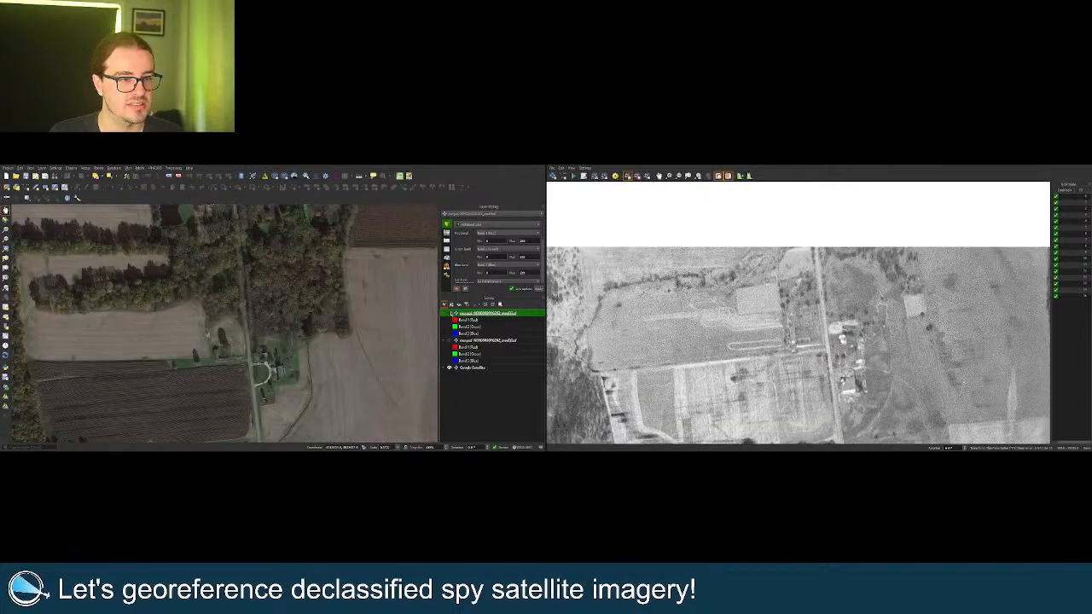
pyautogui.click(450, 313)
pyautogui.click(449, 313)
pyautogui.click(450, 313)
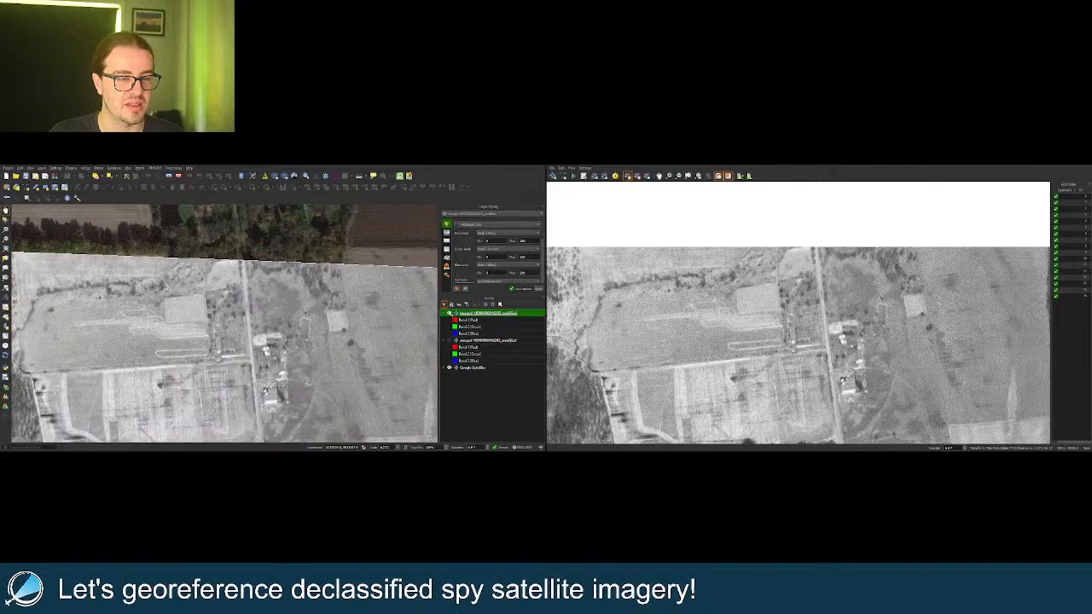
# Check the farm fields and roads against the satellite imagery beneath the spy image.
pyautogui.scroll(-3, 355, 340)
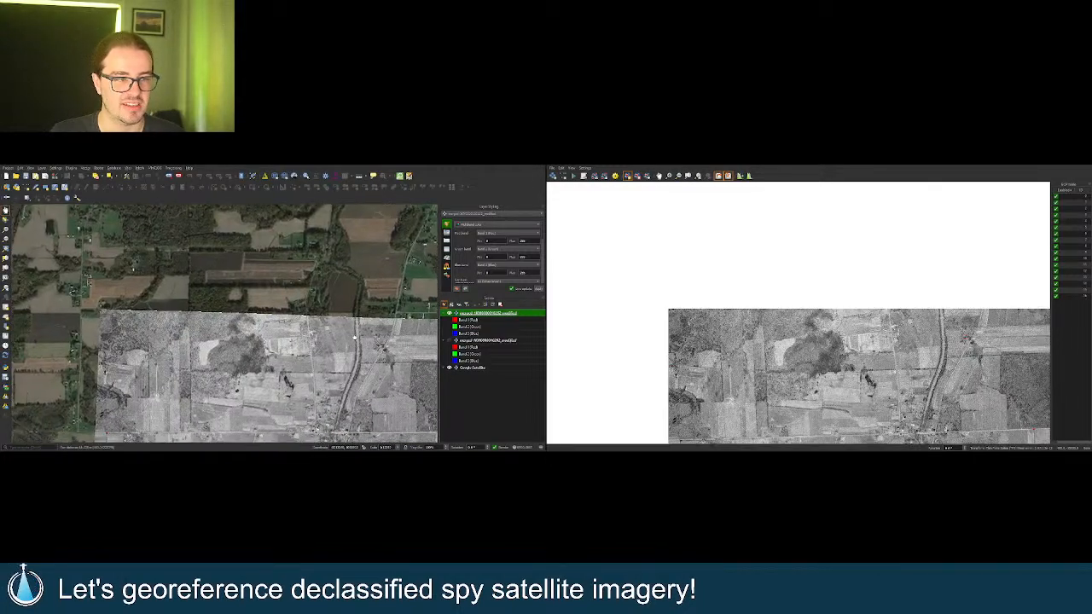
pyautogui.moveTo(201, 375); pyautogui.dragTo(217, 313)
pyautogui.scroll(3, 293, 336)
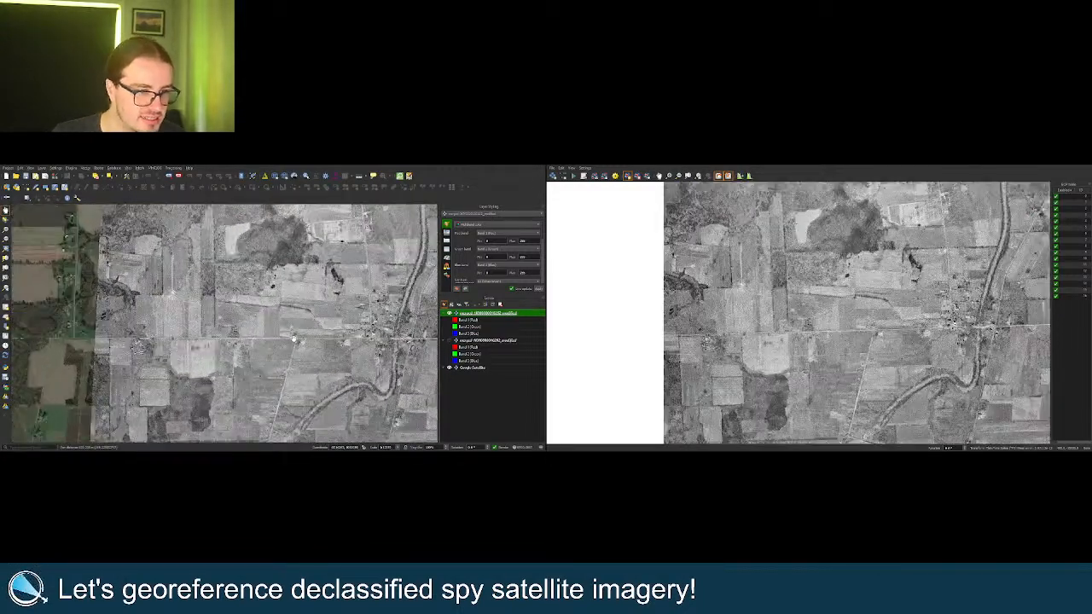
pyautogui.click(449, 313)
pyautogui.click(449, 313)
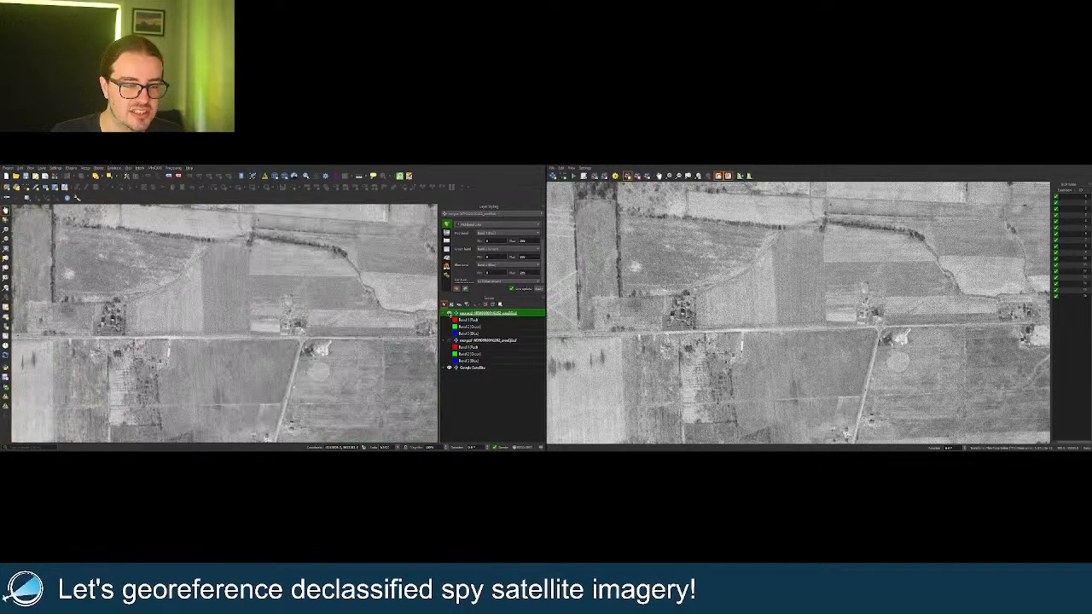
pyautogui.scroll(-3, 298, 322)
pyautogui.scroll(5, 287, 320)
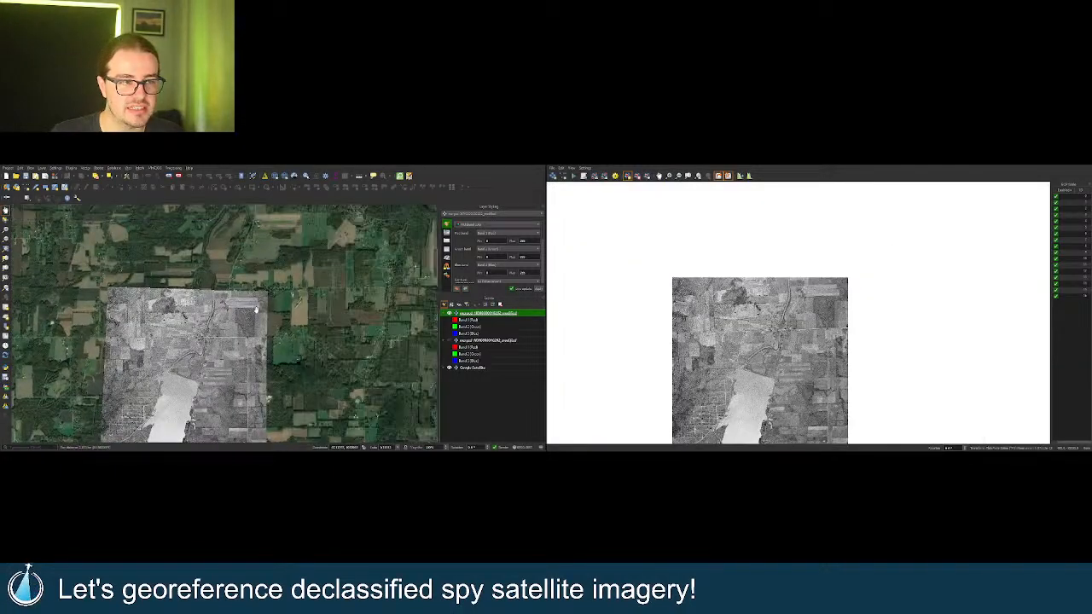
pyautogui.scroll(2, 264, 299)
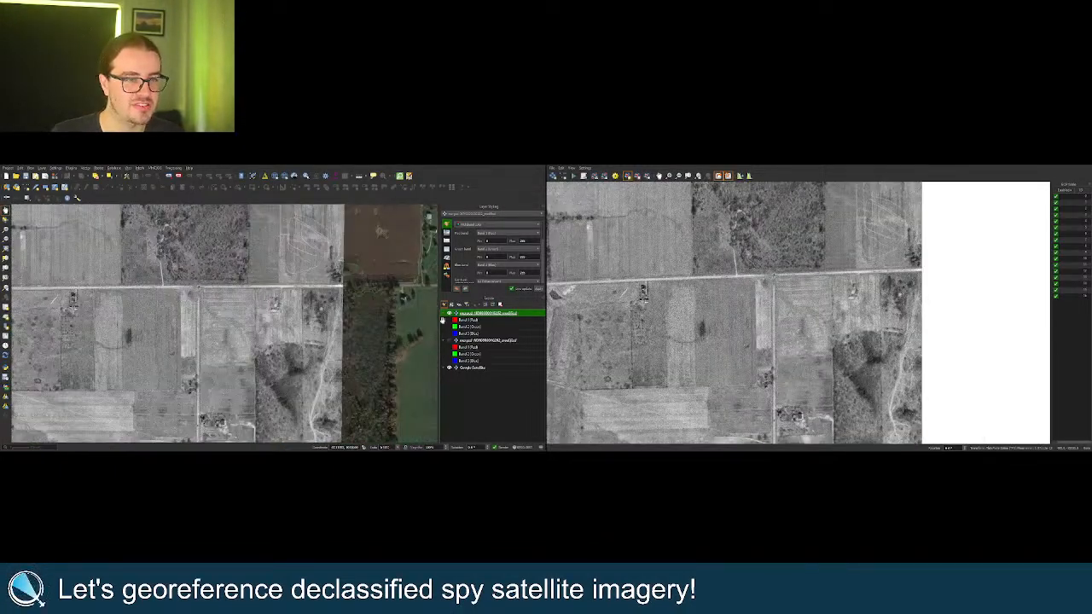
pyautogui.click(450, 313)
pyautogui.click(450, 313)
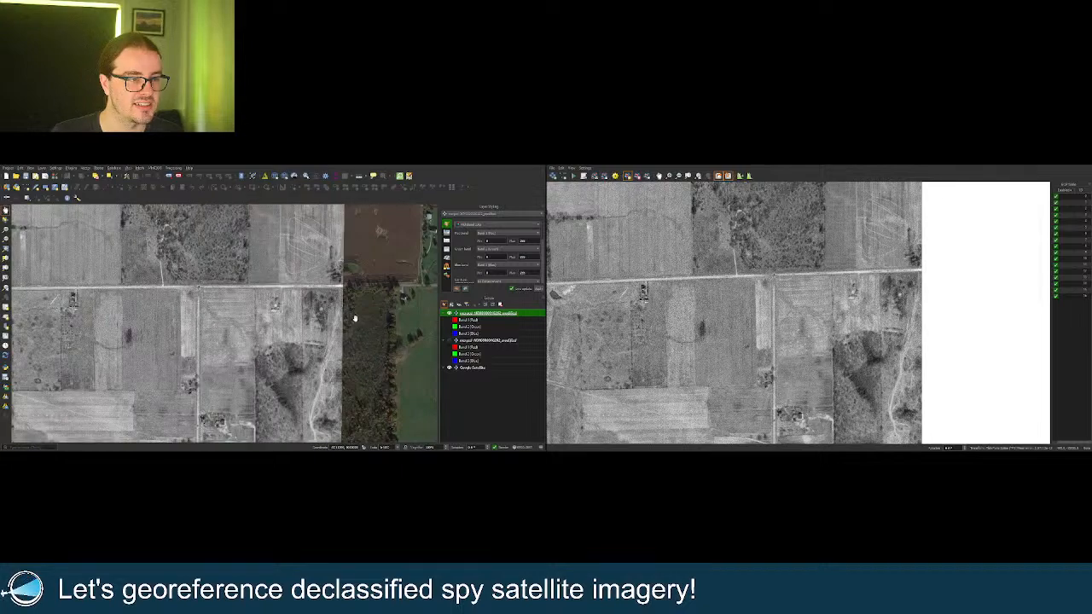
pyautogui.scroll(-3, 354, 317)
pyautogui.moveTo(348, 360); pyautogui.dragTo(337, 288)
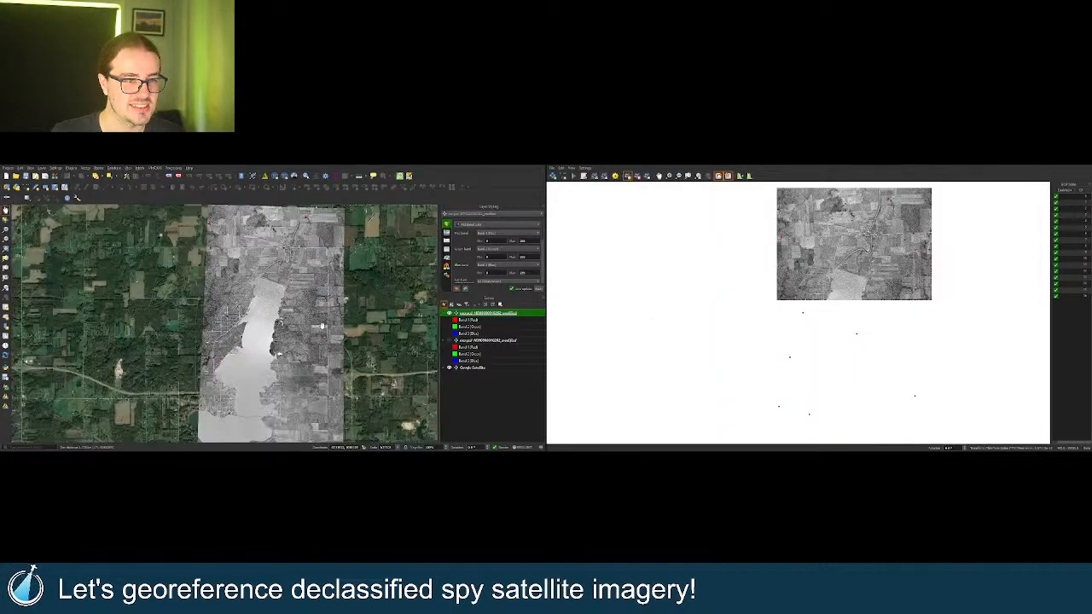
# Zoom to the lake's dam and compare the spy image with the basemap there.
pyautogui.scroll(5, 254, 278)
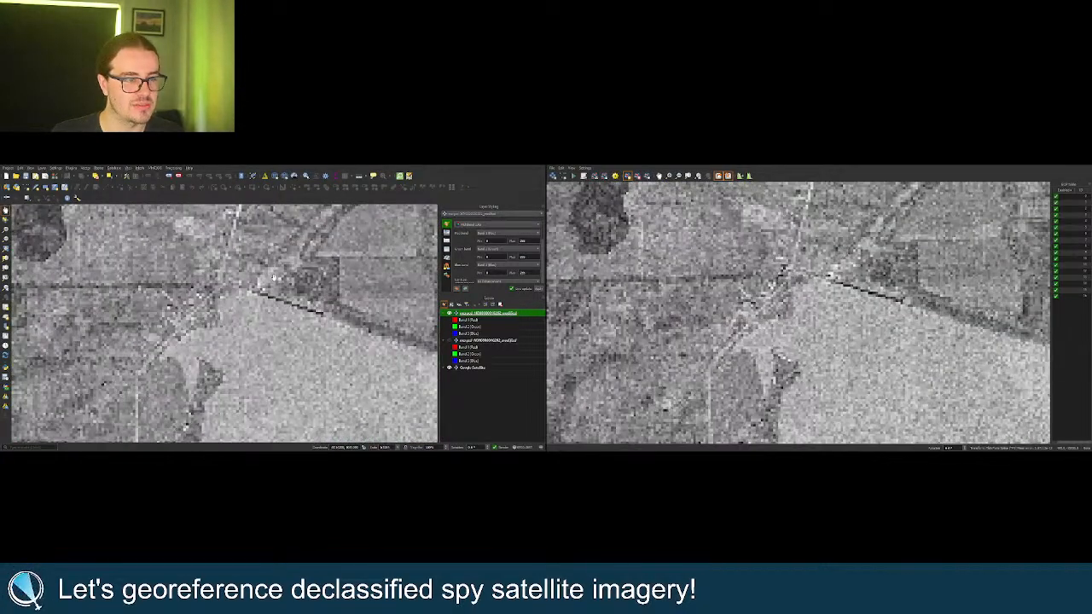
pyautogui.moveTo(258, 292); pyautogui.dragTo(246, 307)
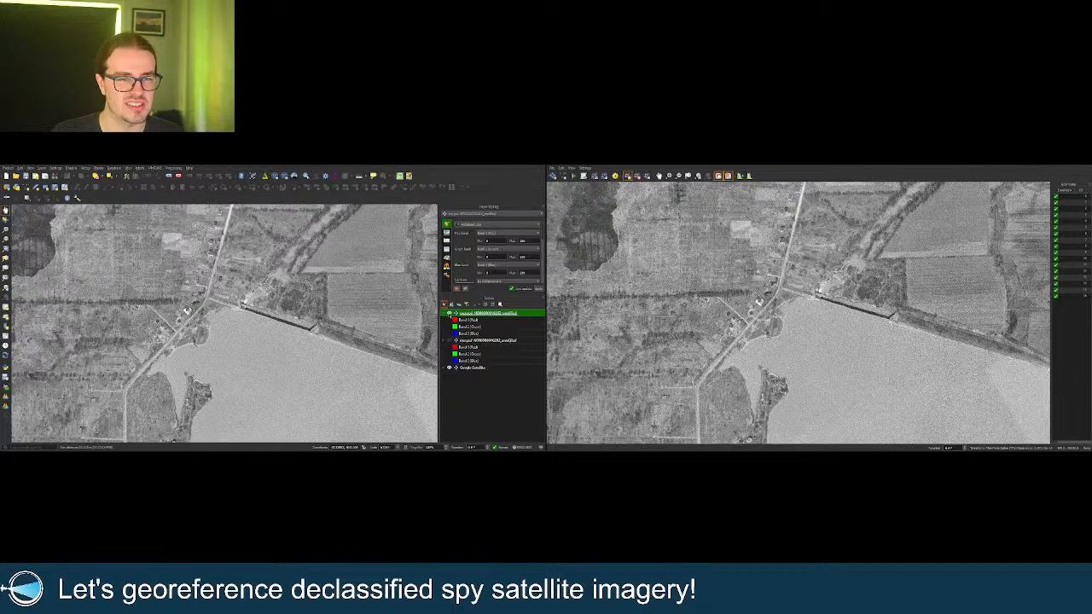
pyautogui.click(449, 314)
pyautogui.click(449, 314)
pyautogui.click(450, 314)
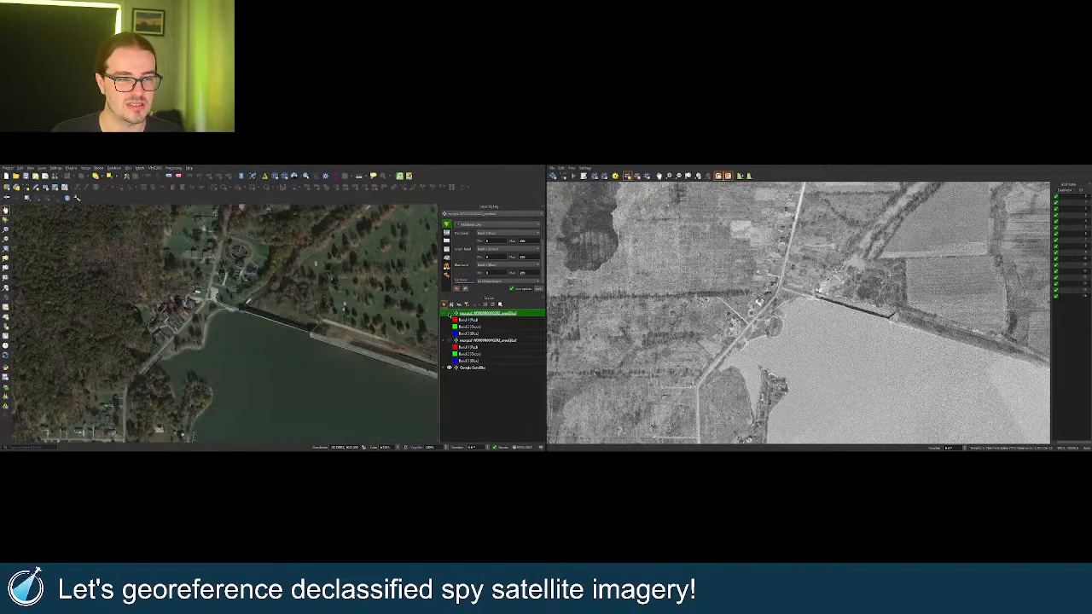
pyautogui.click(449, 314)
# Pan west to the town grid and check the spy image against the basemap.
pyautogui.moveTo(320, 335); pyautogui.dragTo(202, 325)
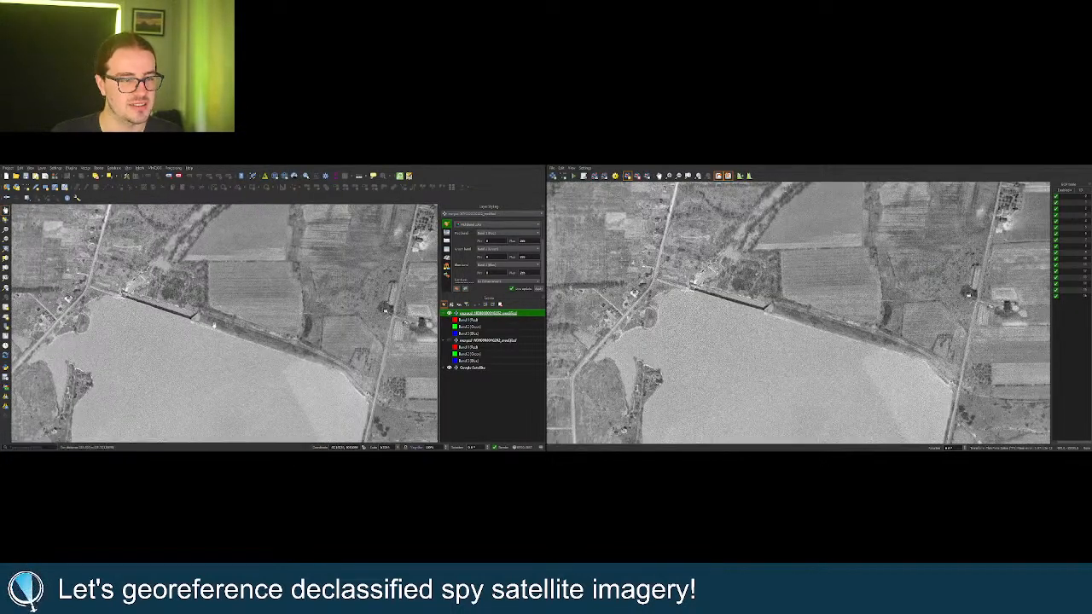
pyautogui.scroll(-5, 247, 327)
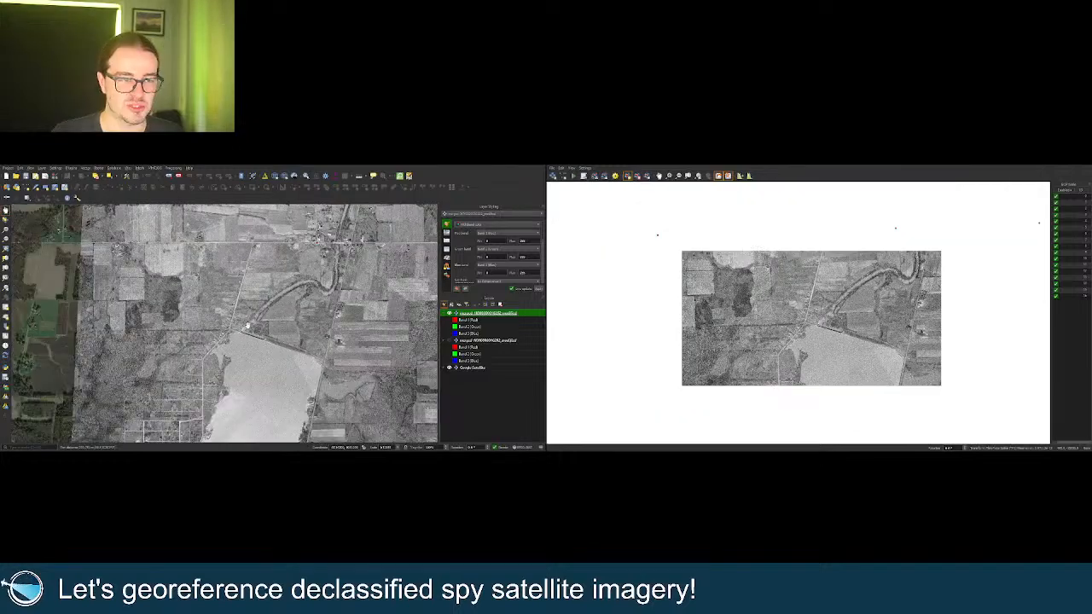
pyautogui.scroll(5, 247, 326)
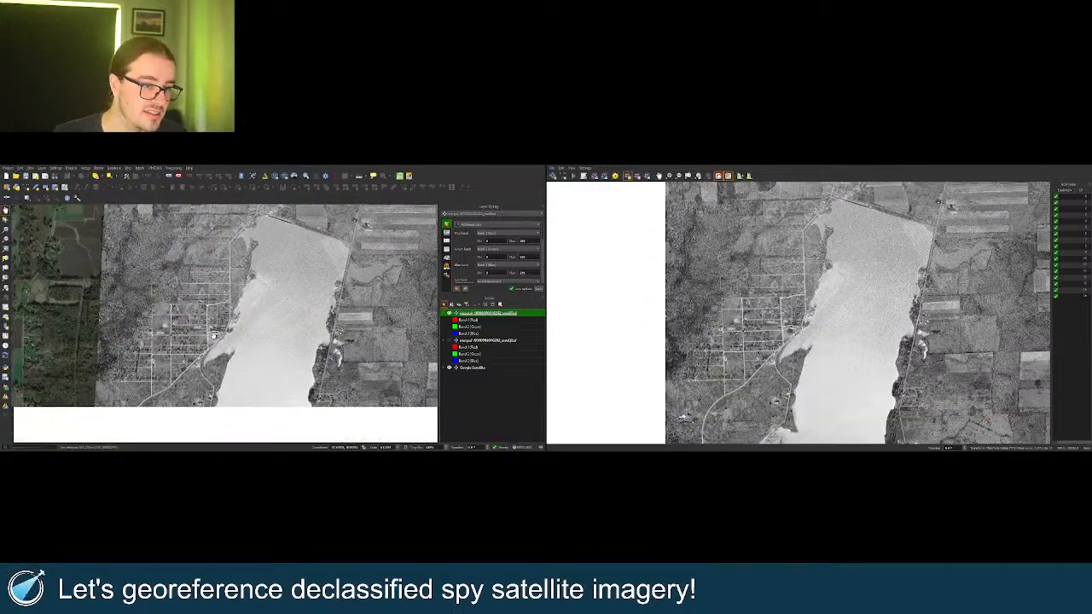
pyautogui.scroll(5, 276, 349)
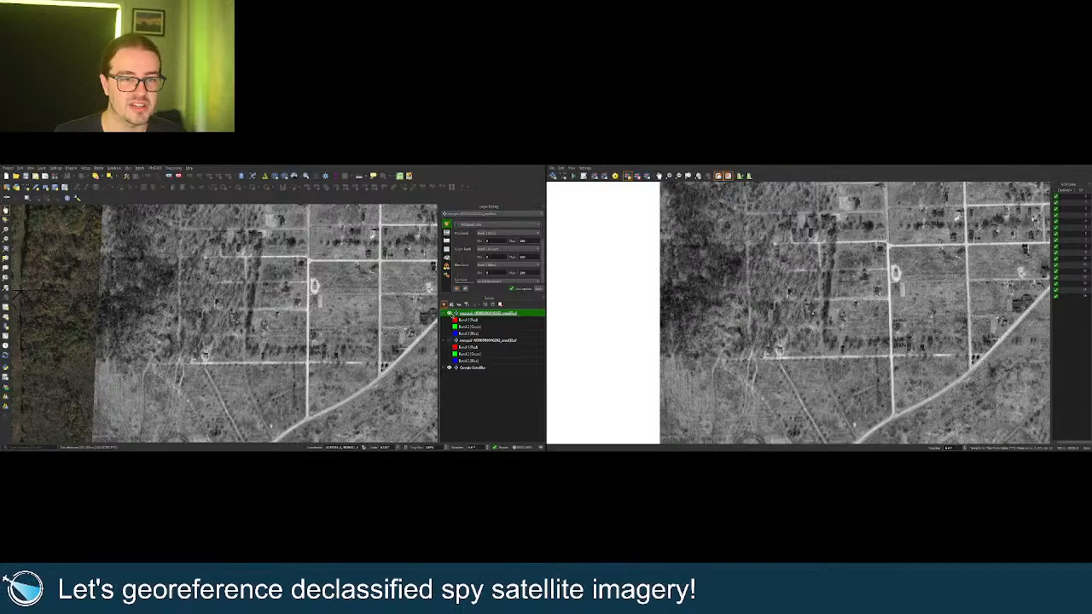
pyautogui.click(449, 313)
pyautogui.click(450, 313)
pyautogui.scroll(-8, 304, 376)
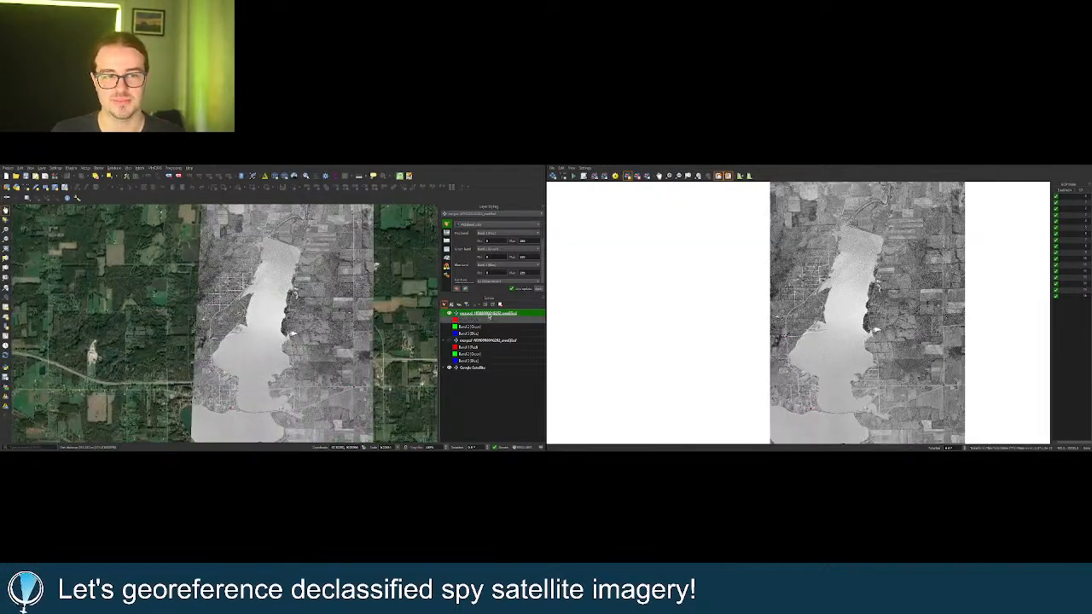
# Zoom to the spy image layer's full extent from its layer context menu.
pyautogui.rightClick(488, 315)
pyautogui.click(480, 320)
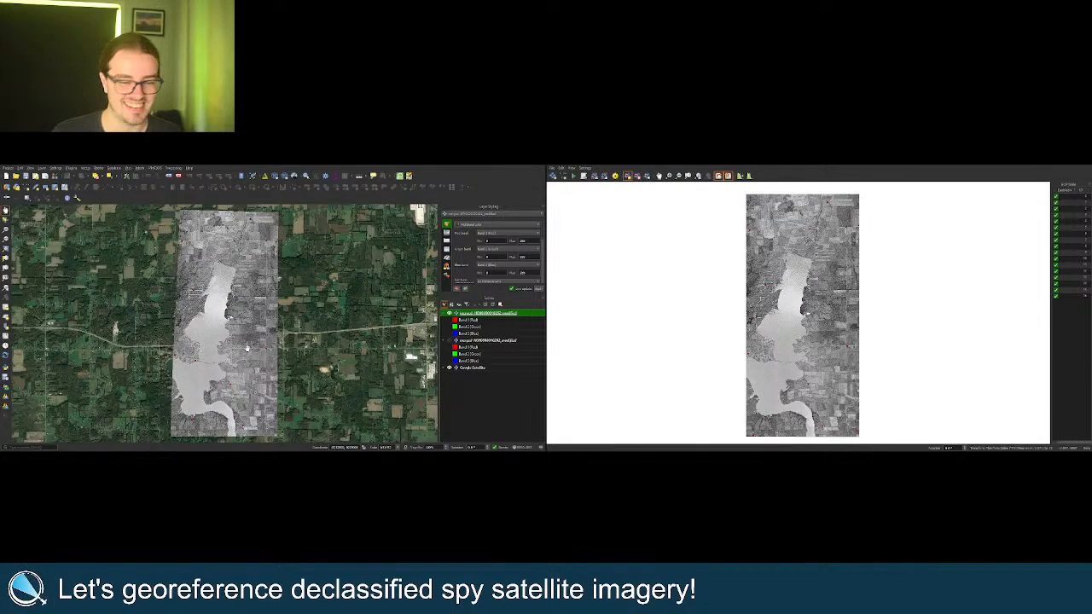
pyautogui.scroll(2, 249, 346)
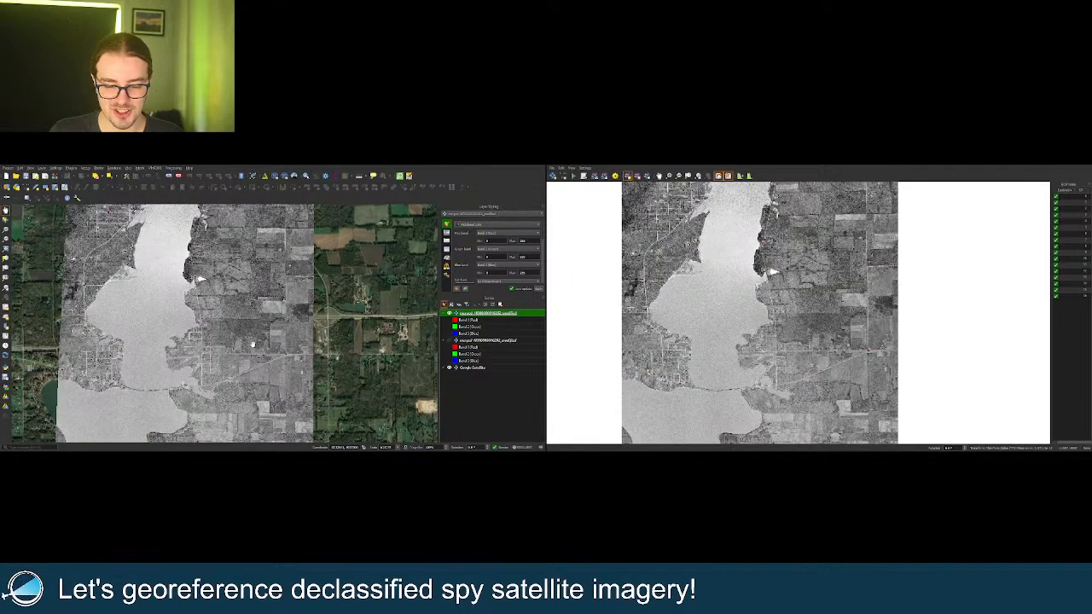
pyautogui.scroll(2, 192, 346)
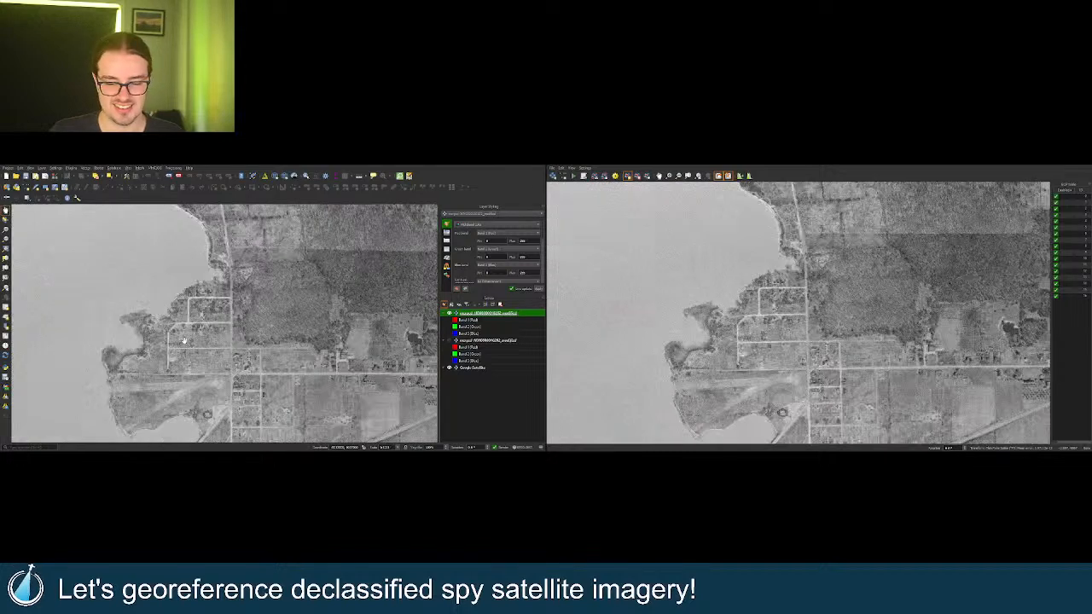
pyautogui.moveTo(218, 334); pyautogui.dragTo(244, 342)
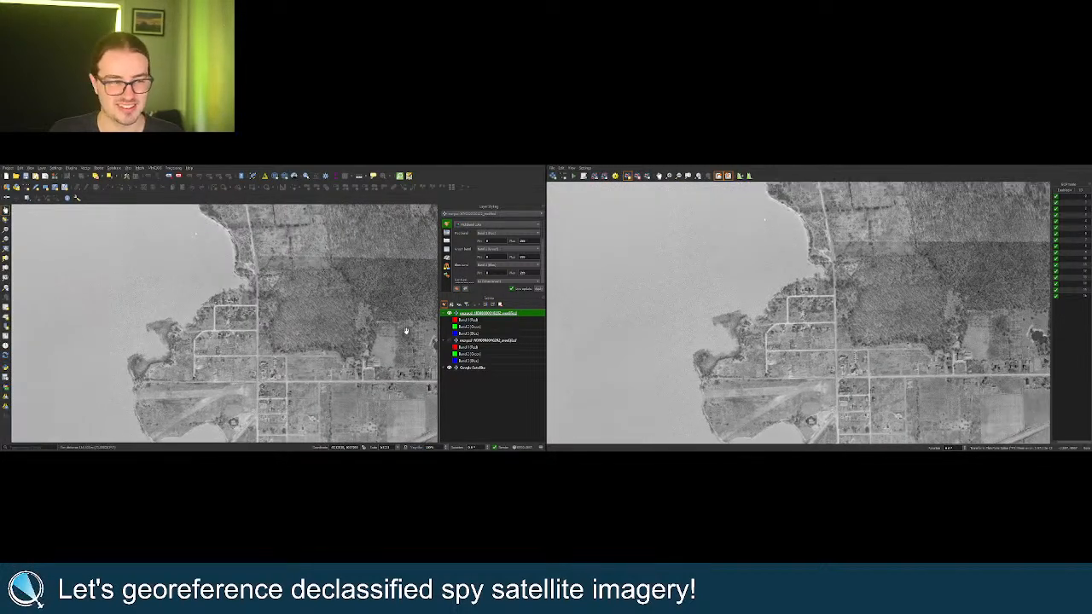
pyautogui.click(449, 314)
pyautogui.click(450, 314)
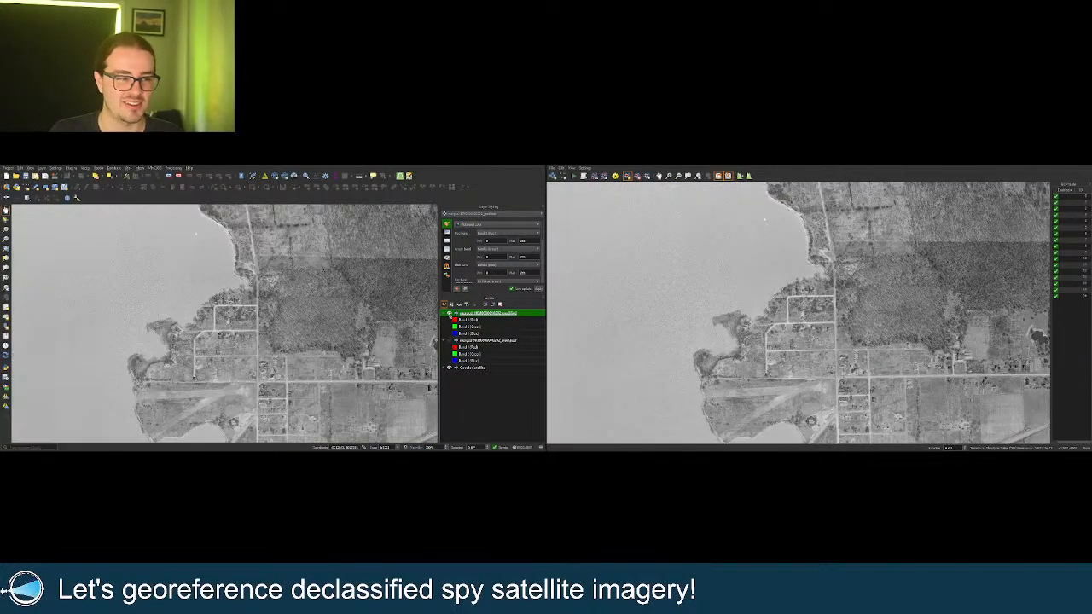
pyautogui.click(449, 314)
pyautogui.click(450, 314)
pyautogui.scroll(-4, 274, 344)
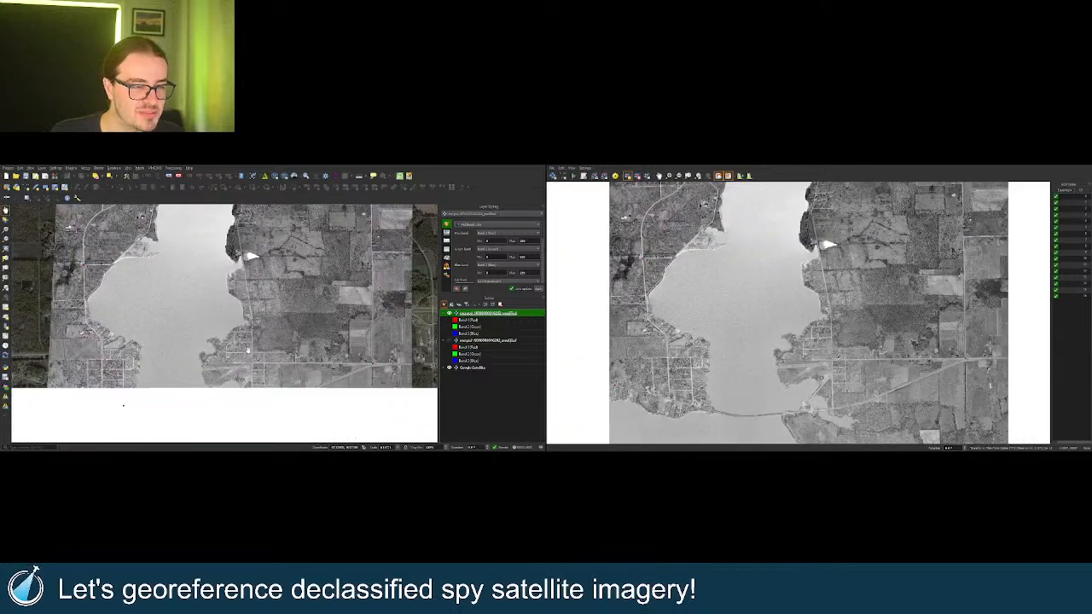
pyautogui.scroll(5, 274, 345)
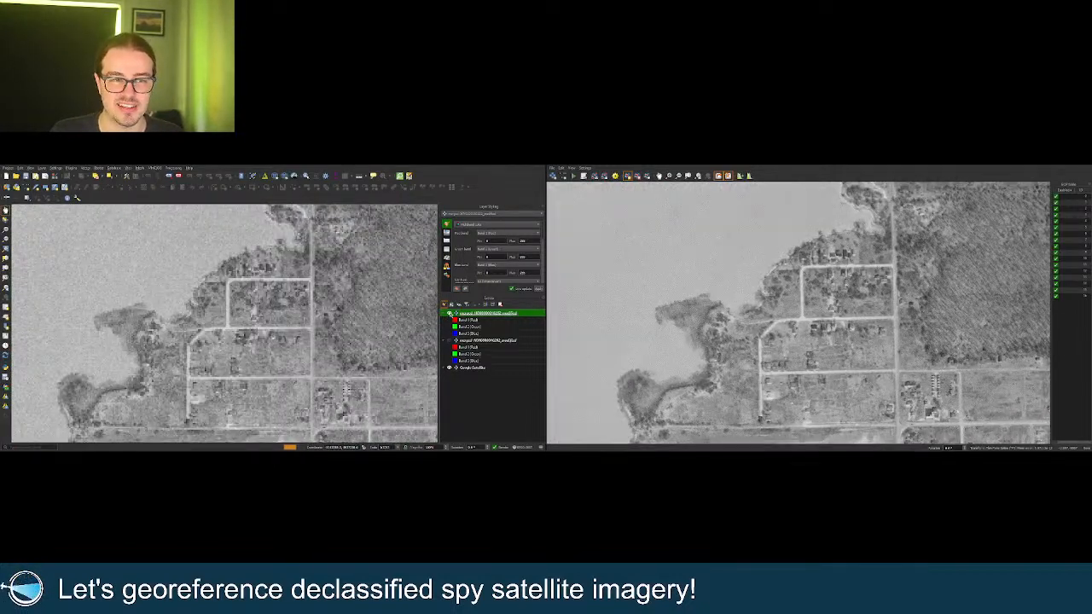
pyautogui.click(449, 313)
pyautogui.click(449, 314)
pyautogui.scroll(-4, 345, 332)
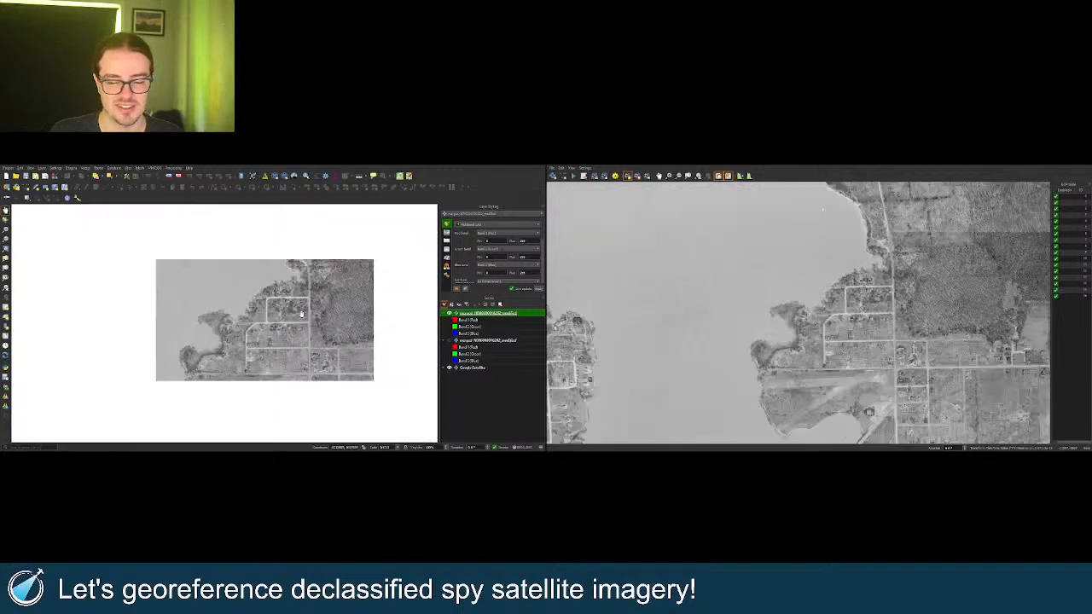
pyautogui.scroll(3, 345, 333)
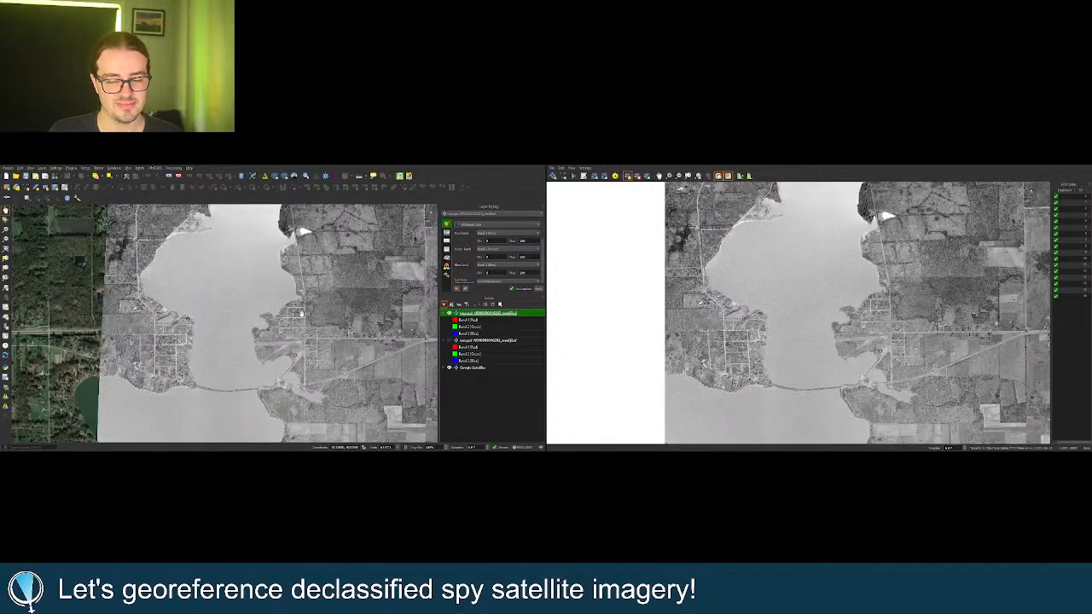
pyautogui.scroll(-1, 301, 314)
pyautogui.rightClick(466, 315)
pyautogui.click(469, 320)
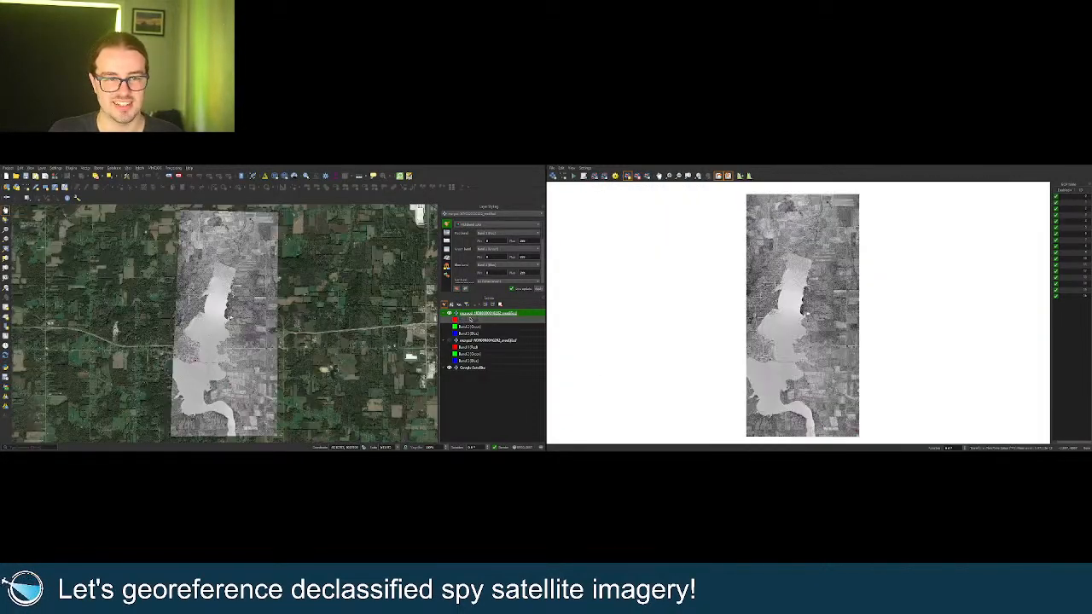
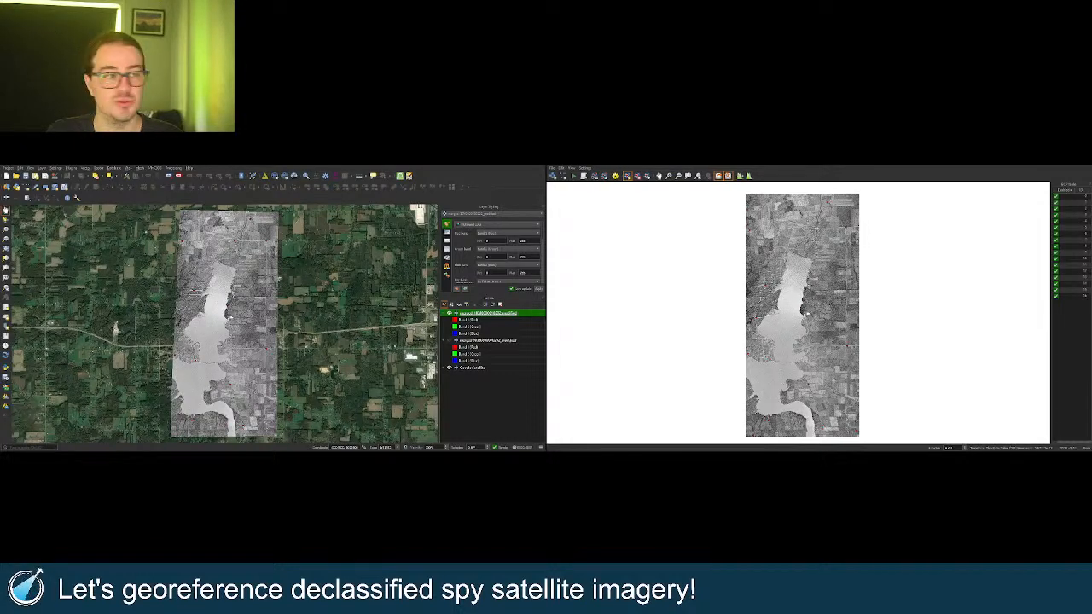
# Zoom in and centre both linked maps on the lake crossing.
pyautogui.scroll(3, 195, 337)
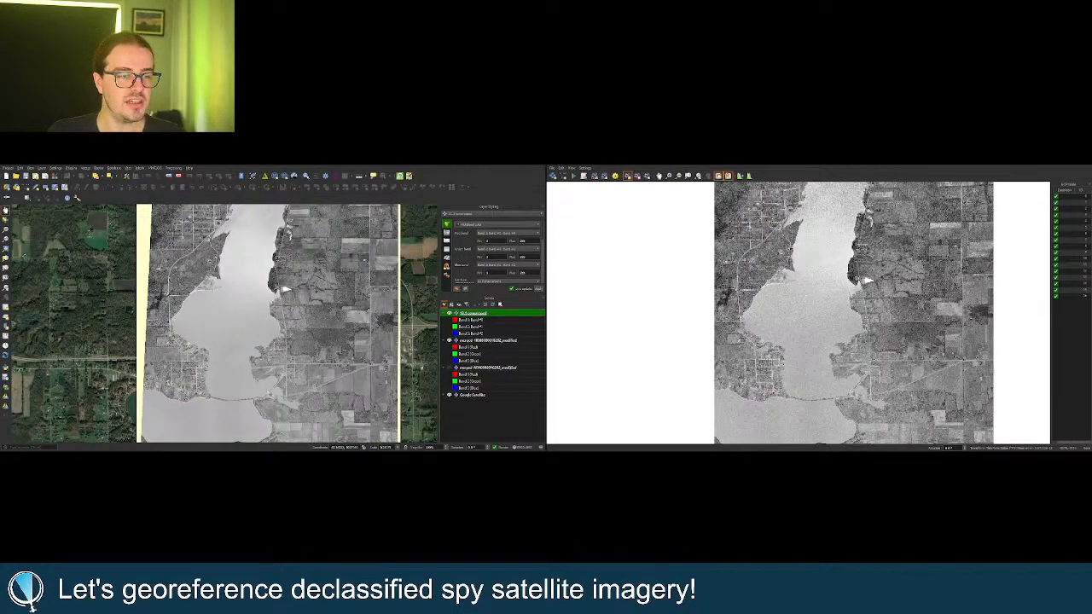
pyautogui.moveTo(265, 404); pyautogui.dragTo(253, 347)
pyautogui.scroll(2, 276, 335)
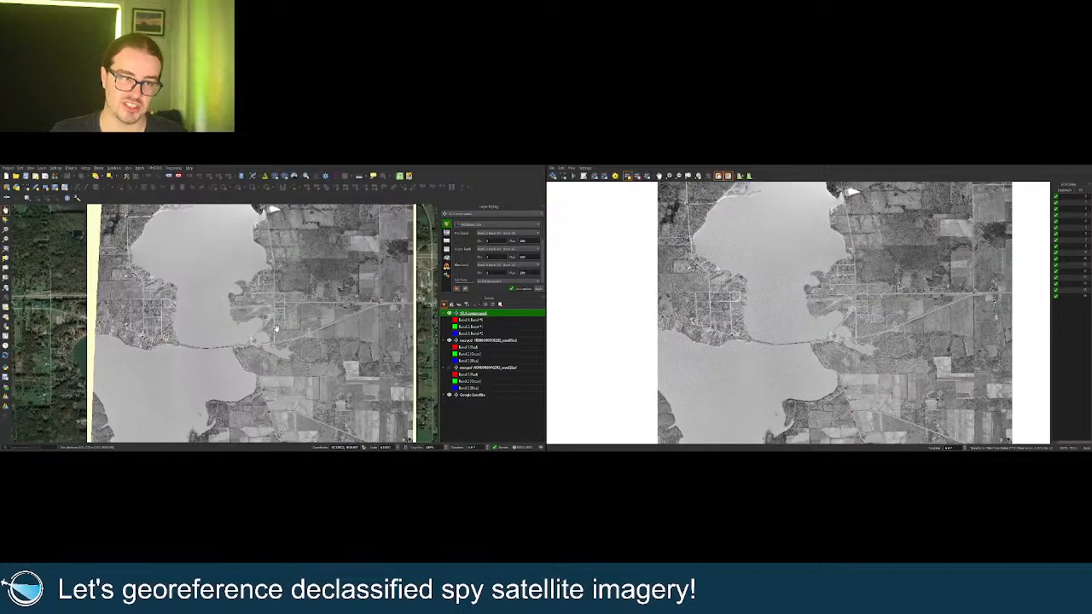
pyautogui.scroll(2, 277, 322)
pyautogui.moveTo(295, 303); pyautogui.dragTo(291, 307)
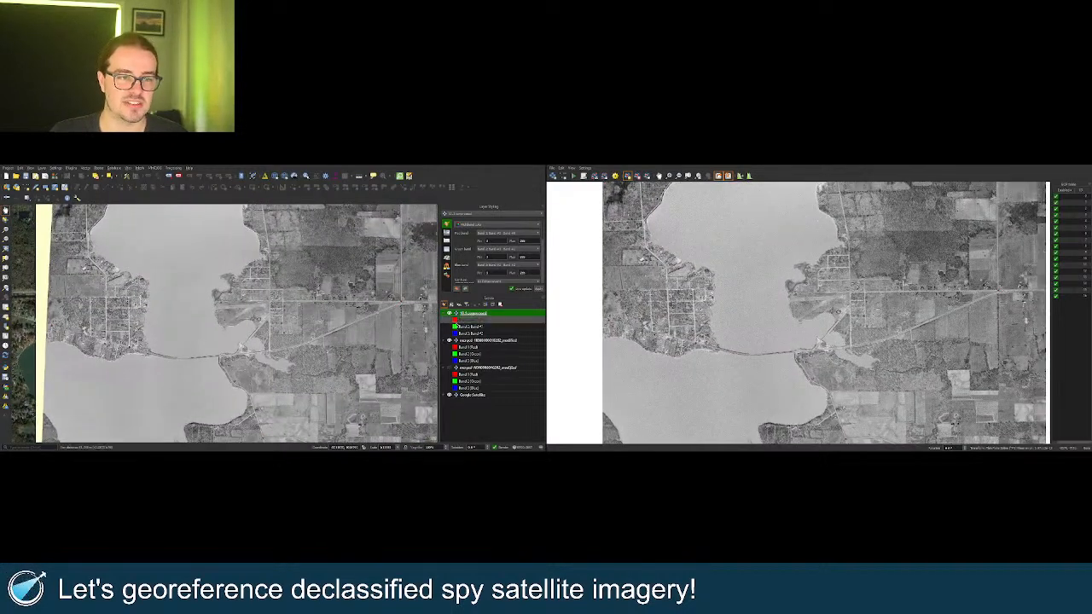
# Toggle the historic image layers on and off to compare them with the satellite imagery.
pyautogui.click(449, 313)
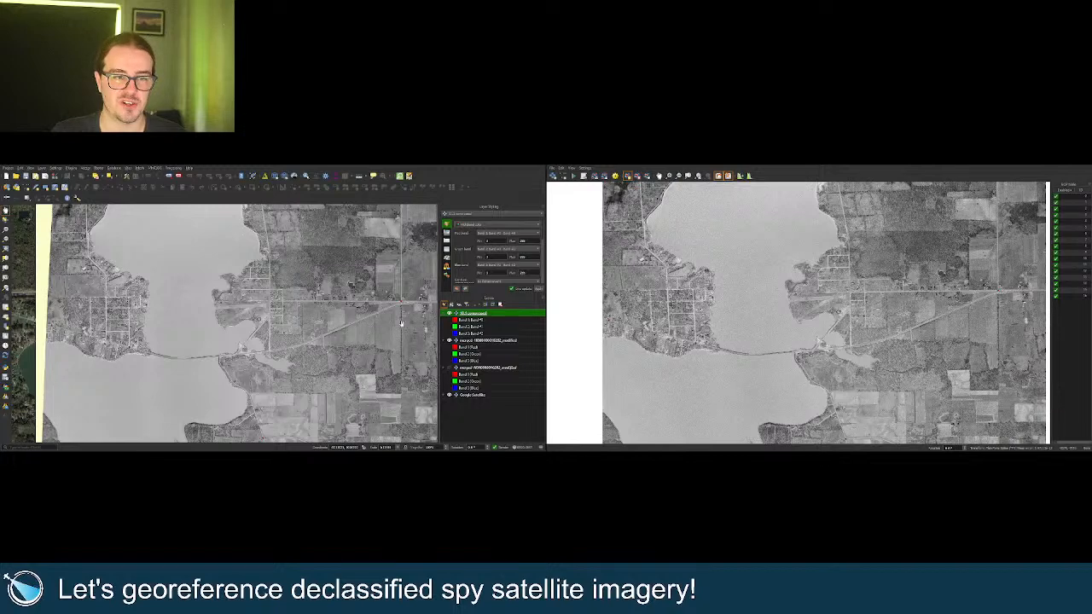
pyautogui.scroll(2, 276, 358)
pyautogui.scroll(-1, 226, 313)
pyautogui.scroll(2, 227, 313)
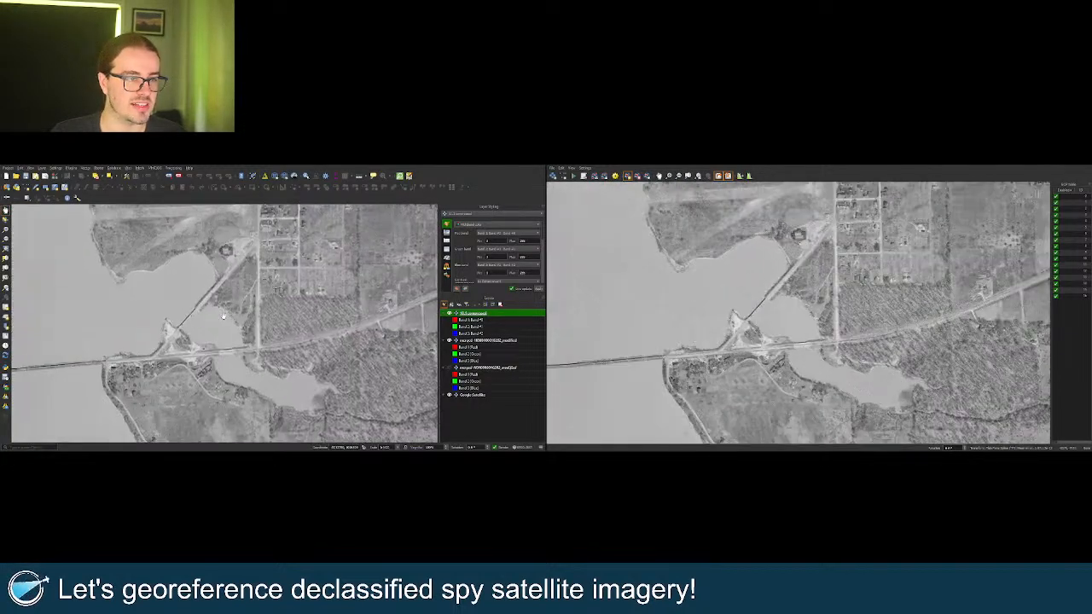
pyautogui.click(449, 341)
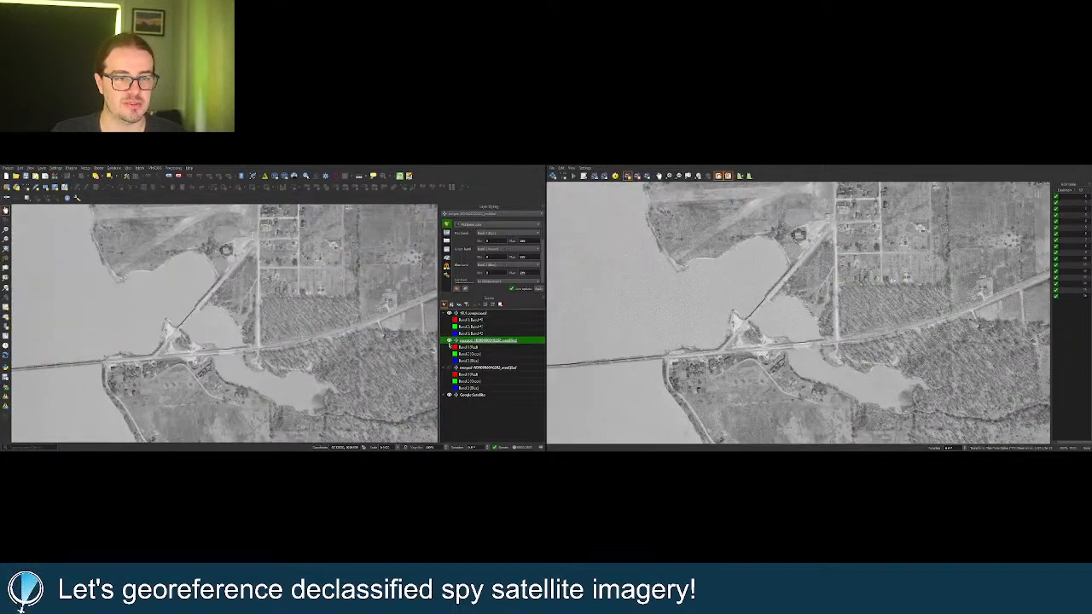
pyautogui.click(450, 315)
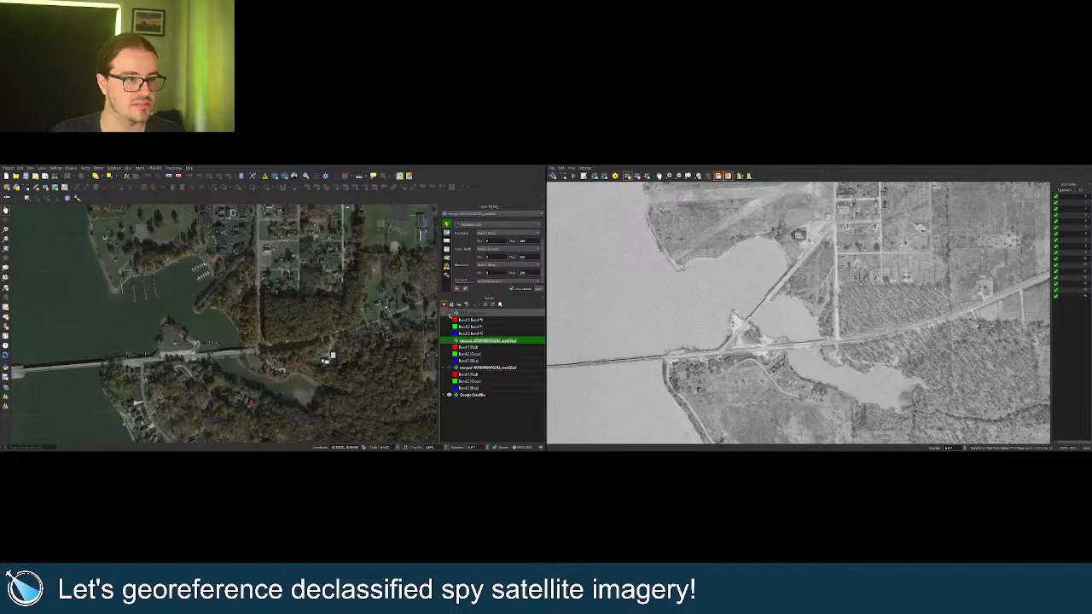
pyautogui.click(449, 315)
pyautogui.click(450, 315)
pyautogui.scroll(2, 200, 322)
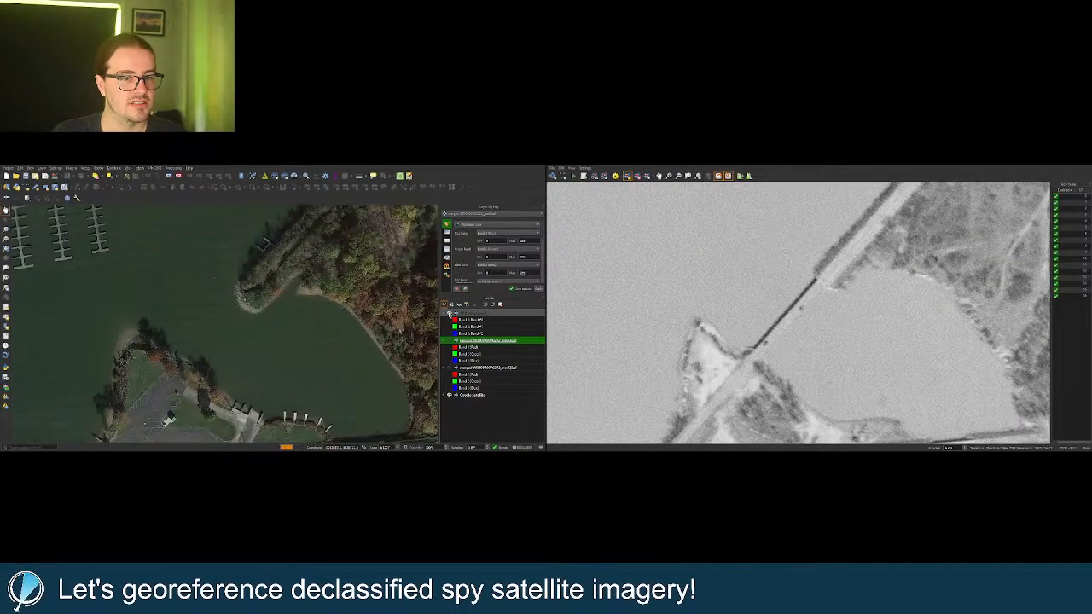
pyautogui.click(449, 315)
pyautogui.click(450, 315)
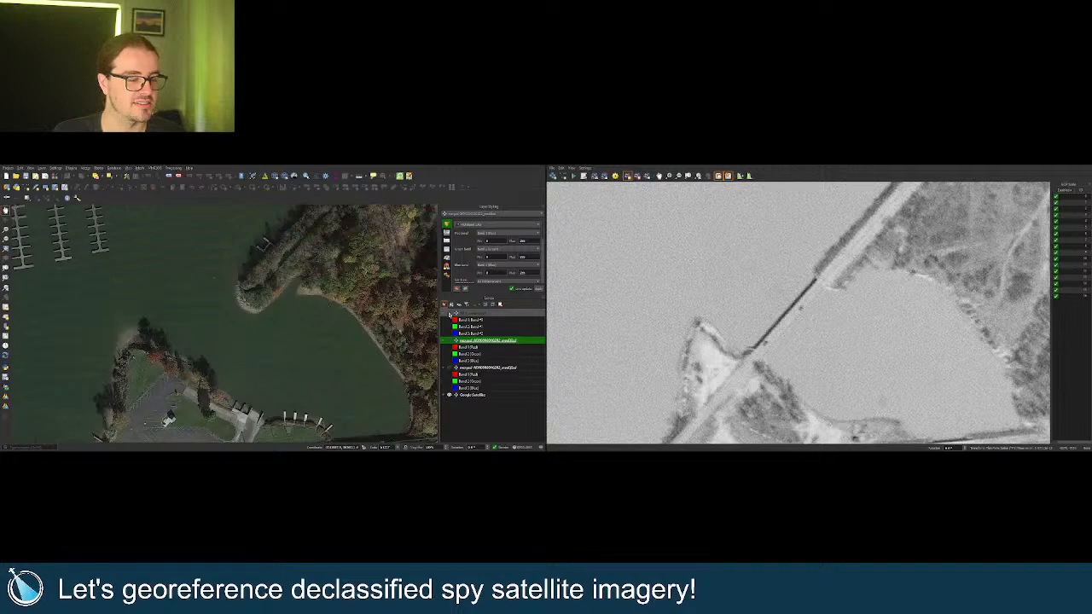
pyautogui.click(450, 314)
# Zoom back out and return to the top image layer's full extent.
pyautogui.scroll(-2, 262, 337)
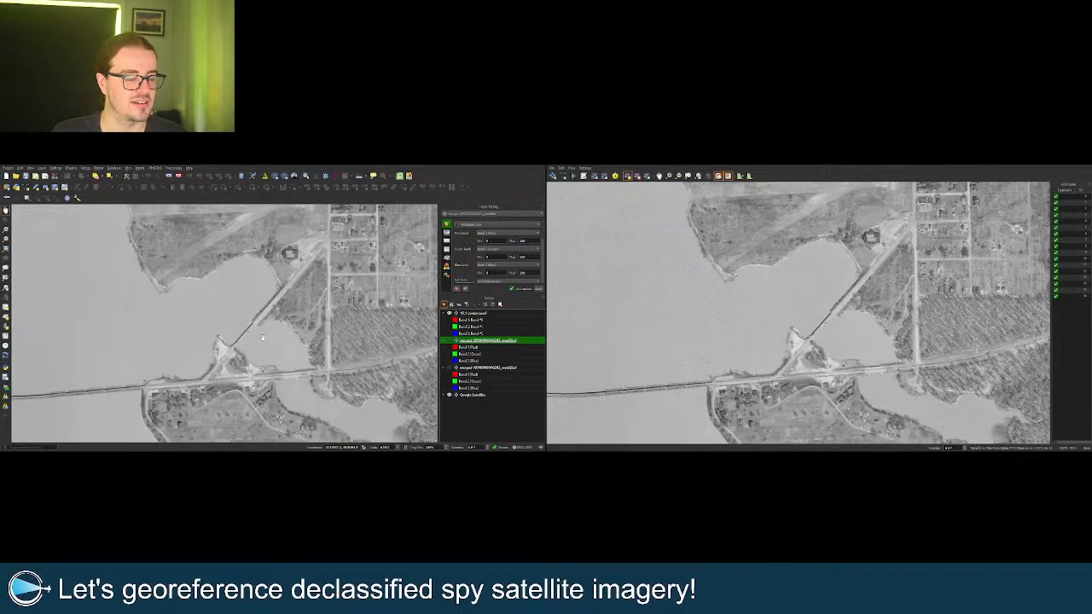
pyautogui.scroll(-1, 266, 334)
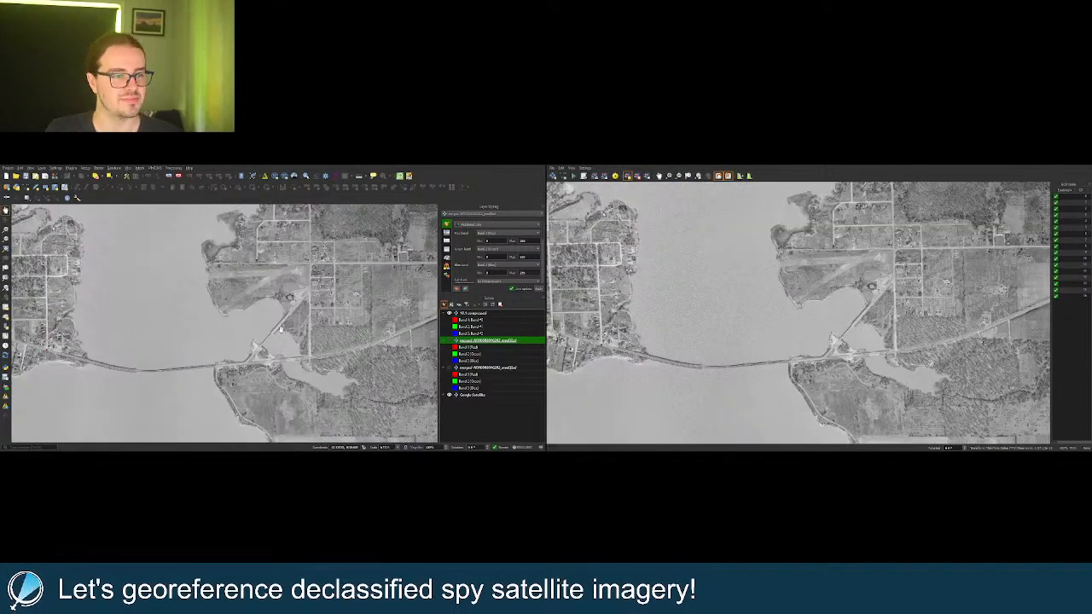
pyautogui.scroll(-2, 274, 321)
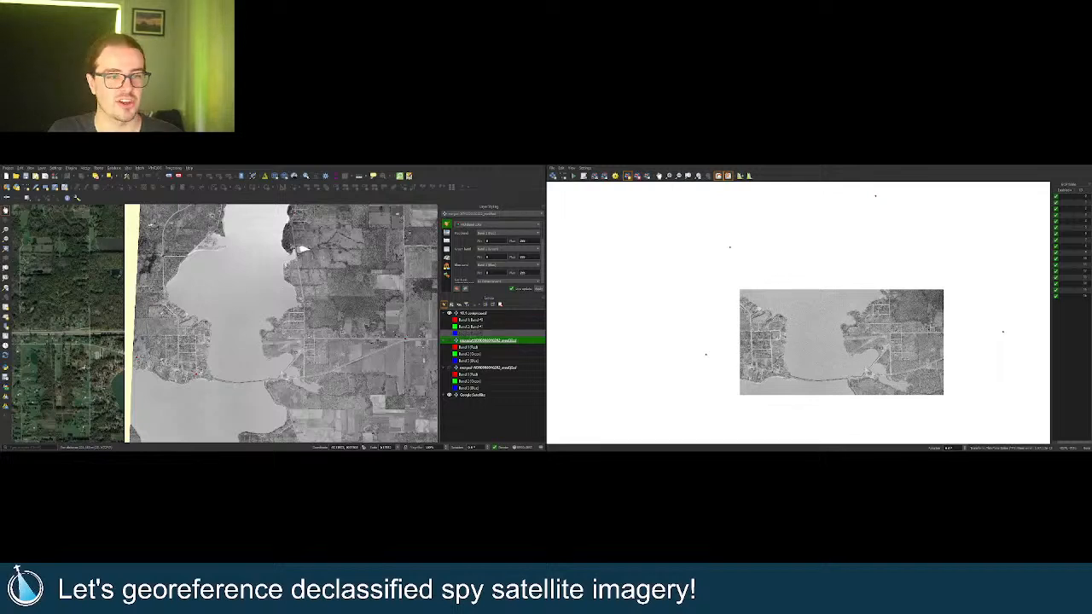
pyautogui.rightClick(475, 314)
pyautogui.click(481, 318)
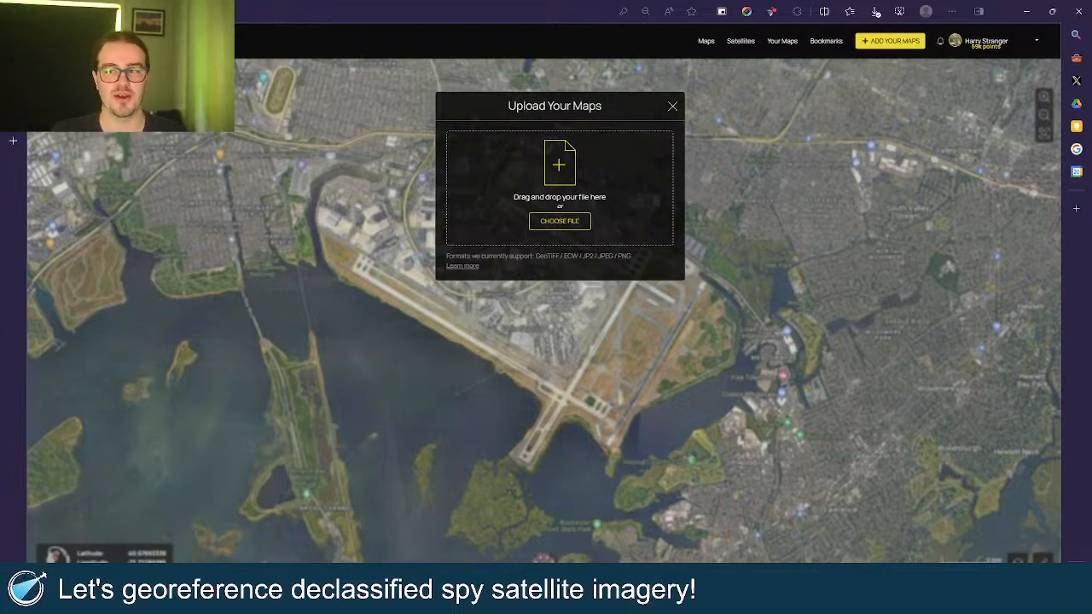
# Add 'Lake Milton 10.1 compressed - Copy.ecw' to the Upload Your Maps drop zone.
pyautogui.moveTo(753, 297); pyautogui.dragTo(495, 180)
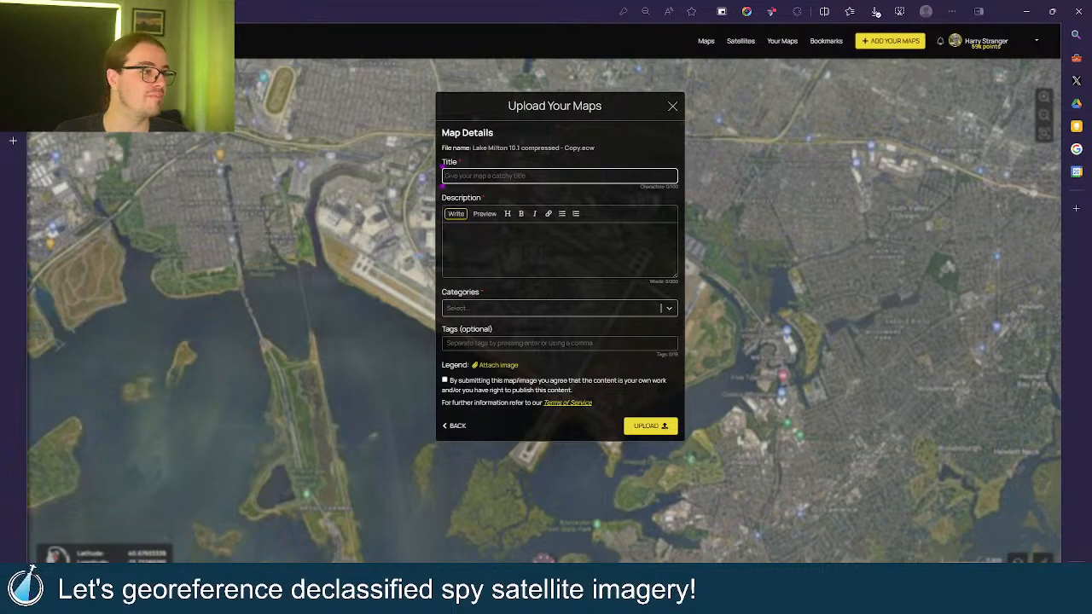
# Copy the 1950-04-27 acquisition date from EarthExplorer into the map's Title field.
pyautogui.moveTo(13, 102)
pyautogui.click(60, 96)
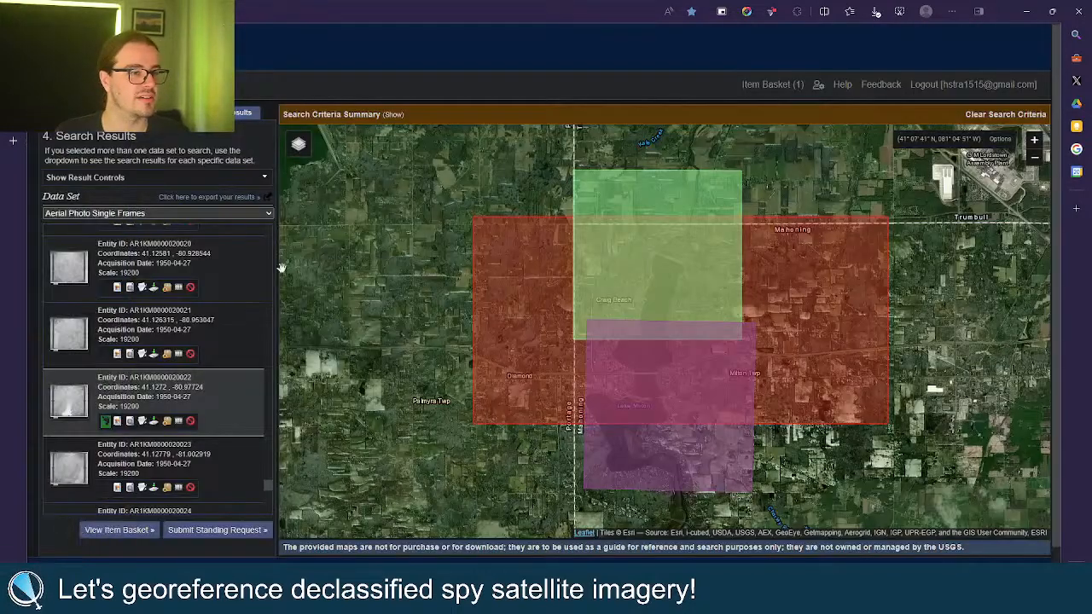
pyautogui.moveTo(194, 398); pyautogui.dragTo(155, 396)
pyautogui.hotkey('ctrl', 'c')
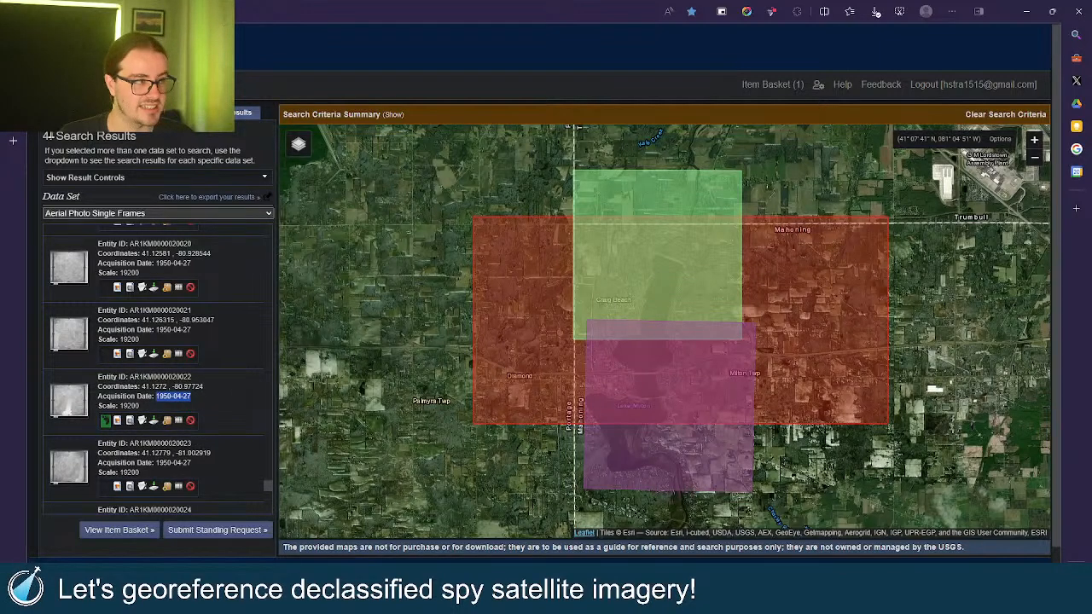
pyautogui.click(16, 117)
pyautogui.hotkey('ctrl', 'v')
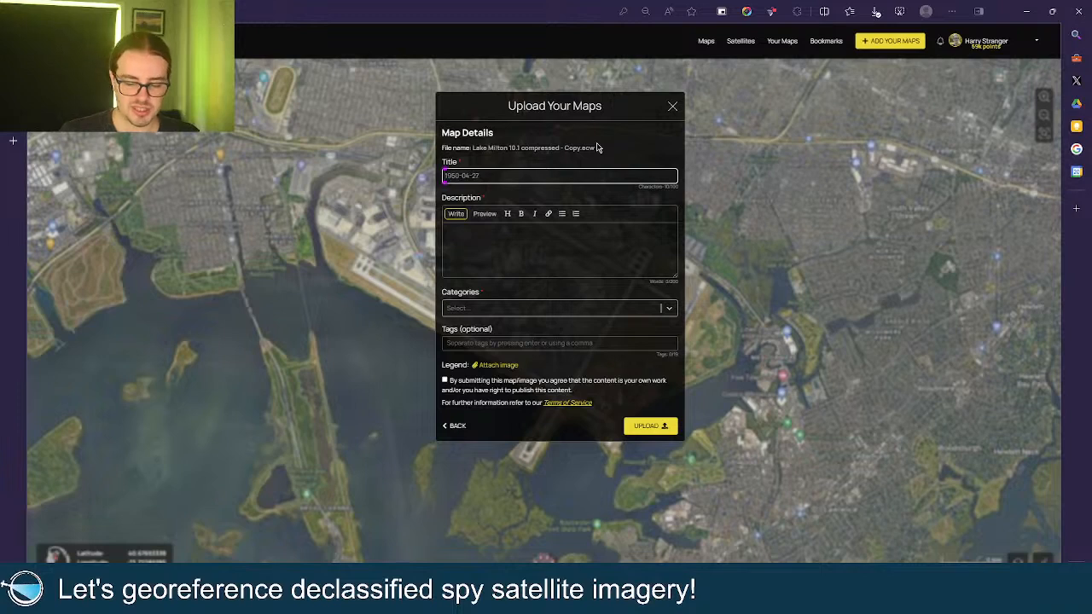
# Complete the title as 'Lake Milton, Ohio - 1950-04-27' and move to the Description box.
pyautogui.write('Lake Milton ')
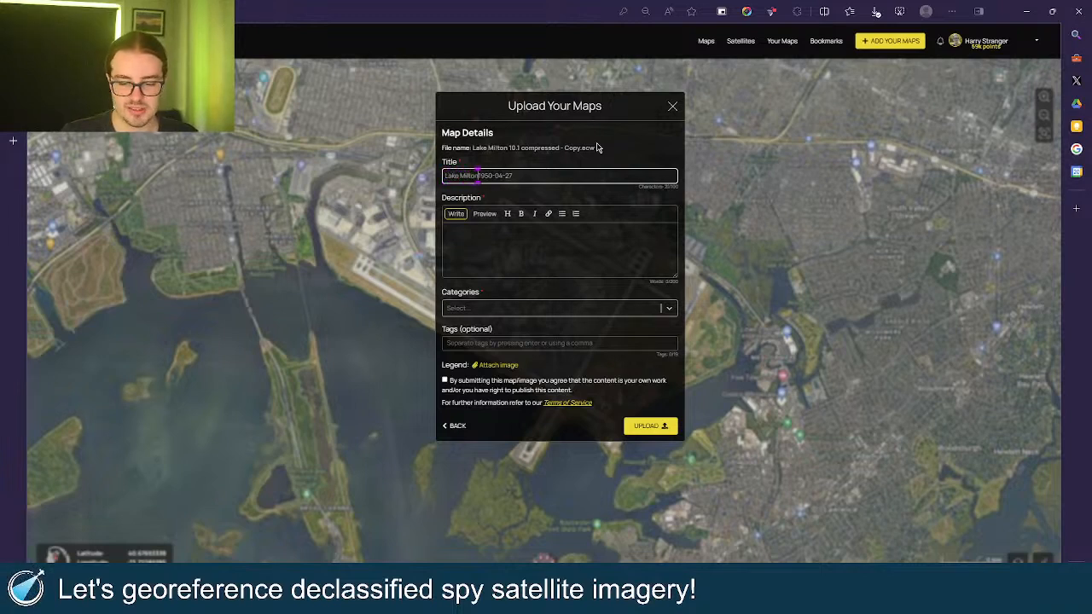
pyautogui.write(', Ohio')
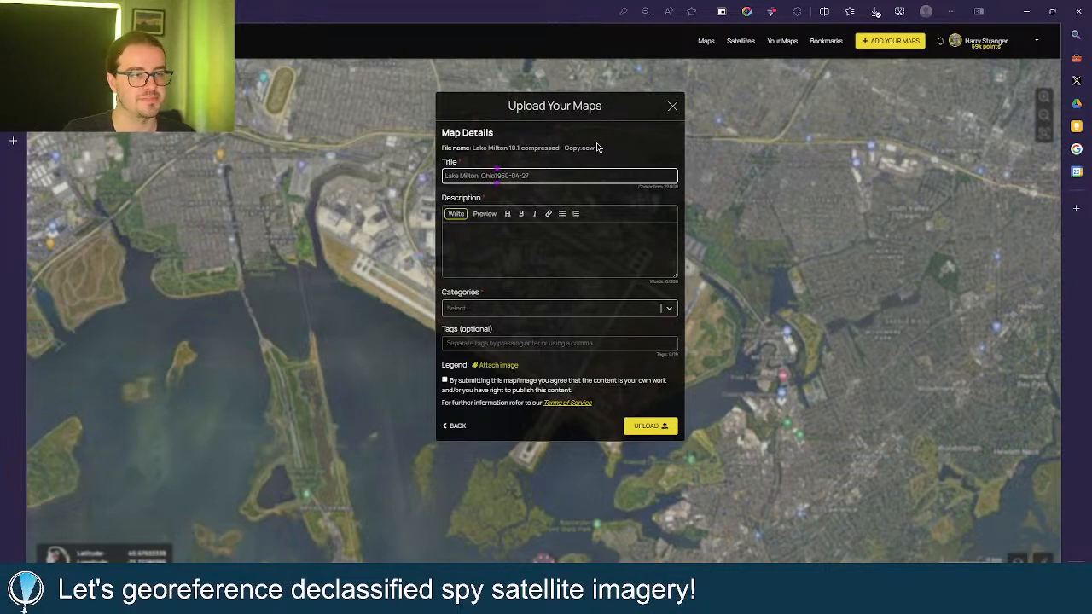
pyautogui.write('-')
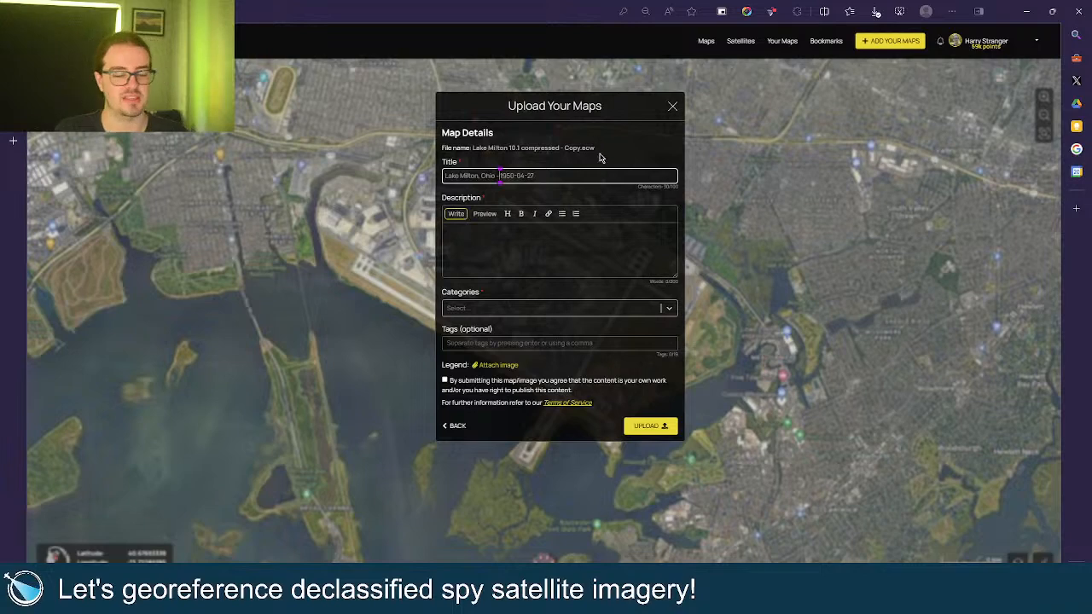
pyautogui.click(525, 260)
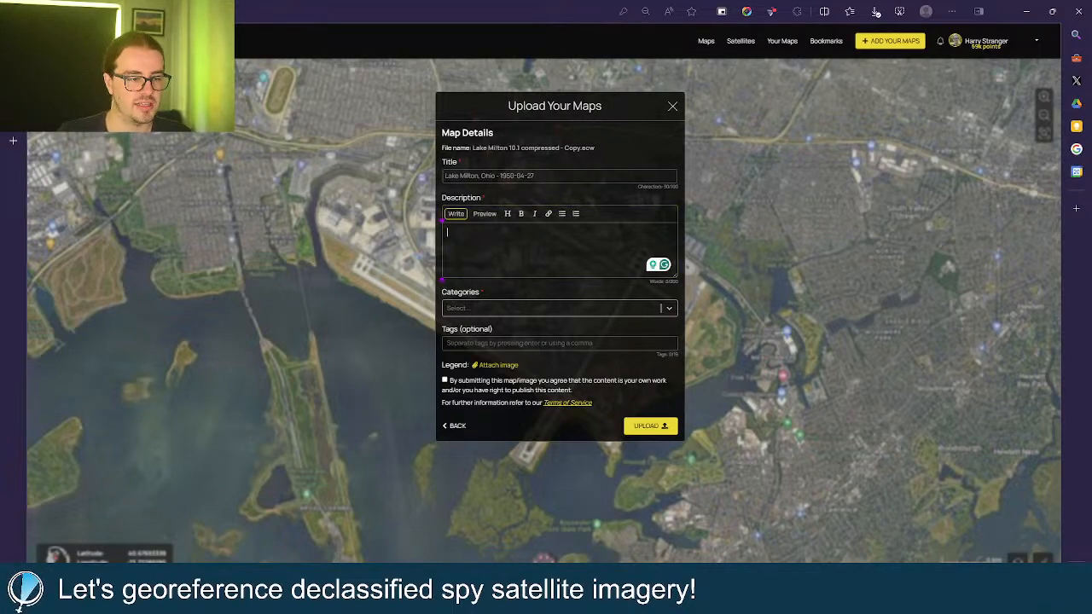
# Bring up the QGIS project and zoom the spy image to pixel level.
pyautogui.moveTo(499, 597)
pyautogui.click(554, 536)
pyautogui.scroll(1, 537, 356)
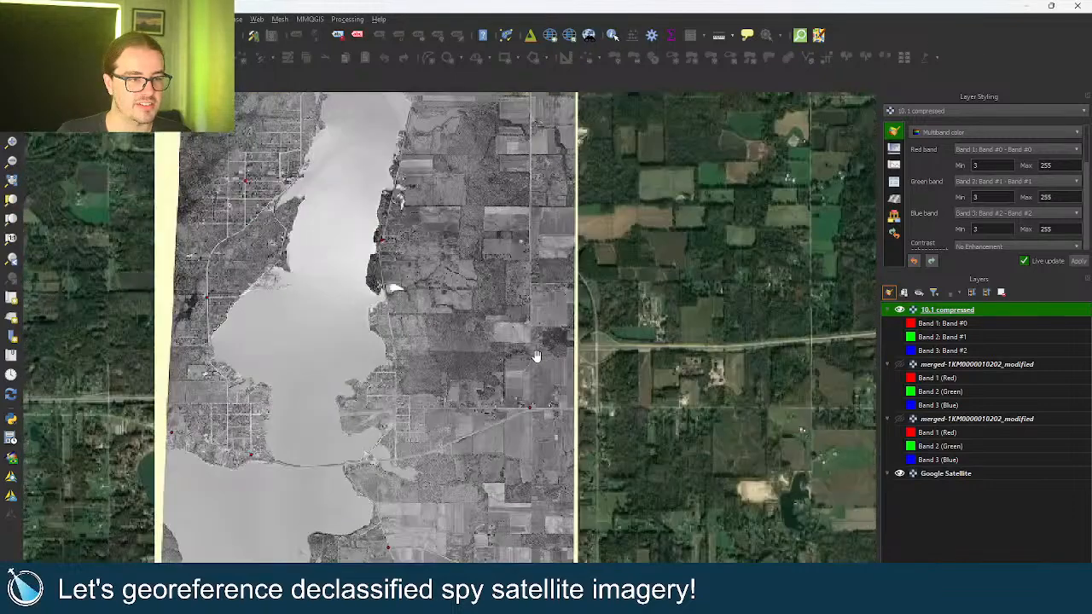
pyautogui.scroll(4, 536, 356)
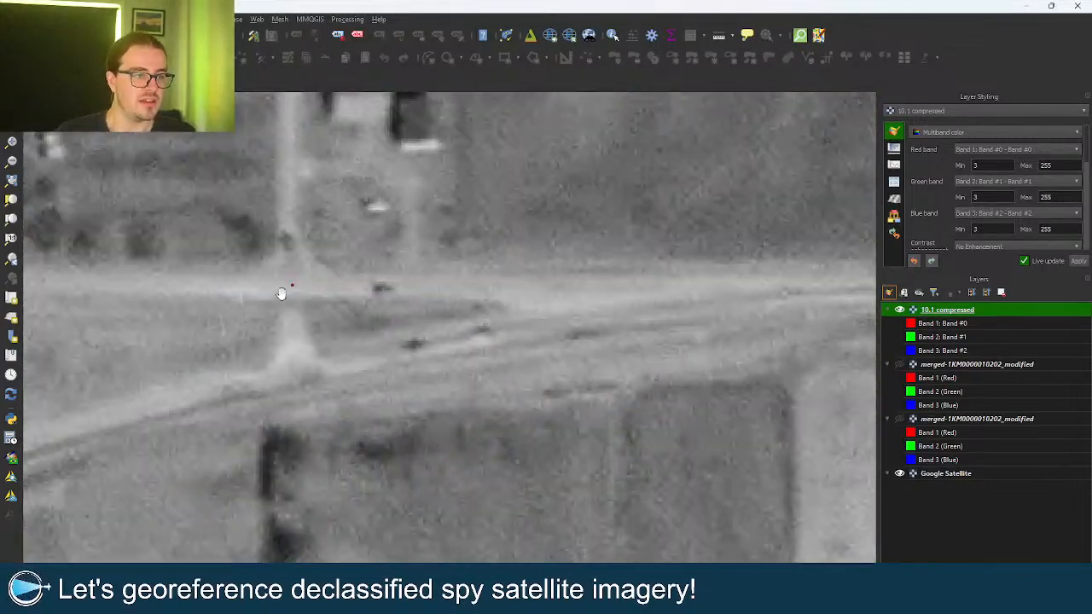
pyautogui.scroll(2, 281, 276)
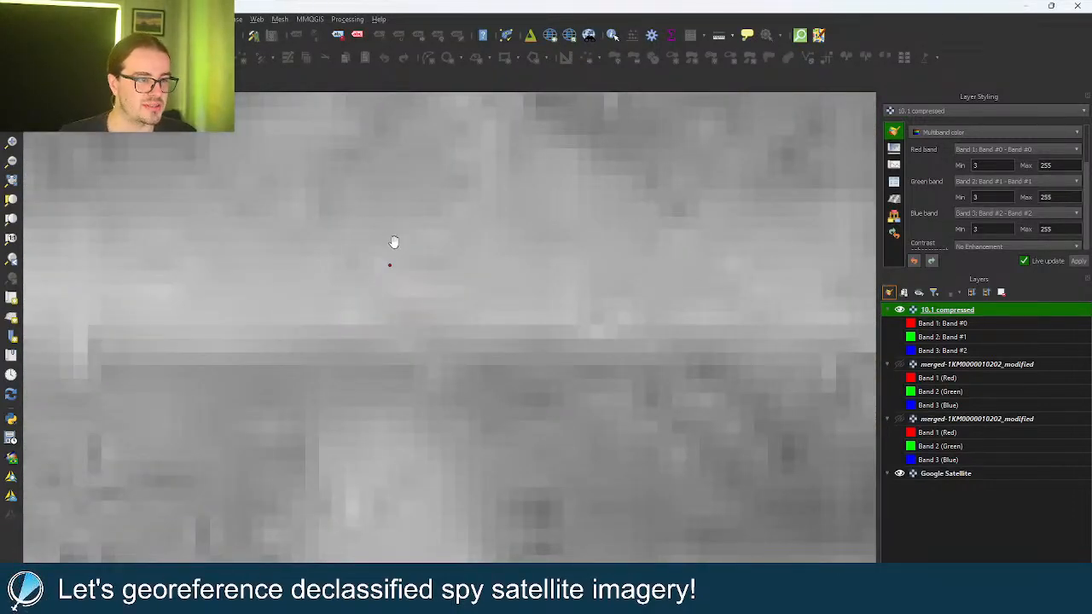
pyautogui.scroll(1, 393, 242)
# Measure one pixel in centimetres (about 53 cm), then close the tool and minimise QGIS.
pyautogui.click(718, 35)
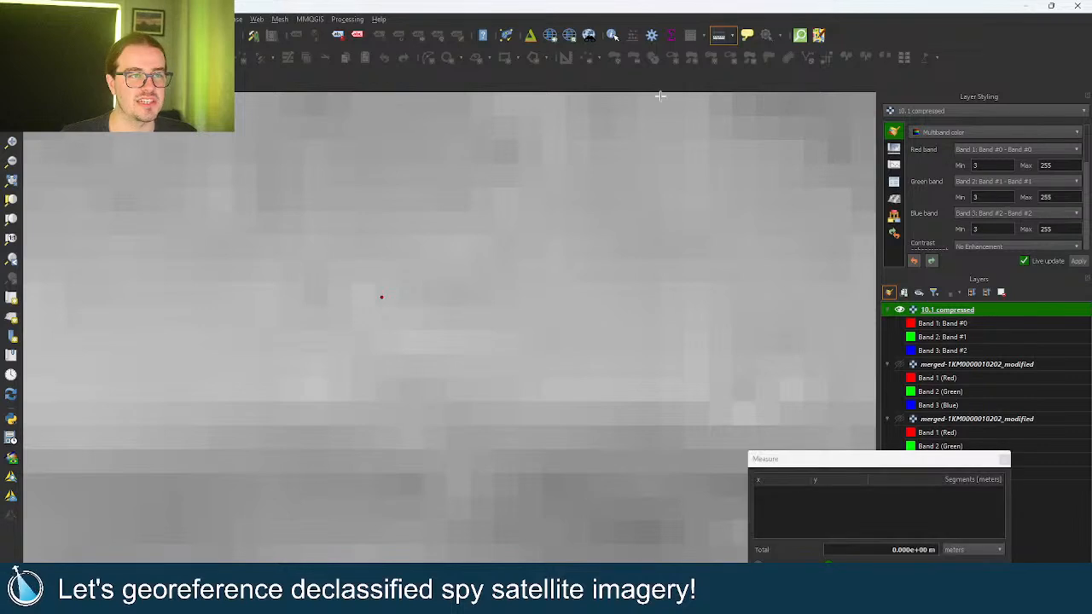
pyautogui.click(977, 551)
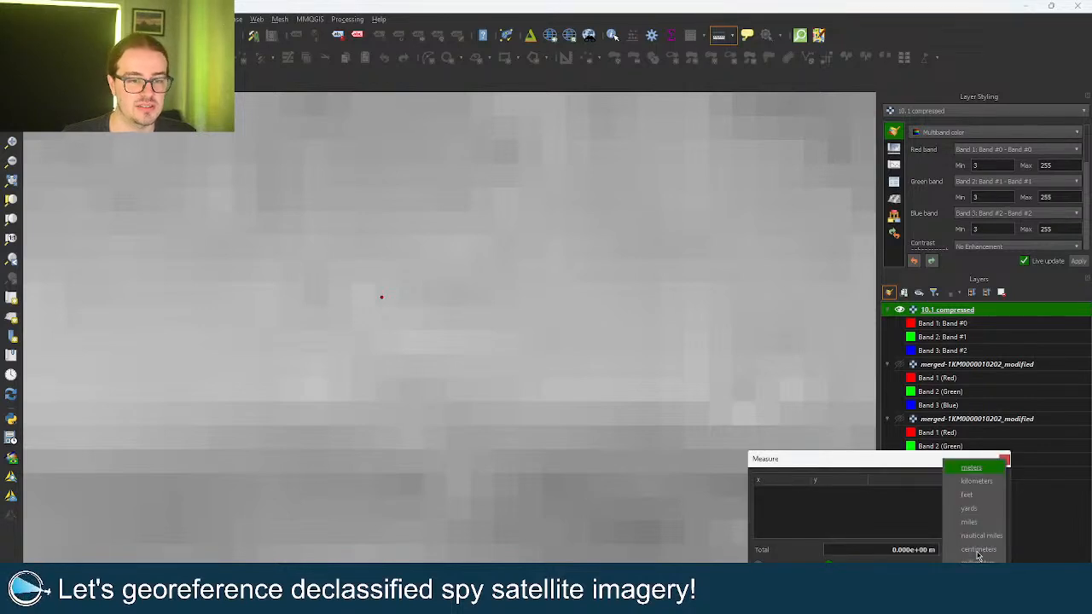
pyautogui.click(978, 549)
pyautogui.scroll(1, 439, 321)
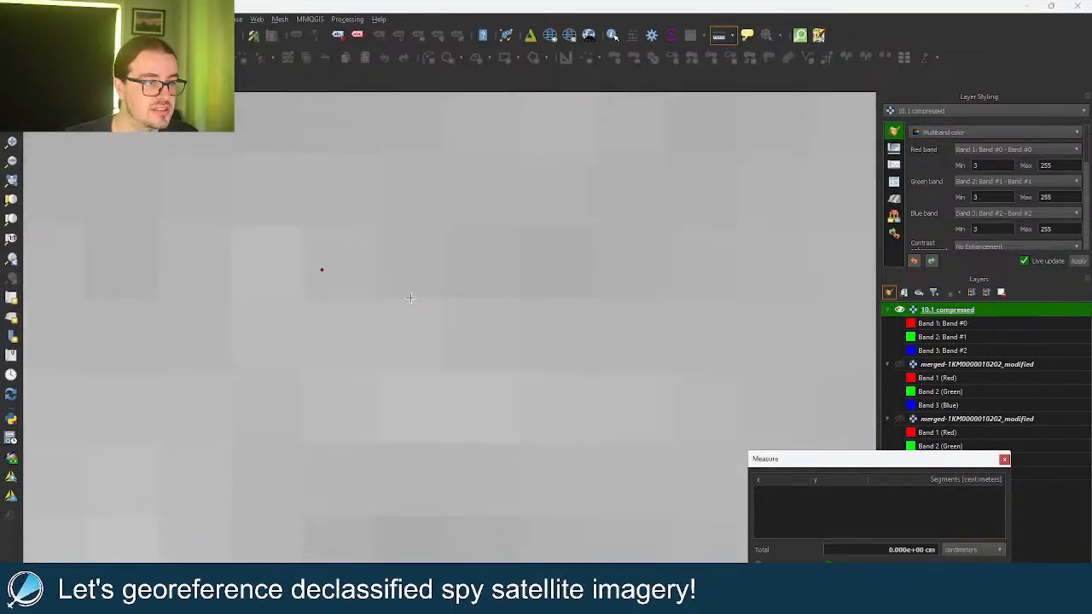
pyautogui.click(410, 297)
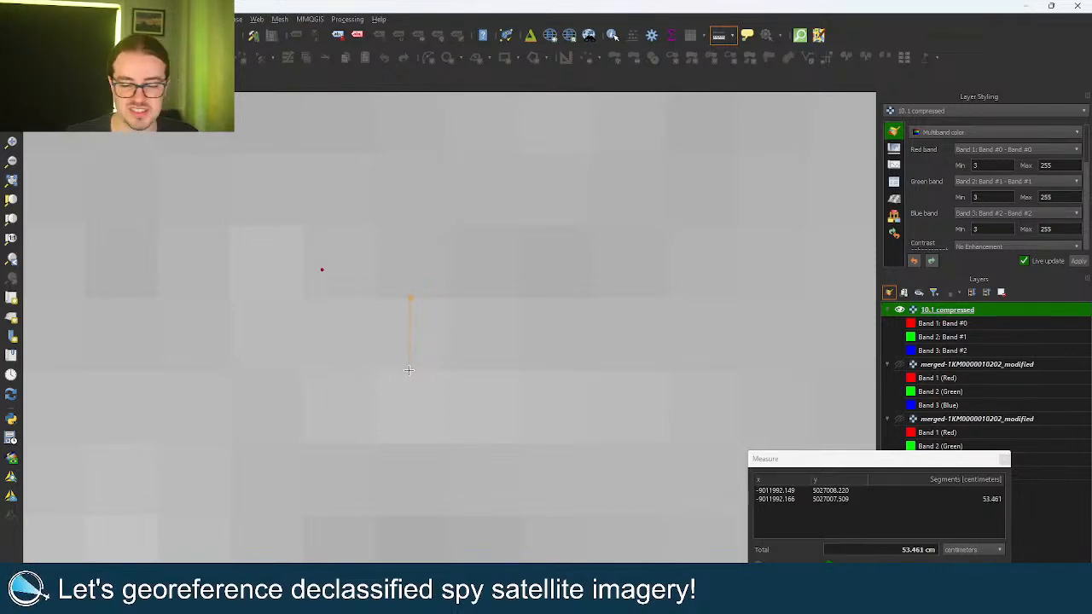
pyautogui.click(1004, 459)
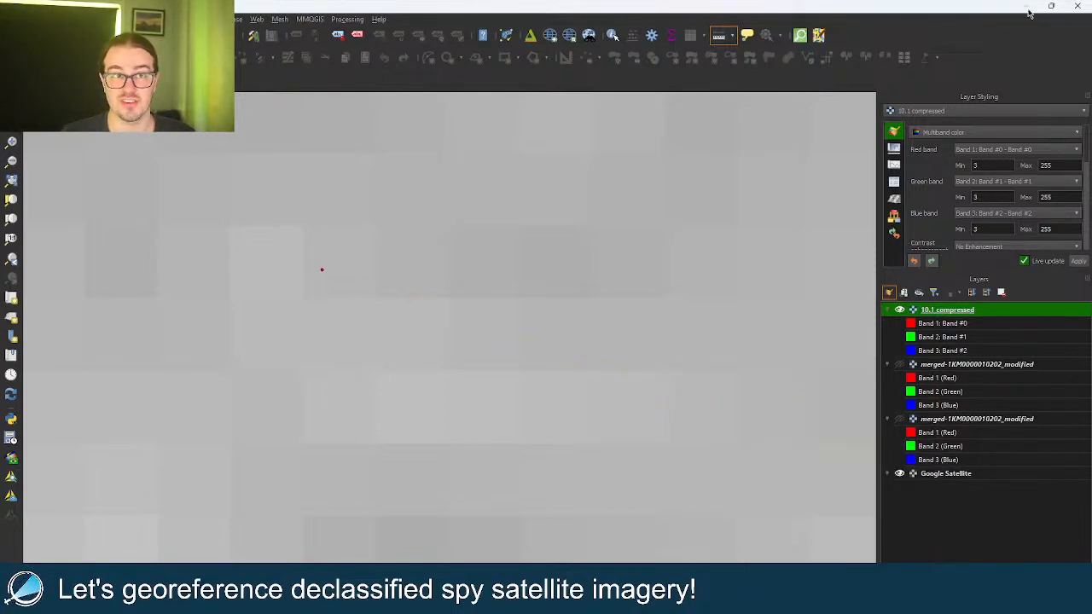
pyautogui.click(1029, 12)
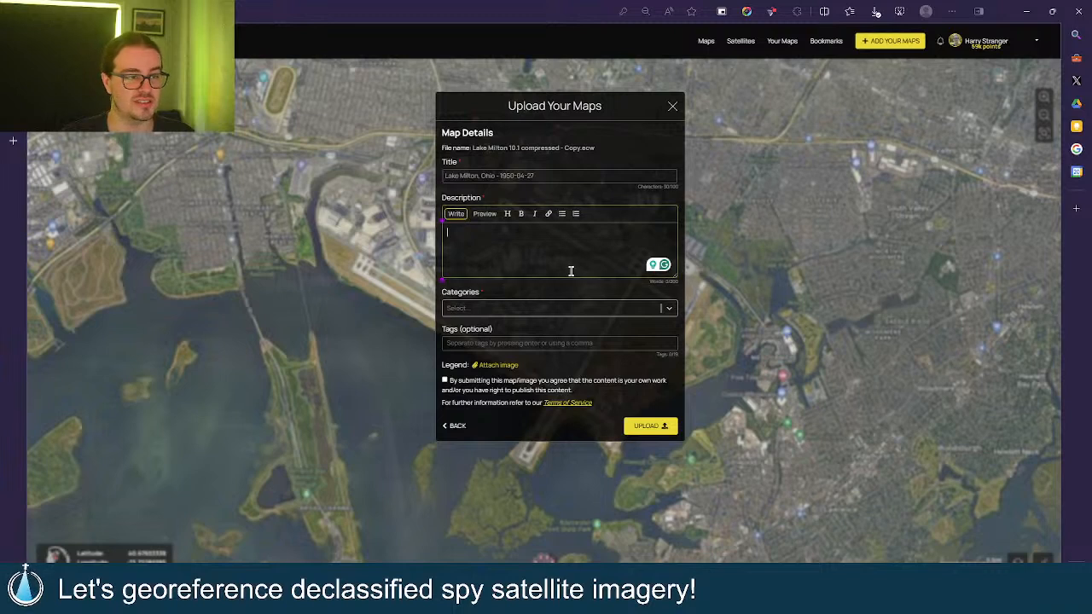
# Write the description 'This is 53cm/pixel aerial imagery of Lake Milton in Ohio from April 1950.'.
pyautogui.write('Th')
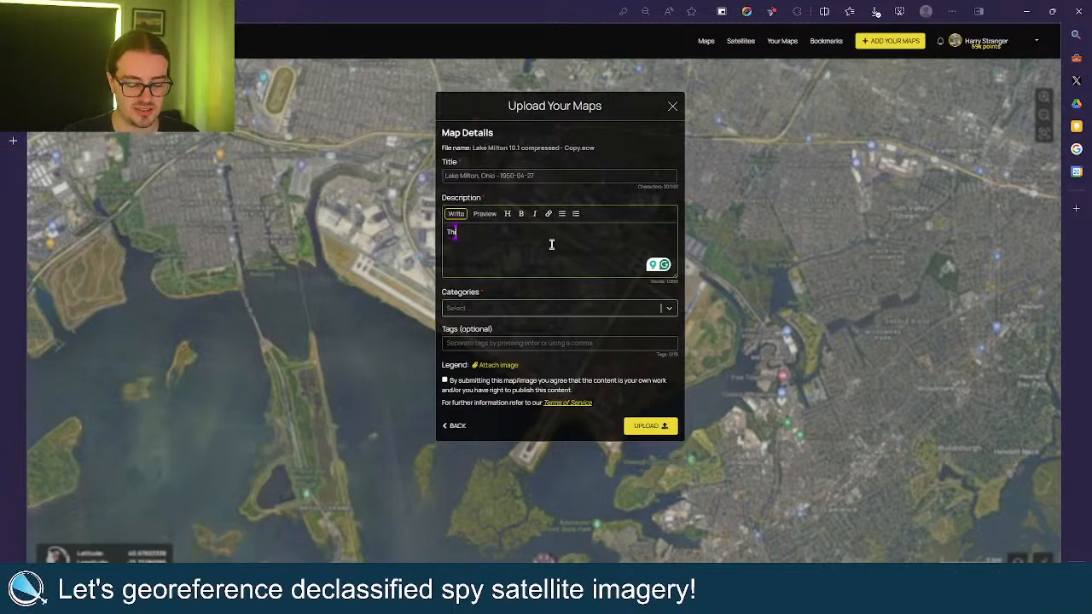
pyautogui.write('is scan')
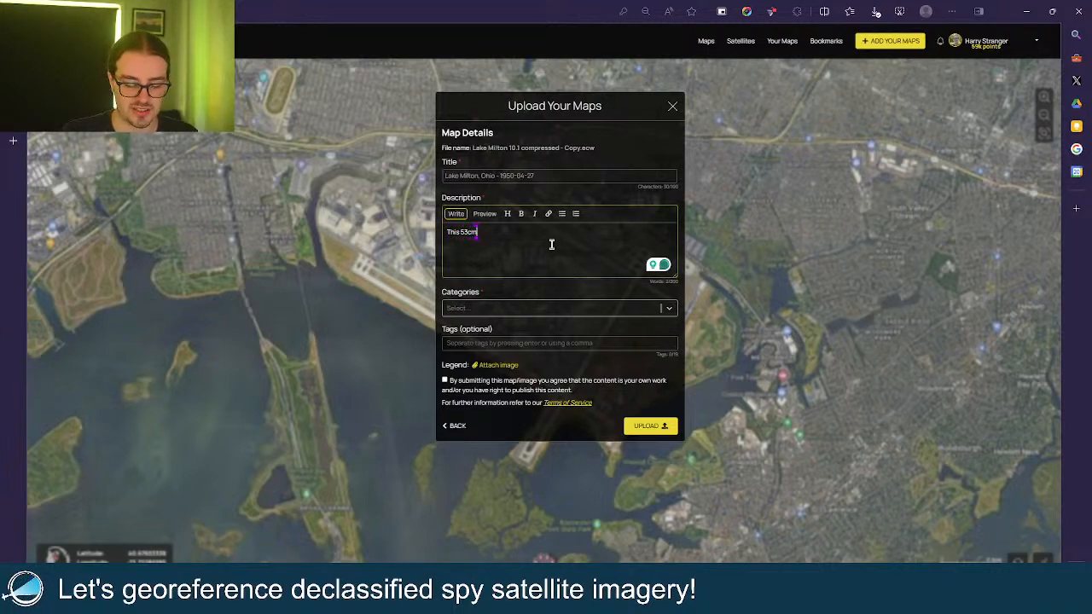
pyautogui.write('/pixel')
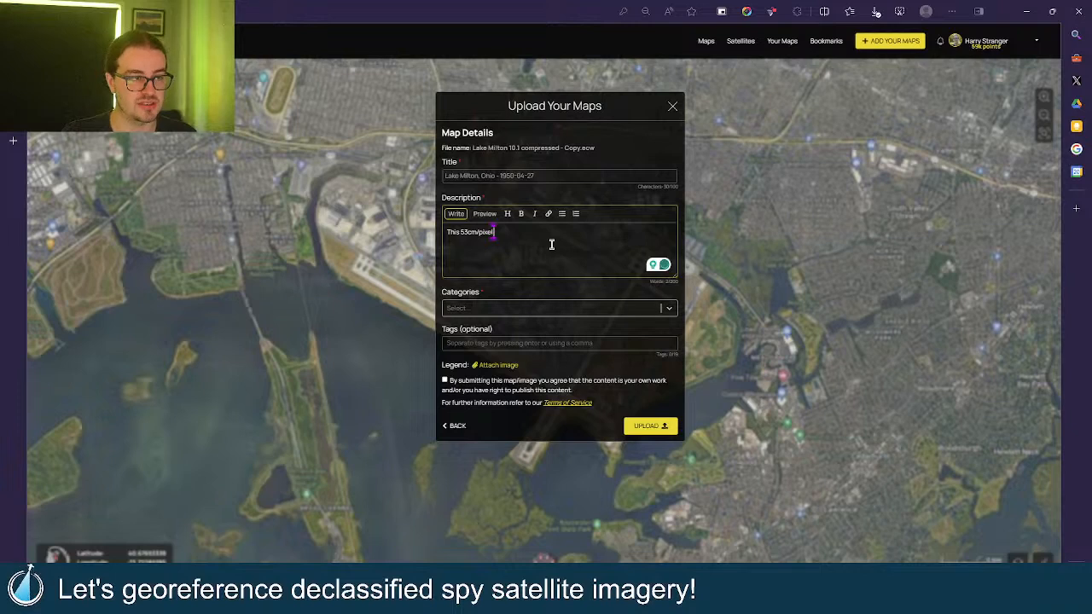
pyautogui.write(' aeri')
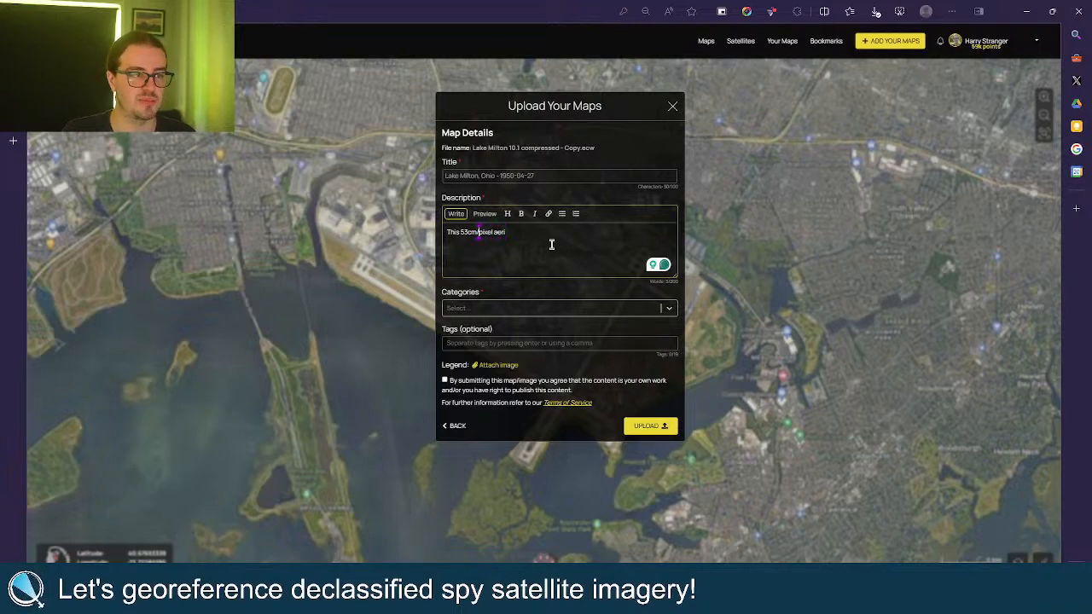
pyautogui.press('Left')
pyautogui.press('Left')
pyautogui.press('Left')
pyautogui.press('Left')
pyautogui.press('Left')
pyautogui.write('is')
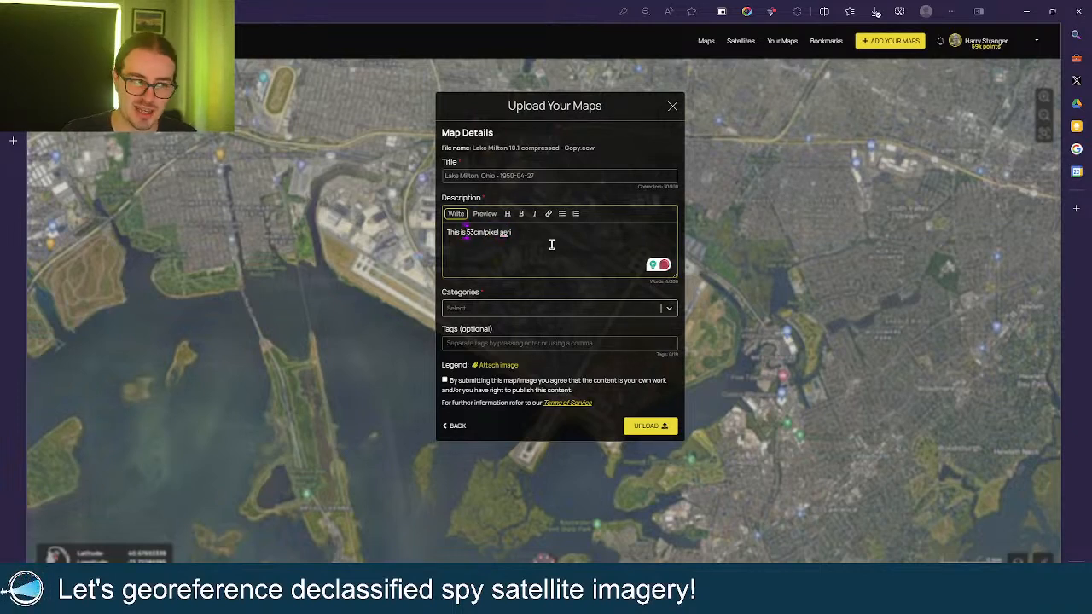
pyautogui.press('End')
pyautogui.write('al')
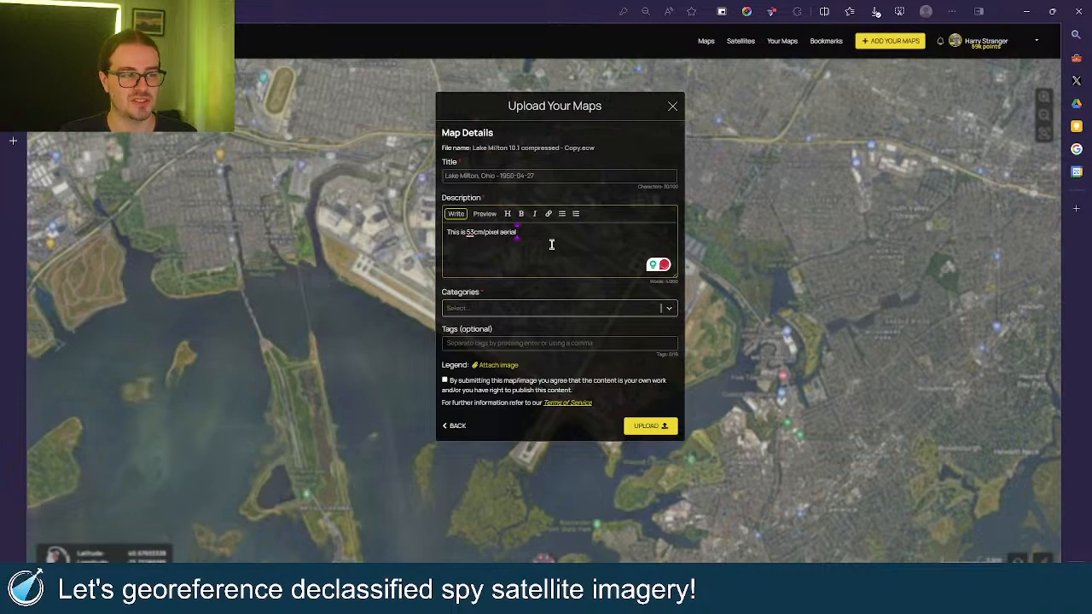
pyautogui.write('imagery of')
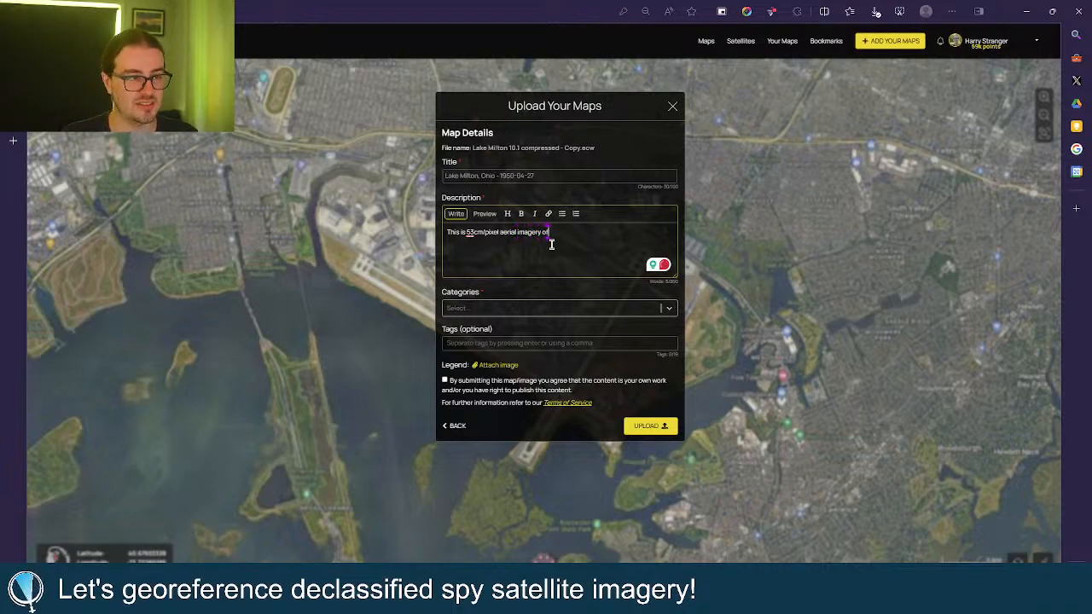
pyautogui.write(' Lake Milton')
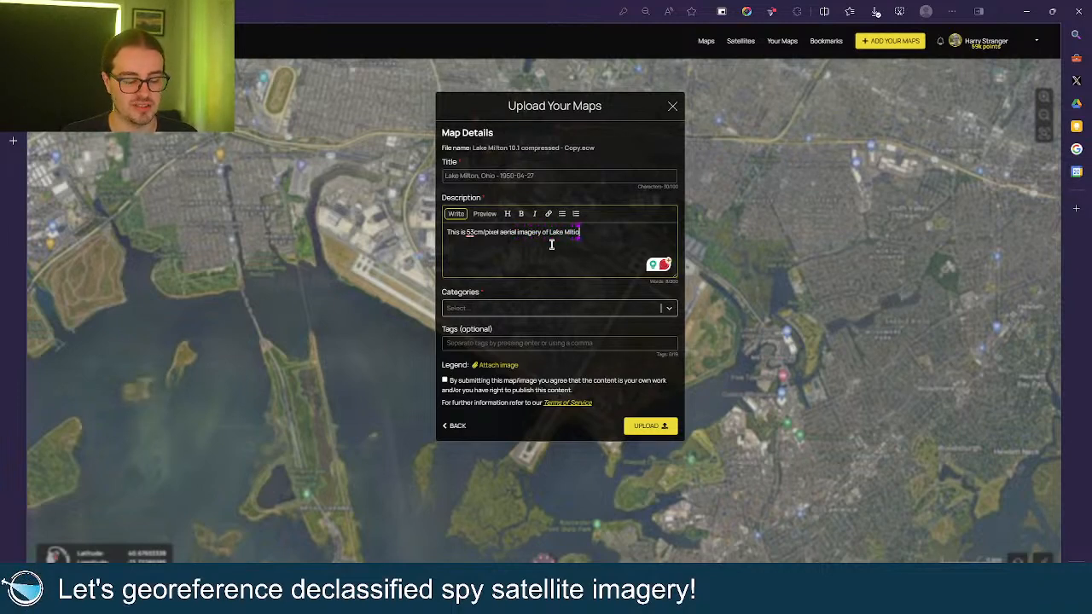
pyautogui.press('BackSpace')
pyautogui.press('BackSpace')
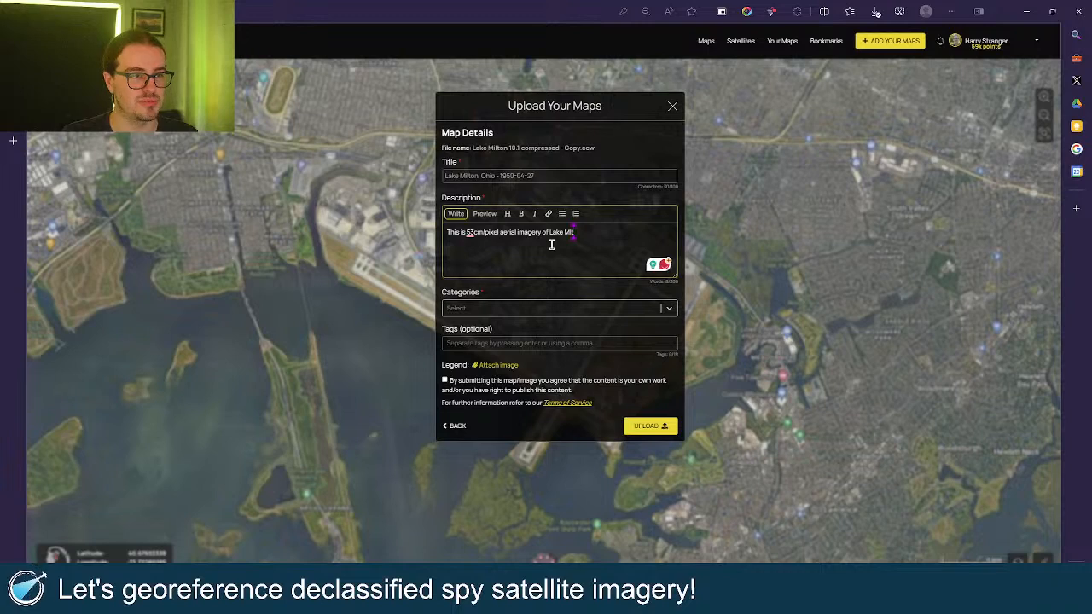
pyautogui.write('ilton ')
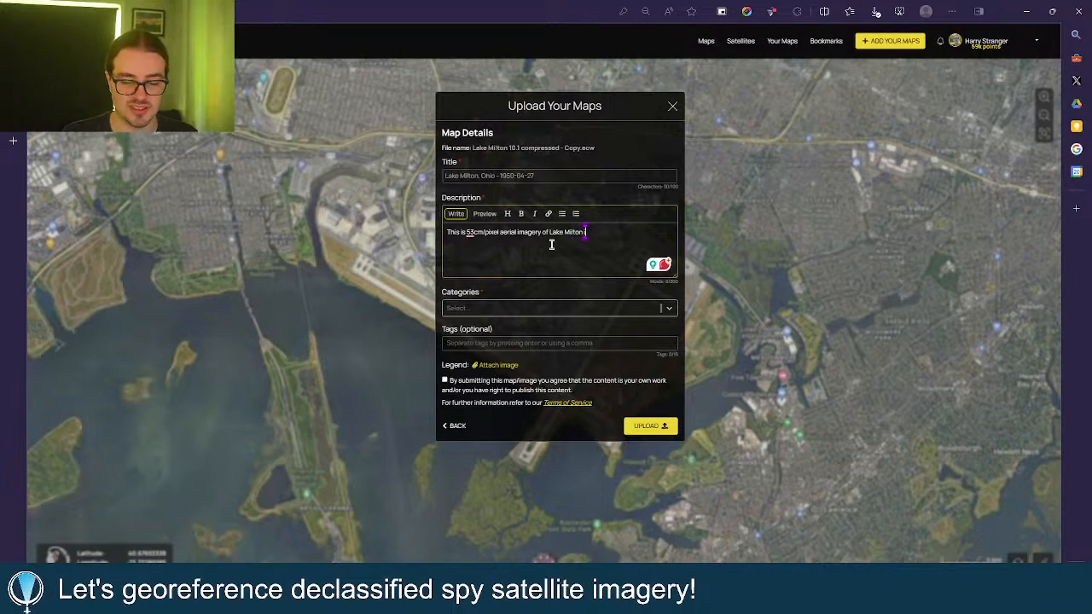
pyautogui.write('in Ohio')
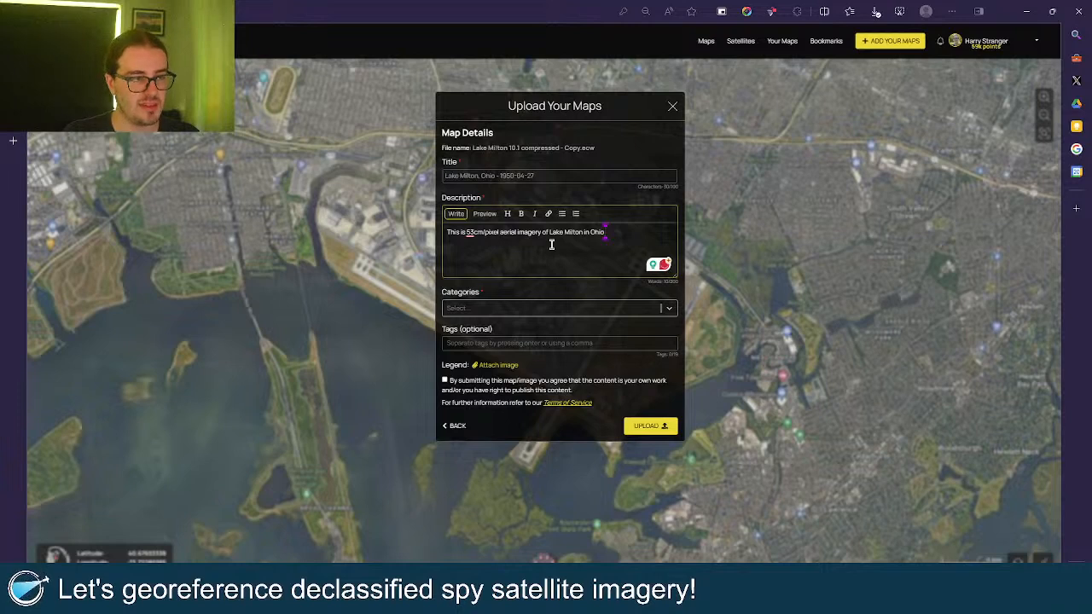
pyautogui.write(' from')
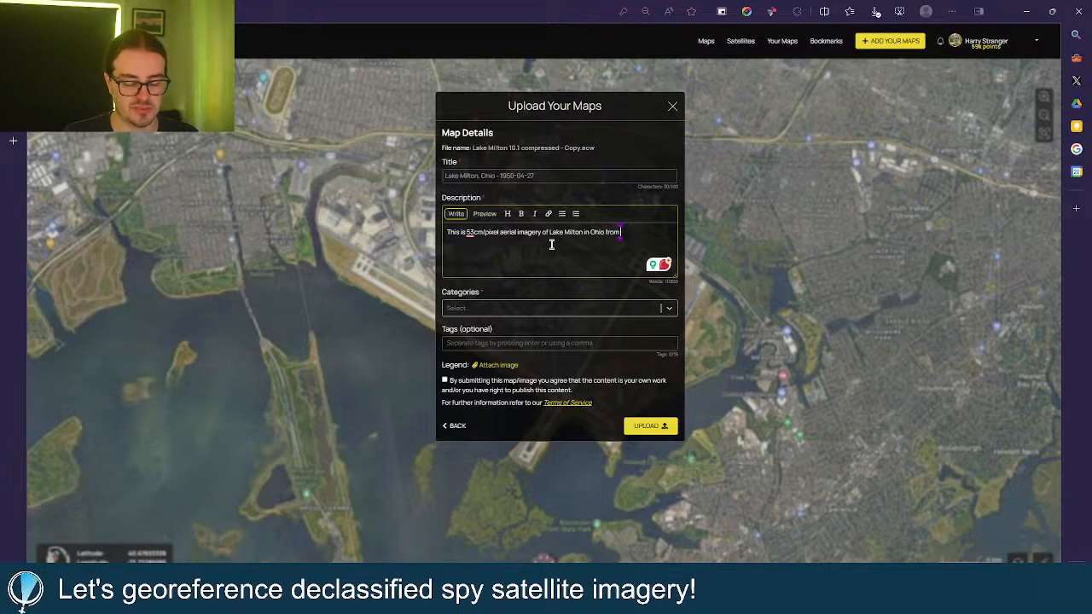
pyautogui.press('BackSpace')
pyautogui.press('BackSpace')
pyautogui.press('BackSpace')
pyautogui.press('BackSpace')
pyautogui.press('BackSpace')
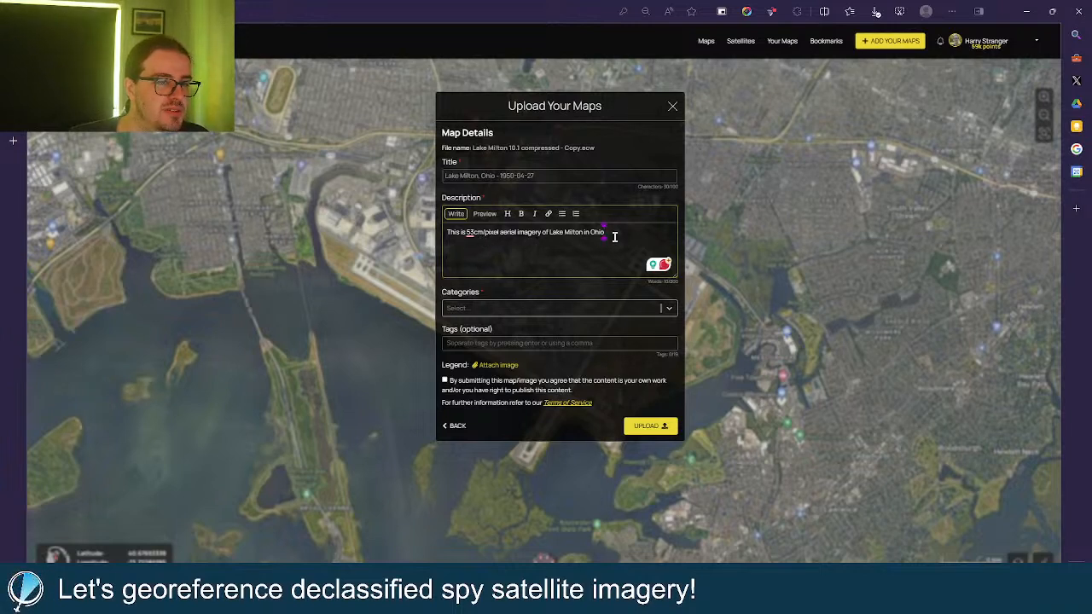
pyautogui.write('from')
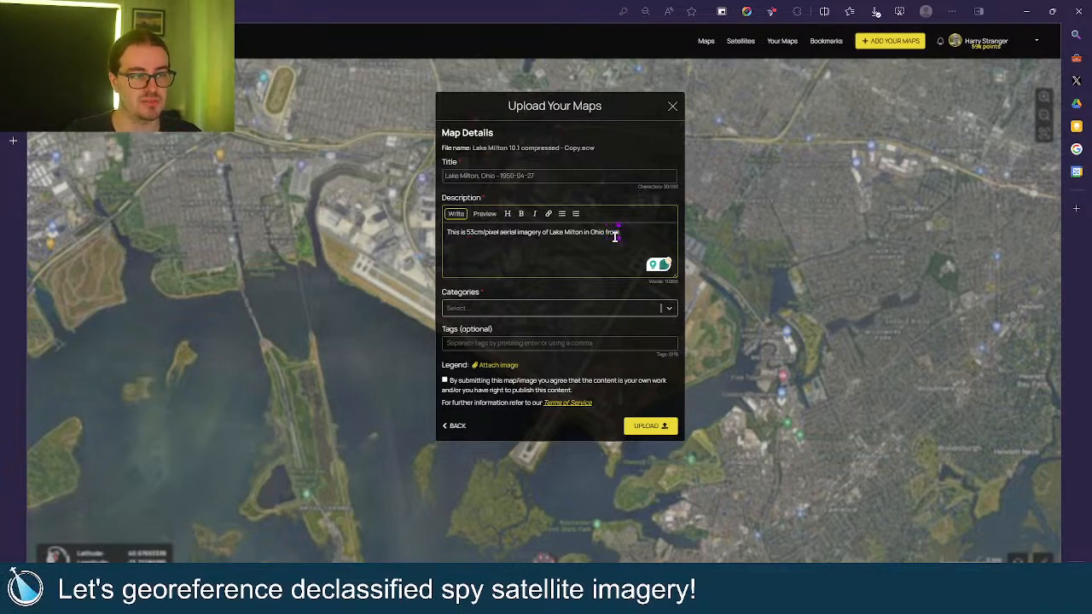
pyautogui.write(' April 1')
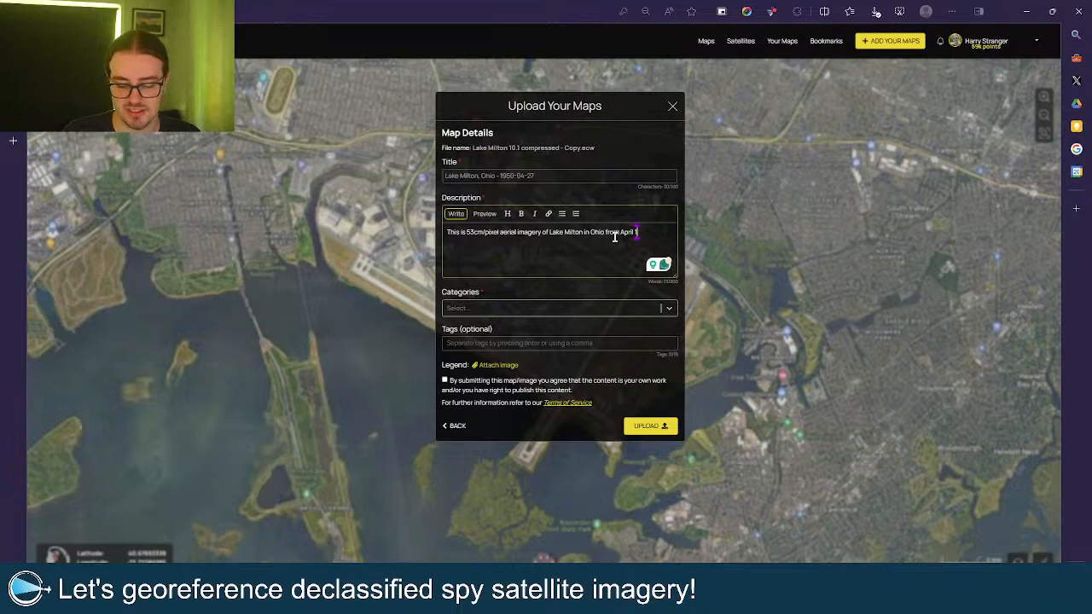
pyautogui.write('950')
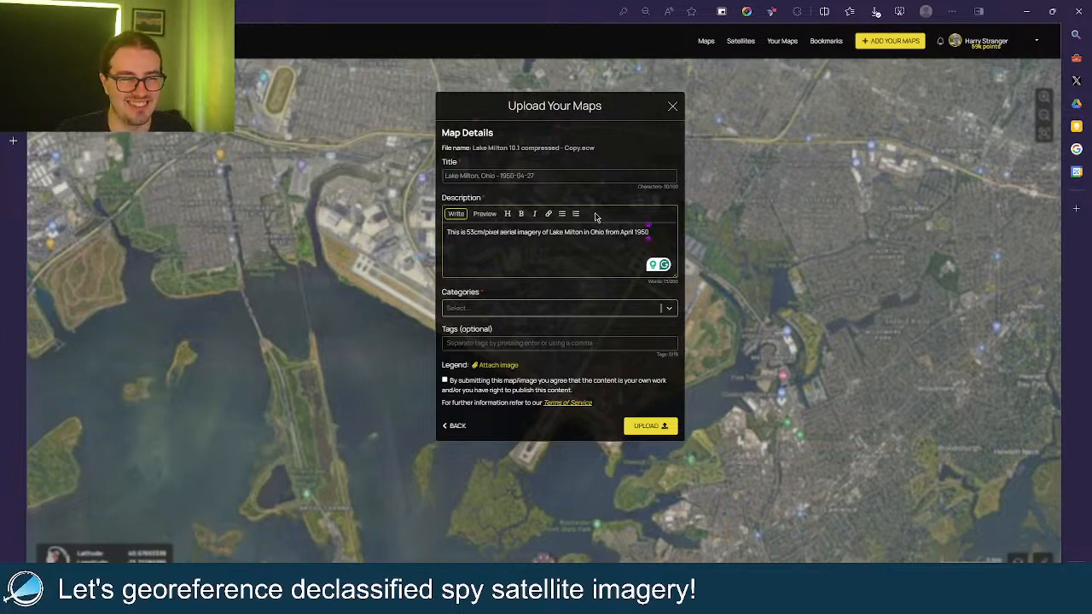
pyautogui.write('.')
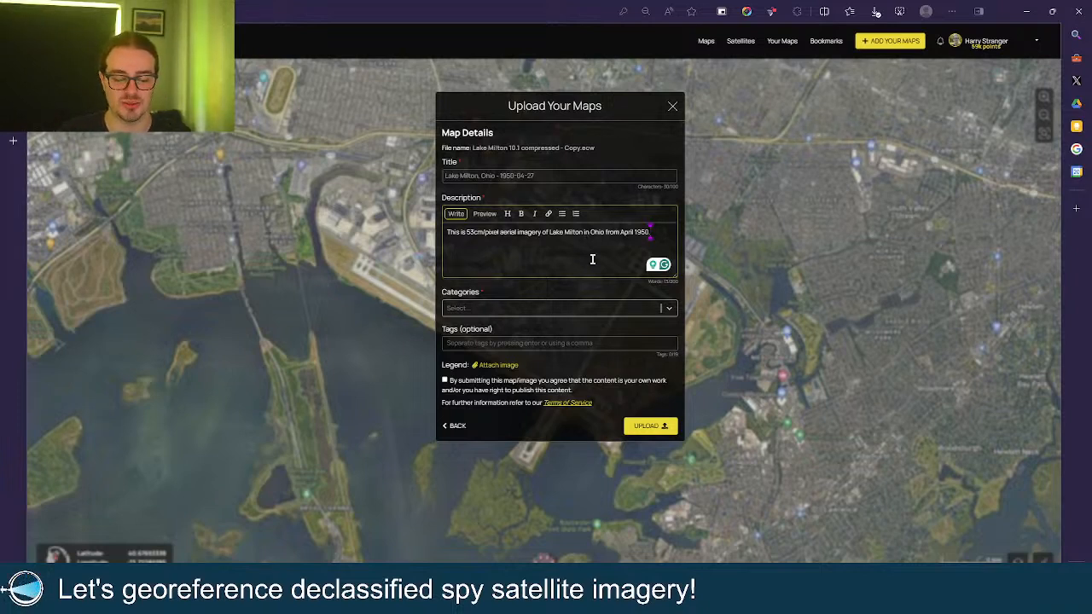
pyautogui.press('Return')
pyautogui.press('Return')
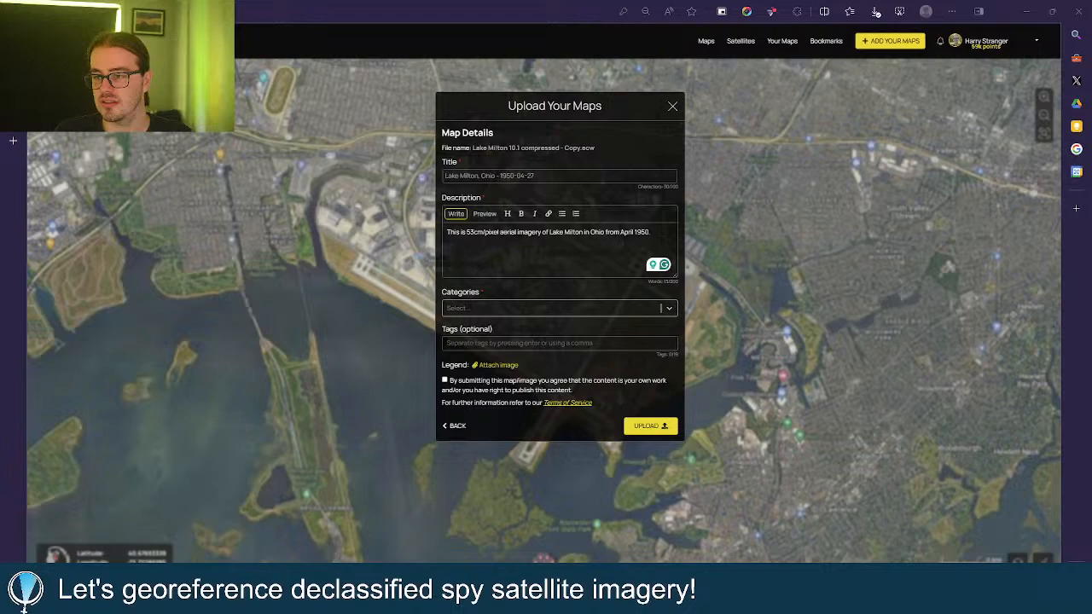
# Paste the data-source credit line into the description and check its preview.
pyautogui.click(580, 256)
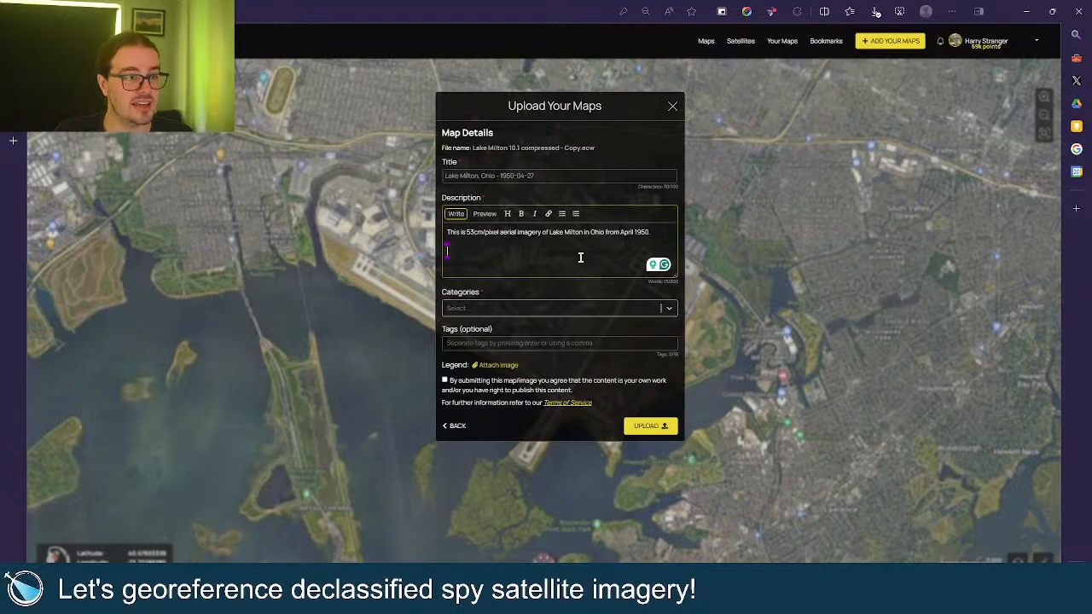
pyautogui.write('Data downloaded from [USGS Earth Explorer](https://earthexplorer.usgs.gov) and processed with QGIS.')
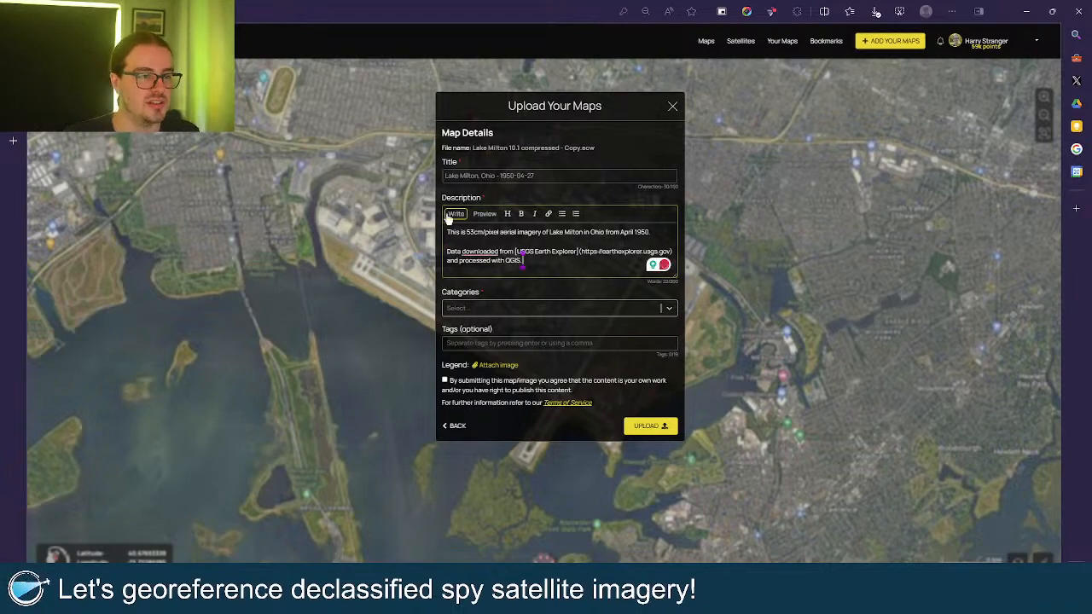
pyautogui.click(483, 215)
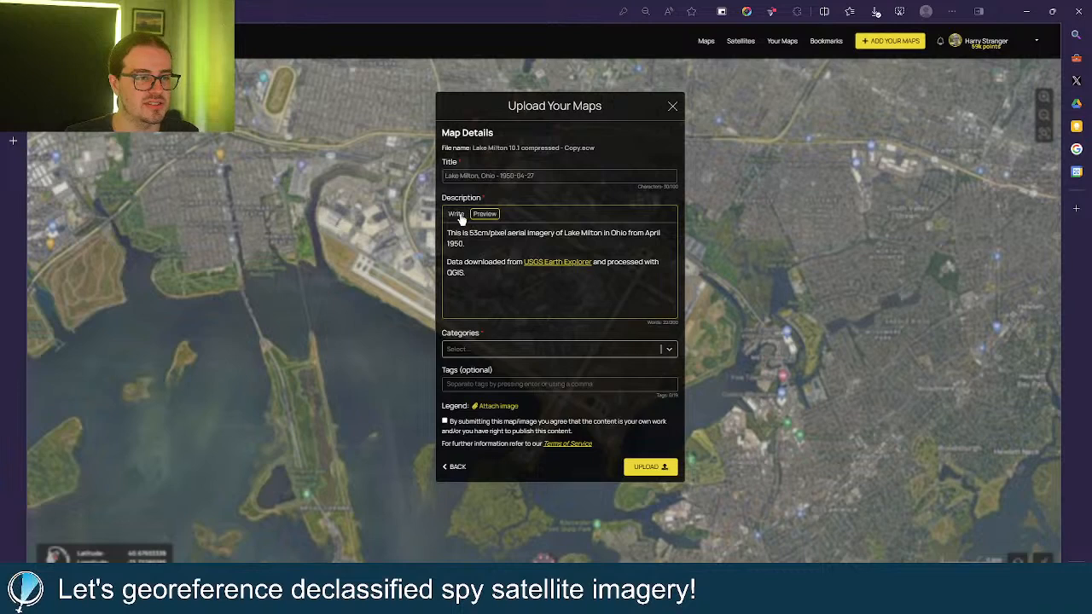
pyautogui.click(456, 214)
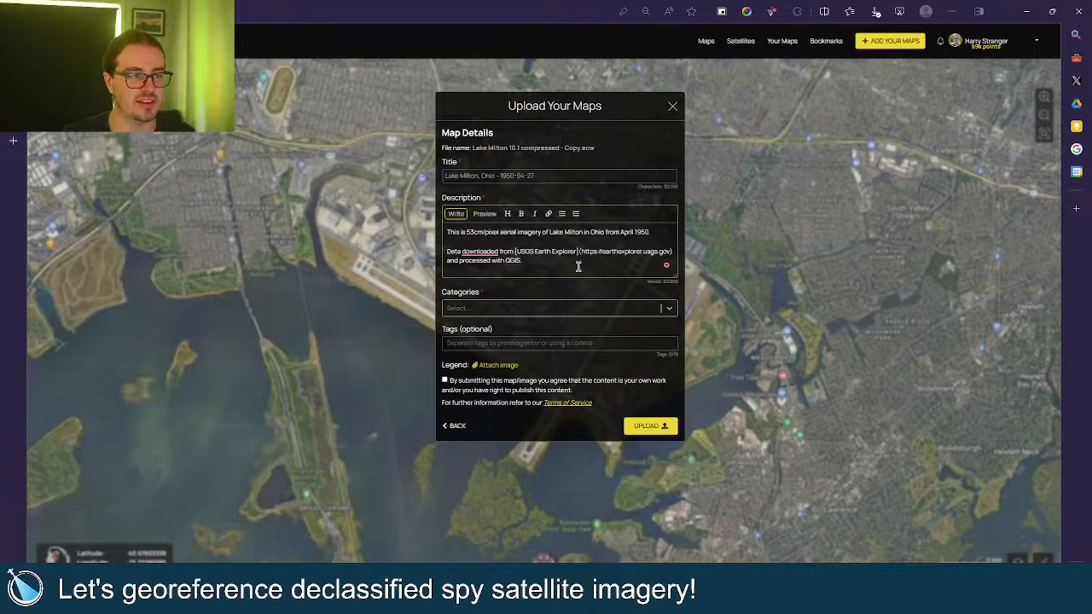
# Add 'This image was requested on my livestream' with the stream link, tracking part removed.
pyautogui.click(664, 235)
pyautogui.press('Return')
pyautogui.press('Return')
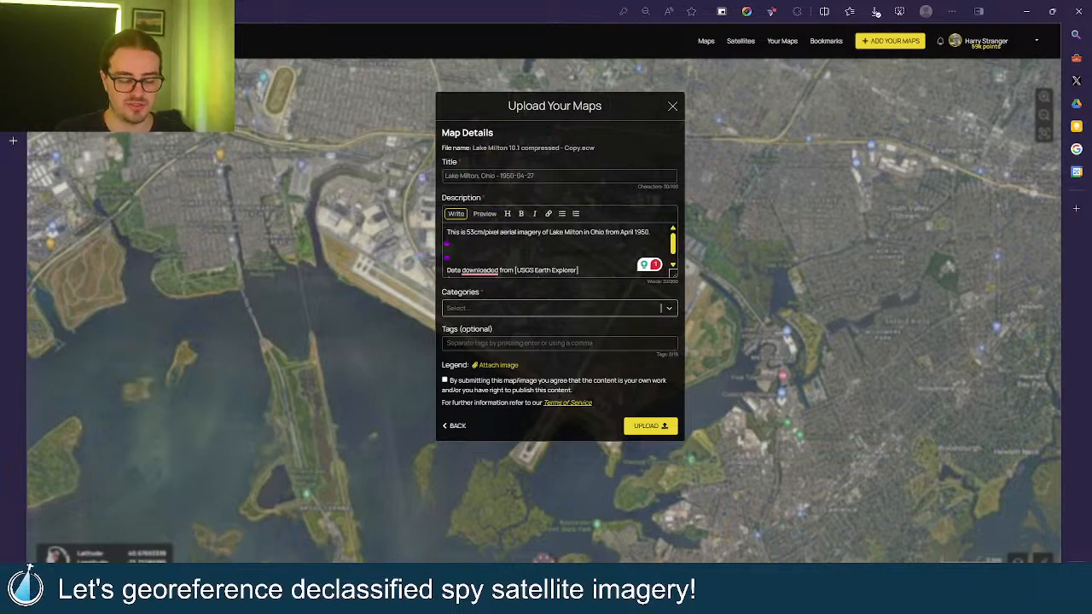
pyautogui.write('This image was re')
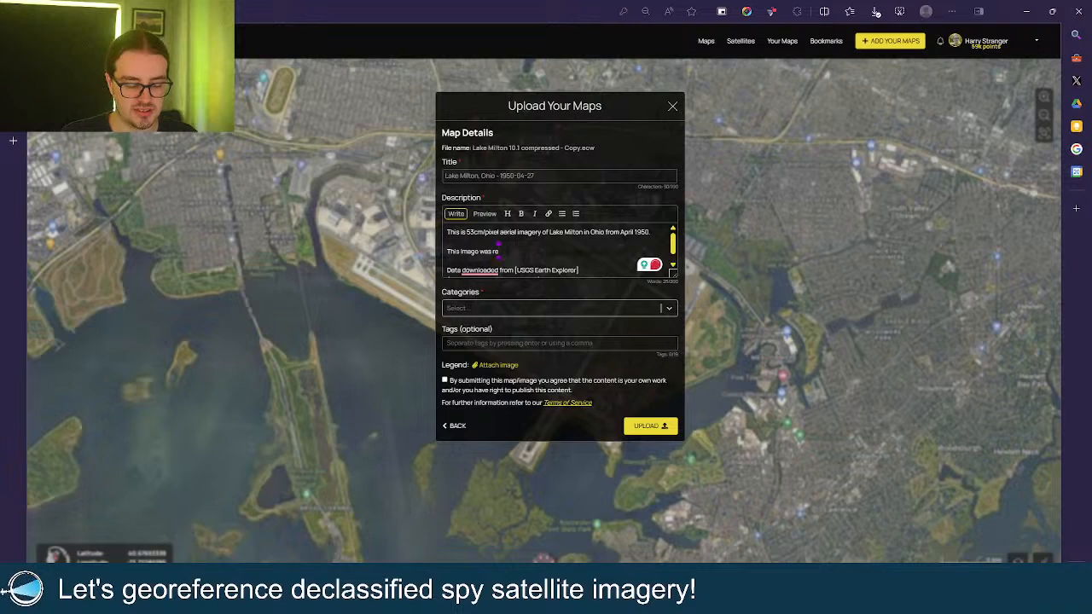
pyautogui.write('queste')
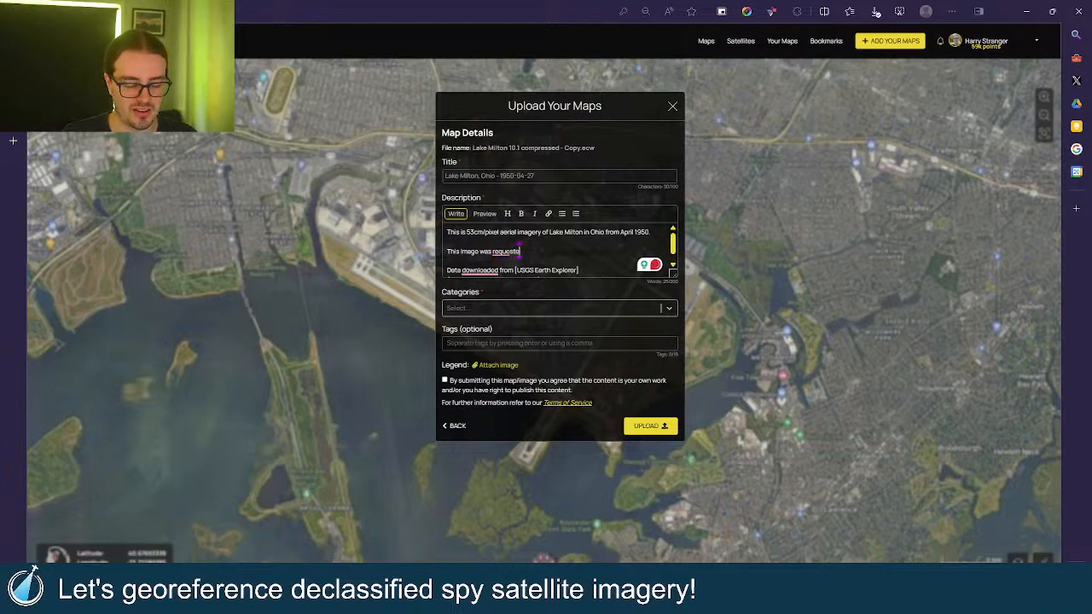
pyautogui.write('d on my')
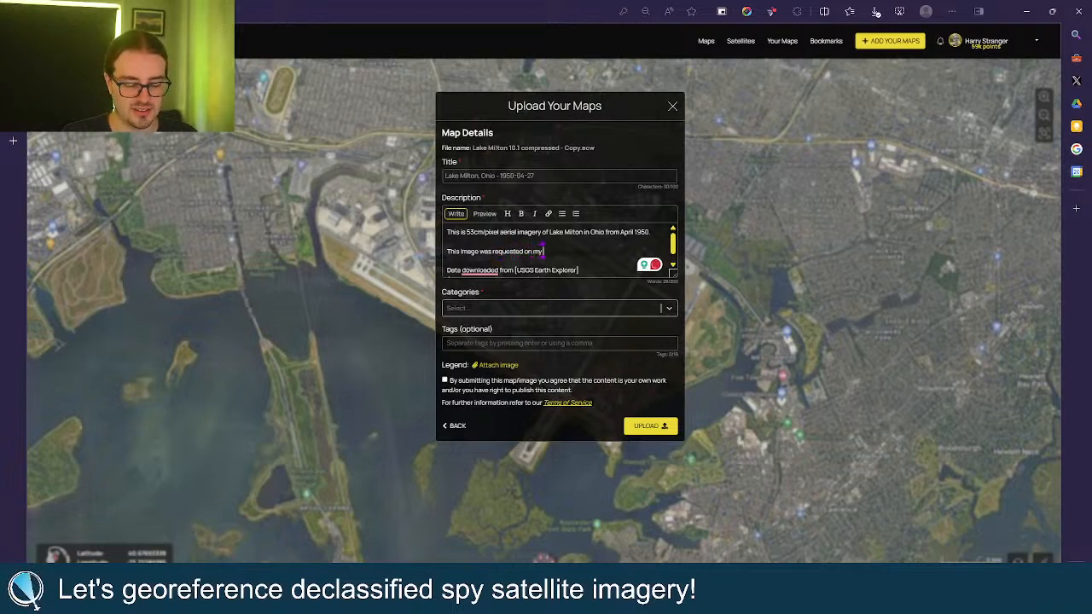
pyautogui.write(' livestream')
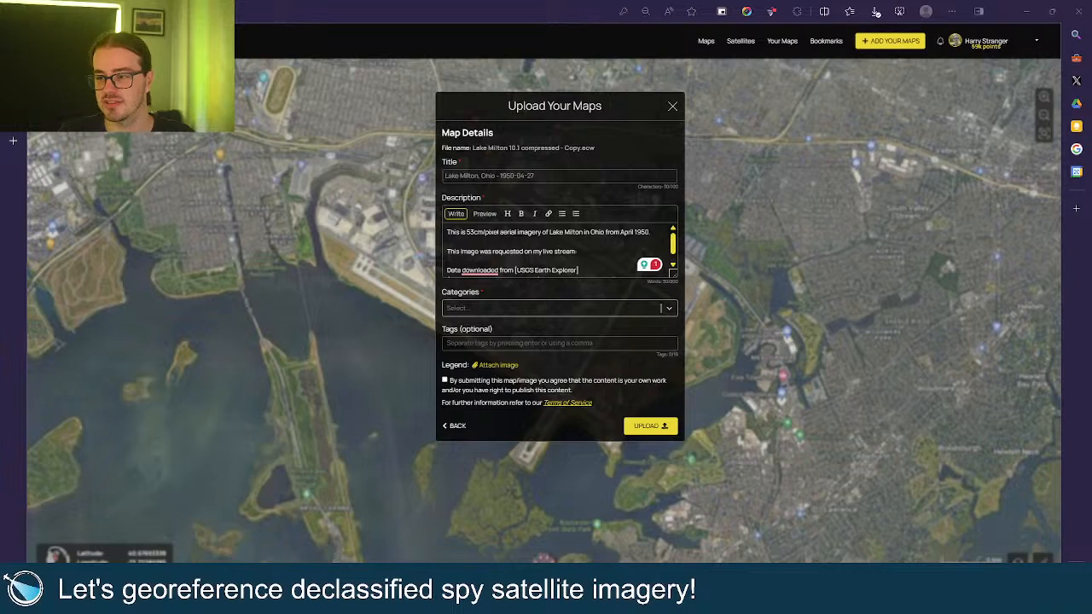
pyautogui.click(604, 249)
pyautogui.hotkey('ctrl', 'v')
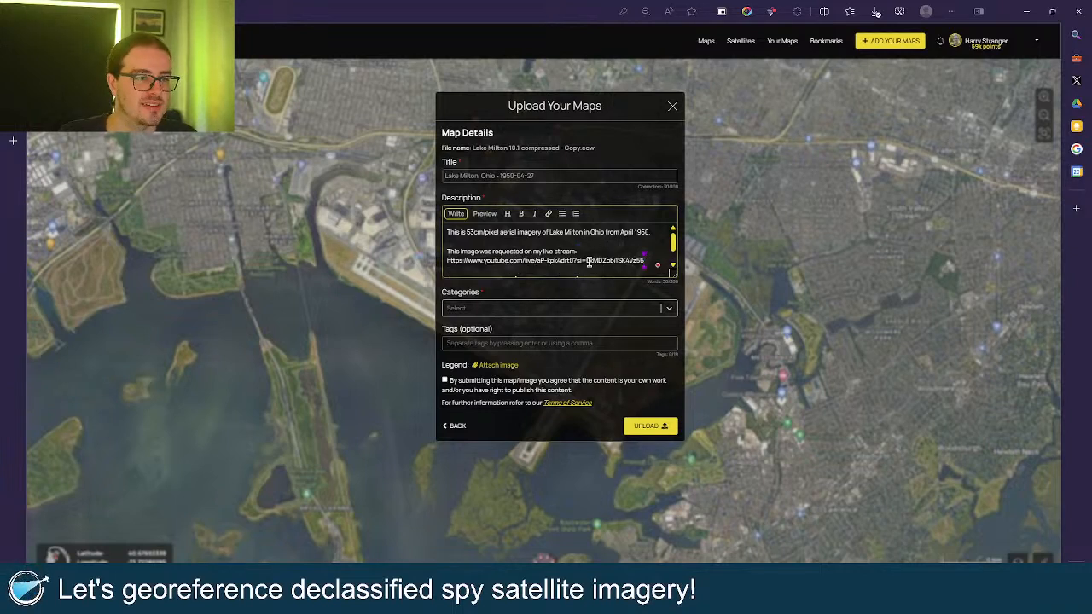
pyautogui.moveTo(587, 261); pyautogui.dragTo(697, 260)
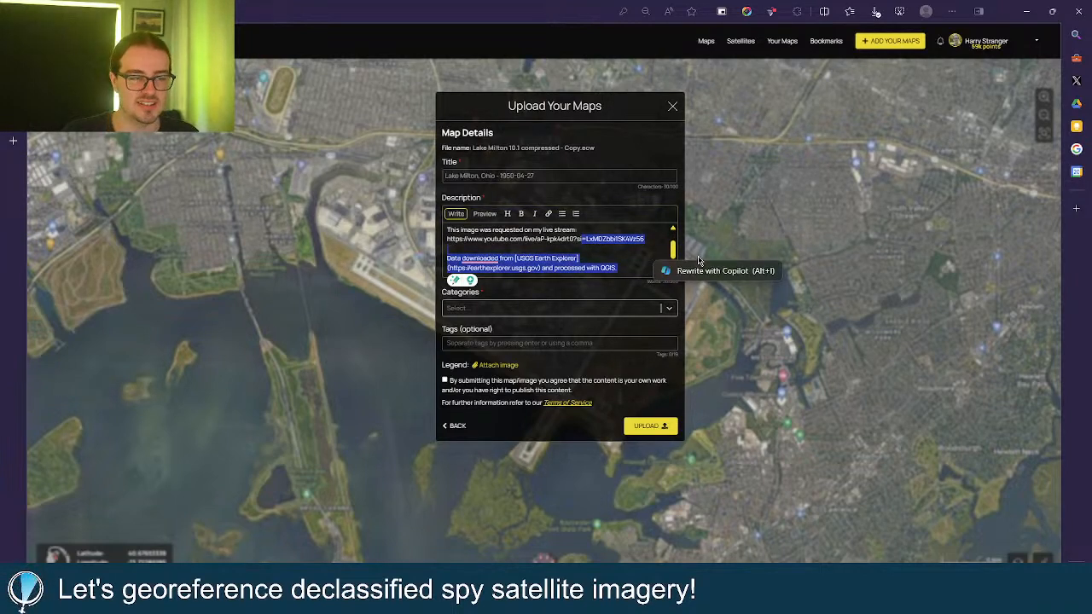
pyautogui.click(593, 240)
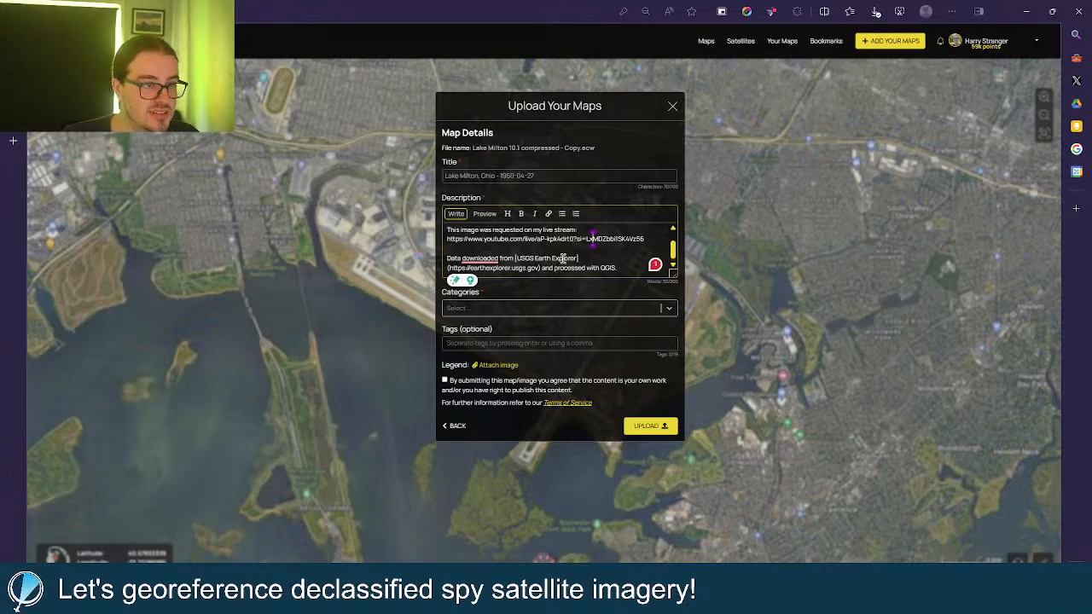
pyautogui.moveTo(577, 240); pyautogui.dragTo(635, 239)
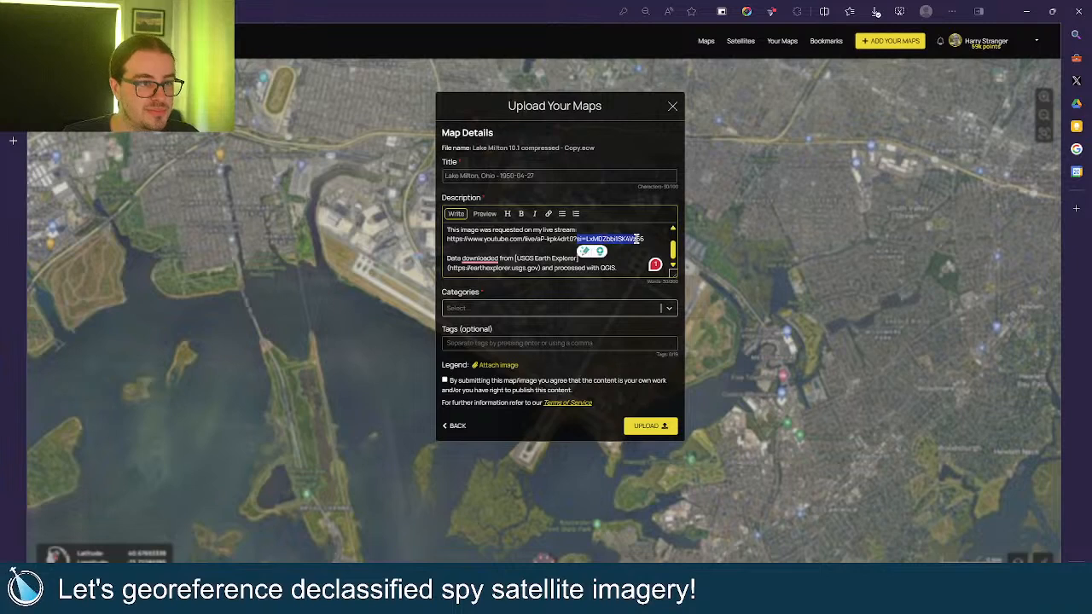
pyautogui.press('BackSpace')
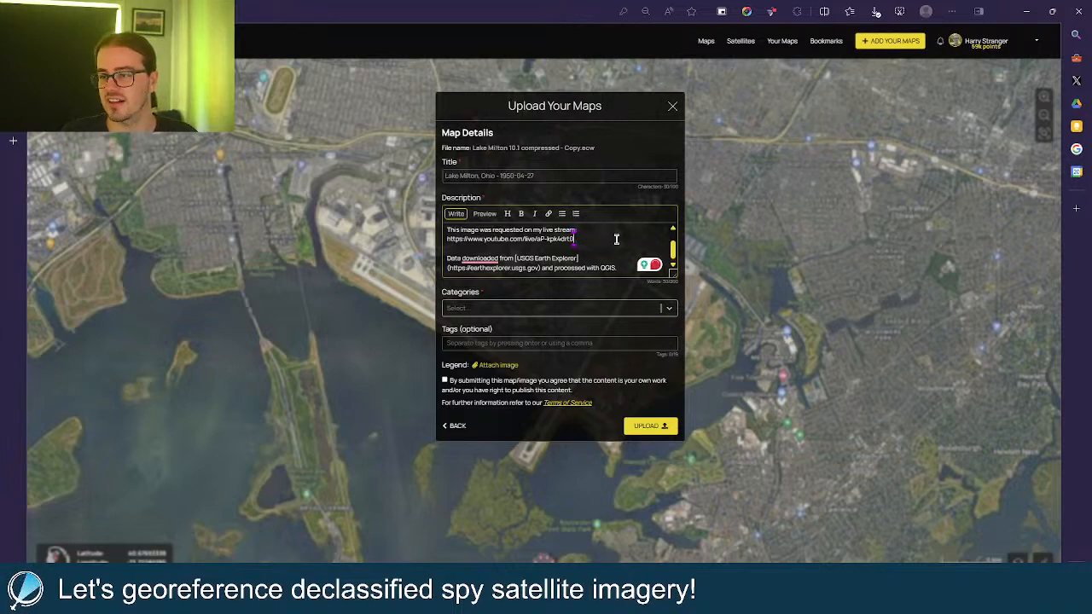
# Add the requester's name after 'requested' and preview the formatted description.
pyautogui.scroll(2, 607, 243)
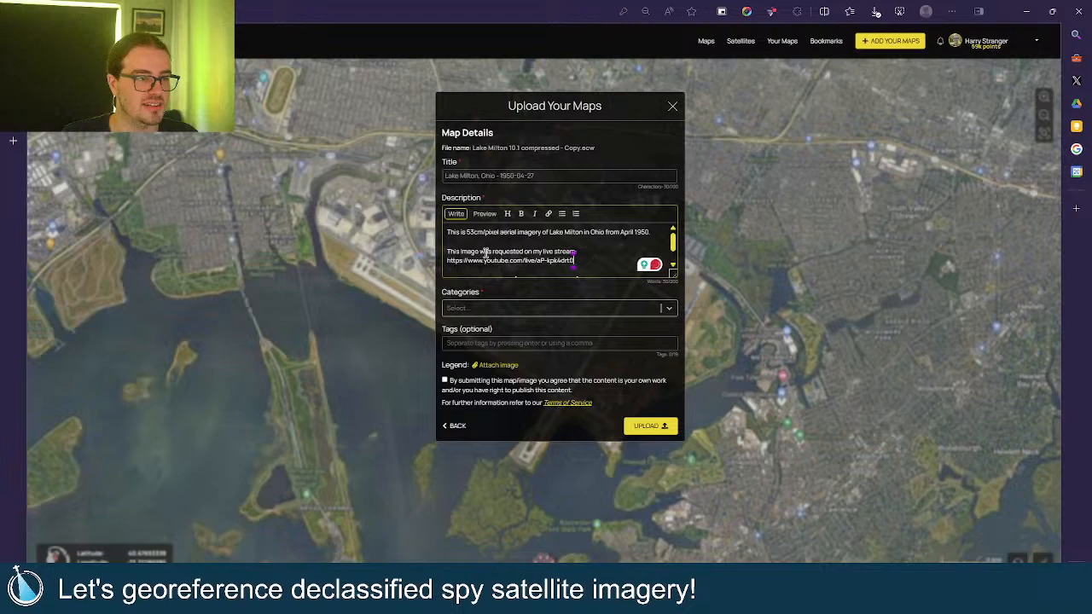
pyautogui.click(523, 251)
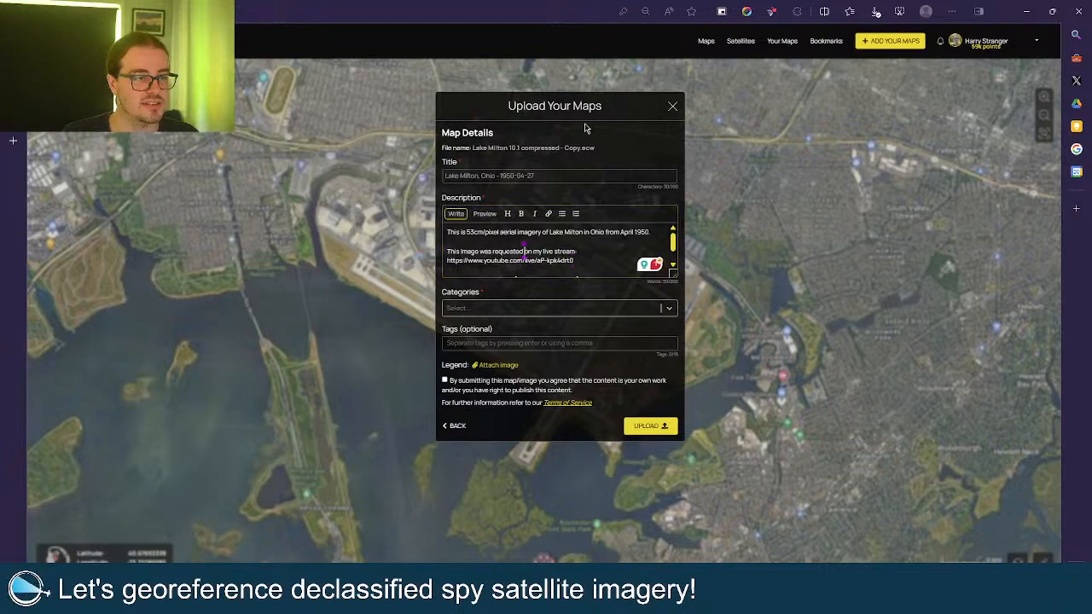
pyautogui.write('by')
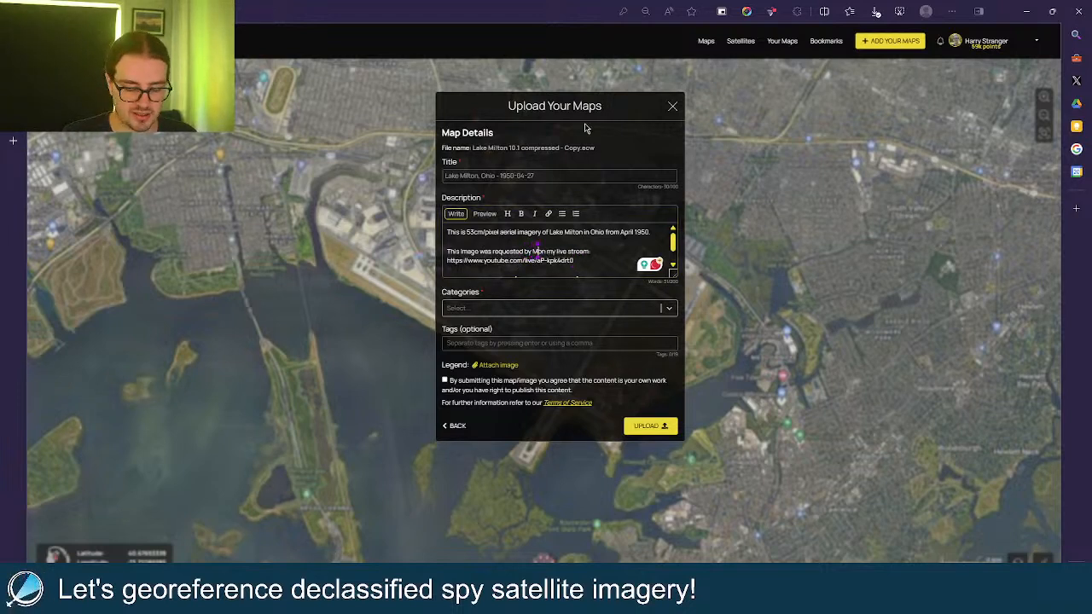
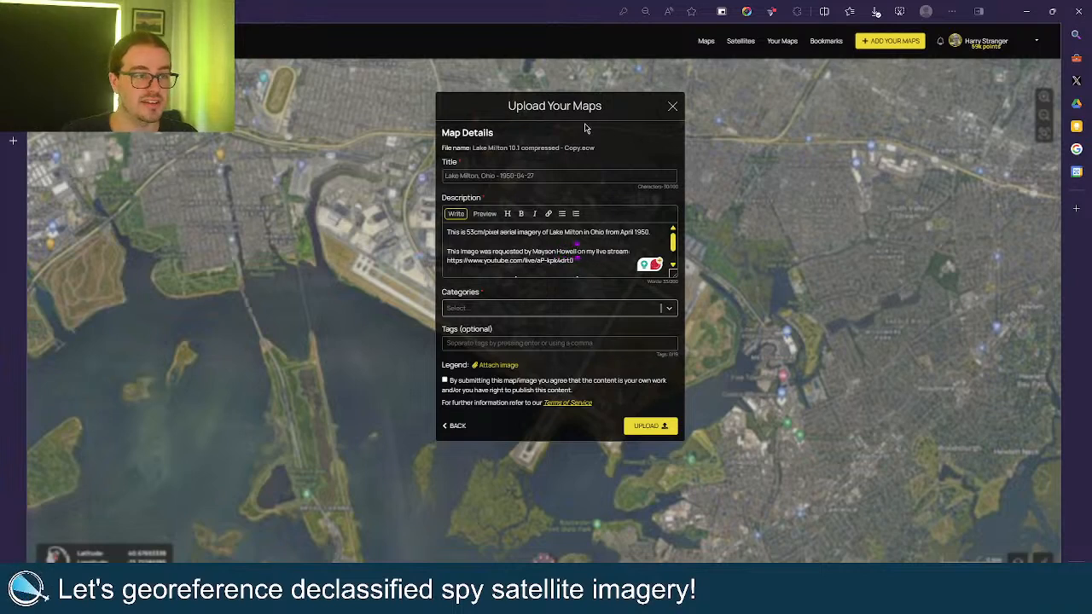
pyautogui.click(484, 214)
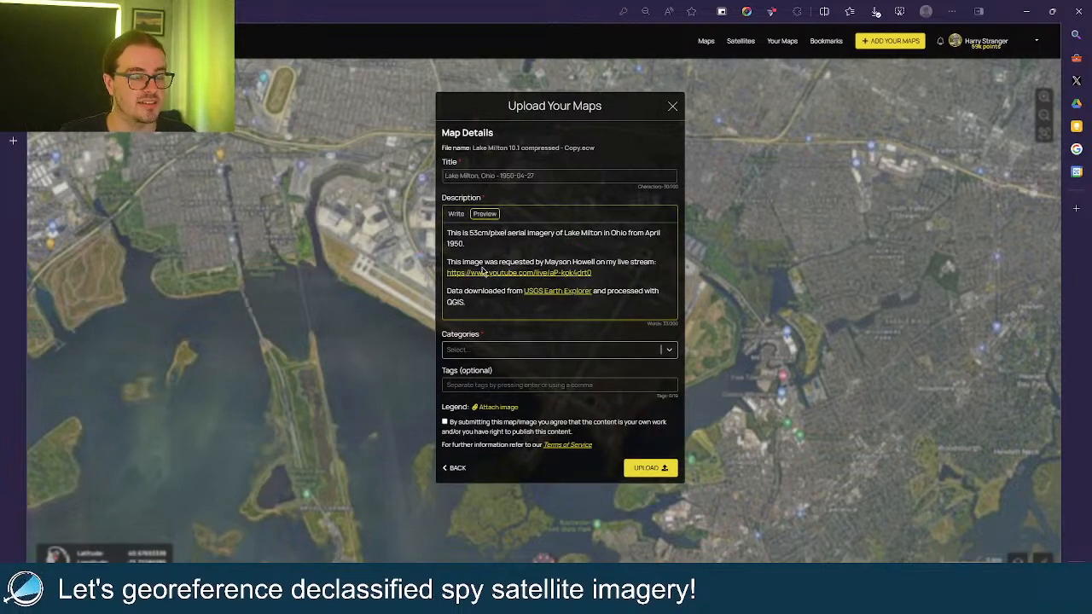
# Assign the History and Urban categories to the map.
pyautogui.click(538, 348)
pyautogui.scroll(-3, 523, 383)
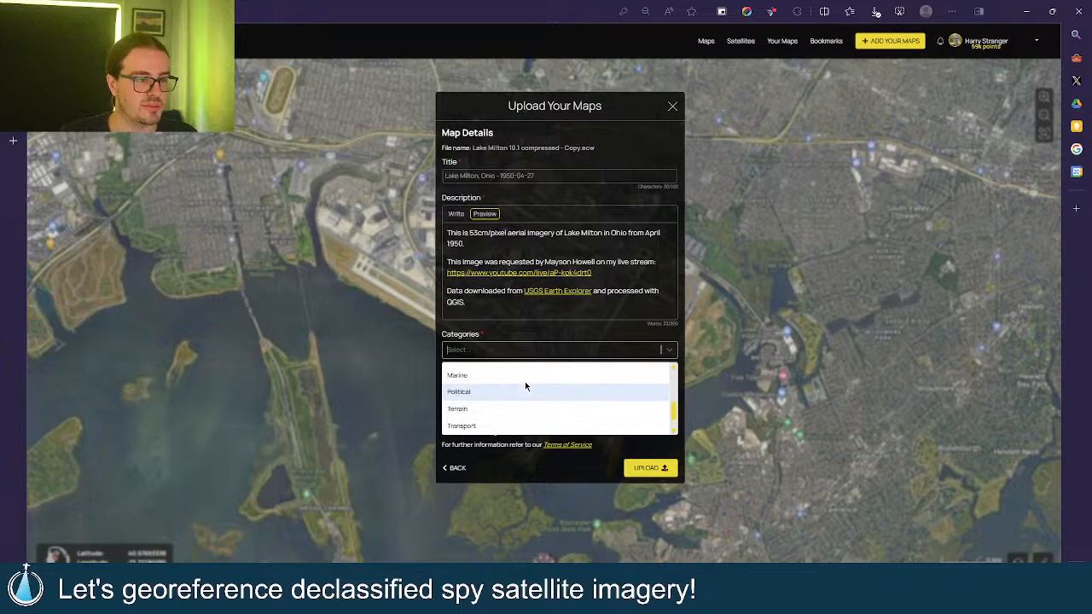
pyautogui.scroll(1, 505, 401)
pyautogui.click(493, 396)
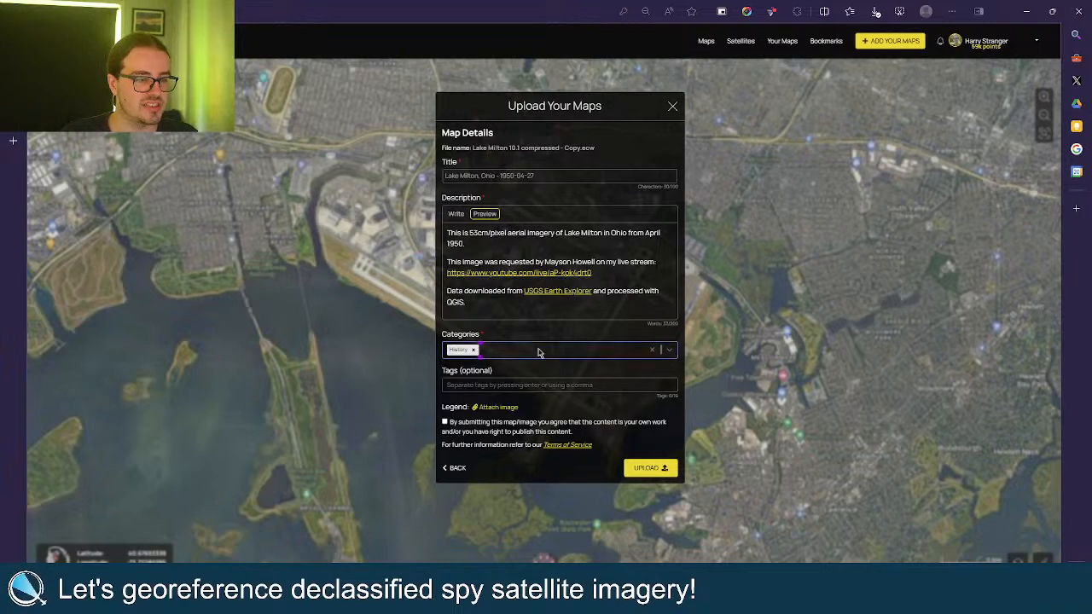
pyautogui.click(538, 353)
pyautogui.scroll(-4, 519, 413)
pyautogui.click(482, 432)
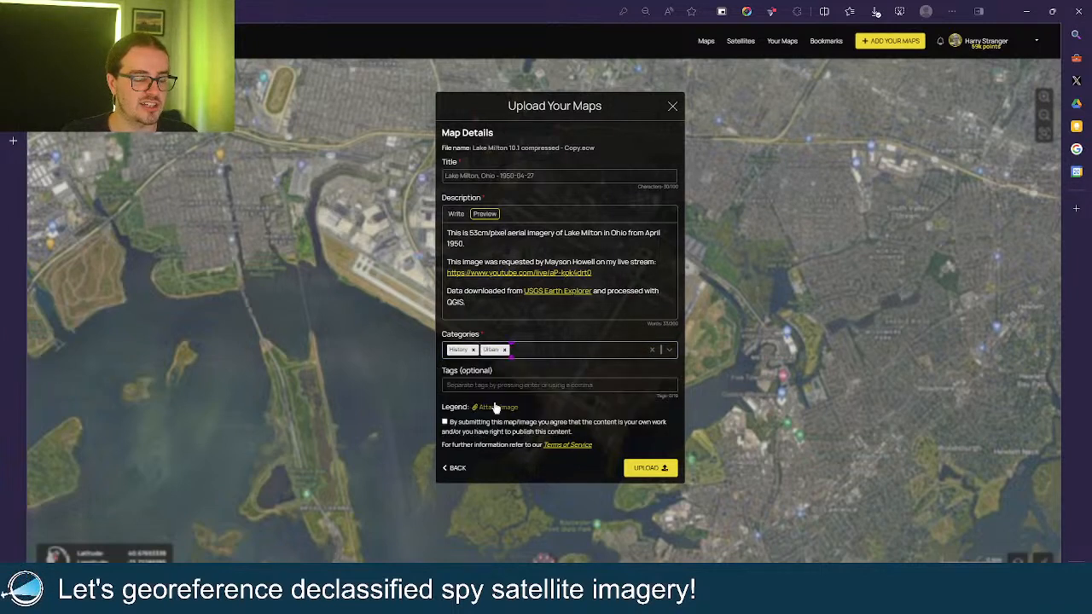
# Tag the map Ohio, Aerial and History, and agree to the content ownership terms.
pyautogui.click(499, 384)
pyautogui.write('Ohio')
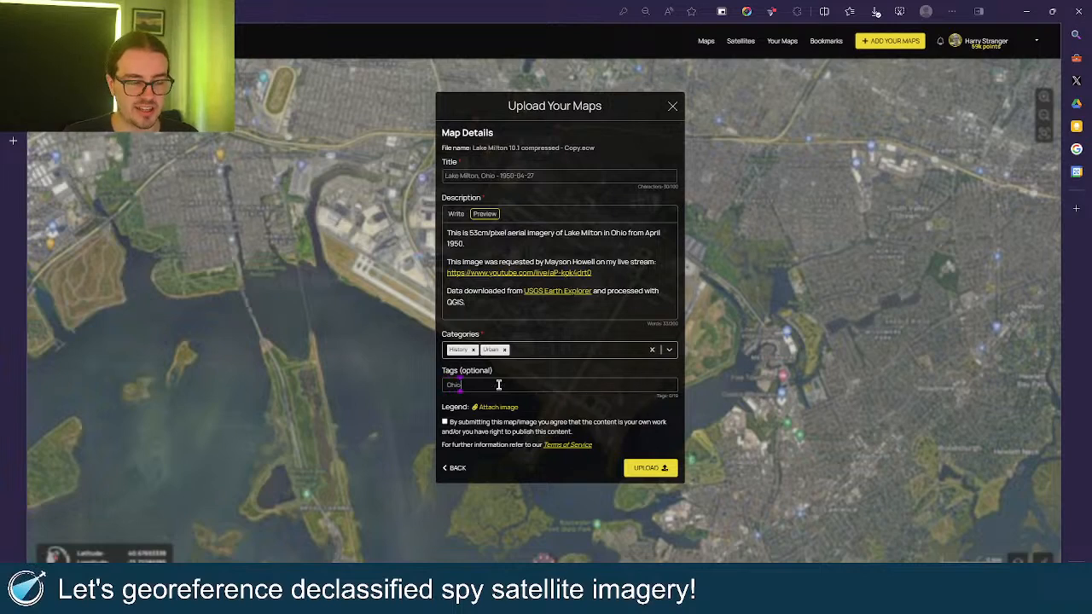
pyautogui.press('Return')
pyautogui.write('Aerial')
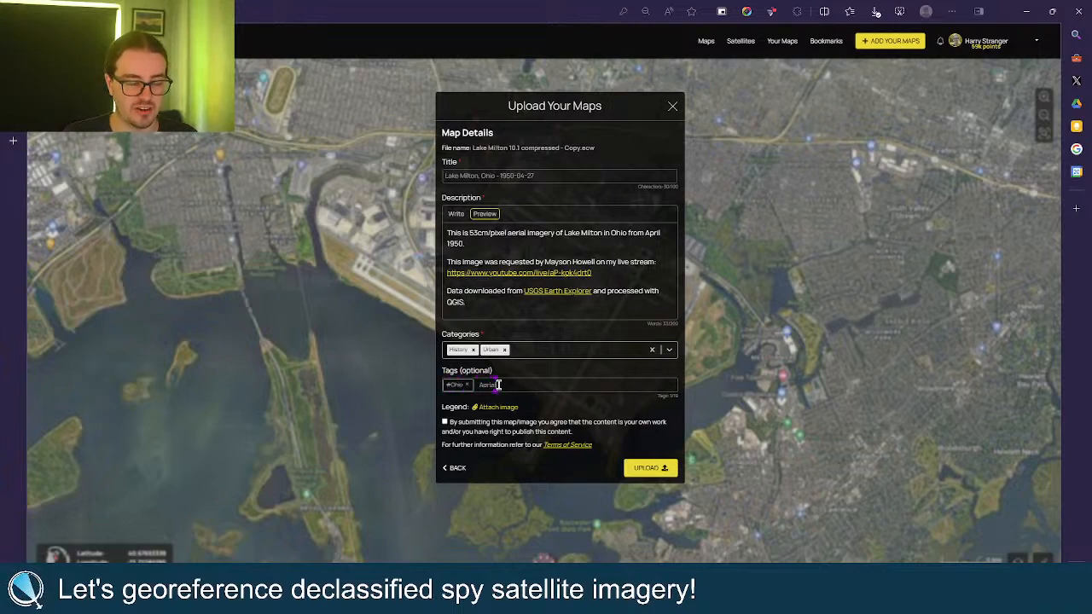
pyautogui.press('Return')
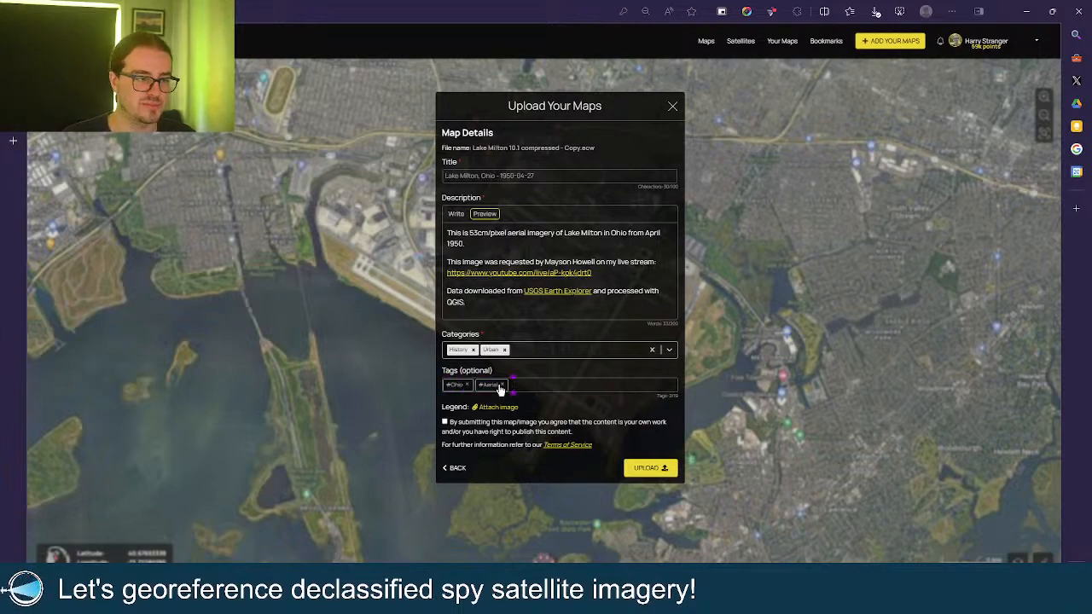
pyautogui.write('History')
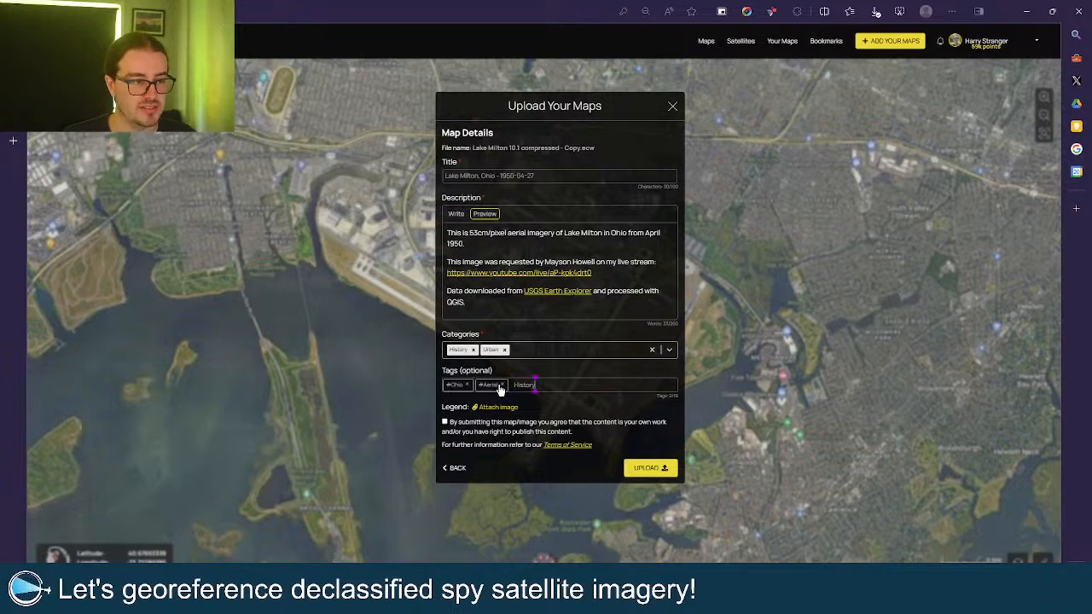
pyautogui.press('Return')
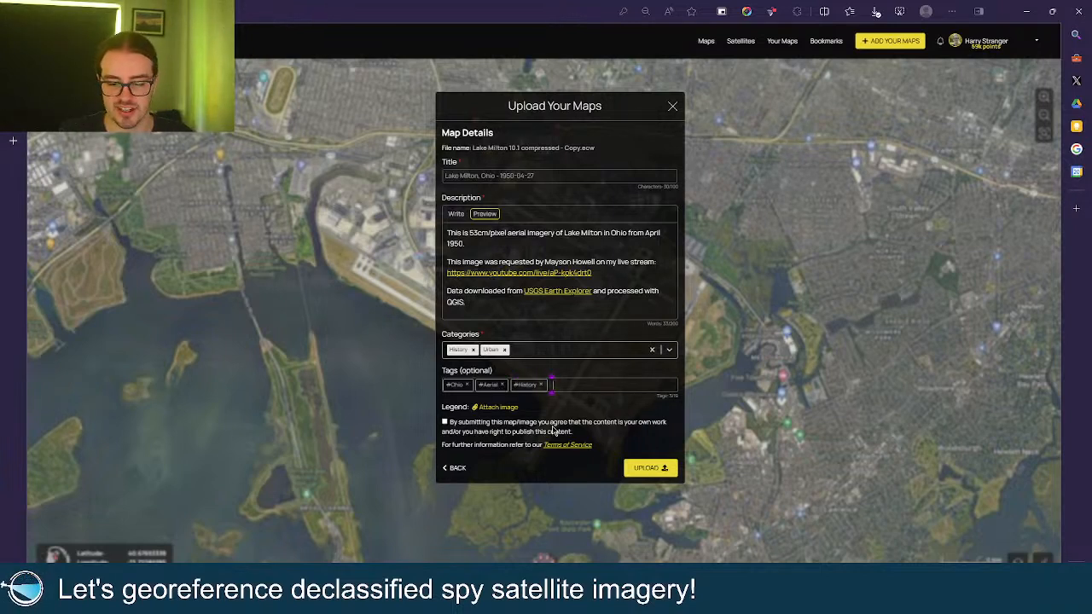
pyautogui.click(501, 424)
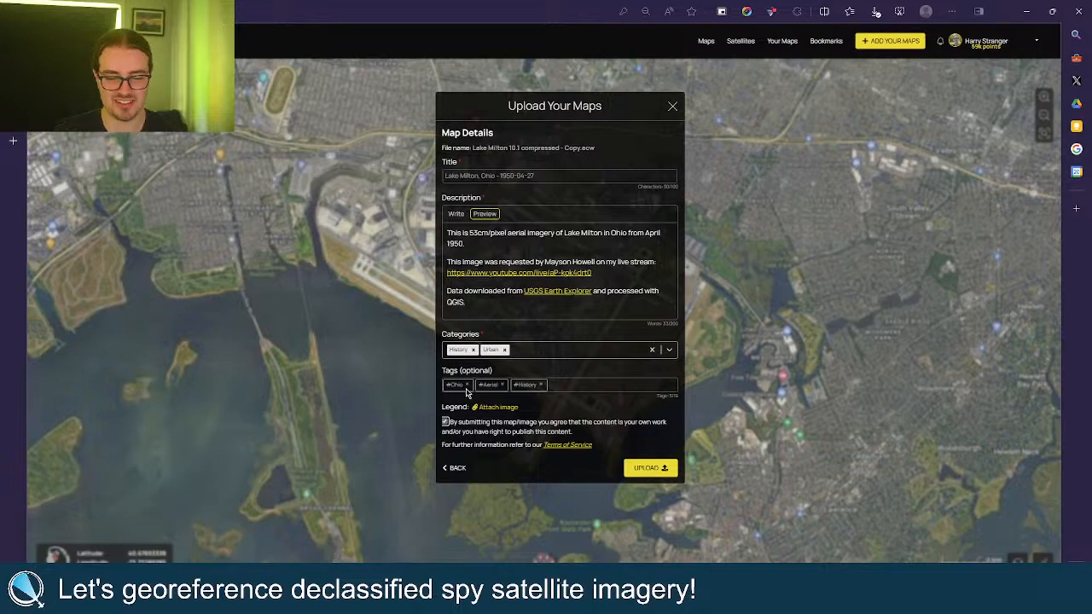
# Upload the Lake Milton map and, once complete, go to My Maps.
pyautogui.click(979, 11)
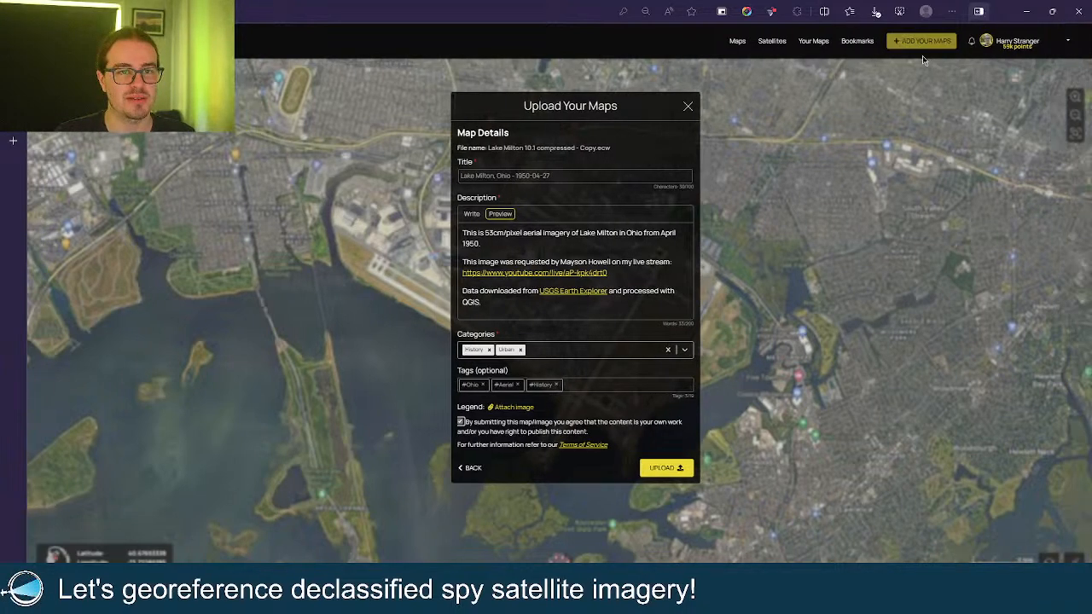
pyautogui.click(653, 468)
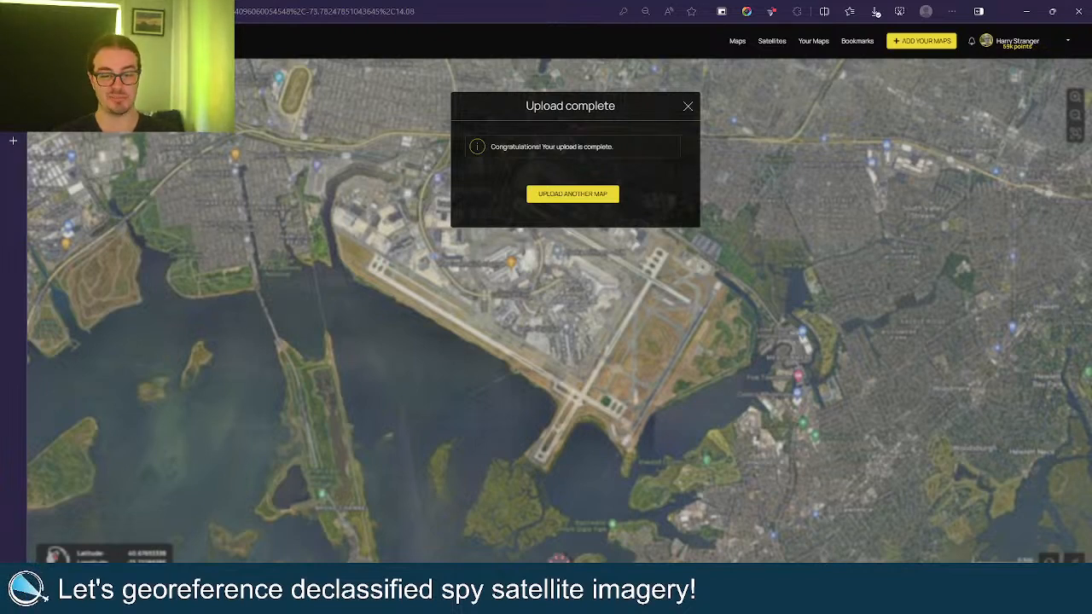
pyautogui.click(1007, 44)
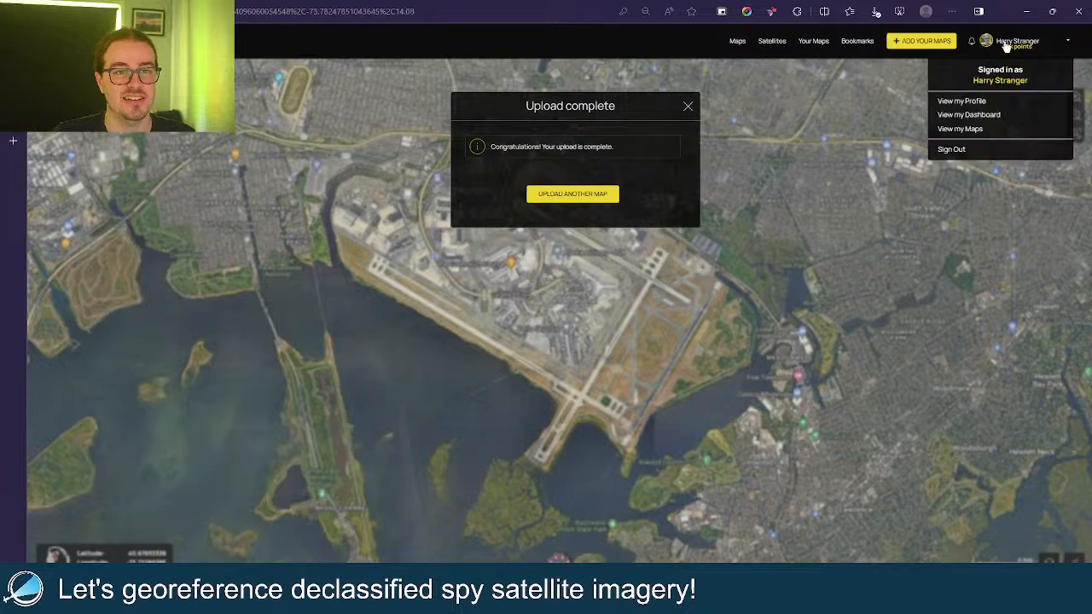
pyautogui.click(993, 125)
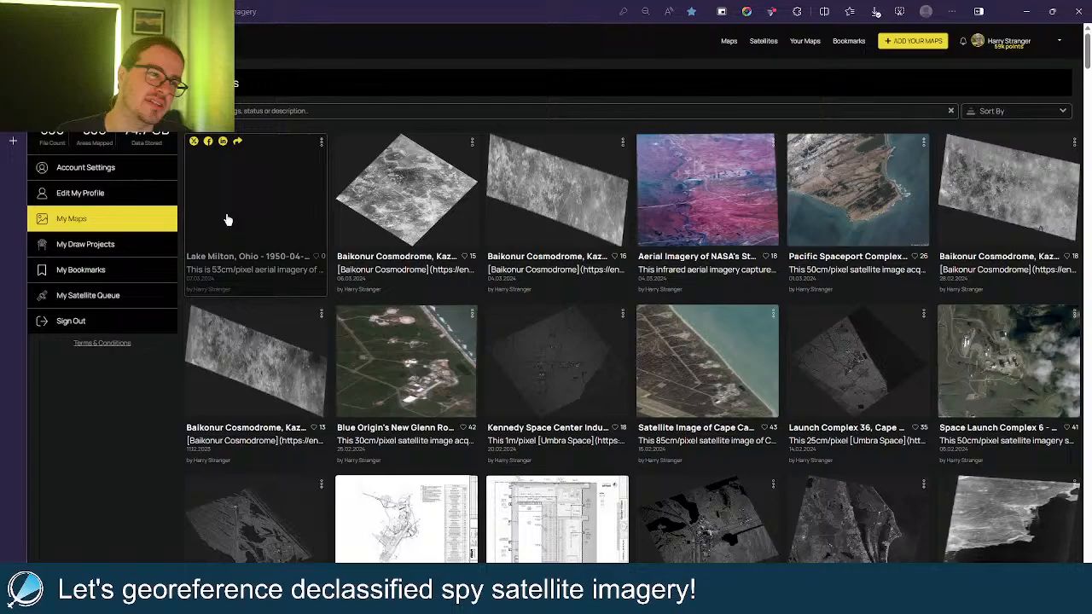
# Open the Lake Milton map, copy its share link, and compare the causeway using transparency.
pyautogui.click(227, 220)
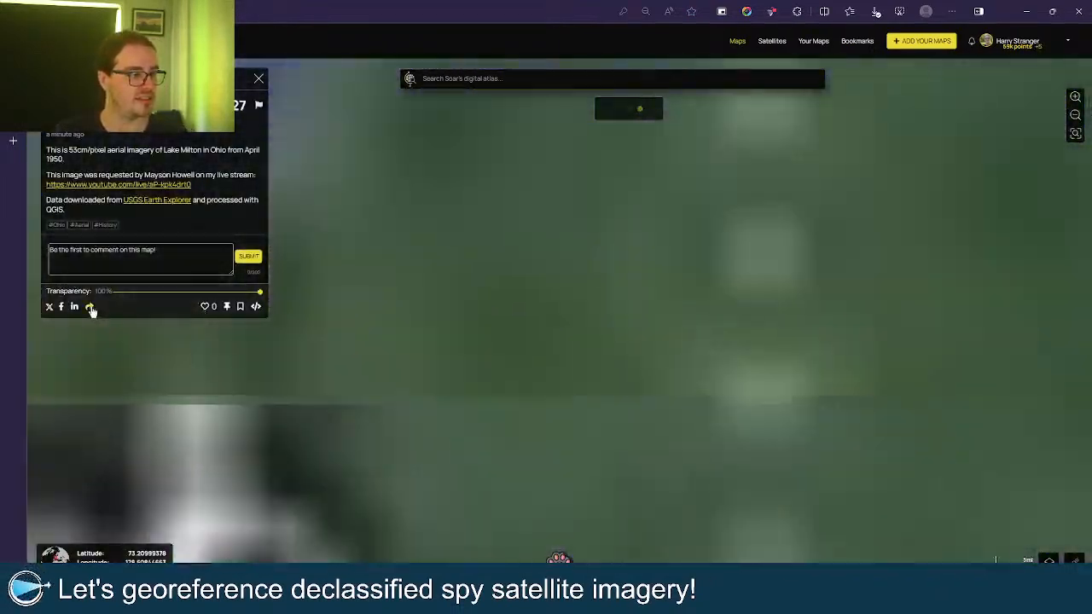
pyautogui.click(89, 305)
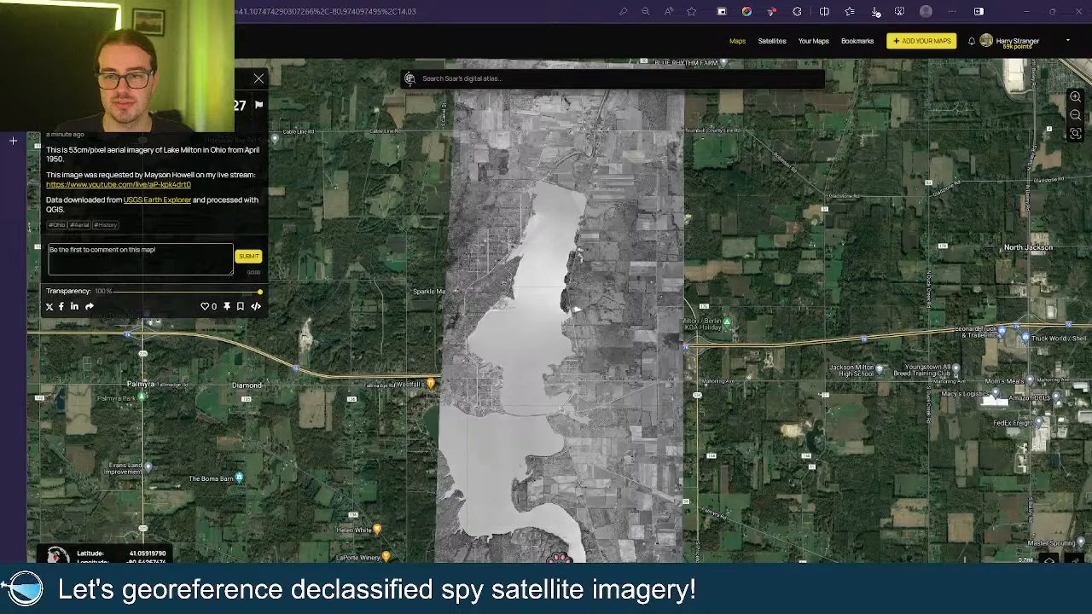
pyautogui.scroll(5, 570, 374)
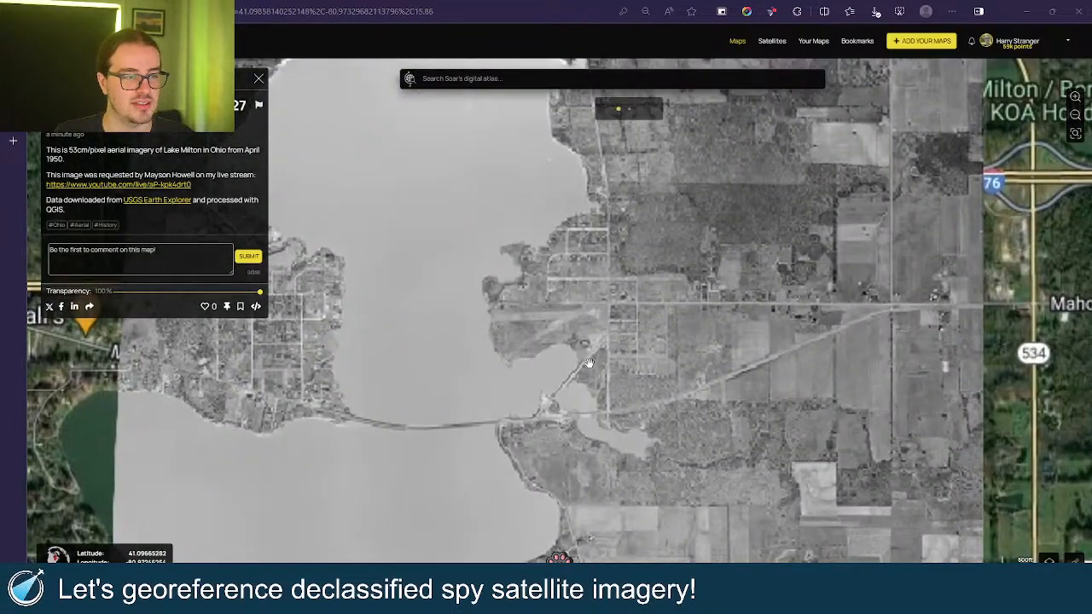
pyautogui.scroll(-3, 588, 363)
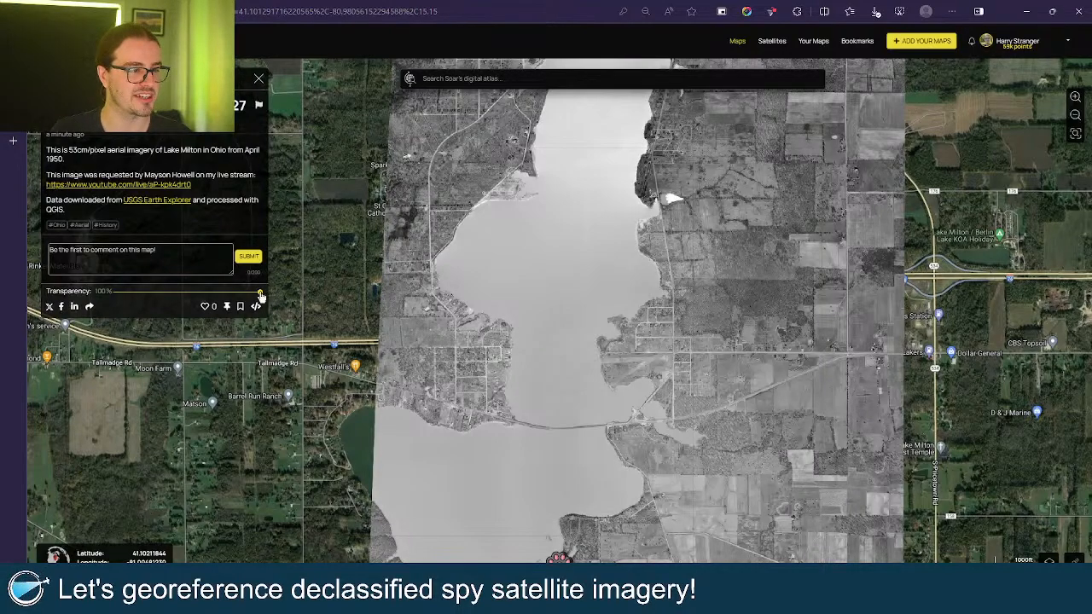
pyautogui.moveTo(260, 296); pyautogui.dragTo(371, 324)
pyautogui.scroll(5, 565, 429)
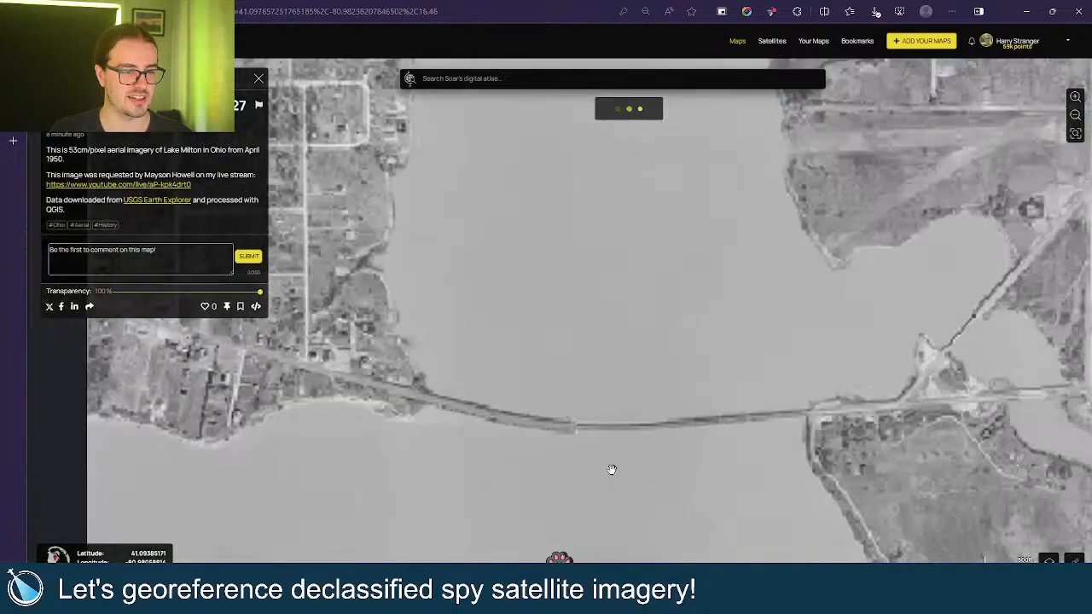
pyautogui.scroll(2, 611, 469)
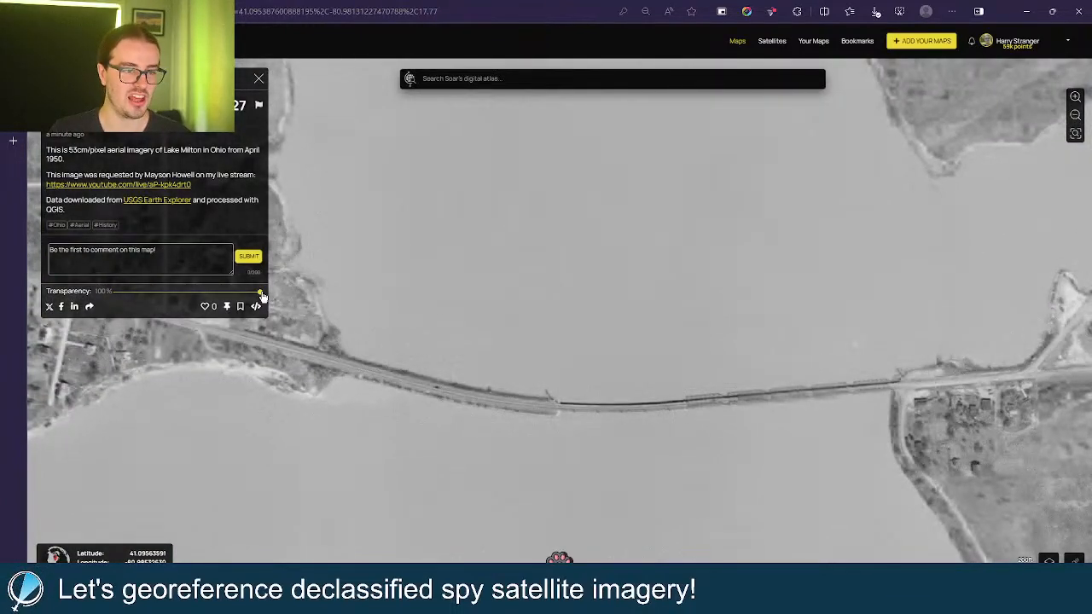
# Fade the 1950 overlay to 0% to view the modern Mahoning Ave bridge, then restore it to 100%.
pyautogui.moveTo(260, 292); pyautogui.dragTo(86, 309)
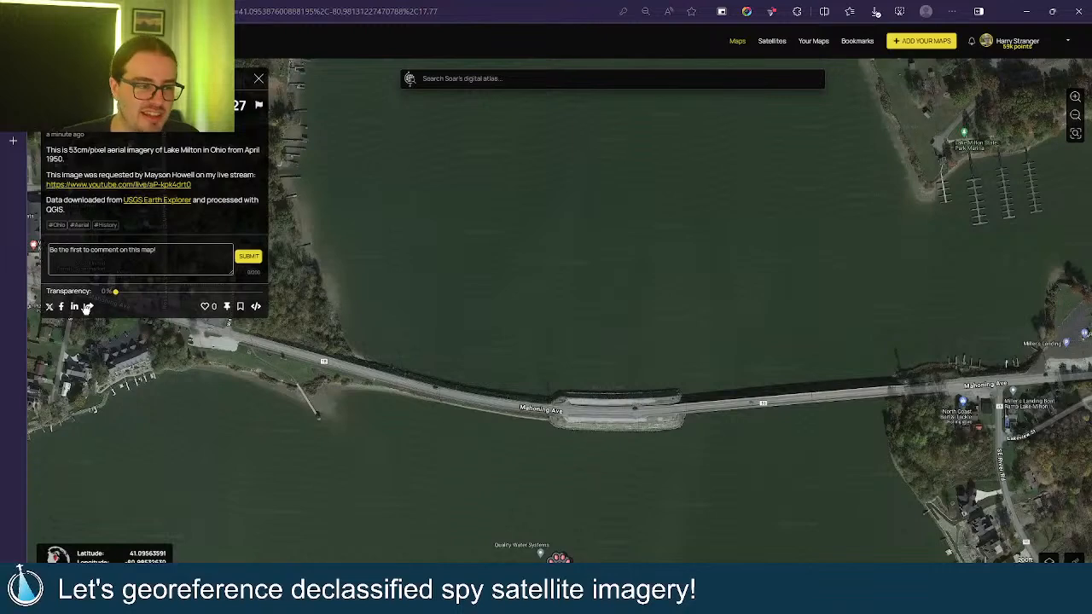
pyautogui.scroll(2, 658, 421)
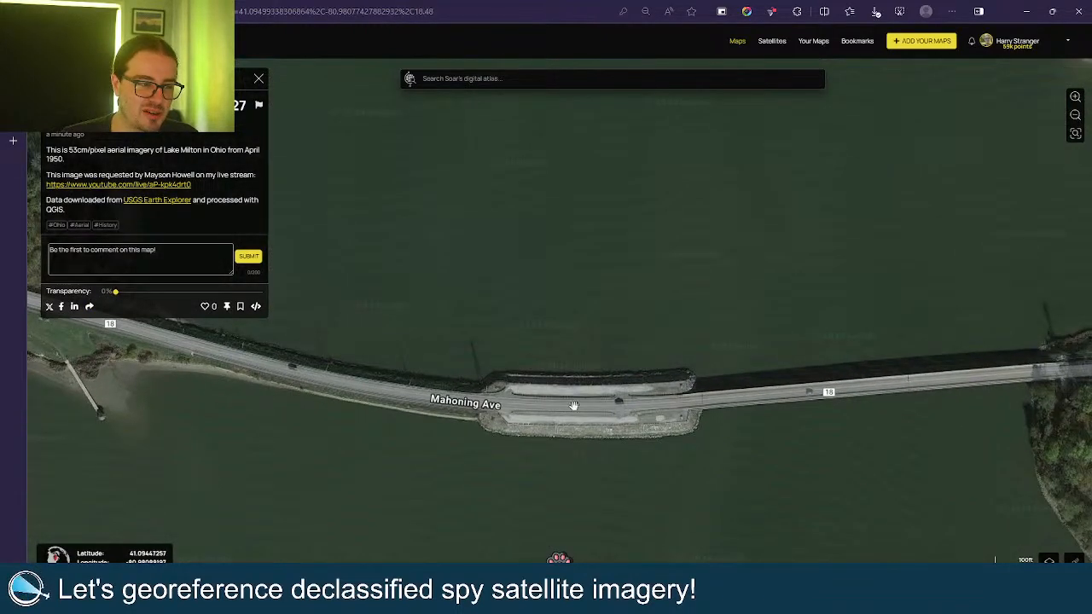
pyautogui.scroll(2, 583, 411)
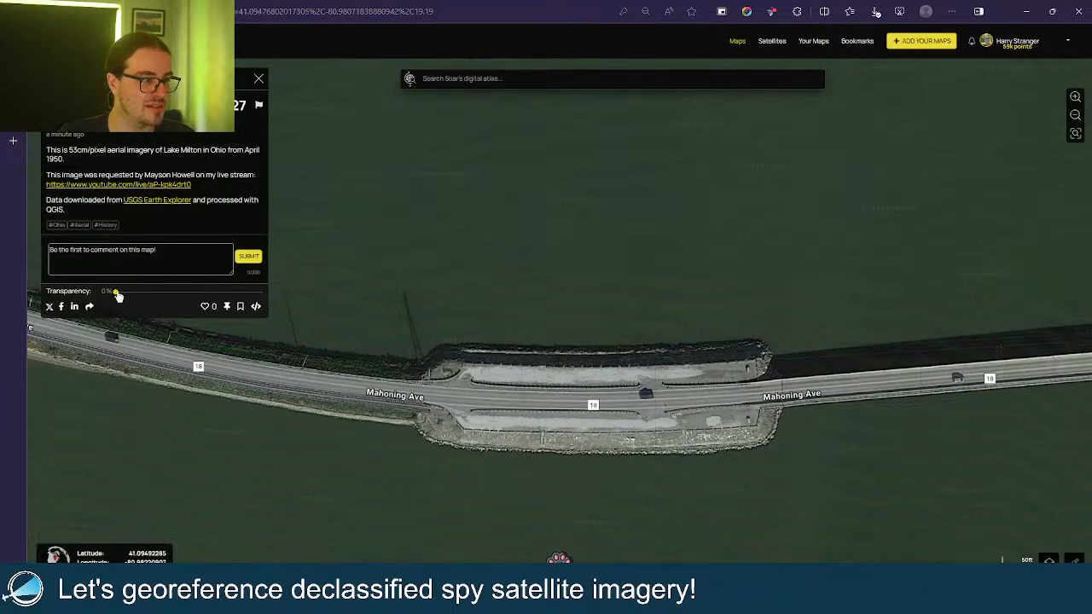
pyautogui.moveTo(115, 292); pyautogui.dragTo(393, 315)
pyautogui.scroll(-4, 396, 314)
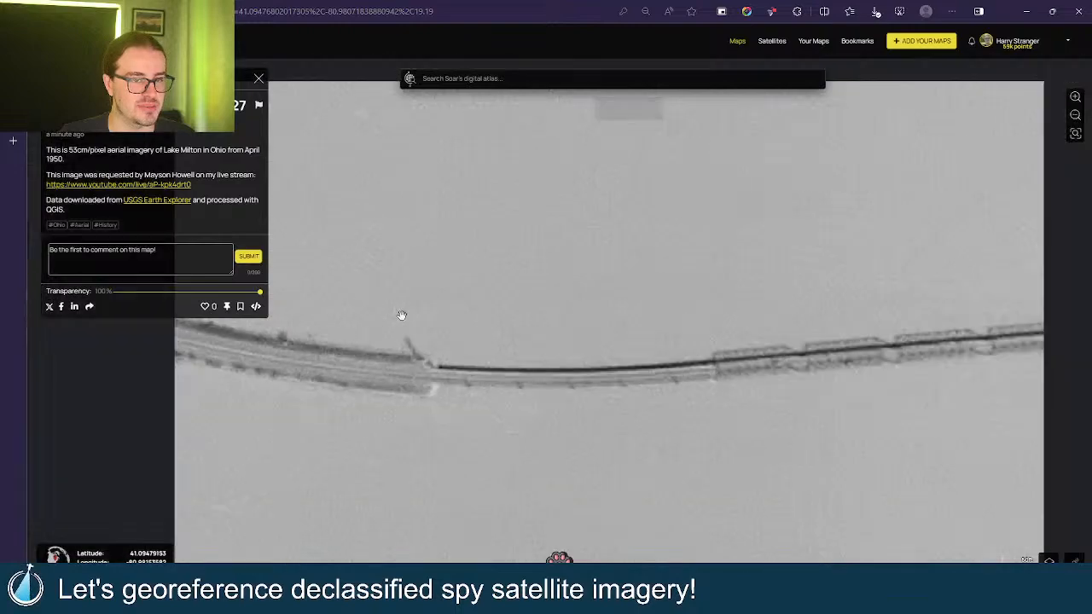
# Zoom out and pan east over the 1950 farmland beside the causeway.
pyautogui.scroll(-2, 673, 348)
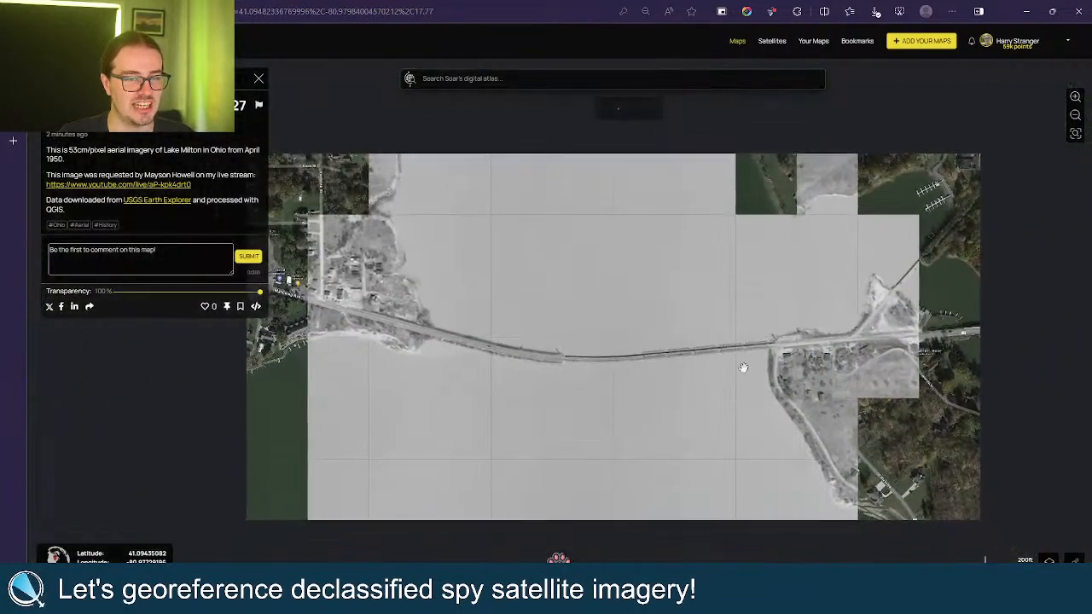
pyautogui.scroll(-2, 684, 313)
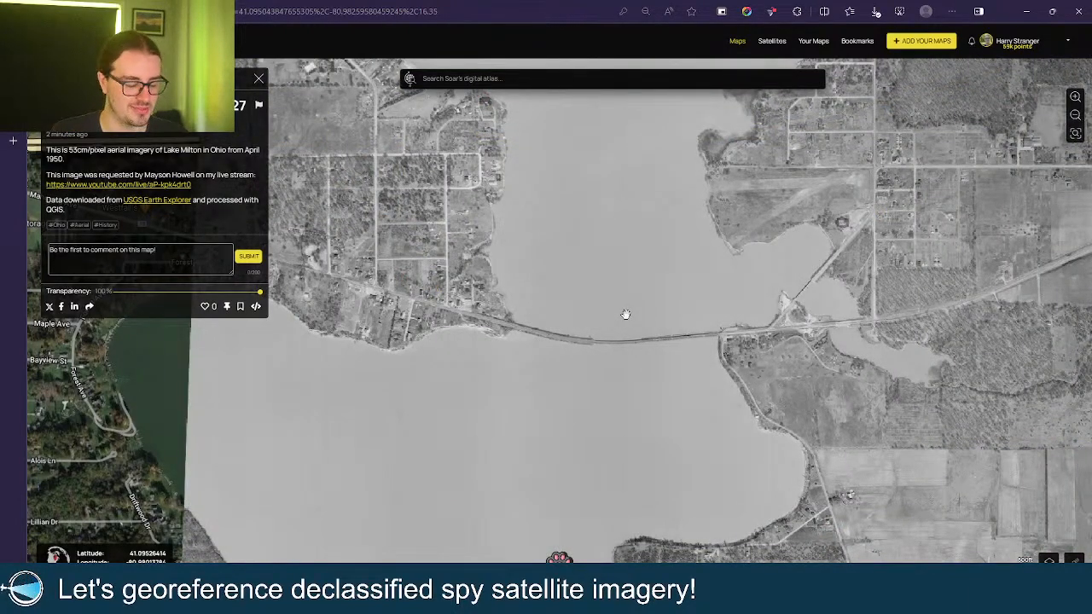
pyautogui.moveTo(608, 270); pyautogui.dragTo(509, 346)
pyautogui.moveTo(875, 328); pyautogui.dragTo(556, 350)
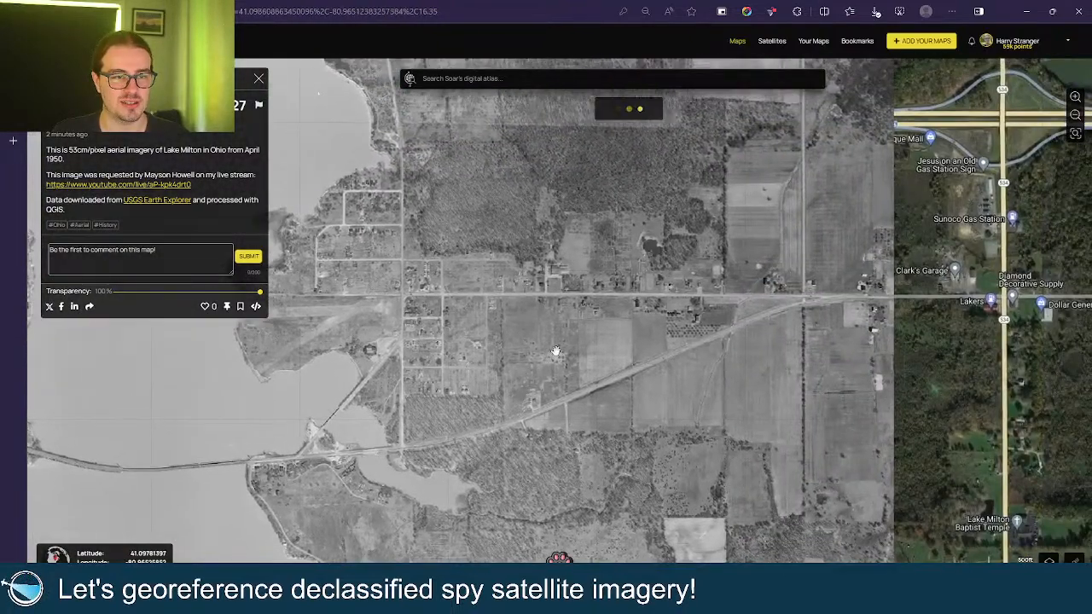
pyautogui.scroll(-2, 655, 349)
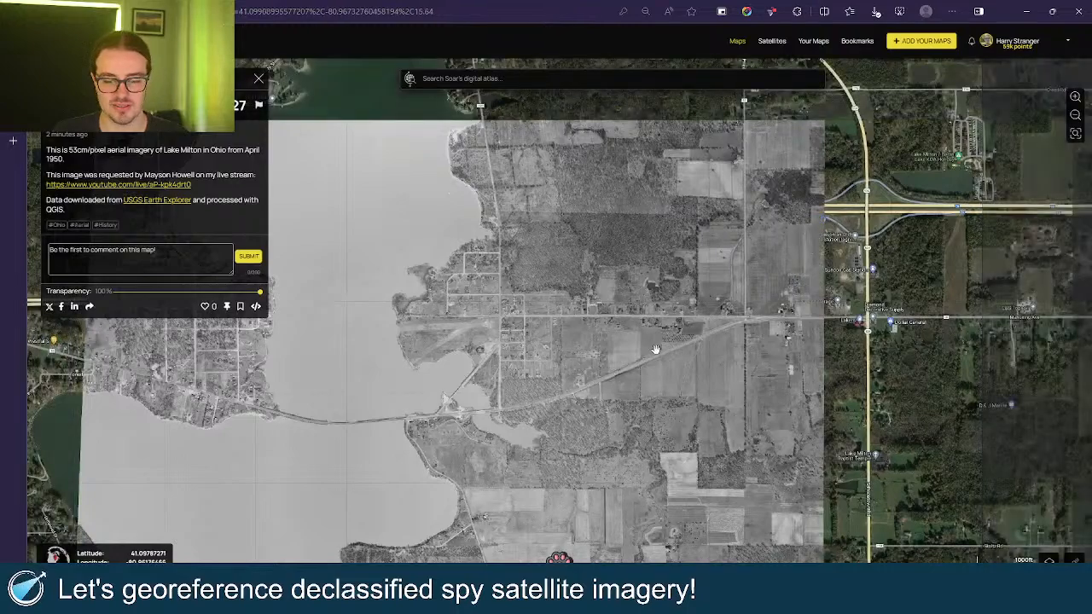
pyautogui.scroll(-2, 655, 349)
# Pan the overlay toward the lake's north end and shift the view east.
pyautogui.moveTo(661, 340); pyautogui.dragTo(747, 331)
pyautogui.moveTo(677, 298); pyautogui.dragTo(679, 321)
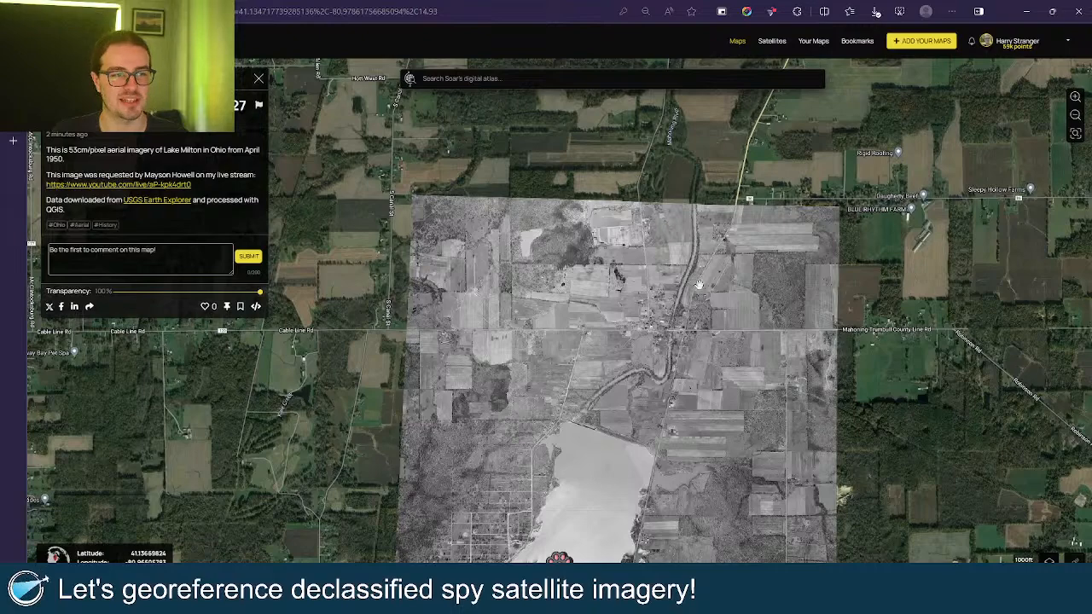
pyautogui.scroll(2, 700, 285)
pyautogui.scroll(1, 696, 294)
pyautogui.moveTo(695, 294); pyautogui.dragTo(655, 293)
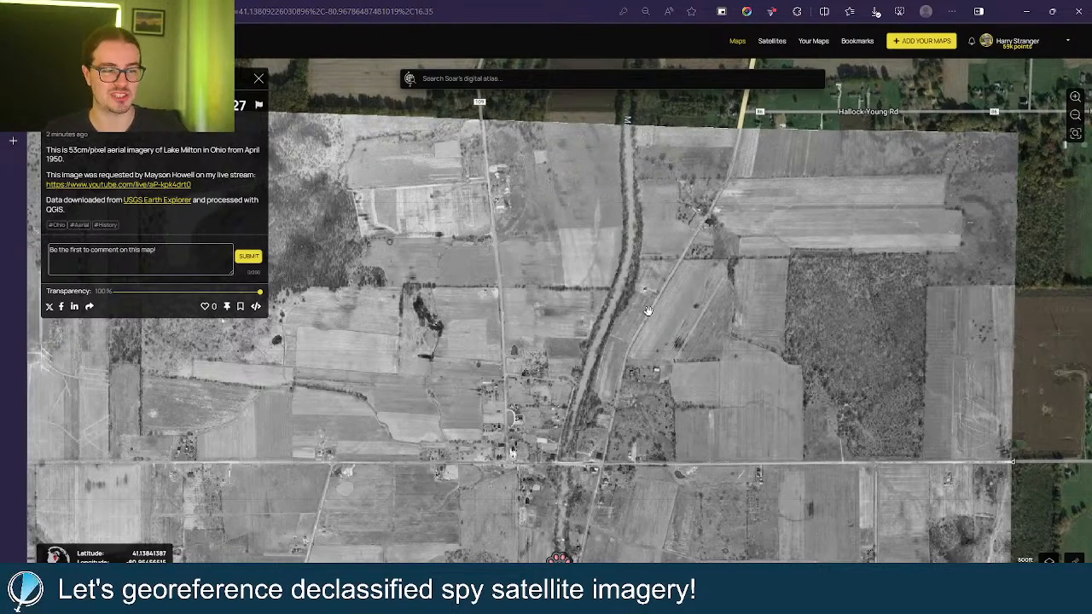
pyautogui.scroll(-1, 644, 320)
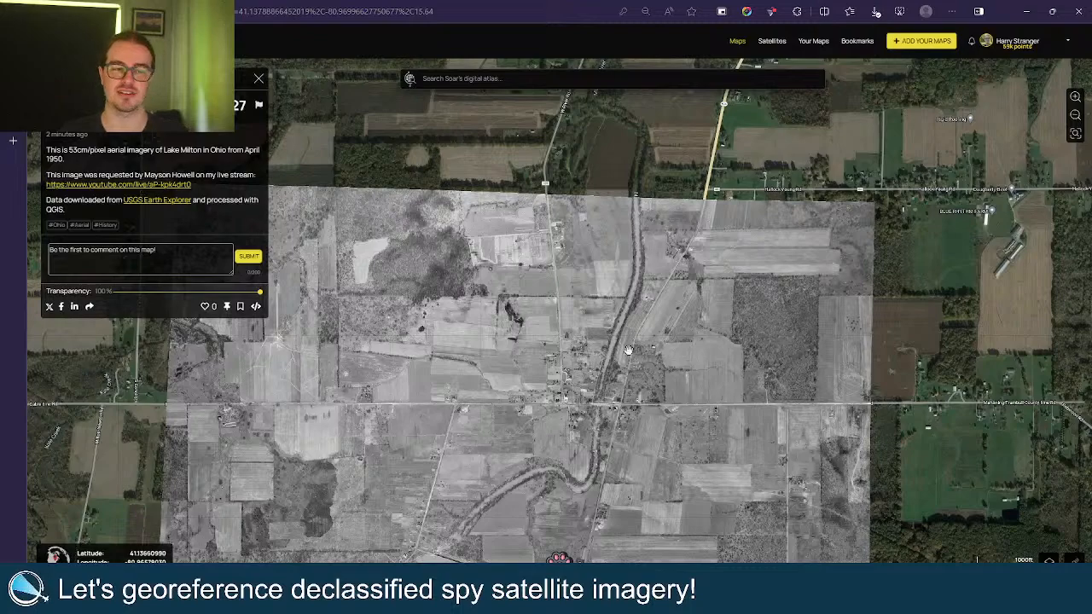
# Move the view south until the main body of Lake Milton is shown.
pyautogui.moveTo(625, 402); pyautogui.dragTo(687, 230)
pyautogui.moveTo(617, 421); pyautogui.dragTo(640, 302)
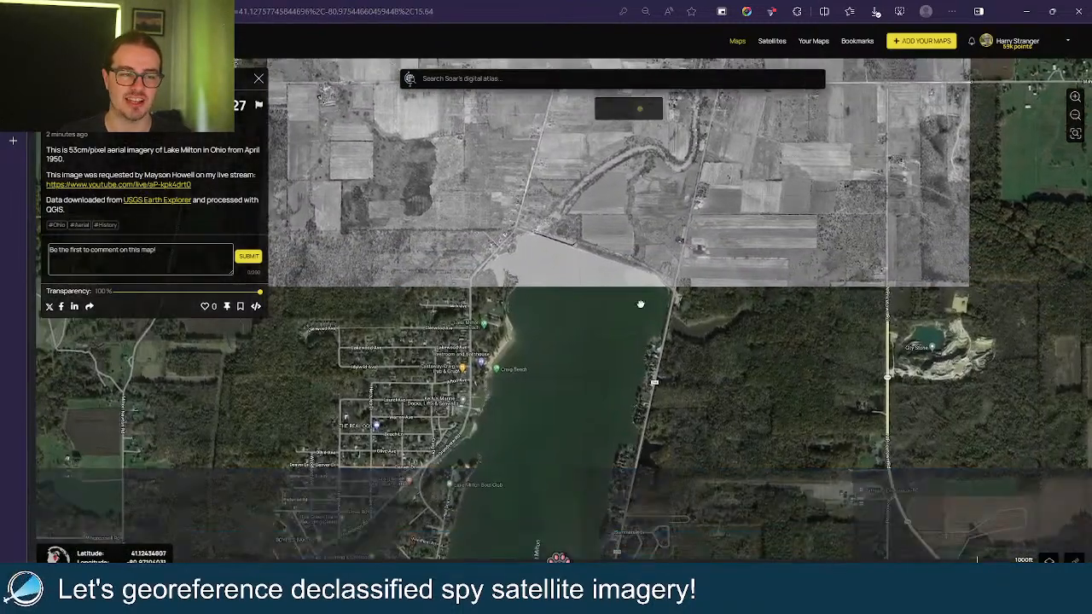
pyautogui.moveTo(618, 379); pyautogui.dragTo(617, 321)
pyautogui.moveTo(590, 423); pyautogui.dragTo(614, 348)
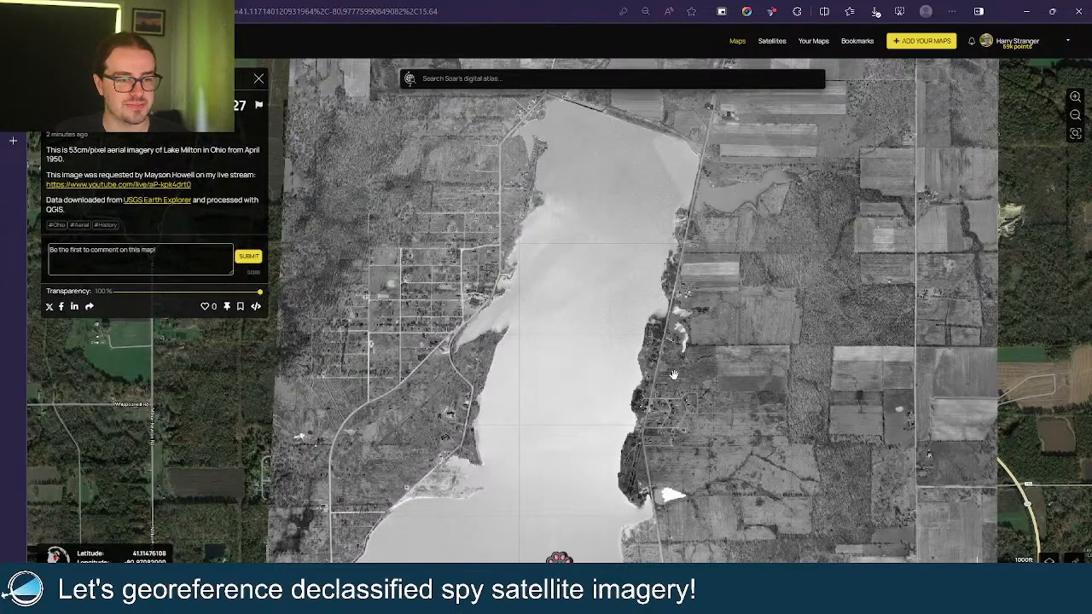
# Pan south along the lake to the overlay's southern shore and roads.
pyautogui.moveTo(672, 375); pyautogui.dragTo(668, 298)
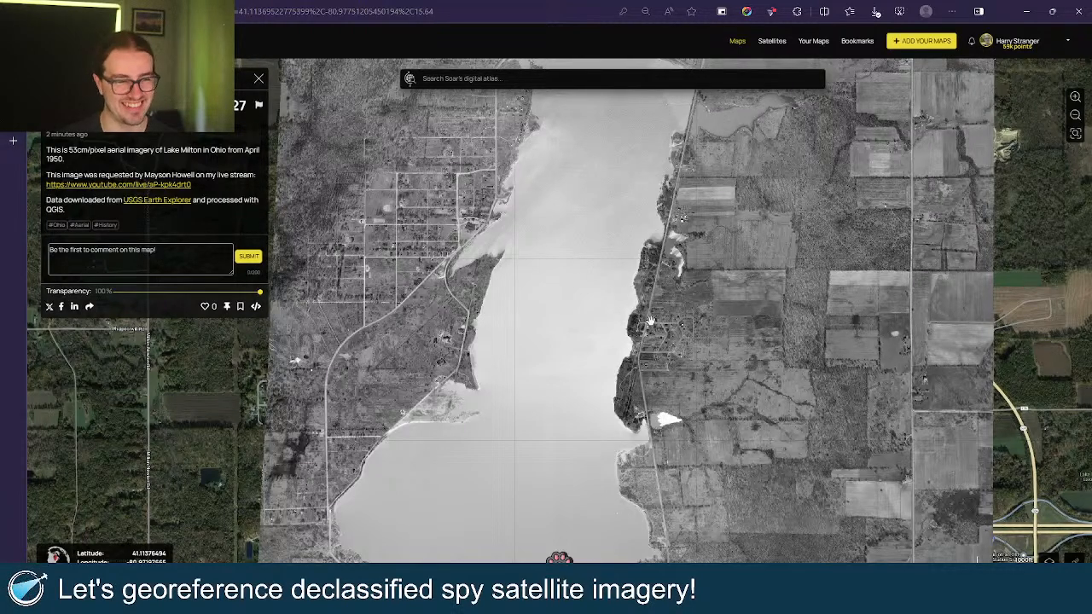
pyautogui.moveTo(464, 435); pyautogui.dragTo(494, 291)
pyautogui.moveTo(500, 364); pyautogui.dragTo(502, 272)
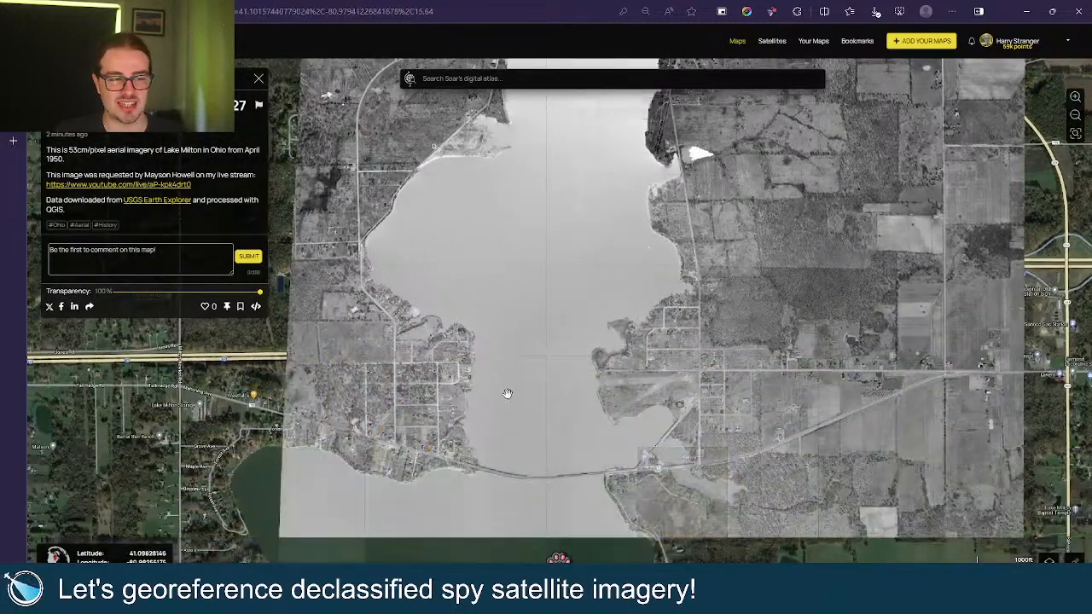
pyautogui.moveTo(506, 393); pyautogui.dragTo(513, 320)
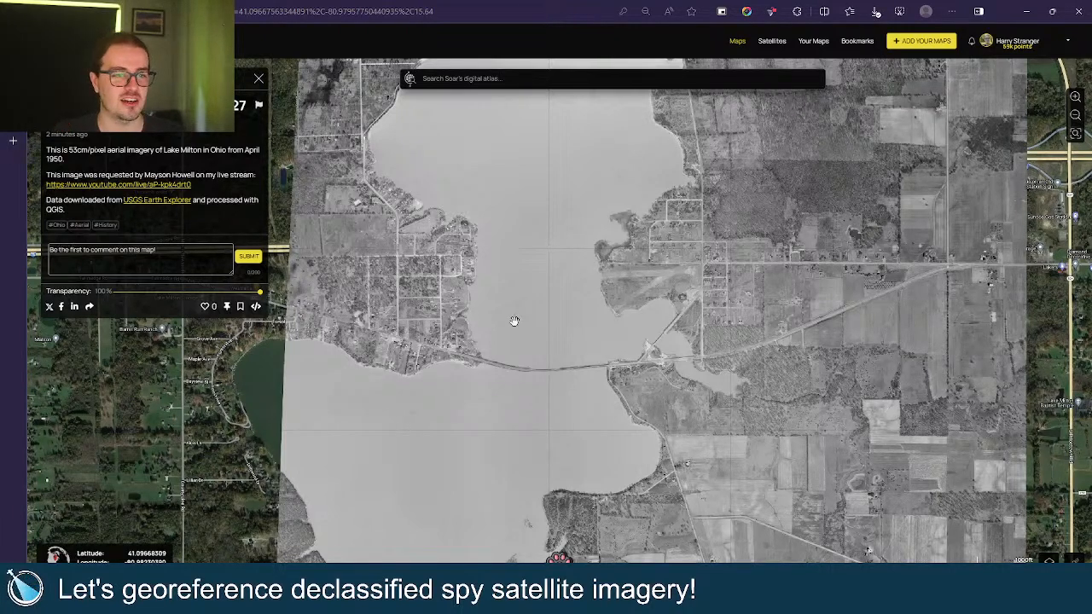
pyautogui.moveTo(534, 421); pyautogui.dragTo(535, 327)
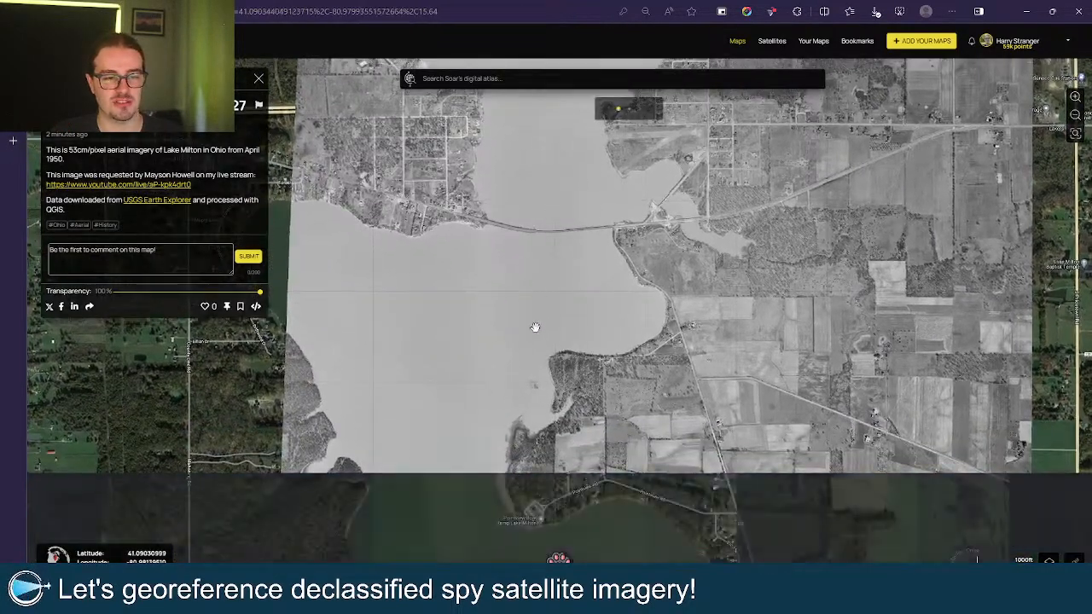
pyautogui.moveTo(536, 414); pyautogui.dragTo(531, 364)
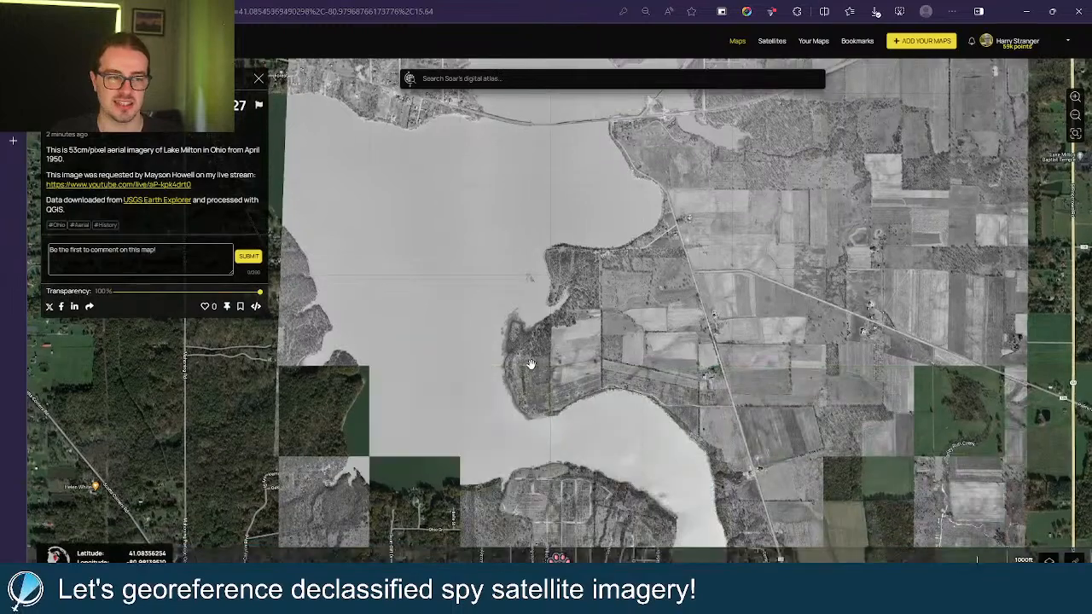
pyautogui.moveTo(529, 554); pyautogui.dragTo(513, 389)
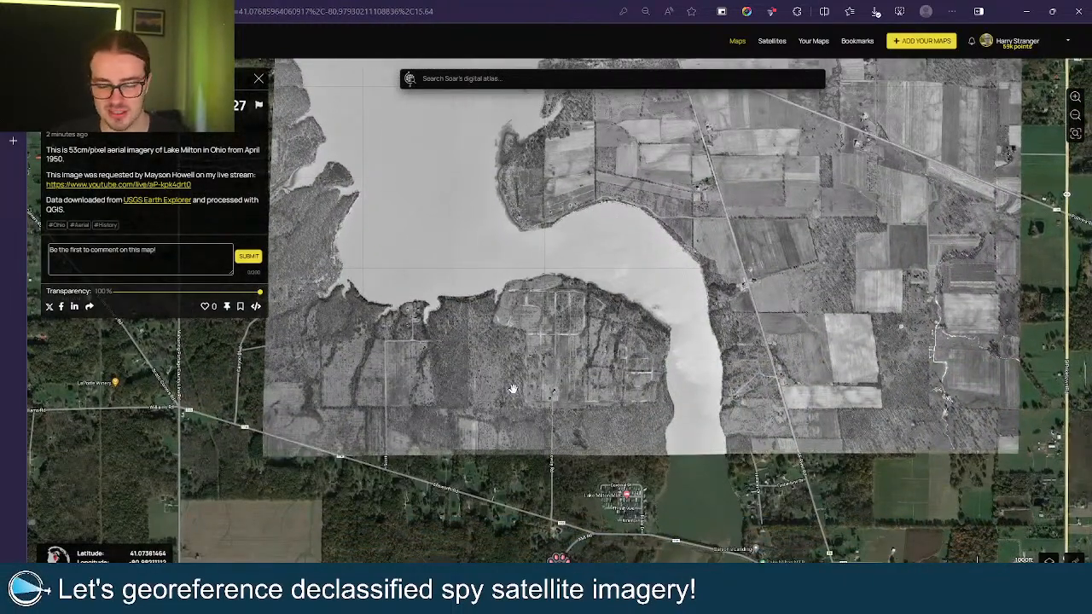
# Pan back north over the lake to the dam and the land beyond it.
pyautogui.moveTo(561, 166); pyautogui.dragTo(580, 427)
pyautogui.moveTo(578, 256); pyautogui.dragTo(542, 450)
pyautogui.moveTo(537, 307); pyautogui.dragTo(563, 423)
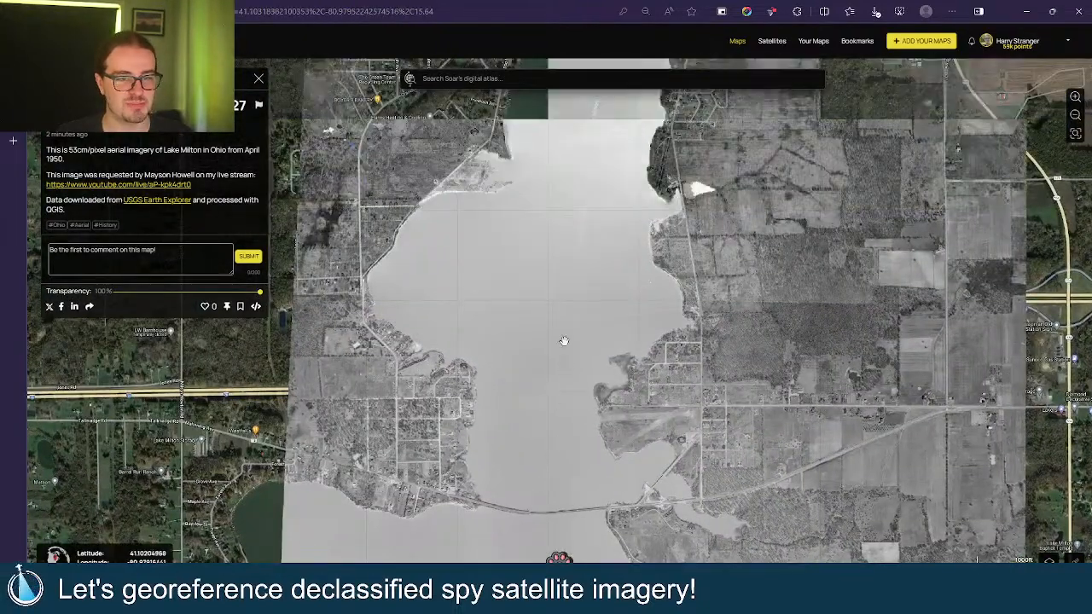
pyautogui.moveTo(590, 267); pyautogui.dragTo(553, 342)
pyautogui.moveTo(543, 278); pyautogui.dragTo(568, 358)
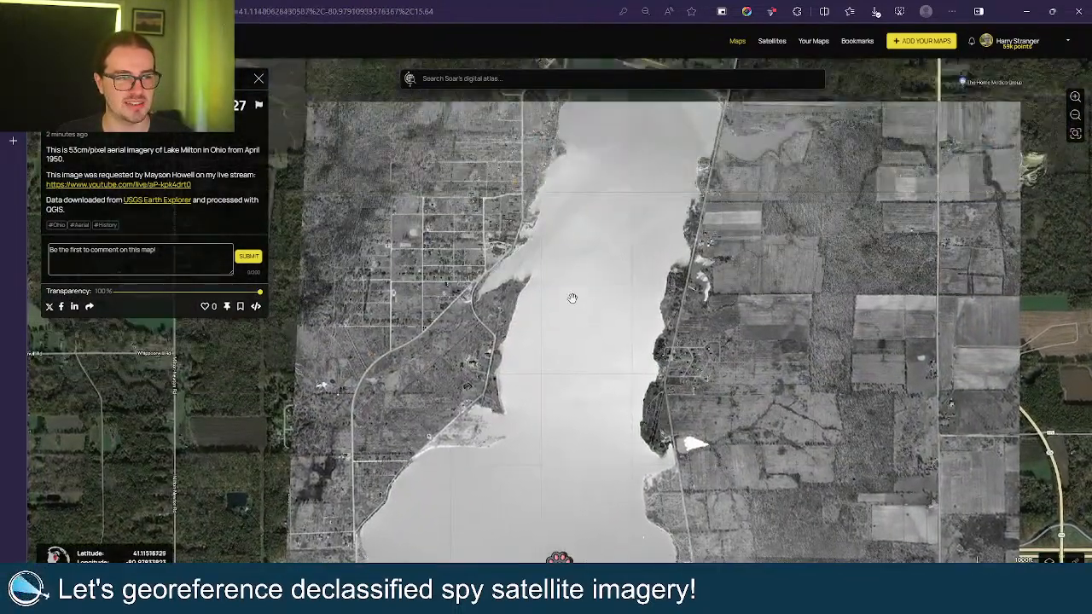
pyautogui.moveTo(567, 234); pyautogui.dragTo(578, 370)
pyautogui.moveTo(595, 288); pyautogui.dragTo(585, 368)
# Zoom out and centre the whole 1950 overlay in view.
pyautogui.scroll(-3, 577, 338)
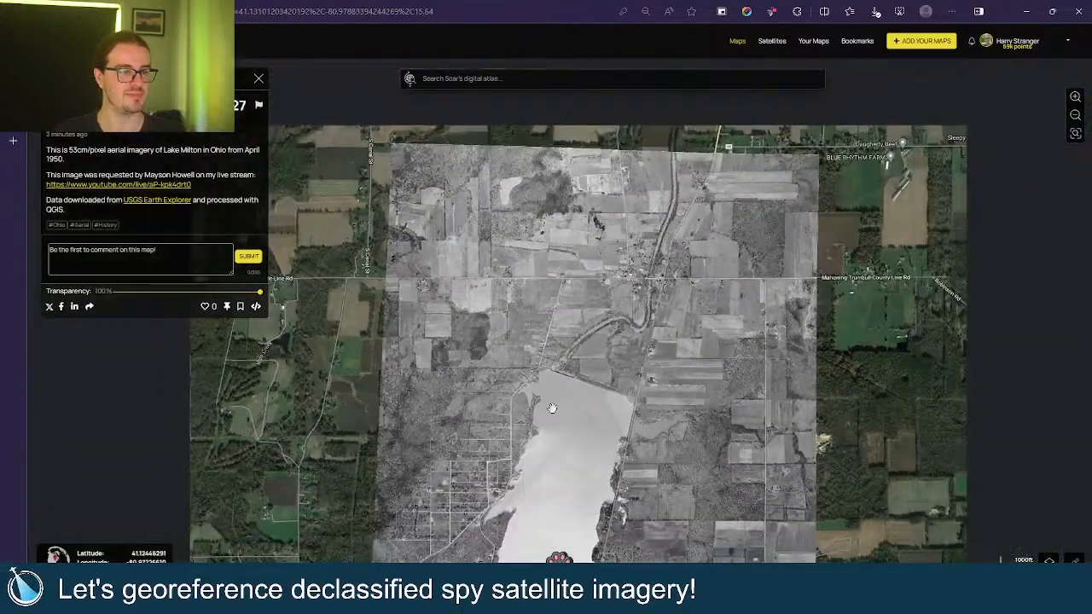
pyautogui.moveTo(552, 409); pyautogui.dragTo(552, 293)
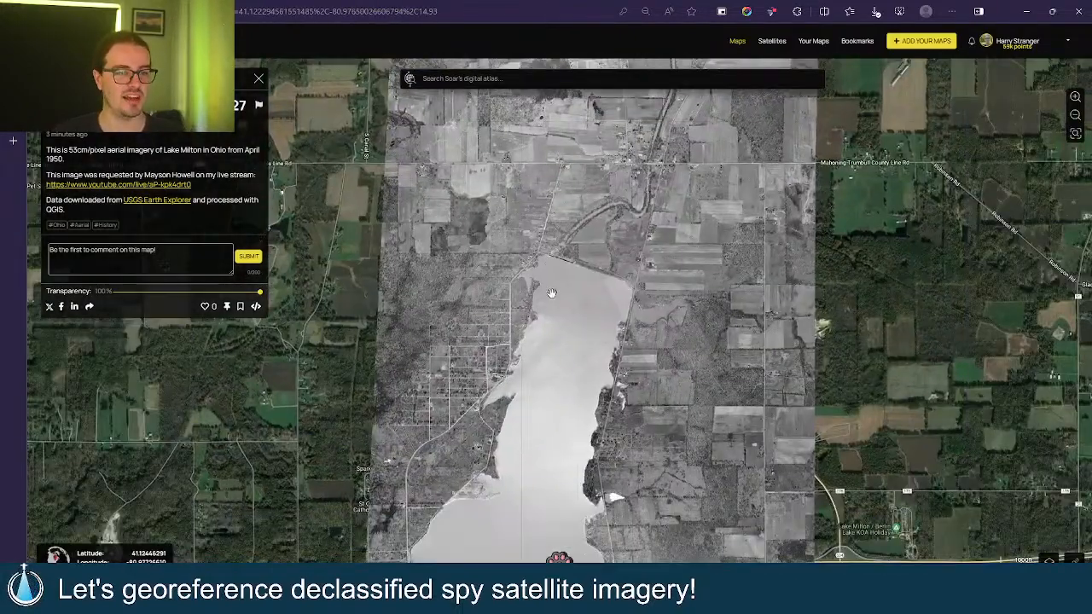
pyautogui.moveTo(589, 432); pyautogui.dragTo(591, 347)
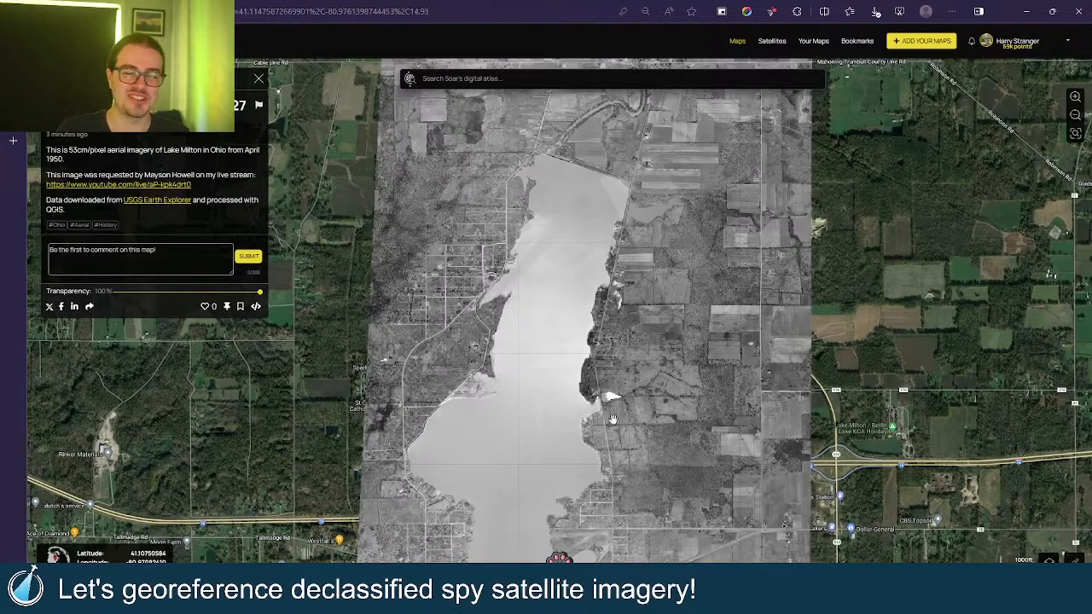
pyautogui.moveTo(610, 369); pyautogui.dragTo(621, 321)
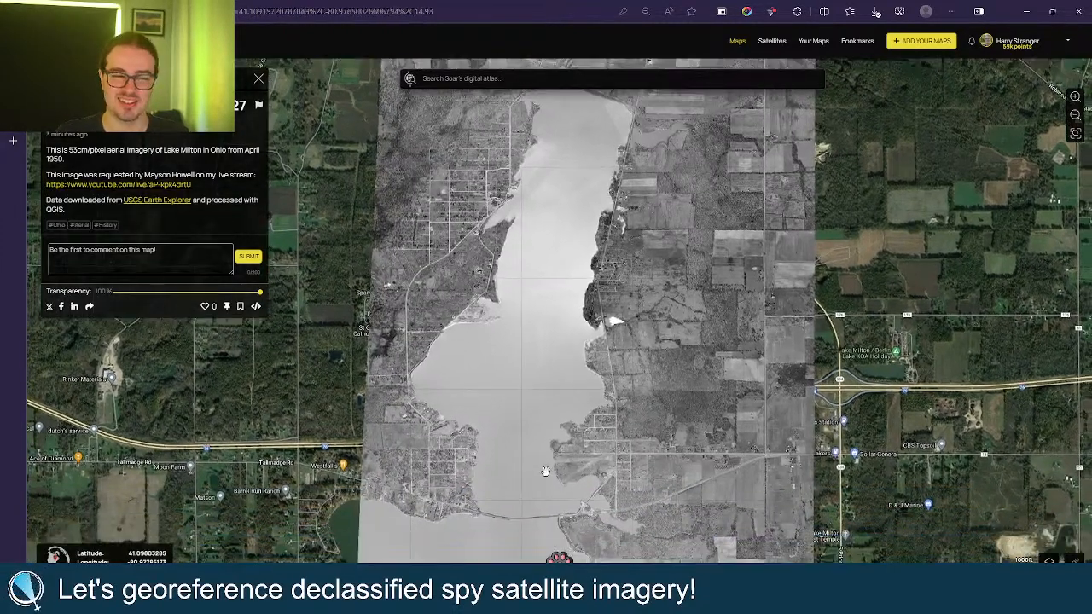
# Zoom in, fade the 1950 overlay to about 10%, then restore it to 100% and recentre the lake.
pyautogui.scroll(4, 760, 478)
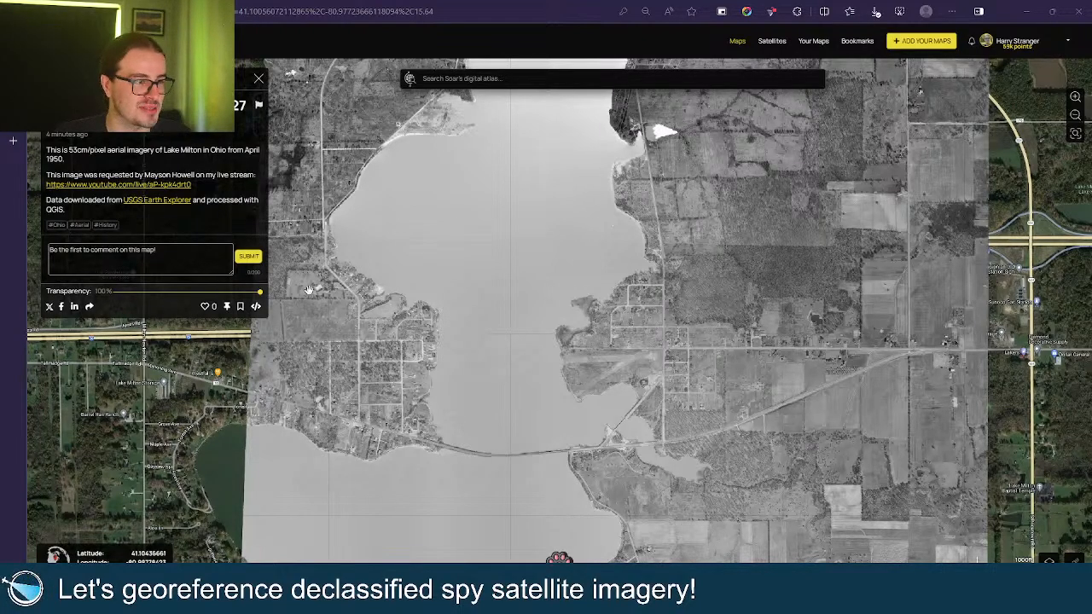
pyautogui.moveTo(260, 293)
pyautogui.mouseDown()
pyautogui.moveTo(111, 294)
pyautogui.moveTo(259, 293)
pyautogui.mouseUp()
pyautogui.moveTo(588, 264); pyautogui.dragTo(626, 300)
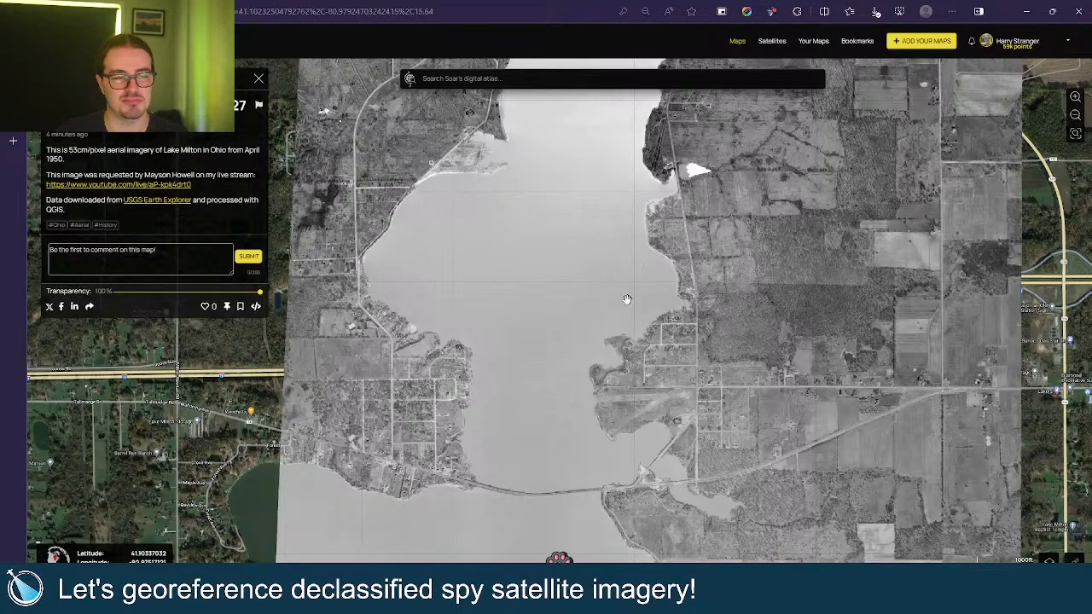
pyautogui.moveTo(845, 349); pyautogui.dragTo(794, 344)
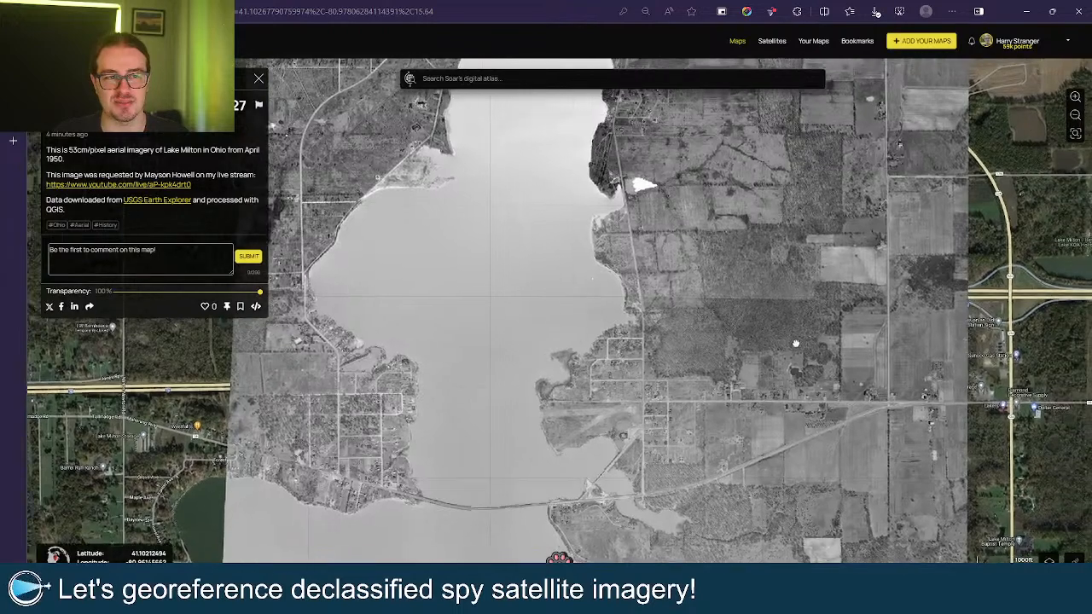
pyautogui.moveTo(671, 363); pyautogui.dragTo(688, 363)
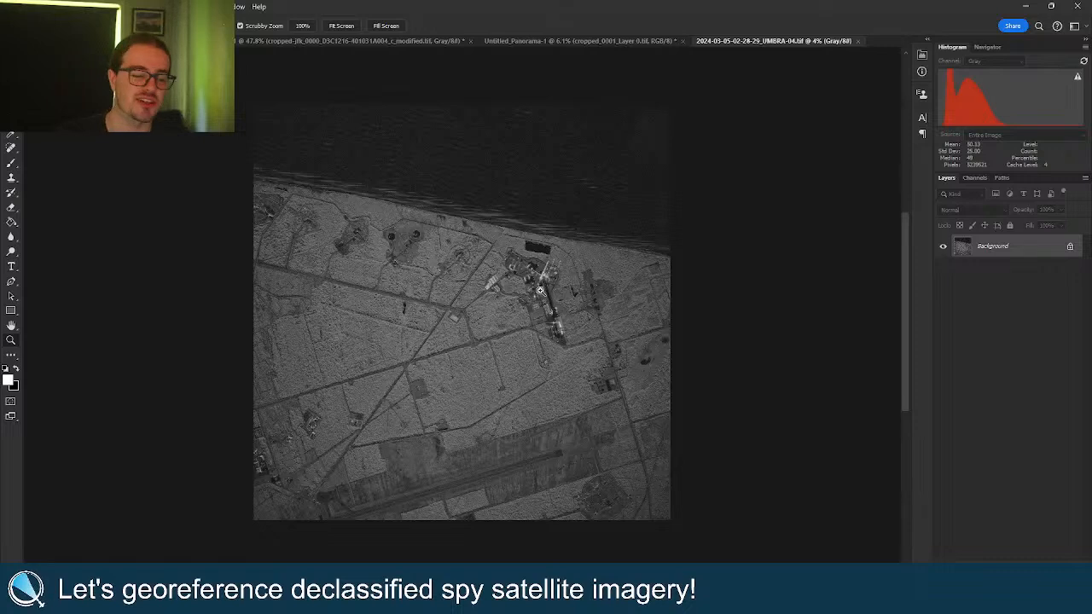
# Fit the whole UMBRA-04 SAR image on screen.
pyautogui.moveTo(554, 311); pyautogui.dragTo(559, 310)
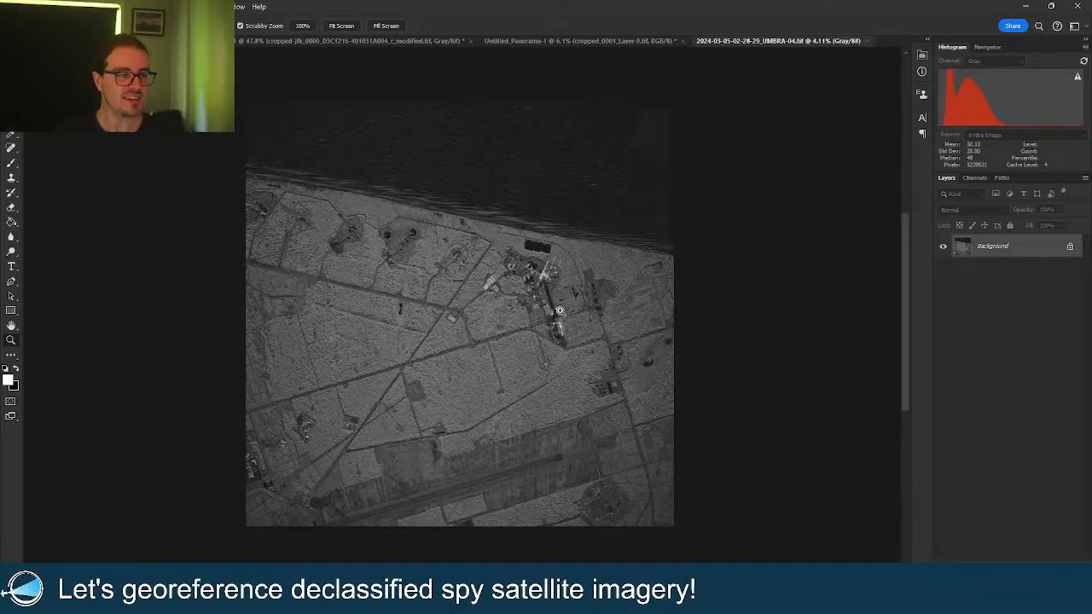
pyautogui.rightClick(559, 310)
pyautogui.click(571, 317)
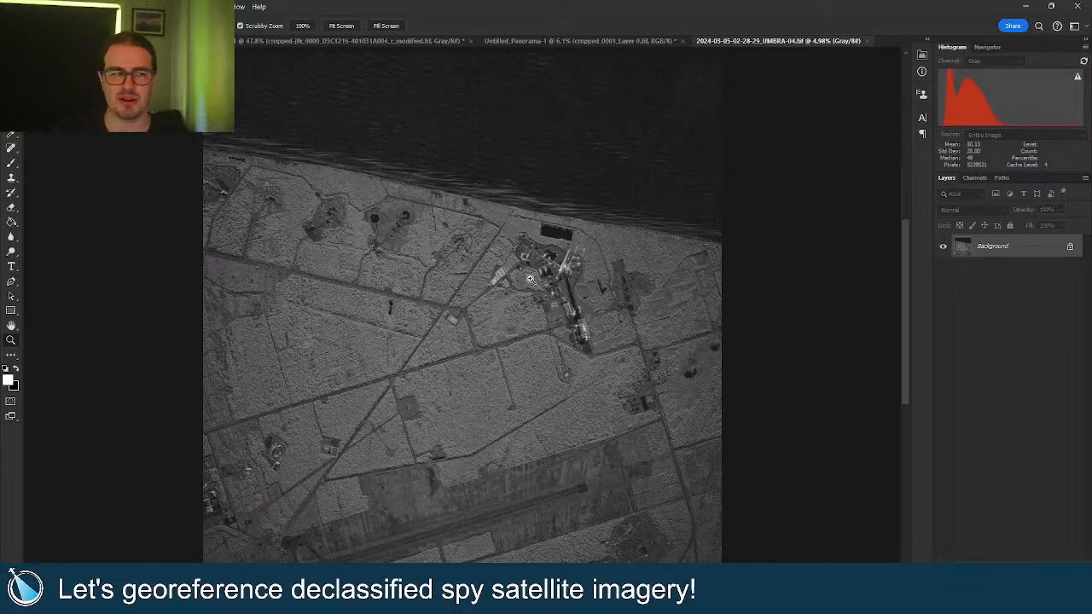
# Zoom in on the launch complex and its two circular pads near the upper left.
pyautogui.moveTo(569, 296); pyautogui.dragTo(635, 292)
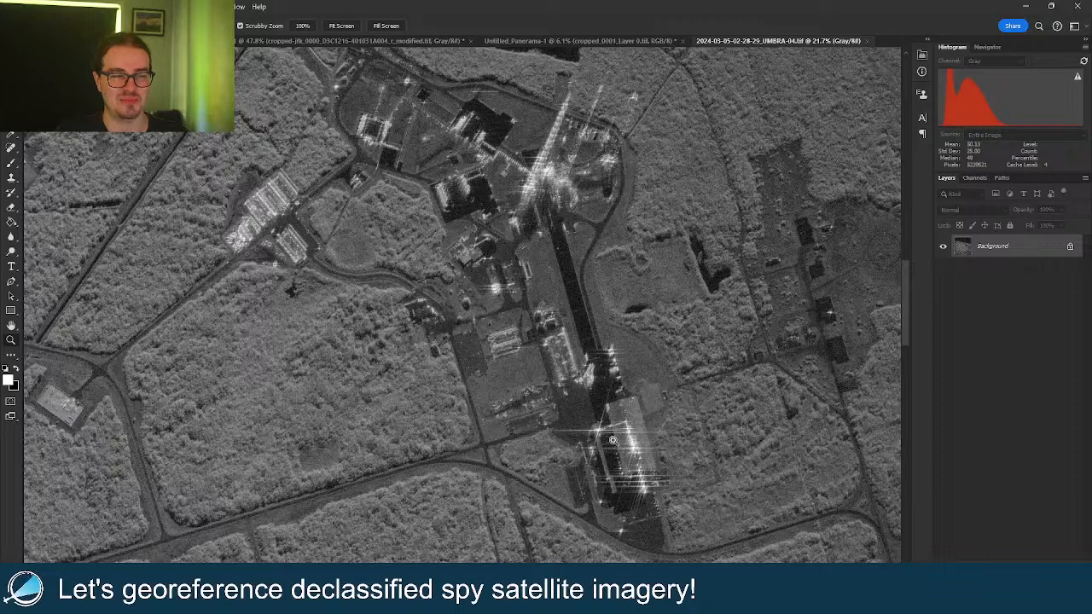
pyautogui.scroll(-3, 699, 440)
pyautogui.scroll(-1, 726, 440)
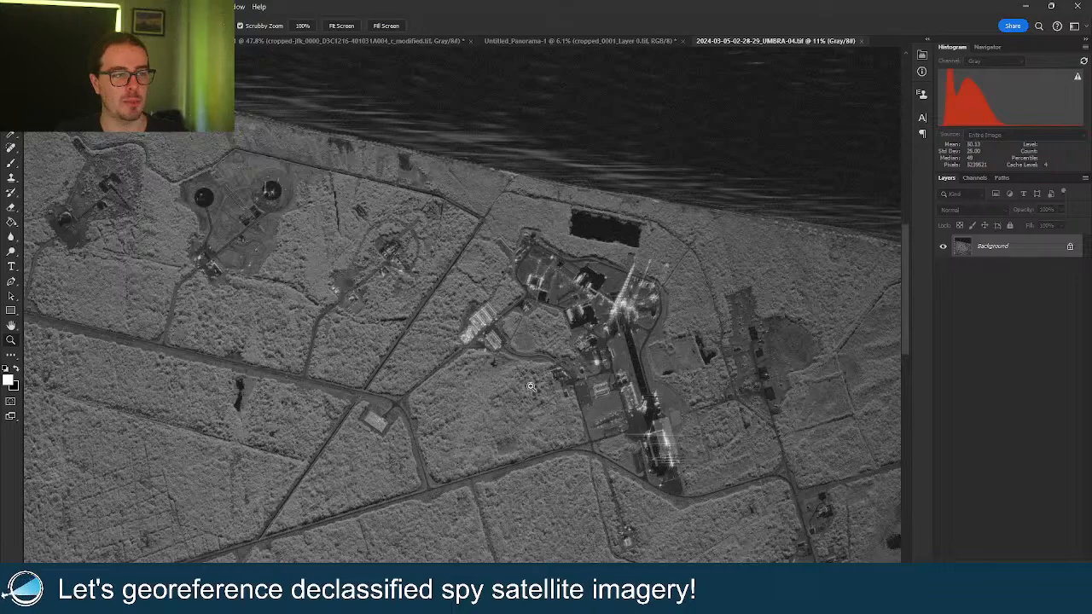
pyautogui.scroll(5, 194, 171)
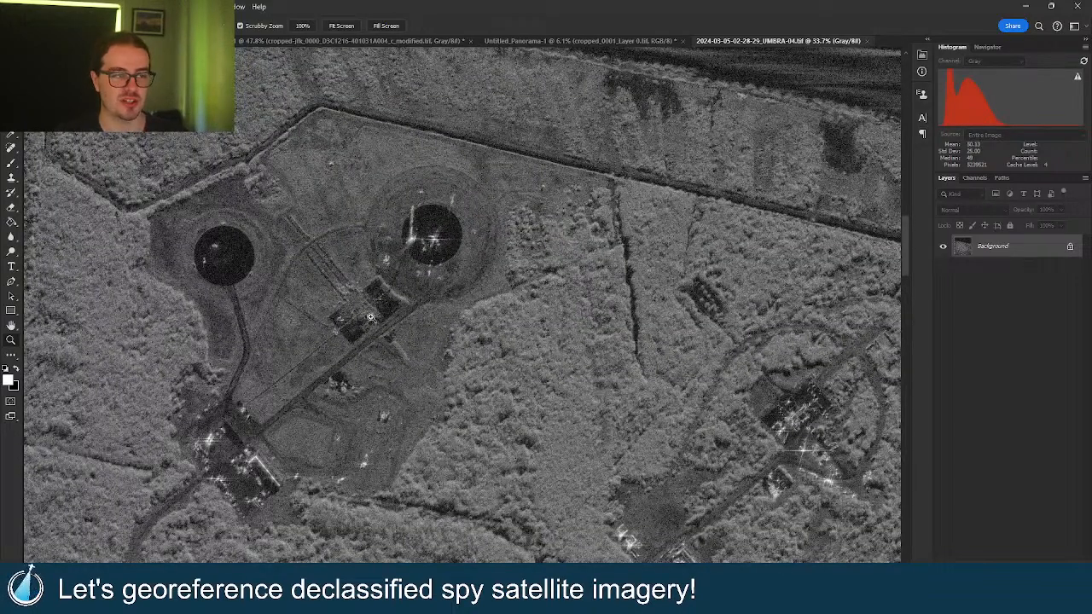
# Crop around the right circular pad with the Crop tool, rotating the frame to align with it.
pyautogui.moveTo(375, 310); pyautogui.dragTo(504, 278)
pyautogui.scroll(4, 557, 206)
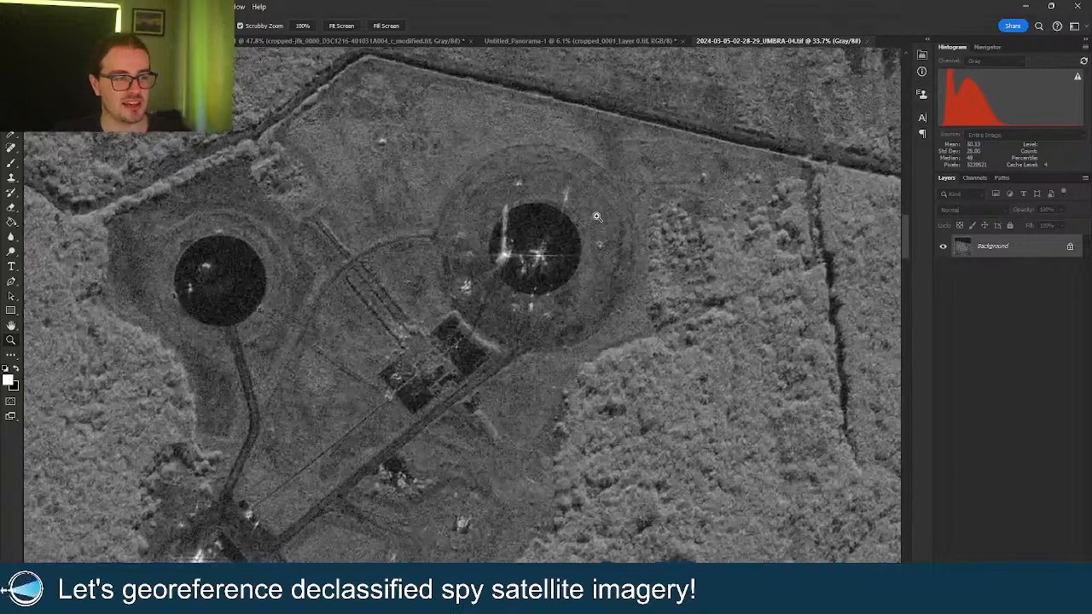
pyautogui.press('c')
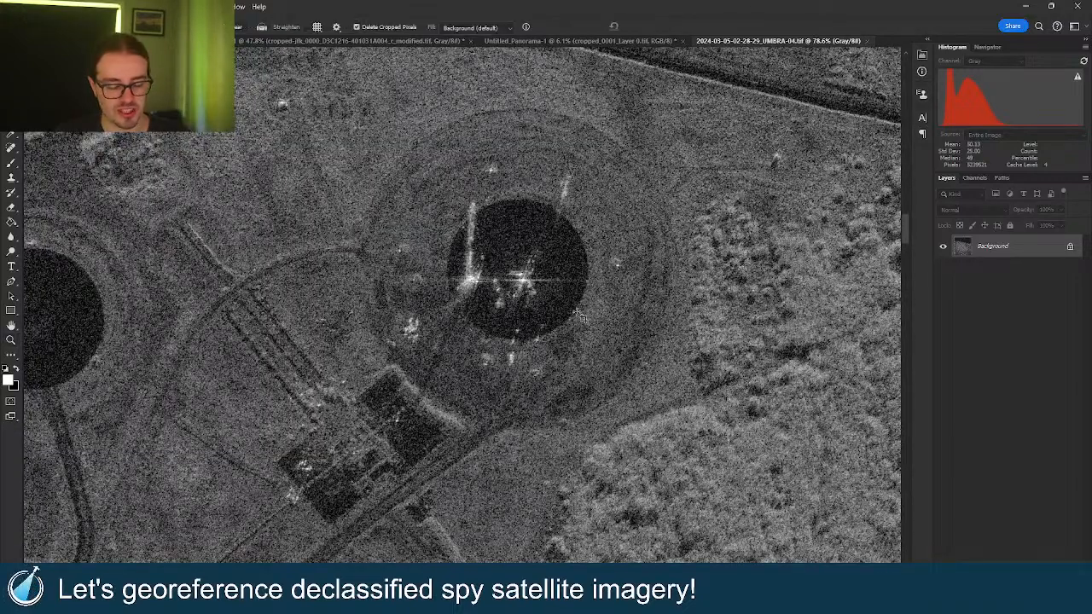
pyautogui.click(528, 259)
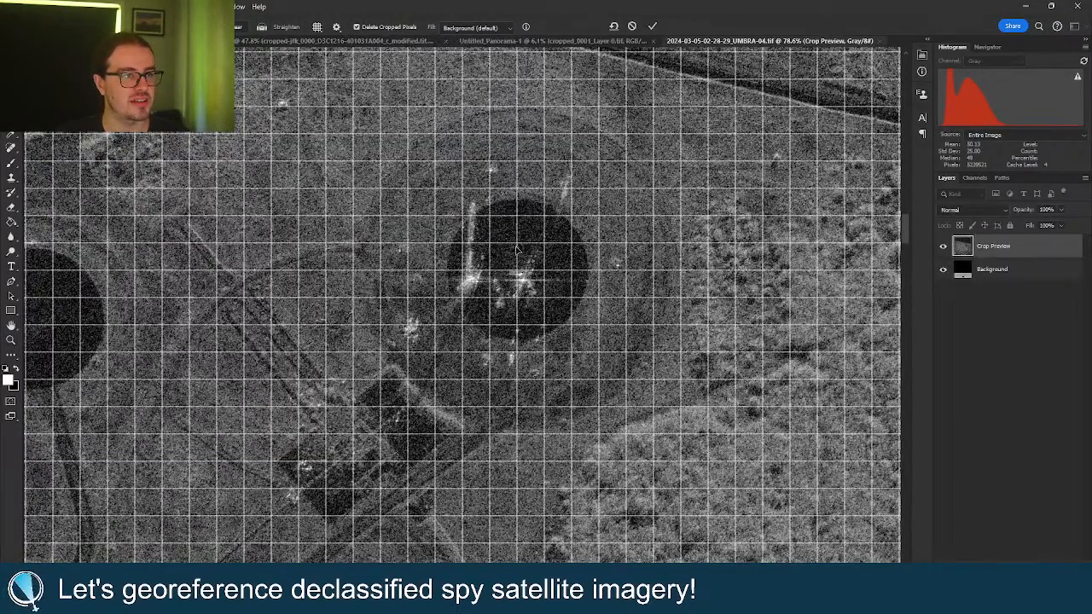
pyautogui.press('Return')
pyautogui.moveTo(362, 86); pyautogui.dragTo(709, 456)
pyautogui.moveTo(711, 332)
pyautogui.mouseDown()
pyautogui.moveTo(654, 262)
pyautogui.moveTo(677, 240)
pyautogui.mouseUp()
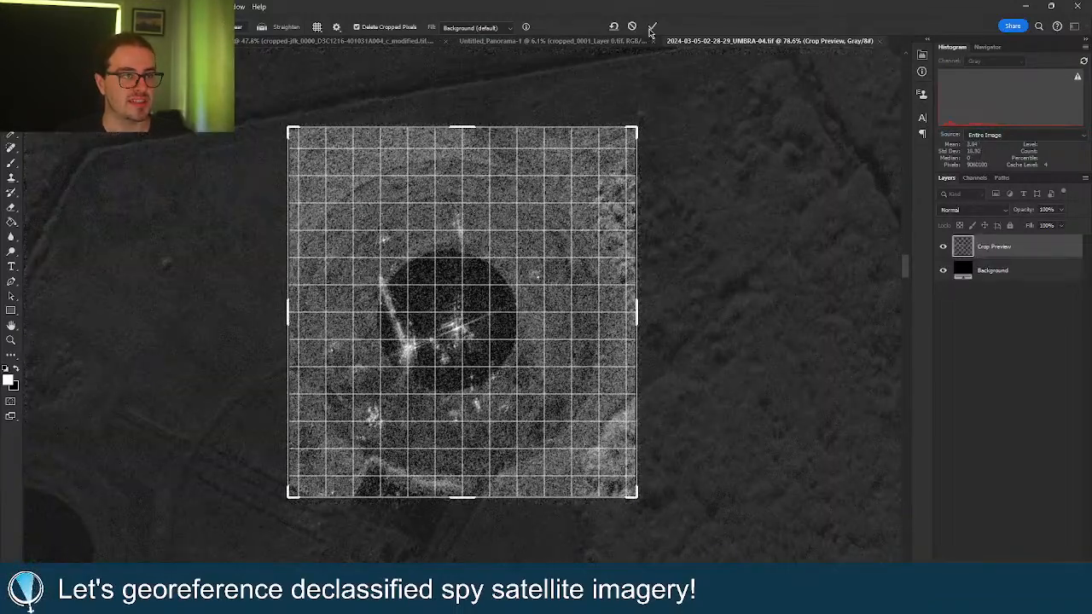
pyautogui.click(653, 26)
# Zoom in on the cropped launch pad.
pyautogui.press('z')
pyautogui.click(493, 290)
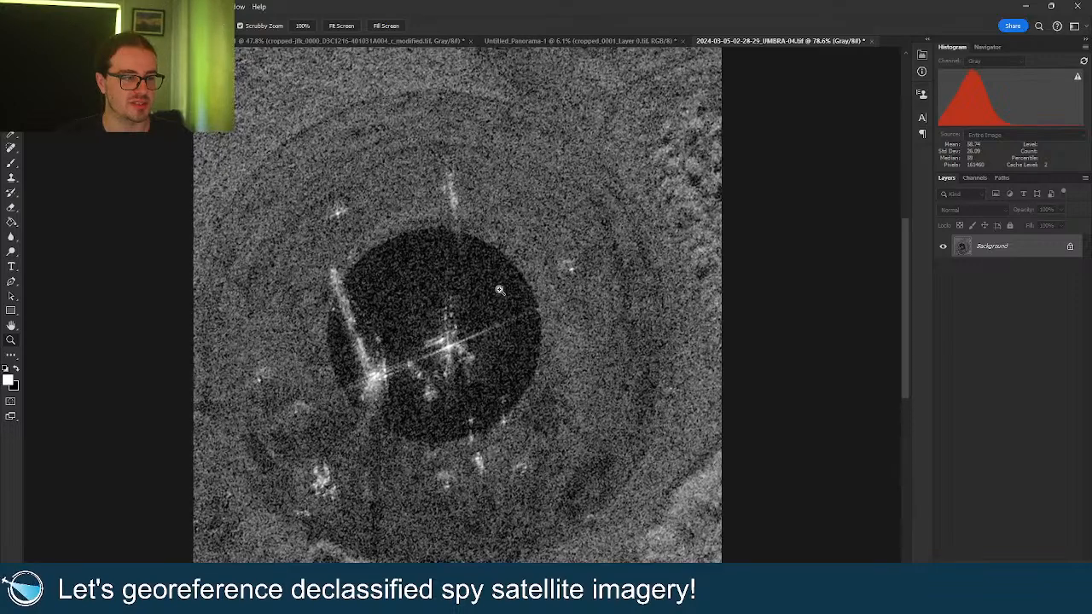
pyautogui.rightClick(489, 292)
pyautogui.click(499, 297)
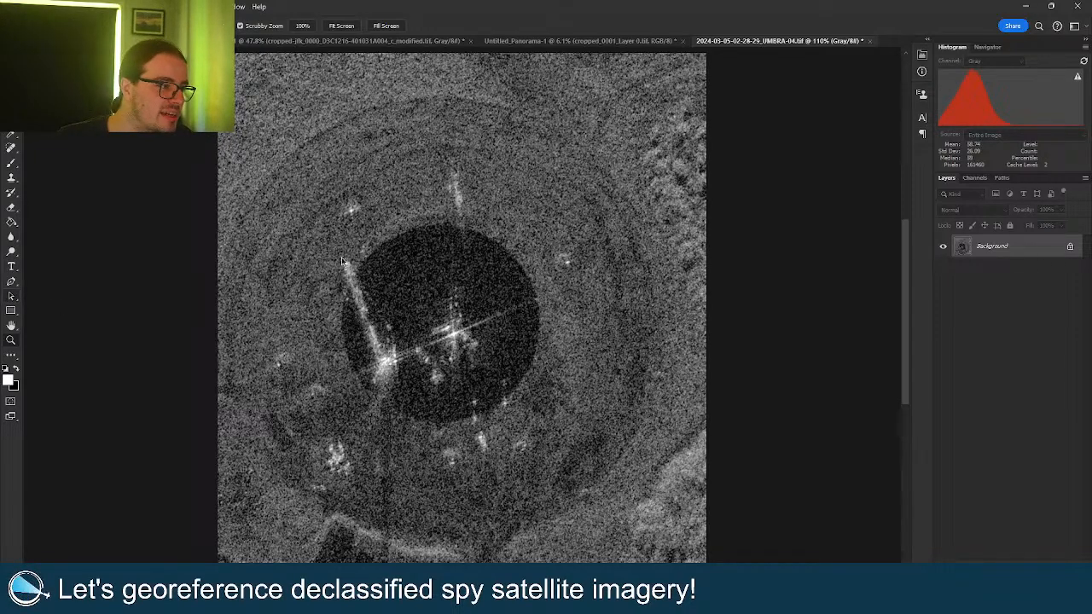
pyautogui.click(11, 295)
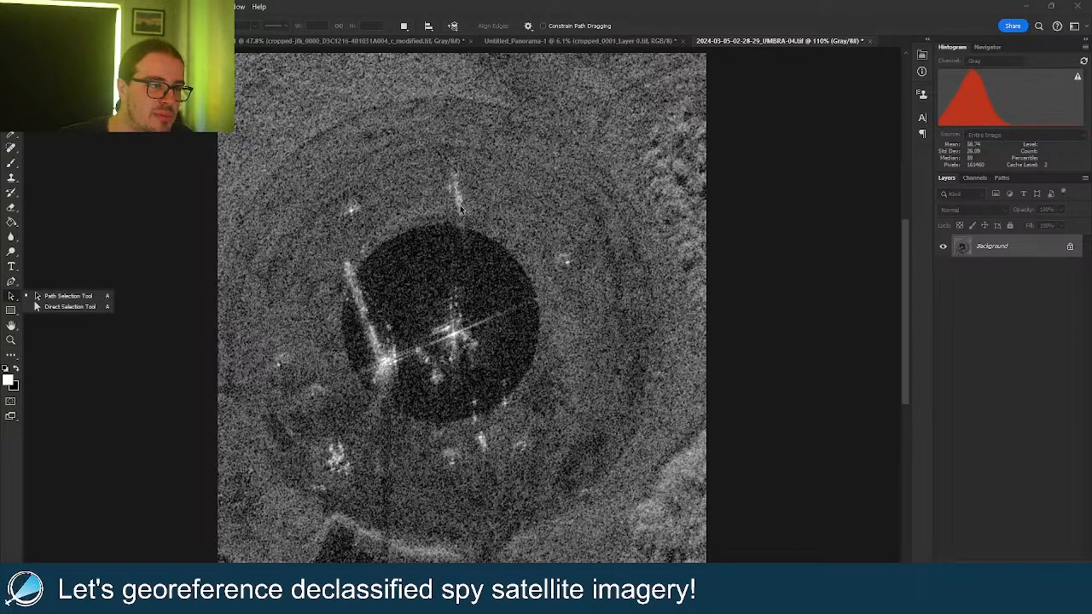
pyautogui.press('z')
pyautogui.moveTo(461, 205); pyautogui.dragTo(500, 189)
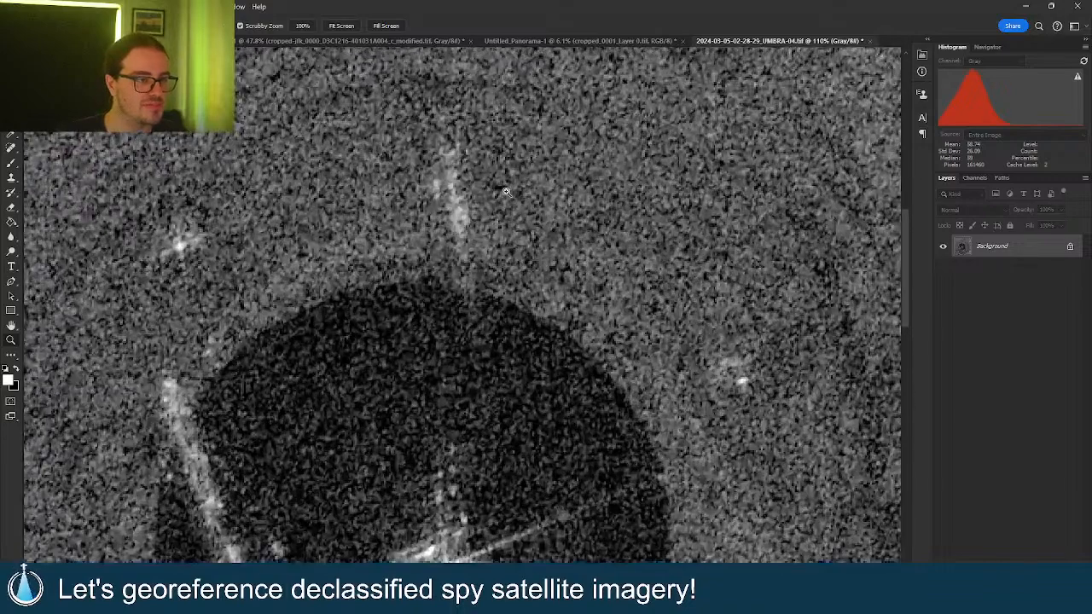
pyautogui.click(13, 296)
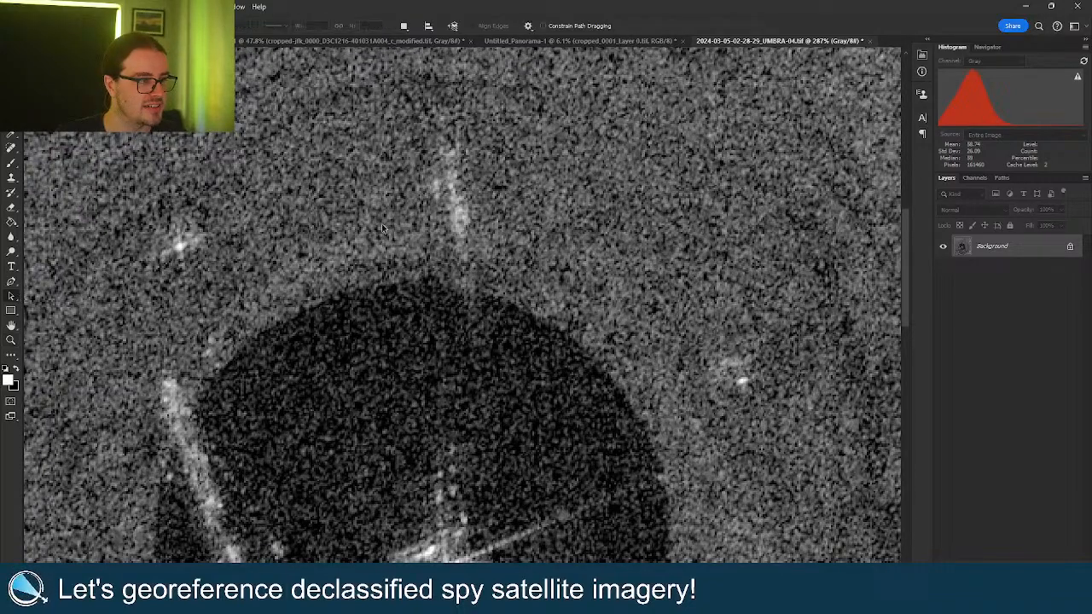
pyautogui.press('z')
pyautogui.keyDown('alt'); pyautogui.click(474, 224); pyautogui.keyUp('alt')
pyautogui.moveTo(473, 286); pyautogui.dragTo(464, 249)
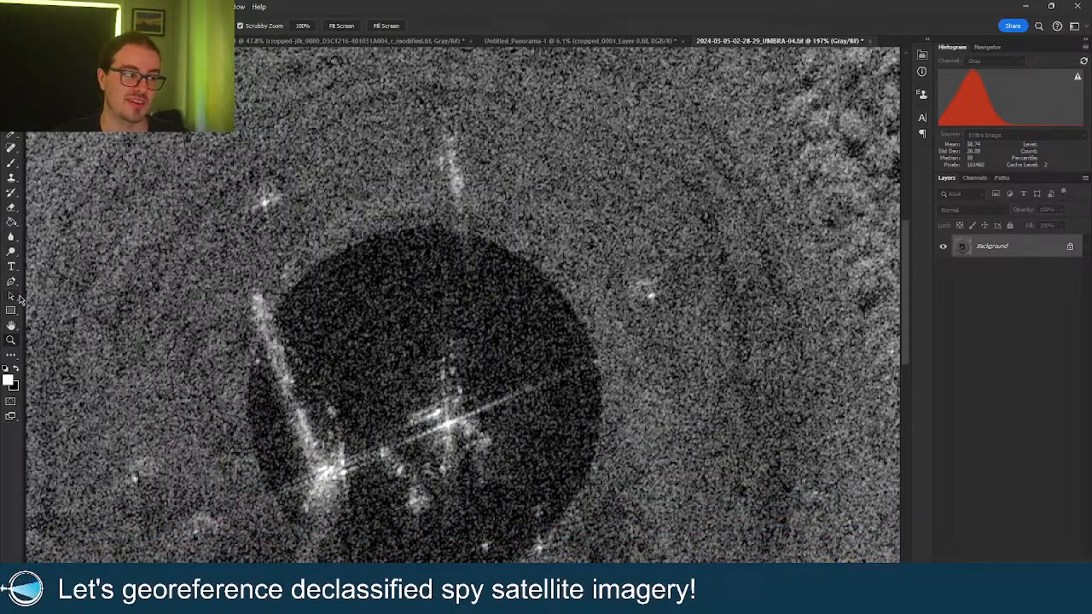
pyautogui.click(12, 296)
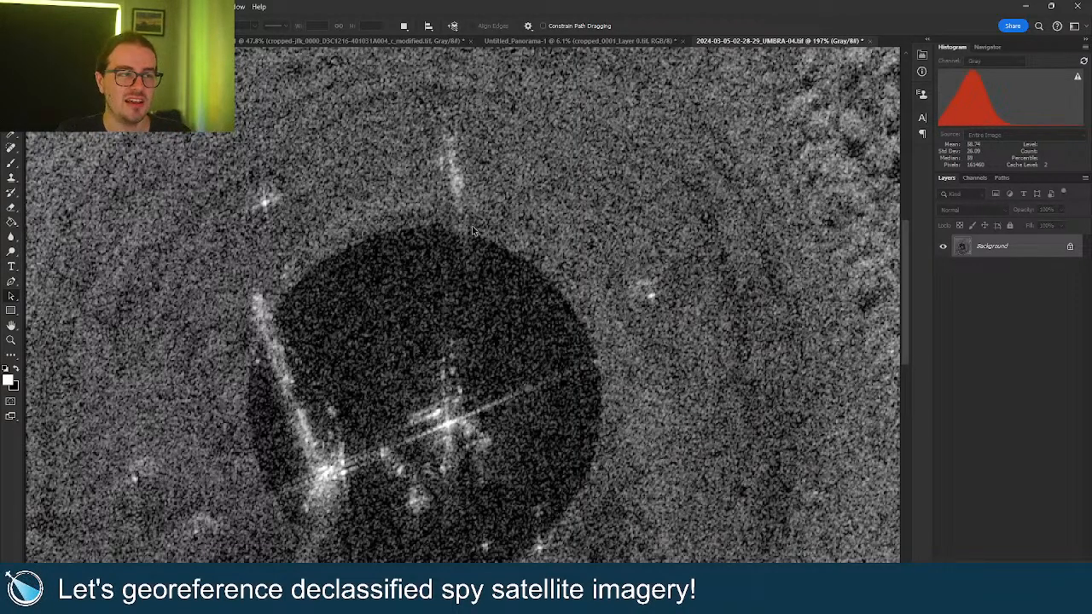
pyautogui.scroll(2, 472, 225)
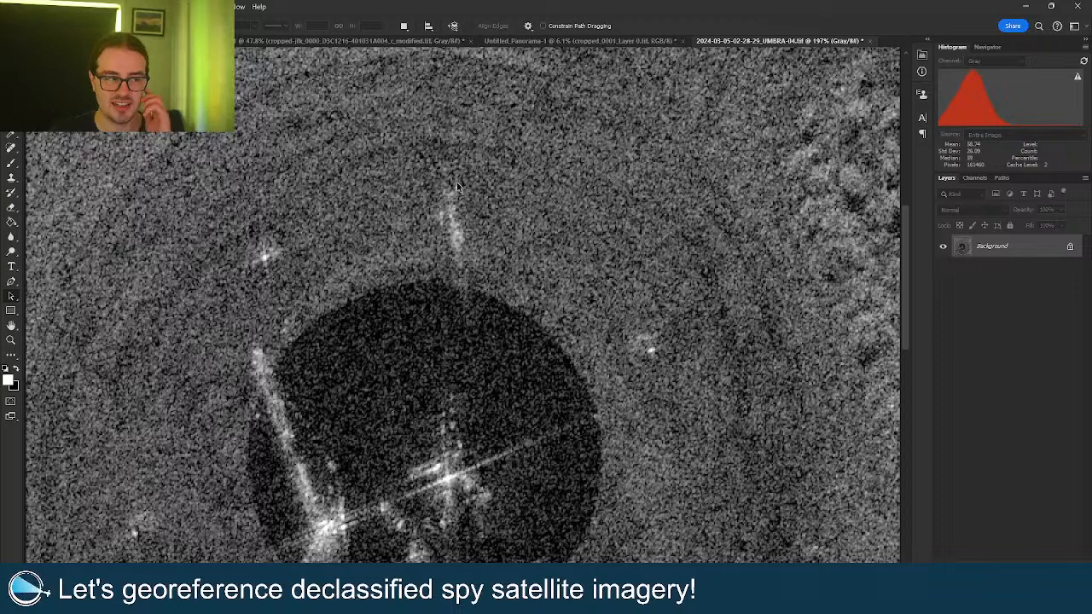
pyautogui.scroll(-2, 441, 355)
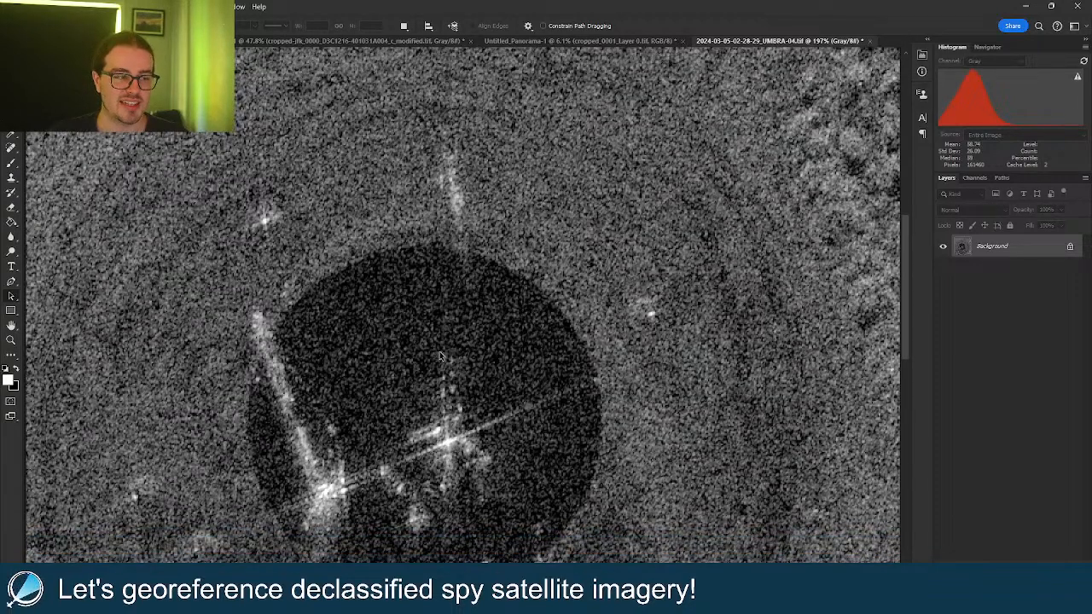
pyautogui.scroll(-2, 441, 356)
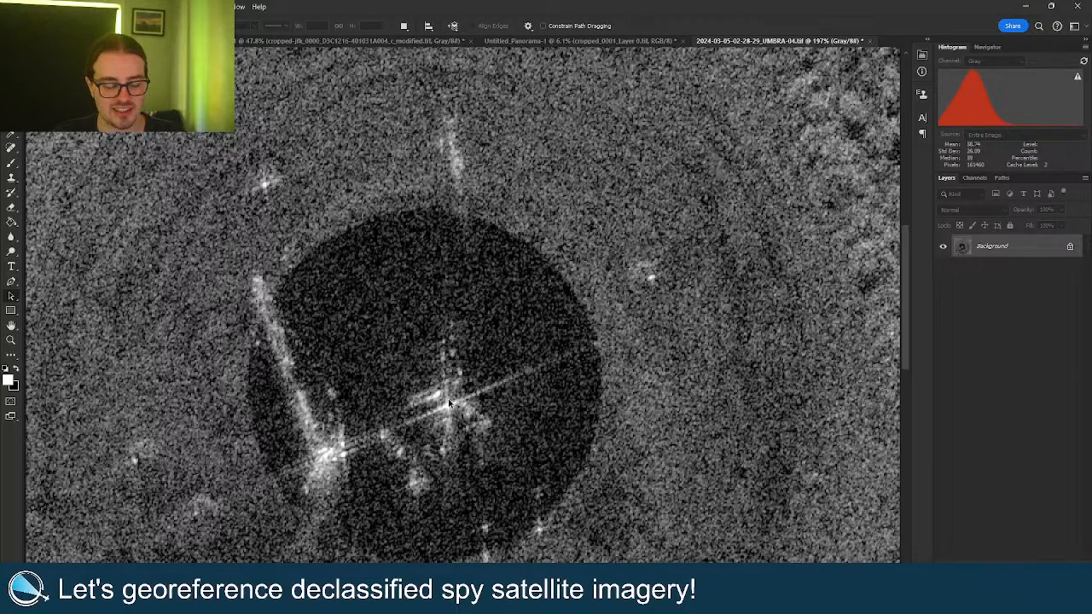
pyautogui.press('z')
# Undo the previous crop and zoom to the launch complex with the tall bright tower.
pyautogui.moveTo(521, 305); pyautogui.dragTo(384, 290)
pyautogui.hotkey('ctrl', 'z')
pyautogui.moveTo(782, 392); pyautogui.dragTo(402, 109)
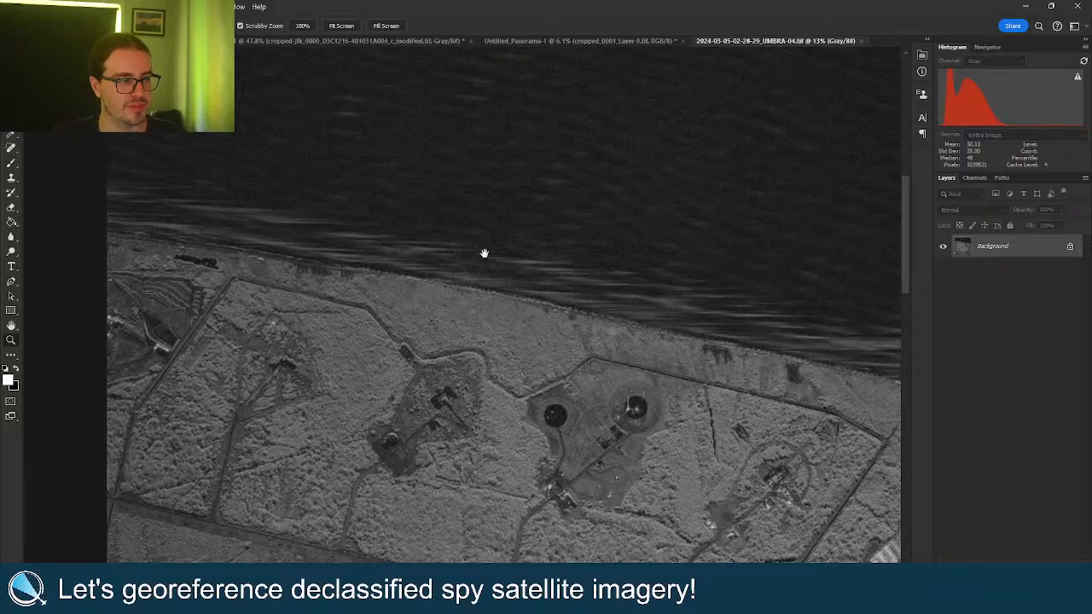
pyautogui.moveTo(878, 529); pyautogui.dragTo(476, 278)
pyautogui.moveTo(599, 202); pyautogui.dragTo(657, 213)
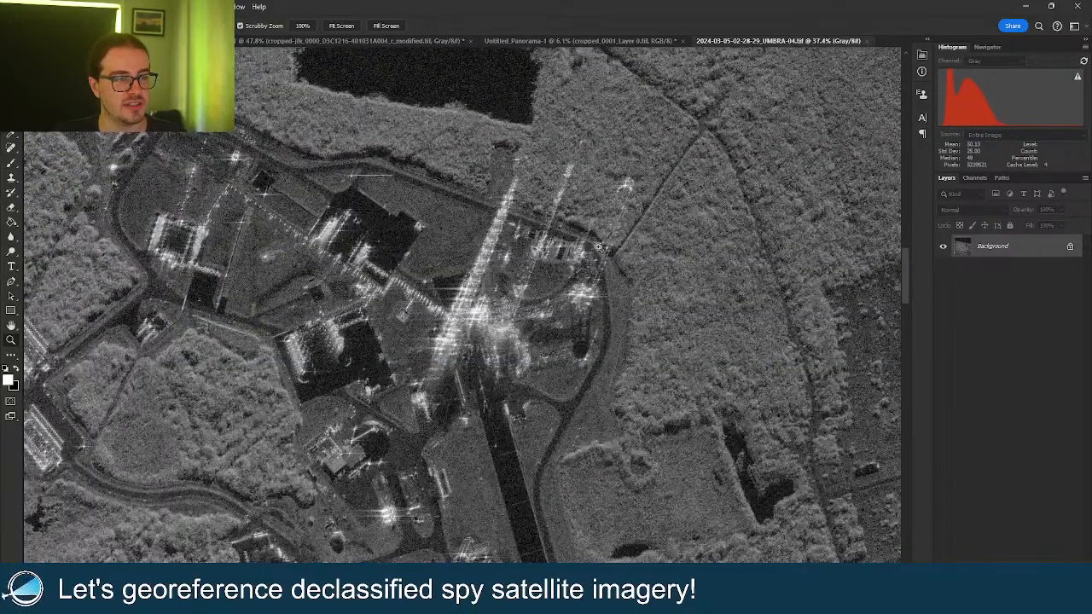
pyautogui.moveTo(547, 286); pyautogui.dragTo(580, 288)
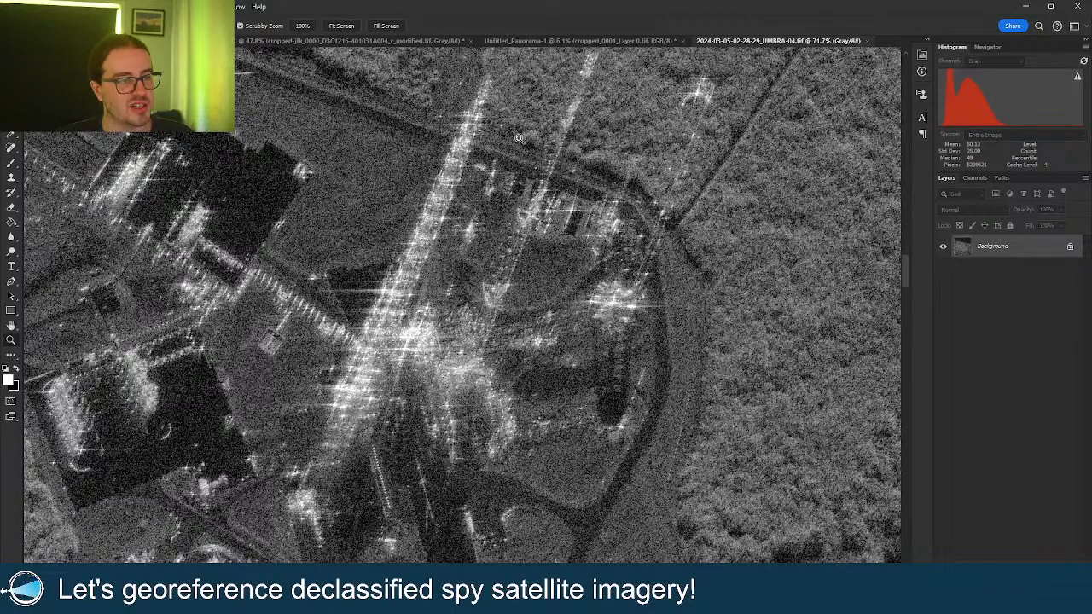
pyautogui.moveTo(507, 251); pyautogui.dragTo(405, 247)
# Crop a frame around the bright launch structures, rotated about 19.5°, and commit it.
pyautogui.moveTo(330, 149); pyautogui.dragTo(627, 495)
pyautogui.moveTo(662, 349); pyautogui.dragTo(662, 264)
pyautogui.click(652, 25)
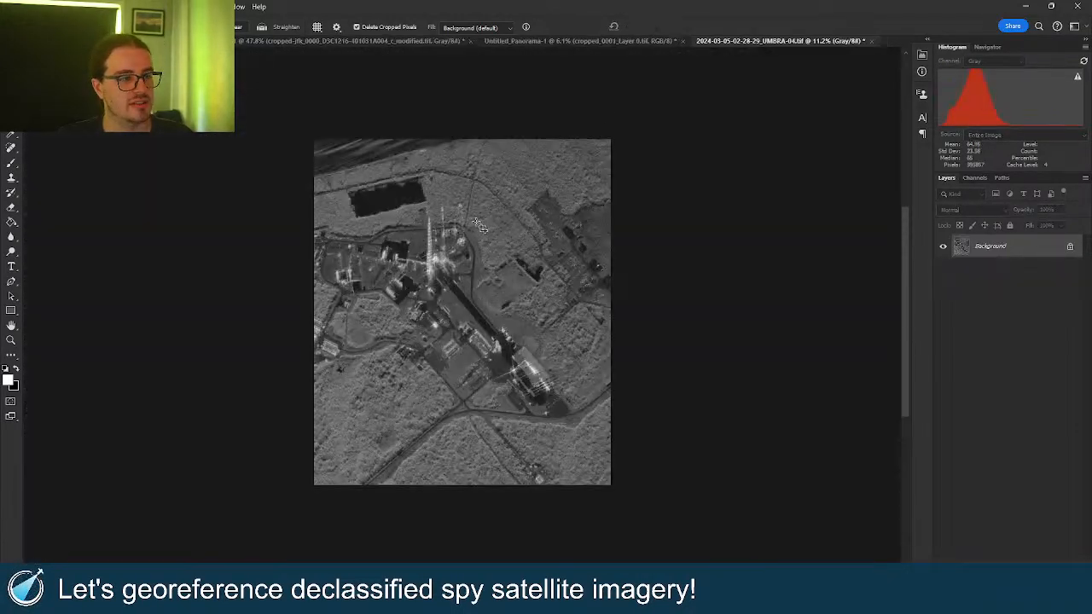
pyautogui.press('z')
pyautogui.moveTo(452, 239); pyautogui.dragTo(505, 248)
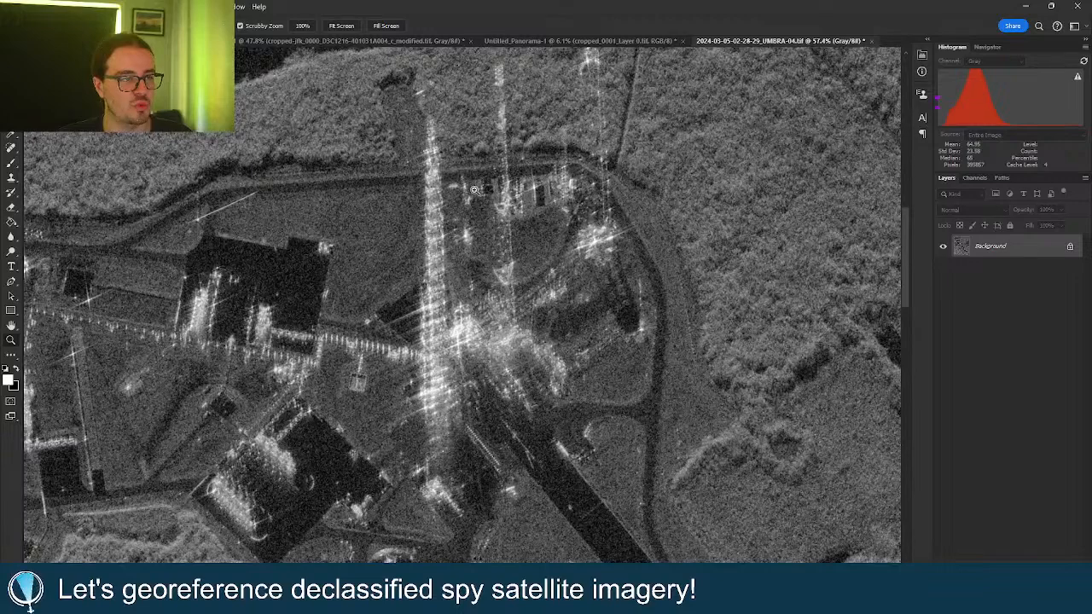
pyautogui.moveTo(470, 195); pyautogui.dragTo(494, 194)
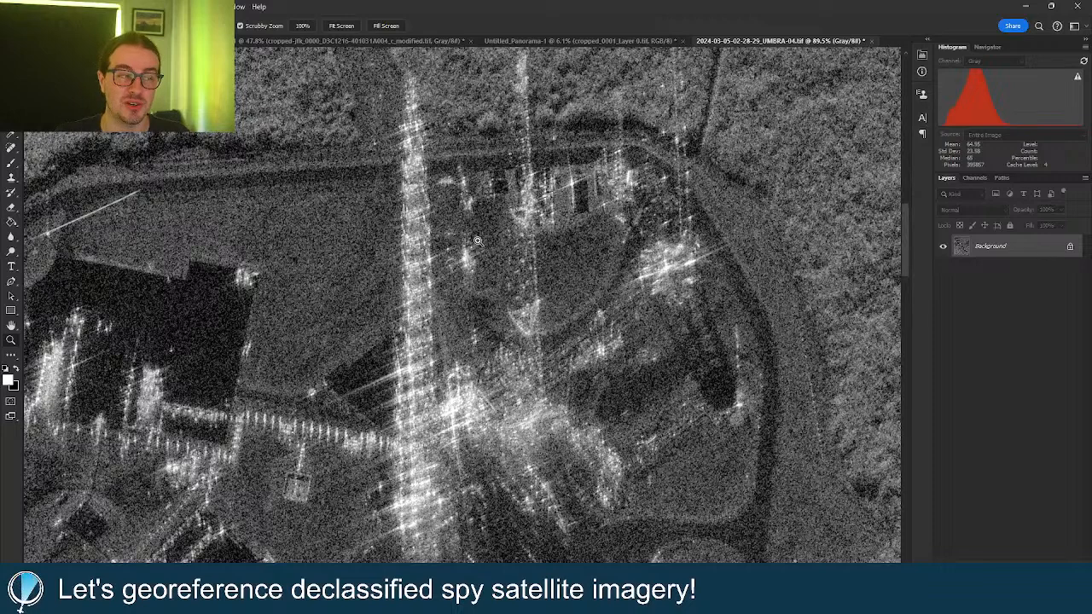
pyautogui.moveTo(483, 242)
pyautogui.mouseDown()
pyautogui.moveTo(474, 241)
pyautogui.moveTo(487, 240)
pyautogui.mouseUp()
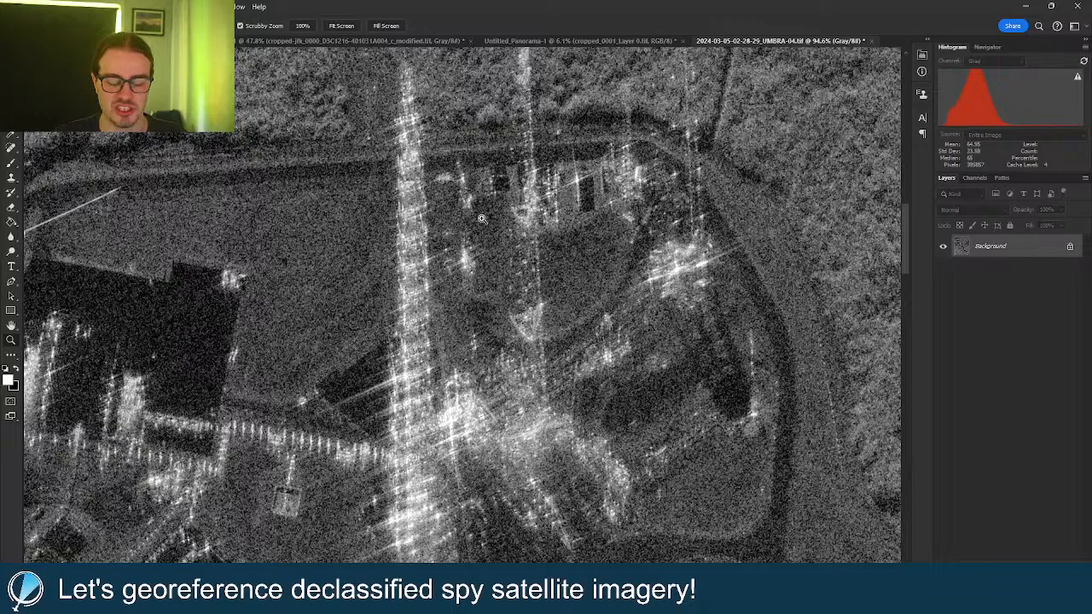
pyautogui.moveTo(480, 250); pyautogui.dragTo(442, 251)
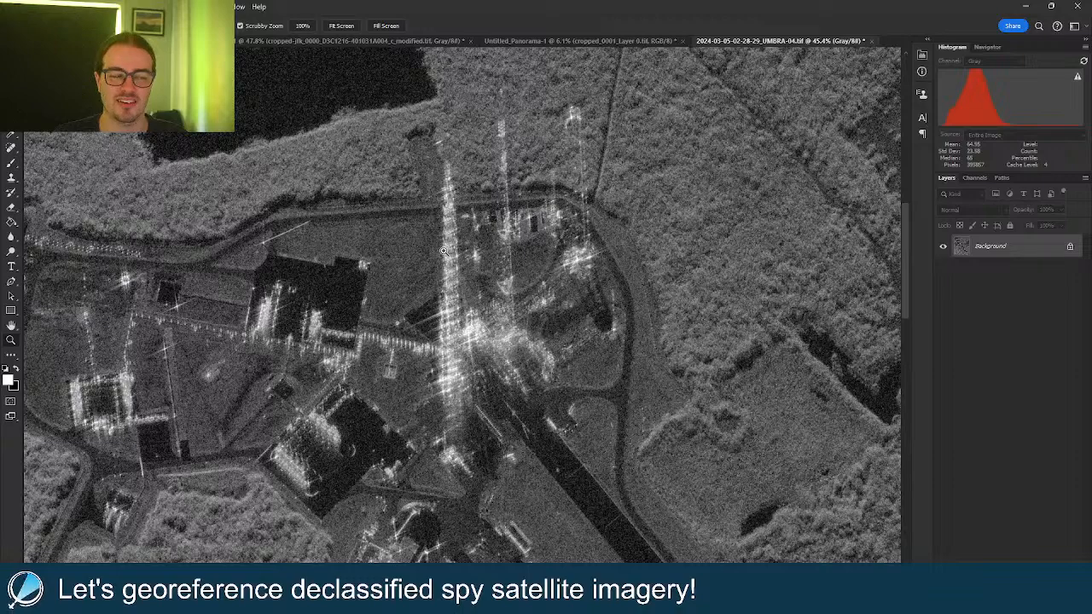
pyautogui.moveTo(479, 271); pyautogui.dragTo(446, 232)
pyautogui.rightClick(489, 264)
pyautogui.click(478, 209)
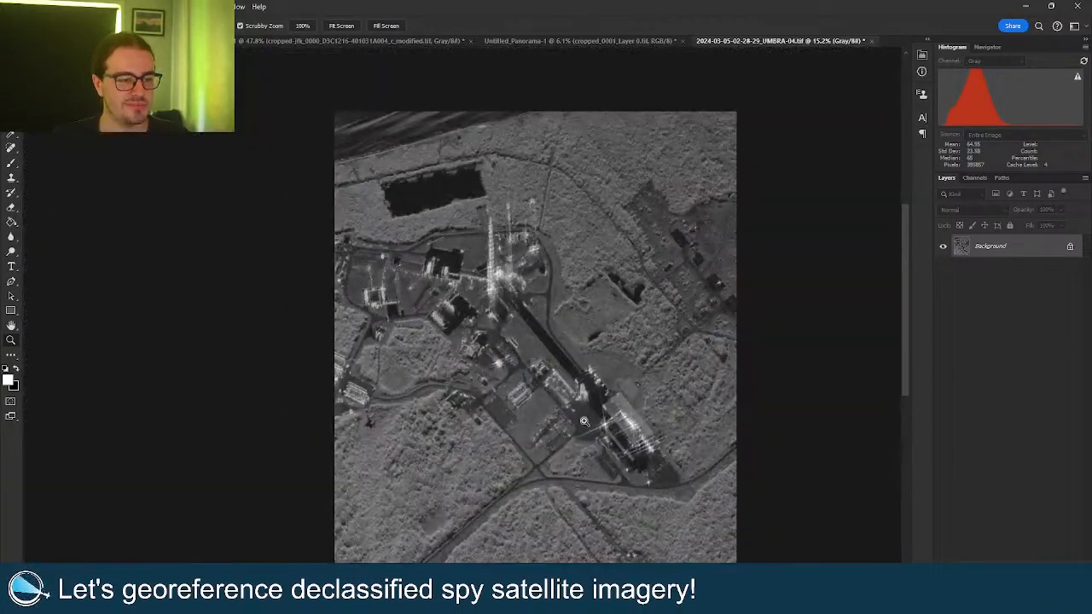
pyautogui.moveTo(584, 422); pyautogui.dragTo(614, 414)
# Zoom in to about 145% on the long rectangular building in the radar crop.
pyautogui.moveTo(531, 347); pyautogui.dragTo(578, 374)
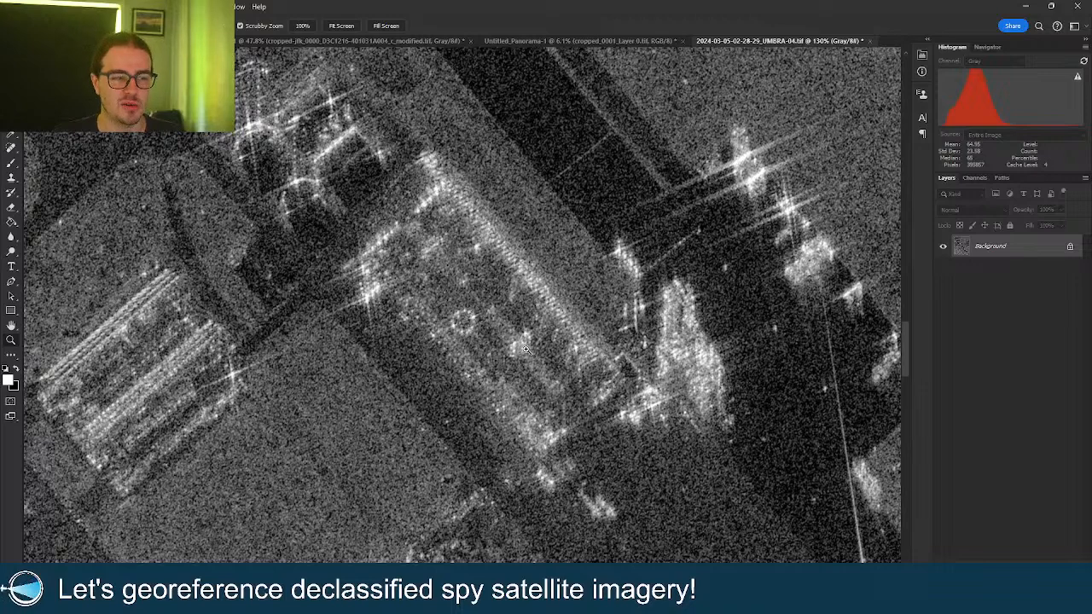
pyautogui.scroll(3, 533, 345)
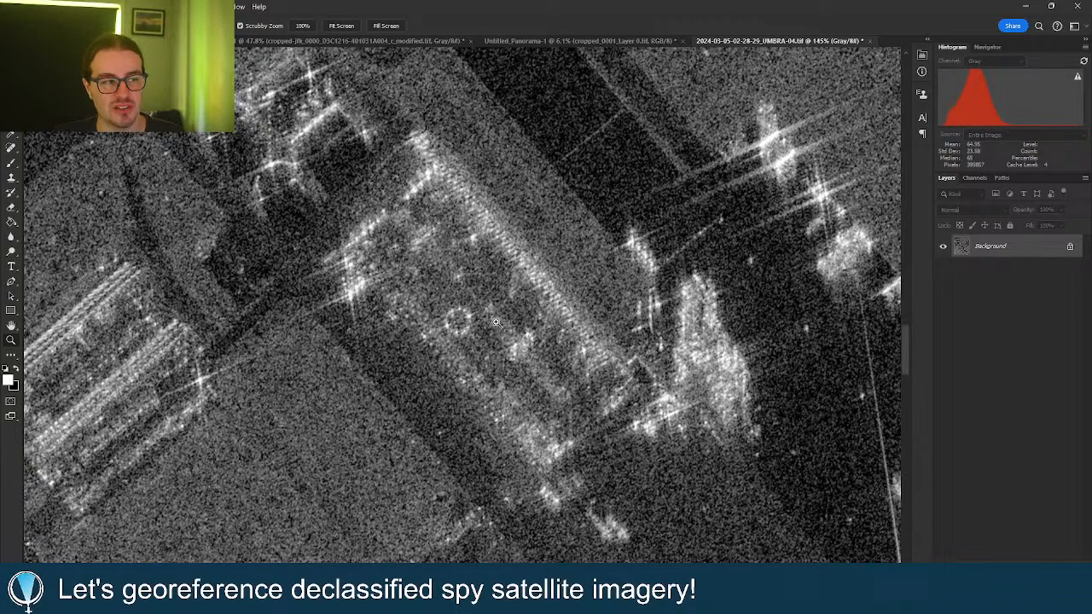
pyautogui.moveTo(496, 321); pyautogui.dragTo(533, 329)
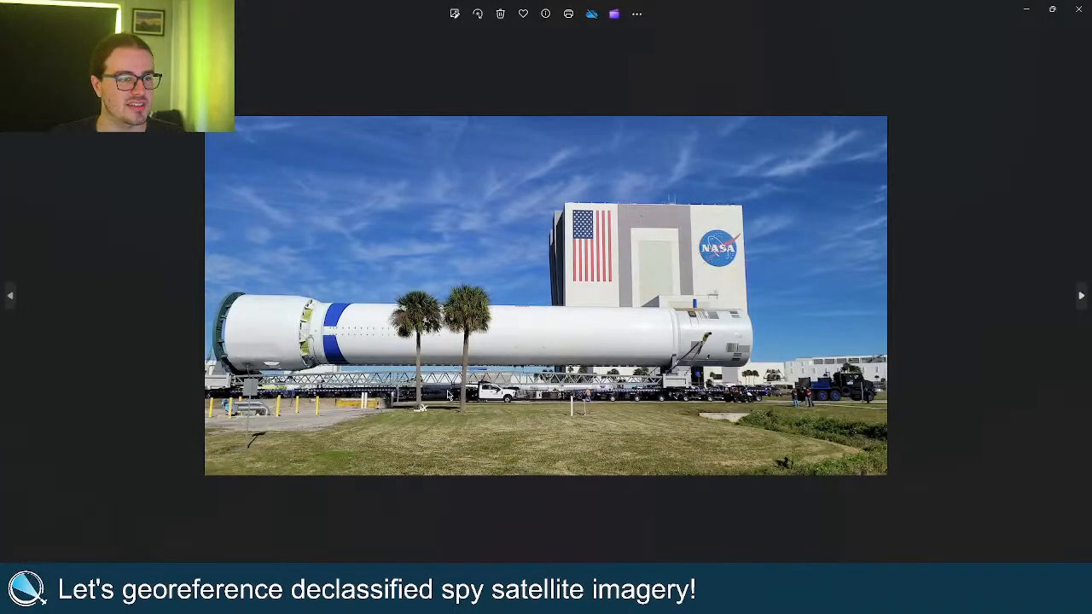
# Zoom into the ground photo, pan along to the rocket stage's far end, then close Windows Photos.
pyautogui.scroll(5, 627, 347)
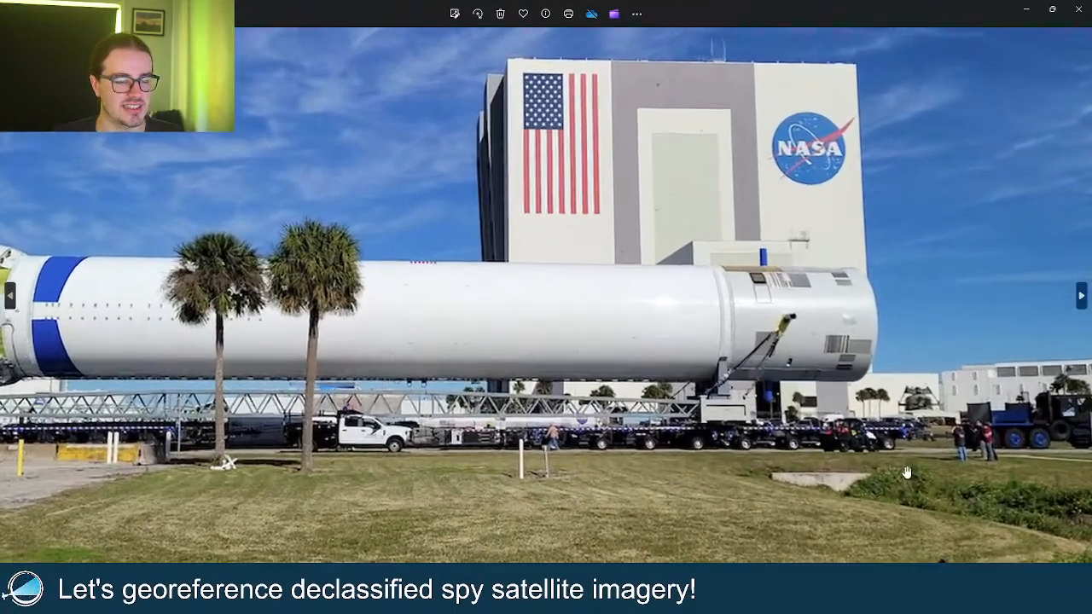
pyautogui.scroll(1, 906, 472)
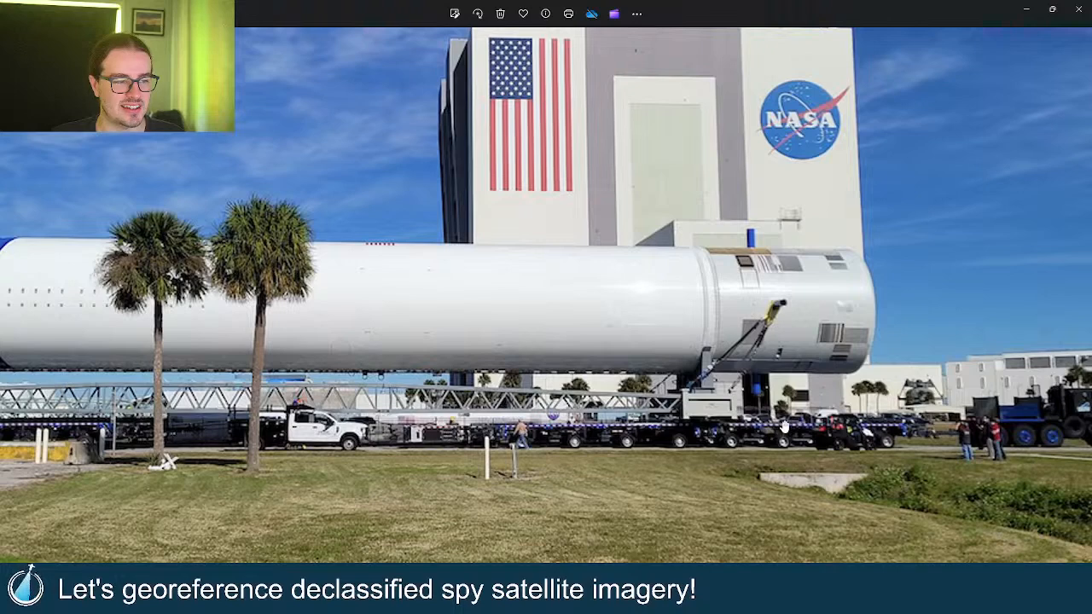
pyautogui.moveTo(597, 441); pyautogui.dragTo(896, 430)
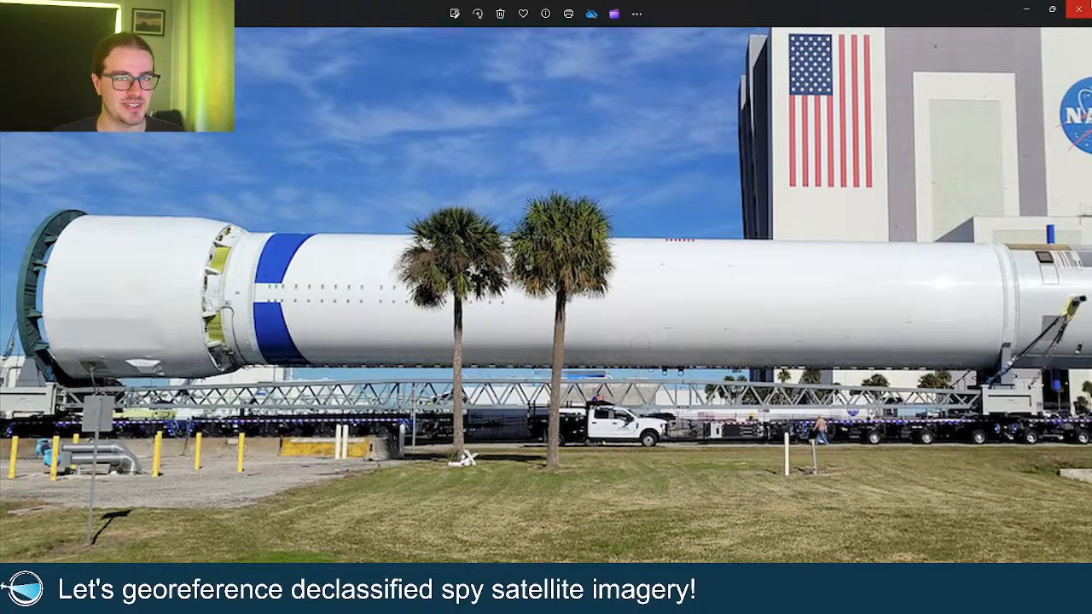
pyautogui.click(1076, 10)
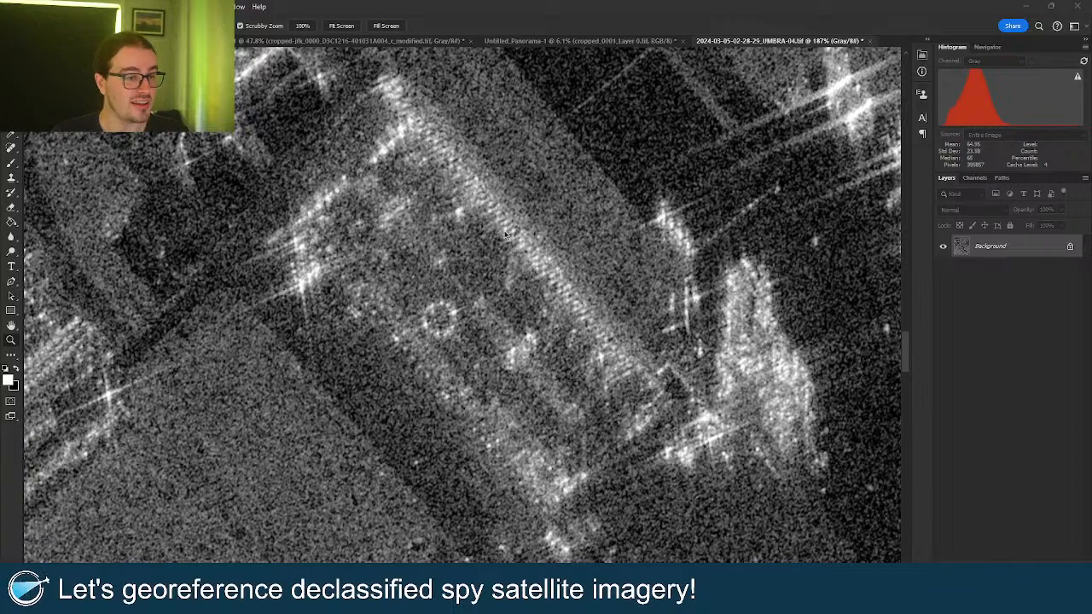
# Zoom out and fit the cropped launch-complex image on screen.
pyautogui.click(11, 341)
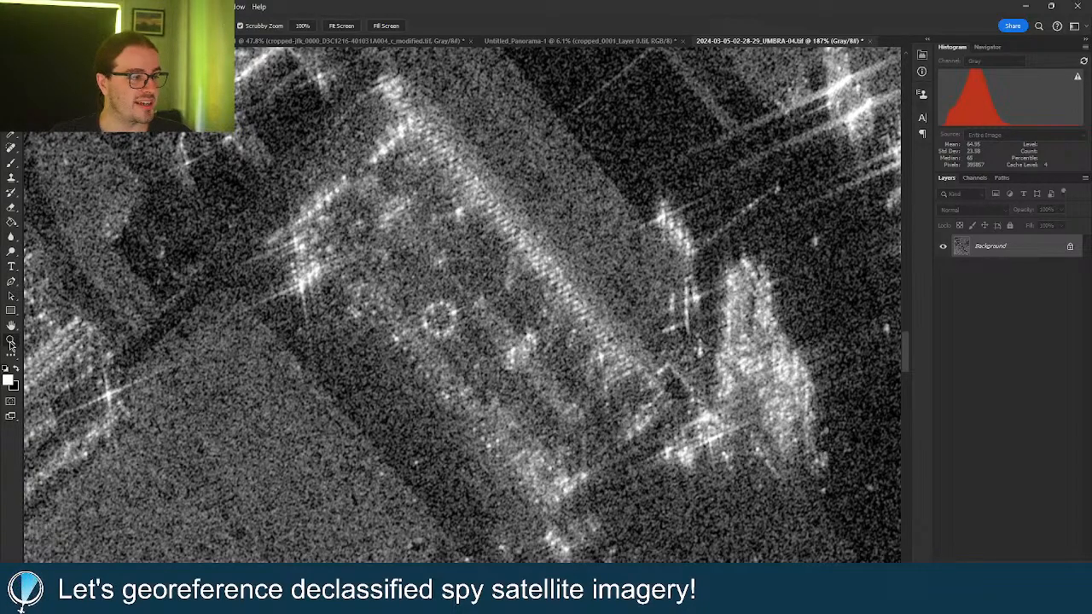
pyautogui.scroll(-5, 467, 238)
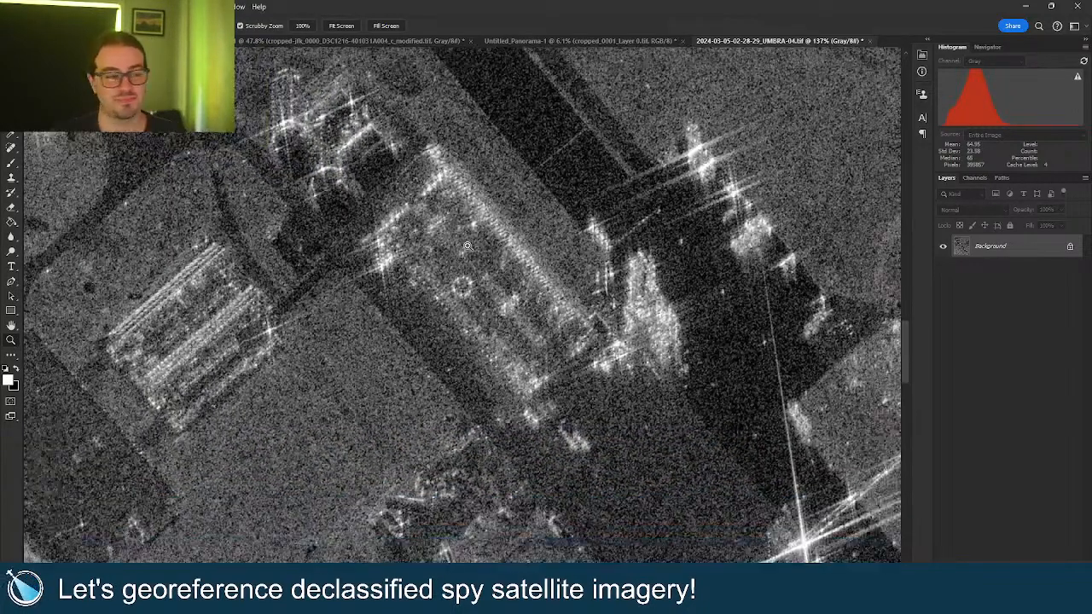
pyautogui.scroll(-4, 476, 256)
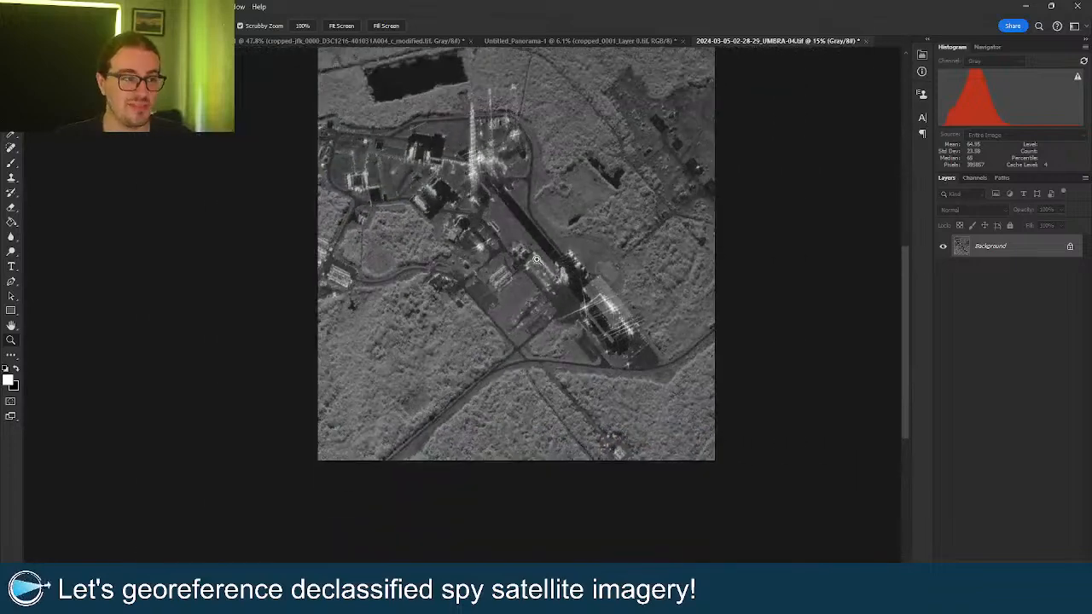
pyautogui.rightClick(536, 261)
pyautogui.click(555, 263)
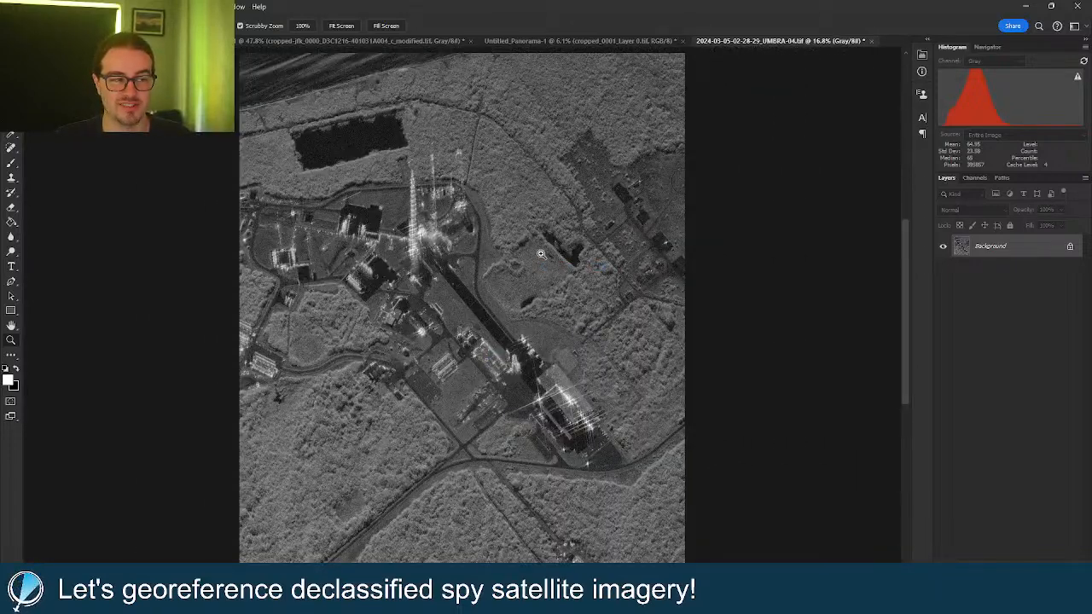
# Undo the crop, fit the full radar image on screen, and close the browser.
pyautogui.hotkey('ctrl', 'z')
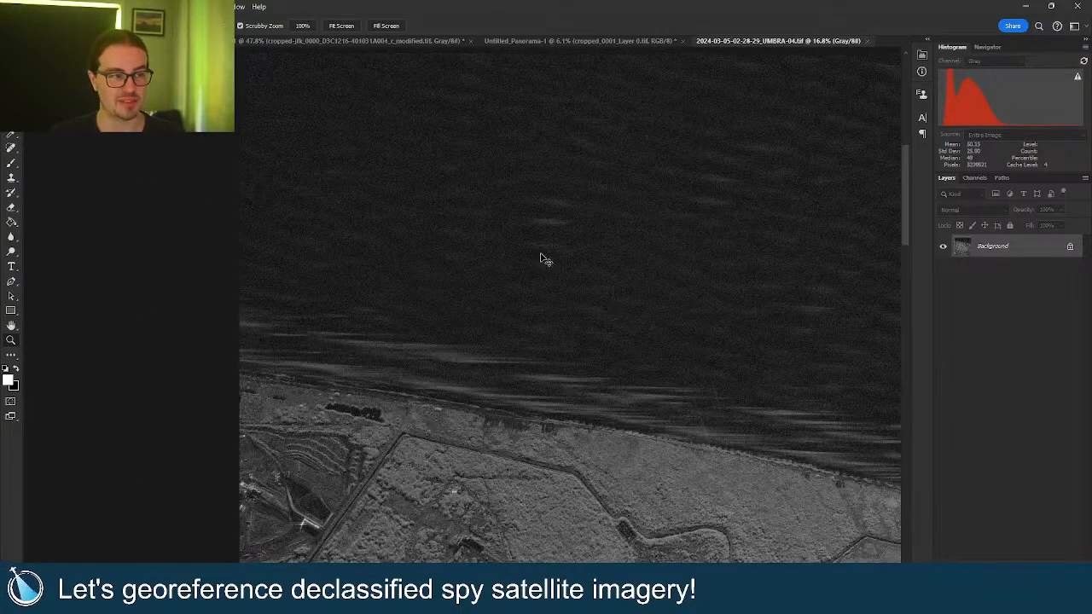
pyautogui.scroll(-5, 587, 266)
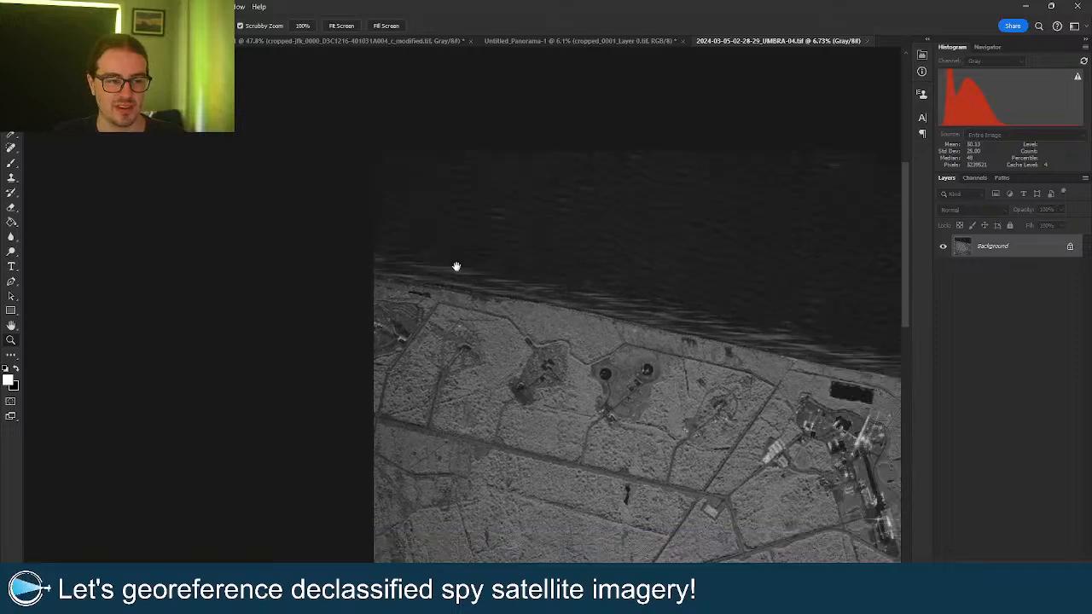
pyautogui.rightClick(615, 314)
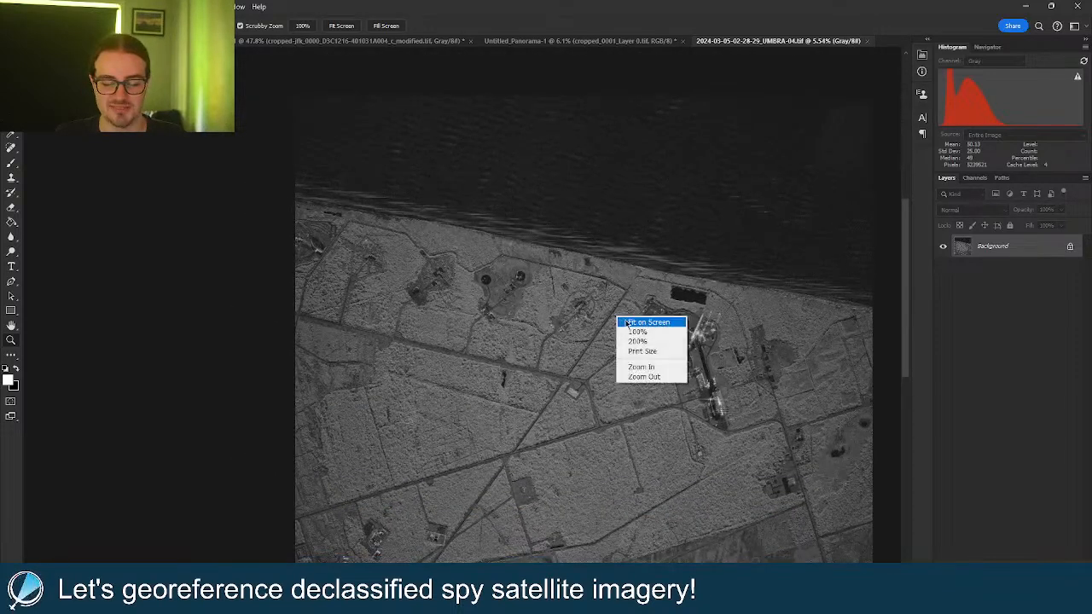
pyautogui.click(625, 320)
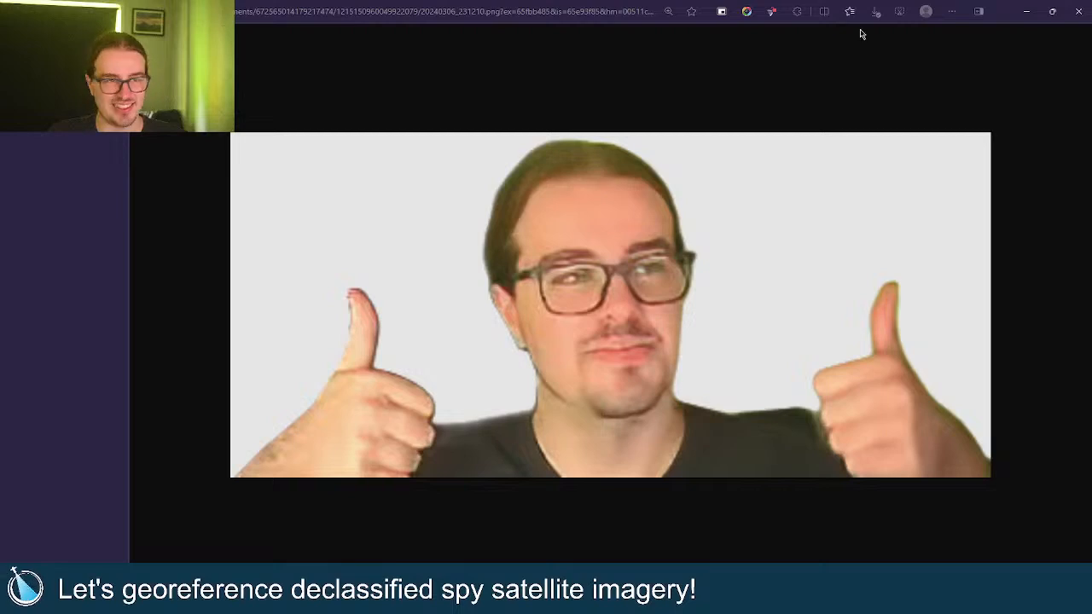
pyautogui.click(1077, 11)
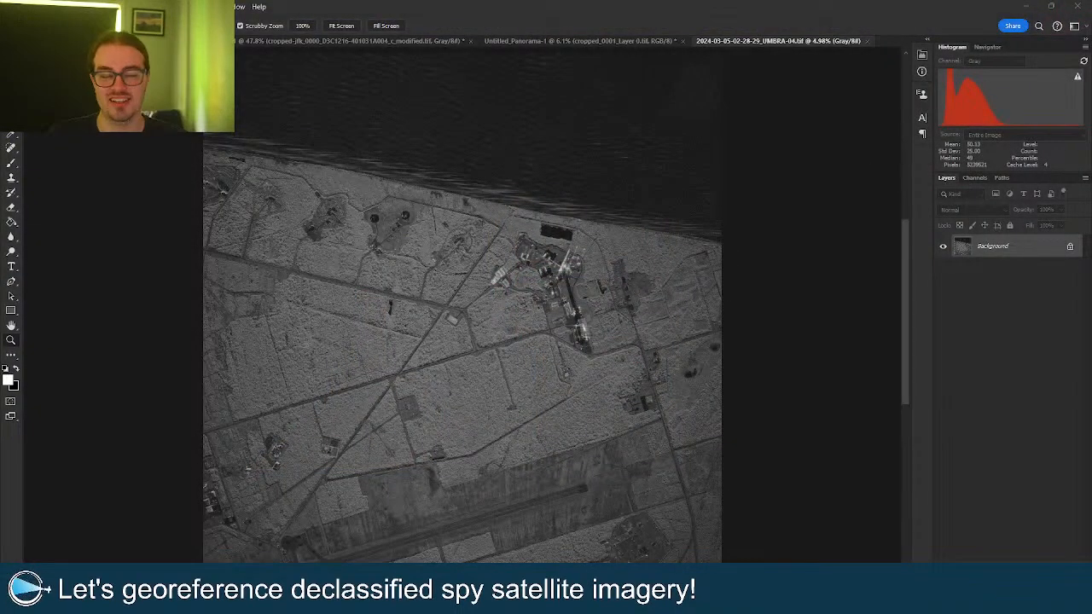